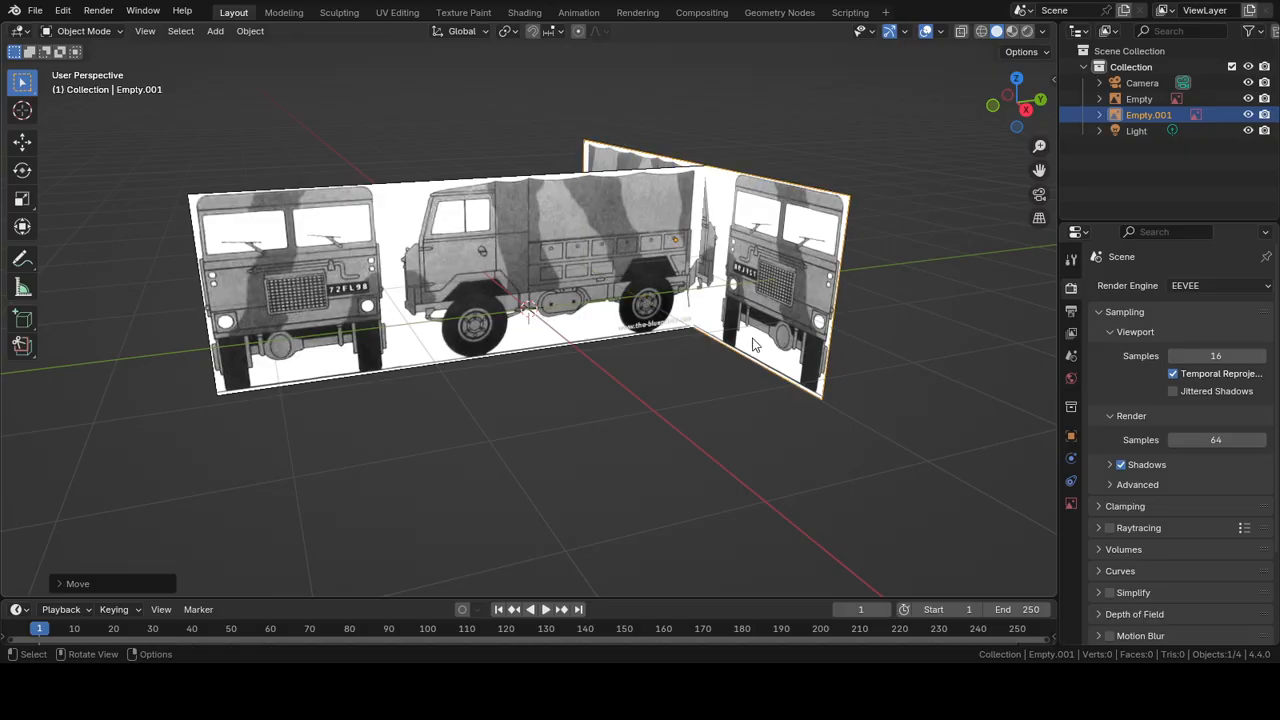
# Step: Add a cube mesh and scale its geometry down to about 0.48 in Edit Mode
pyautogui.moveTo(553, 311); pyautogui.dragTo(676, 319, button='middle')
pyautogui.hotkey('shift', 'a')
pyautogui.moveTo(604, 312)
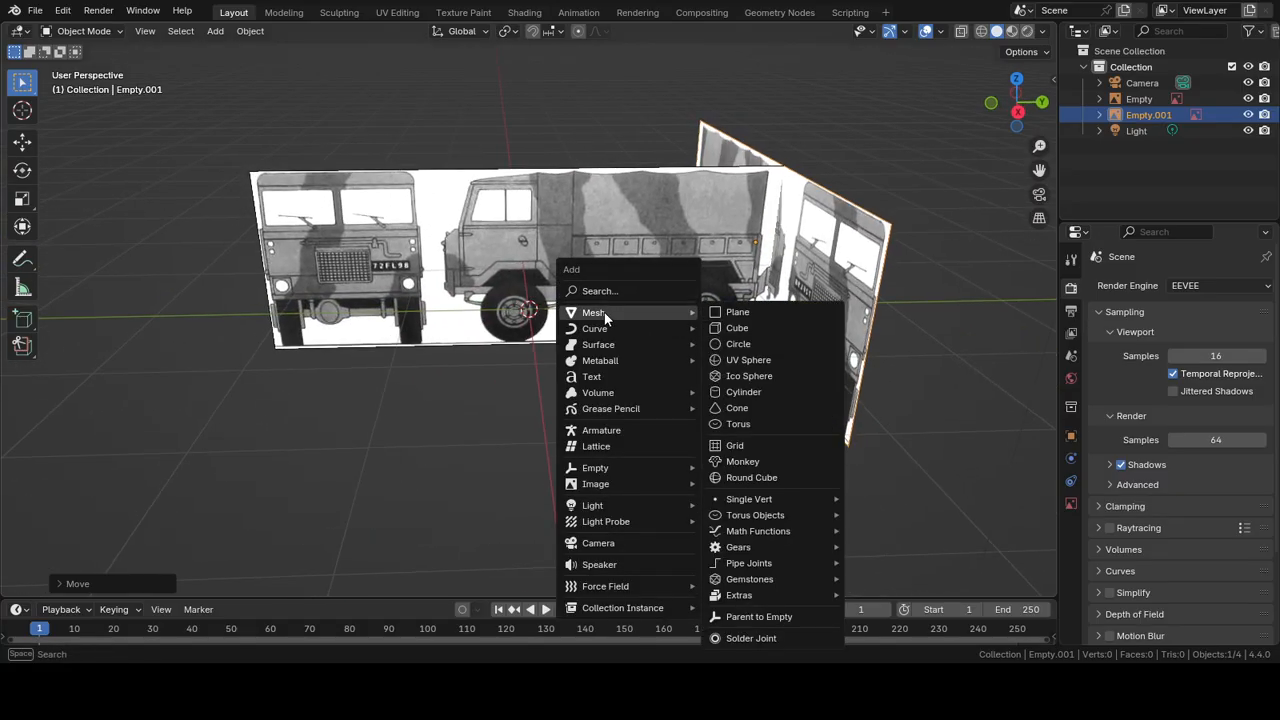
pyautogui.click(736, 328)
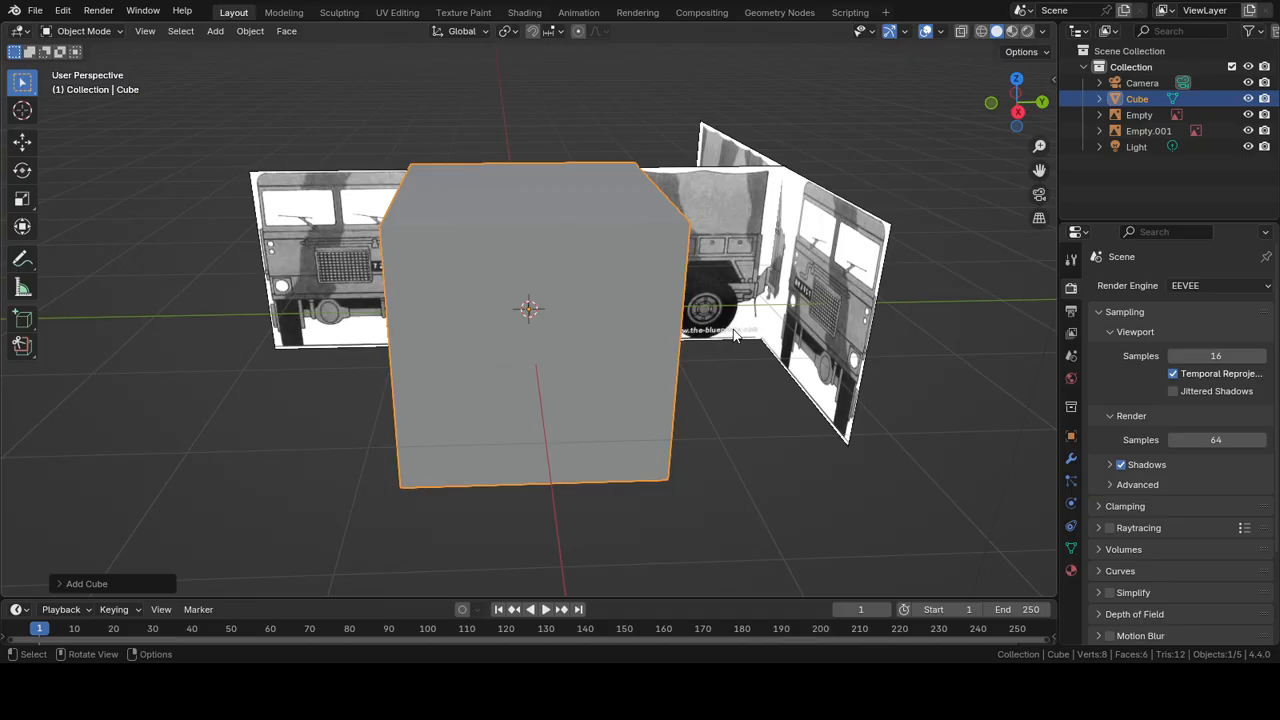
pyautogui.press('Tab')
pyautogui.press('s')
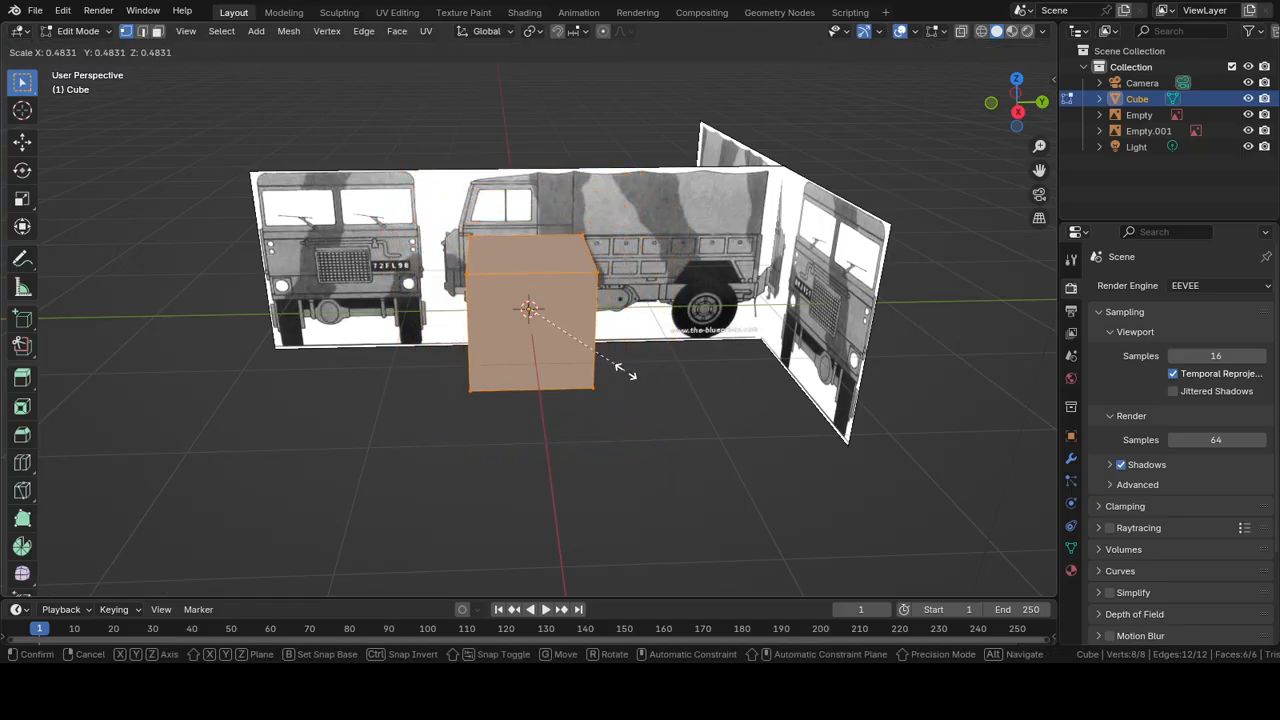
pyautogui.click(632, 373)
# Step: Move the cube about -0.12 m along Y so its front side meets the cab's front in the side-view reference
pyautogui.moveTo(632, 373); pyautogui.dragTo(766, 334, button='middle')
pyautogui.press('KP_3')
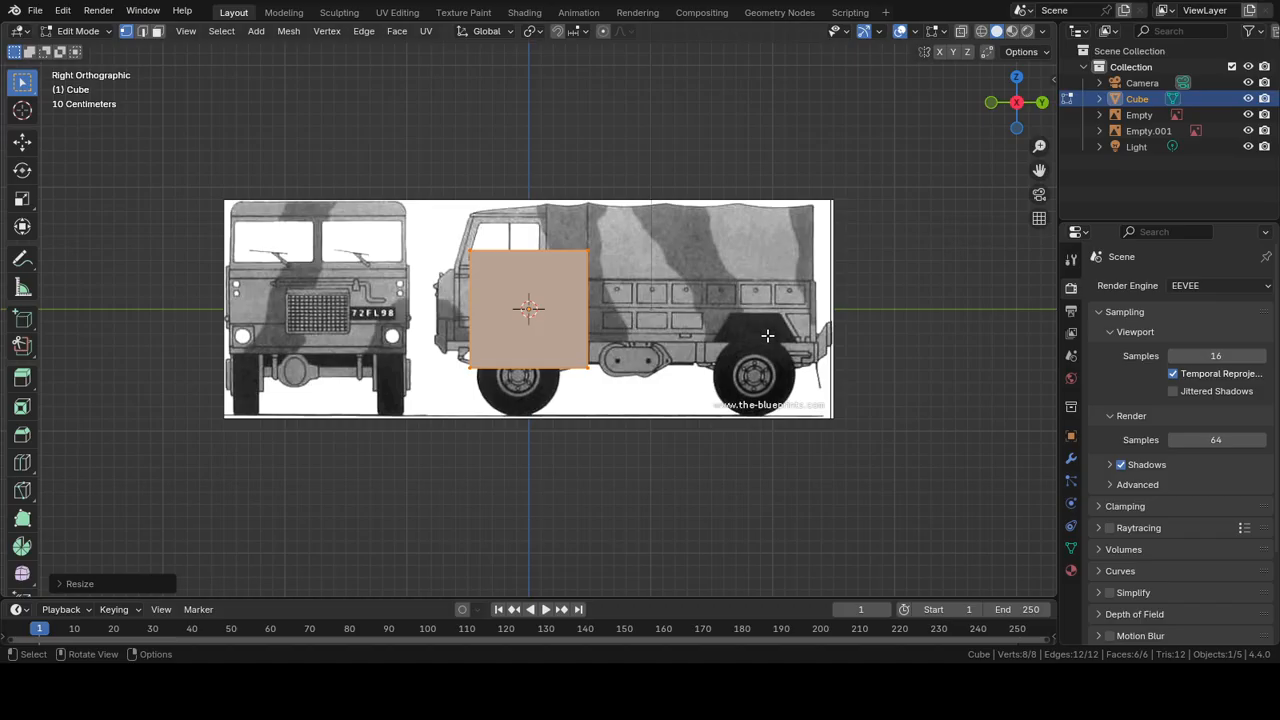
pyautogui.press('g')
pyautogui.press('y')
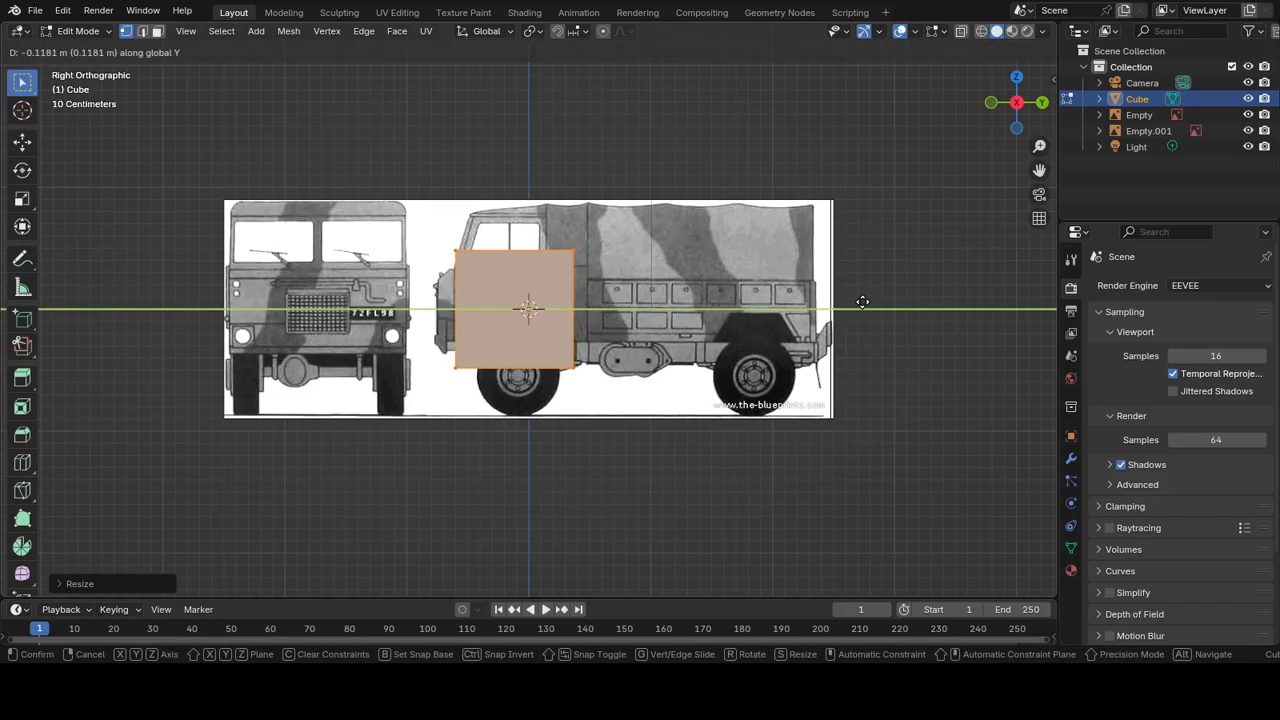
pyautogui.click(861, 300)
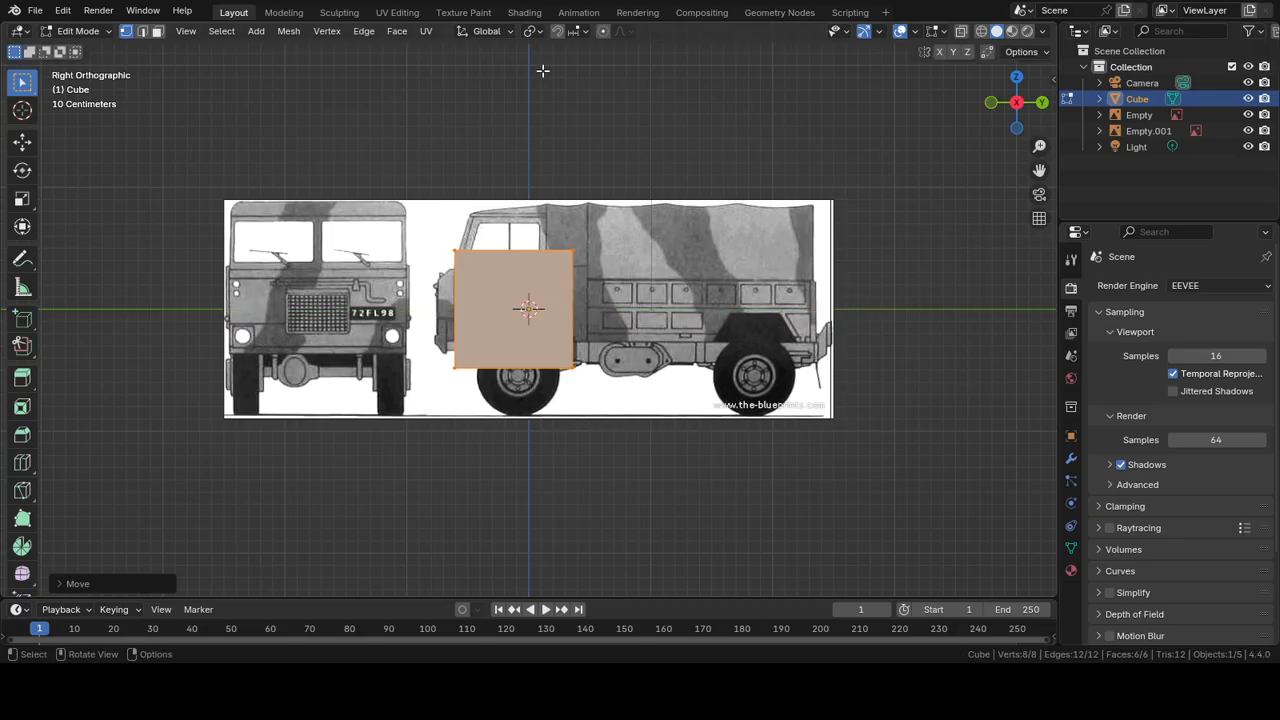
# Step: Scale the cube to about 0.70 along Z and shift it about -0.013 m along Z to fit the lower cab height
pyautogui.press('s')
pyautogui.press('z')
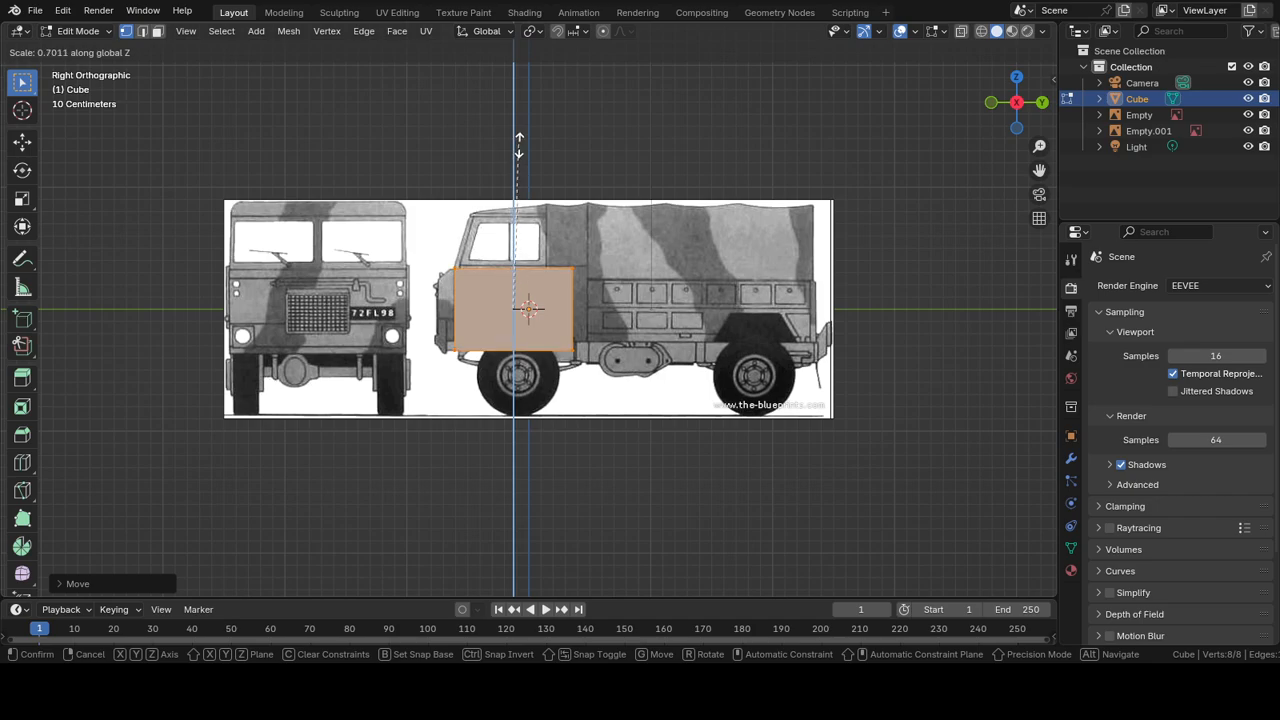
pyautogui.click(515, 147)
pyautogui.press('g')
pyautogui.press('z')
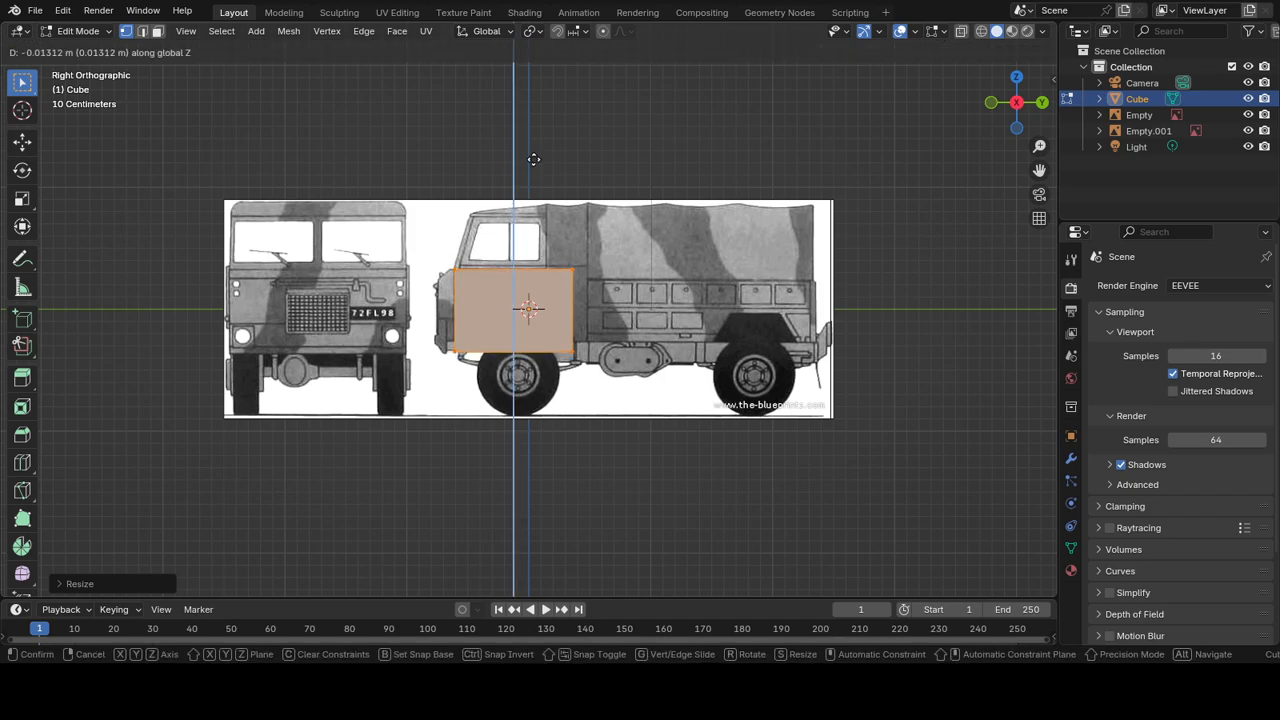
pyautogui.click(535, 158)
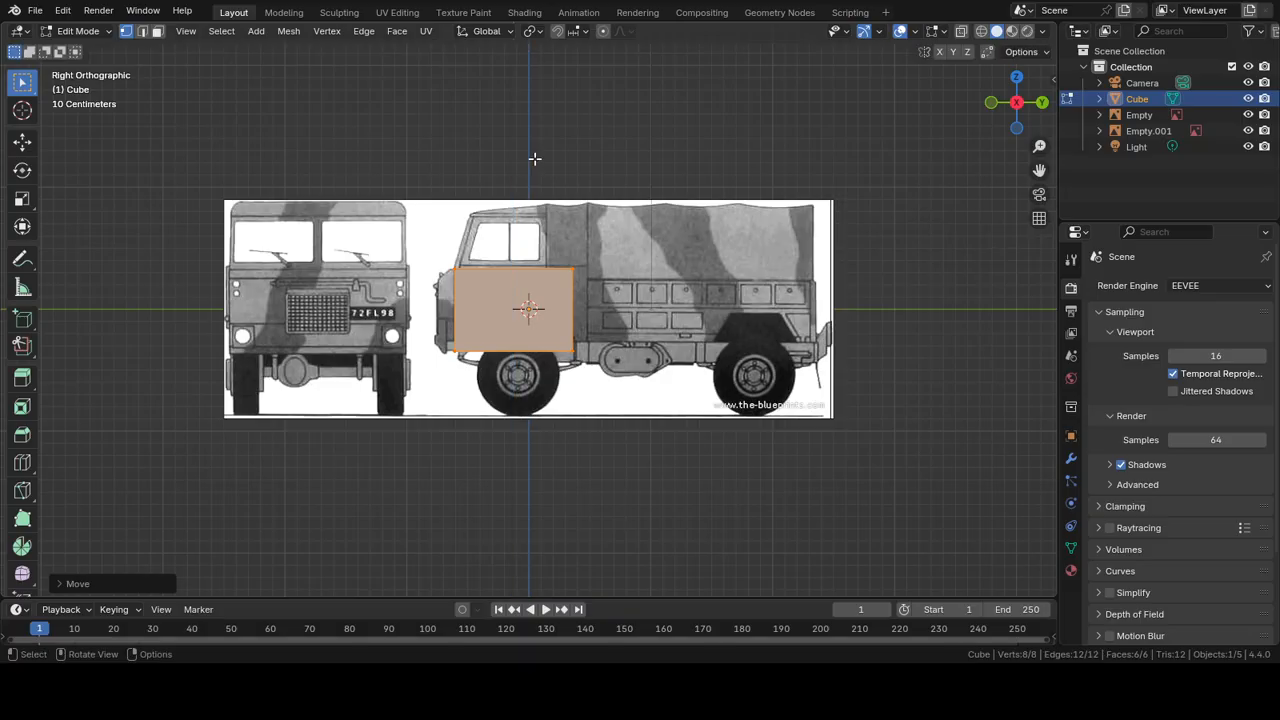
# Step: Move the cube's rear face about -0.78 m along Y to where the front wheel arch begins
pyautogui.click(157, 31)
pyautogui.moveTo(446, 123); pyautogui.dragTo(491, 170, button='middle')
pyautogui.click(574, 296)
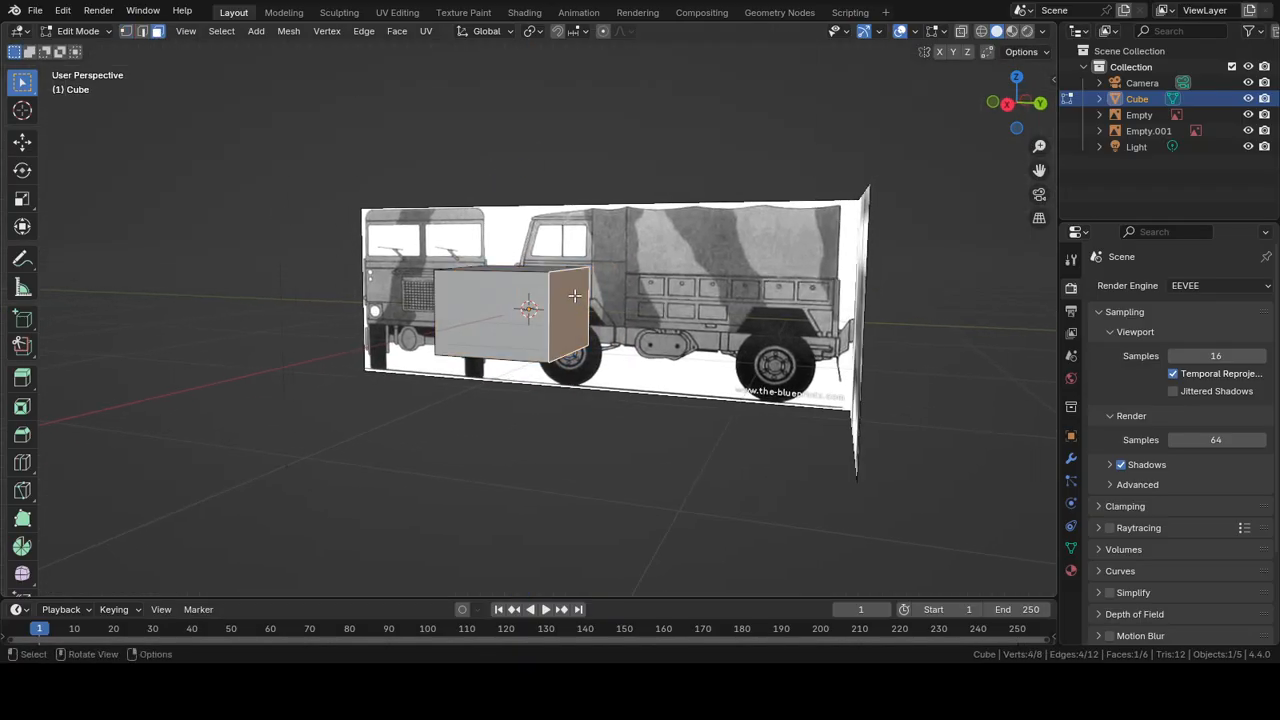
pyautogui.press('KP_3')
pyautogui.press('g')
pyautogui.press('y')
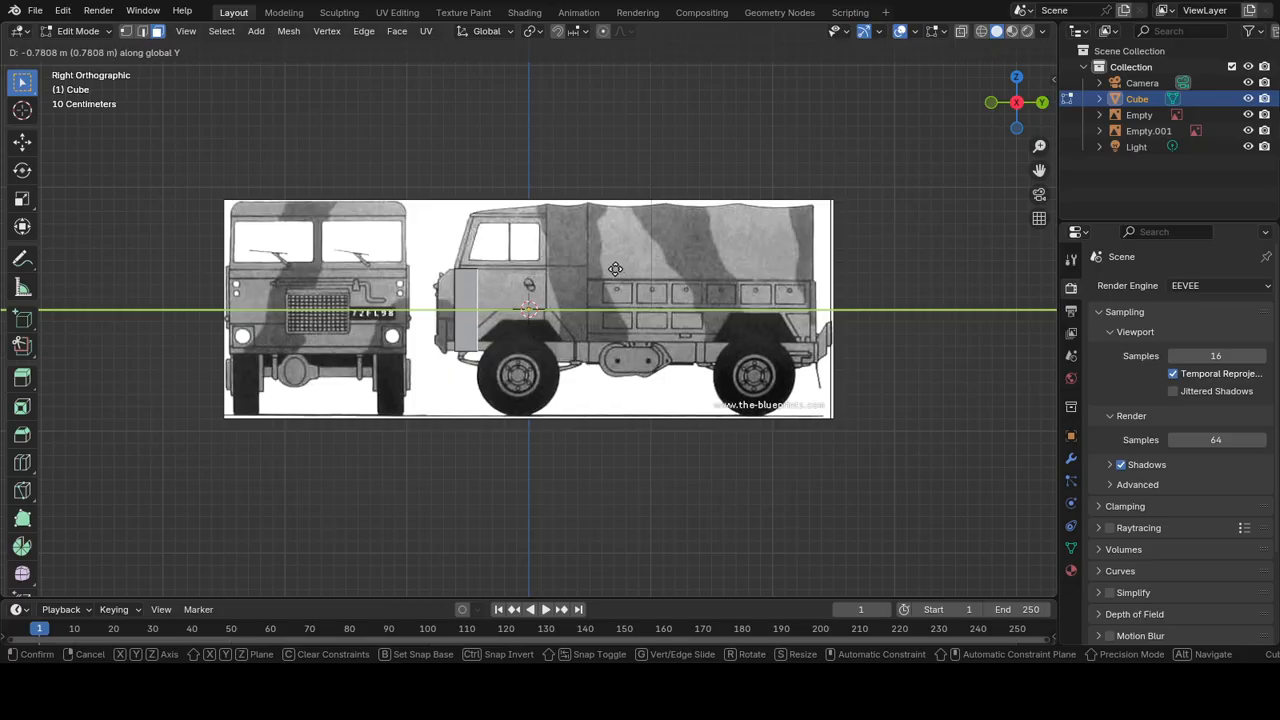
pyautogui.click(615, 269)
# Step: Scale the whole block by about 1.48 along X to match the cab width in the front-view reference
pyautogui.moveTo(615, 269); pyautogui.dragTo(659, 279, button='middle')
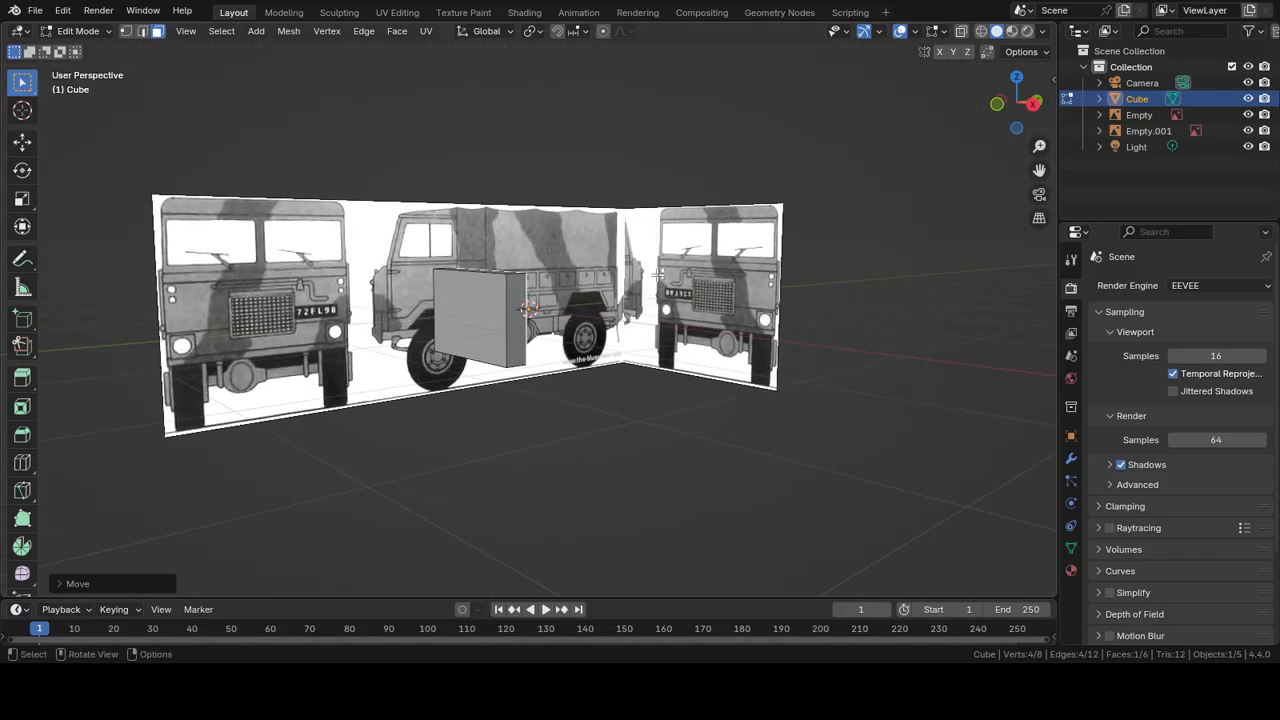
pyautogui.press('KP_1')
pyautogui.press('s')
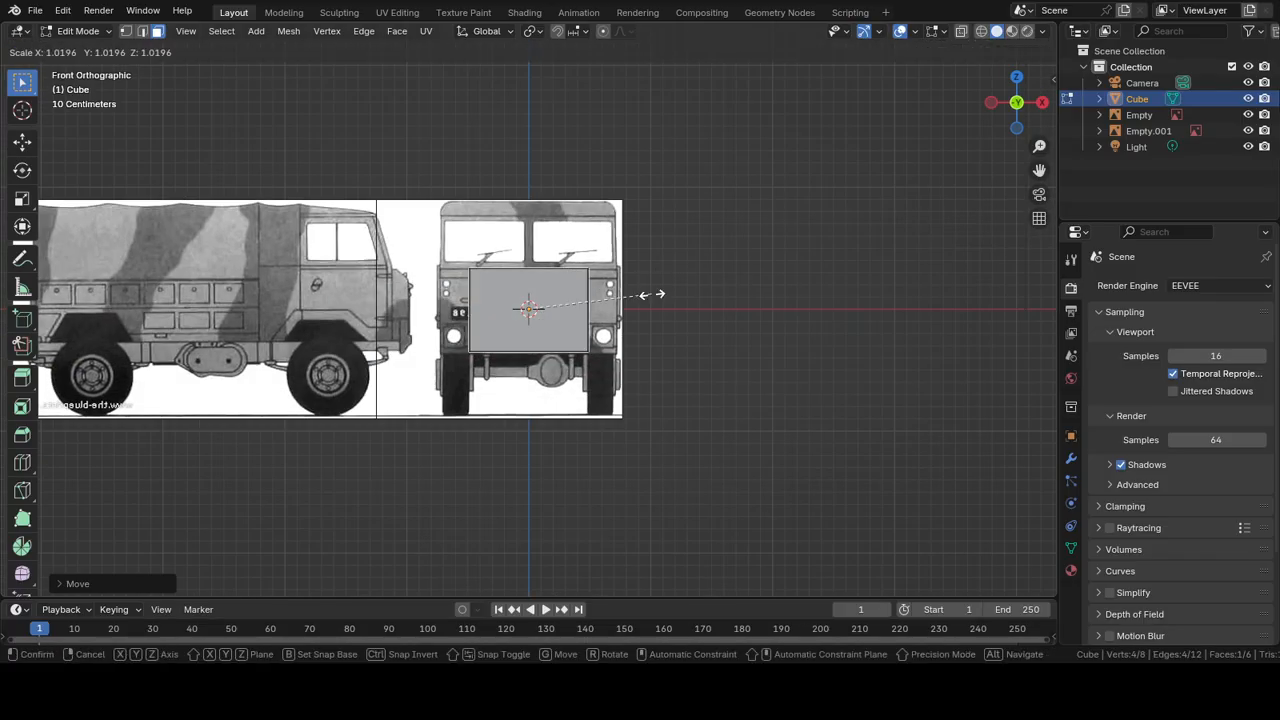
pyautogui.press('Escape')
pyautogui.press('a')
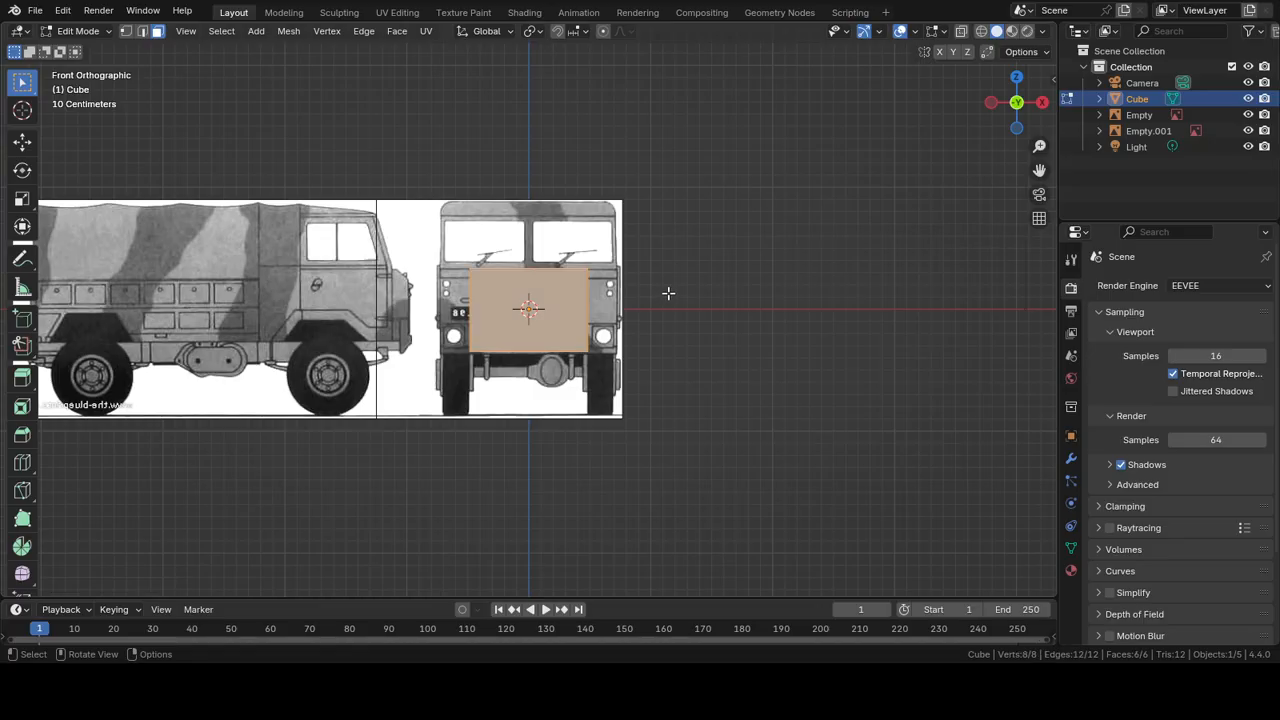
pyautogui.press('s')
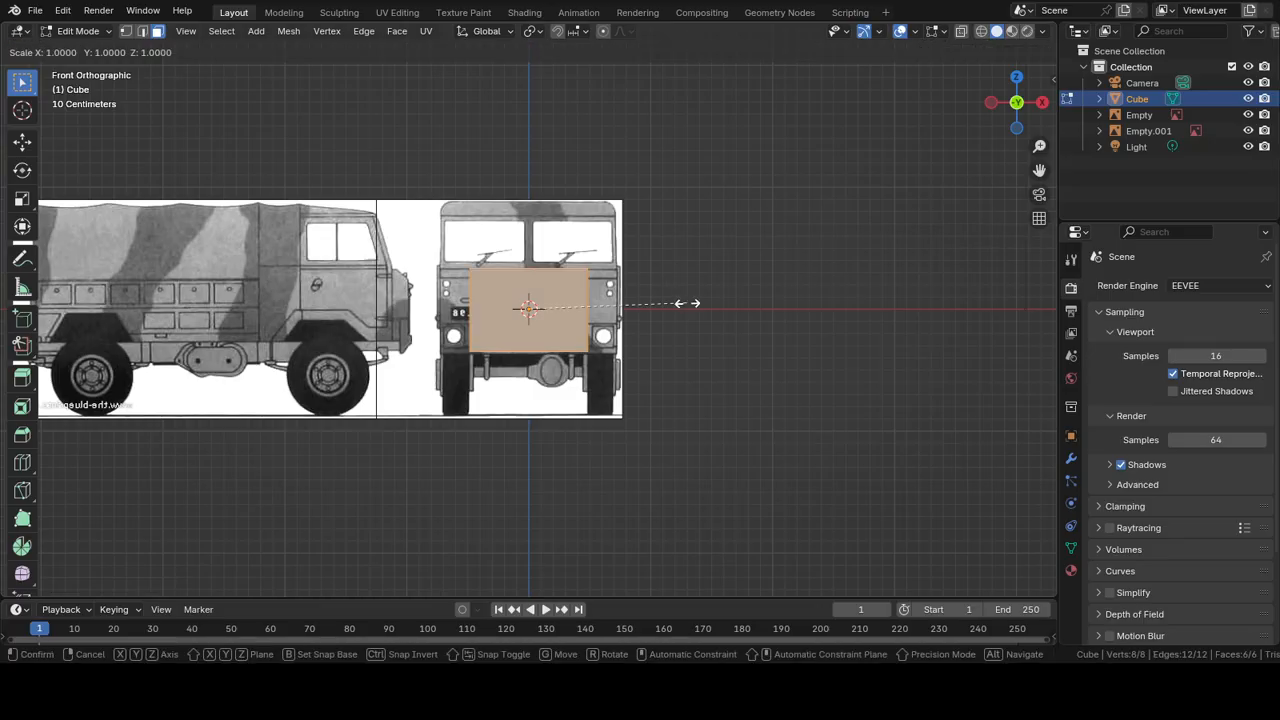
pyautogui.press('x')
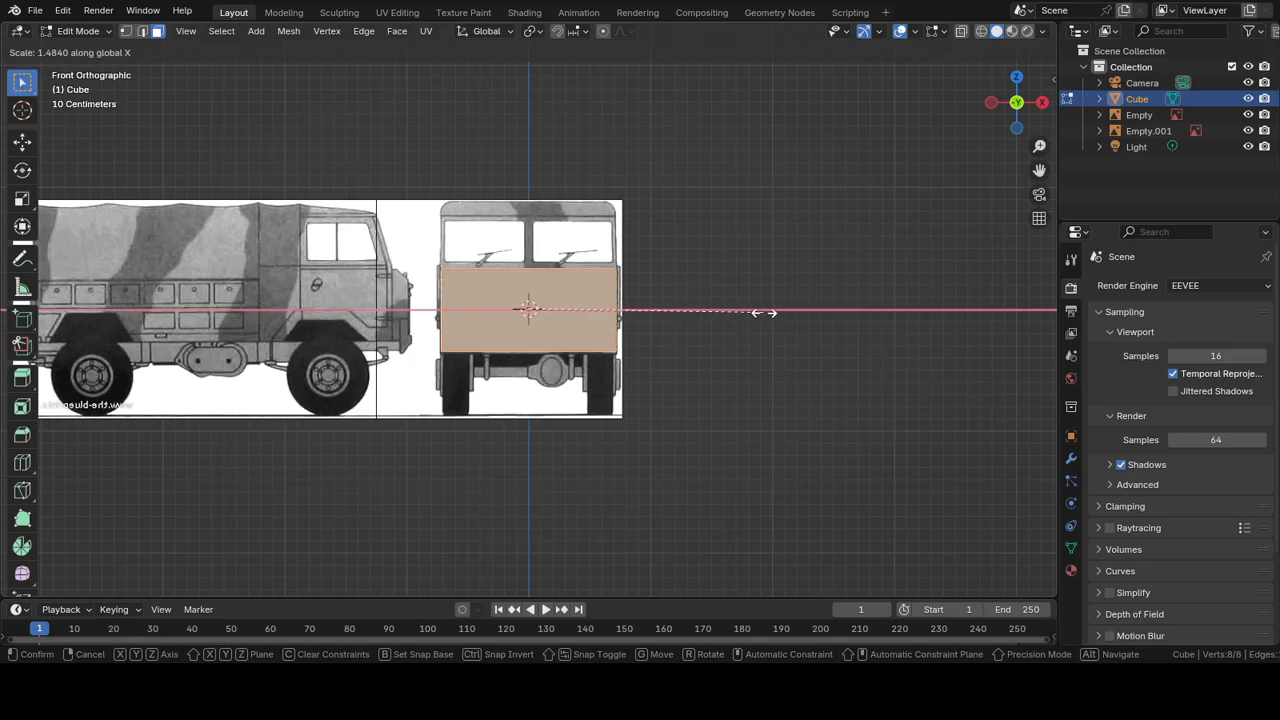
pyautogui.click(766, 313)
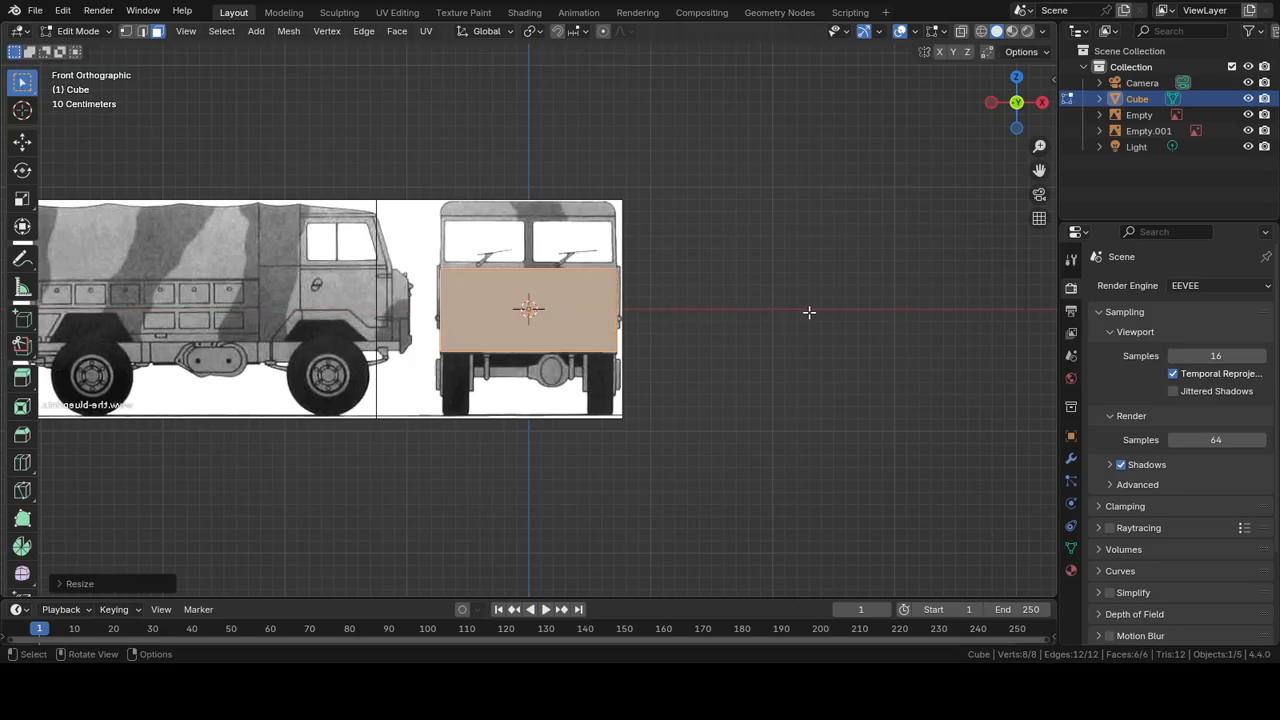
# Step: Raise the block's bottom face about 0.07 m along Z to the cab's lower edge in the side view
pyautogui.moveTo(809, 312); pyautogui.dragTo(641, 320, button='middle')
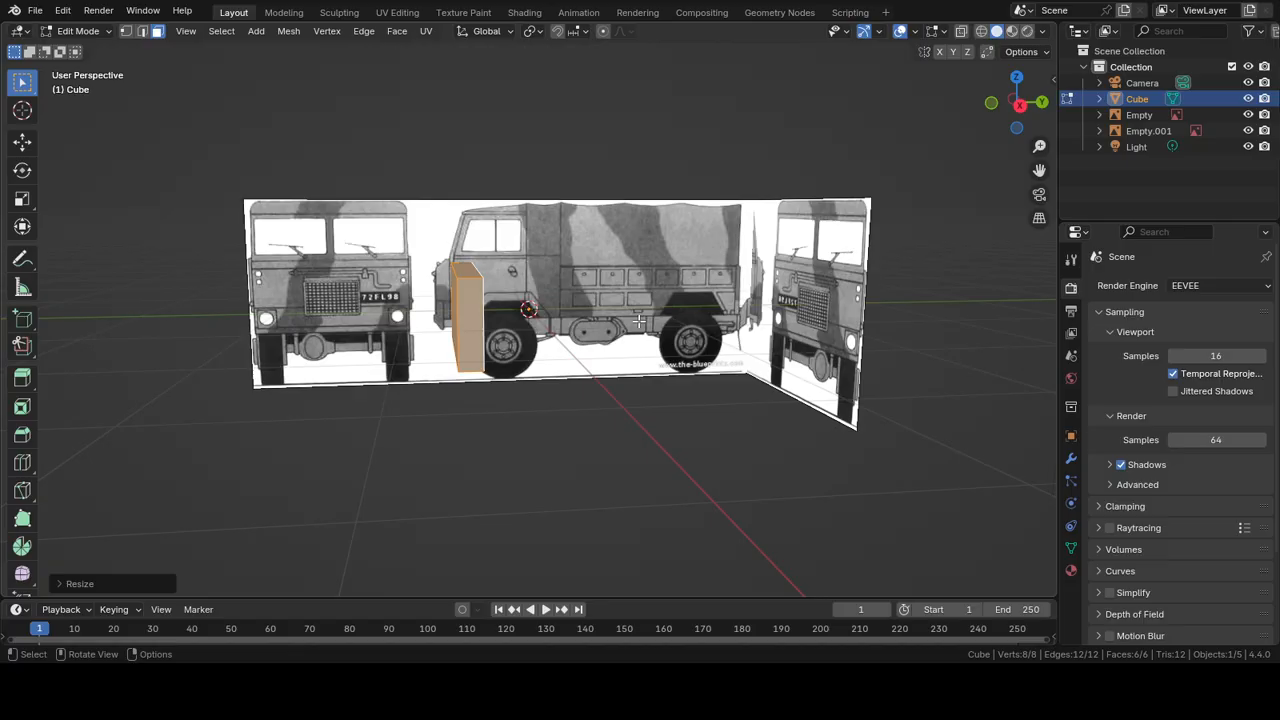
pyautogui.press('KP_3')
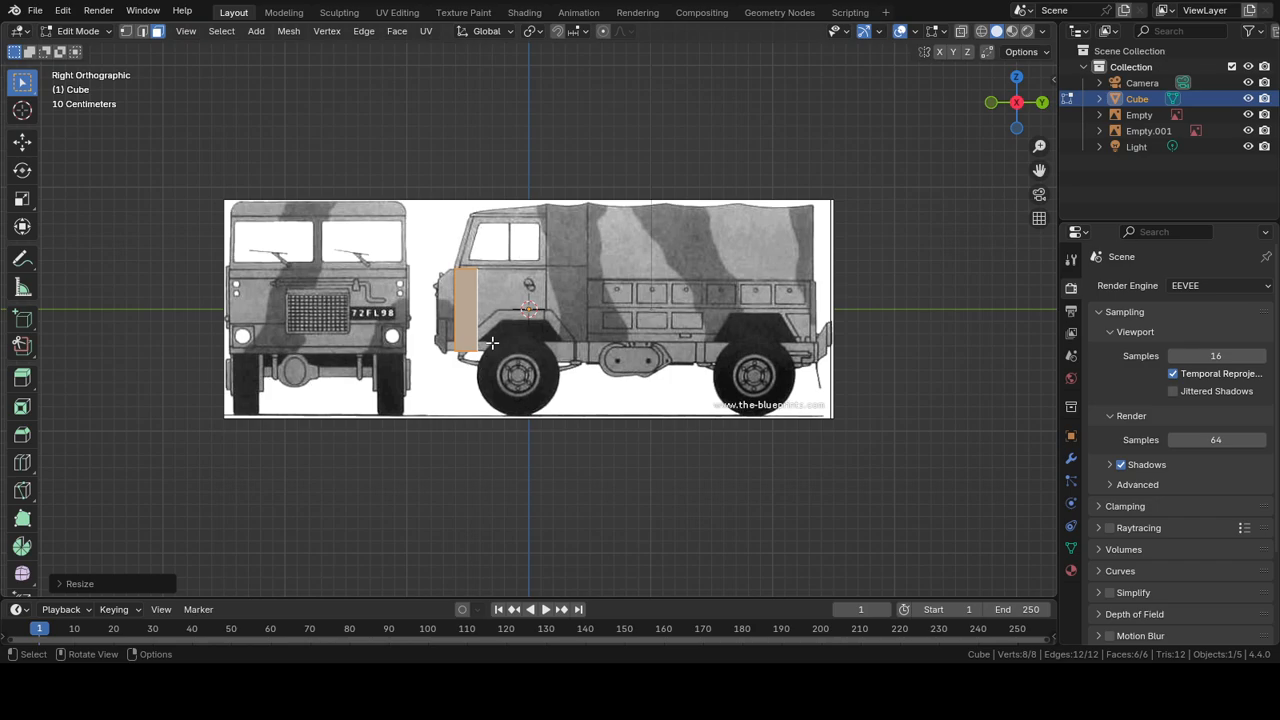
pyautogui.moveTo(478, 352); pyautogui.dragTo(518, 310, button='middle')
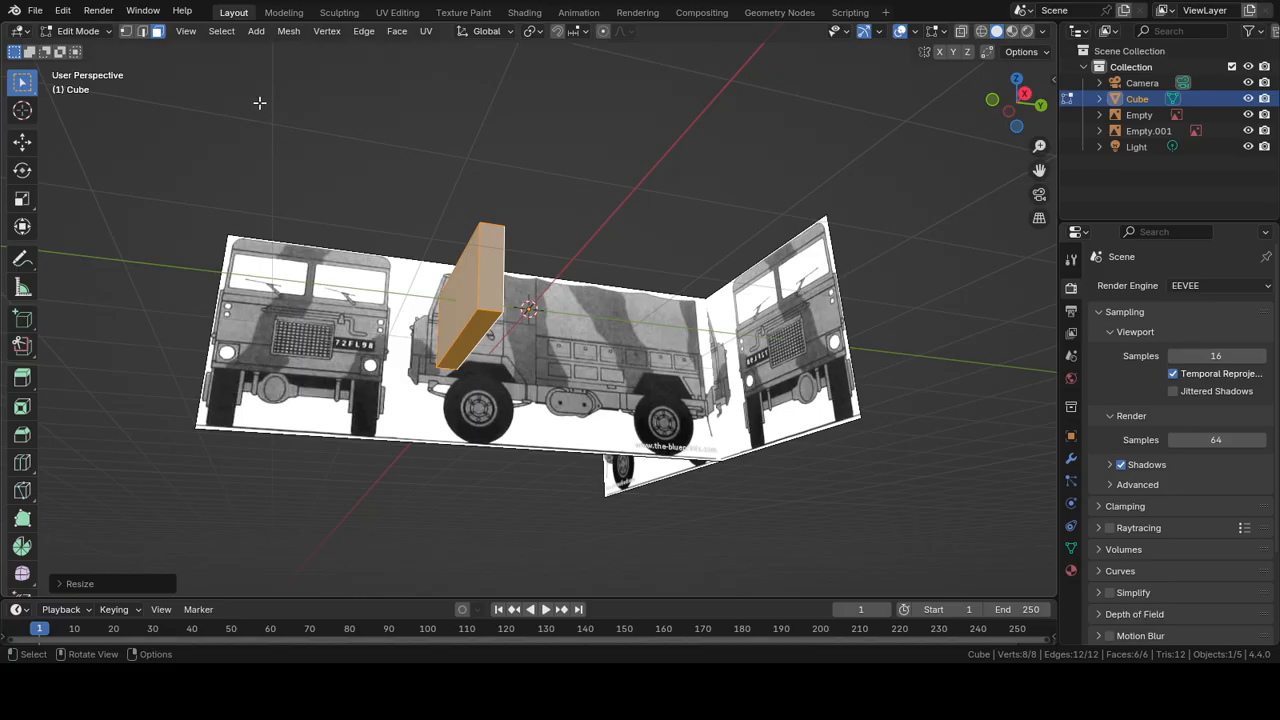
pyautogui.click(477, 337)
pyautogui.press('KP_3')
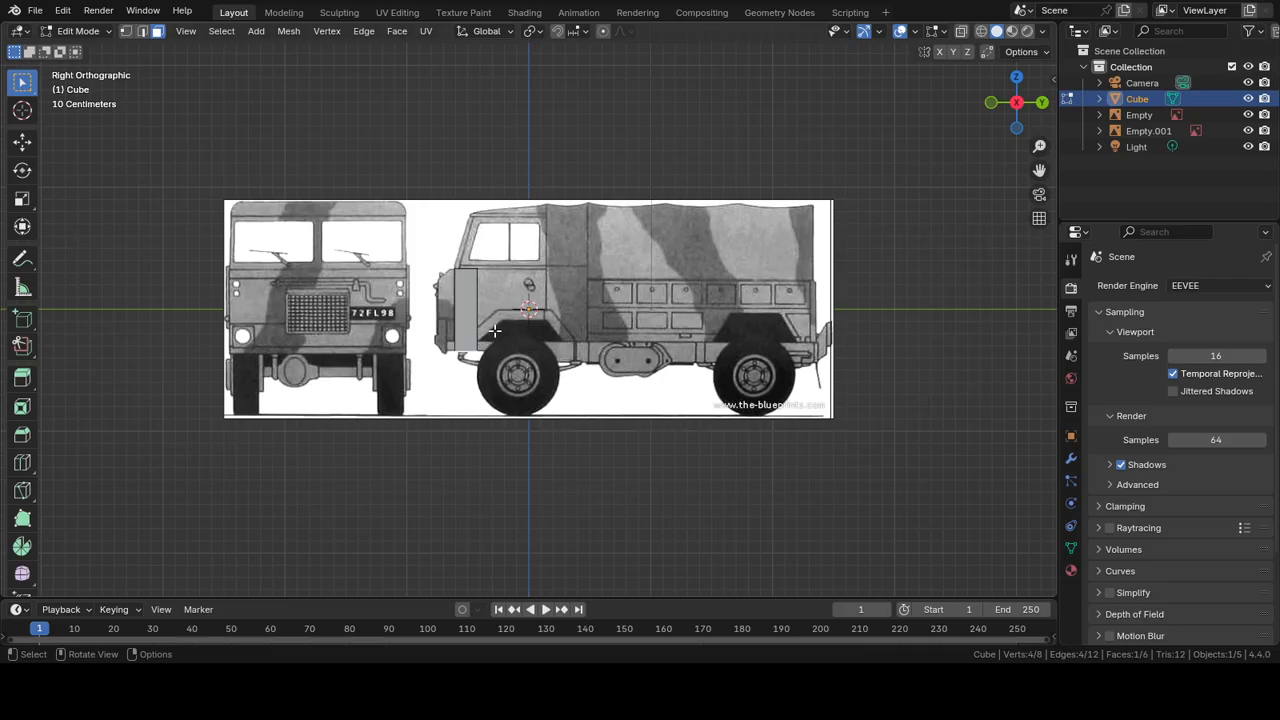
pyautogui.press('g')
pyautogui.press('z')
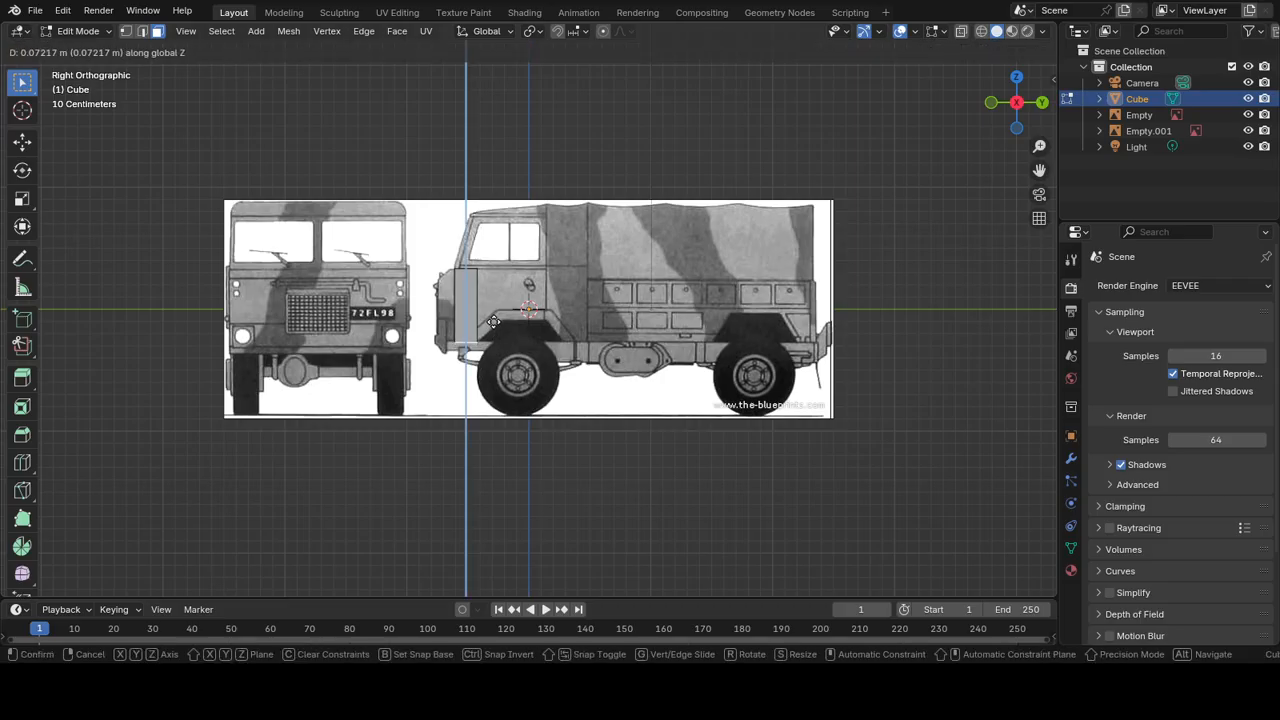
pyautogui.click(493, 321)
# Step: Extrude the block's bottom rear edge toward the front wheel arch in the side view
pyautogui.moveTo(524, 342); pyautogui.dragTo(505, 325, button='middle')
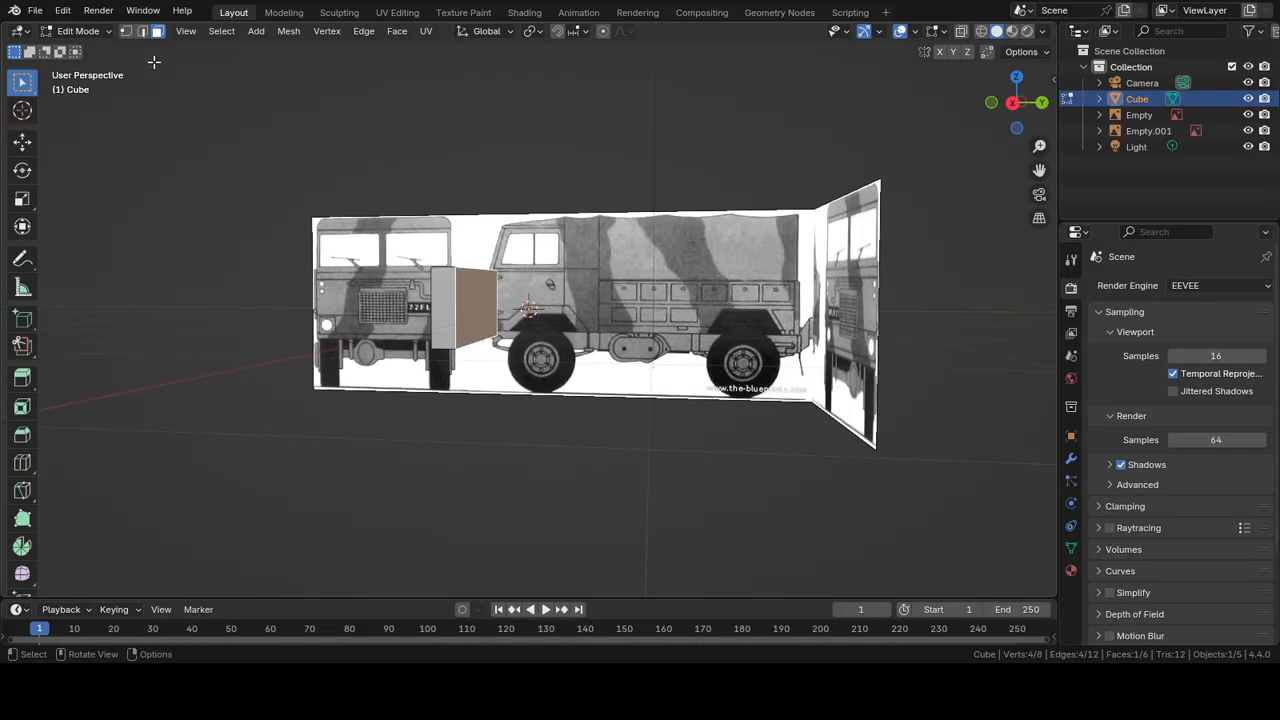
pyautogui.press('2')
pyautogui.click(466, 336)
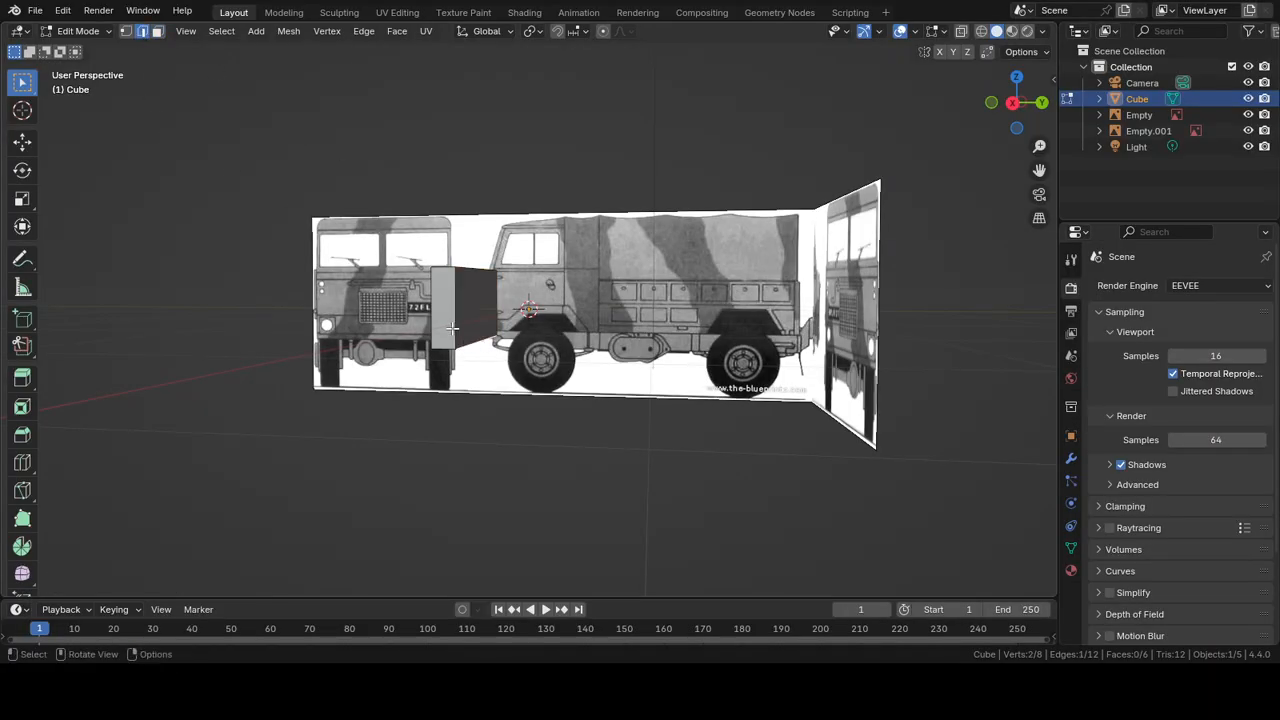
pyautogui.press('KP_3')
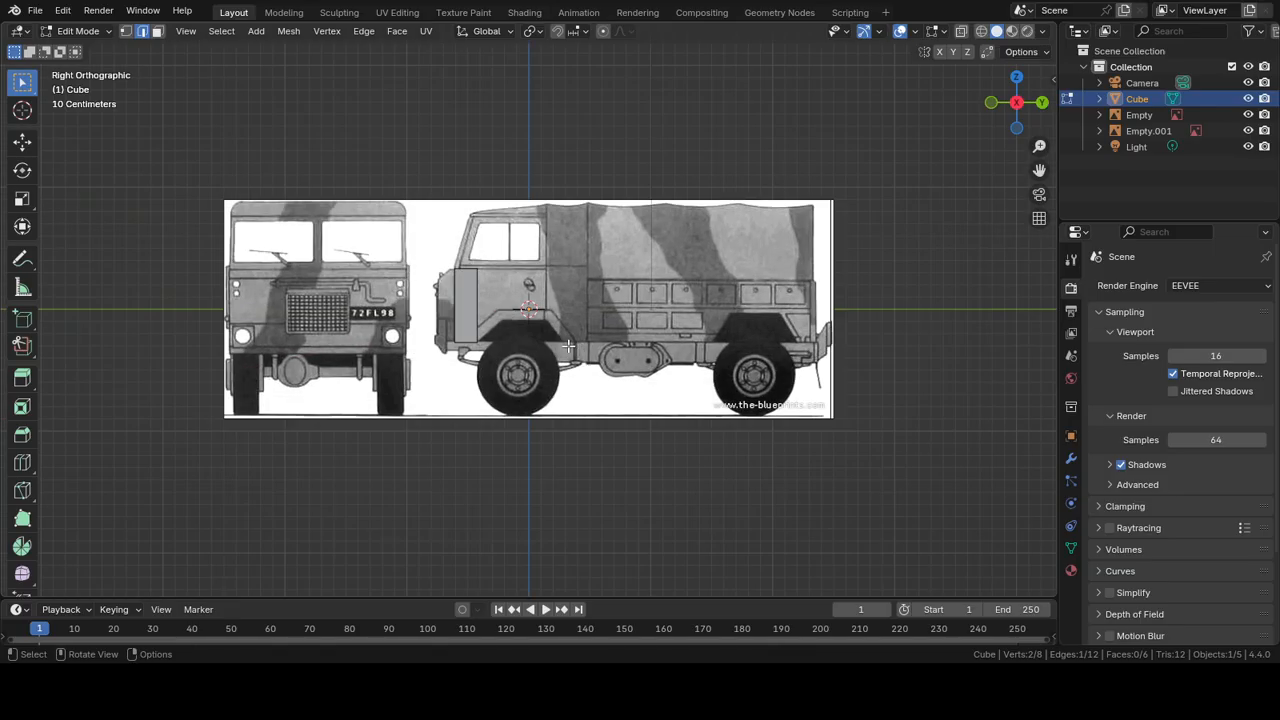
pyautogui.press('e')
pyautogui.click(583, 346)
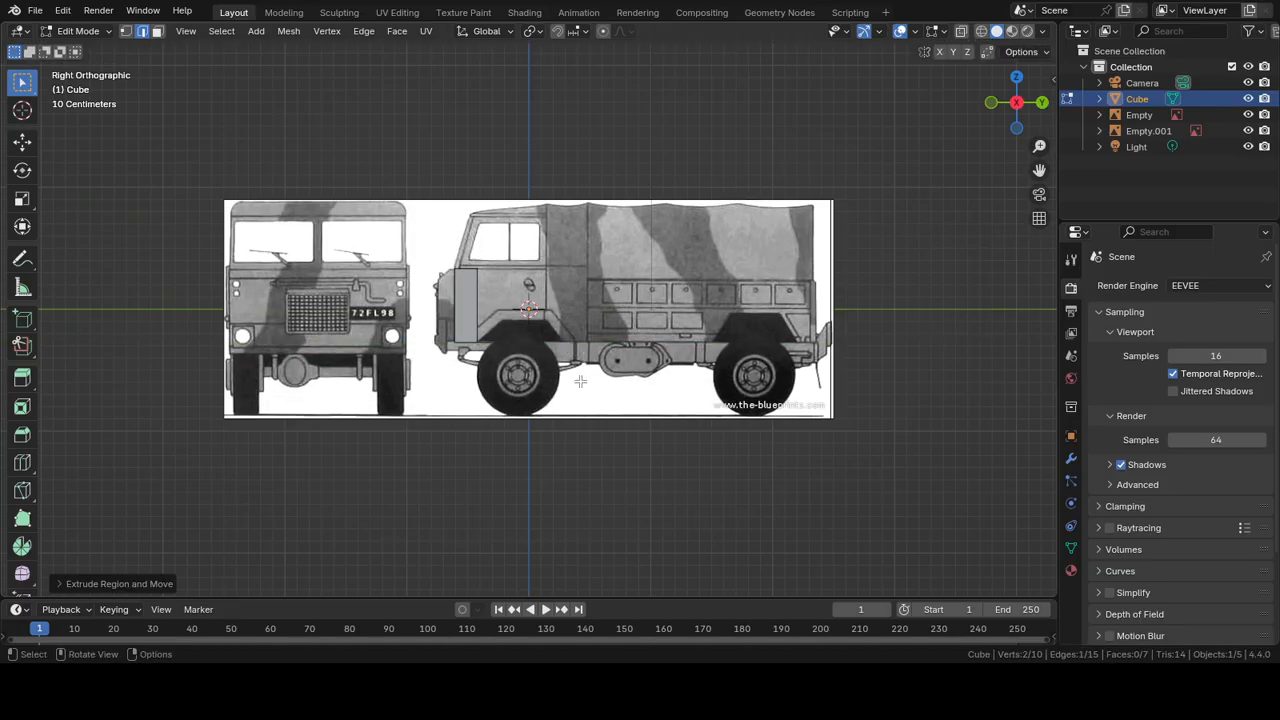
# Step: Place the extruded edge at the wheel arch's upper front corner, moving it about 0.19 m along Z and 0.05 m along Y
pyautogui.press('g')
pyautogui.press('z')
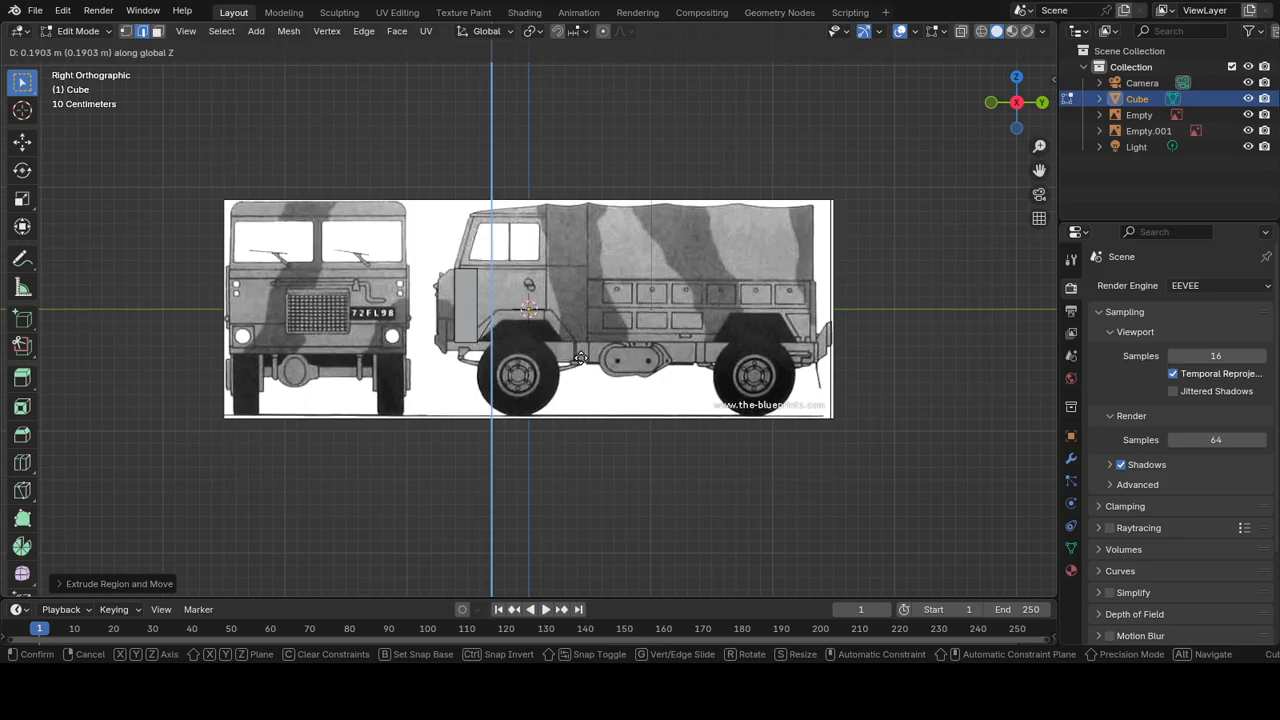
pyautogui.click(580, 357)
pyautogui.press('g')
pyautogui.press('y')
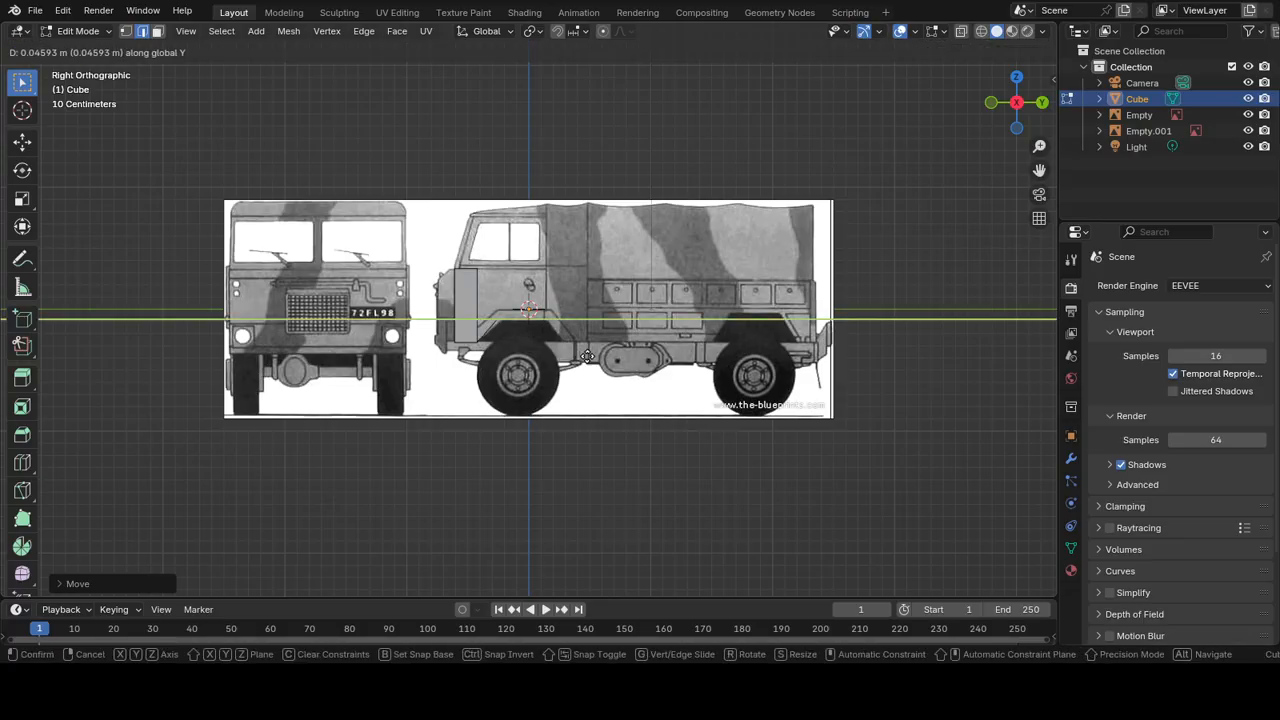
pyautogui.click(588, 357)
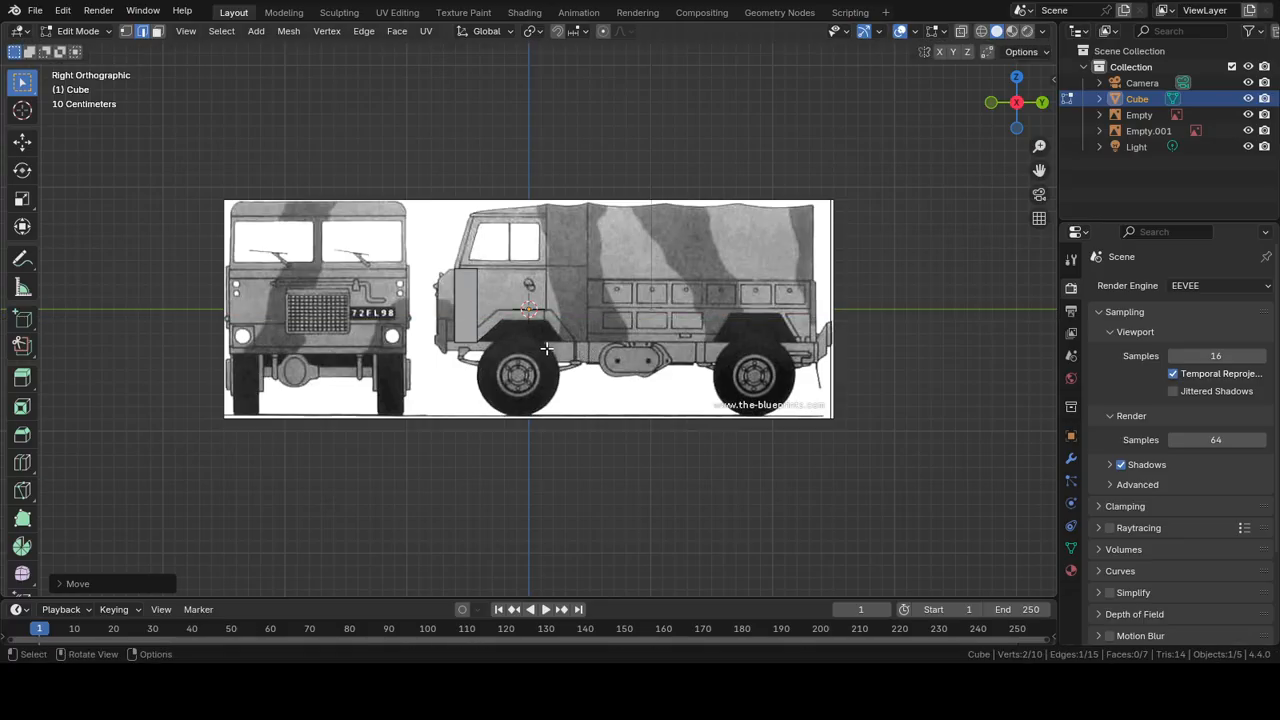
# Step: Extrude the edge about 0.29 m along Y over the wheel arch and shift its end about 0.04 m further along Y
pyautogui.press('g')
pyautogui.press('y')
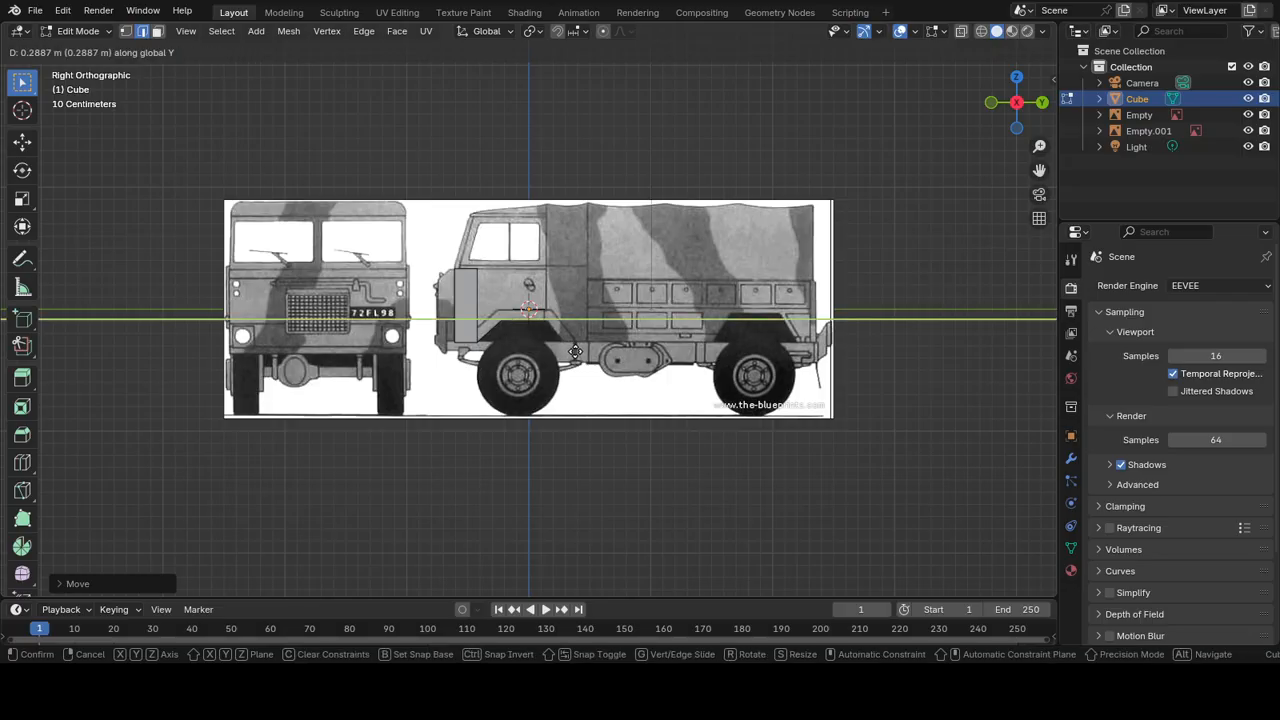
pyautogui.click(577, 353)
pyautogui.scroll(6, 568, 345)
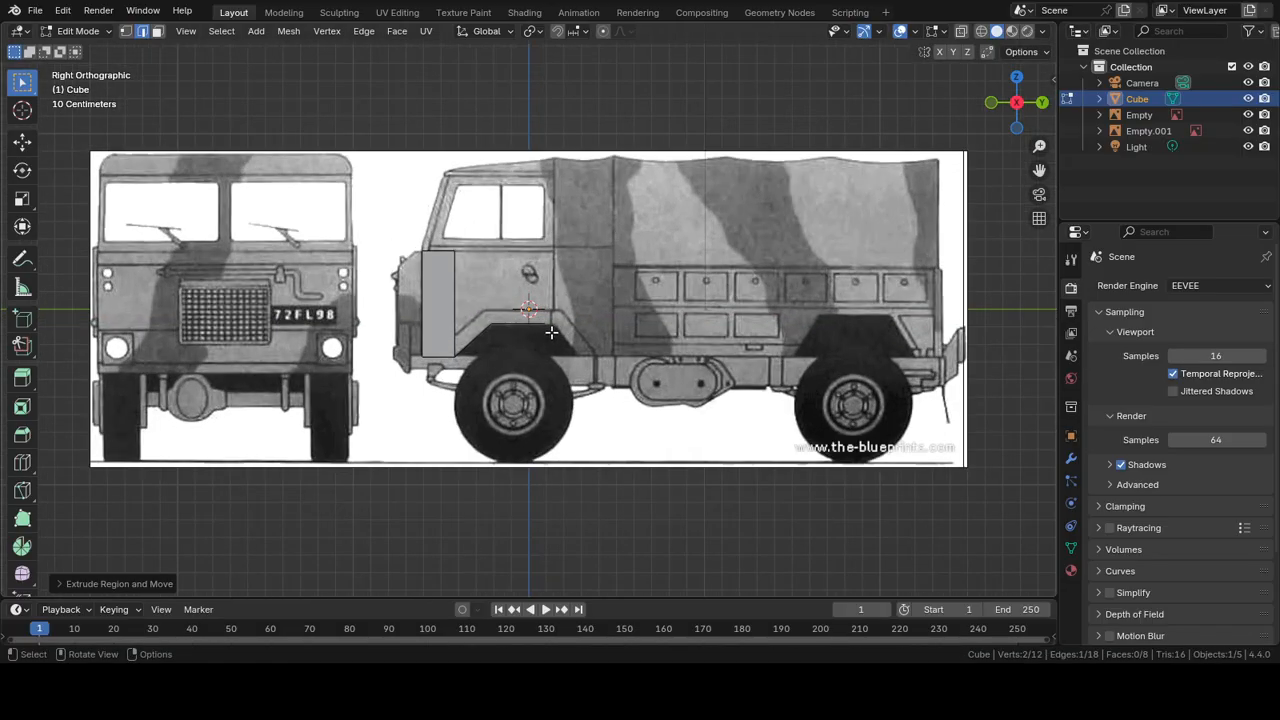
pyautogui.press('g')
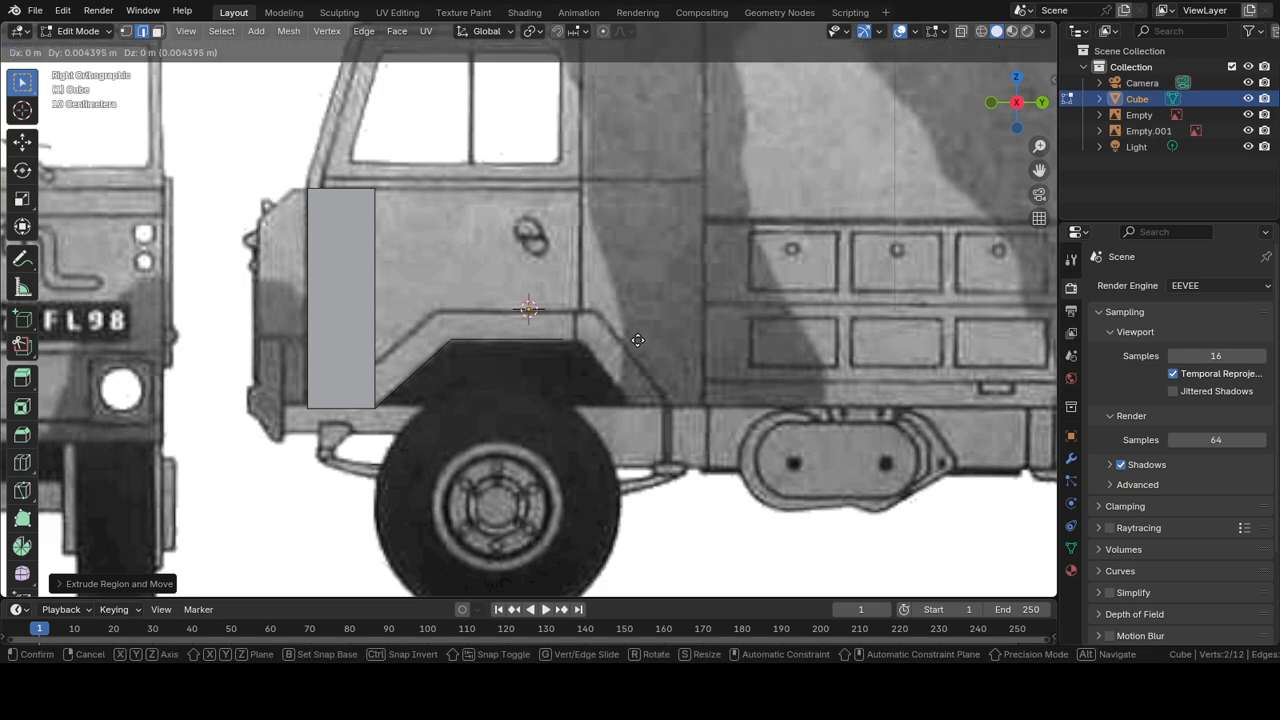
pyautogui.press('y')
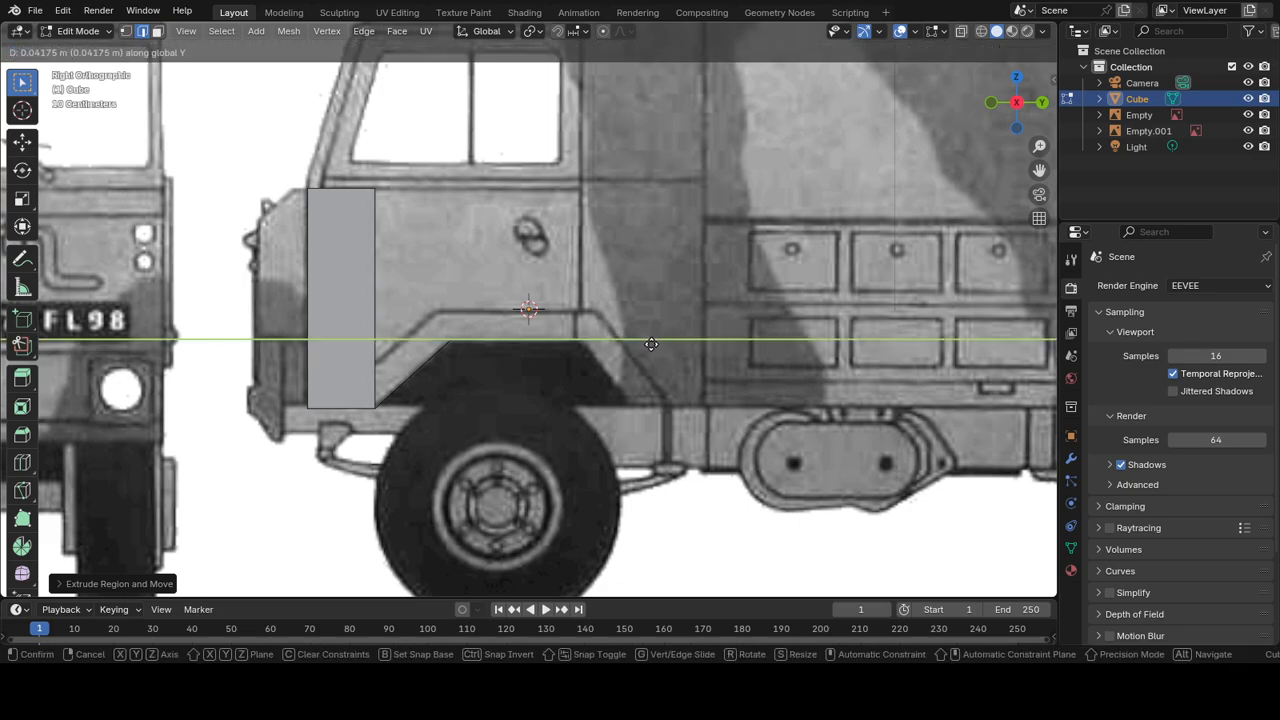
pyautogui.click(651, 344)
# Step: Extrude the edge rearward along Y beyond the front wheel arch's top, and lower its end about 0.19 m along Z
pyautogui.press('g')
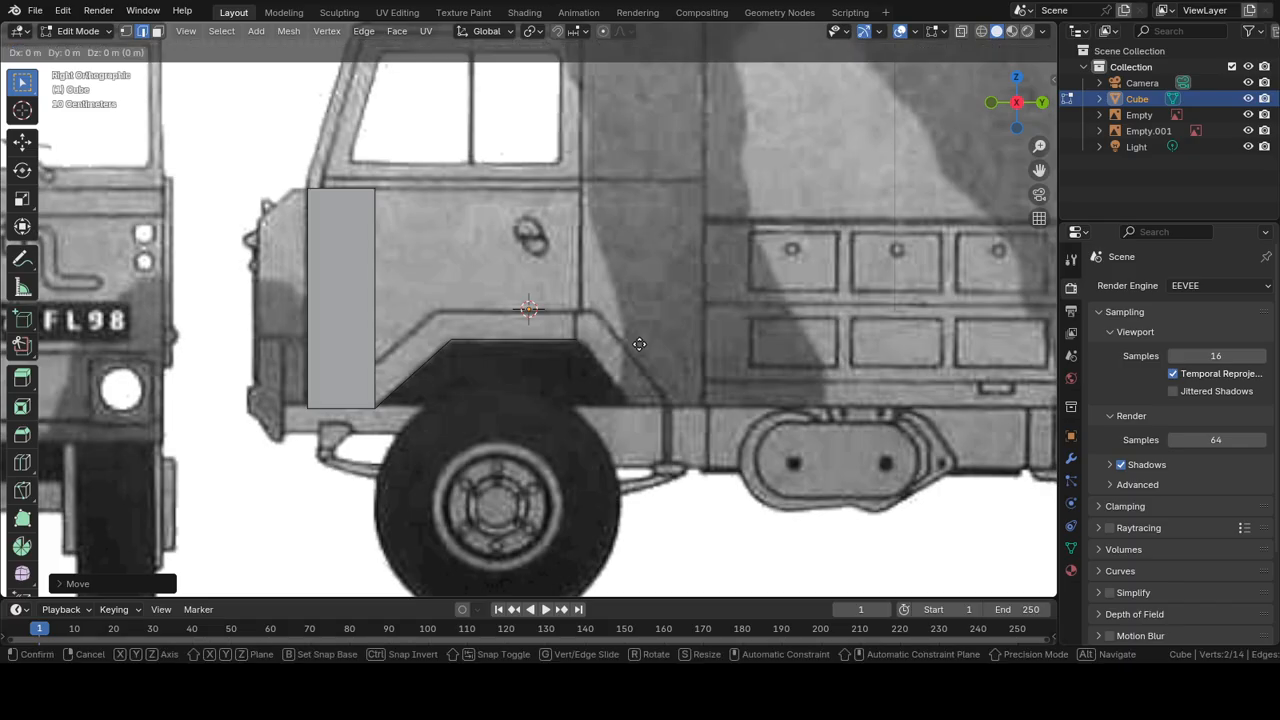
pyautogui.press('y')
pyautogui.click(678, 345)
pyautogui.press('g')
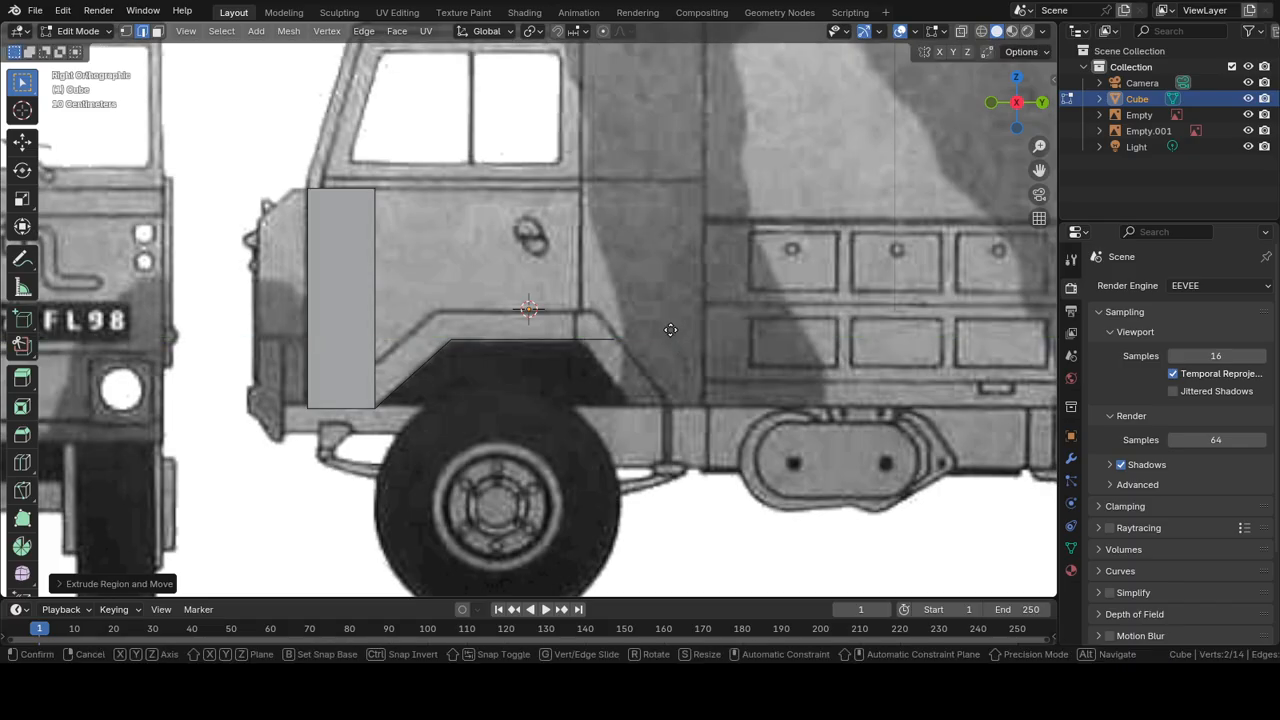
pyautogui.press('z')
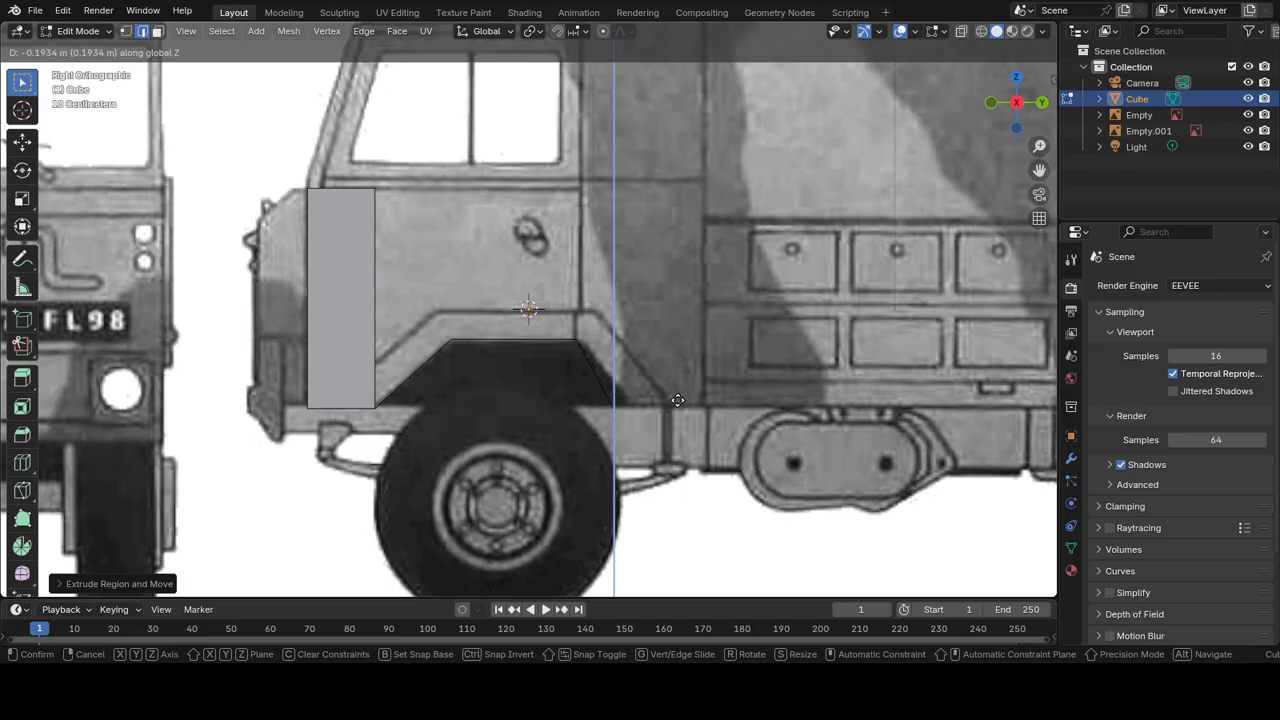
pyautogui.click(678, 400)
# Step: Move the edge along Y to the front wheel arch's lower rear corner and raise it about 0.01 m along Z
pyautogui.press('g')
pyautogui.press('y')
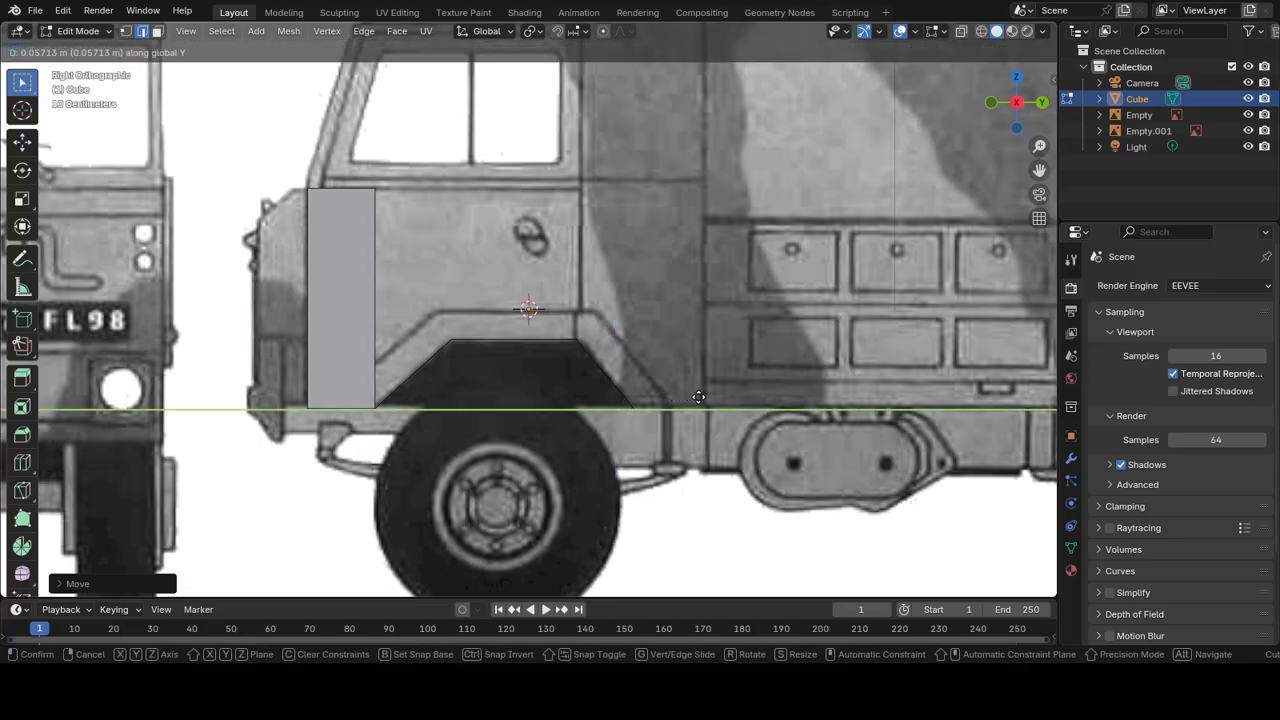
pyautogui.click(691, 394)
pyautogui.press('g')
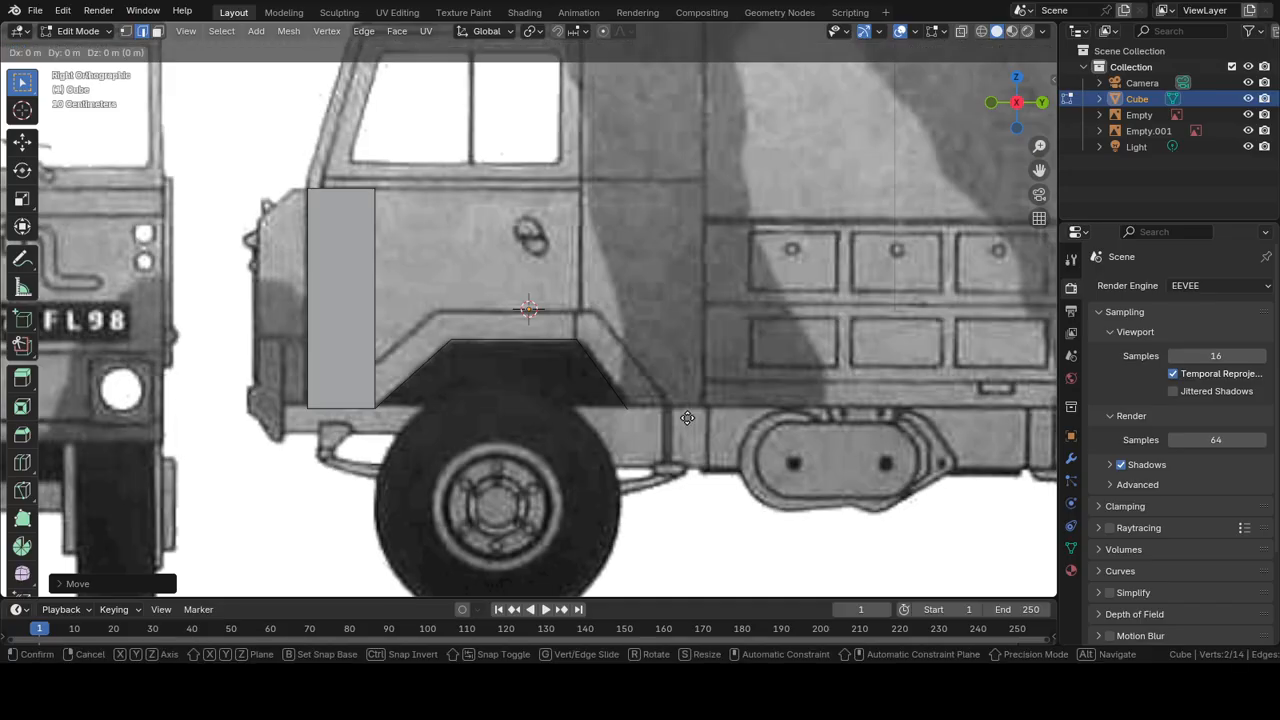
pyautogui.press('z')
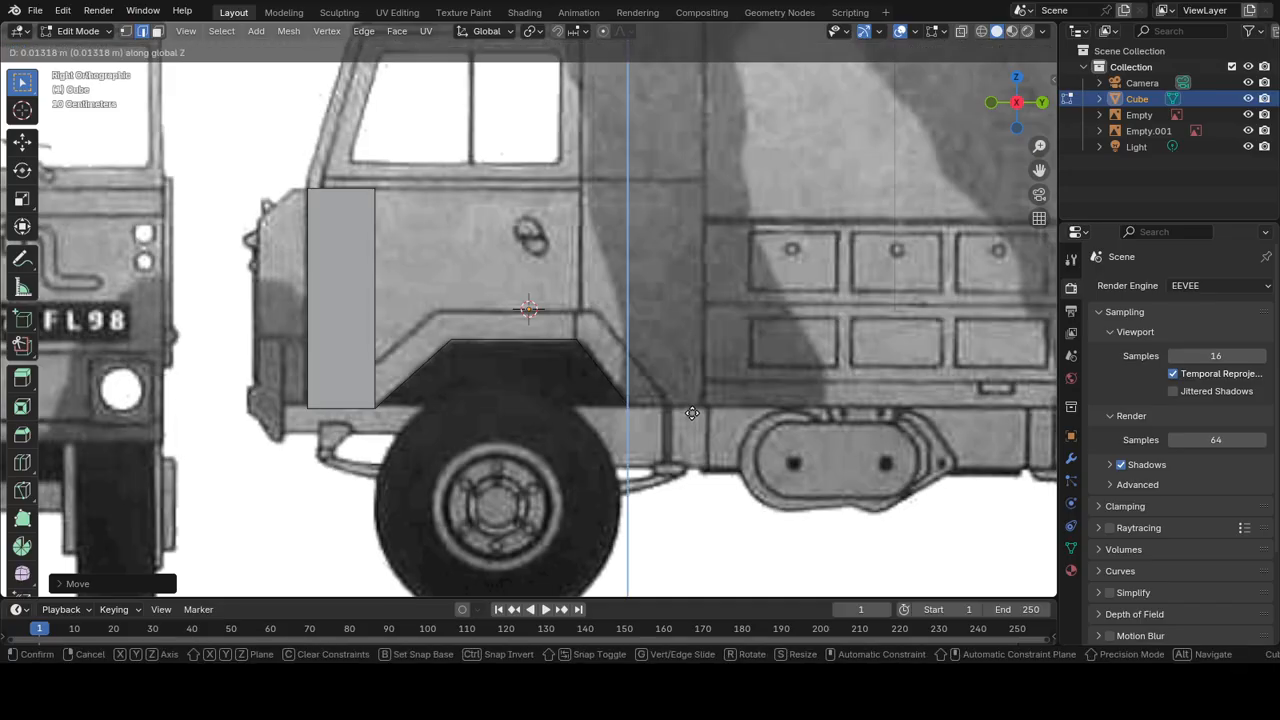
pyautogui.click(691, 413)
# Step: Set the snap target to Edge and turn on snapping in perspective view
pyautogui.press('KP_5')
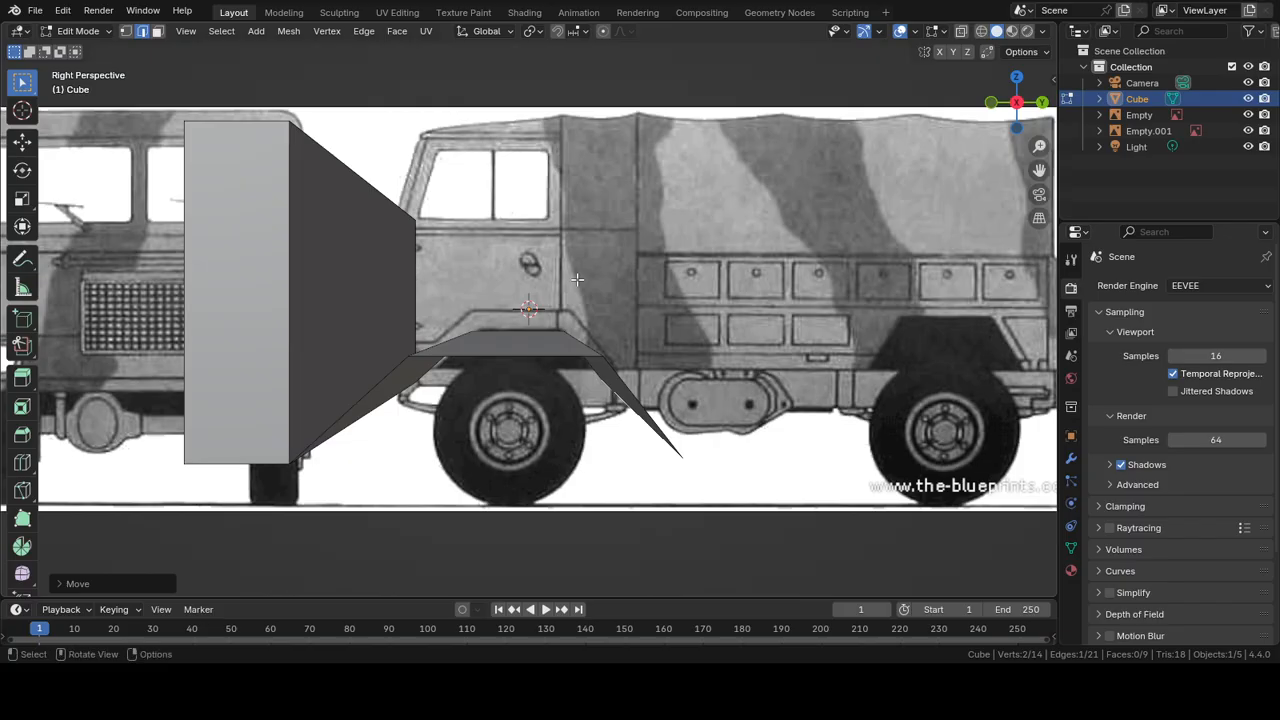
pyautogui.click(578, 31)
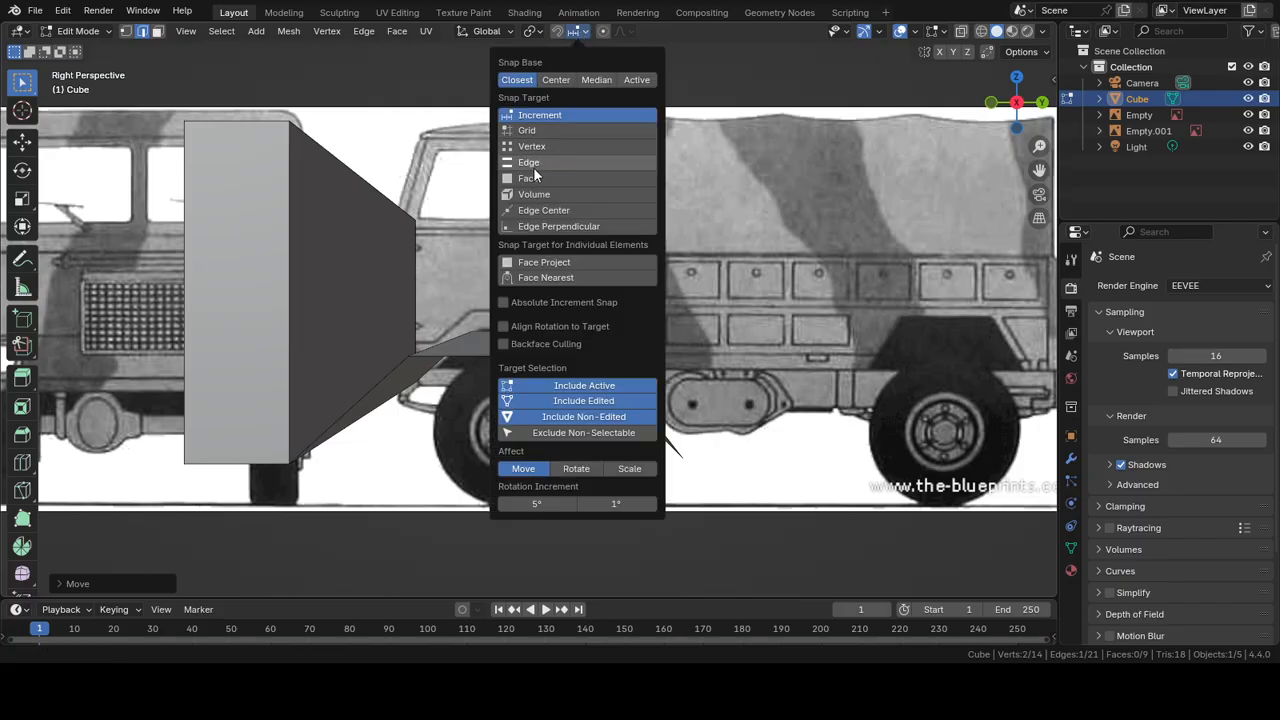
pyautogui.click(533, 162)
pyautogui.click(557, 31)
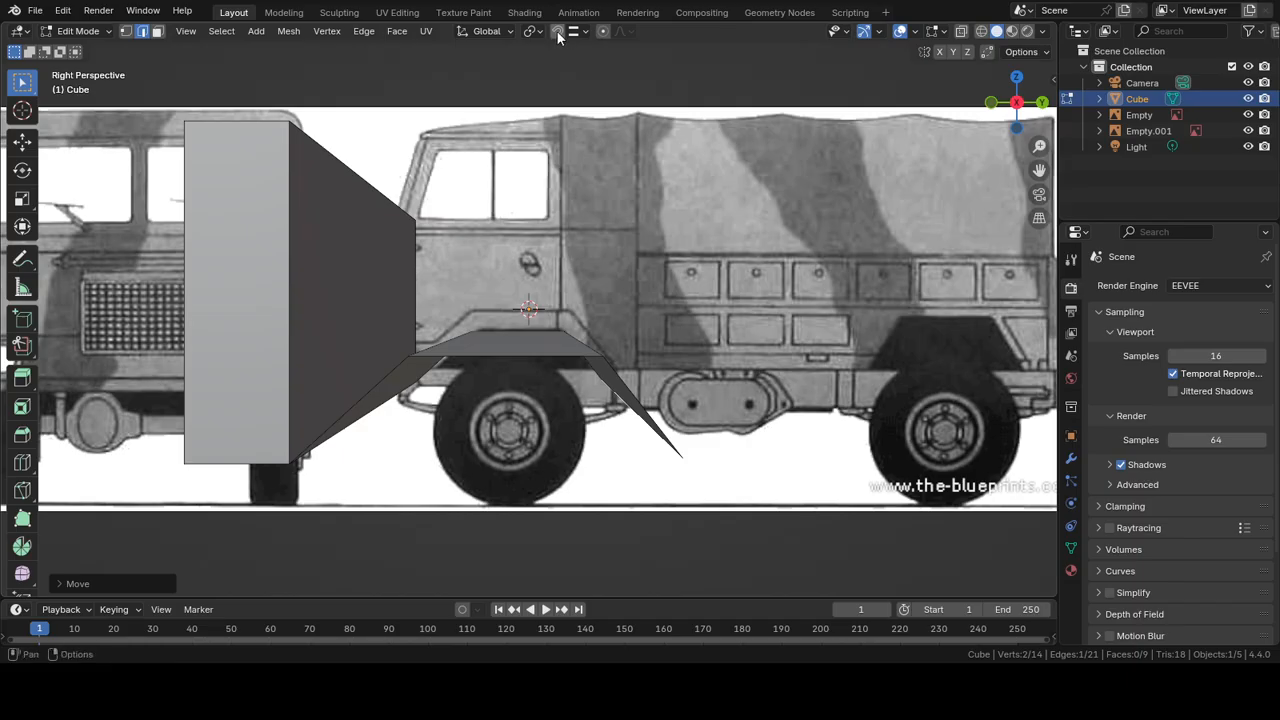
# Step: Snap the front arch's rear end edge along Z to the height of the block's bottom edge
pyautogui.moveTo(540, 180); pyautogui.dragTo(588, 212, button='middle')
pyautogui.press('g')
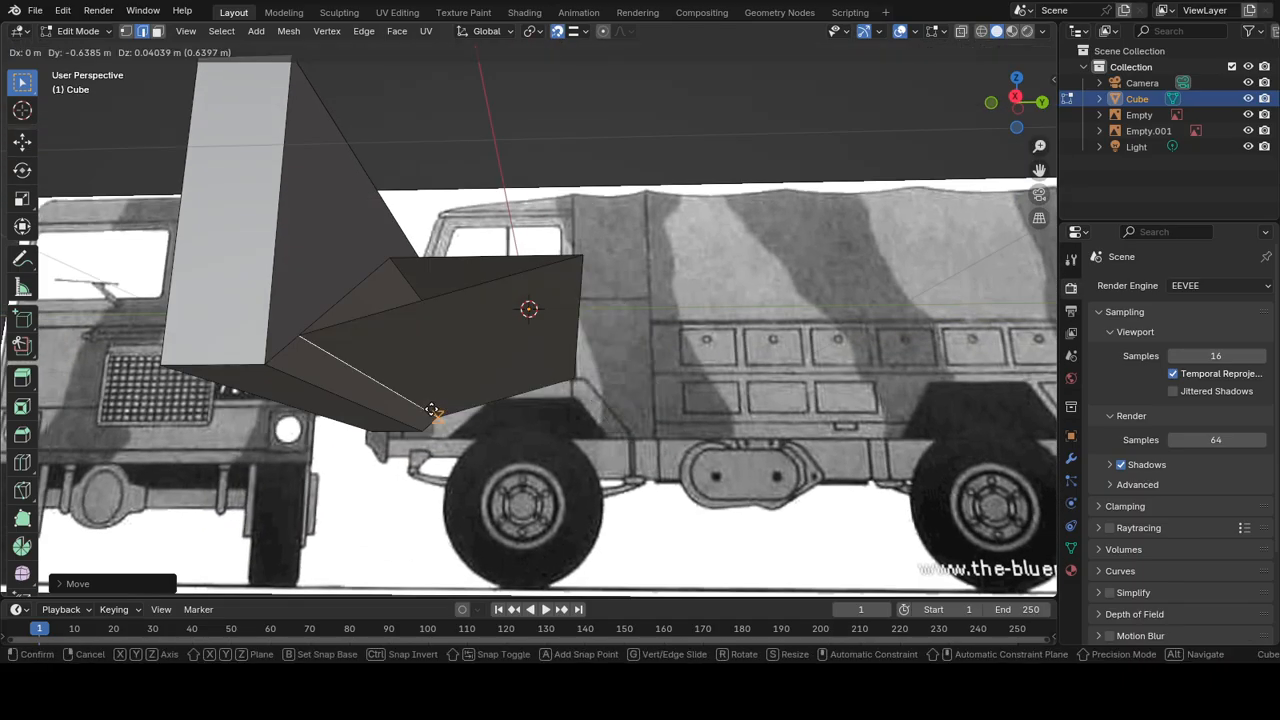
pyautogui.press('z')
pyautogui.click(371, 413)
# Step: Turn off snapping and extrude the edge along Y toward the rear wheel arch in the side view
pyautogui.moveTo(515, 357); pyautogui.dragTo(560, 354, button='middle')
pyautogui.press('KP_3')
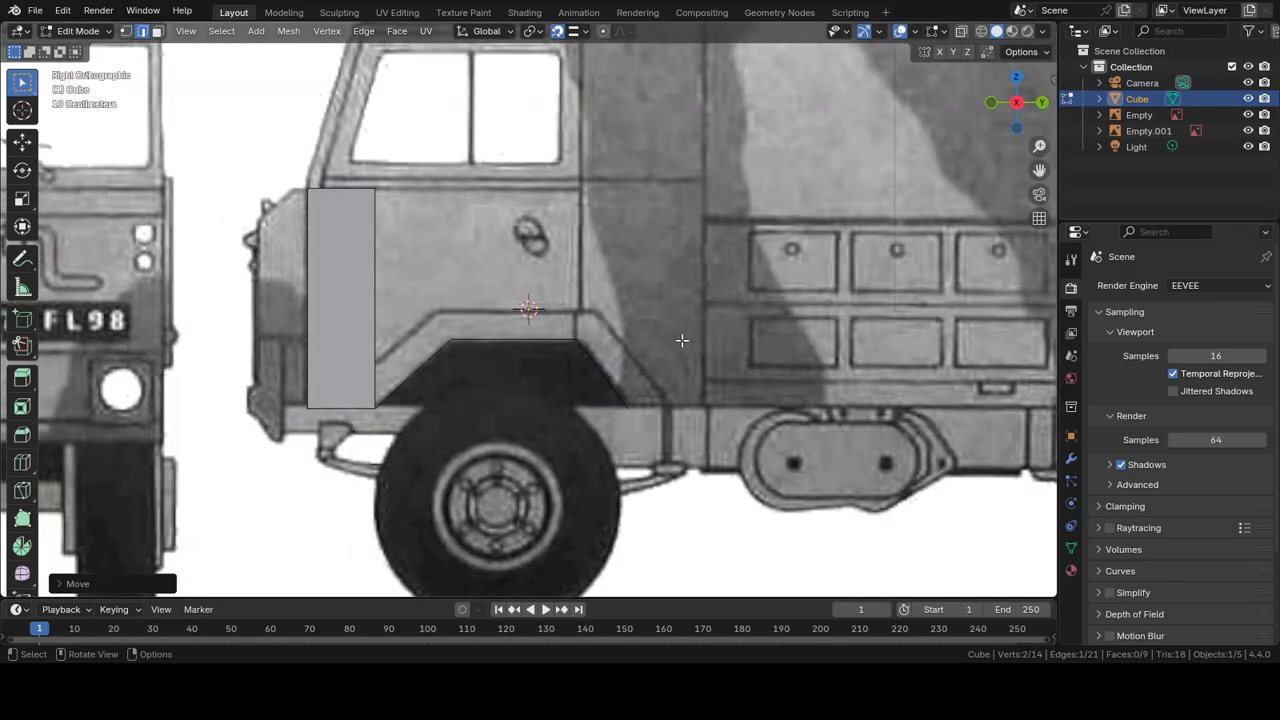
pyautogui.scroll(-2, 688, 328)
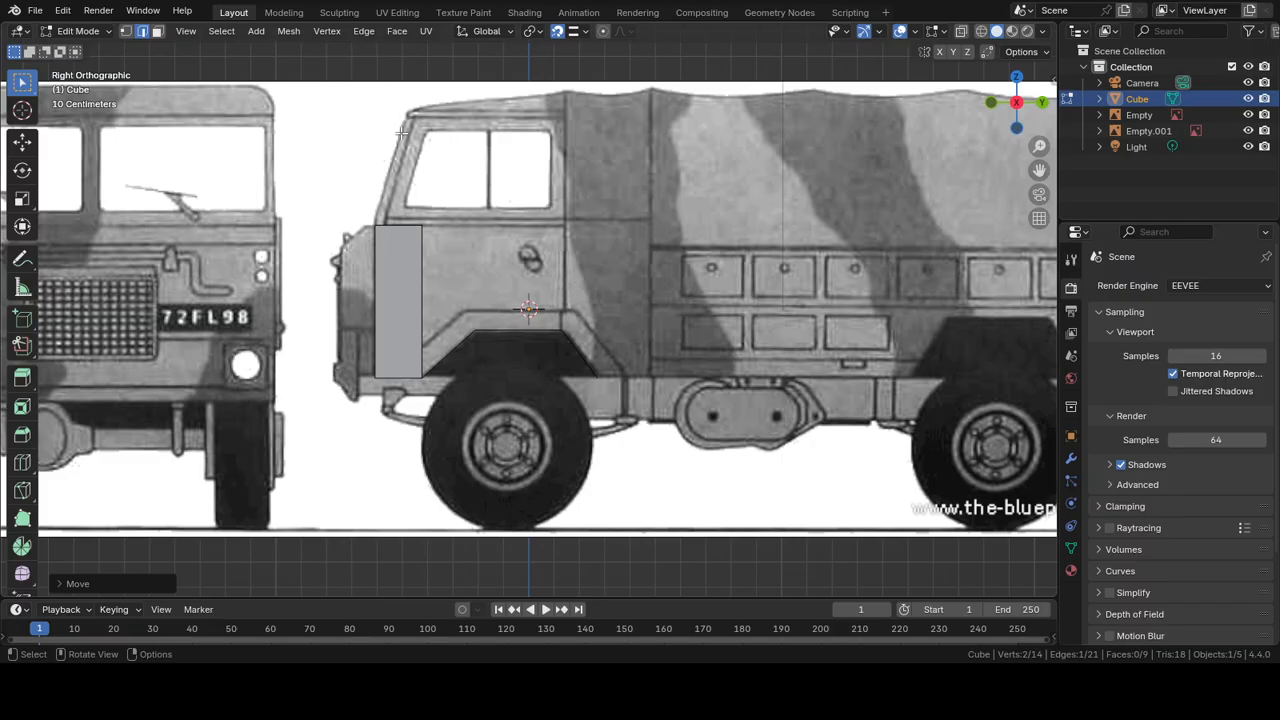
pyautogui.keyDown('shift'); pyautogui.moveTo(790, 359); pyautogui.dragTo(515, 317, button='middle'); pyautogui.keyUp('shift')
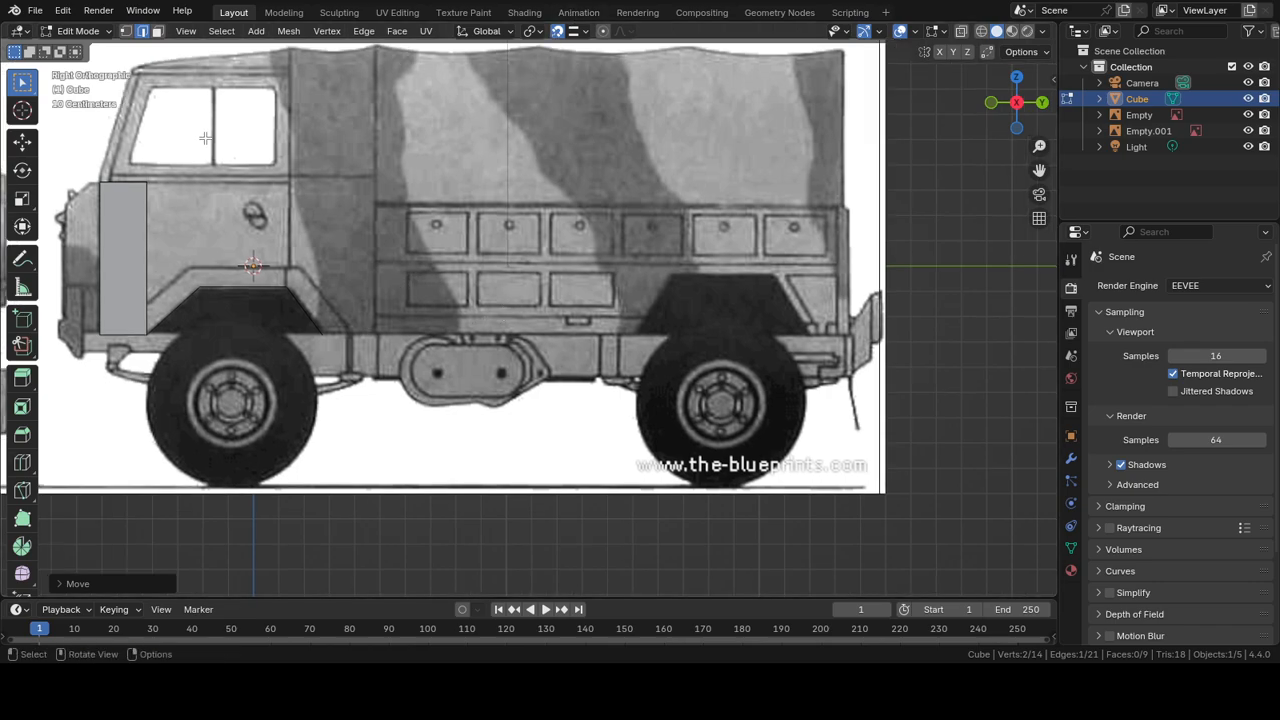
pyautogui.hotkey('shift', 'Tab')
pyautogui.moveTo(398, 334); pyautogui.dragTo(405, 327, button='middle')
pyautogui.press('KP_3')
pyautogui.press('g')
pyautogui.press('y')
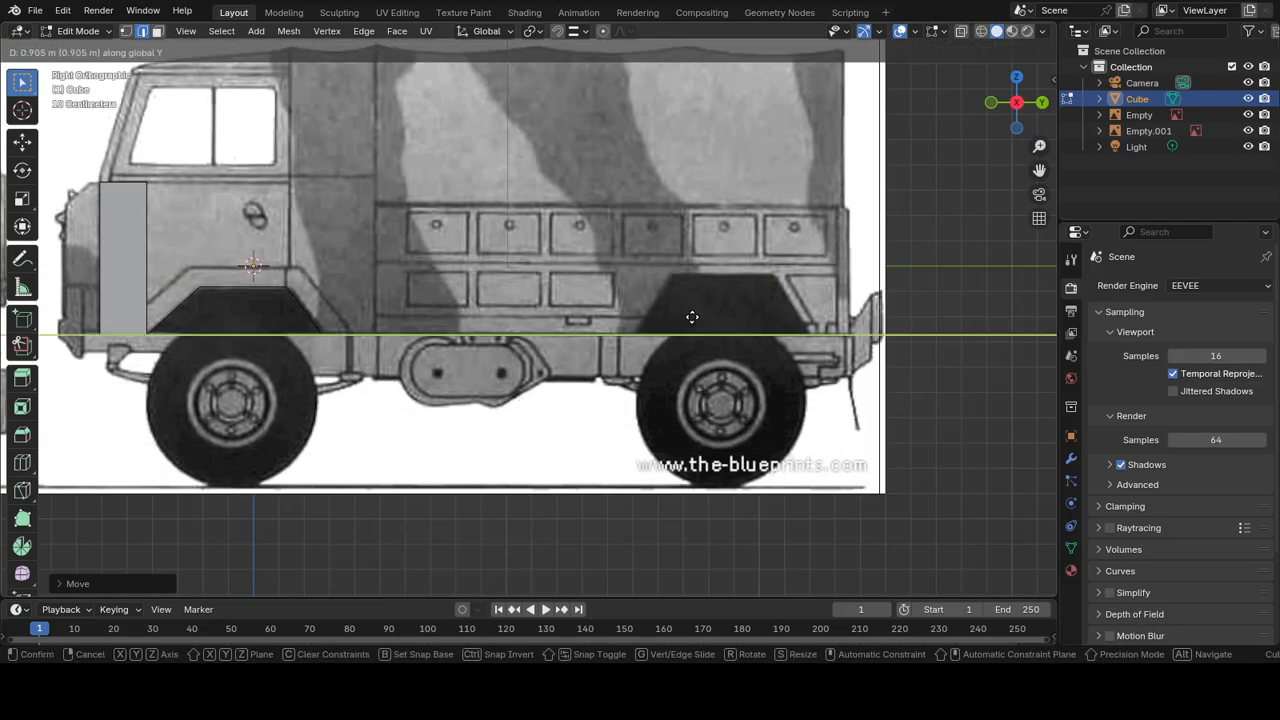
pyautogui.click(748, 308)
# Step: Shift the extruded edge further along Y to the rear wheel arch's lower front corner
pyautogui.moveTo(748, 308); pyautogui.dragTo(740, 327, button='middle')
pyautogui.press('KP_3')
pyautogui.press('g')
pyautogui.press('y')
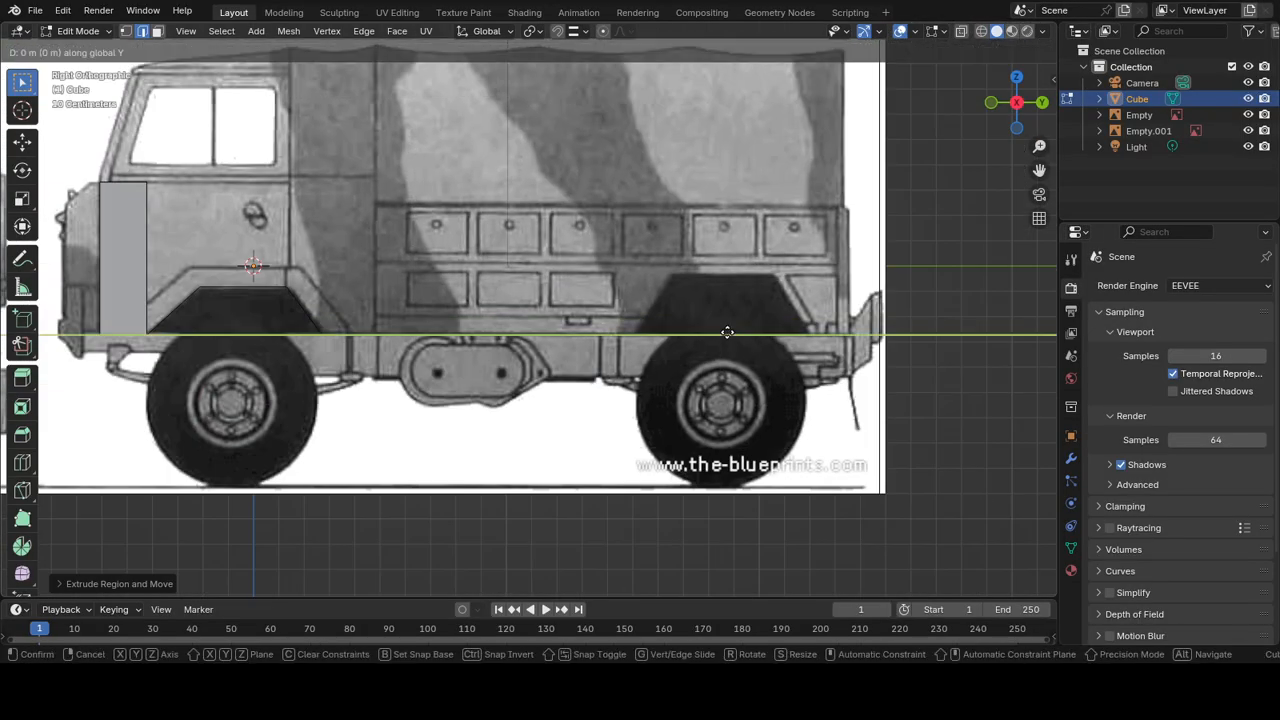
pyautogui.click(752, 331)
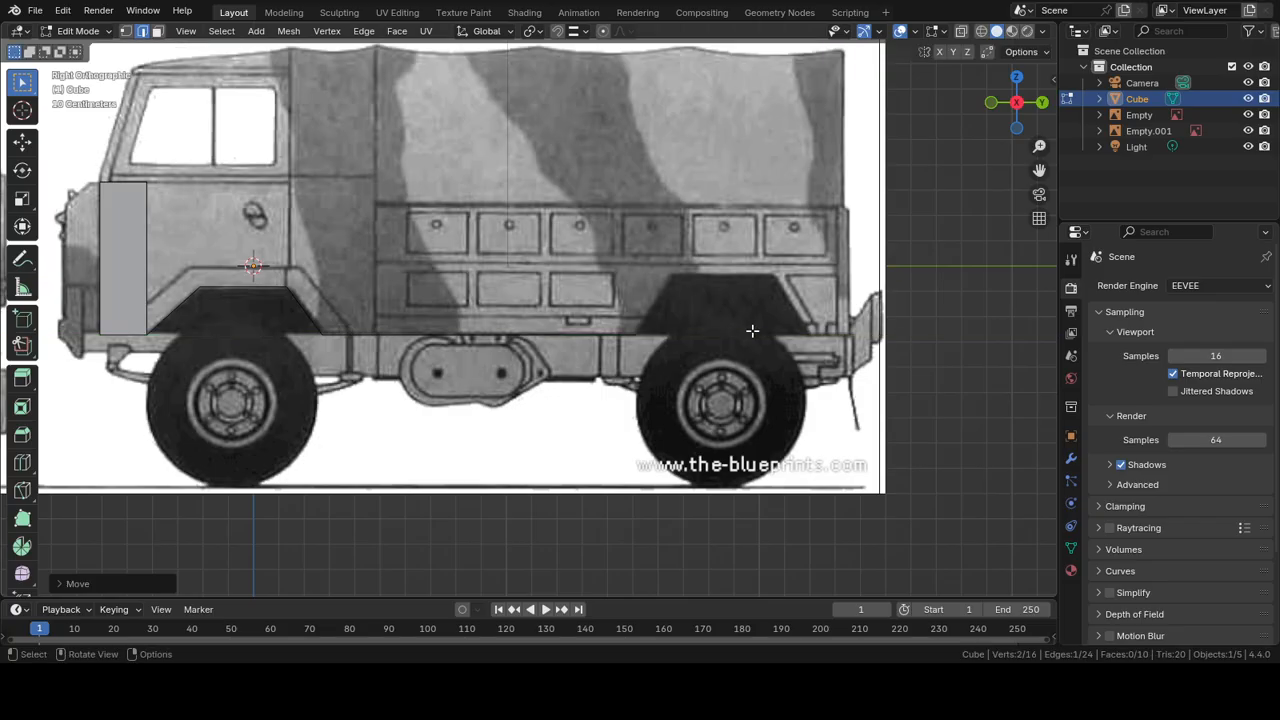
# Step: Extrude the edge upward along Z at the rear wheel arch and shift it about 0.13 m along Y
pyautogui.press('g')
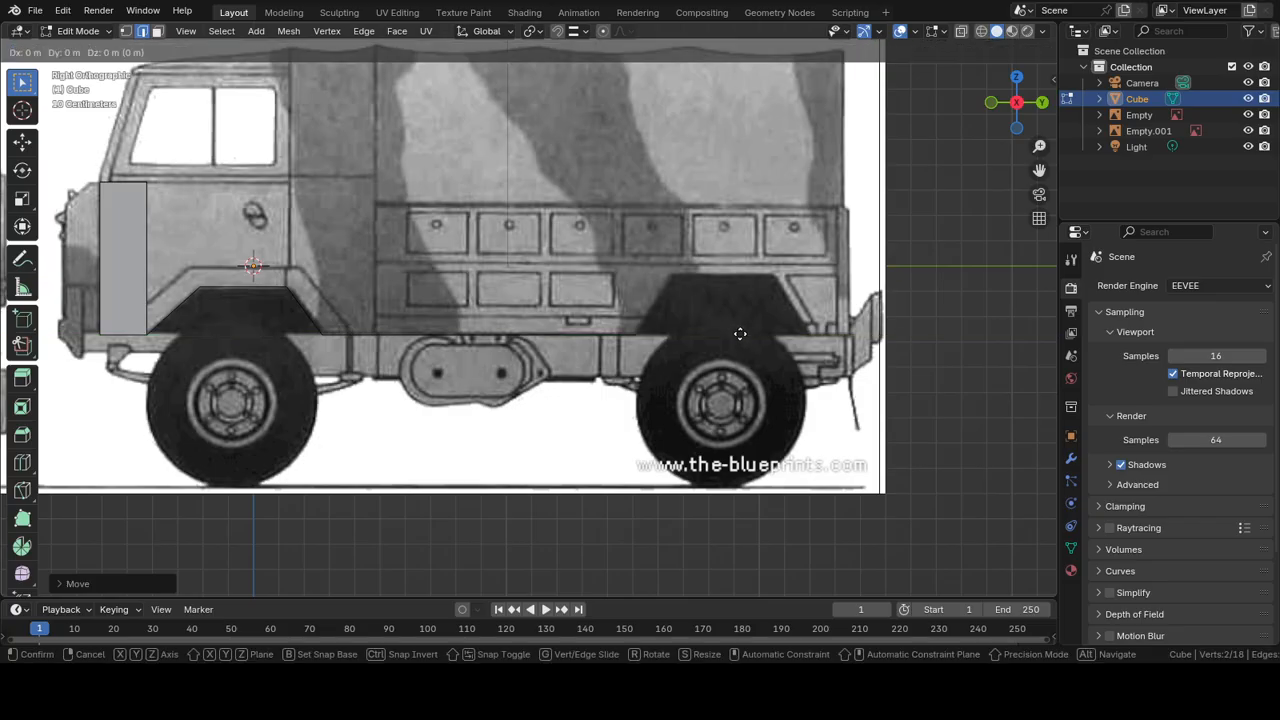
pyautogui.press('z')
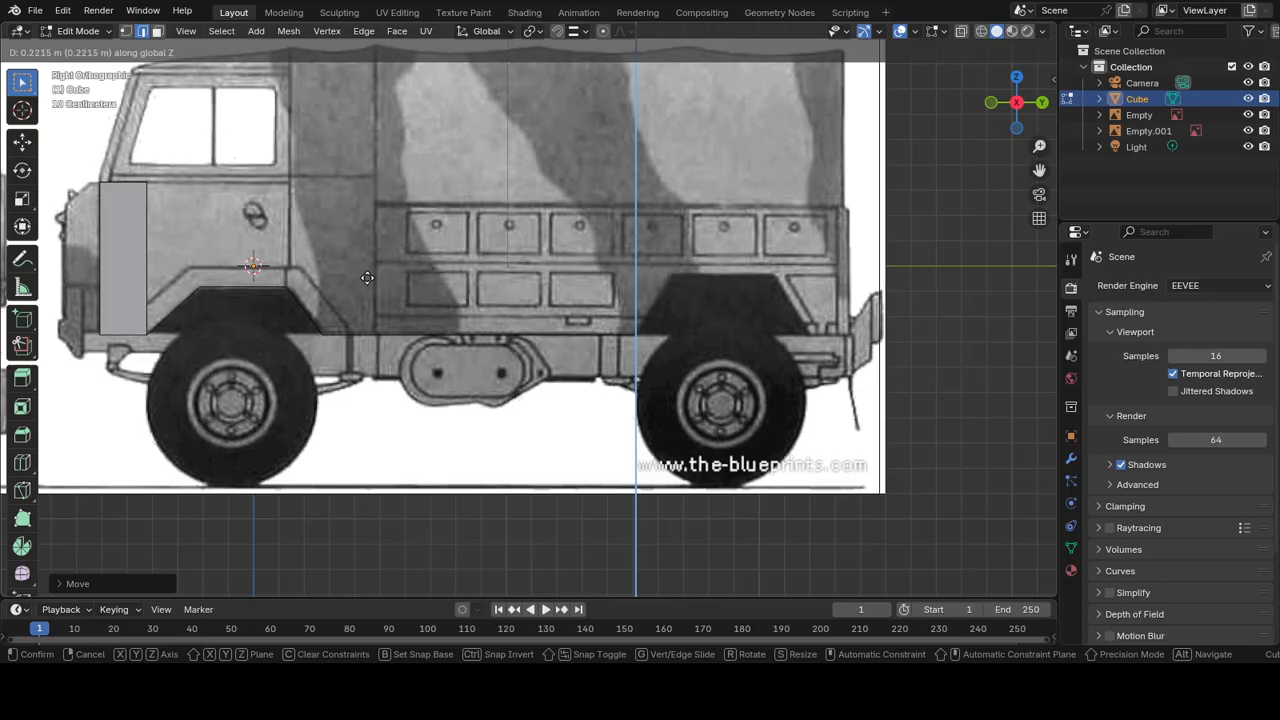
pyautogui.click(694, 298)
pyautogui.press('e')
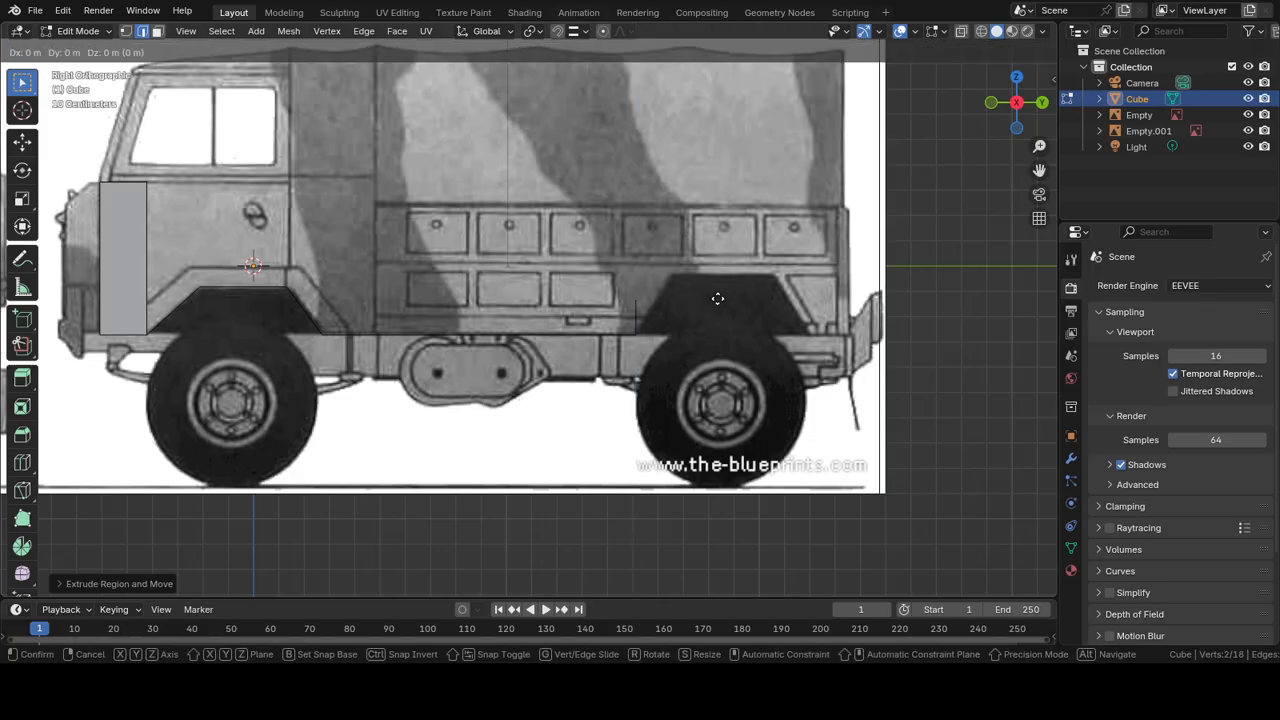
pyautogui.press('y')
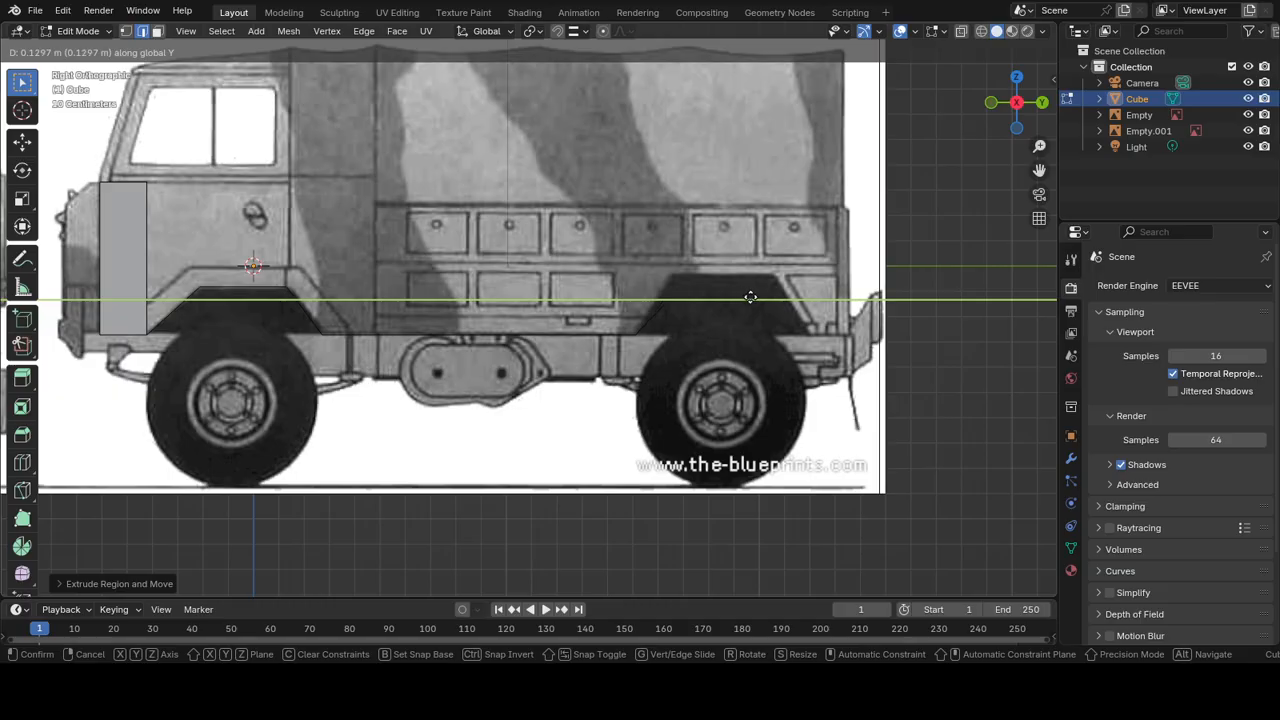
pyautogui.click(745, 301)
# Step: Raise the edge about 0.11 m along Z and fine-tune it along Y to the rear wheel arch's upper front corner
pyautogui.press('g')
pyautogui.press('z')
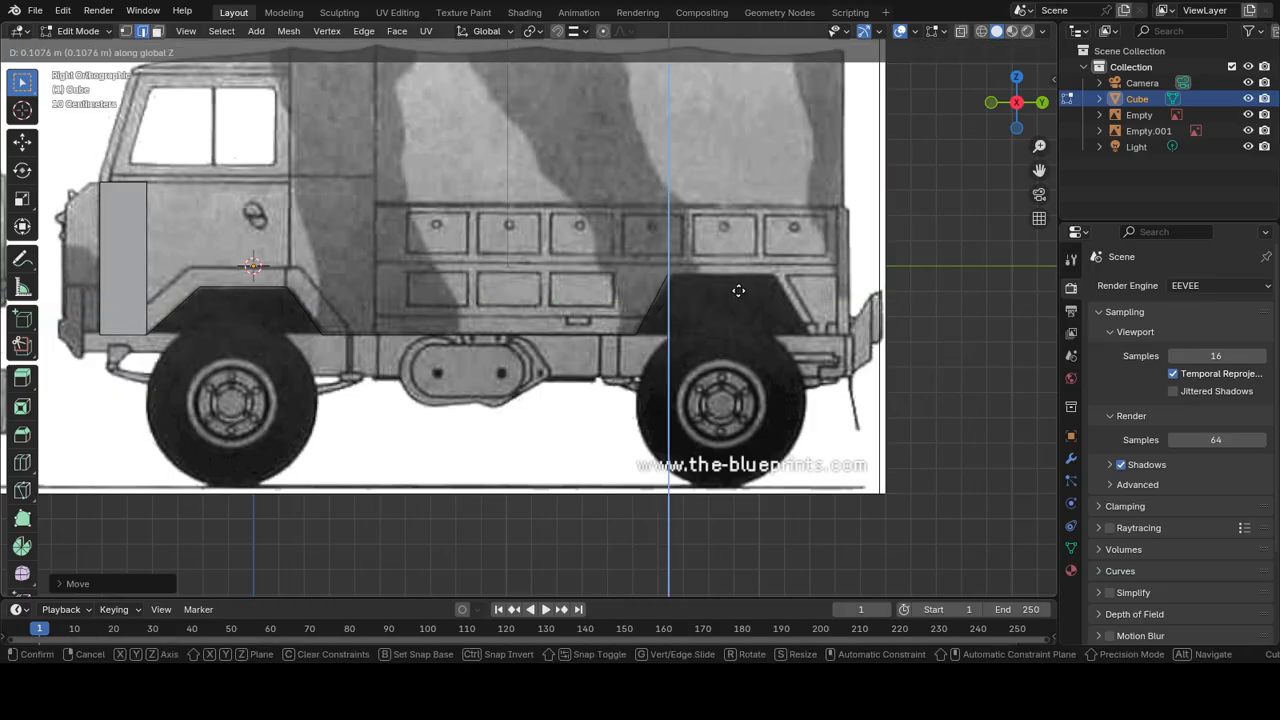
pyautogui.click(740, 293)
pyautogui.press('g')
pyautogui.press('y')
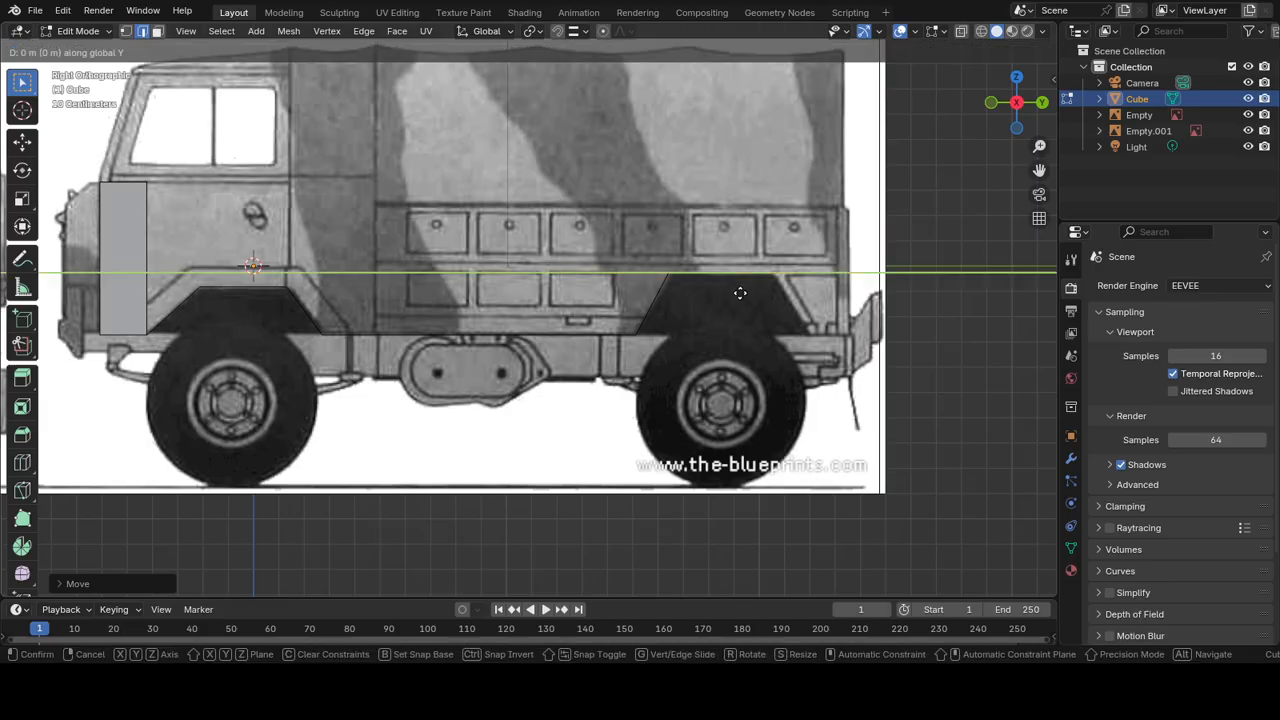
pyautogui.click(745, 292)
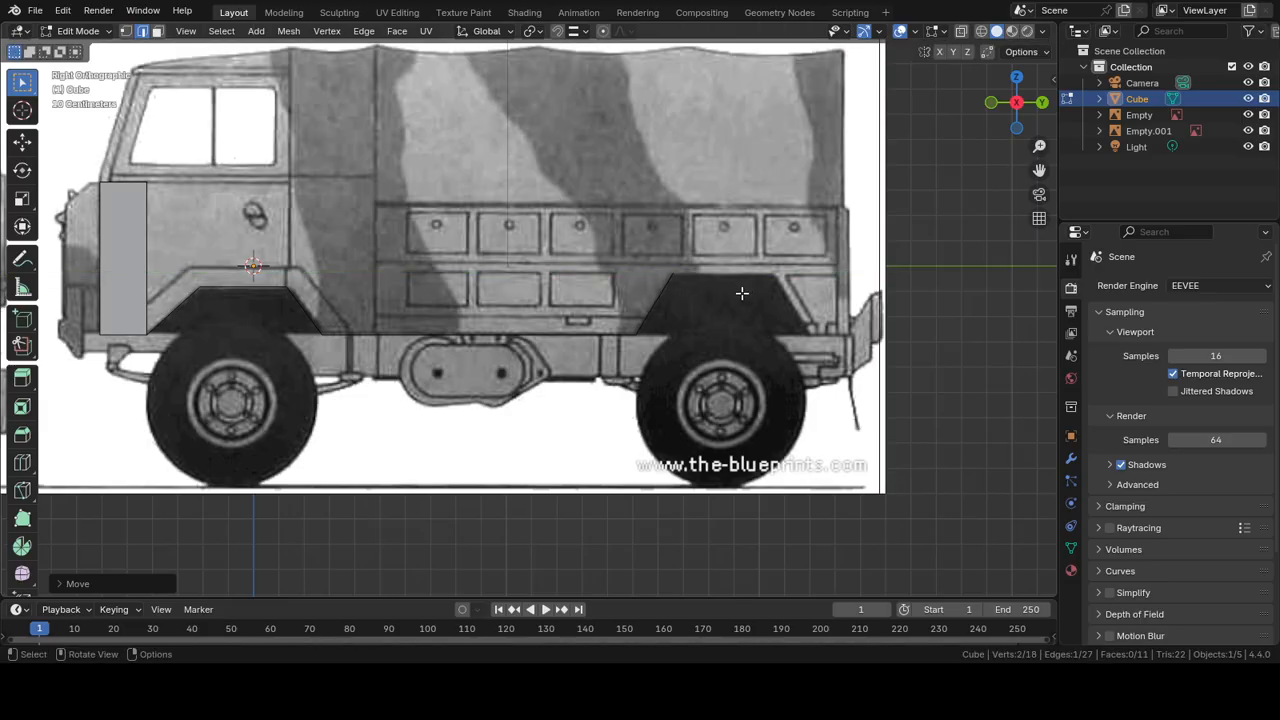
# Step: Extrude the edge along Y over the rear wheel arch and fine-tune its end at the arch's upper rear corner
pyautogui.press('e')
pyautogui.press('y')
pyautogui.click(838, 302)
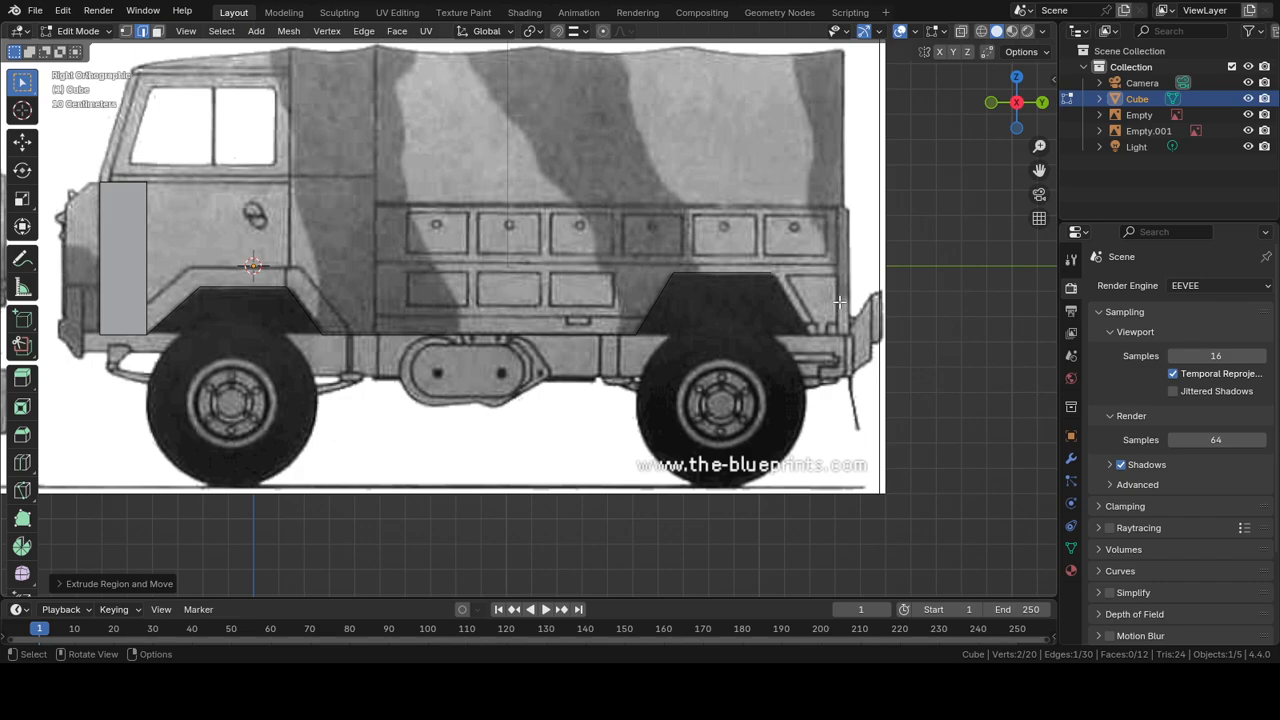
pyautogui.press('g')
pyautogui.press('y')
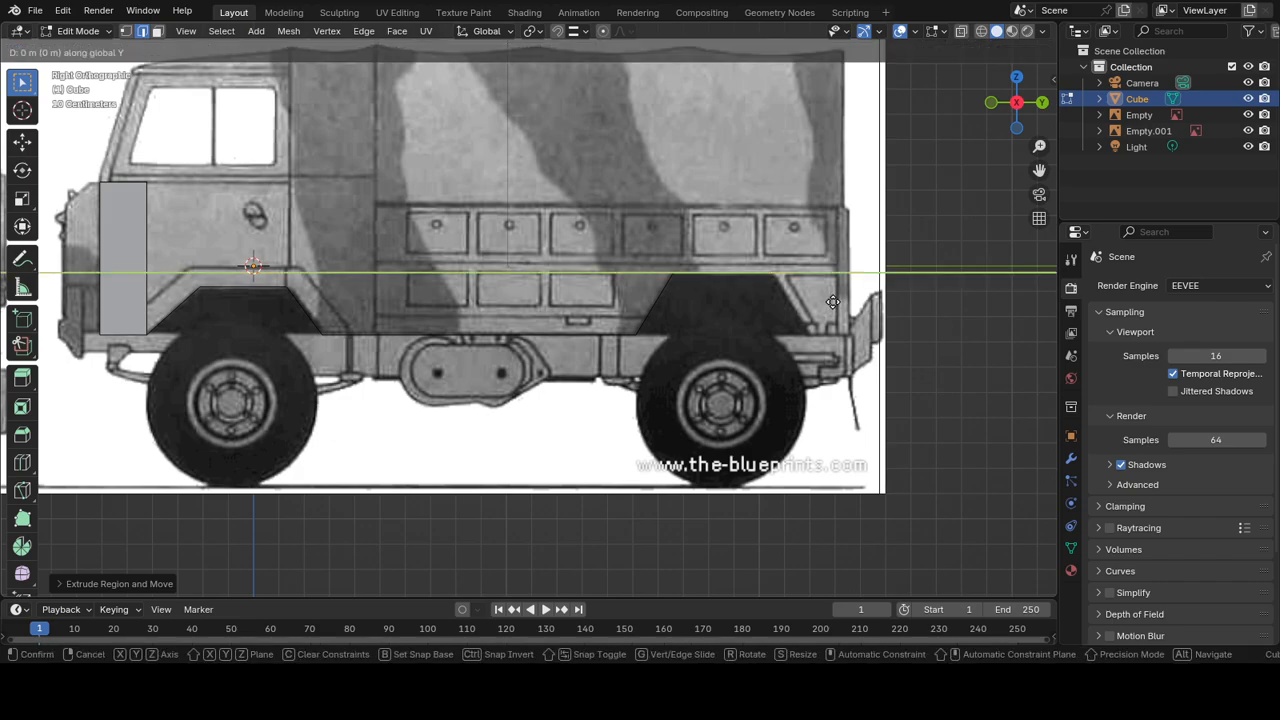
pyautogui.click(835, 302)
# Step: Extrude the edge down to the rear arch's lower rear corner, shifting it about 0.15 m along Y and slightly down along Z
pyautogui.press('e')
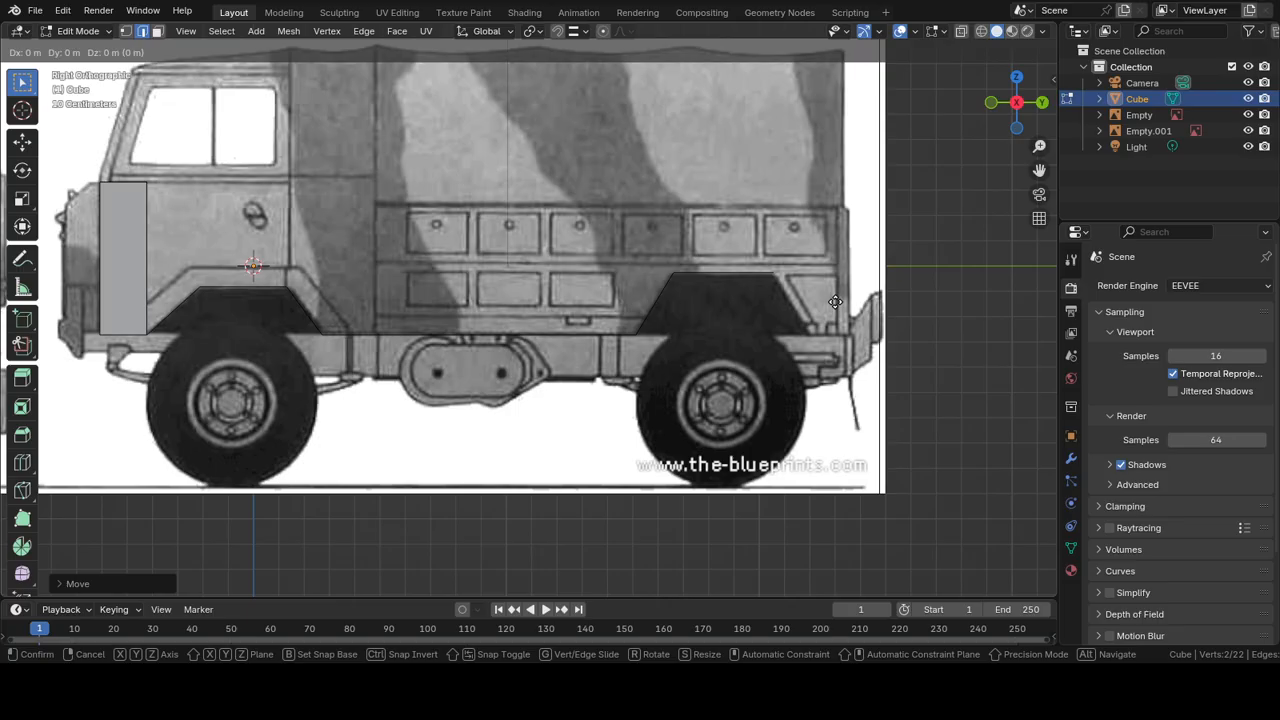
pyautogui.click(827, 358)
pyautogui.press('g')
pyautogui.press('y')
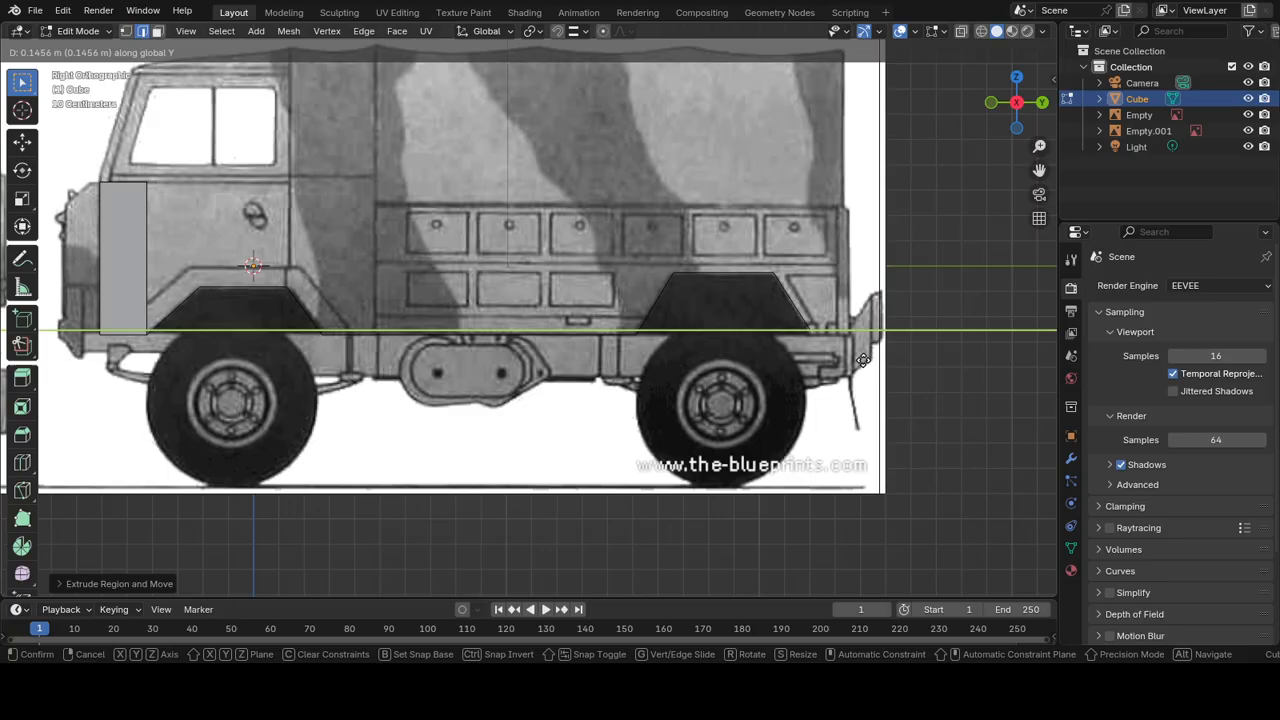
pyautogui.click(862, 360)
pyautogui.press('g')
pyautogui.press('z')
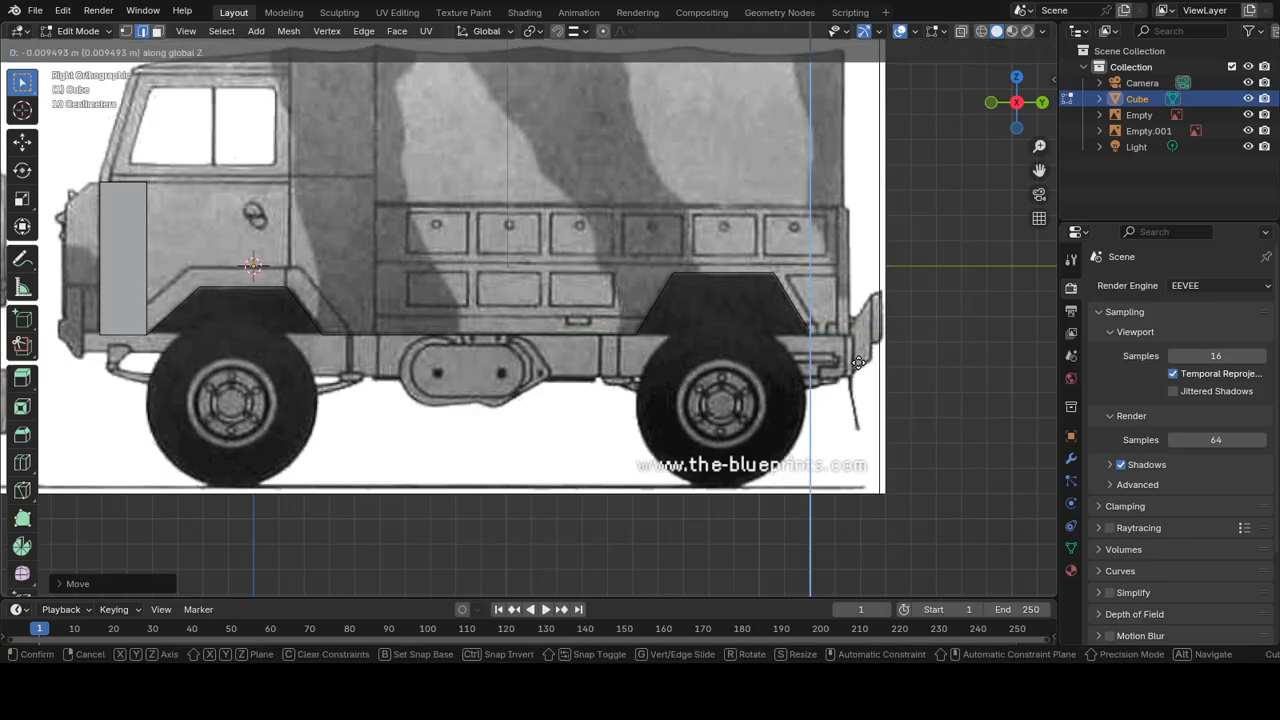
pyautogui.click(853, 367)
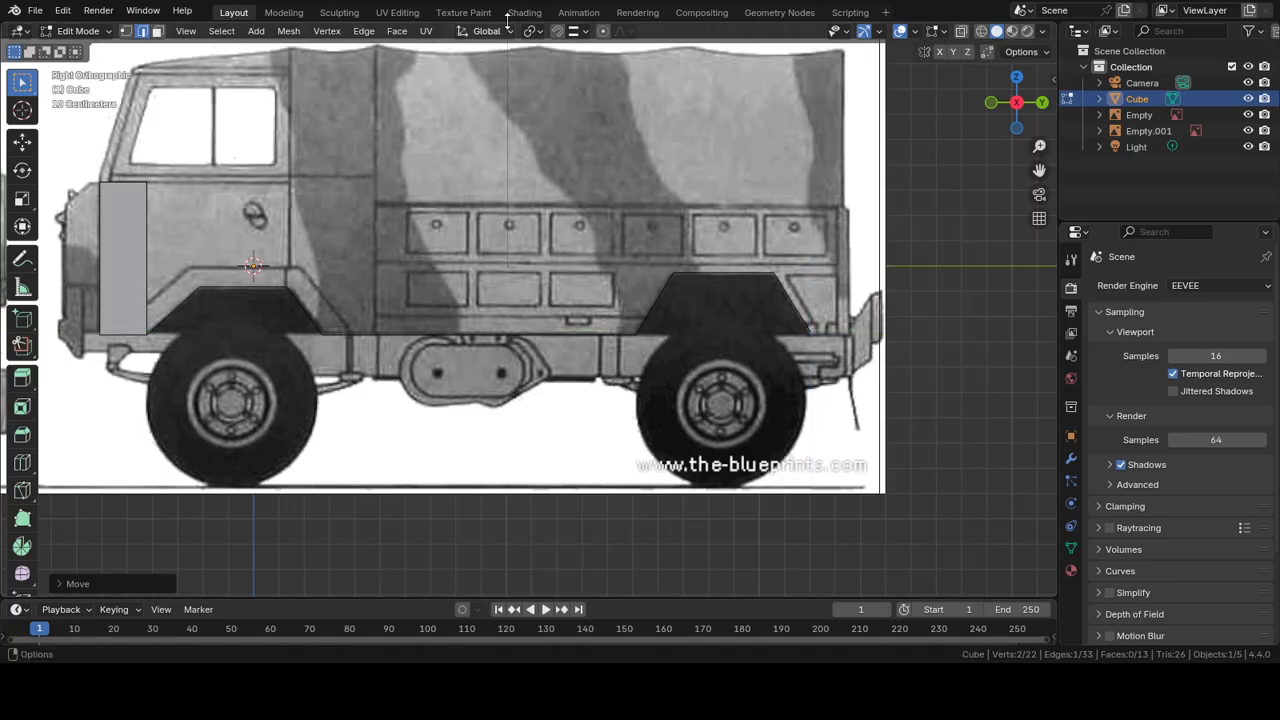
# Step: Turn snapping back on and snap the rear arch's end edge along Z to the height of the strip between the arches
pyautogui.click(559, 31)
pyautogui.moveTo(772, 250); pyautogui.dragTo(745, 238, button='middle')
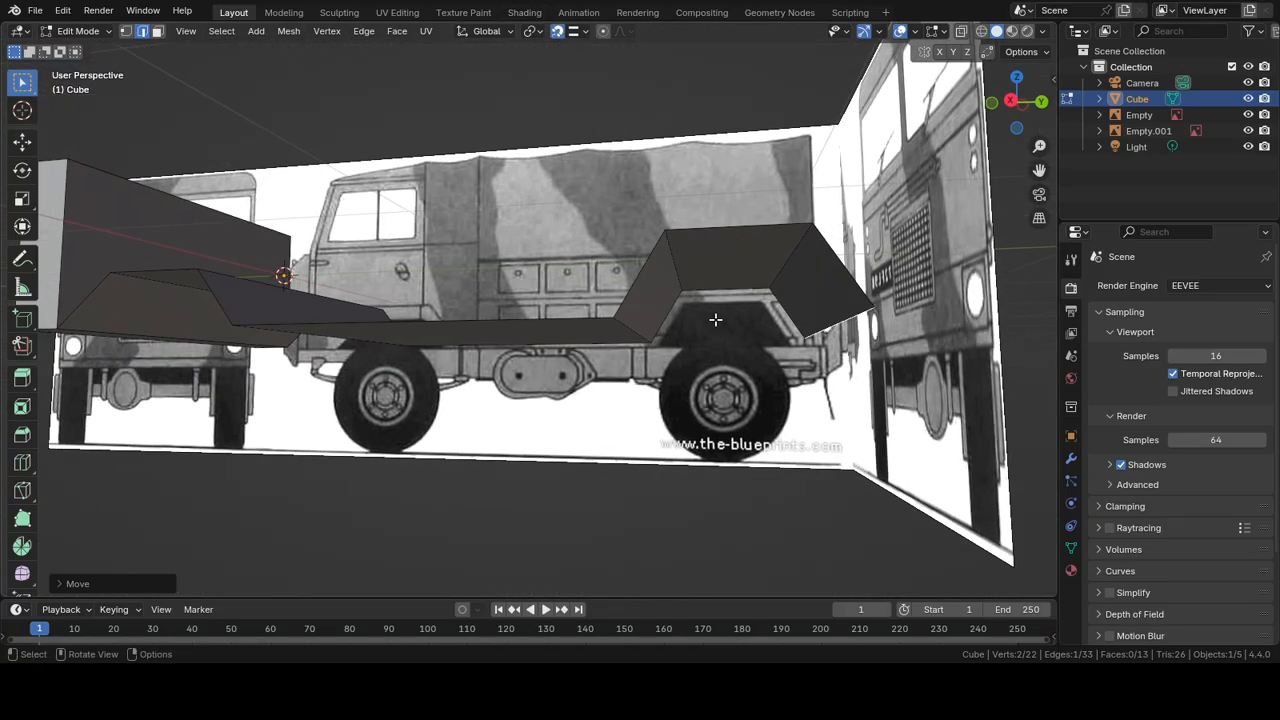
pyautogui.press('g')
pyautogui.press('z')
pyautogui.click(629, 335)
# Step: Extrude the edge along Y to the rear end of the truck body in the side view
pyautogui.press('KP_3')
pyautogui.press('e')
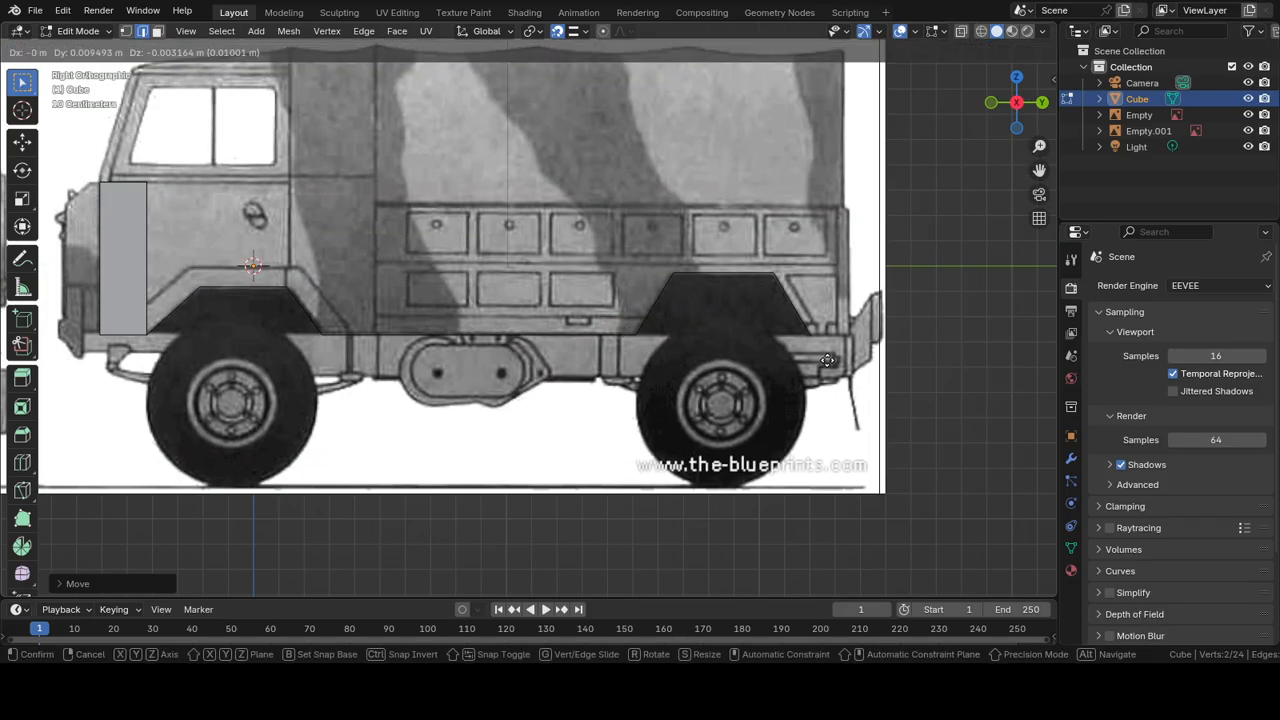
pyautogui.press('y')
pyautogui.click(862, 362)
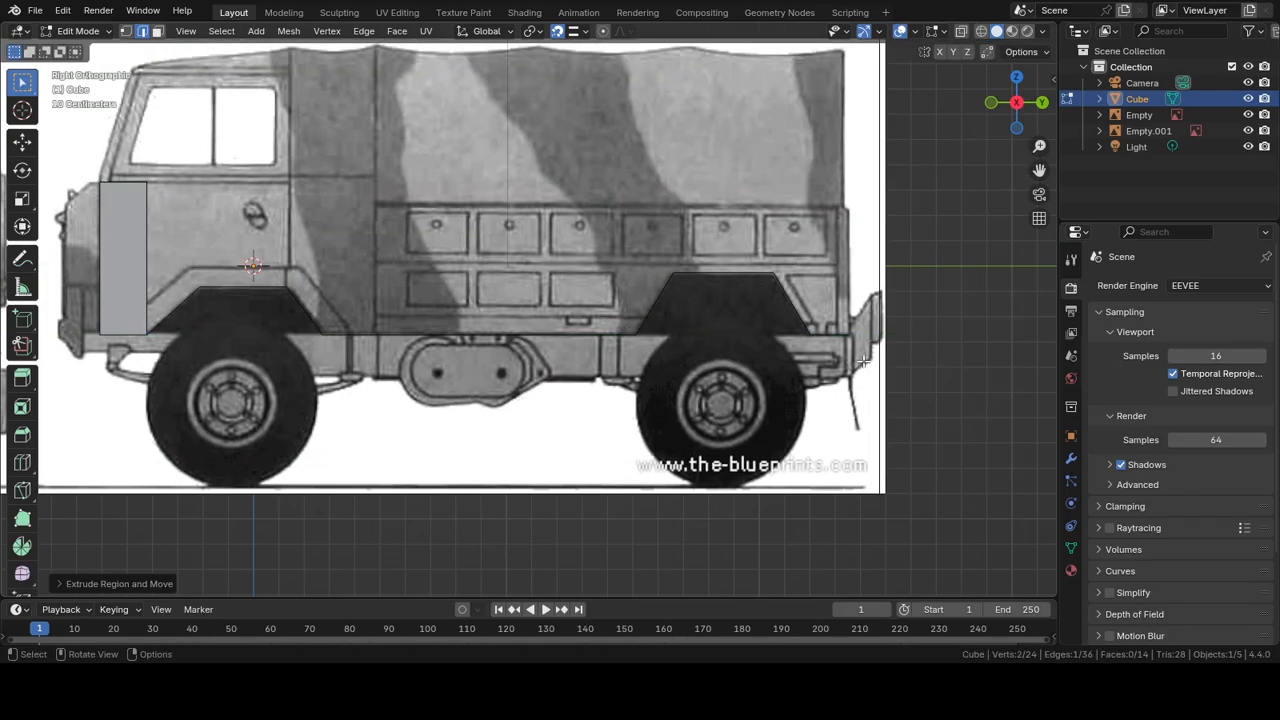
# Step: Extrude the rear end edge up along Z to the top of the cargo bed's side panels, about 0.59 m, and fine-tune its height
pyautogui.press('e')
pyautogui.press('z')
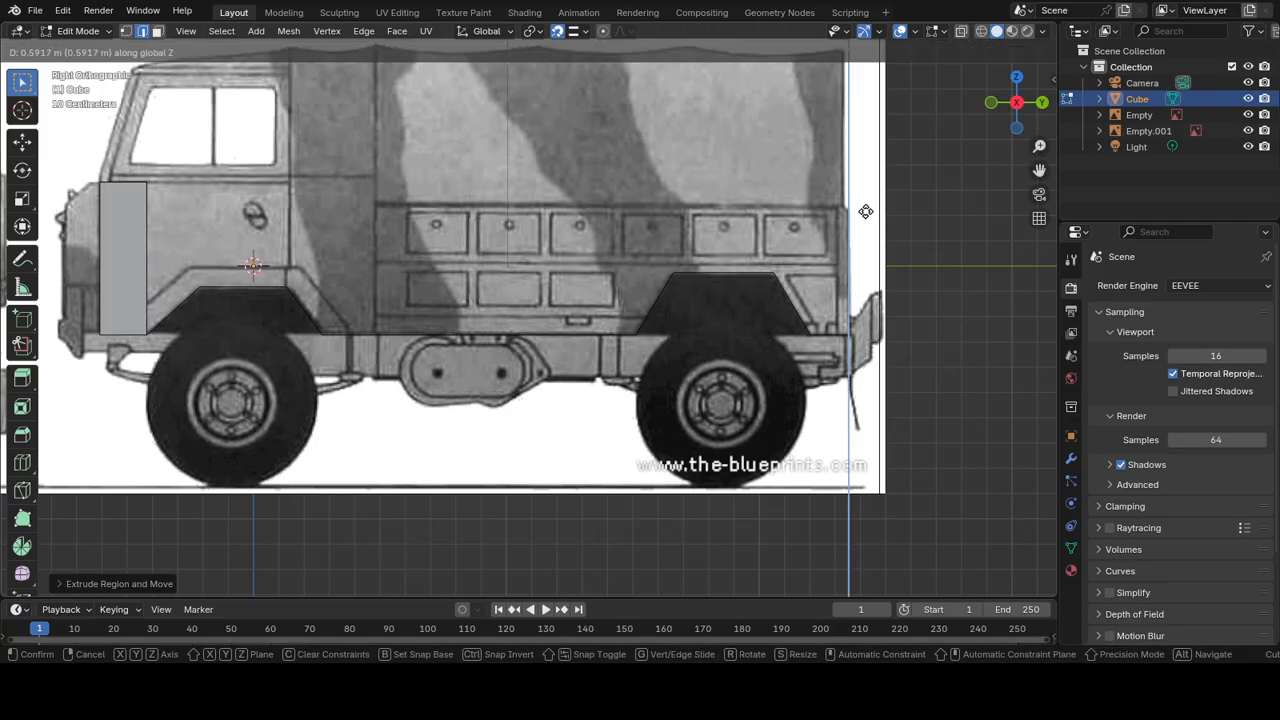
pyautogui.click(865, 211)
pyautogui.press('g')
pyautogui.click(968, 151)
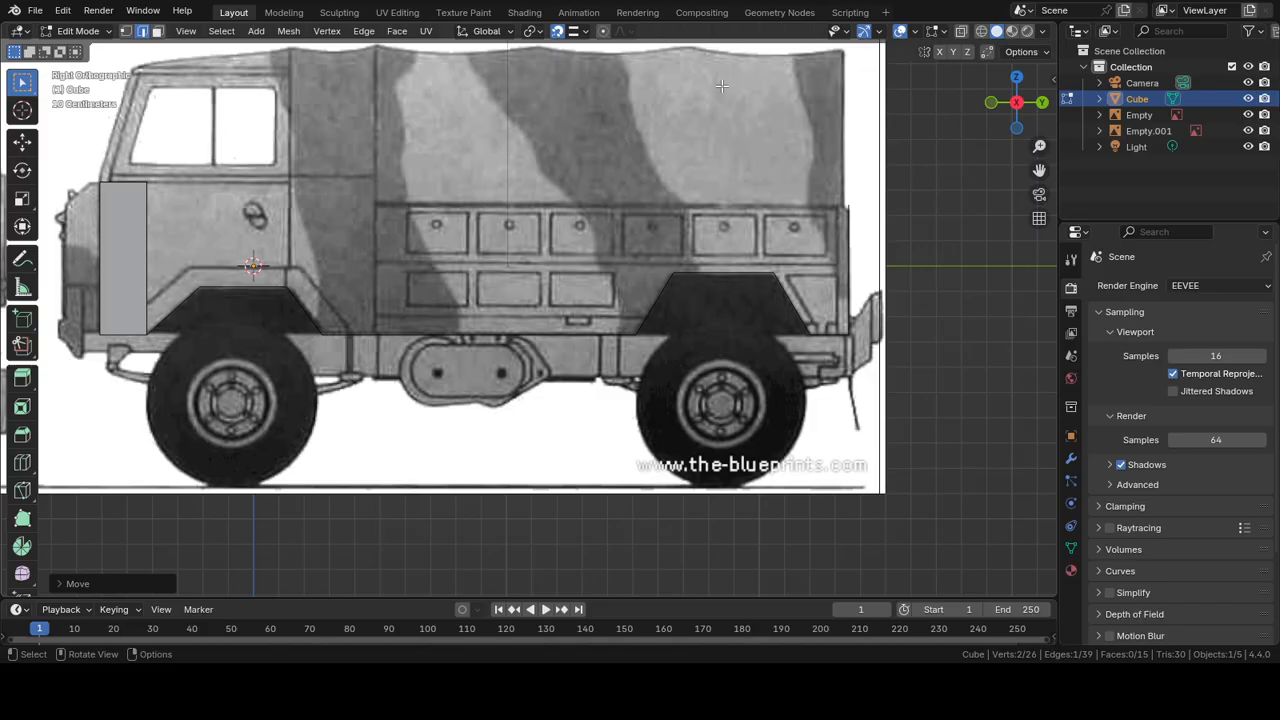
pyautogui.press('g')
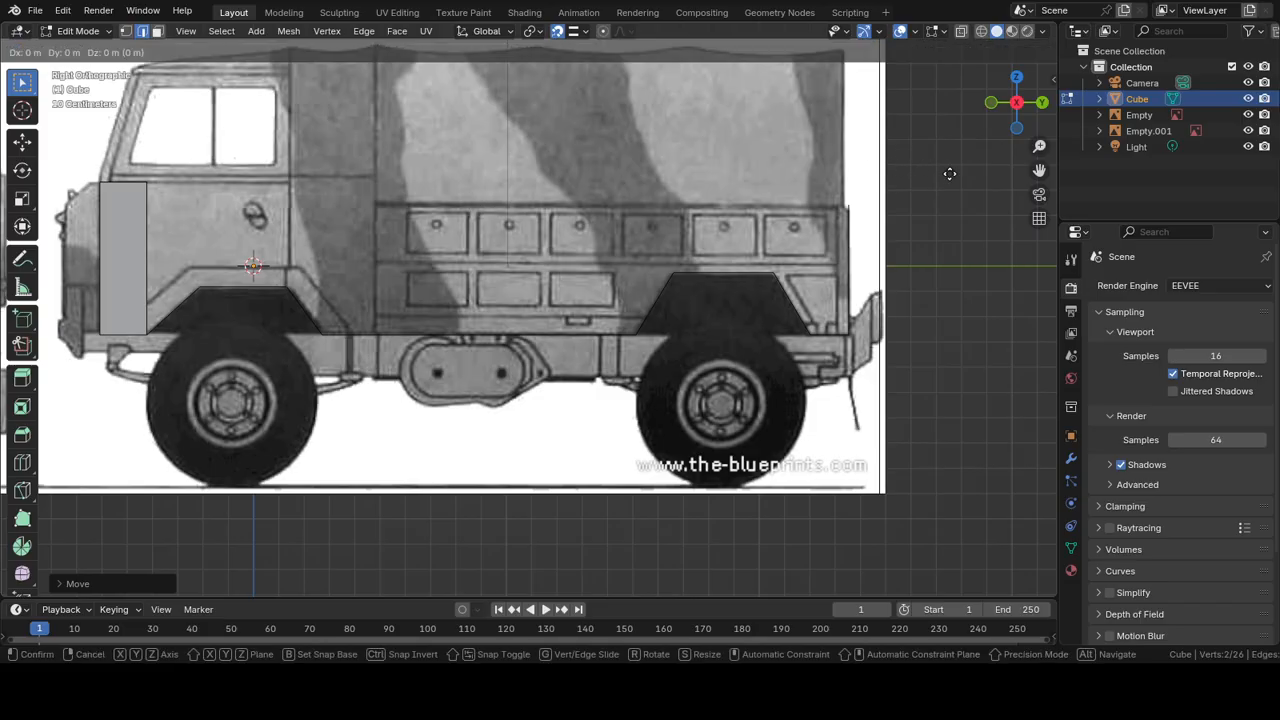
pyautogui.press('z')
pyautogui.click(951, 180)
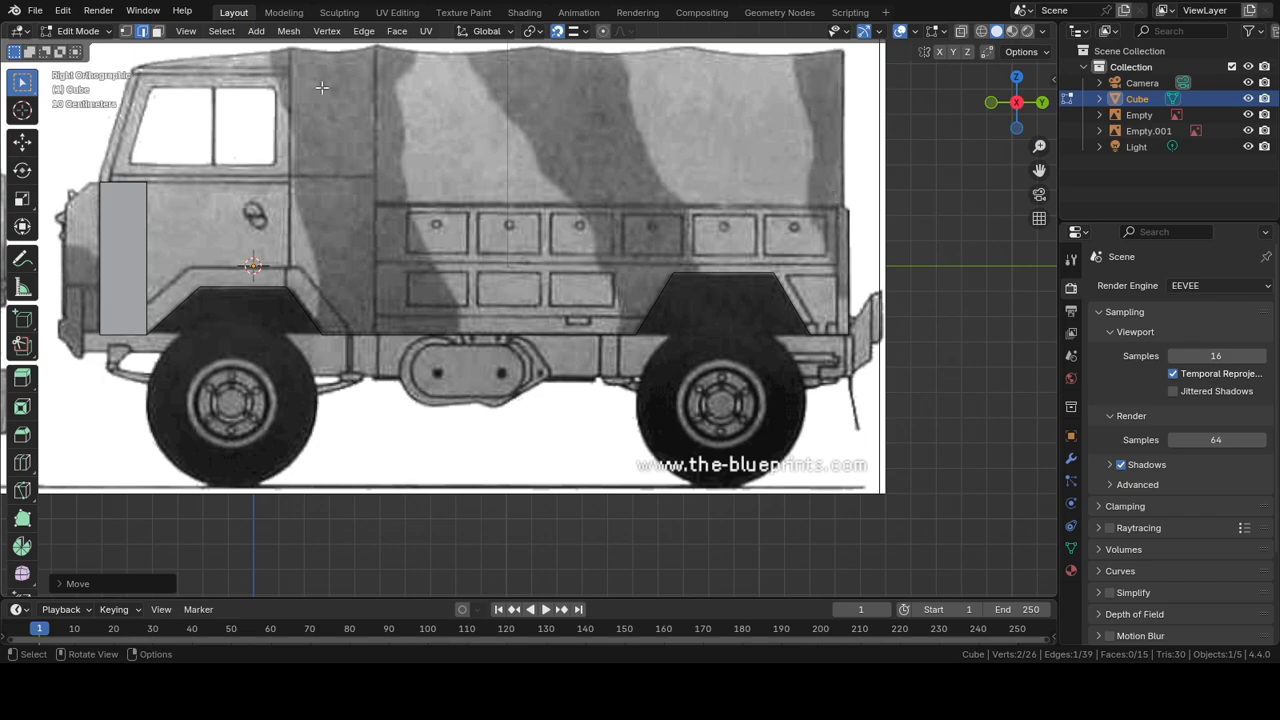
# Step: Extrude the raised rear edge along Y toward the cab across the top of the cargo bed
pyautogui.keyDown('shift'); pyautogui.moveTo(321, 87); pyautogui.dragTo(488, 181, button='middle'); pyautogui.keyUp('shift')
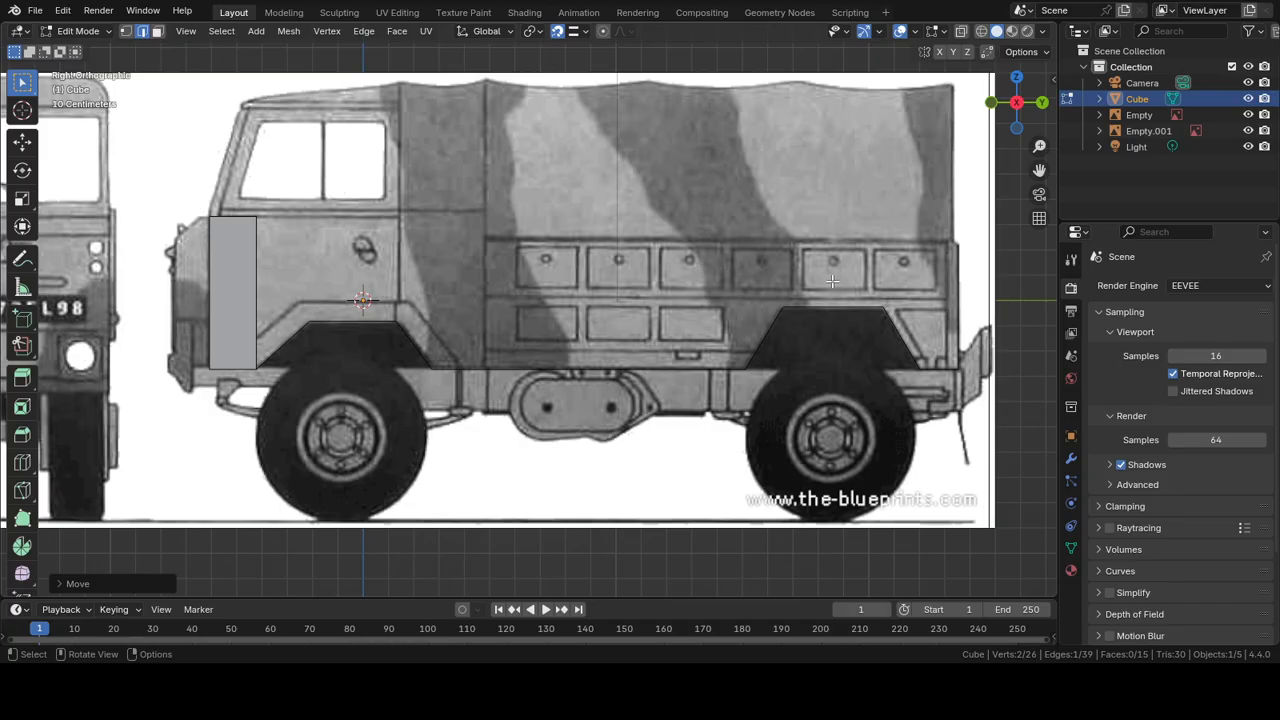
pyautogui.moveTo(833, 281); pyautogui.dragTo(731, 307, button='middle')
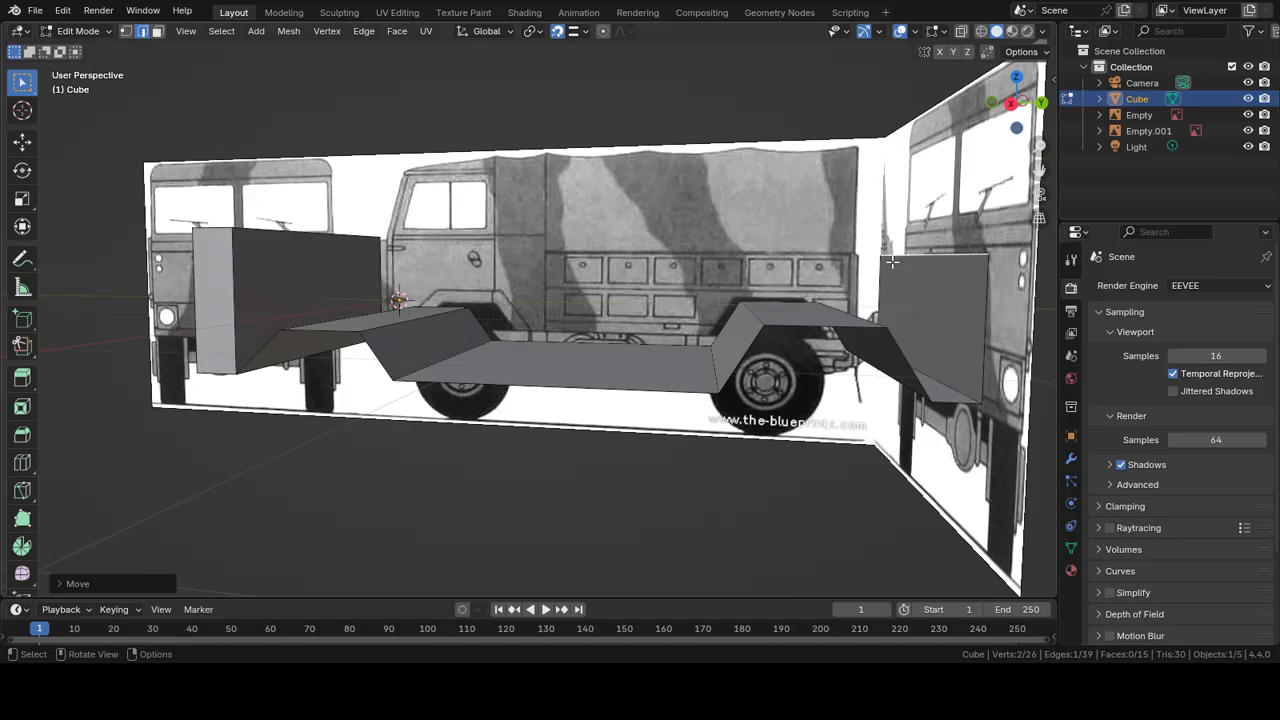
pyautogui.press('y')
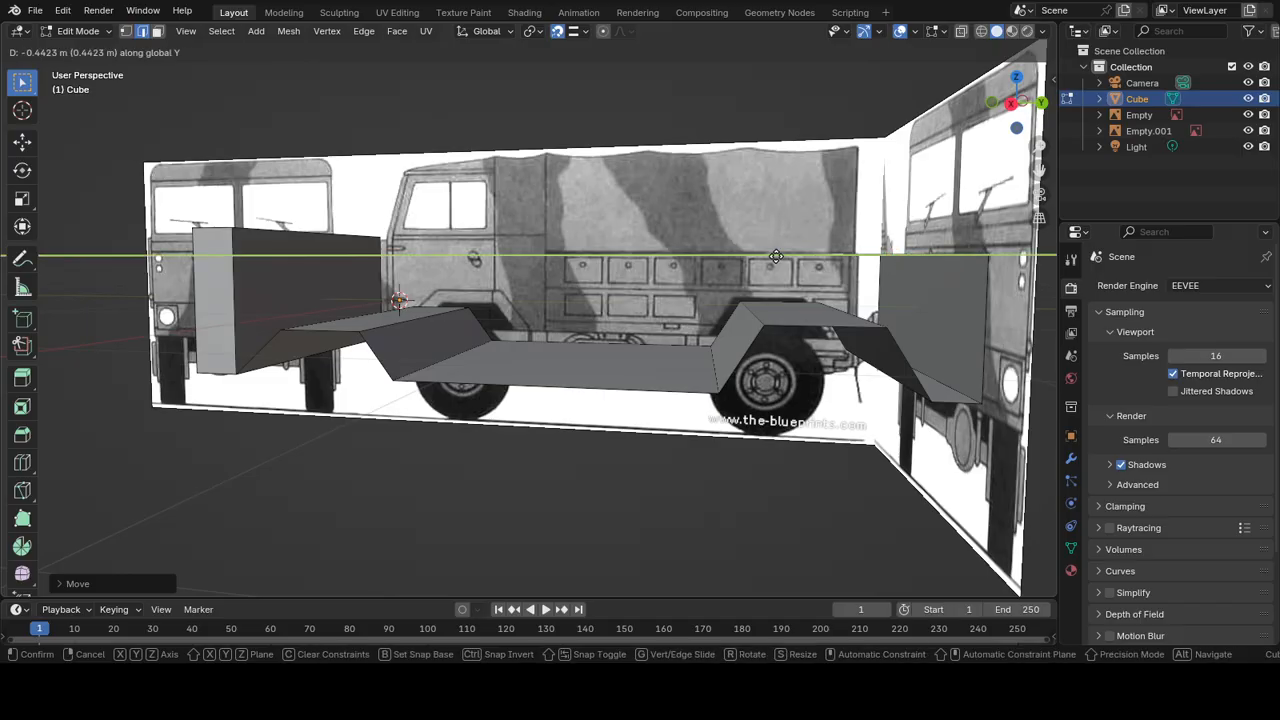
pyautogui.click(578, 201)
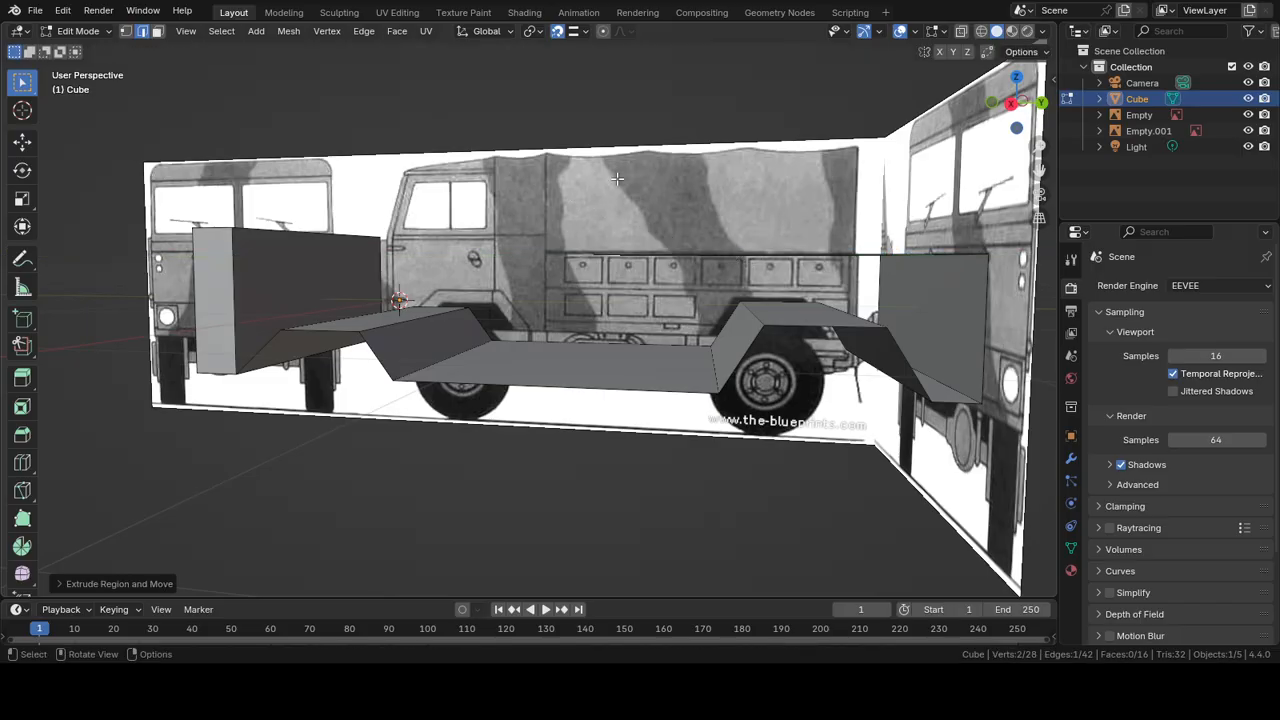
pyautogui.press('KP_3')
pyautogui.press('g')
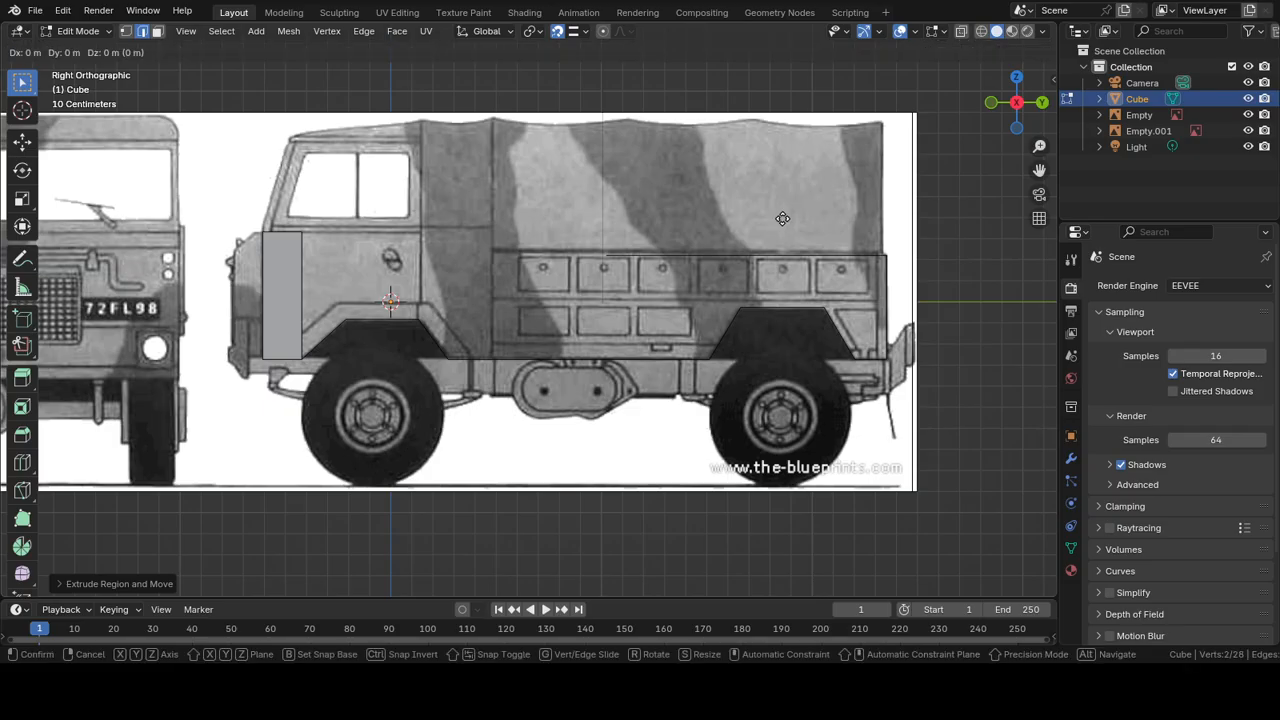
pyautogui.press('y')
pyautogui.click(648, 201)
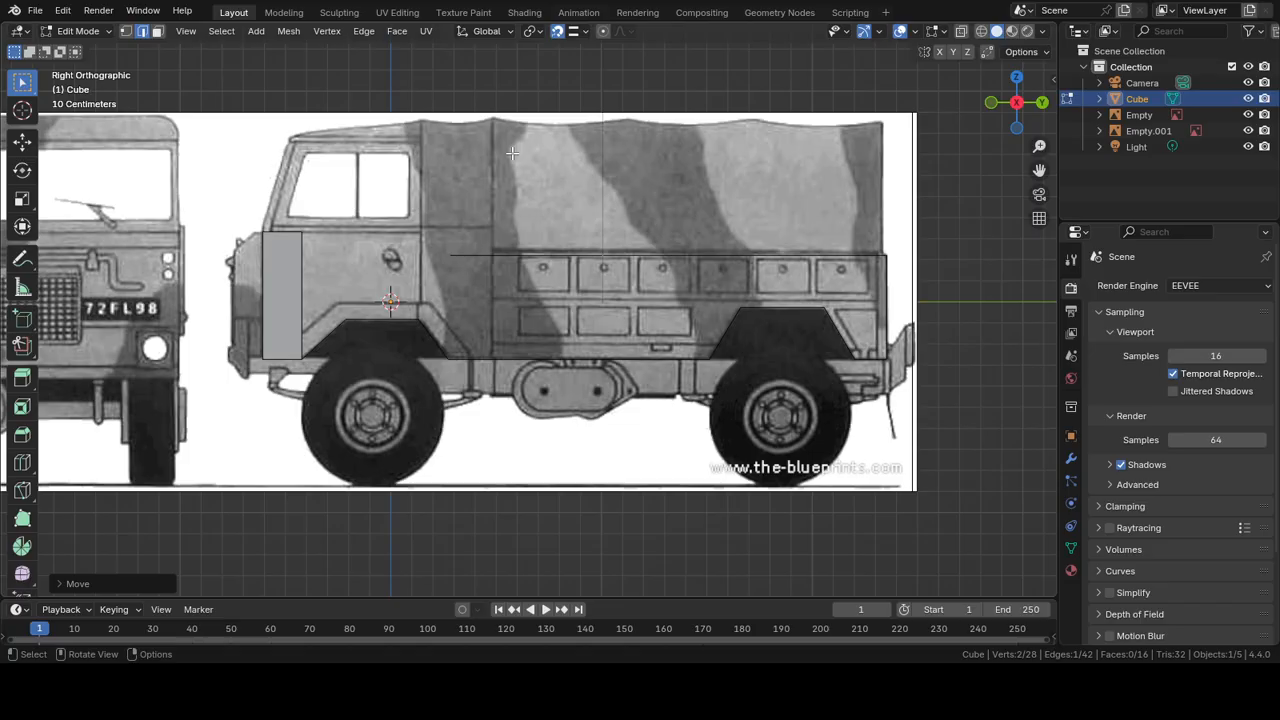
# Step: Fine-tune the extruded edge along Y to line up with the cargo bed's front end in the side view
pyautogui.press('g')
pyautogui.press('y')
pyautogui.click(572, 187)
pyautogui.press('g')
pyautogui.press('y')
pyautogui.click(567, 186)
# Step: Extrude the bed's front edge up along Z to the horizontal panel line behind the cab
pyautogui.moveTo(525, 226)
pyautogui.mouseDown(button='middle')
pyautogui.moveTo(470, 215)
pyautogui.moveTo(520, 236)
pyautogui.mouseUp(button='middle')
pyautogui.press('g')
pyautogui.press('z')
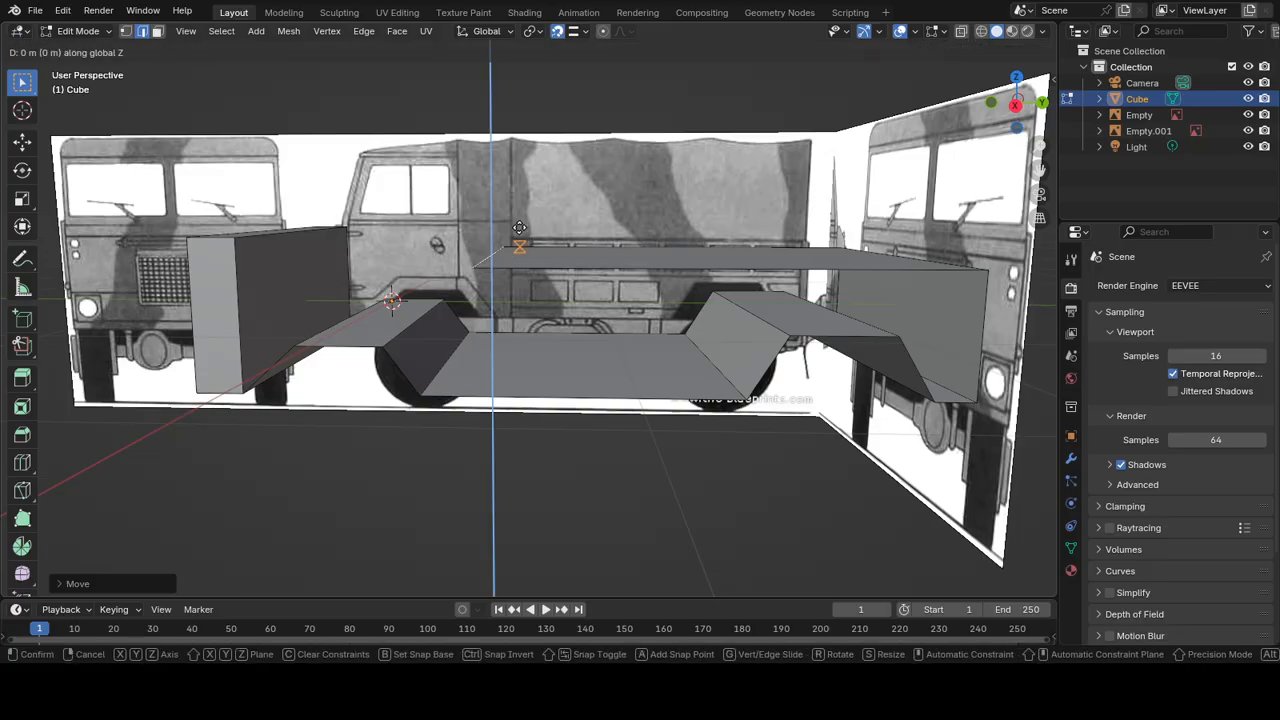
pyautogui.click(529, 210)
# Step: Extrude the edge along Y to the rear line of the cab door in the side view
pyautogui.press('KP_3')
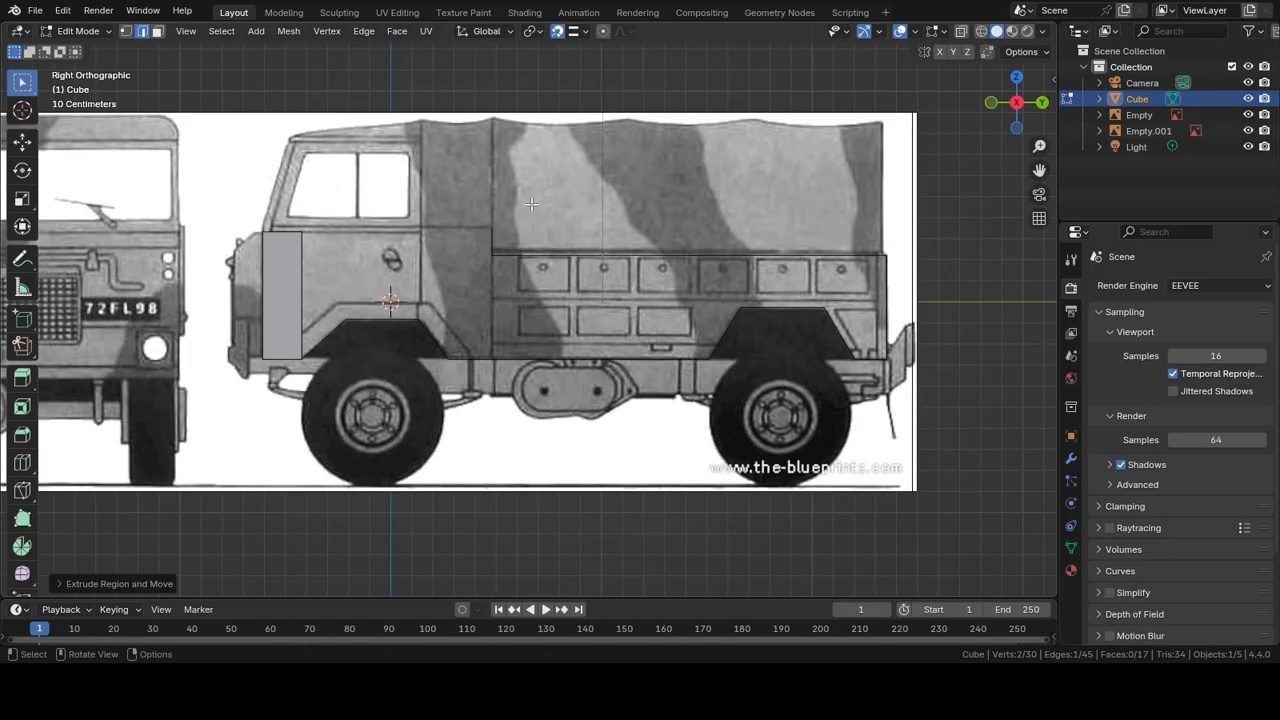
pyautogui.press('e')
pyautogui.press('y')
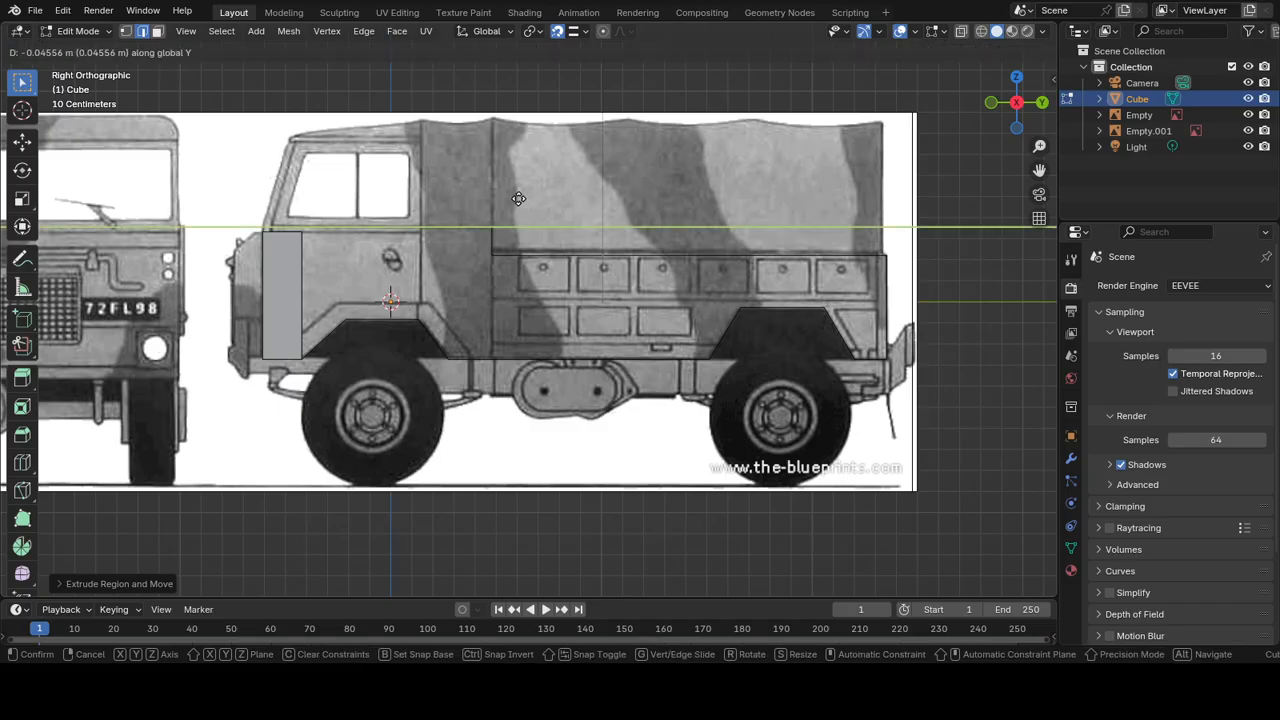
pyautogui.click(459, 184)
# Step: Extrude the edge up along Z to the cab roof height as the cab's rear wall and fine-tune it
pyautogui.press('e')
pyautogui.press('z')
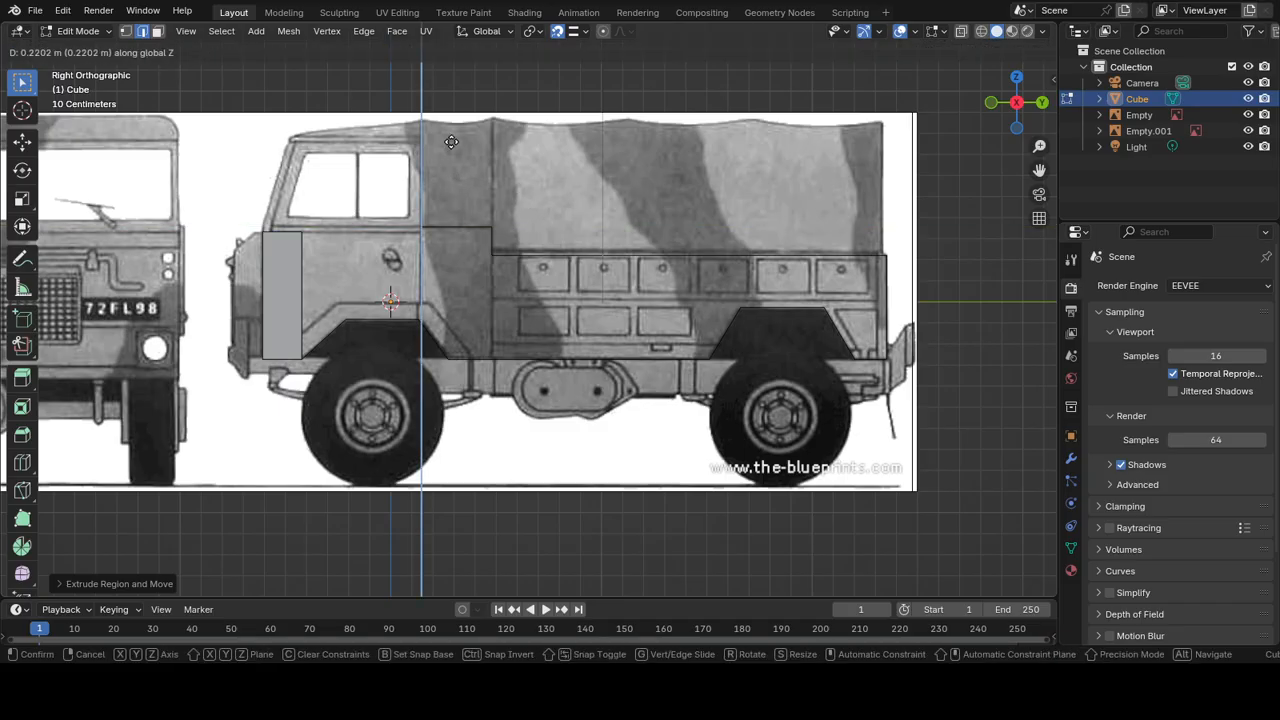
pyautogui.click(457, 116)
pyautogui.press('g')
pyautogui.press('z')
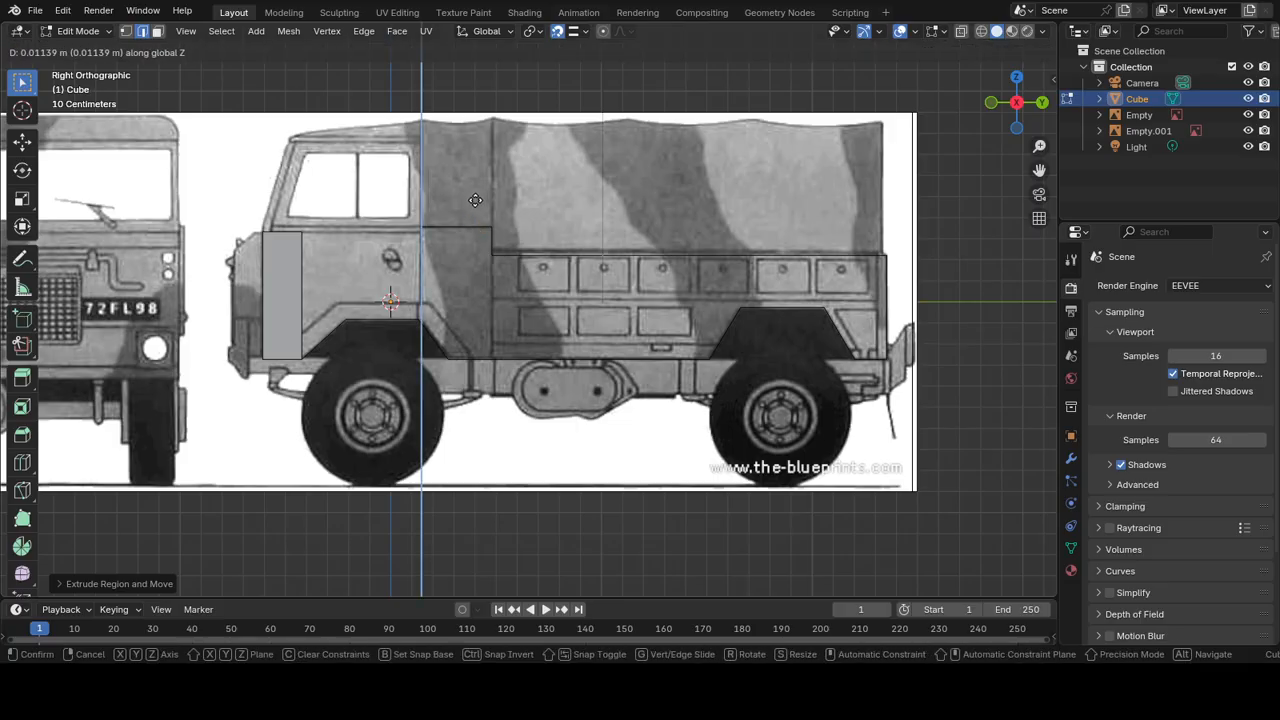
pyautogui.click(484, 179)
pyautogui.press('g')
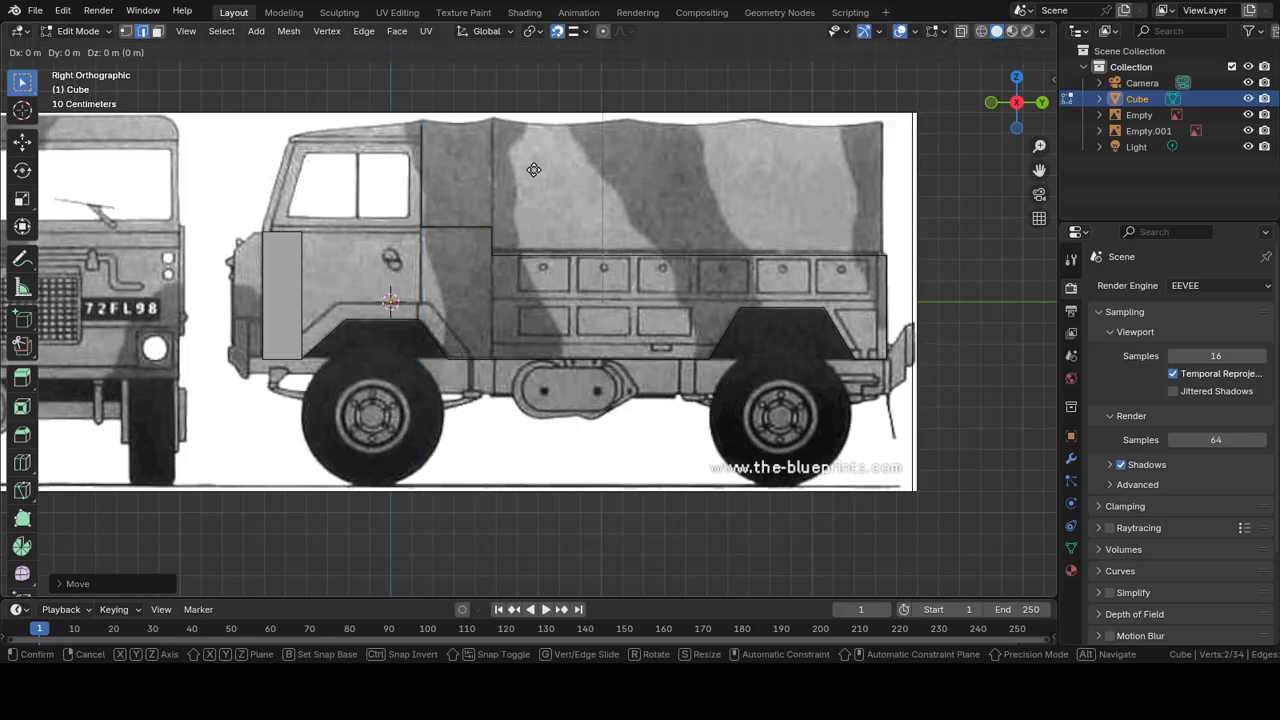
pyautogui.press('z')
pyautogui.rightClick(535, 168)
pyautogui.press('g')
pyautogui.press('z')
pyautogui.rightClick(535, 168)
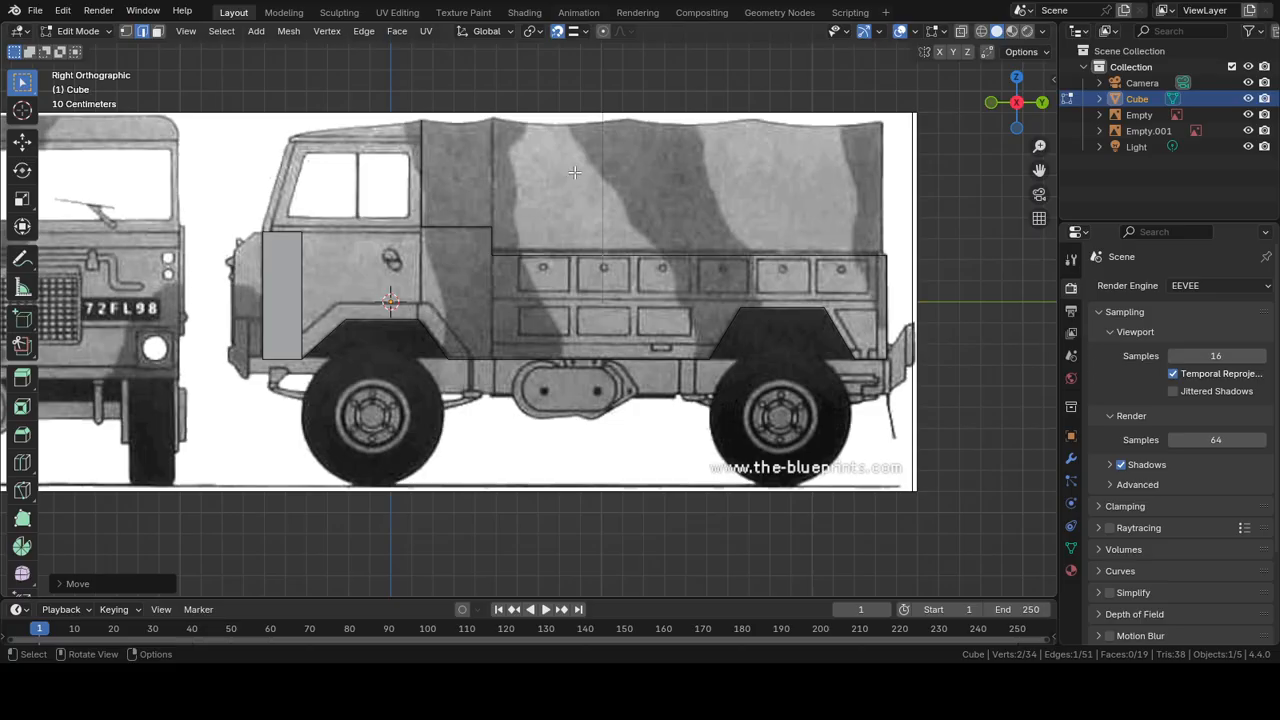
# Step: Extrude the roof edge along Y toward the windshield, turn snapping off, and fine-tune it to the roof's front corner
pyautogui.press('e')
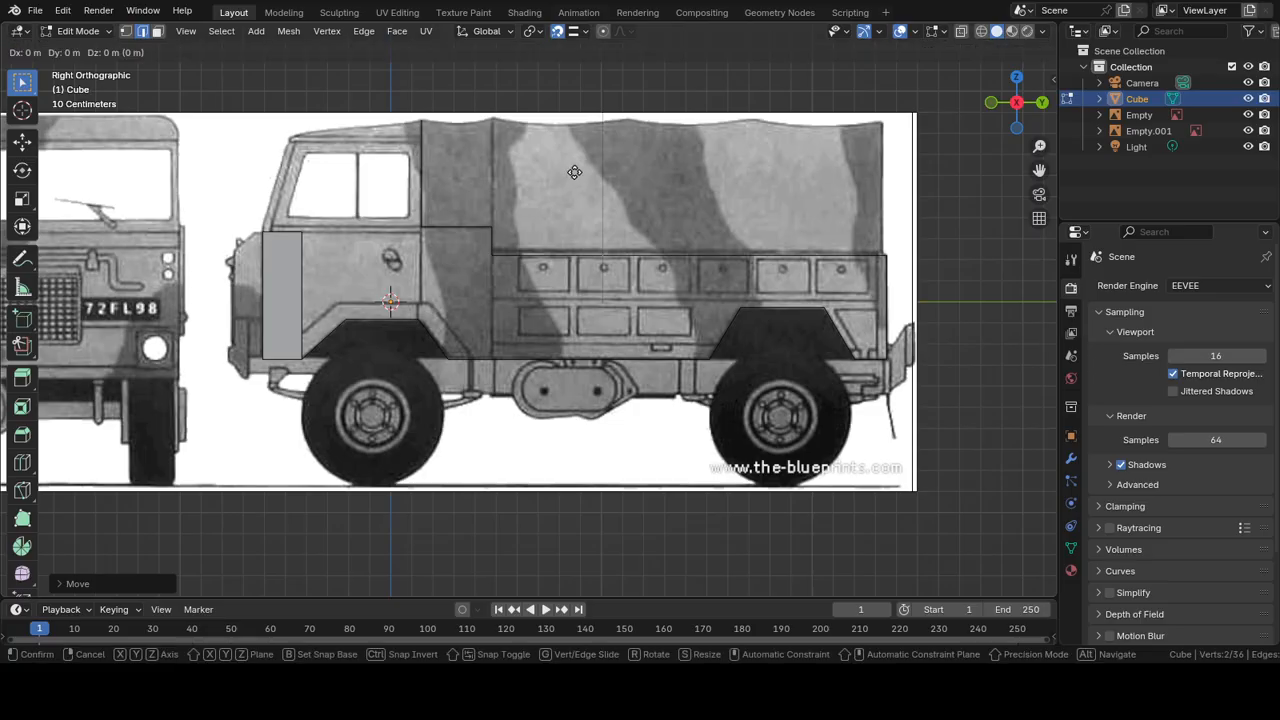
pyautogui.press('y')
pyautogui.click(466, 161)
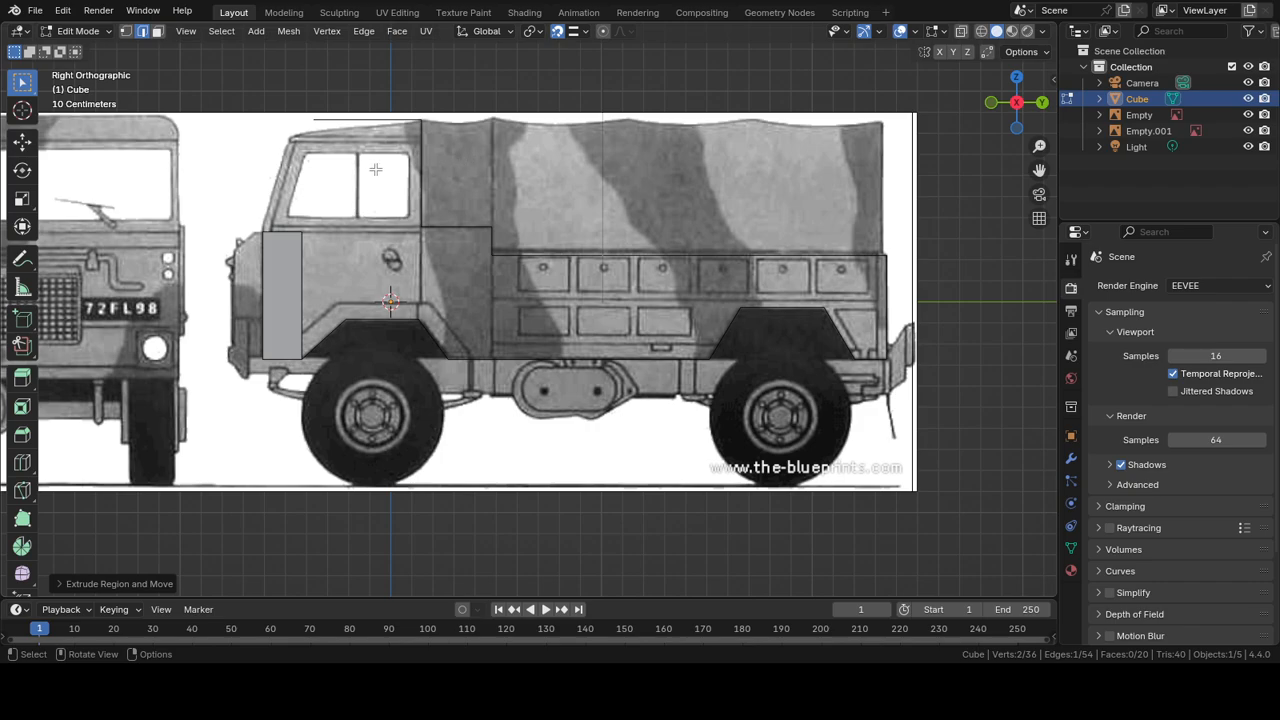
pyautogui.click(558, 35)
pyautogui.press('g')
pyautogui.press('y')
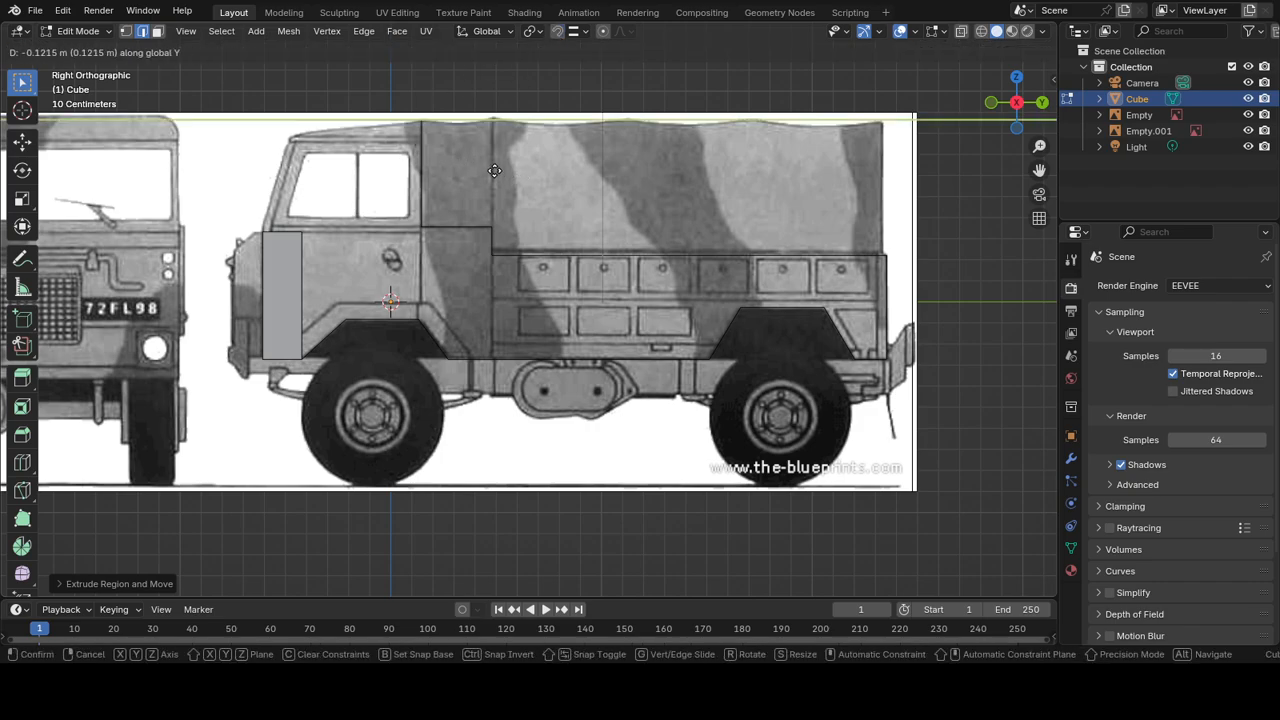
pyautogui.click(495, 166)
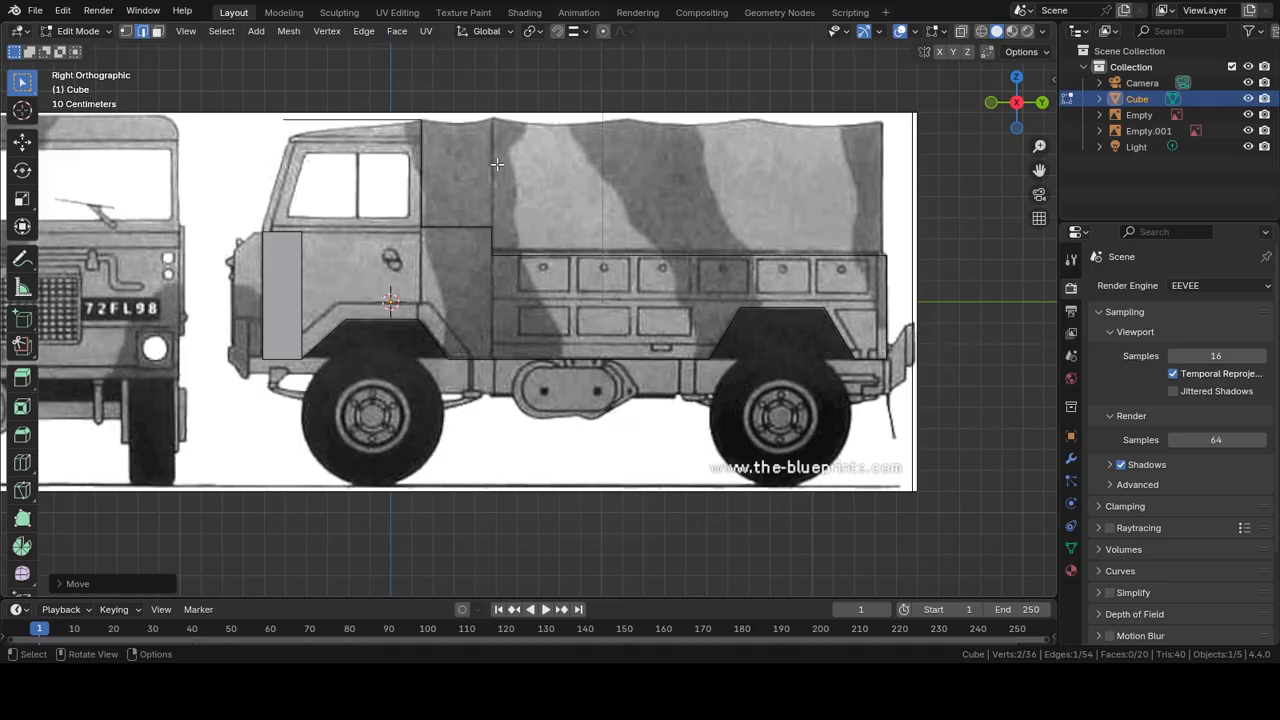
pyautogui.press('g')
pyautogui.press('y')
pyautogui.click(506, 163)
# Step: Lower the roof's front edge about 0.06 m along Z to match the roof slope in the side blueprint
pyautogui.press('g')
pyautogui.press('z')
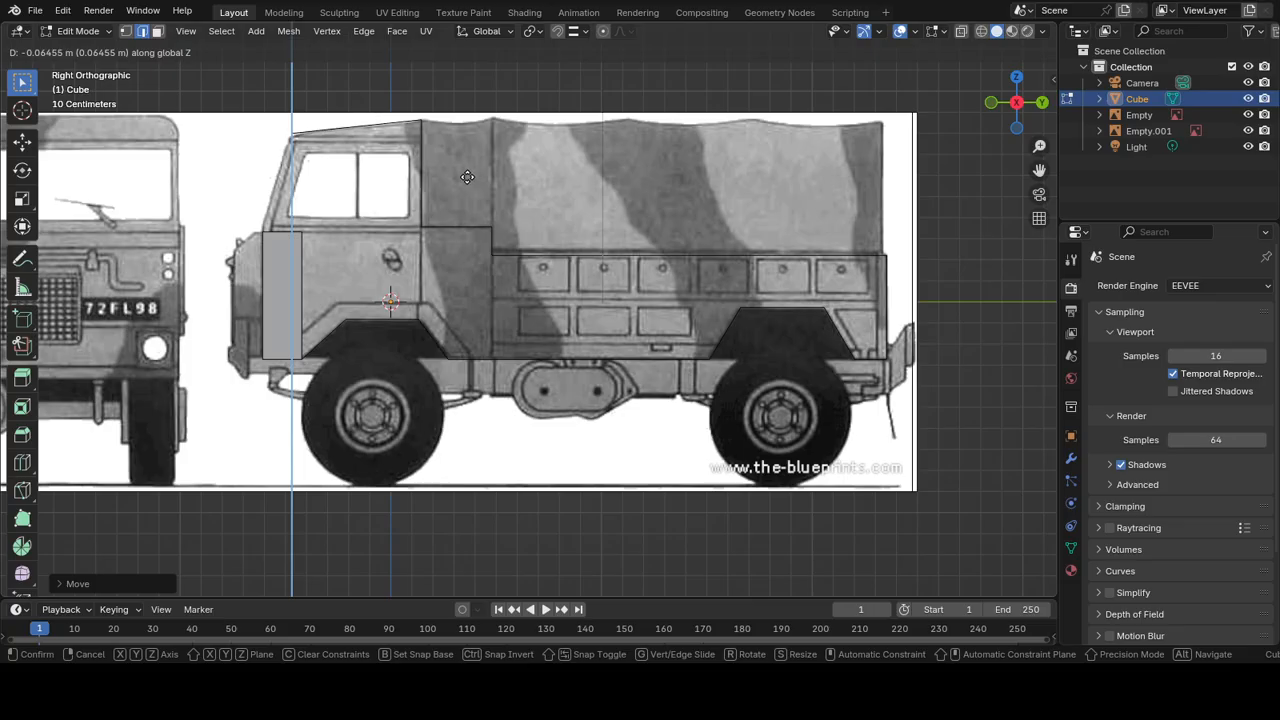
pyautogui.click(468, 177)
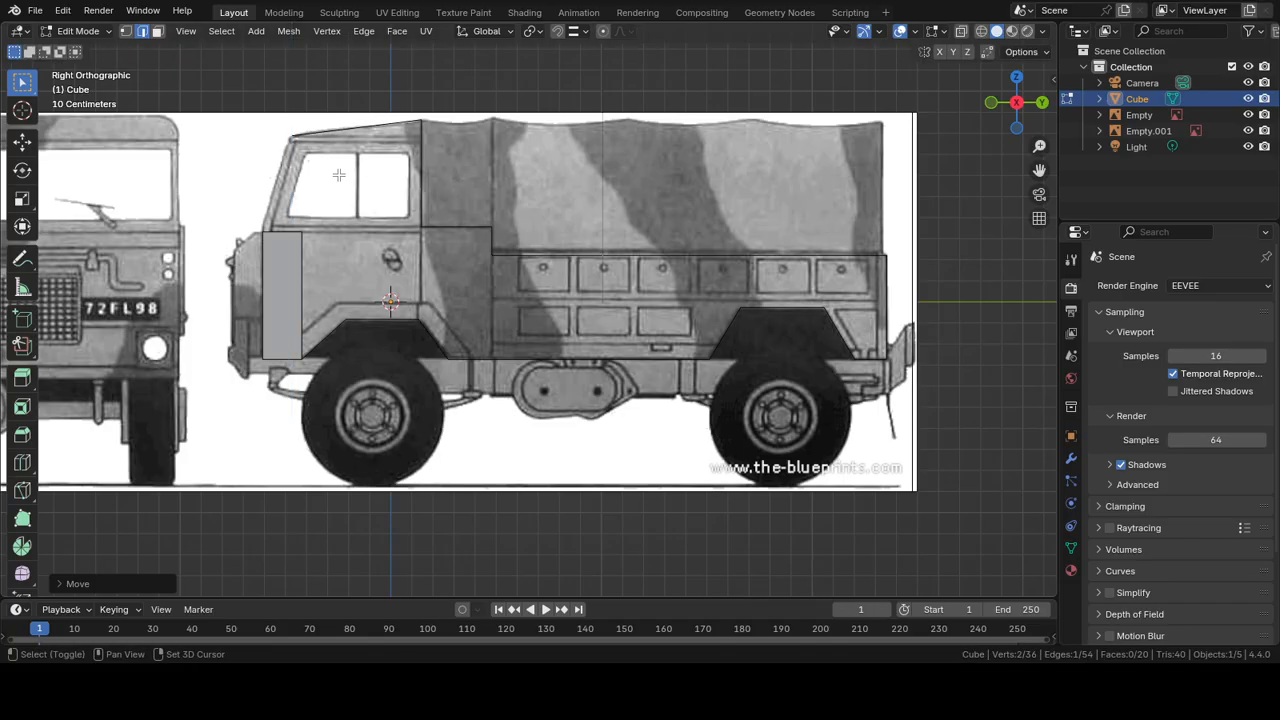
# Step: Extrude a short lip from the roof's front edge and adjust it along Z and Y to follow the top of the windshield
pyautogui.keyDown('shift'); pyautogui.moveTo(369, 176); pyautogui.dragTo(398, 184, button='middle'); pyautogui.keyUp('shift')
pyautogui.scroll(6, 410, 180)
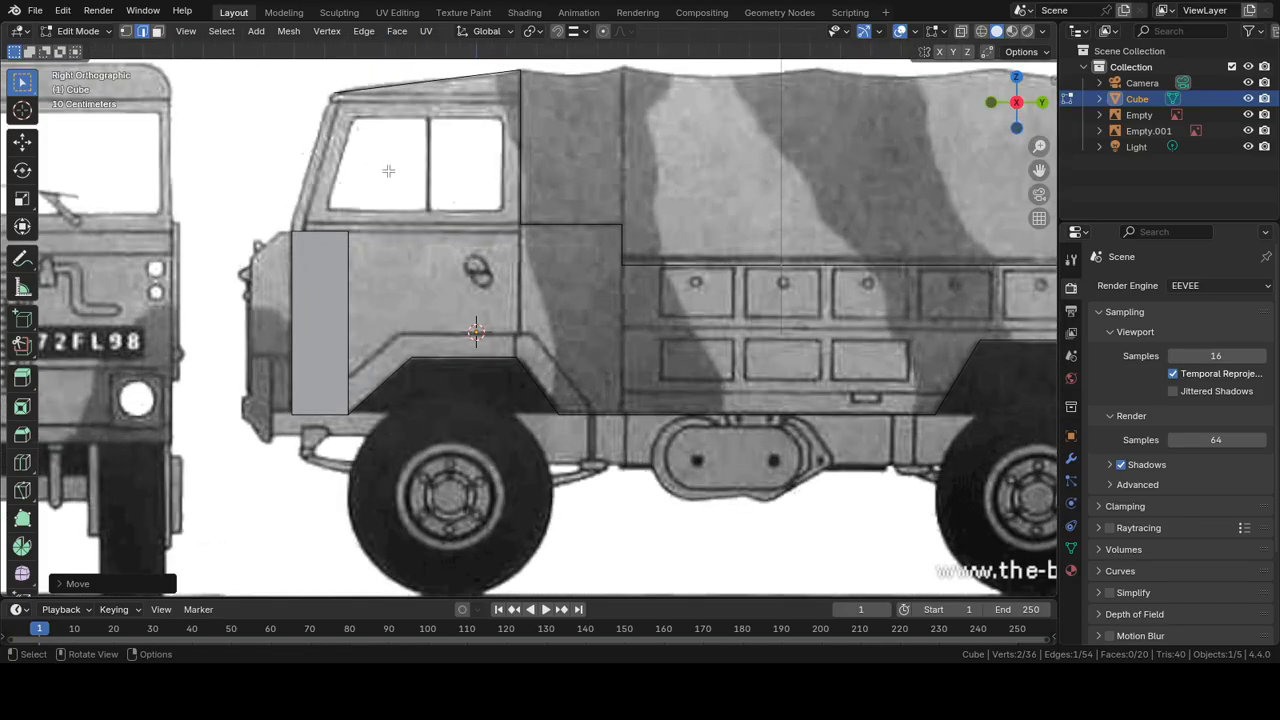
pyautogui.press('e')
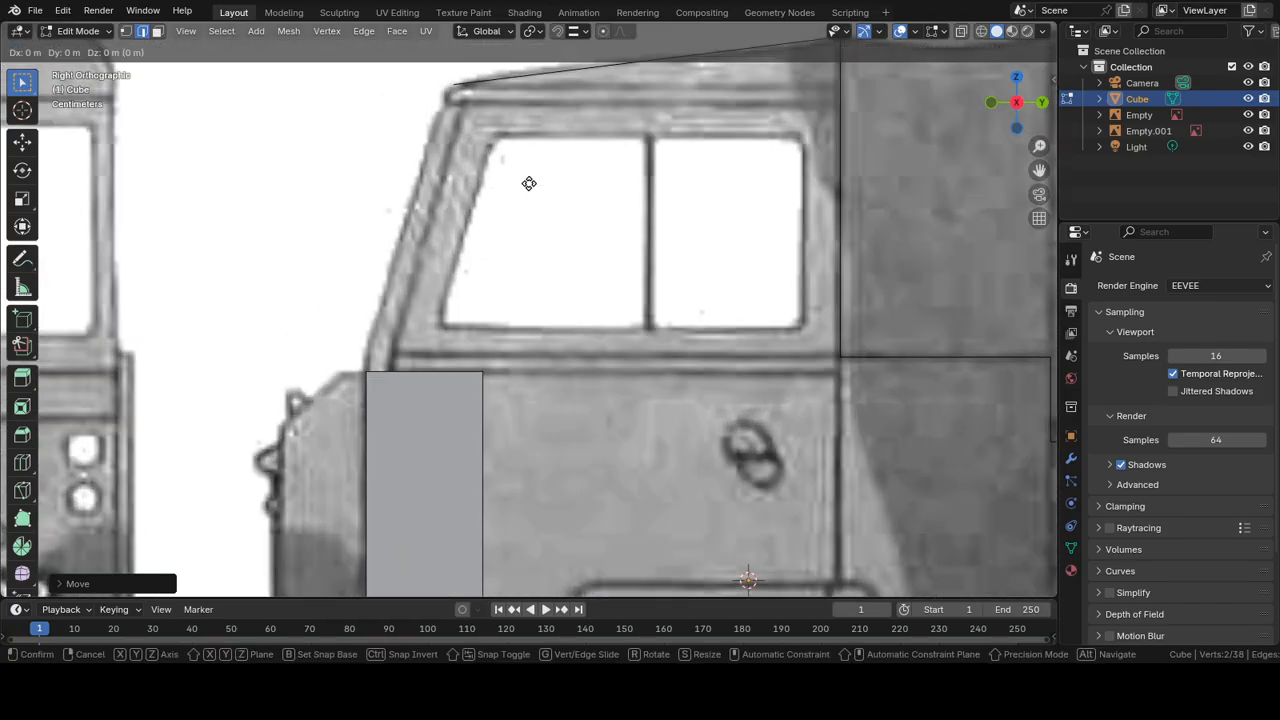
pyautogui.click(516, 183)
pyautogui.press('g')
pyautogui.press('z')
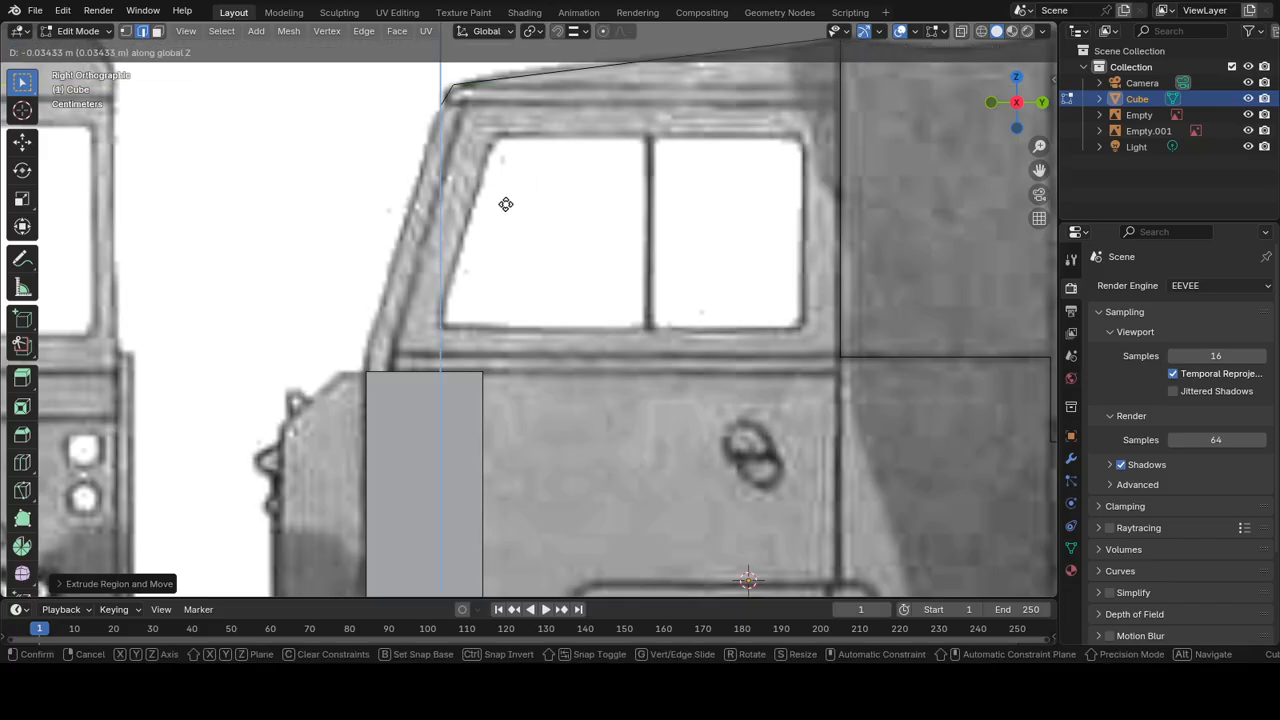
pyautogui.click(506, 205)
pyautogui.press('g')
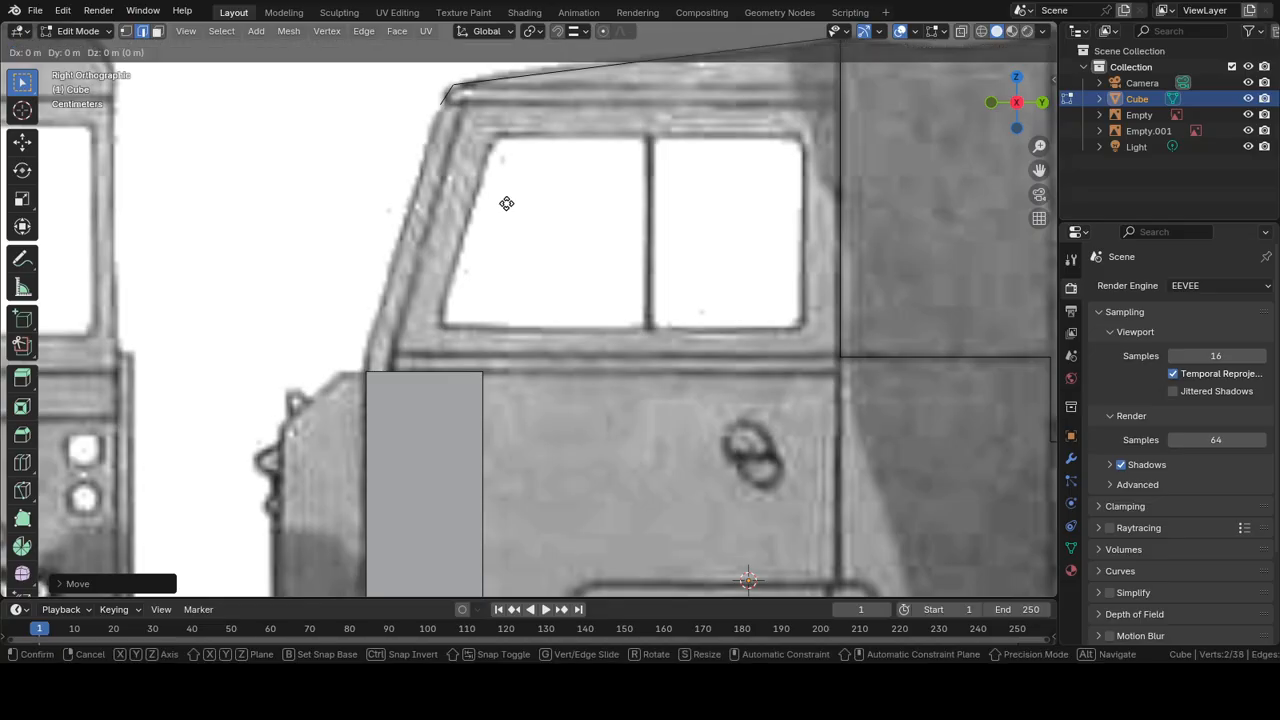
pyautogui.press('y')
pyautogui.click(511, 203)
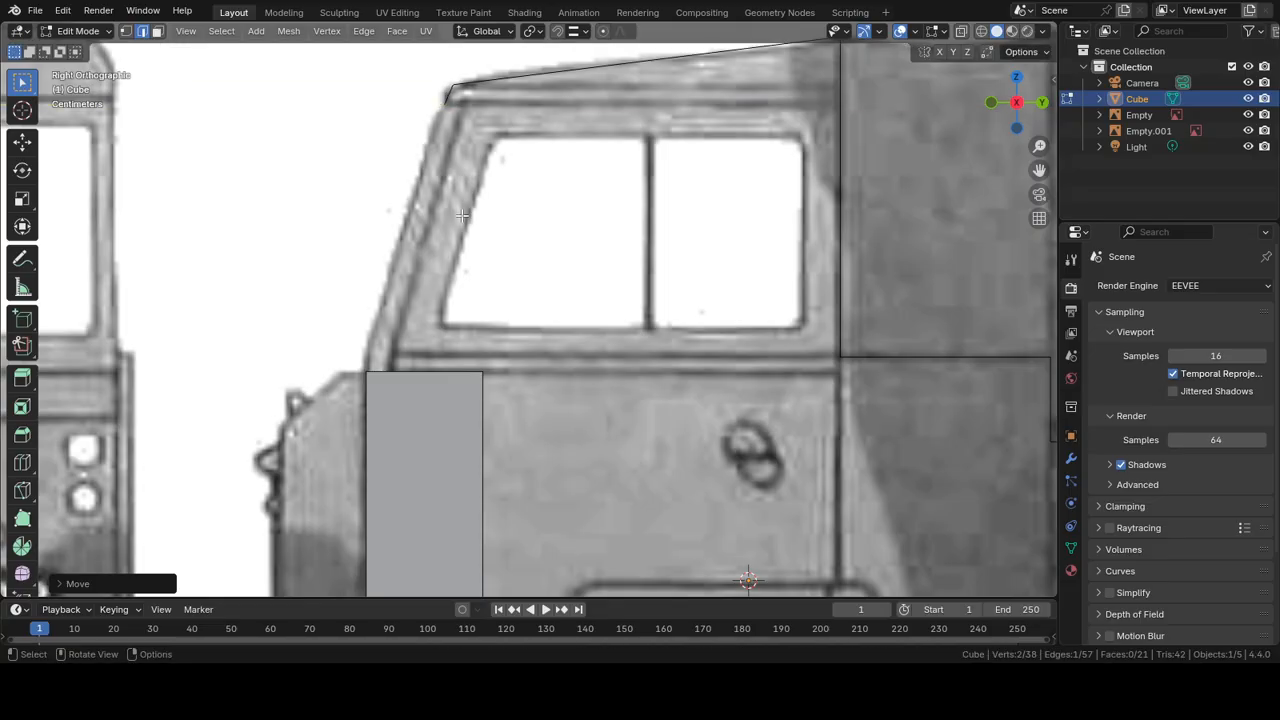
# Step: Fill a windshield face between the roof lip's edge and the upper front edge of the cab's front block
pyautogui.moveTo(443, 122); pyautogui.dragTo(519, 139, button='middle')
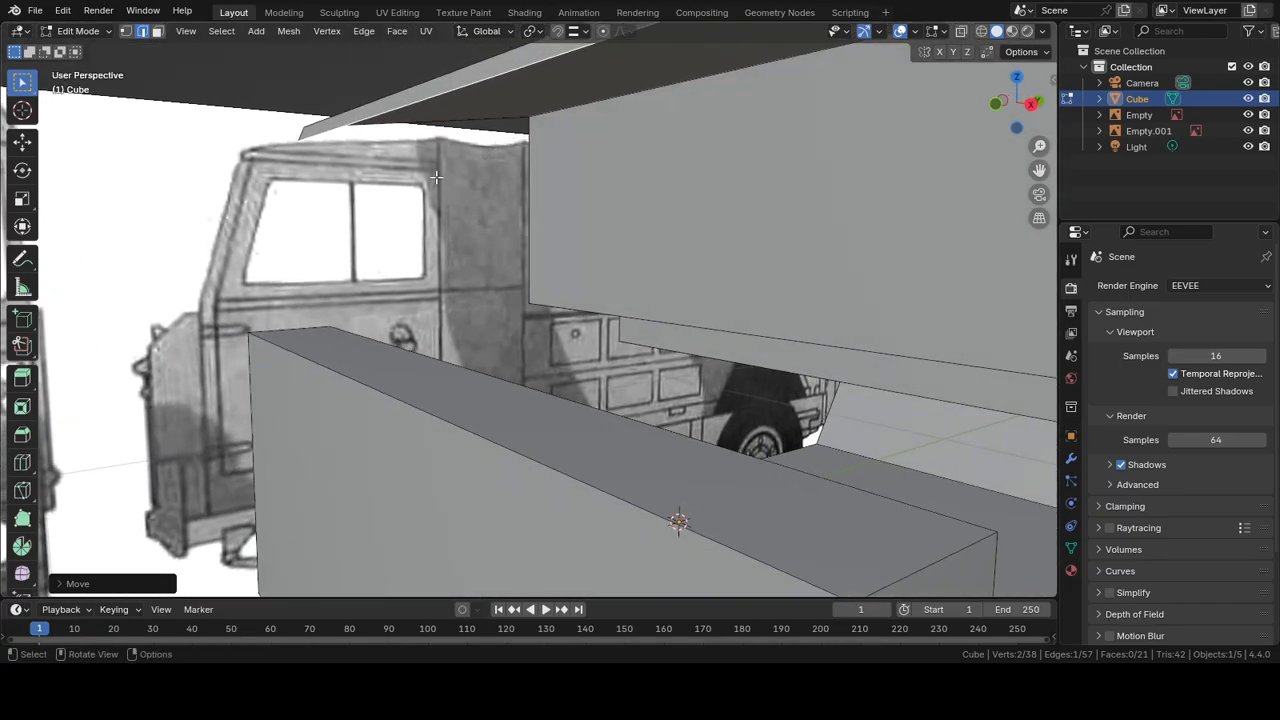
pyautogui.keyDown('shift'); pyautogui.click(388, 395); pyautogui.keyUp('shift')
pyautogui.press('f')
pyautogui.scroll(-4, 408, 374)
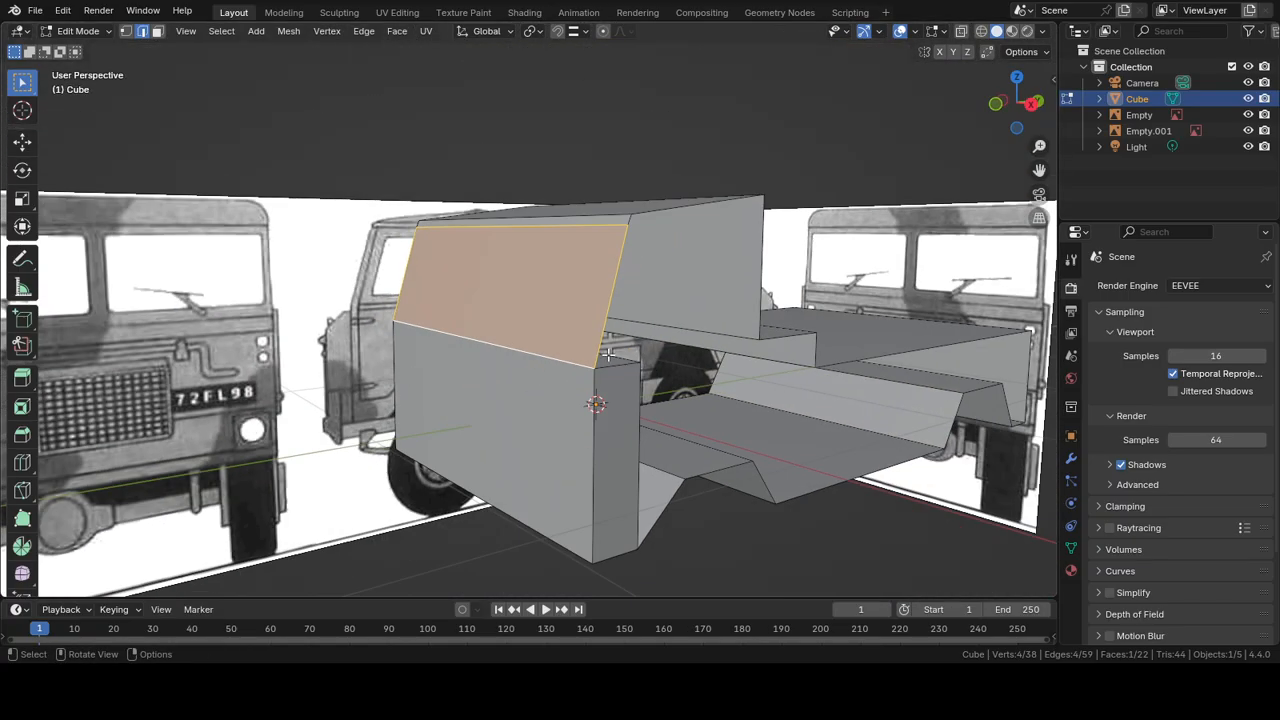
# Step: Fill the truck body's open +X side with one face, including the front block's top and rear edges in the boundary
pyautogui.moveTo(609, 355); pyautogui.dragTo(548, 360, button='middle')
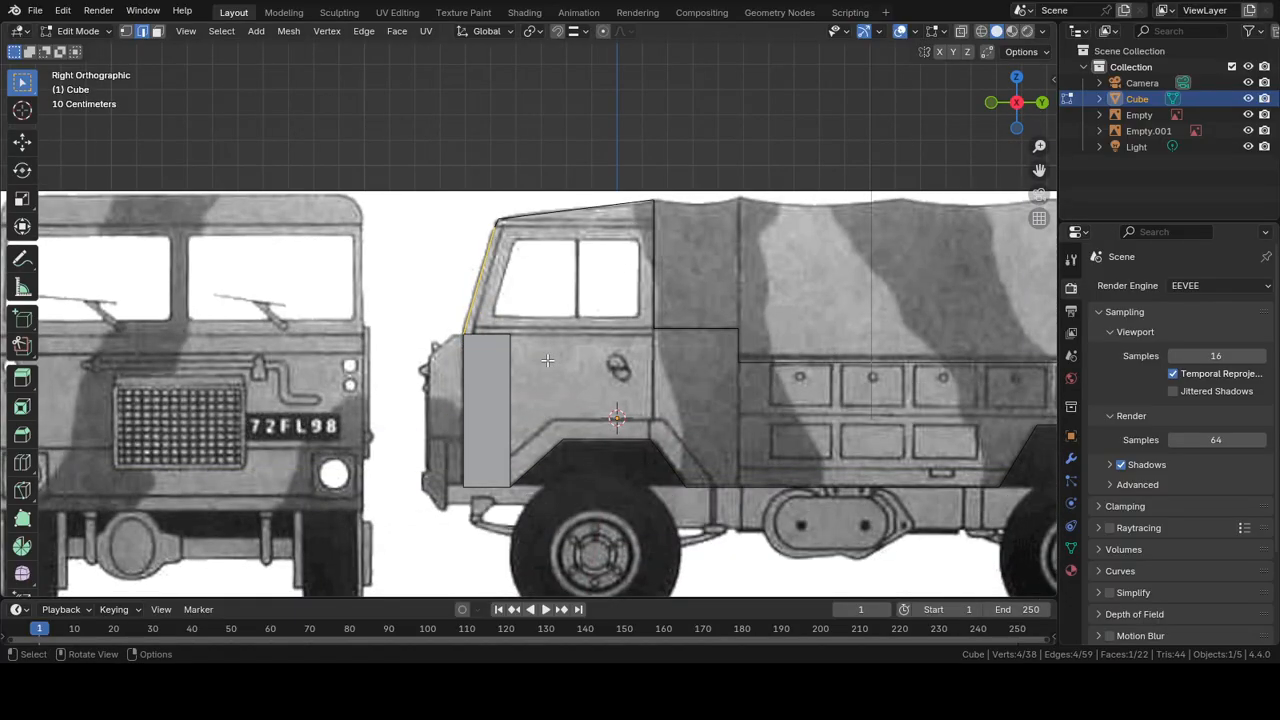
pyautogui.moveTo(571, 234); pyautogui.dragTo(829, 200, button='middle')
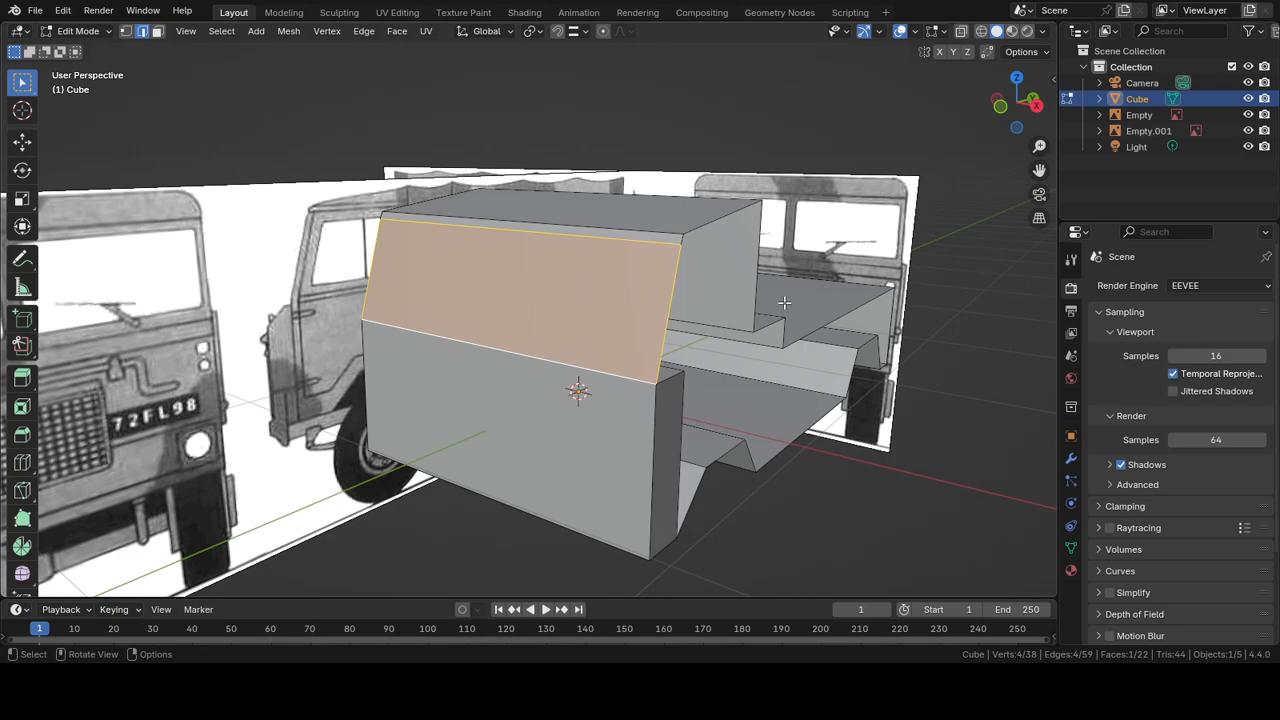
pyautogui.moveTo(784, 310); pyautogui.dragTo(649, 311, button='middle')
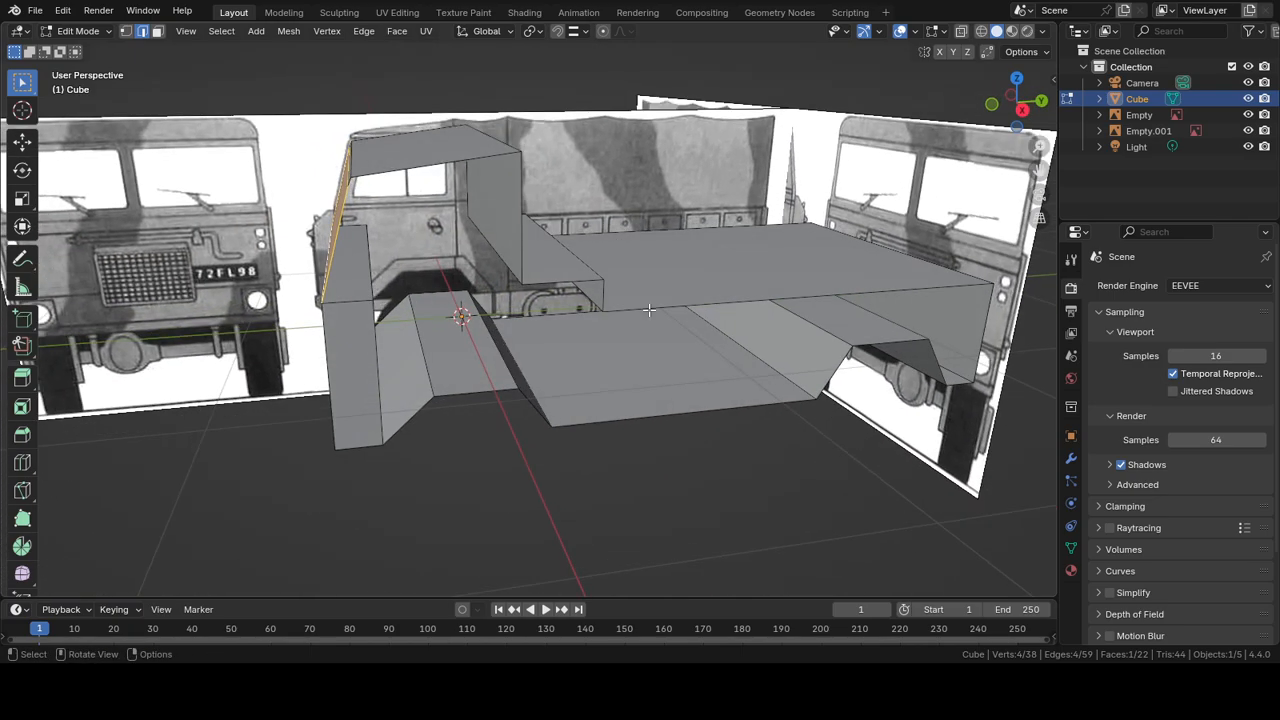
pyautogui.click(636, 311)
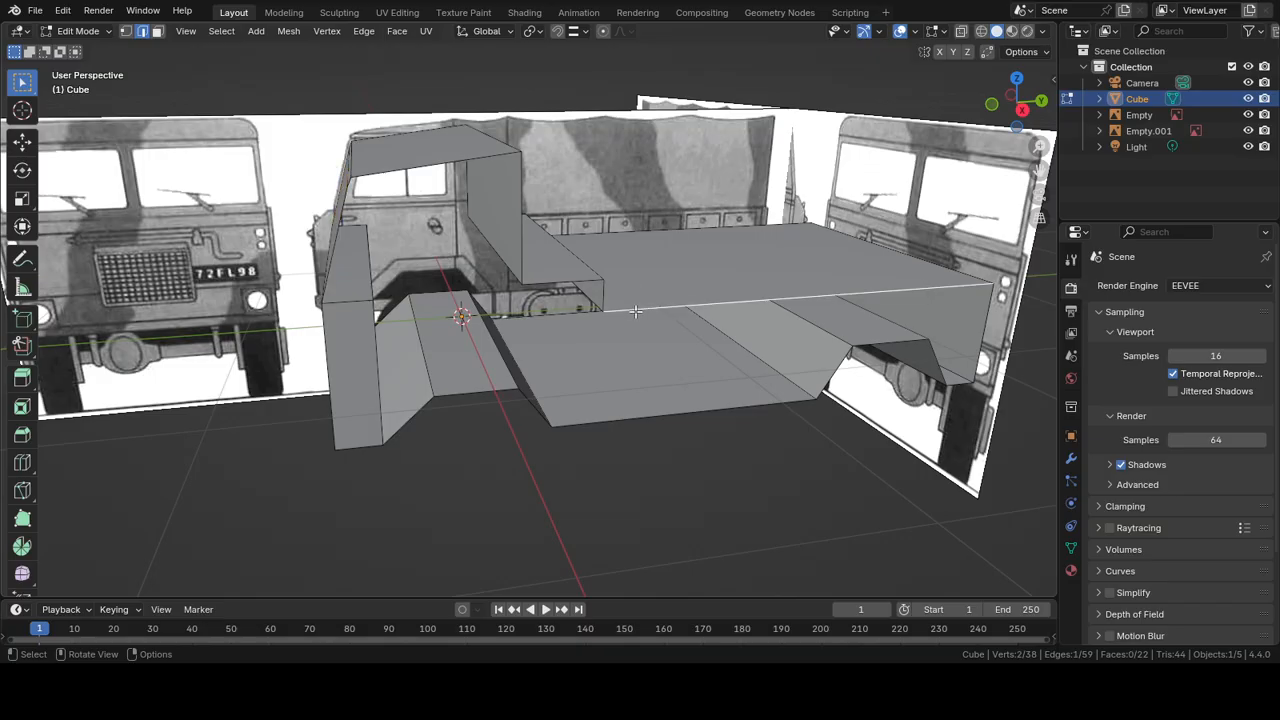
pyautogui.keyDown('alt'); pyautogui.click(693, 400); pyautogui.keyUp('alt')
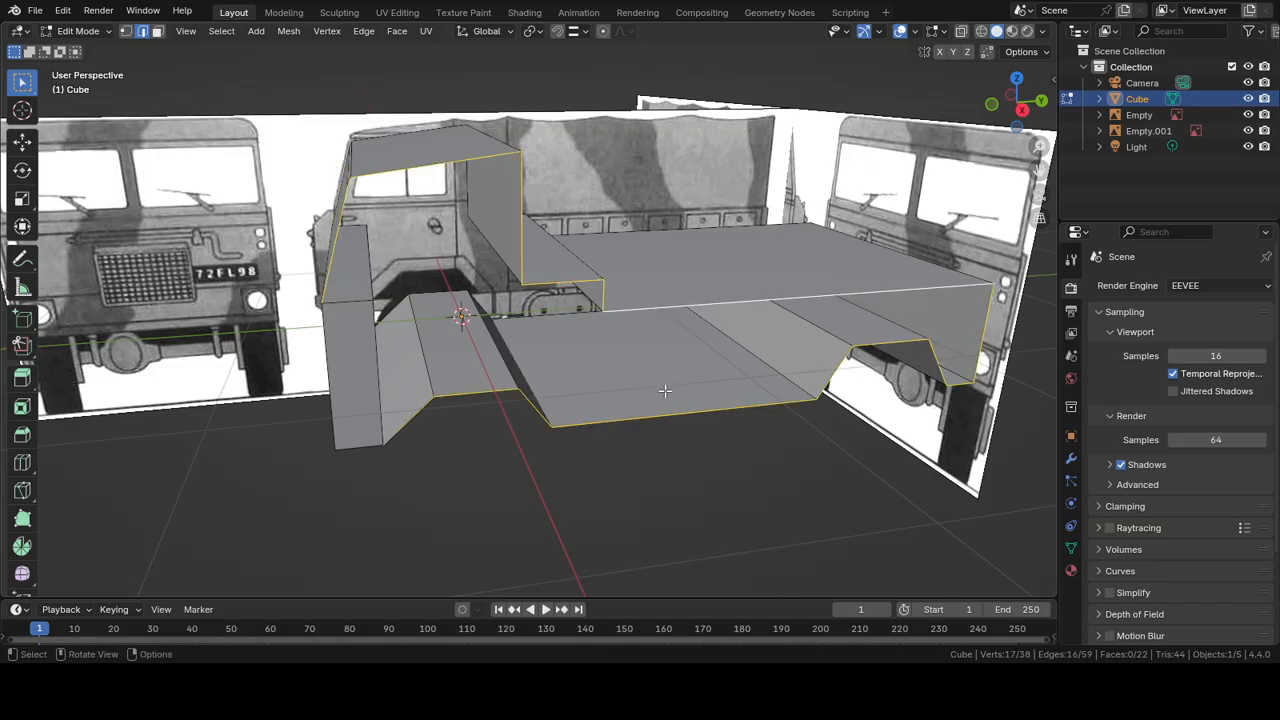
pyautogui.press('f')
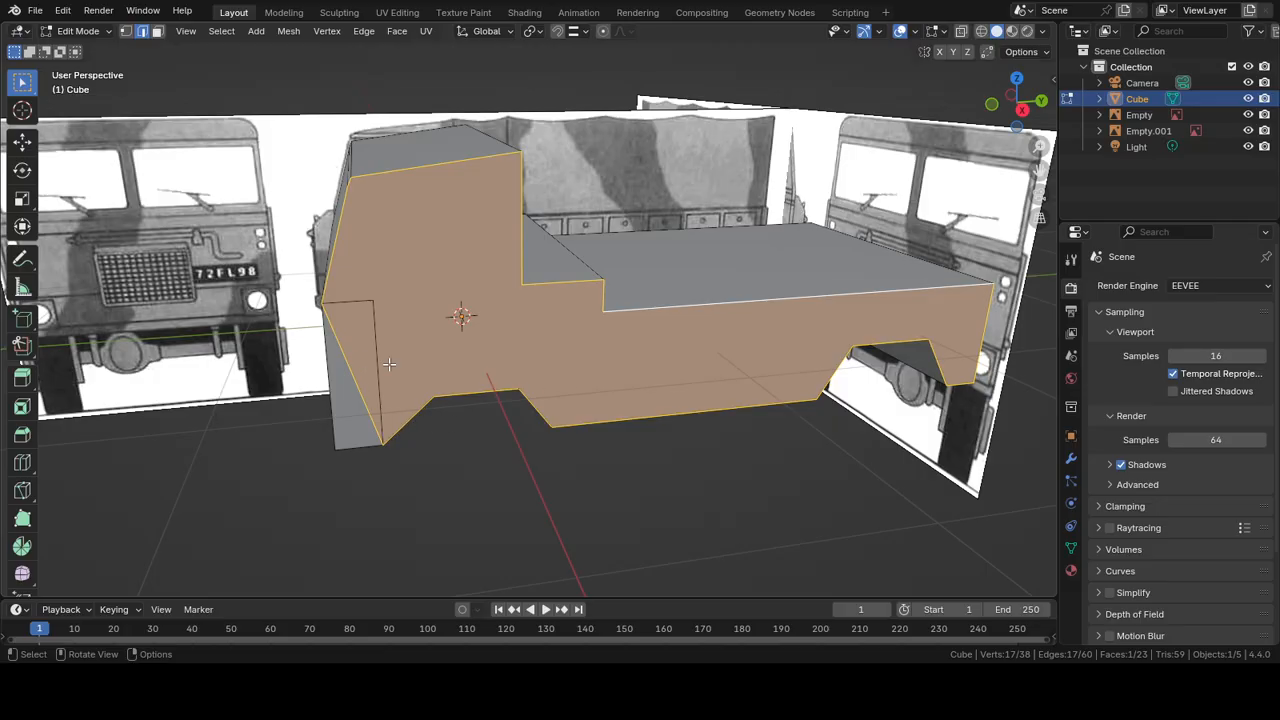
pyautogui.hotkey('ctrl', 'z')
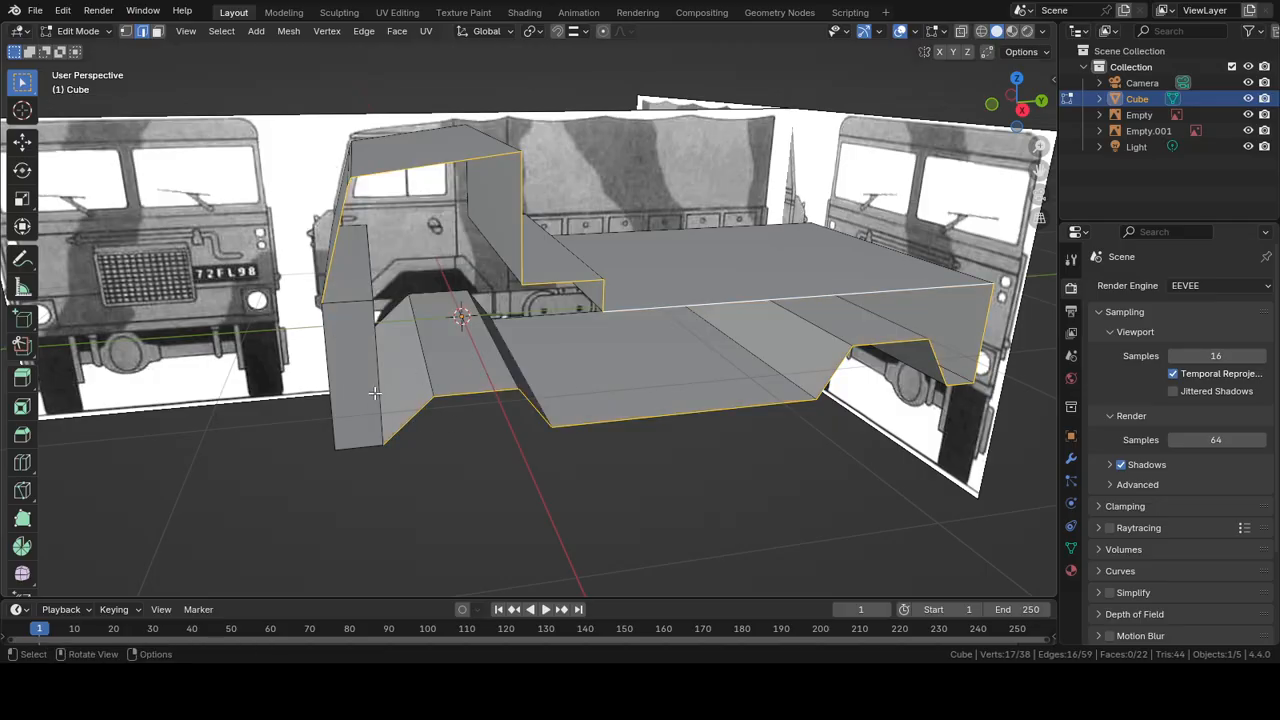
pyautogui.keyDown('shift'); pyautogui.click(372, 301); pyautogui.keyUp('shift')
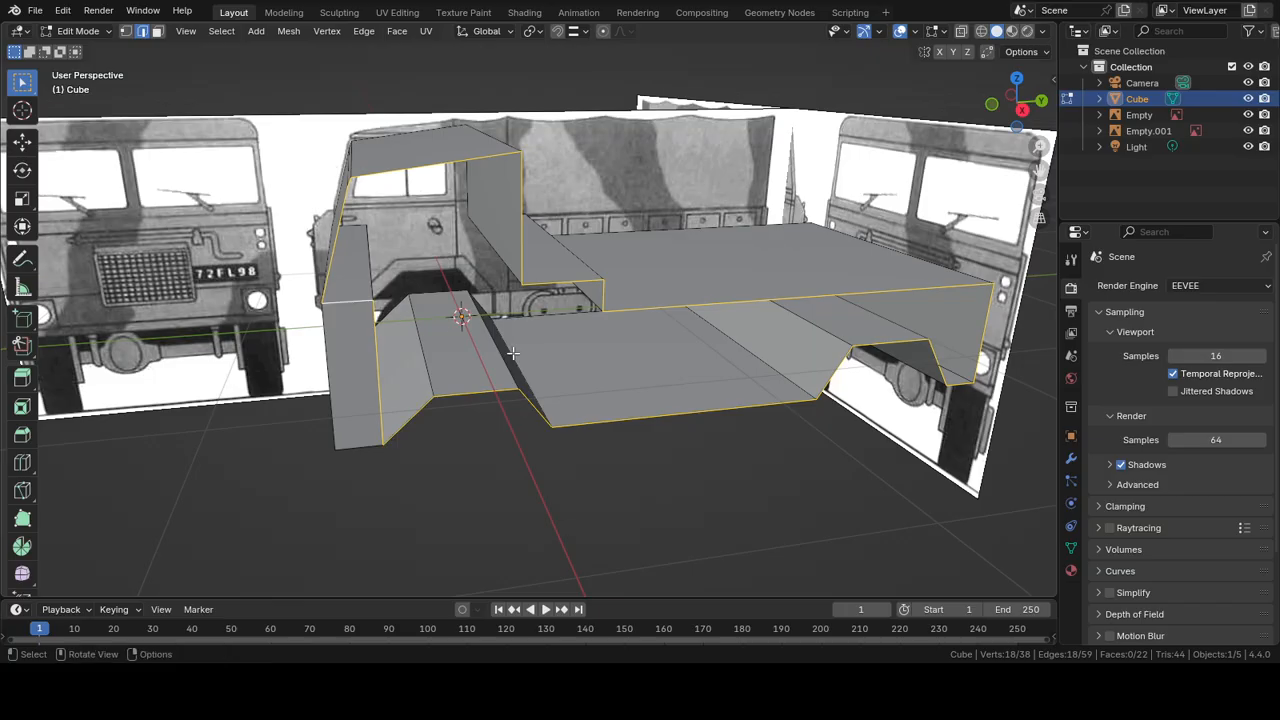
pyautogui.press('f')
# Step: Fill the open -X side of the truck body with a face bounded by its outline and the front block's edges
pyautogui.moveTo(513, 353); pyautogui.dragTo(377, 353, button='middle')
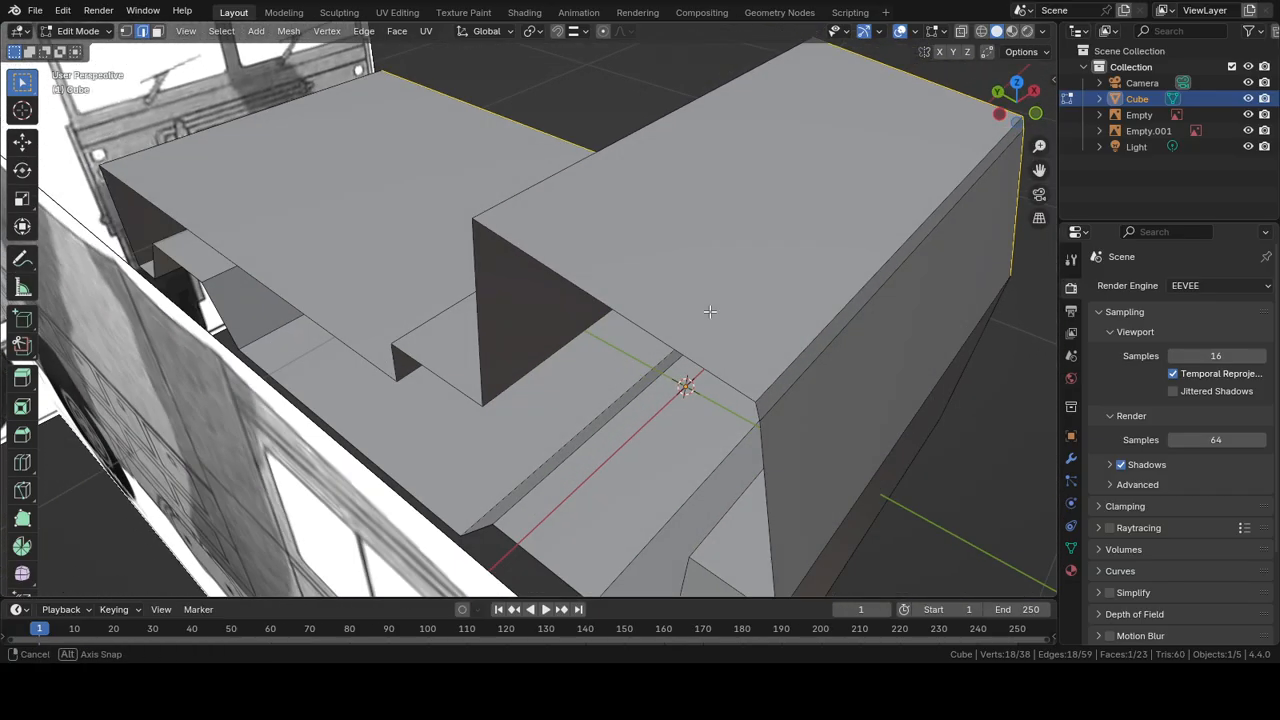
pyautogui.click(365, 363)
pyautogui.keyDown('alt'); pyautogui.click(371, 363); pyautogui.keyUp('alt')
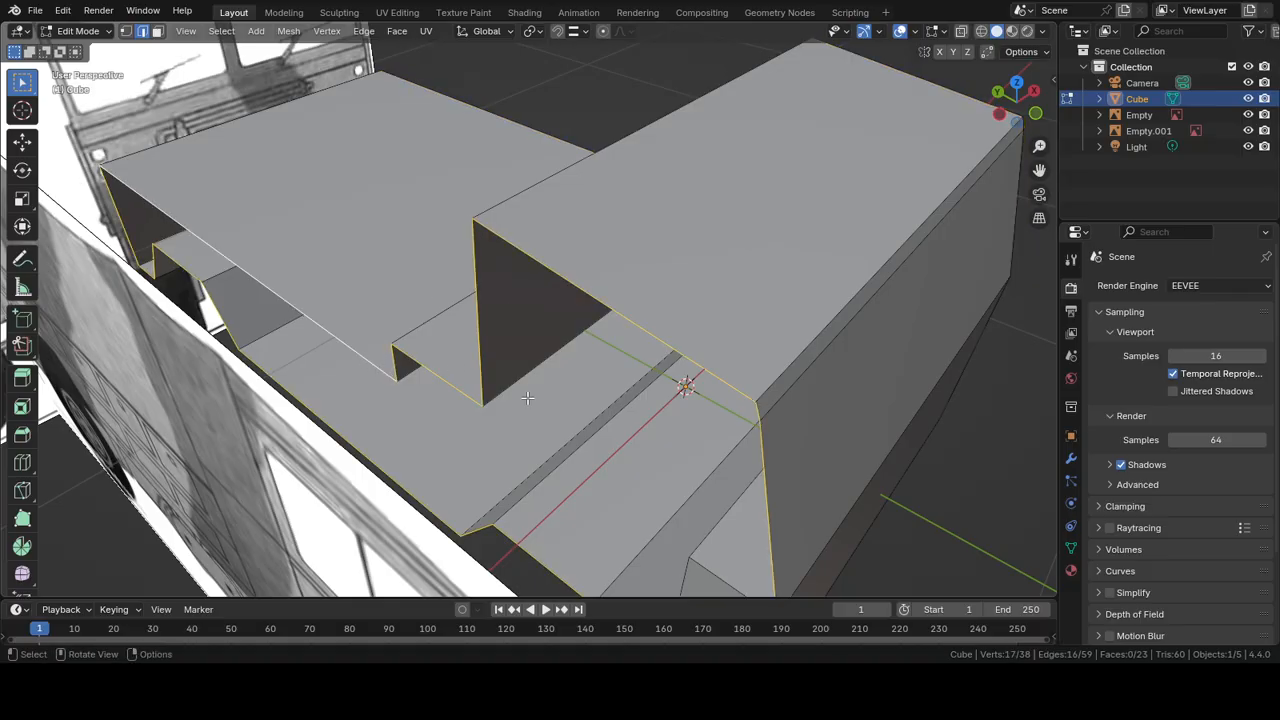
pyautogui.moveTo(583, 423); pyautogui.dragTo(957, 429, button='middle')
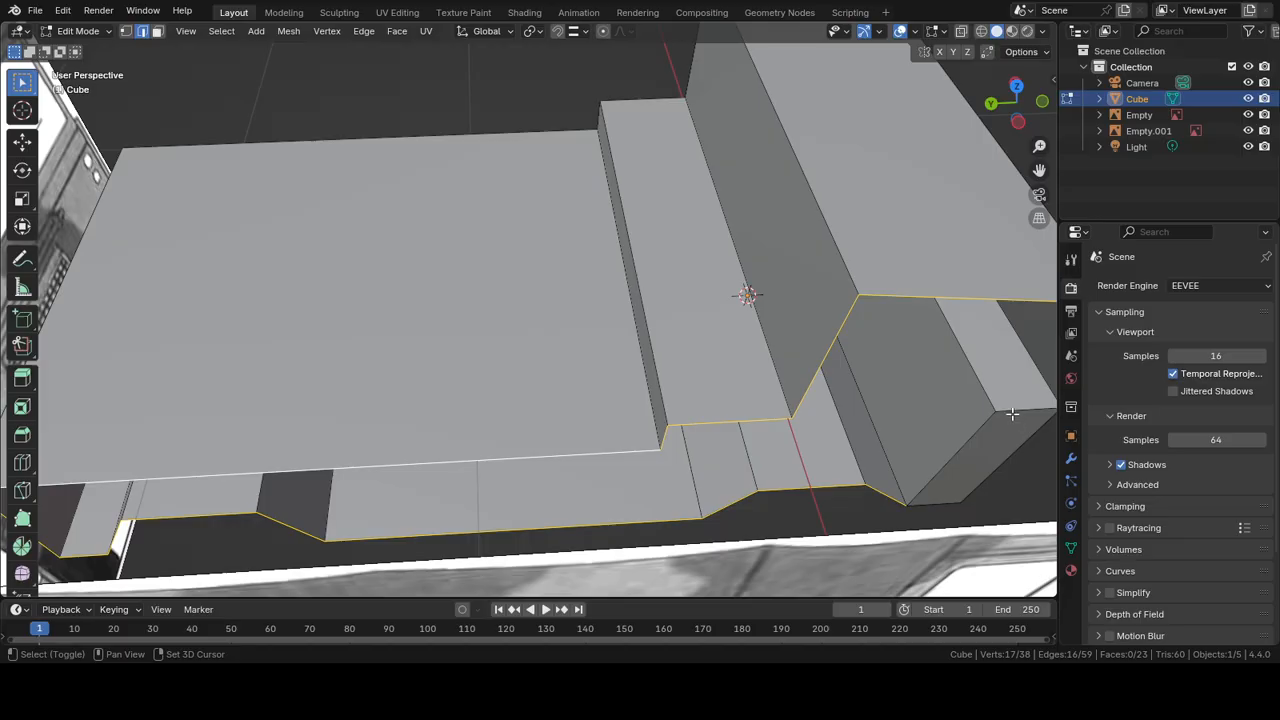
pyautogui.press('f')
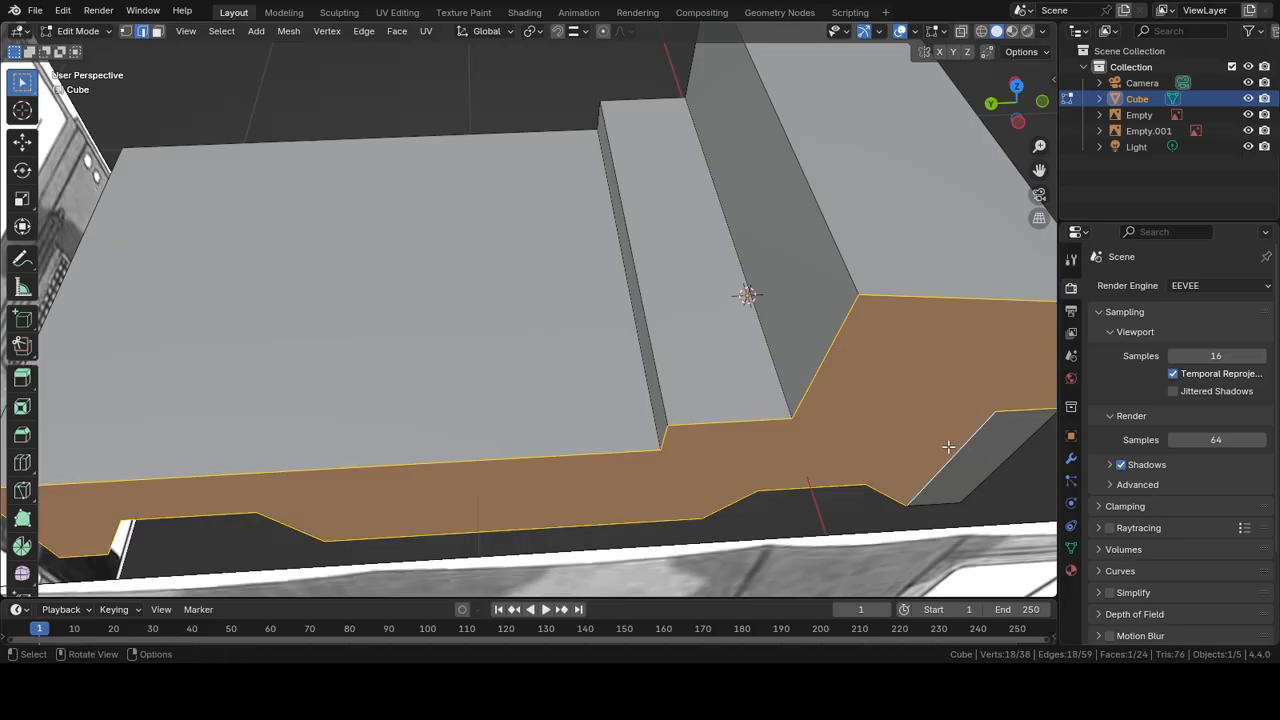
# Step: Examine the closed truck body from several angles and compare its profile with the side blueprint
pyautogui.moveTo(948, 447); pyautogui.dragTo(690, 375, button='middle')
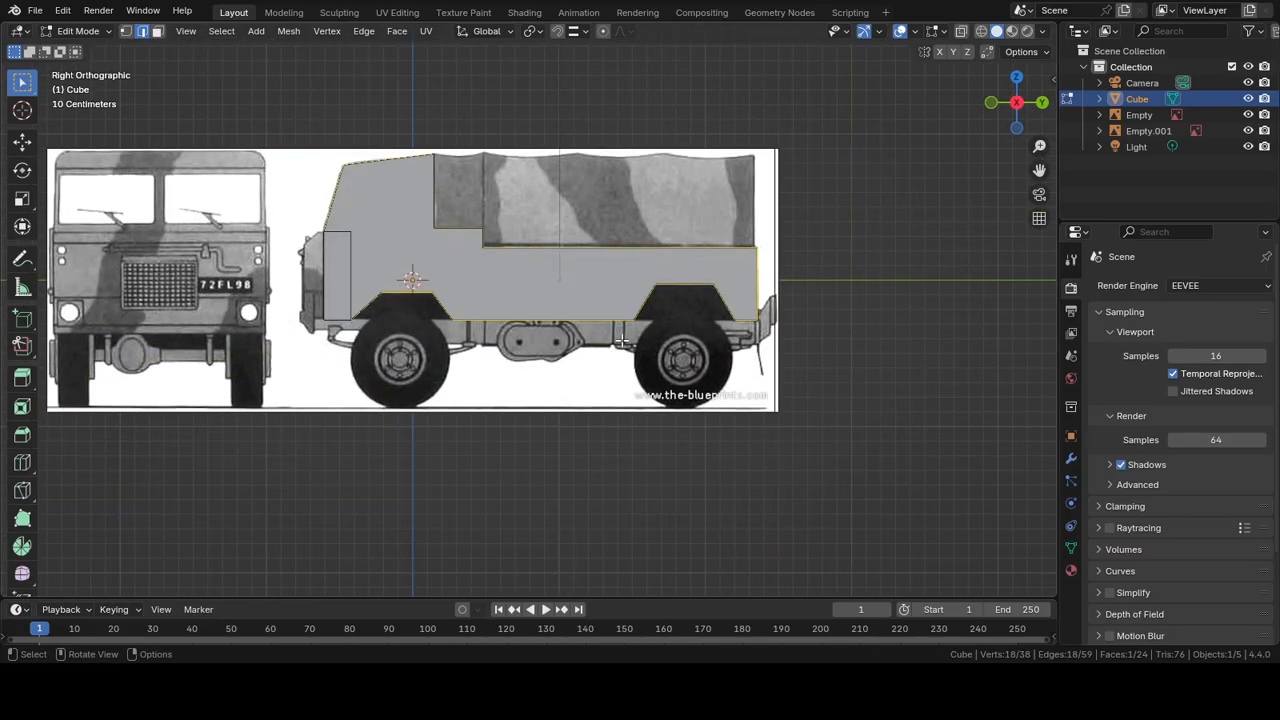
pyautogui.click(508, 343)
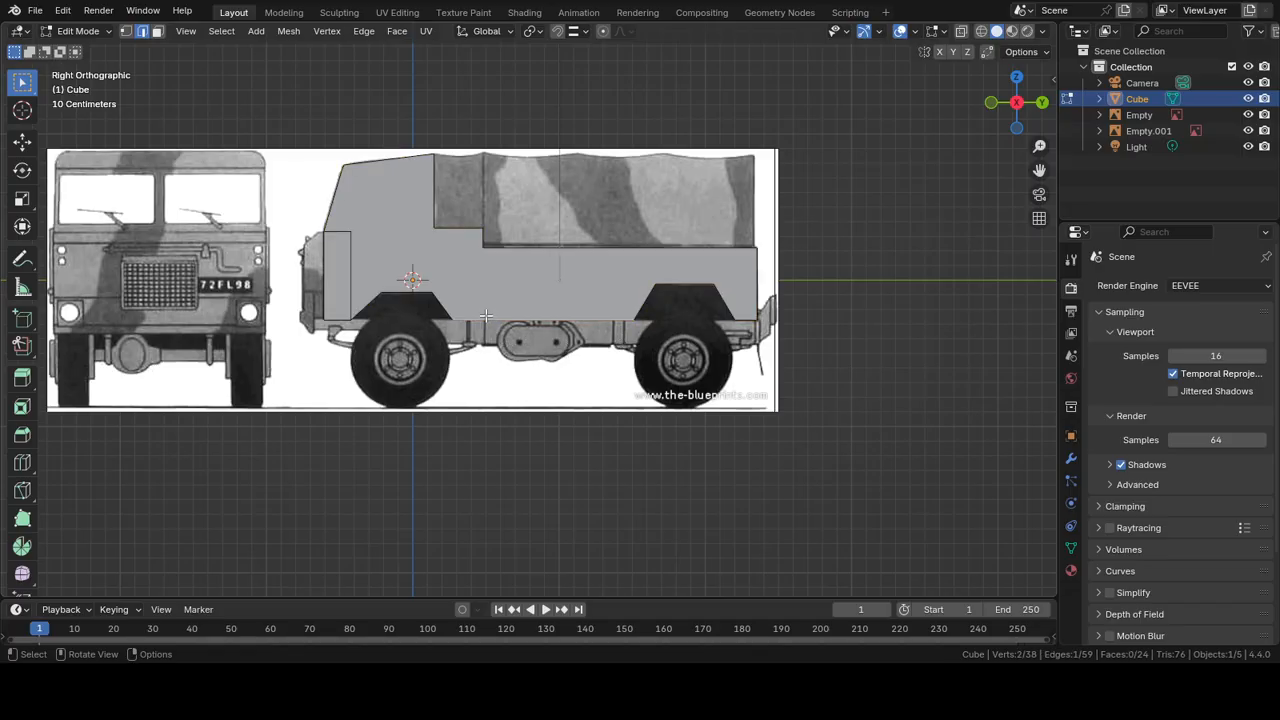
pyautogui.scroll(3, 512, 340)
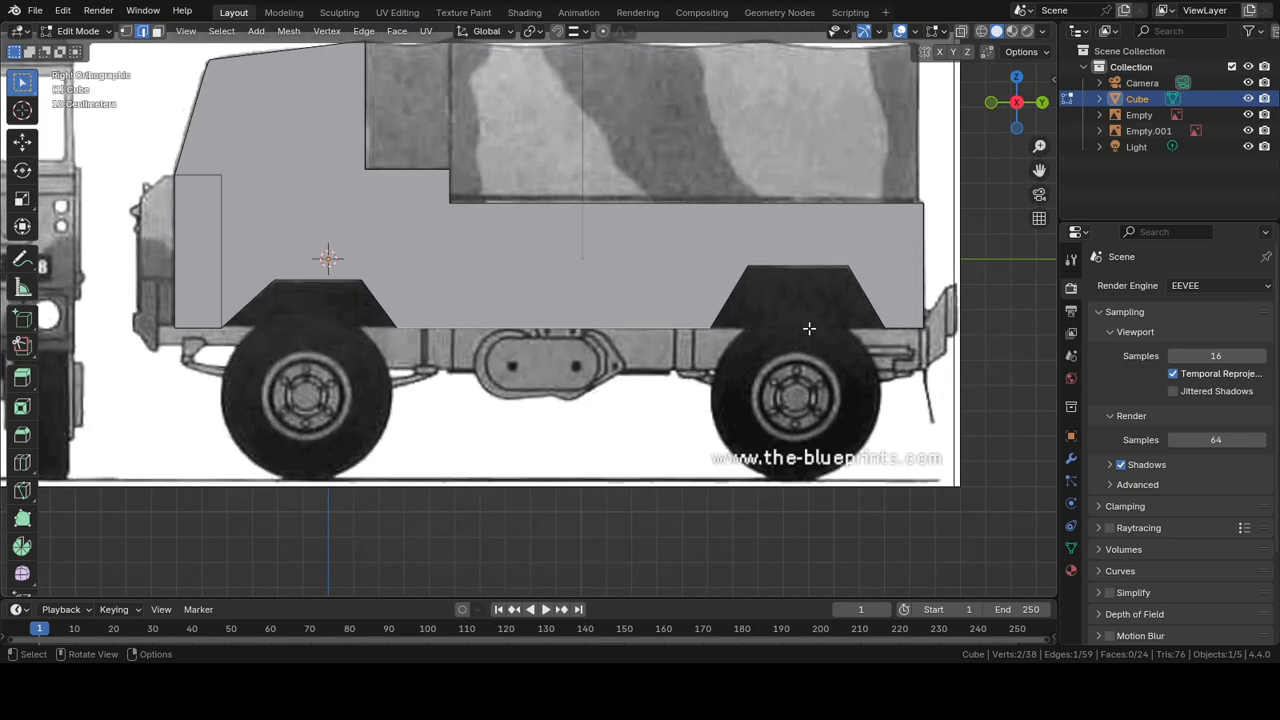
pyautogui.keyDown('shift'); pyautogui.moveTo(757, 276); pyautogui.dragTo(727, 356, button='middle'); pyautogui.keyUp('shift')
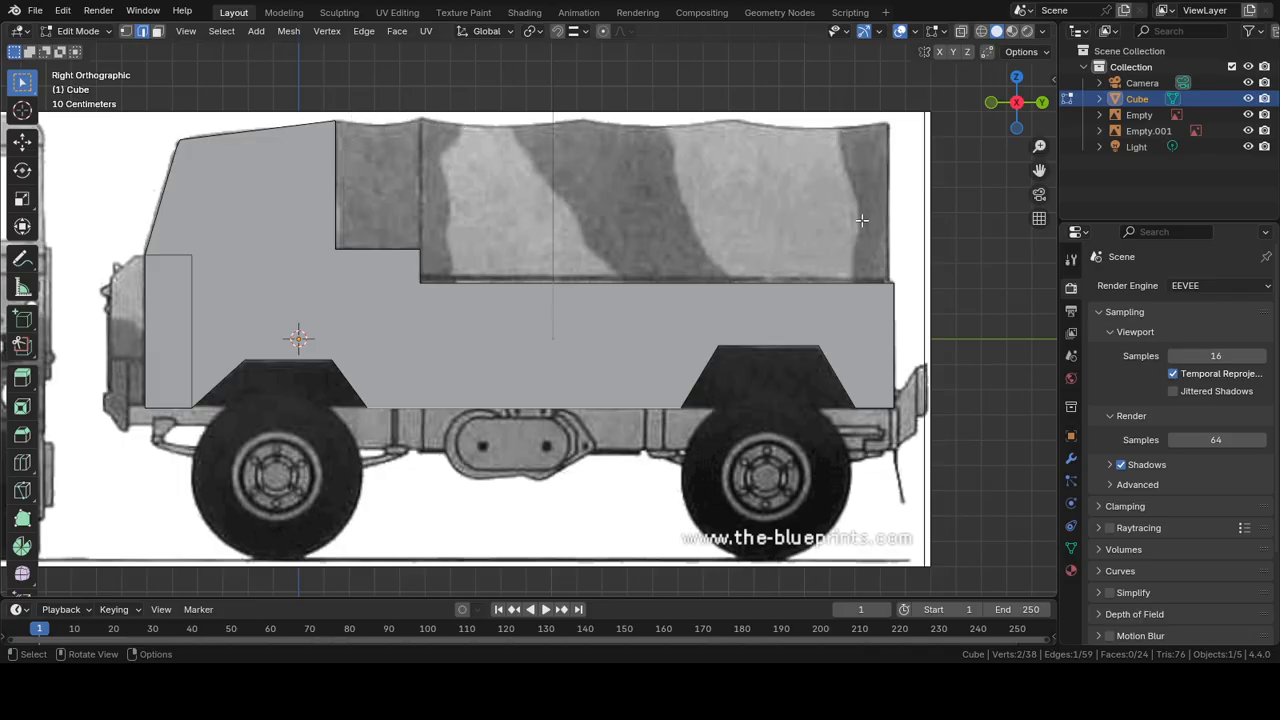
pyautogui.moveTo(861, 219); pyautogui.dragTo(932, 248, button='middle')
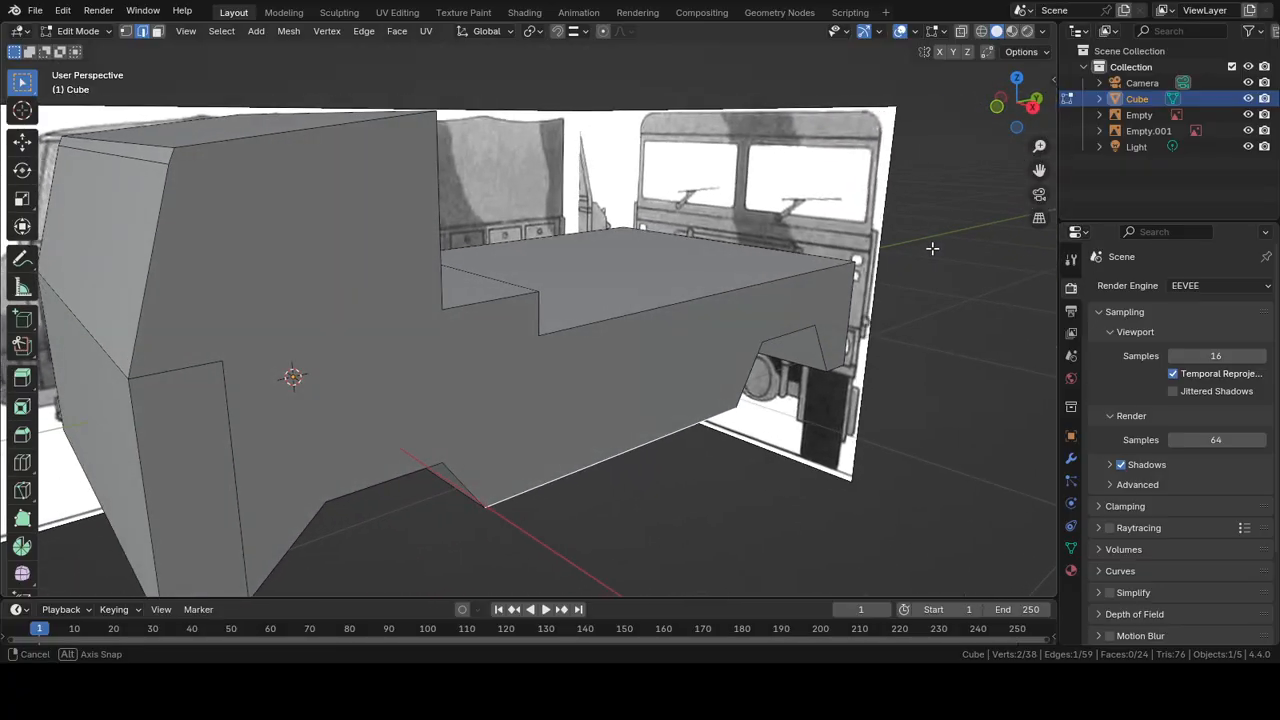
pyautogui.moveTo(896, 184); pyautogui.dragTo(805, 187, button='middle')
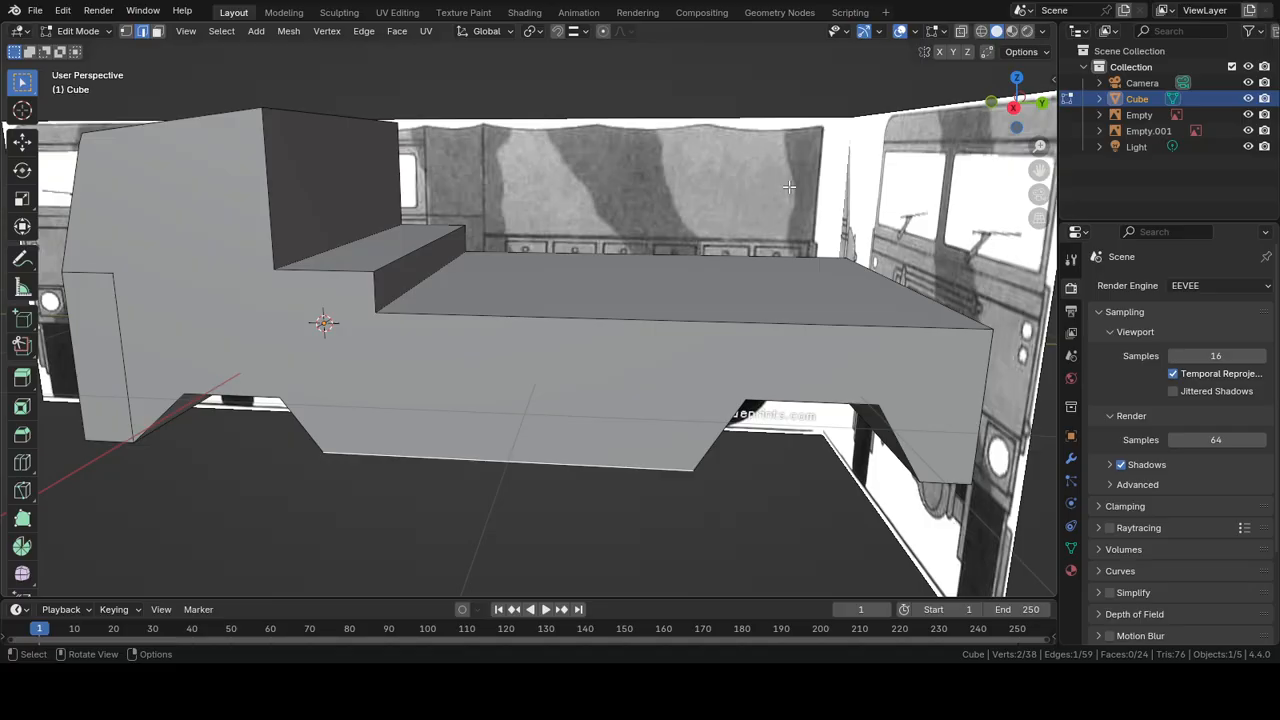
pyautogui.moveTo(790, 187)
pyautogui.mouseDown(button='middle')
pyautogui.moveTo(931, 186)
pyautogui.moveTo(645, 233)
pyautogui.moveTo(796, 205)
pyautogui.mouseUp(button='middle')
pyautogui.press('KP_3')
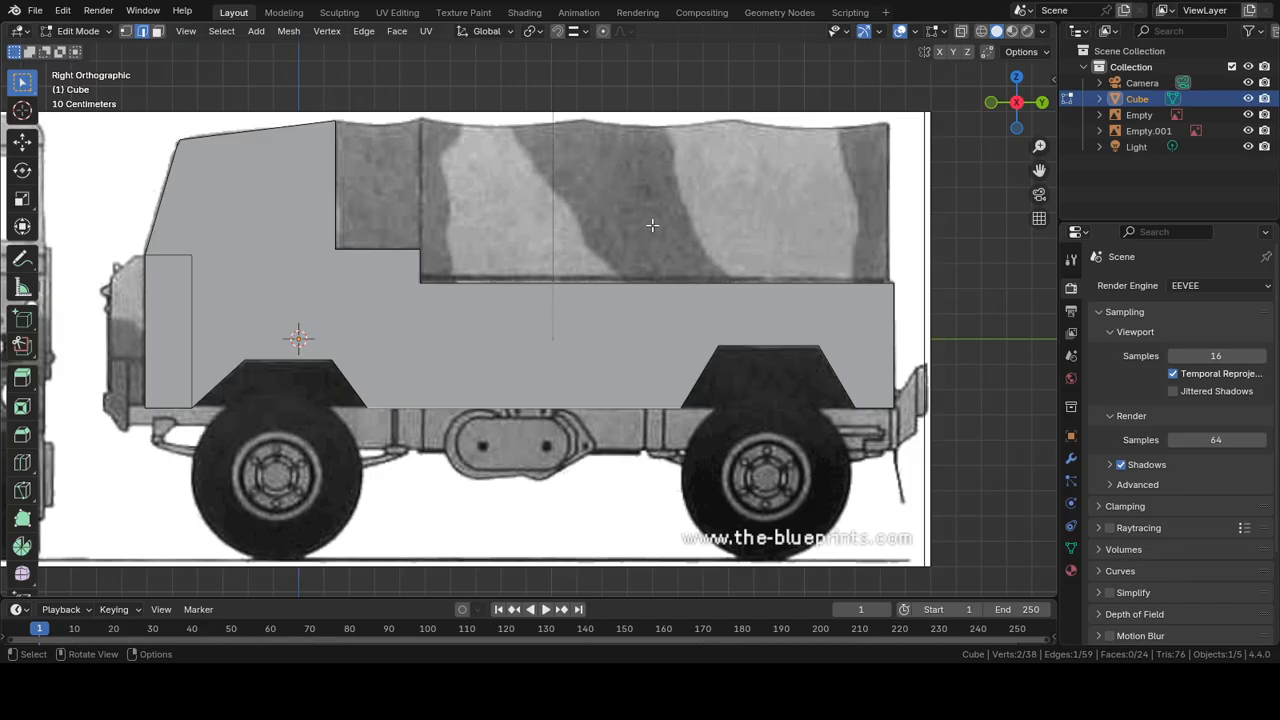
pyautogui.moveTo(680, 217); pyautogui.dragTo(698, 187, button='middle')
# Step: Add a cube to the truck mesh in the right view and scale it down to about 0.47
pyautogui.press('KP_3')
pyautogui.hotkey('shift', 'a')
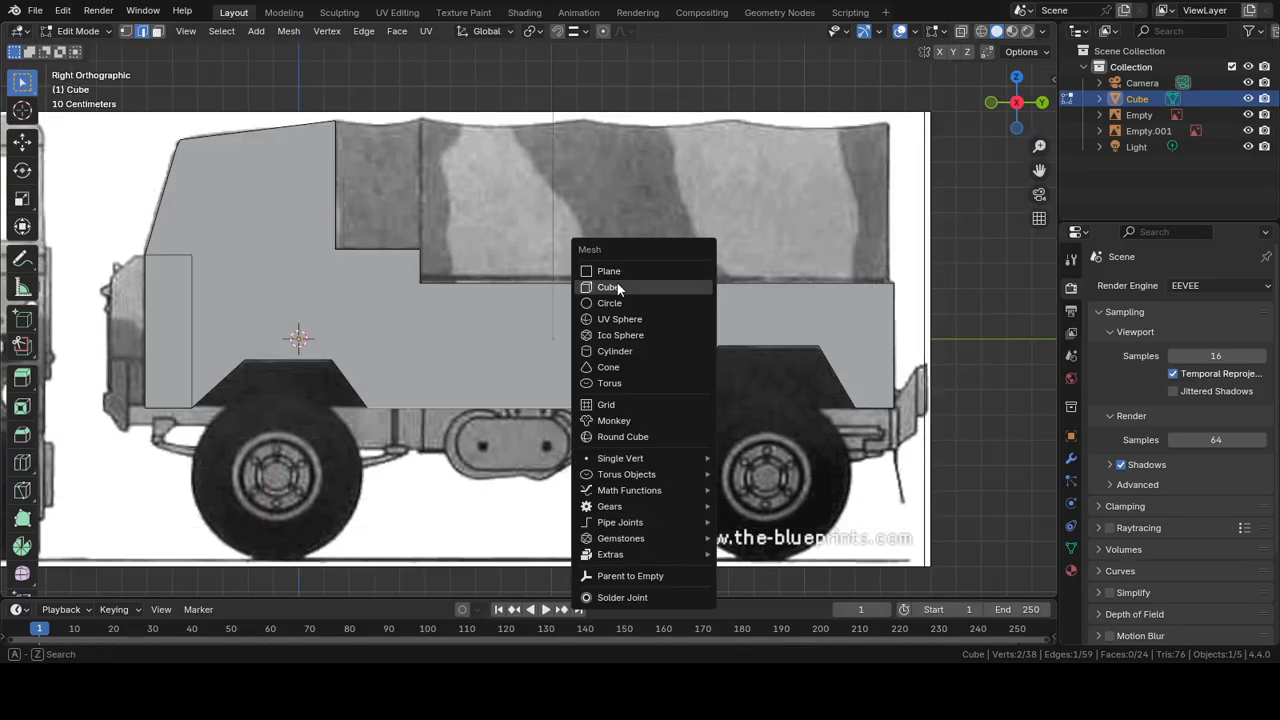
pyautogui.click(610, 287)
pyautogui.press('s')
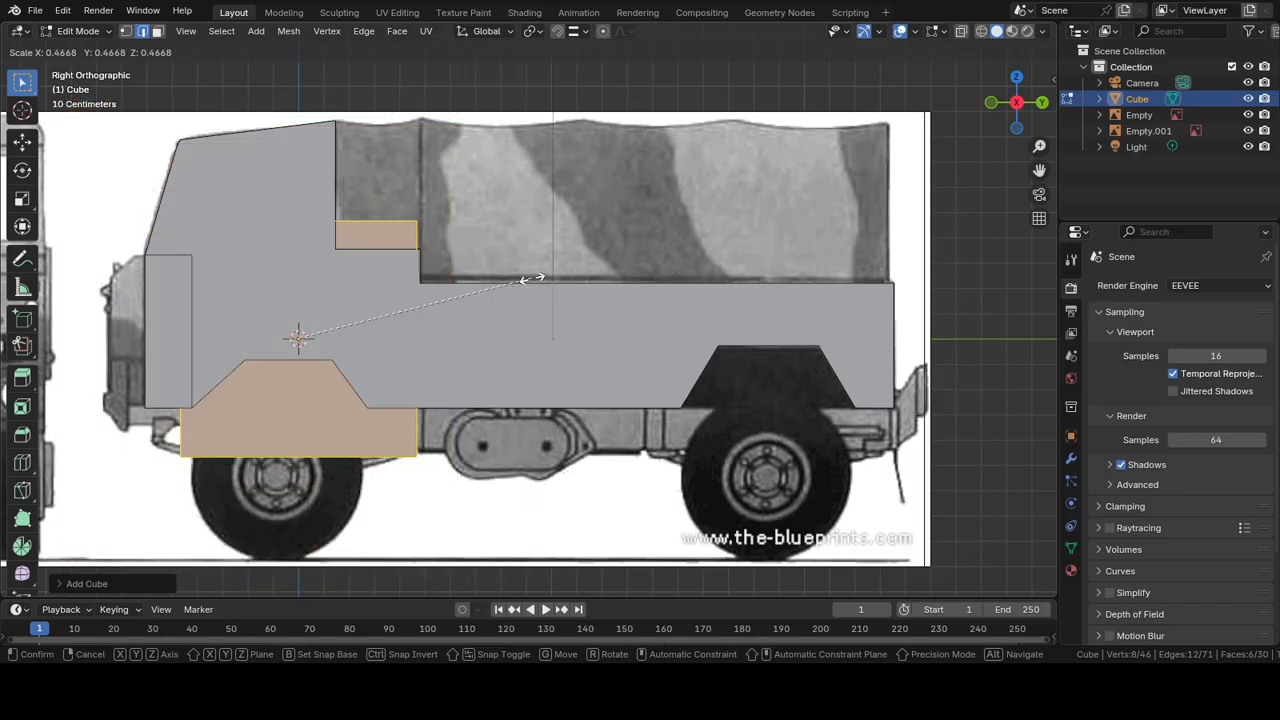
pyautogui.click(475, 303)
# Step: Move the new cube along Y to the rear end of the canvas cover and raise it about 0.37 m along Z
pyautogui.press('g')
pyautogui.press('y')
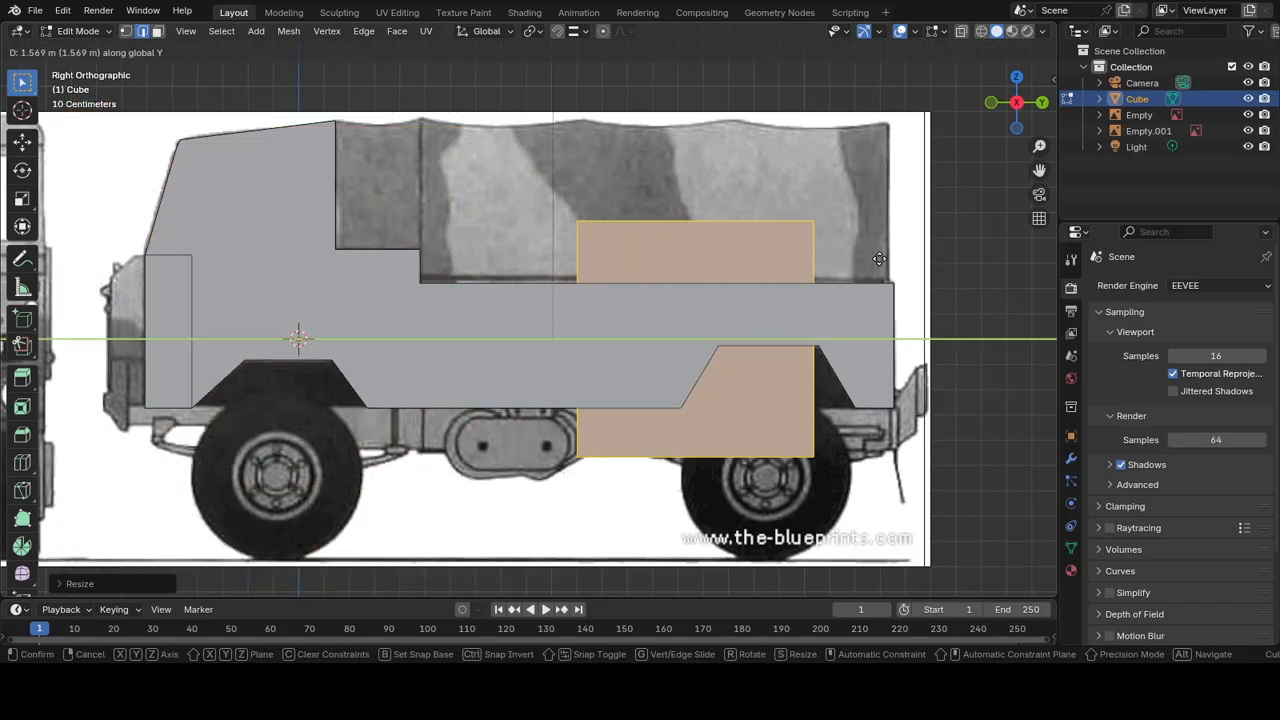
pyautogui.click(945, 255)
pyautogui.press('g')
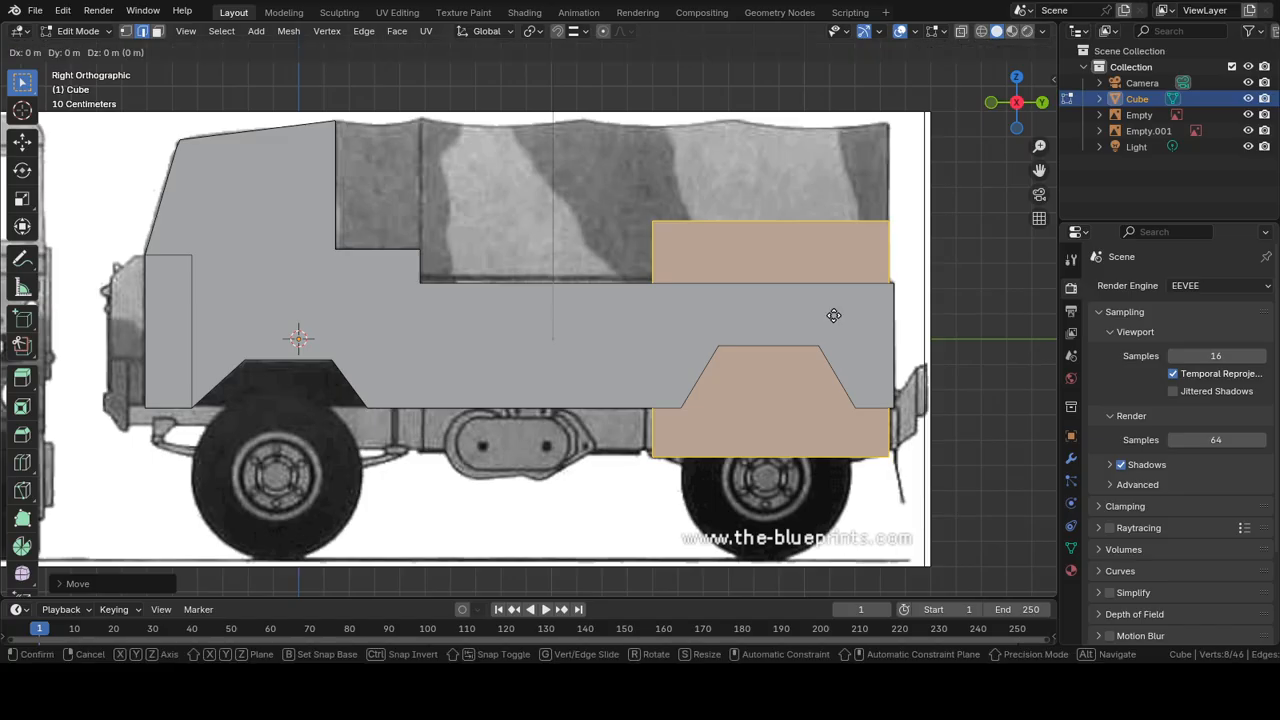
pyautogui.press('z')
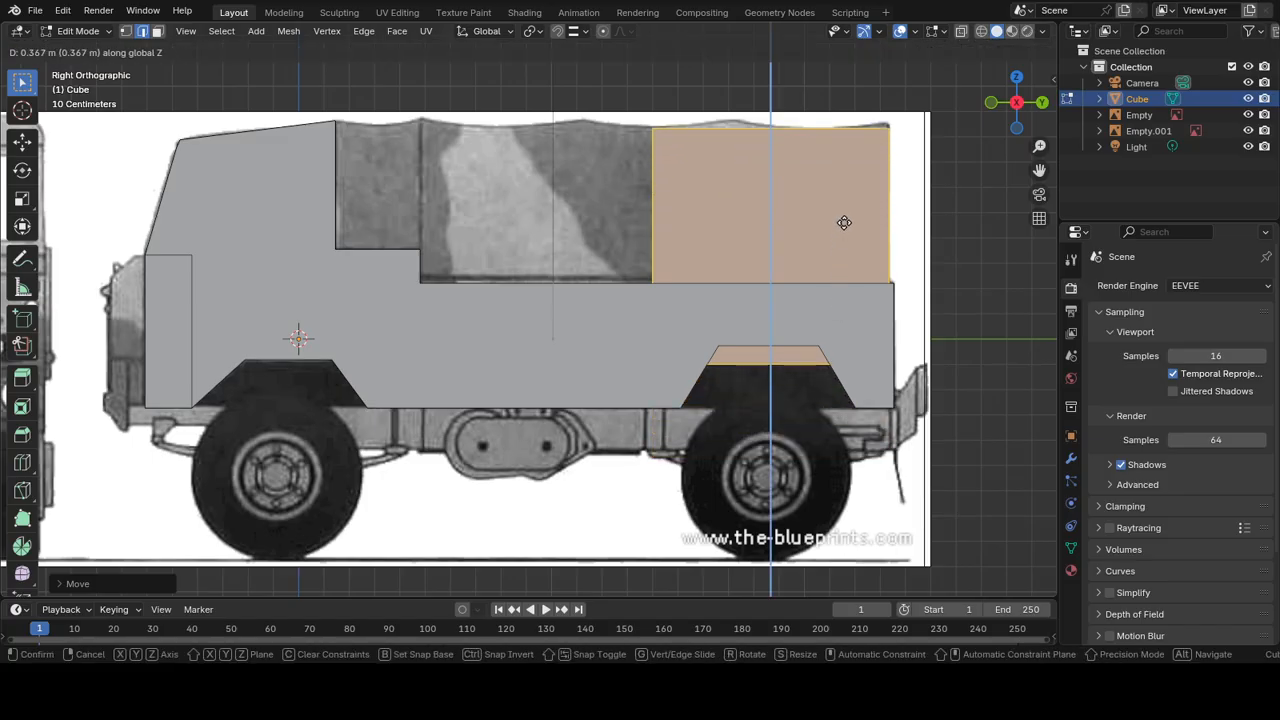
pyautogui.click(844, 222)
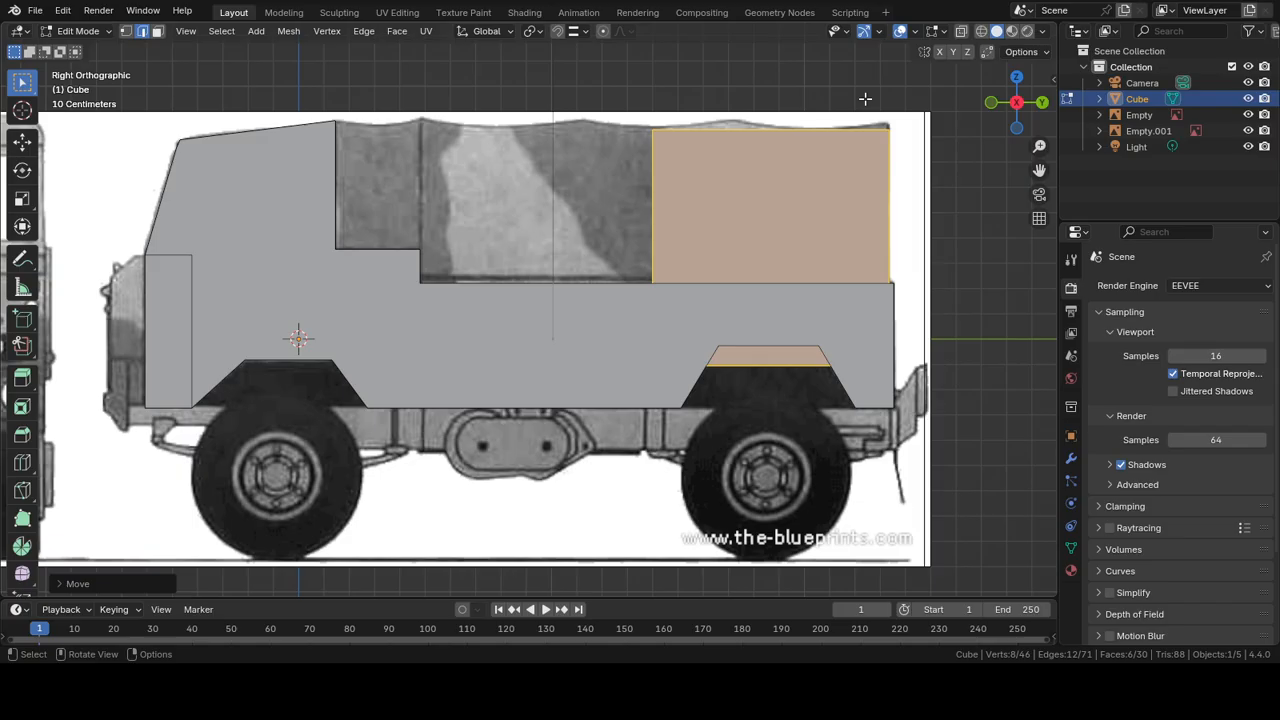
# Step: Scale the cube down further and shift it along Y to line up with the canvas cover's rear edge
pyautogui.press('s')
pyautogui.click(829, 140)
pyautogui.press('g')
pyautogui.press('y')
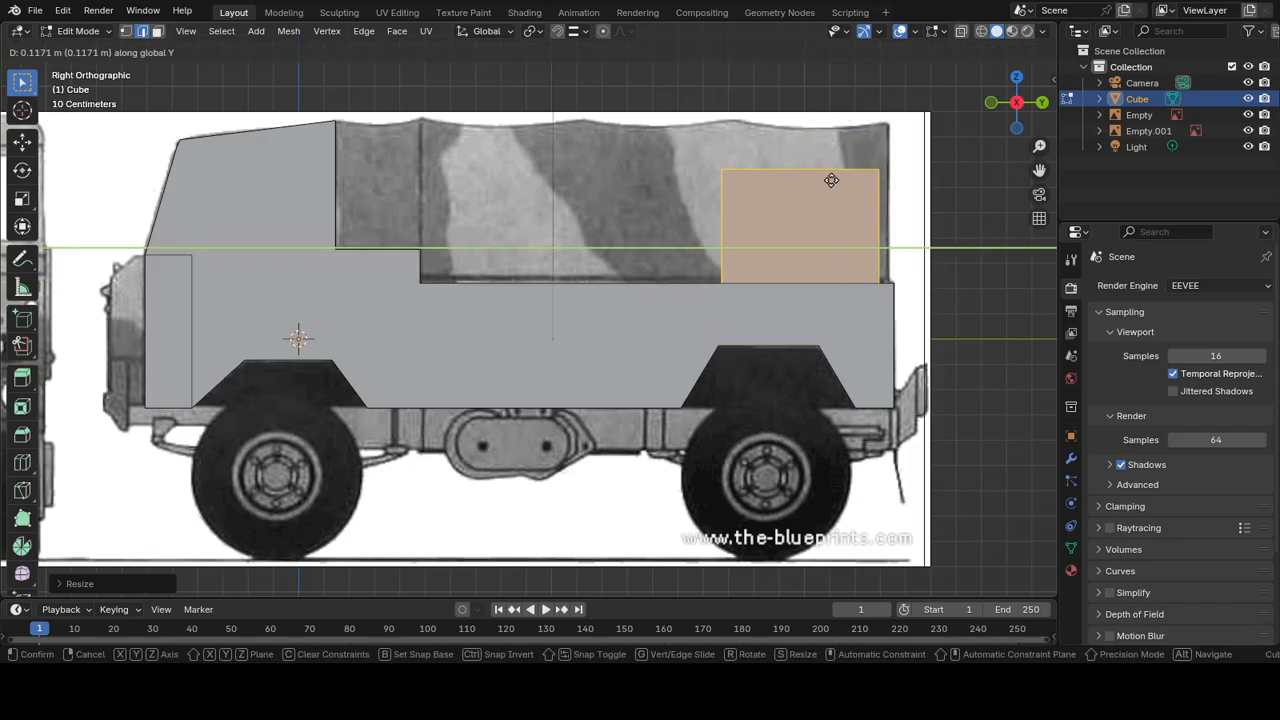
pyautogui.click(842, 176)
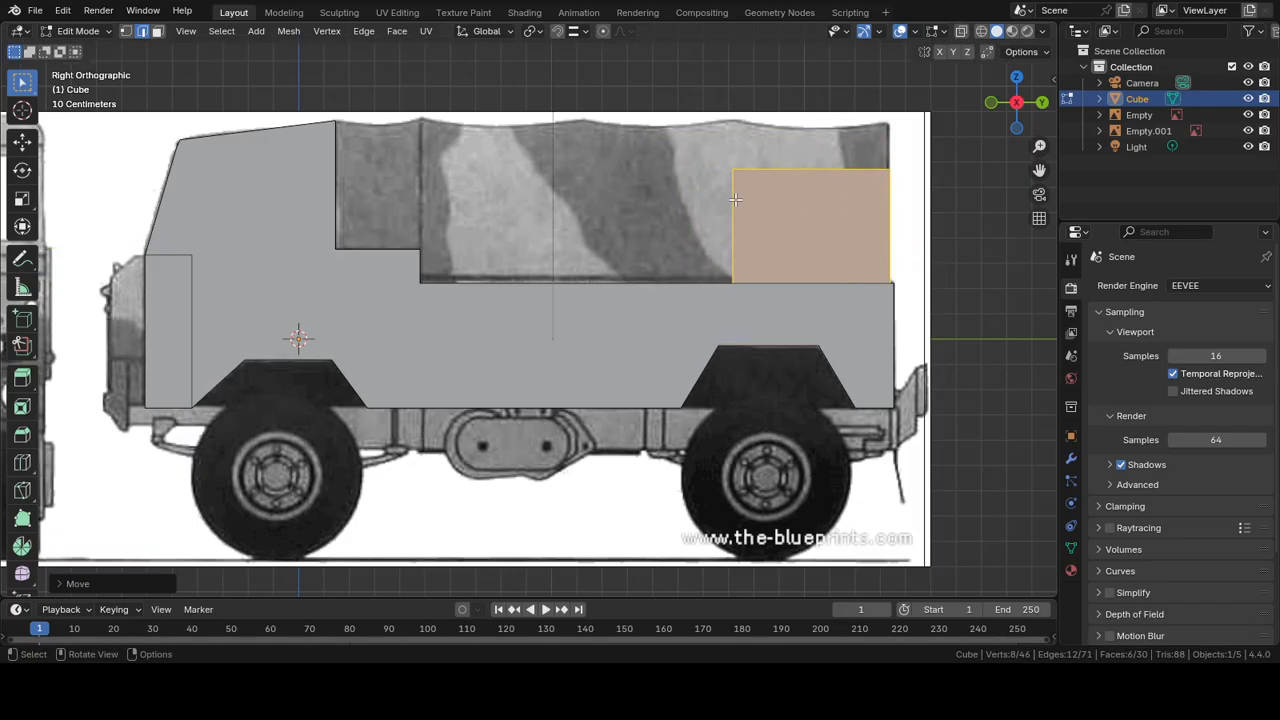
# Step: Widen the cube along X in the top view until it spans almost the full width of the cargo bed
pyautogui.press('KP_7')
pyautogui.scroll(-3, 739, 200)
pyautogui.scroll(3, 667, 139)
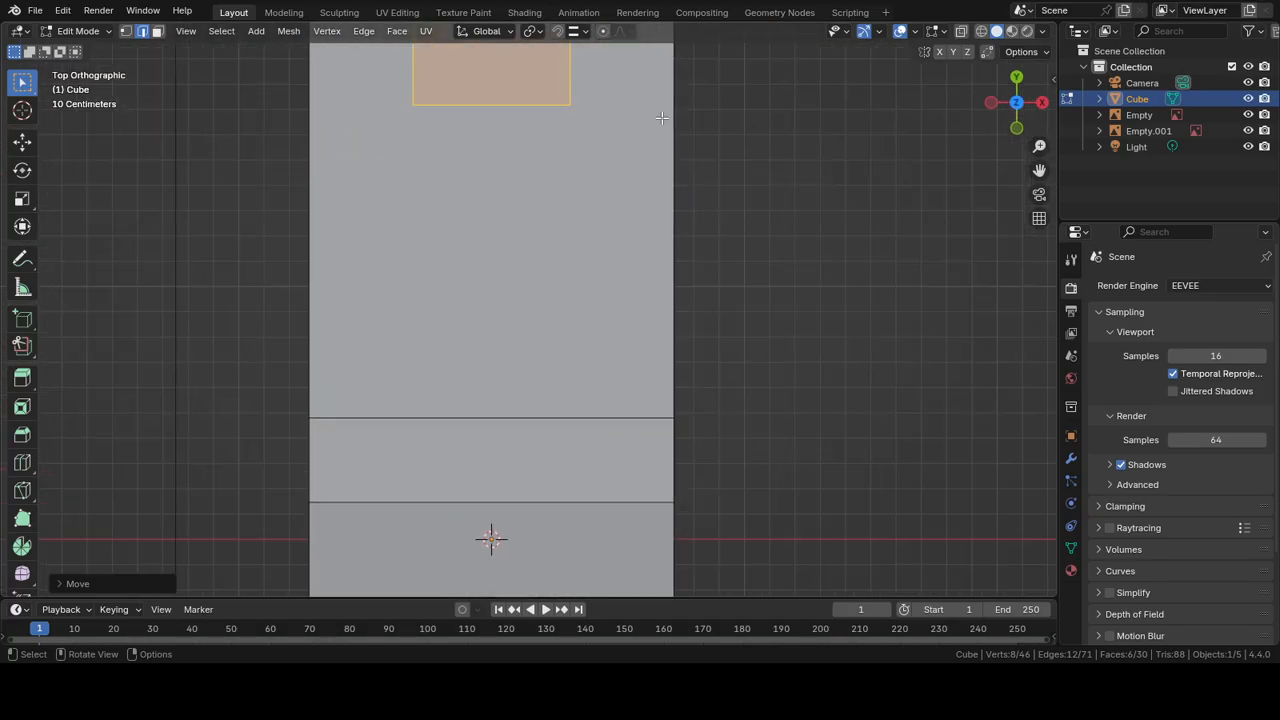
pyautogui.keyDown('shift'); pyautogui.moveTo(674, 121); pyautogui.dragTo(716, 336, button='middle'); pyautogui.keyUp('shift')
pyautogui.press('s')
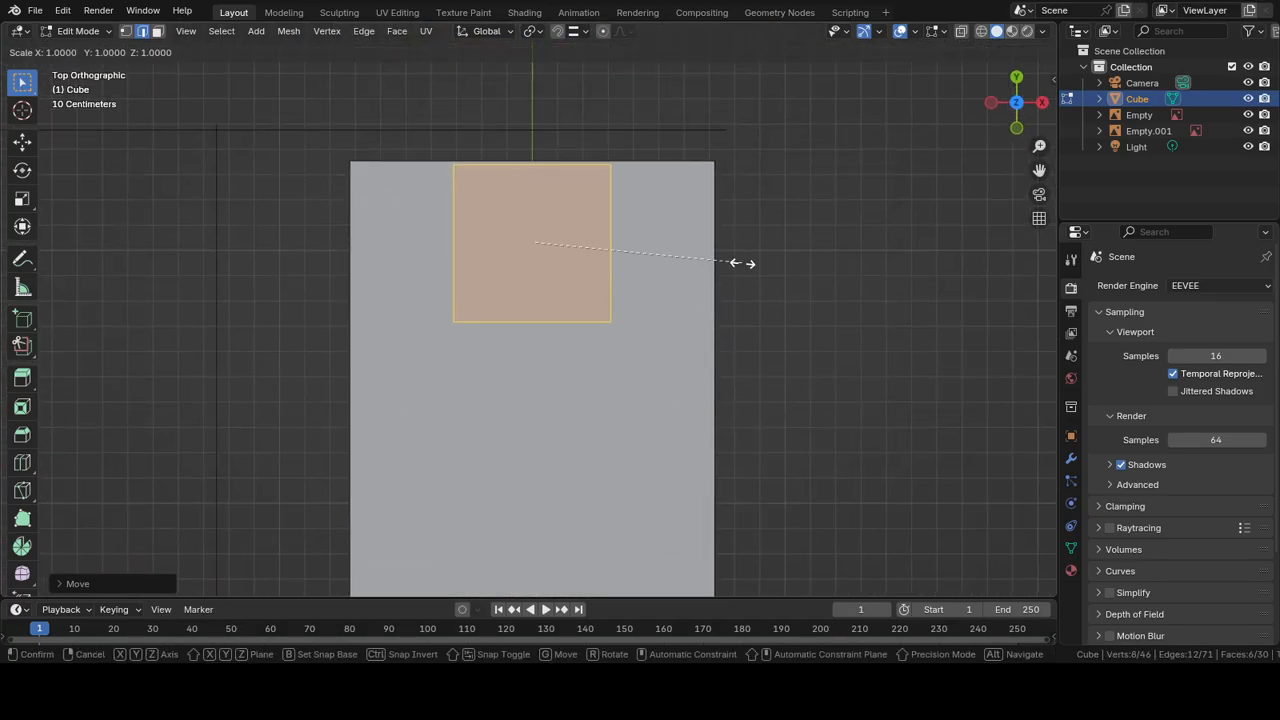
pyautogui.press('x')
pyautogui.click(899, 248)
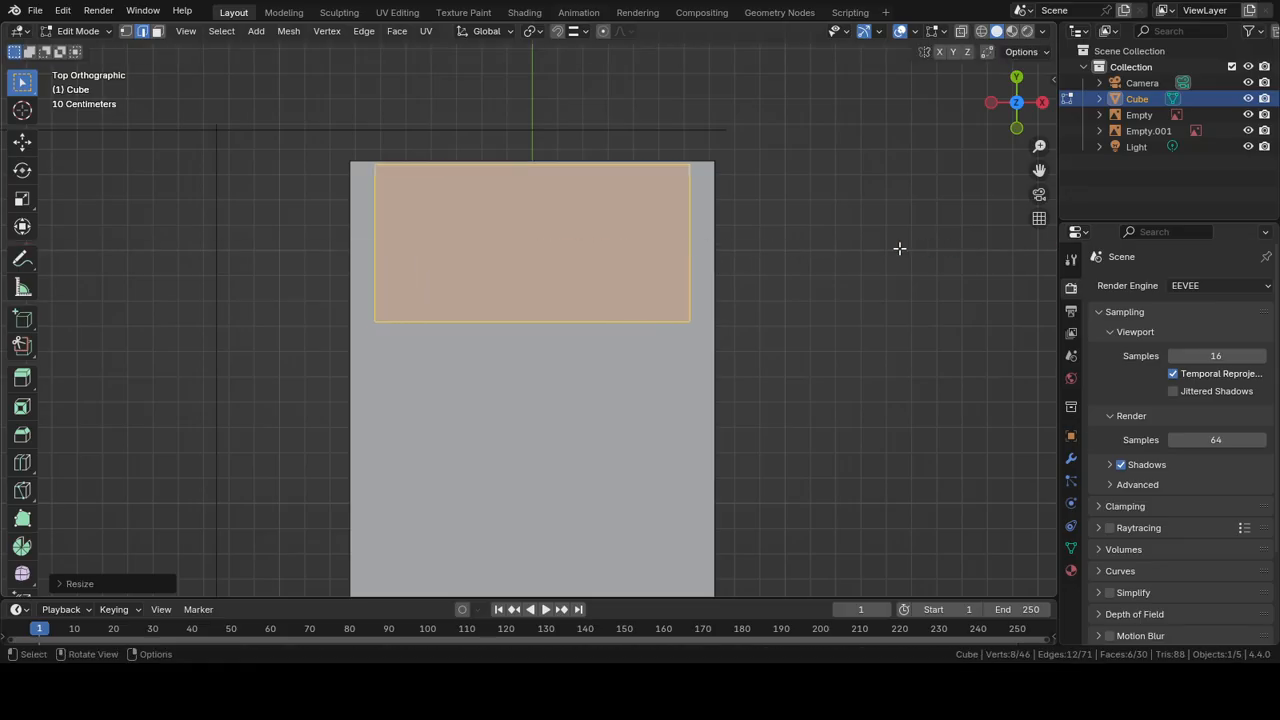
pyautogui.press('g')
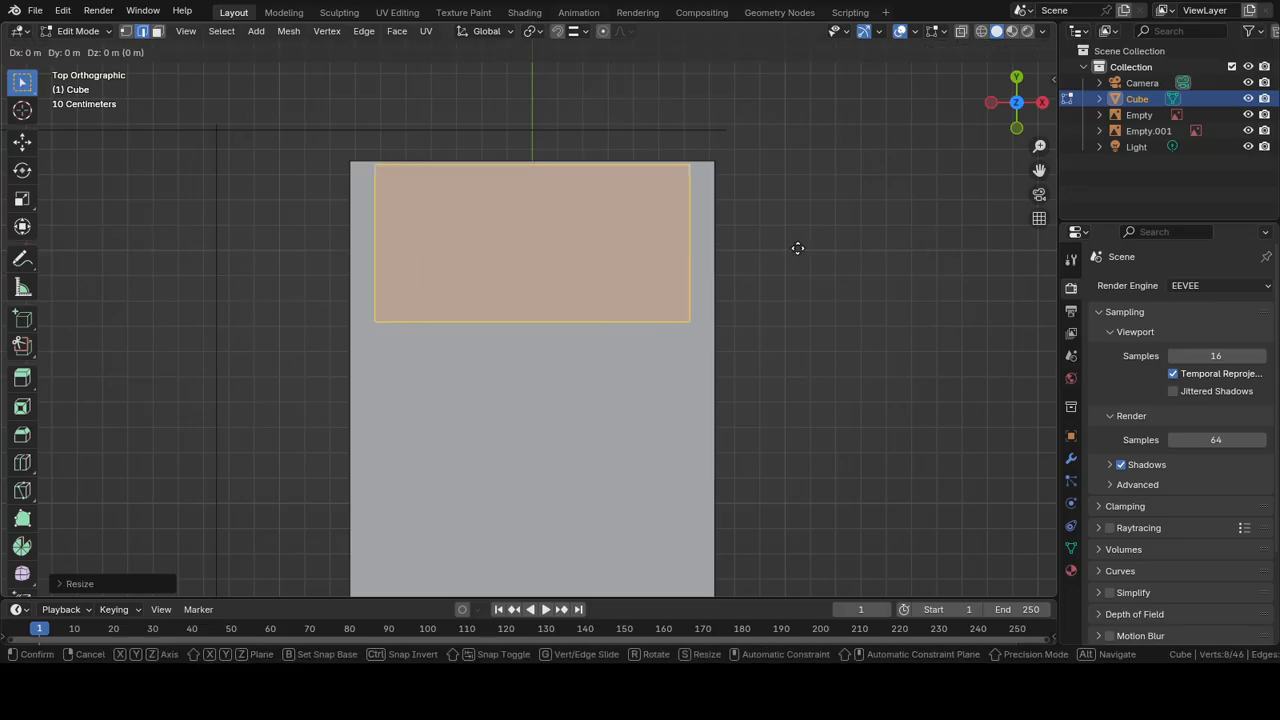
pyautogui.press('s')
pyautogui.press('x')
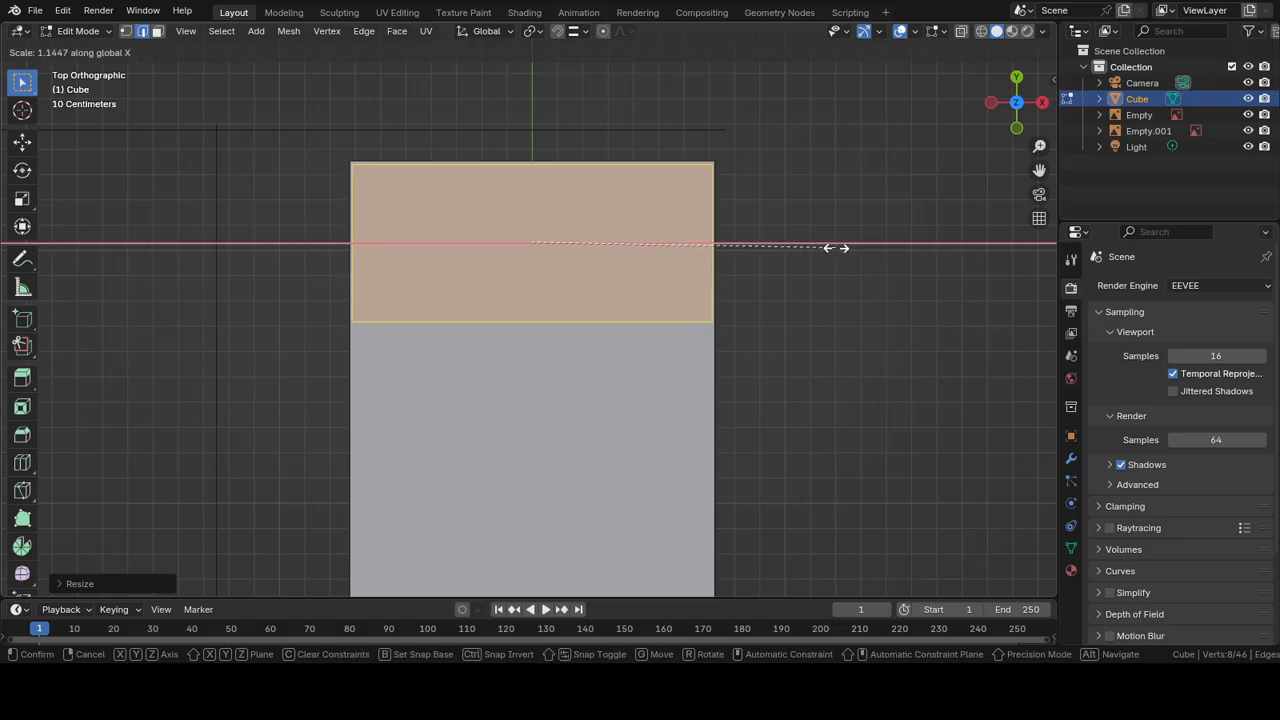
pyautogui.click(833, 248)
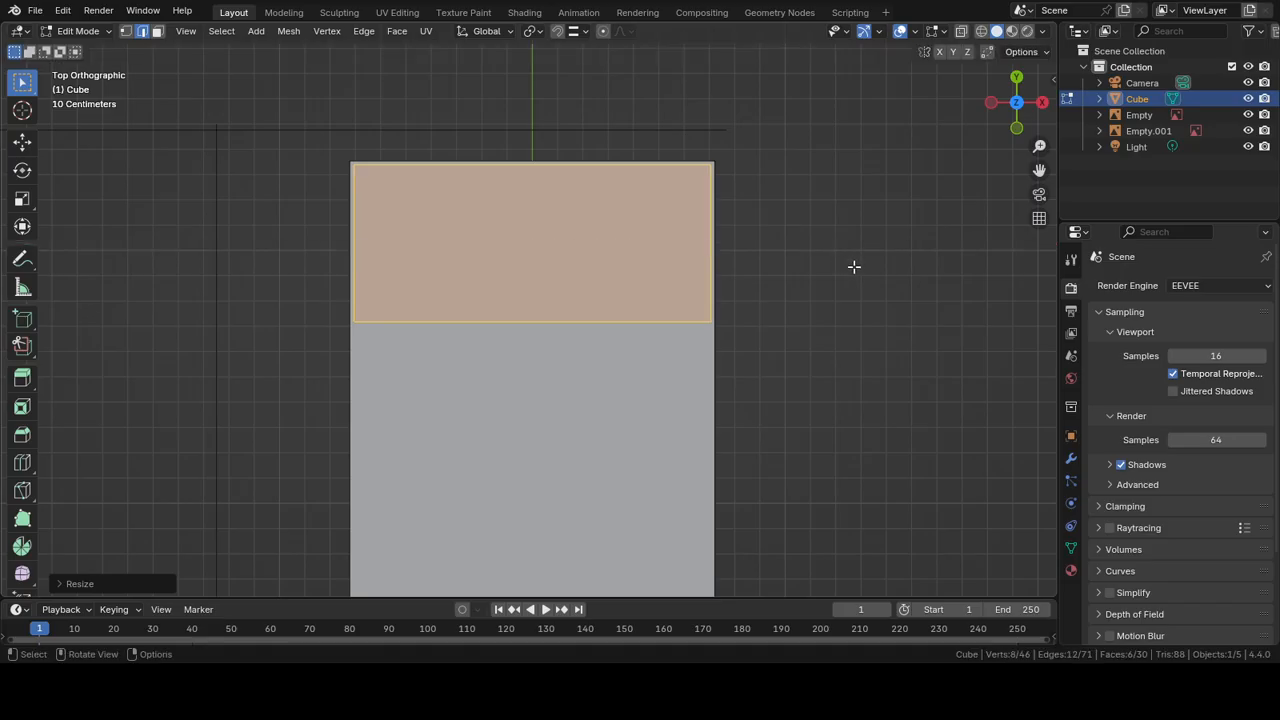
pyautogui.moveTo(854, 267); pyautogui.dragTo(700, 124, button='middle')
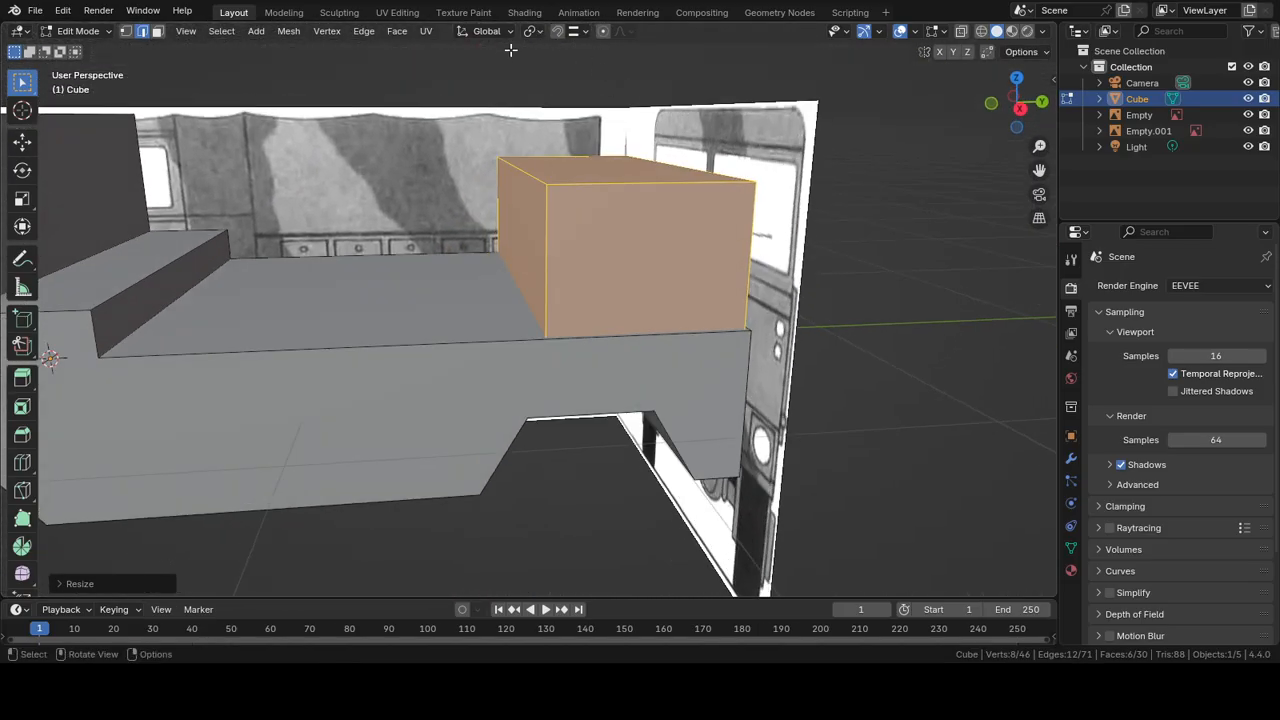
pyautogui.press('KP_3')
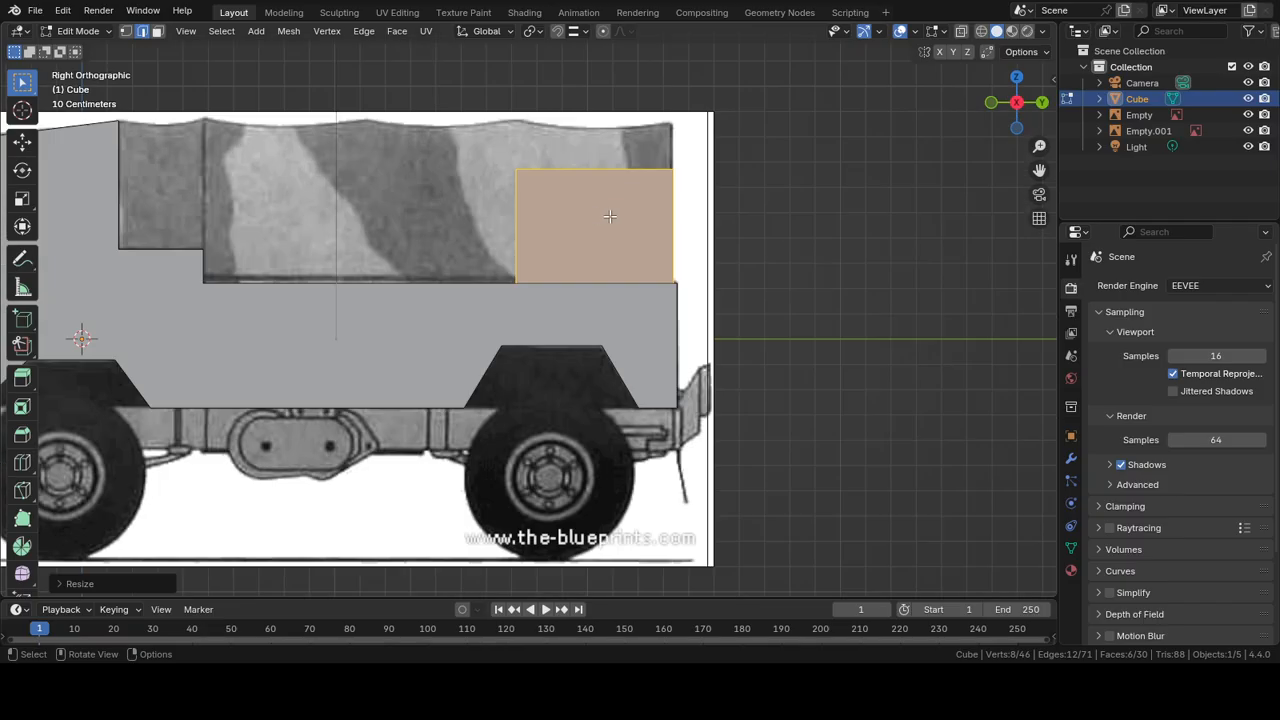
# Step: Raise the cube about 0.16 m along Z to meet the top of the canvas cover in the blueprint
pyautogui.press('g')
pyautogui.press('z')
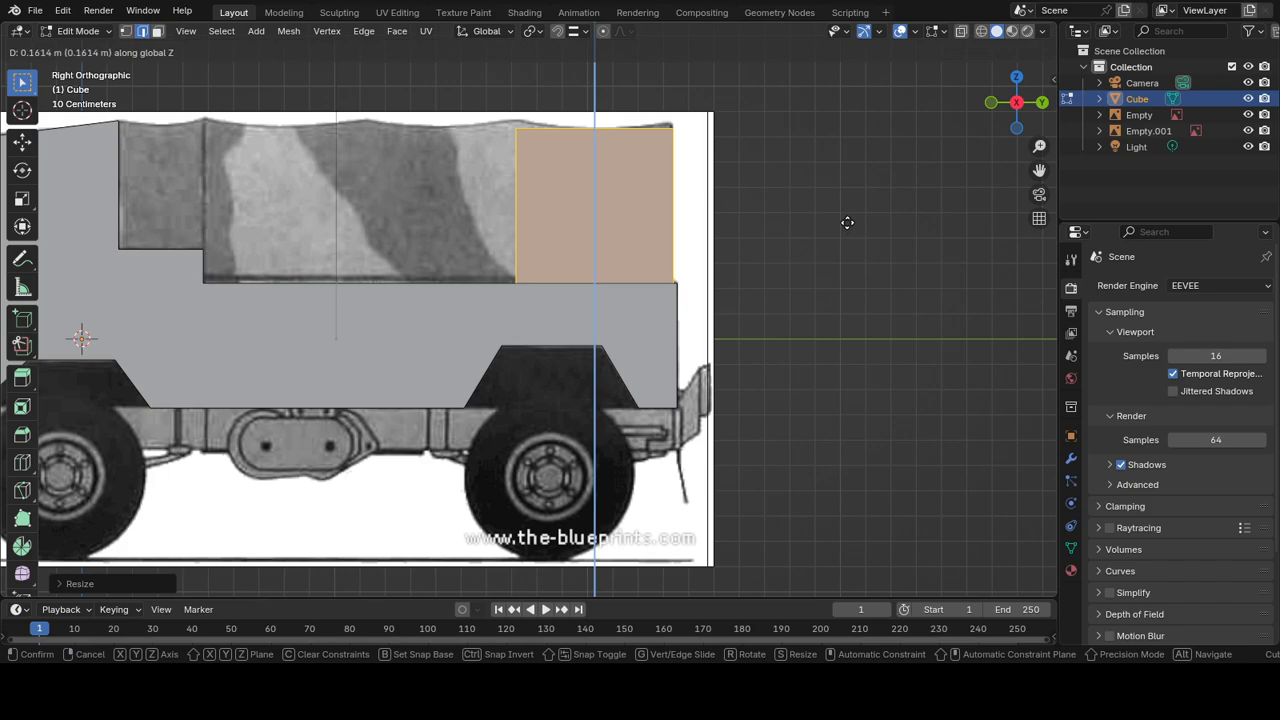
pyautogui.click(847, 222)
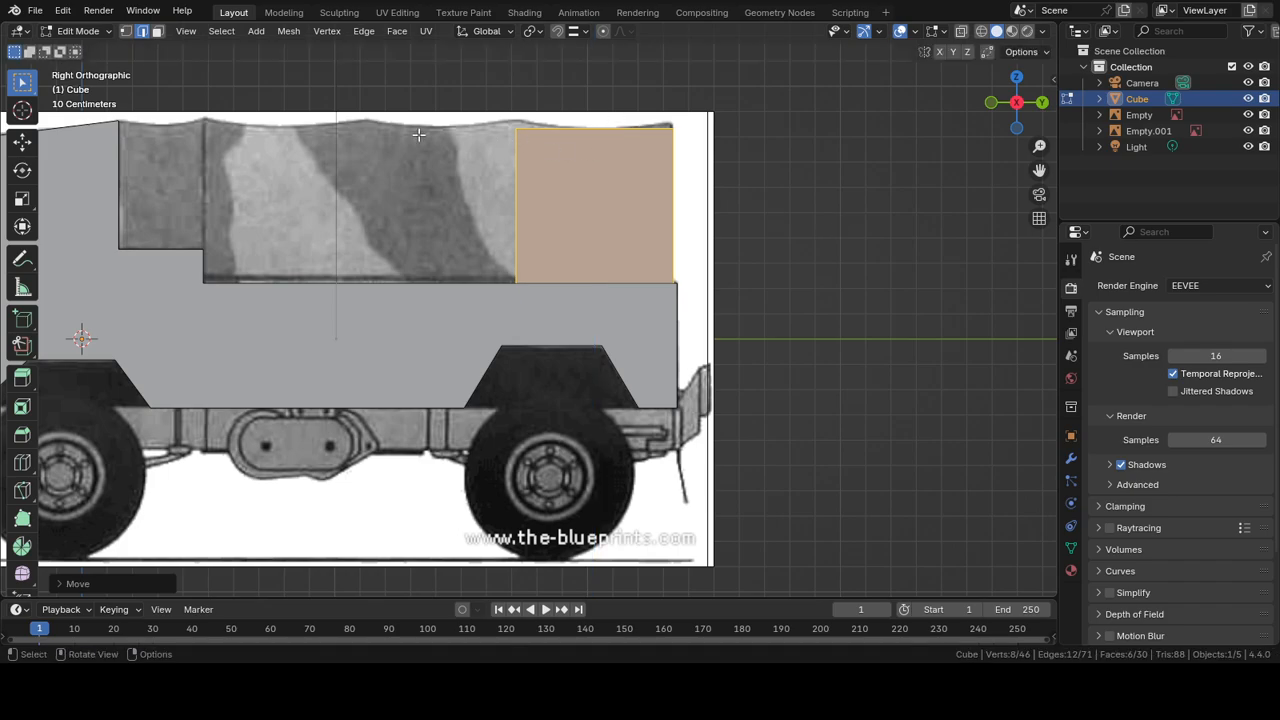
# Step: Move the cube's front face about 1.24 m along negative Y to the front edge of the rear canvas section
pyautogui.moveTo(494, 163); pyautogui.dragTo(571, 183, button='middle')
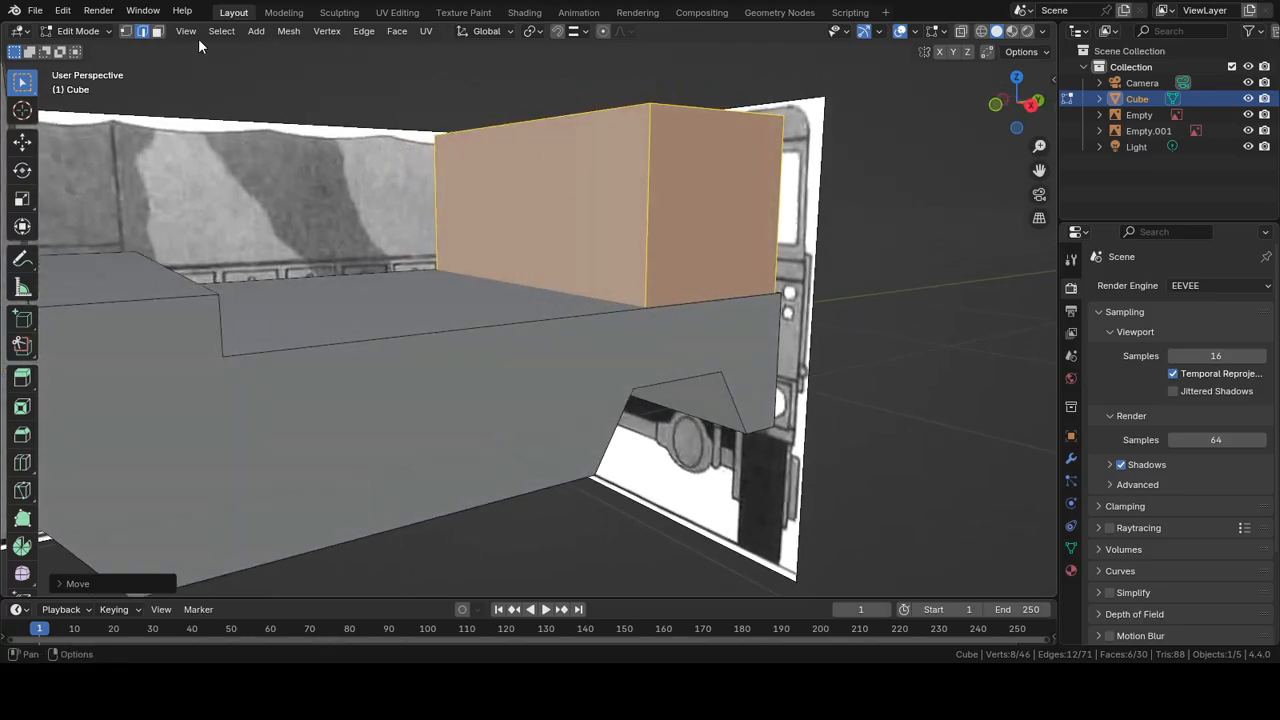
pyautogui.click(157, 31)
pyautogui.click(621, 218)
pyautogui.press('KP_3')
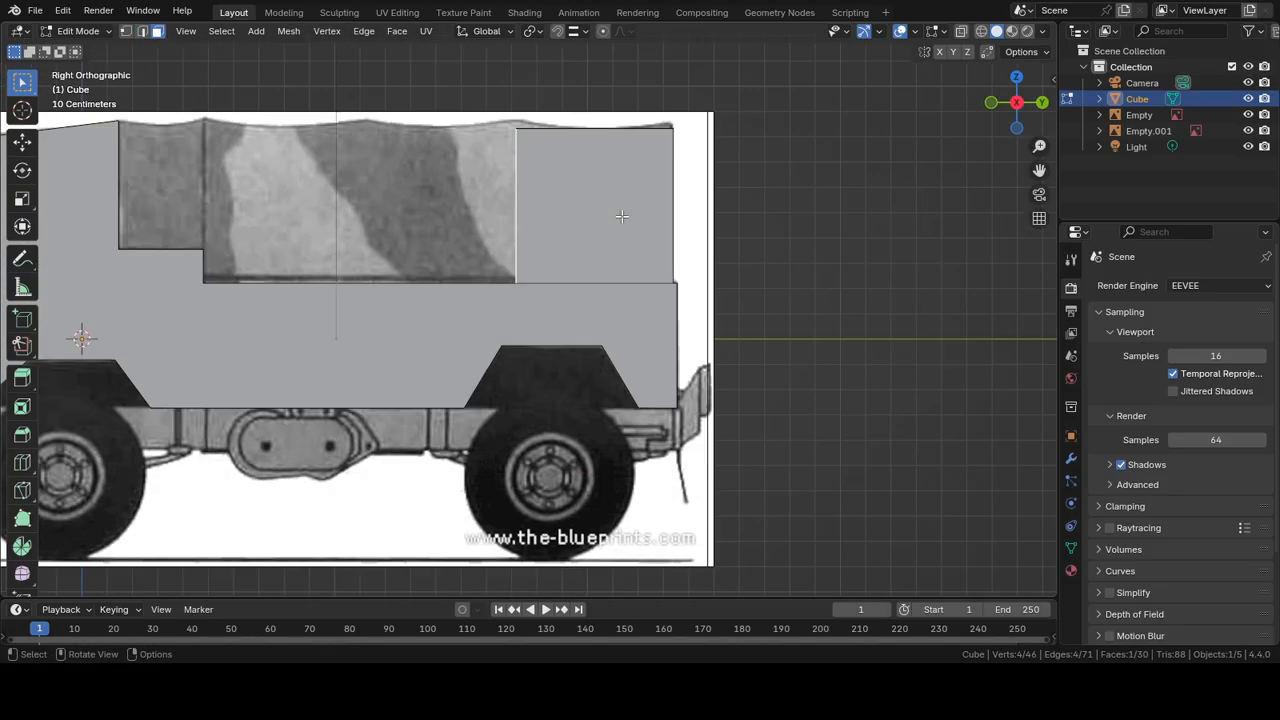
pyautogui.press('g')
pyautogui.press('y')
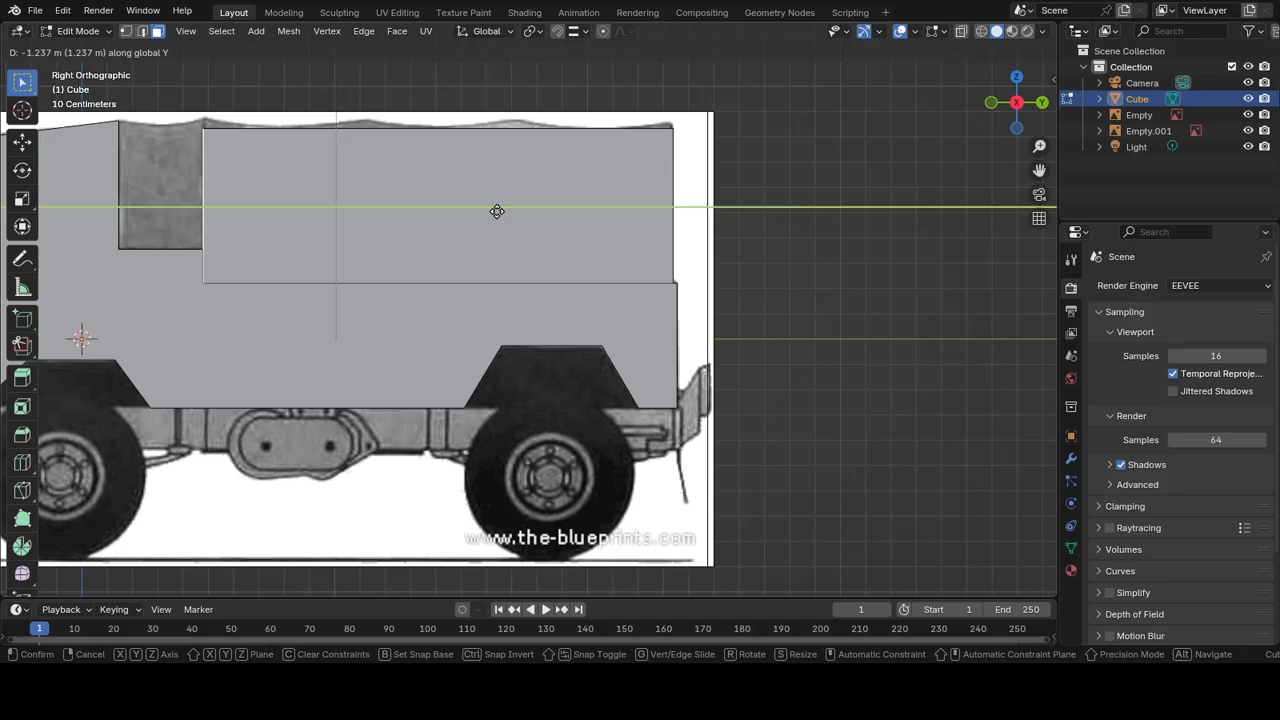
pyautogui.click(497, 211)
# Step: Select all linked geometry of the cover box and duplicate it about 0.34 m along negative Y
pyautogui.moveTo(406, 200); pyautogui.dragTo(703, 240, button='middle')
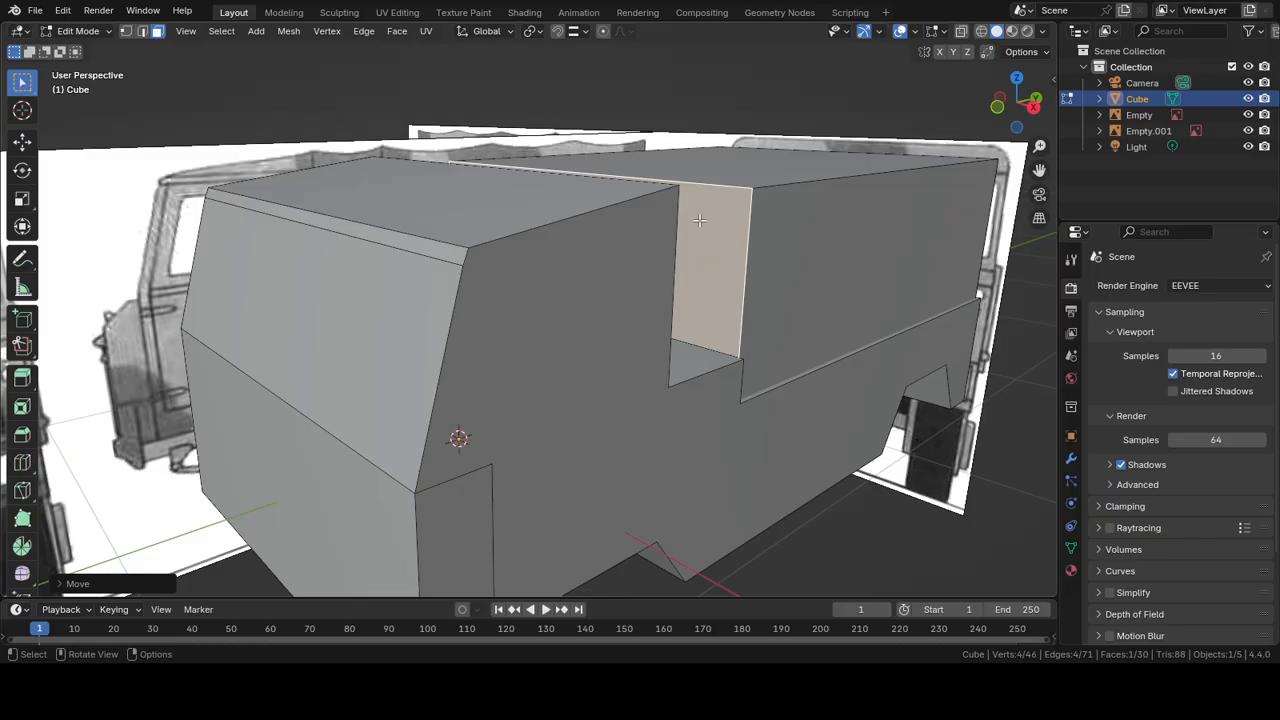
pyautogui.press('KP_3')
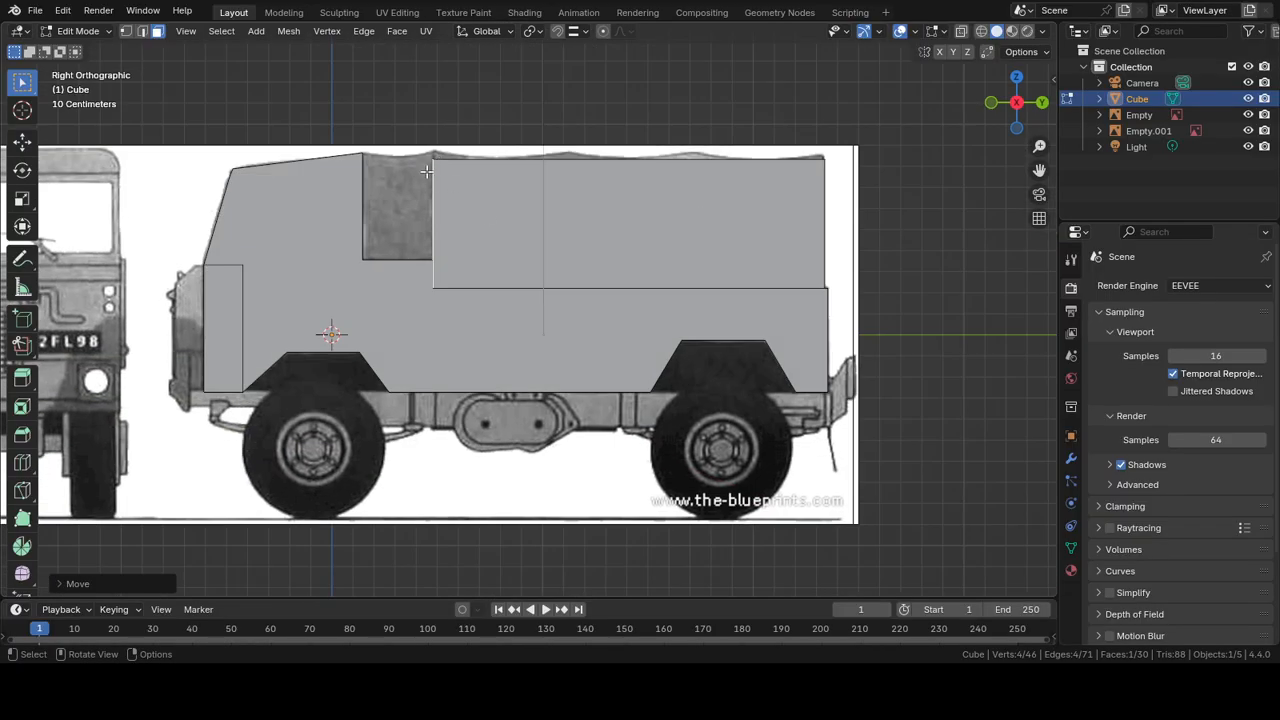
pyautogui.moveTo(416, 178); pyautogui.dragTo(463, 203, button='middle')
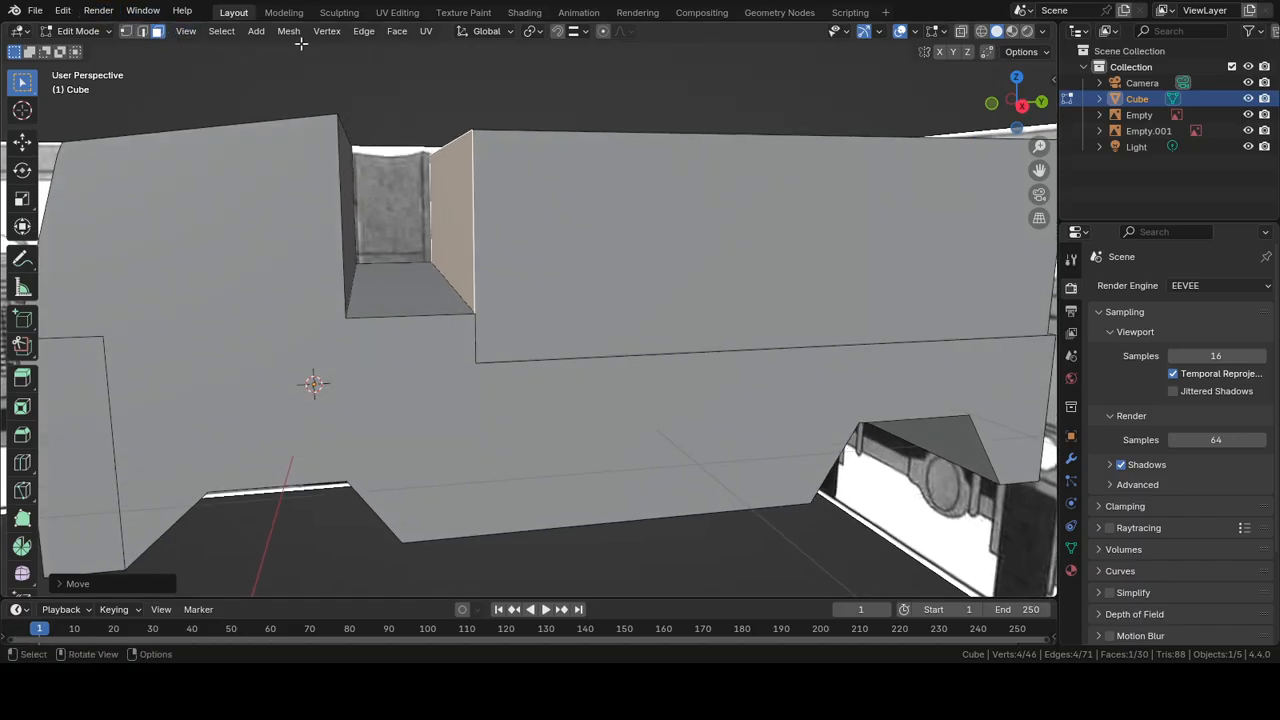
pyautogui.click(220, 31)
pyautogui.moveTo(298, 261)
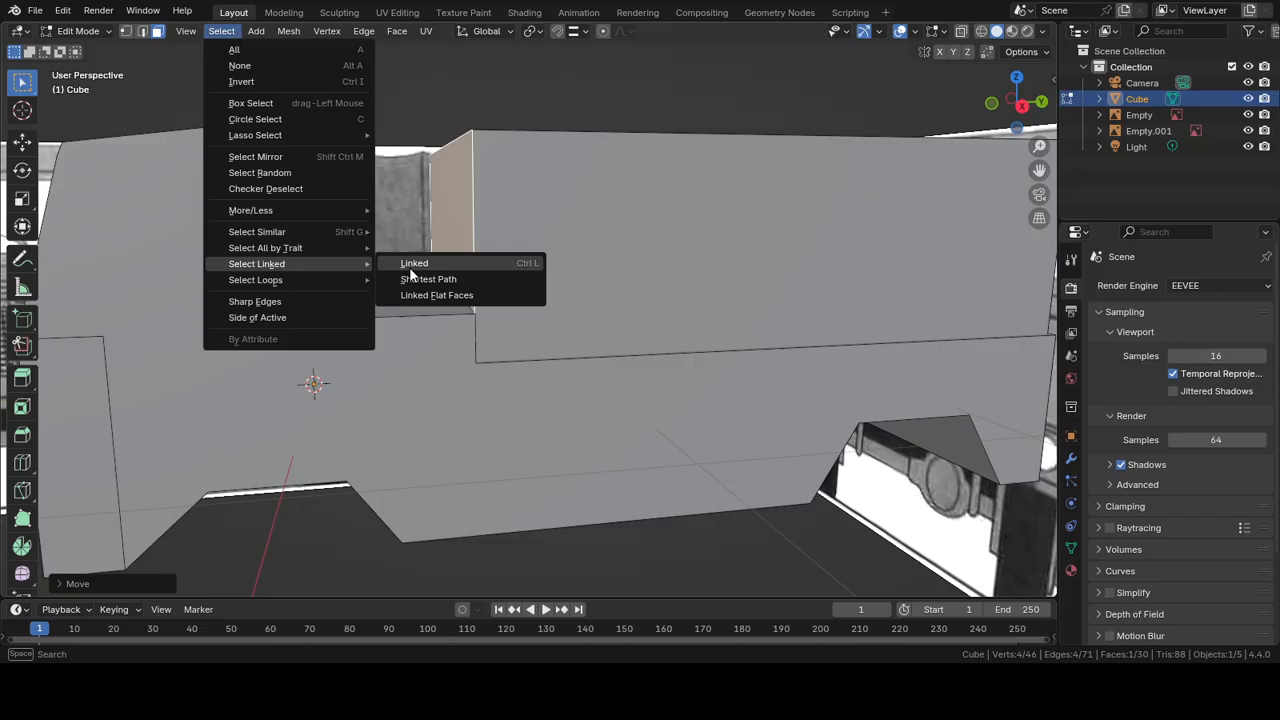
pyautogui.click(413, 264)
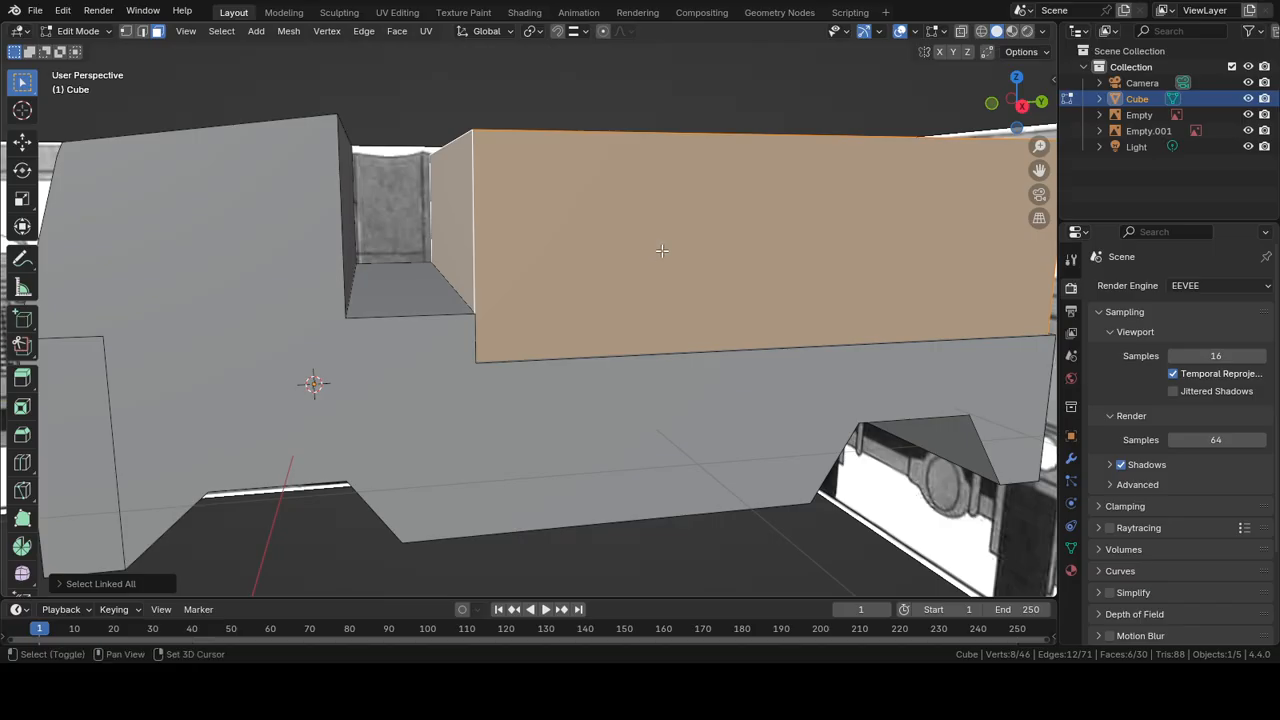
pyautogui.hotkey('shift', 'd')
pyautogui.press('y')
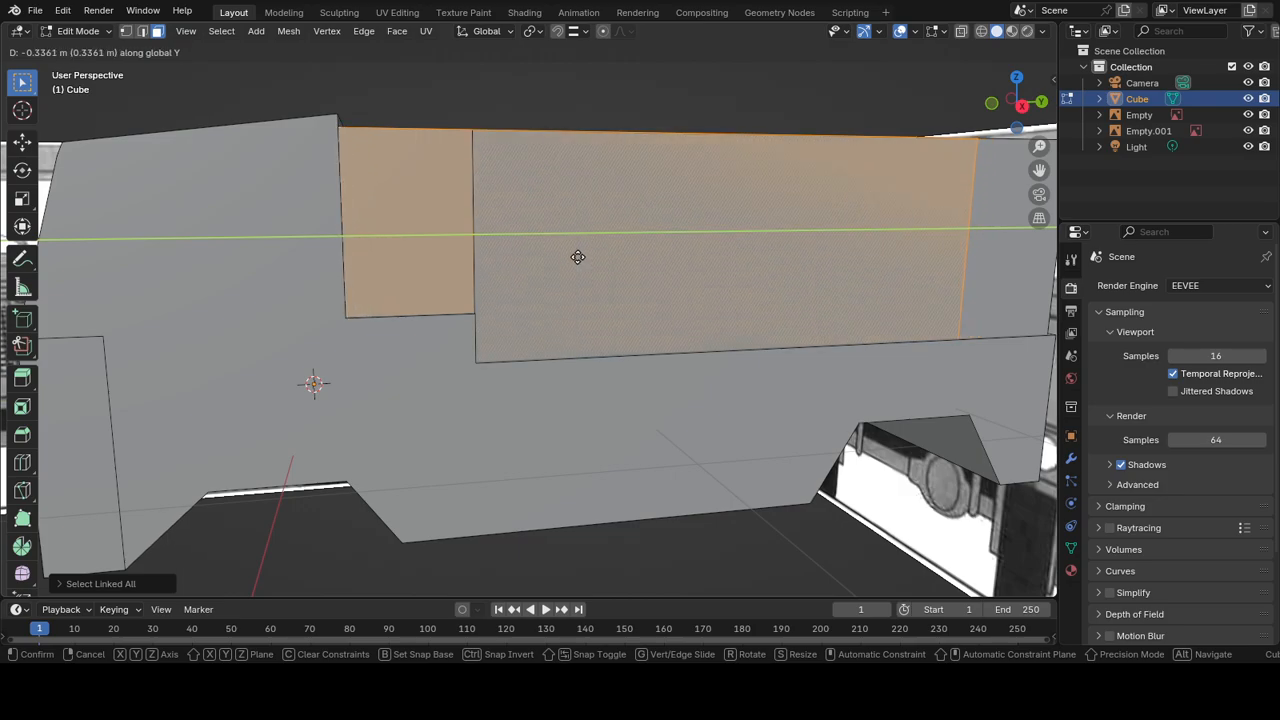
pyautogui.click(578, 257)
# Step: Scale the duplicated box down along Y and Z into a small block
pyautogui.press('s')
pyautogui.press('y')
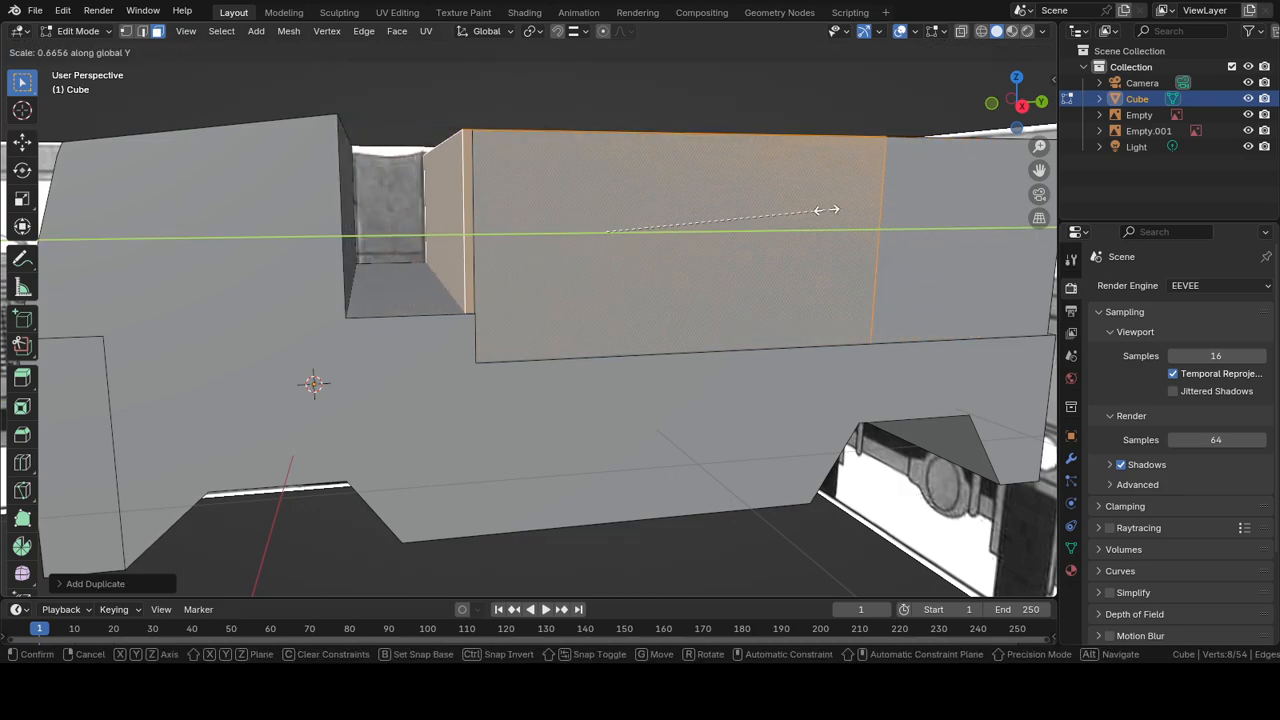
pyautogui.click(651, 223)
pyautogui.press('s')
pyautogui.press('z')
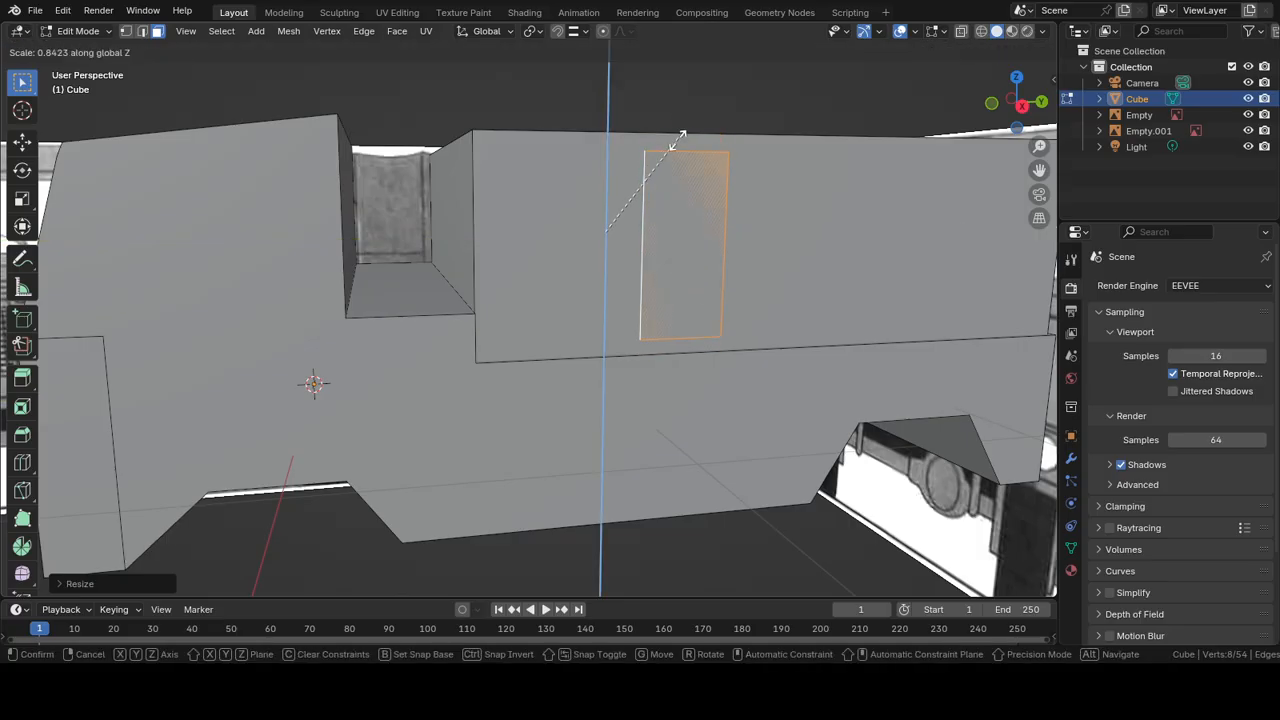
pyautogui.click(668, 170)
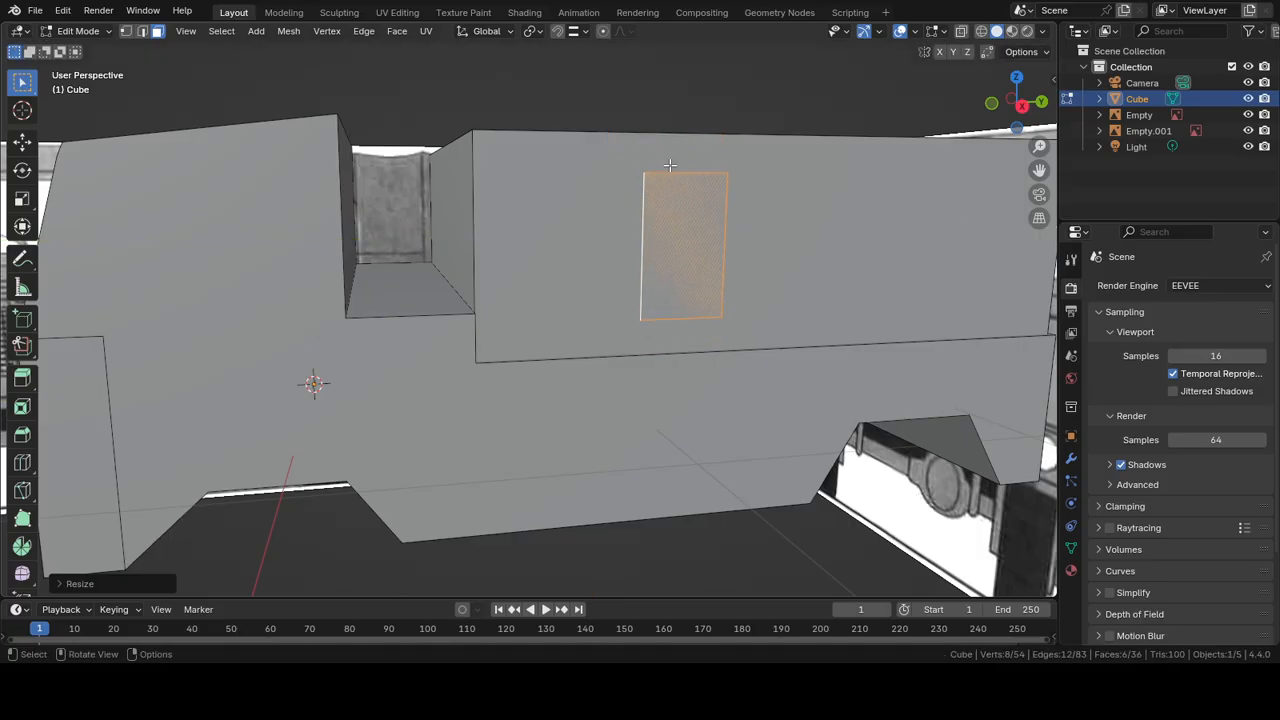
# Step: Move the small block along Y and Z into the gap between the cab and the cover box in the right view
pyautogui.press('KP_3')
pyautogui.press('g')
pyautogui.press('y')
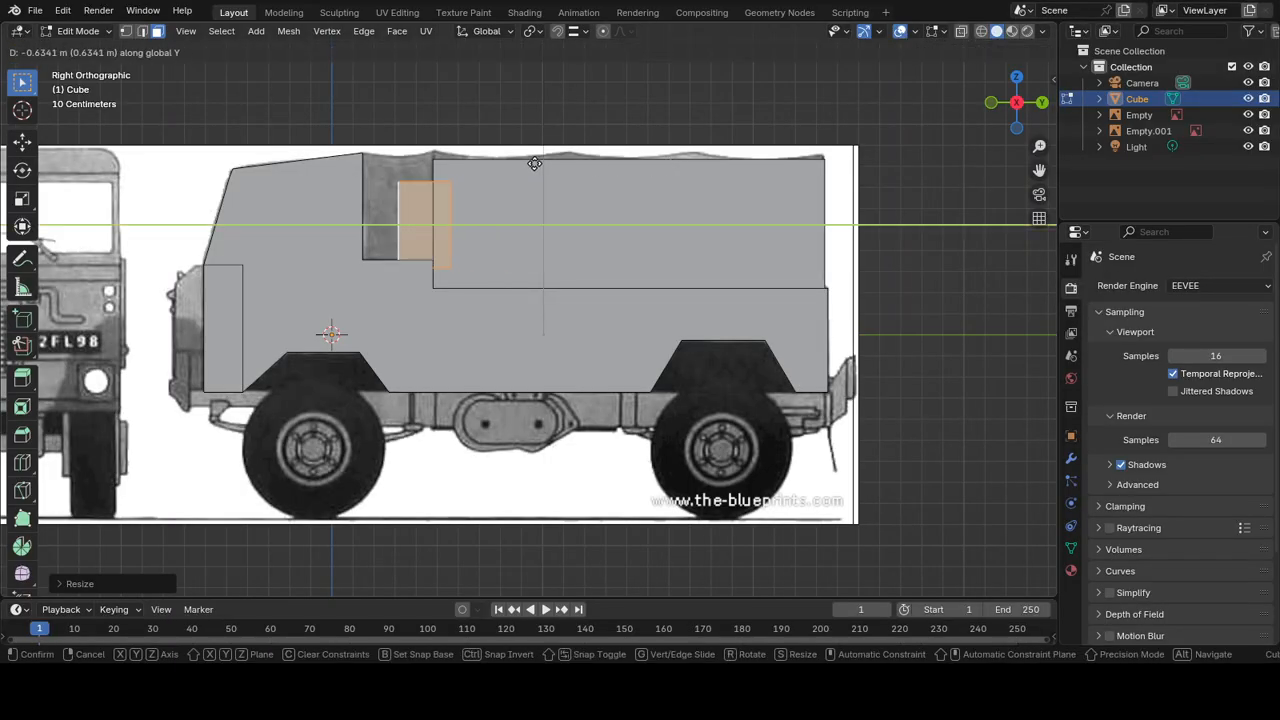
pyautogui.click(512, 157)
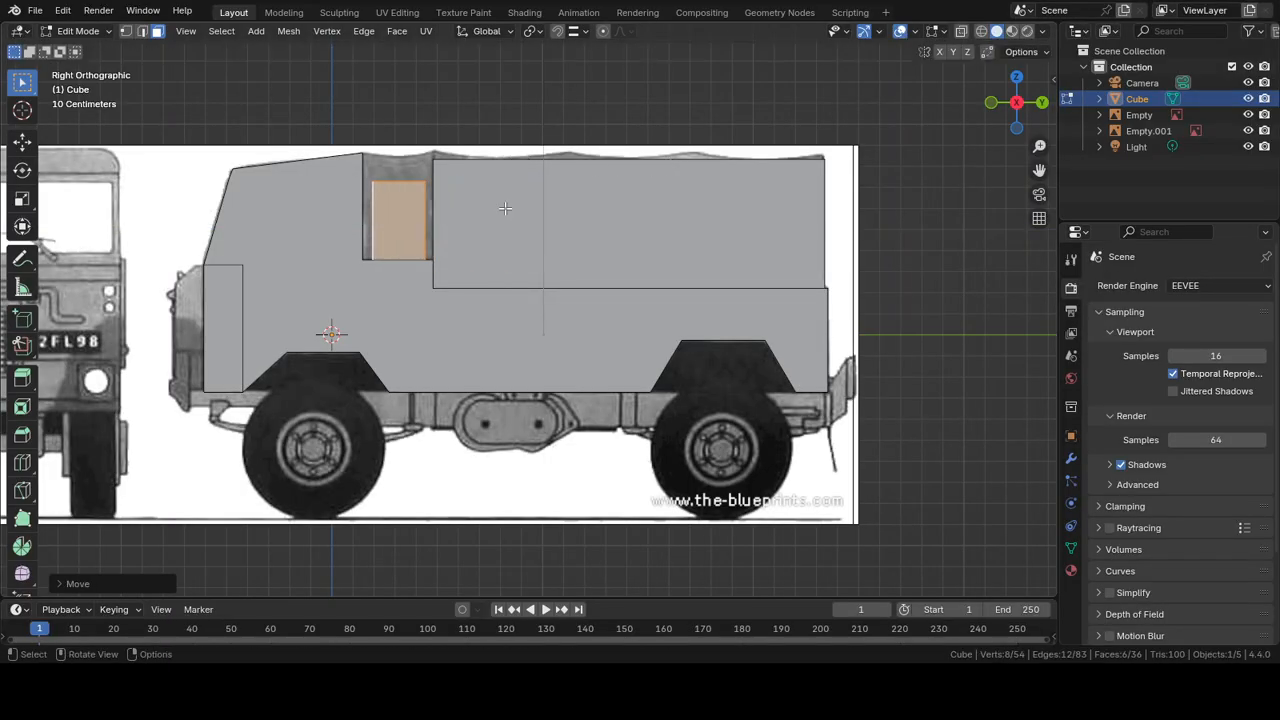
pyautogui.press('g')
pyautogui.press('z')
pyautogui.click(516, 192)
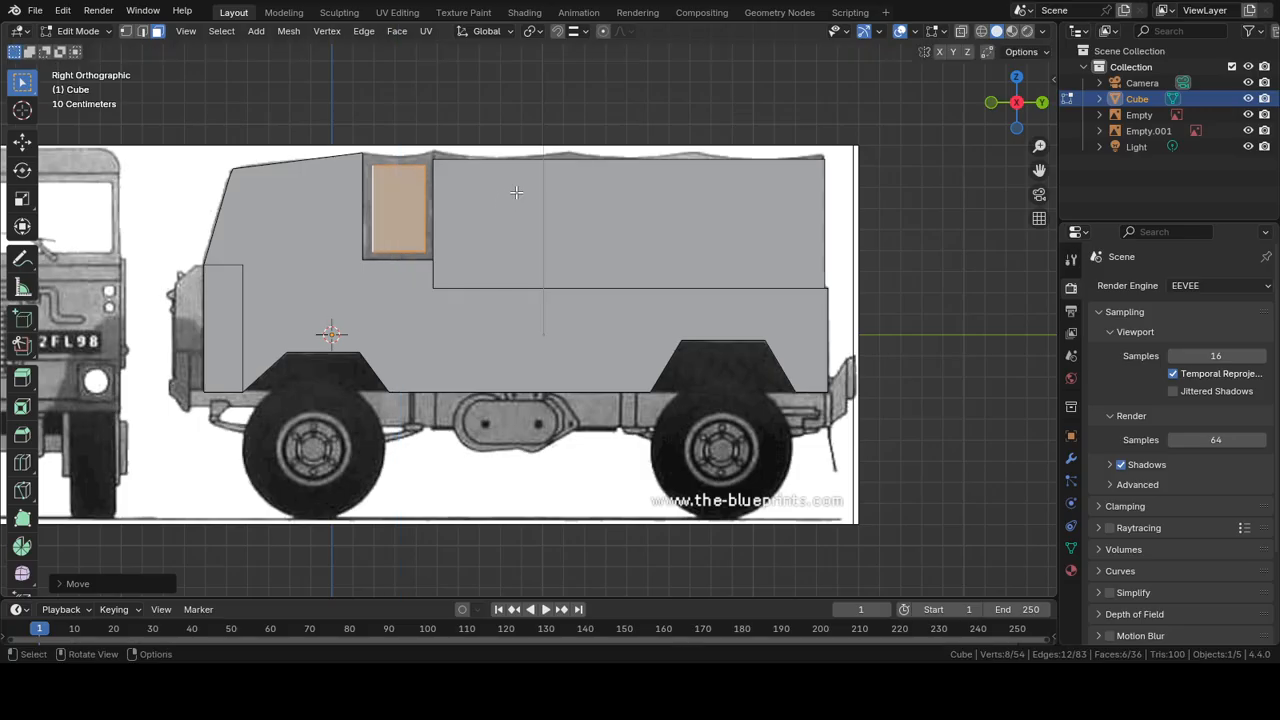
# Step: Scale the block up uniformly to about 1.13 and stretch it along Y to fill the gap behind the cab
pyautogui.press('s')
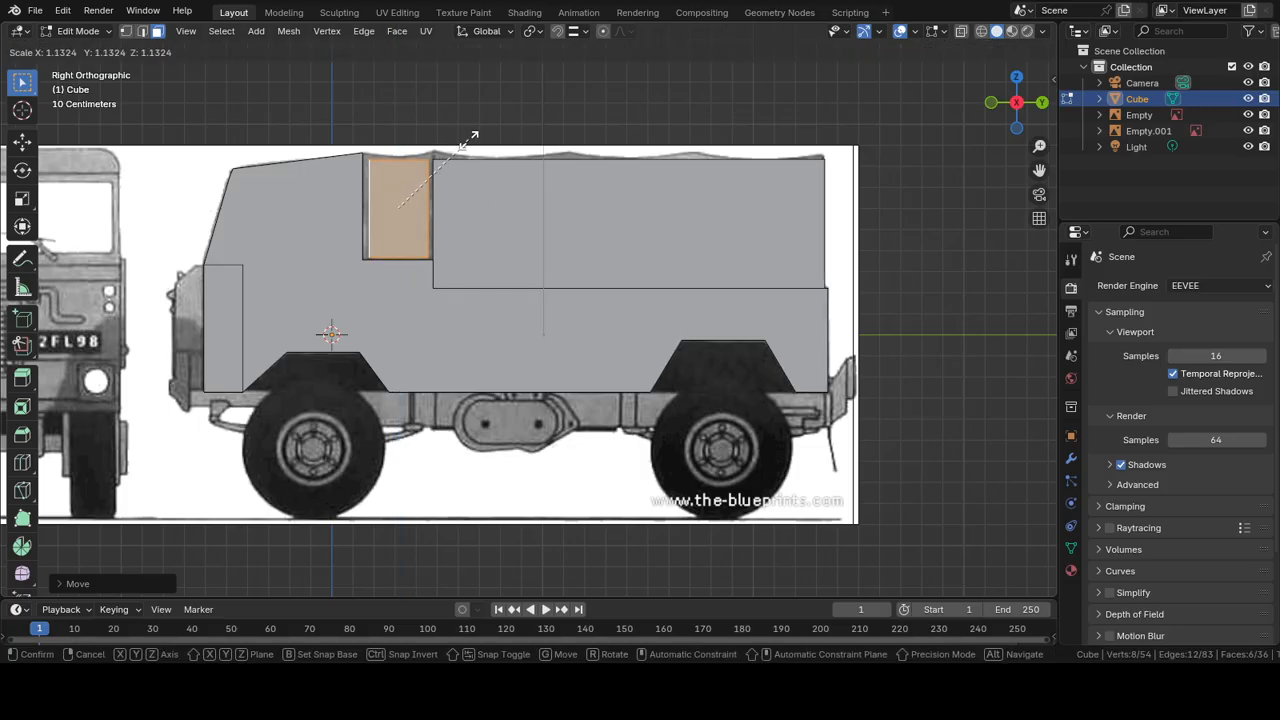
pyautogui.click(466, 138)
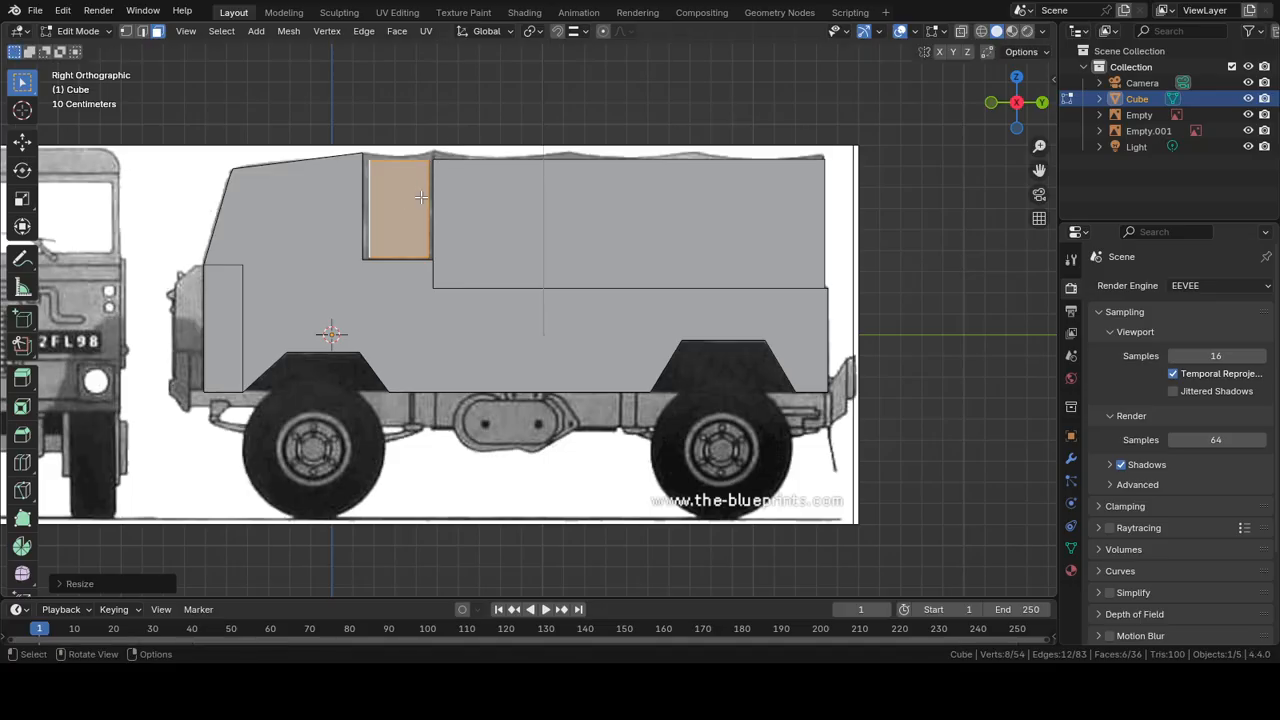
pyautogui.press('s')
pyautogui.press('y')
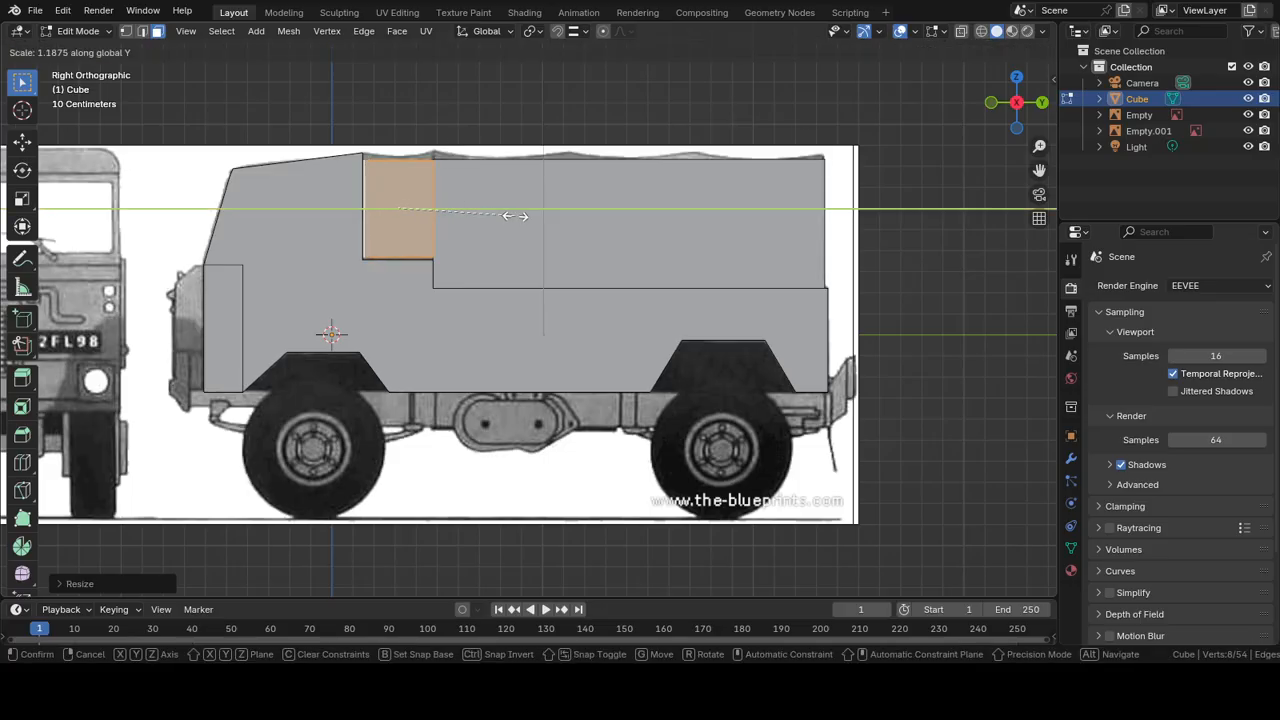
pyautogui.click(521, 212)
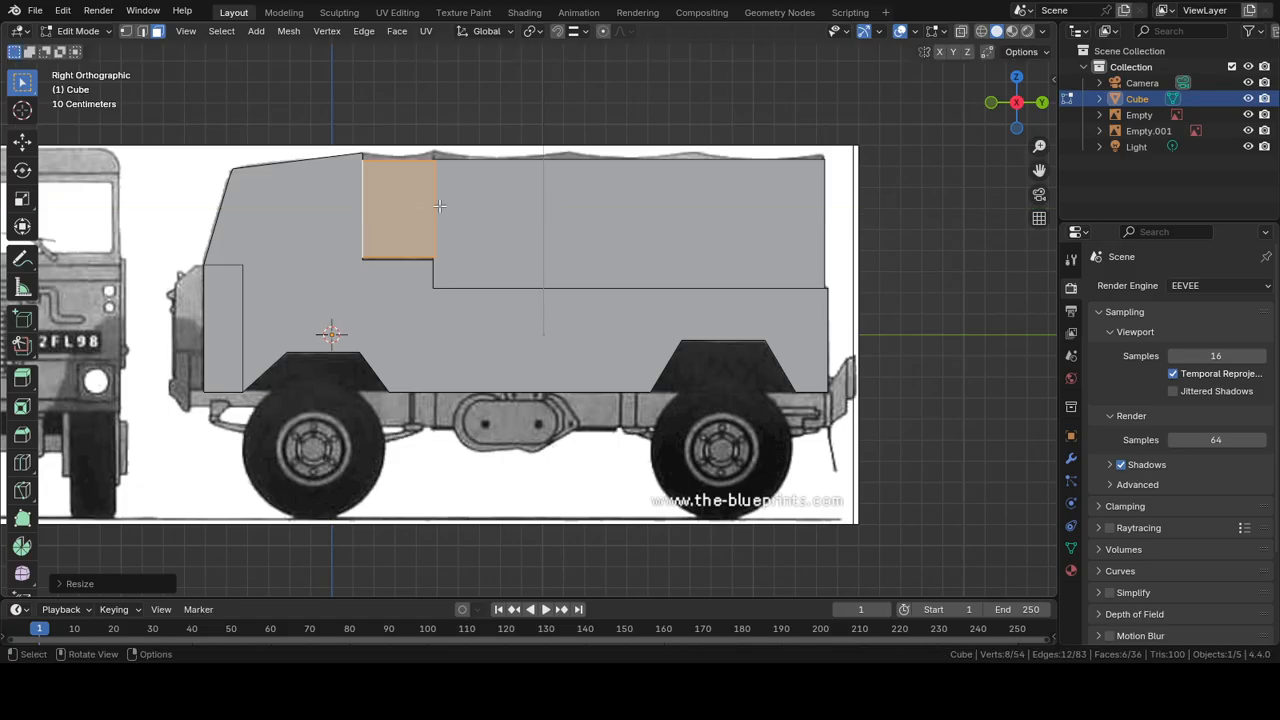
pyautogui.scroll(2, 435, 194)
pyautogui.moveTo(458, 181); pyautogui.dragTo(552, 247, button='middle')
pyautogui.scroll(-4, 531, 206)
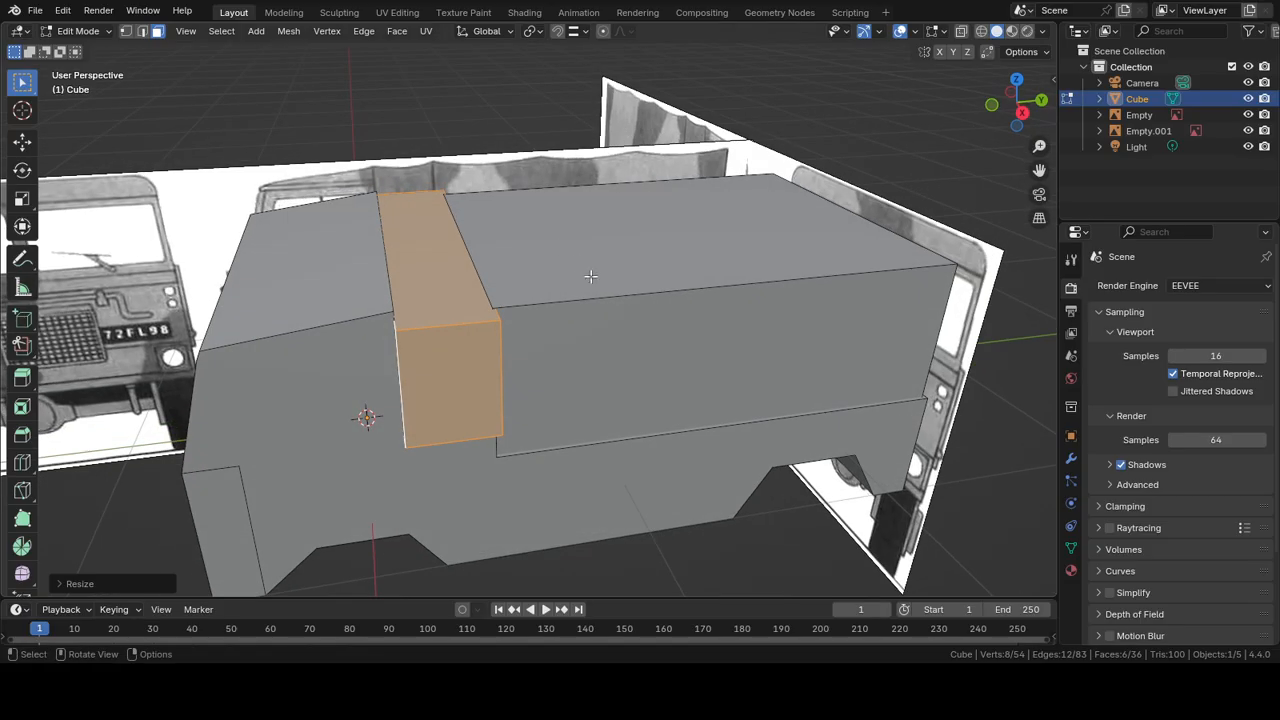
# Step: Undo the duplicated block together with its scaling and moves
pyautogui.hotkey('ctrl', 'z')
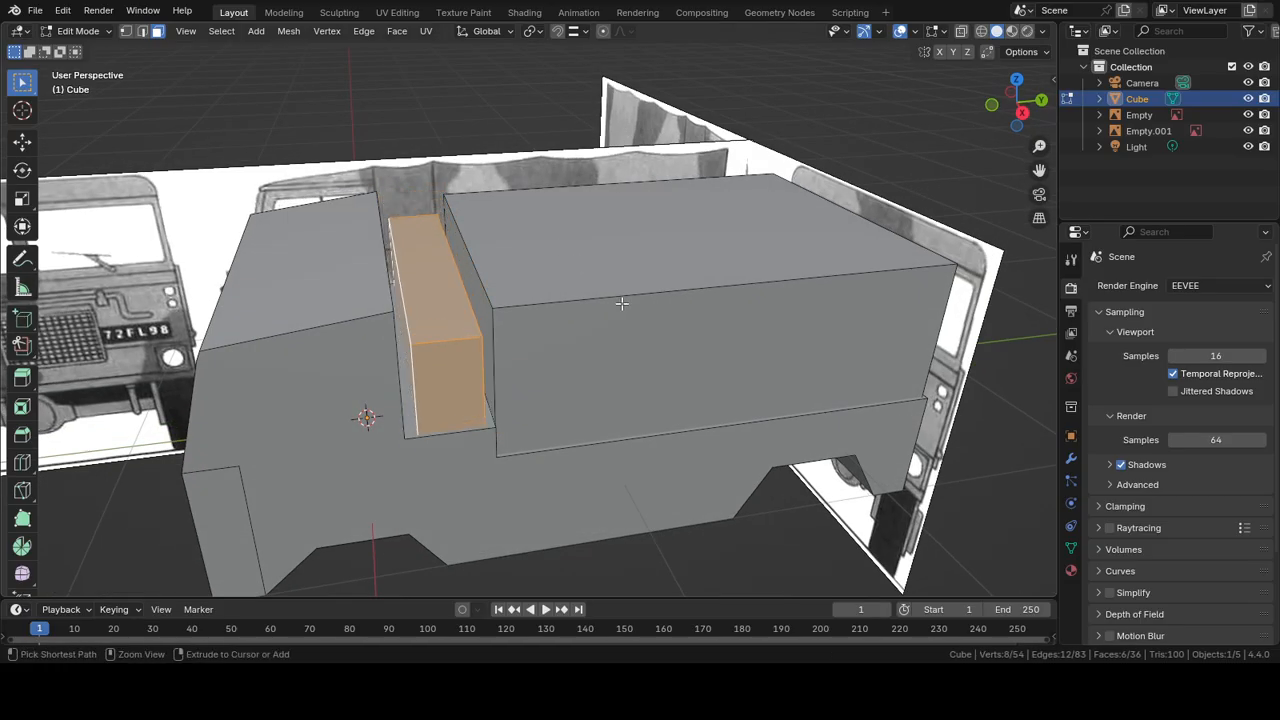
pyautogui.hotkey('ctrl', 'z')
pyautogui.hotkey('ctrl', 'z')
pyautogui.hotkey('ctrl', 'z')
pyautogui.hotkey('ctrl', 'z')
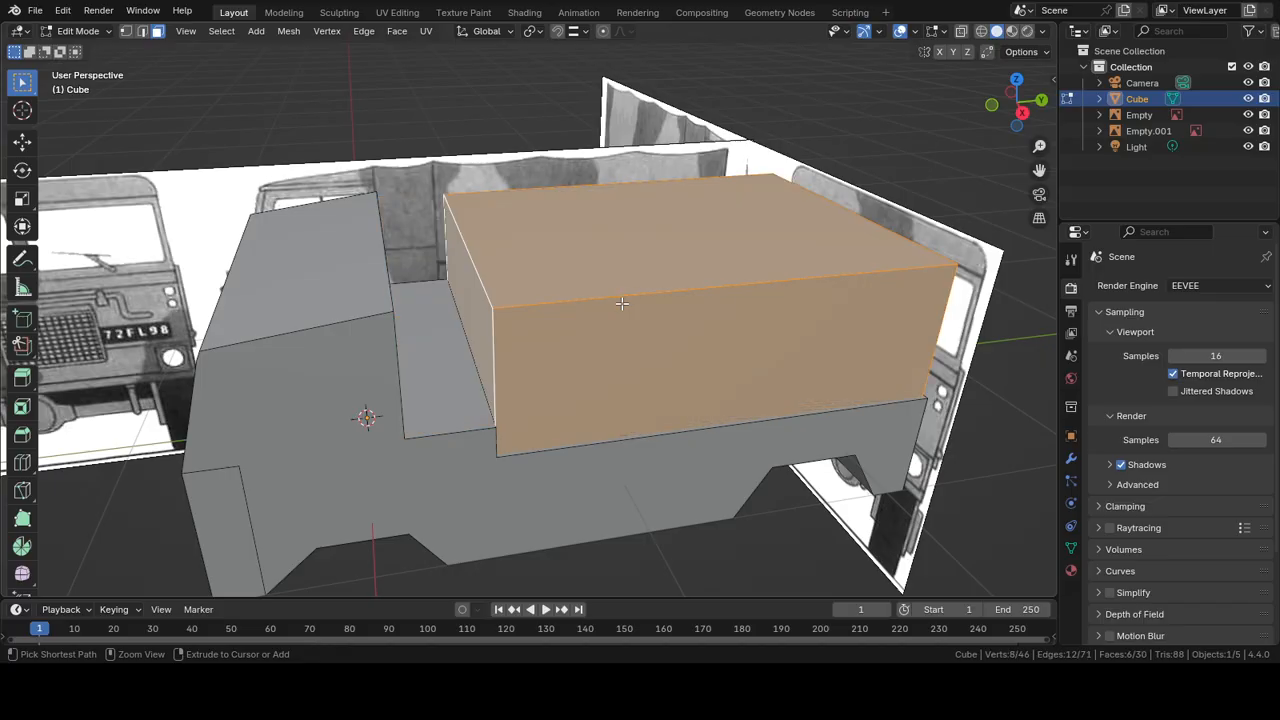
# Step: Subdivide the two vertical edges of the cover box's front face
pyautogui.moveTo(517, 299); pyautogui.dragTo(545, 262, button='middle')
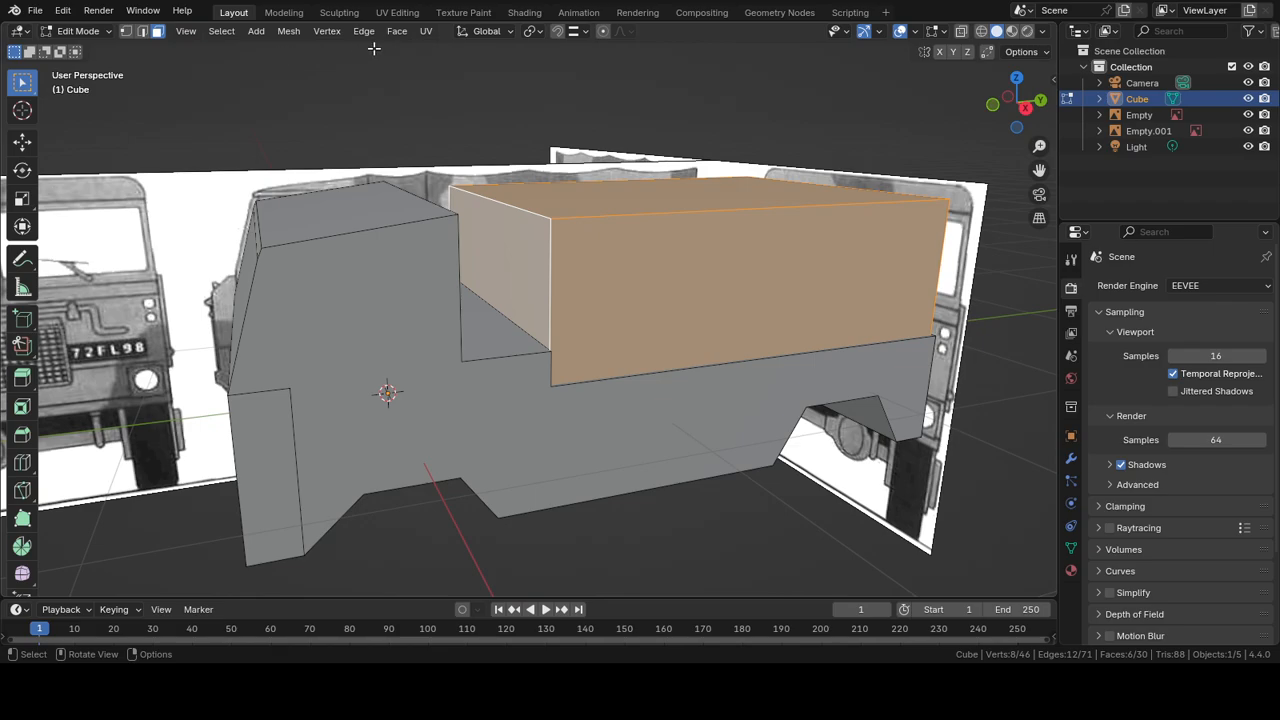
pyautogui.click(142, 31)
pyautogui.click(548, 267)
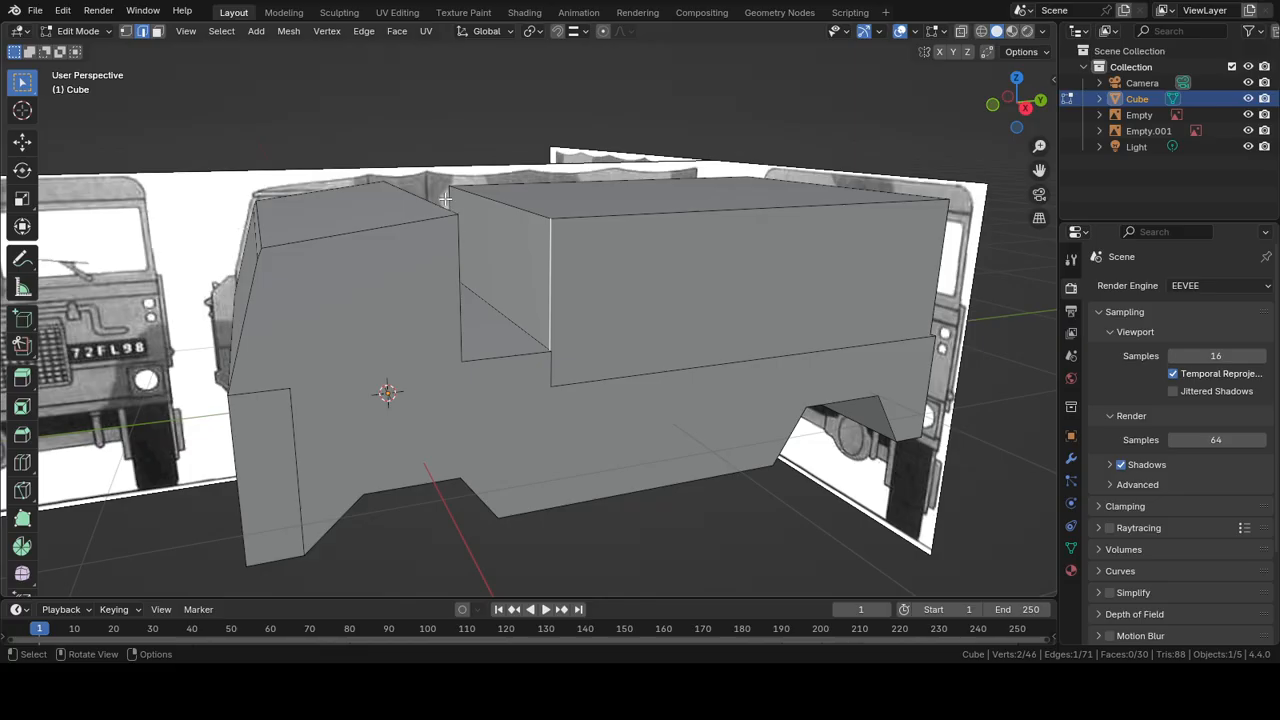
pyautogui.keyDown('shift'); pyautogui.click(451, 198); pyautogui.keyUp('shift')
pyautogui.click(366, 31)
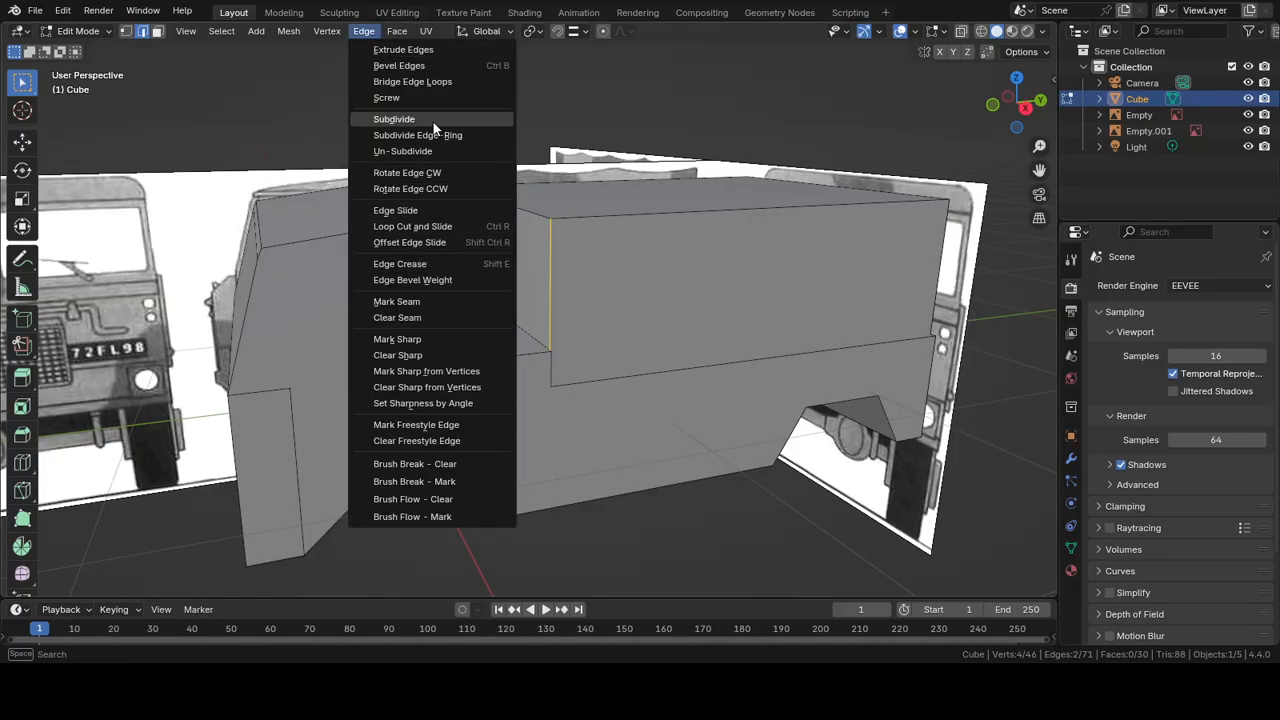
pyautogui.click(400, 119)
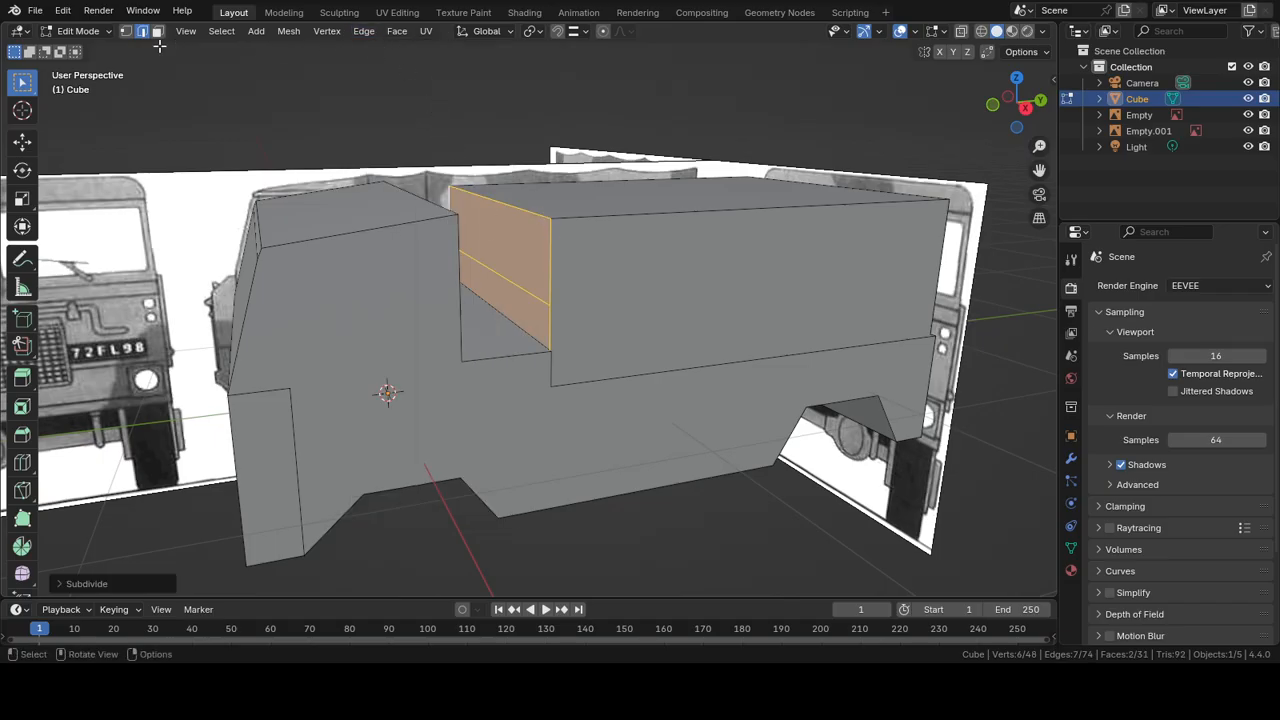
# Step: Enable snapping and lower the new horizontal edge about 0.17 m along Z onto the rear edge of the ledge behind the cab
pyautogui.click(540, 292)
pyautogui.scroll(5, 535, 295)
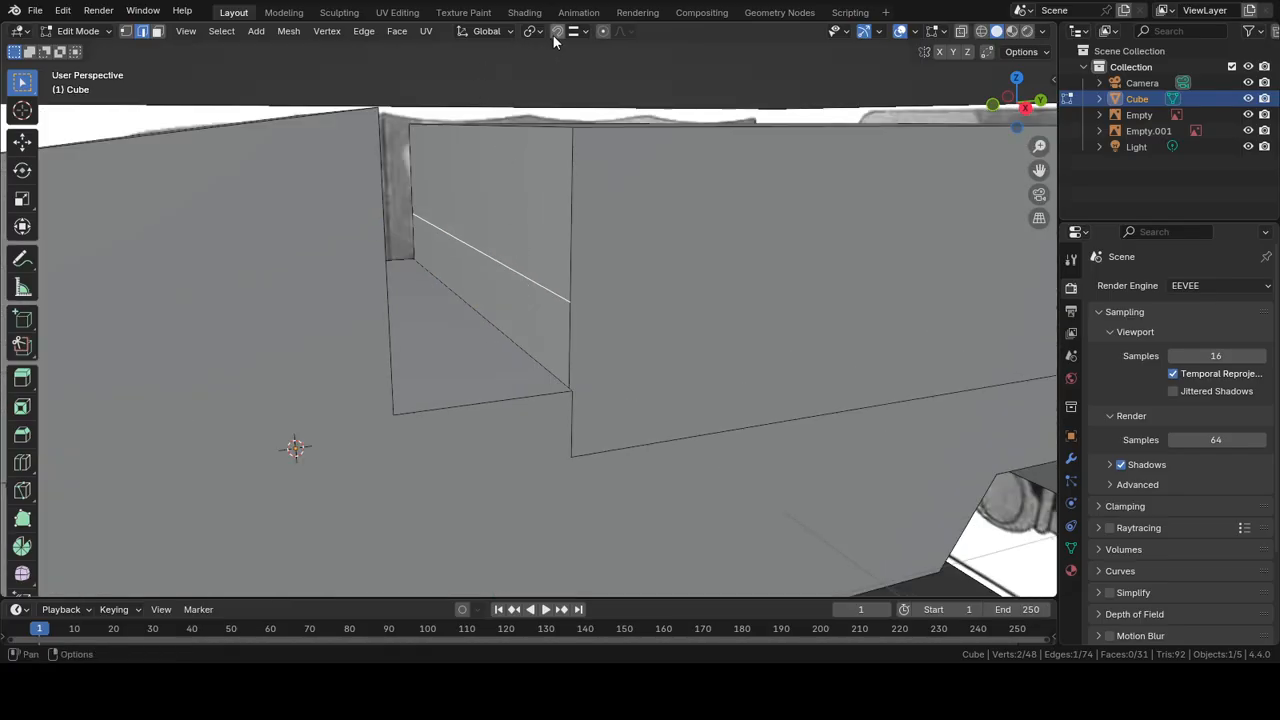
pyautogui.click(557, 31)
pyautogui.press('g')
pyautogui.press('z')
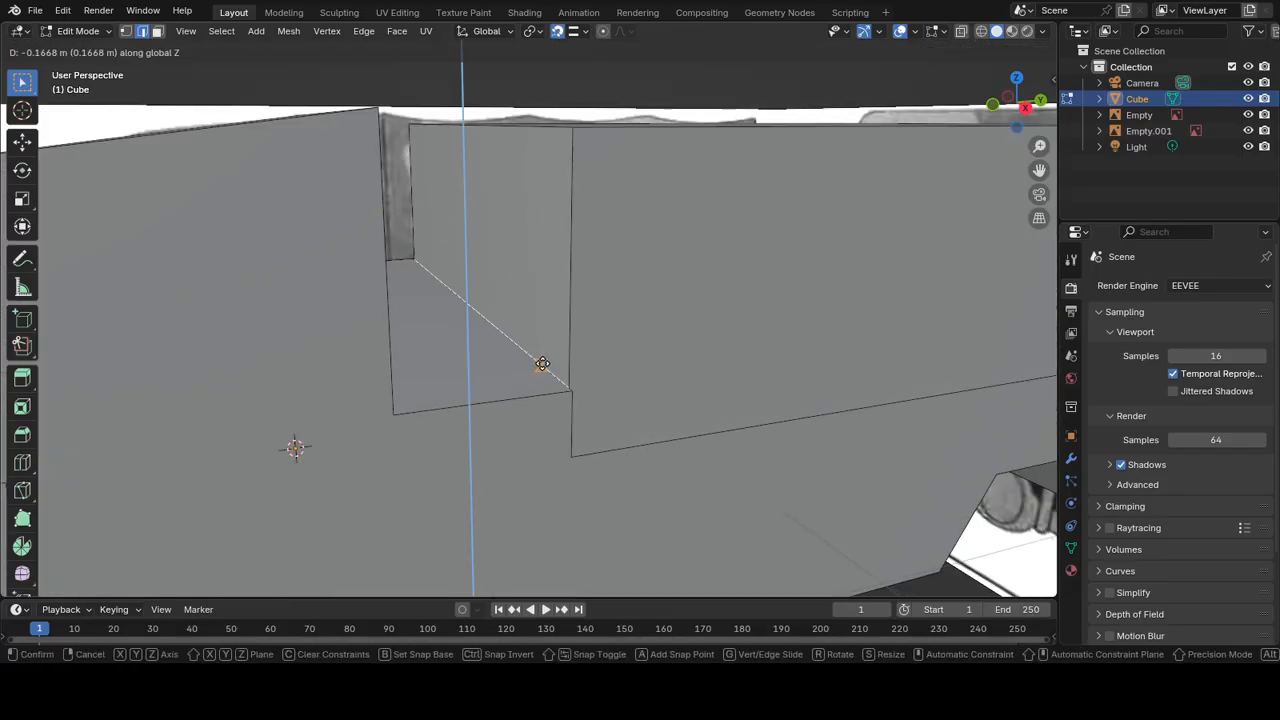
pyautogui.click(541, 363)
# Step: Extrude the top edge and the ledge-level edge of the cover's front face about 0.33 m along negative Y to the cab's back
pyautogui.keyDown('shift'); pyautogui.click(513, 125); pyautogui.keyUp('shift')
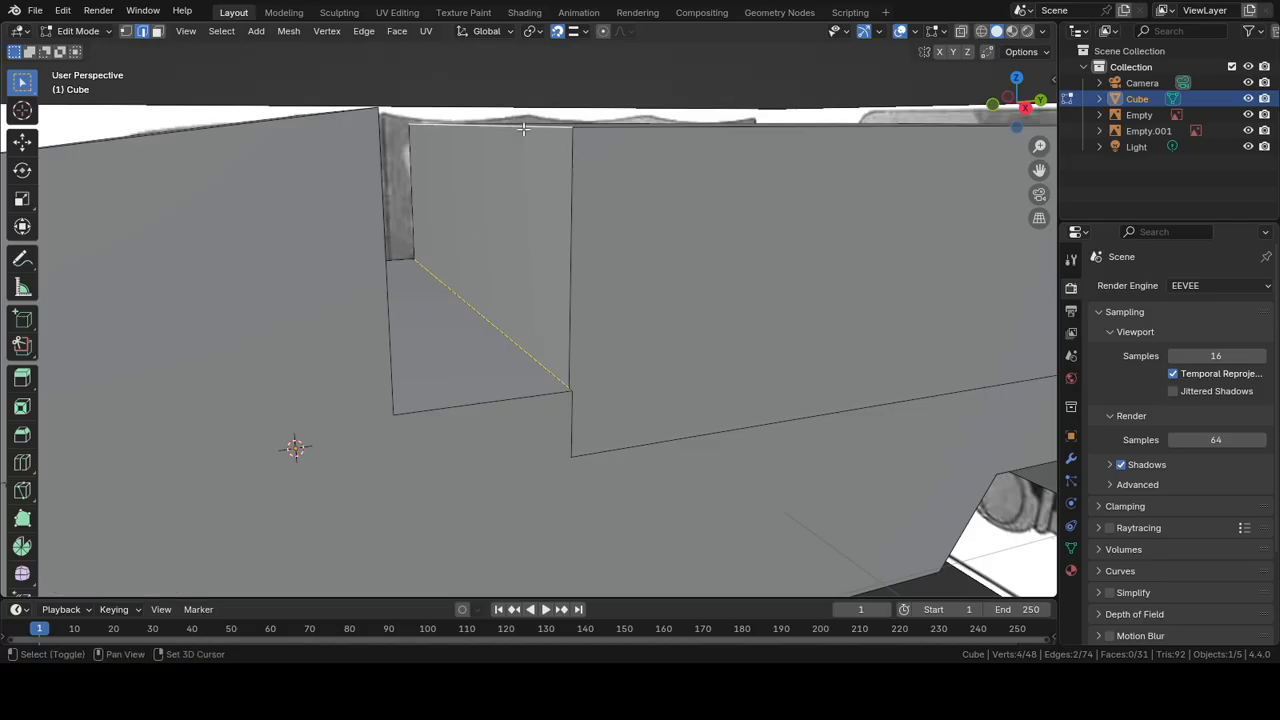
pyautogui.press('g')
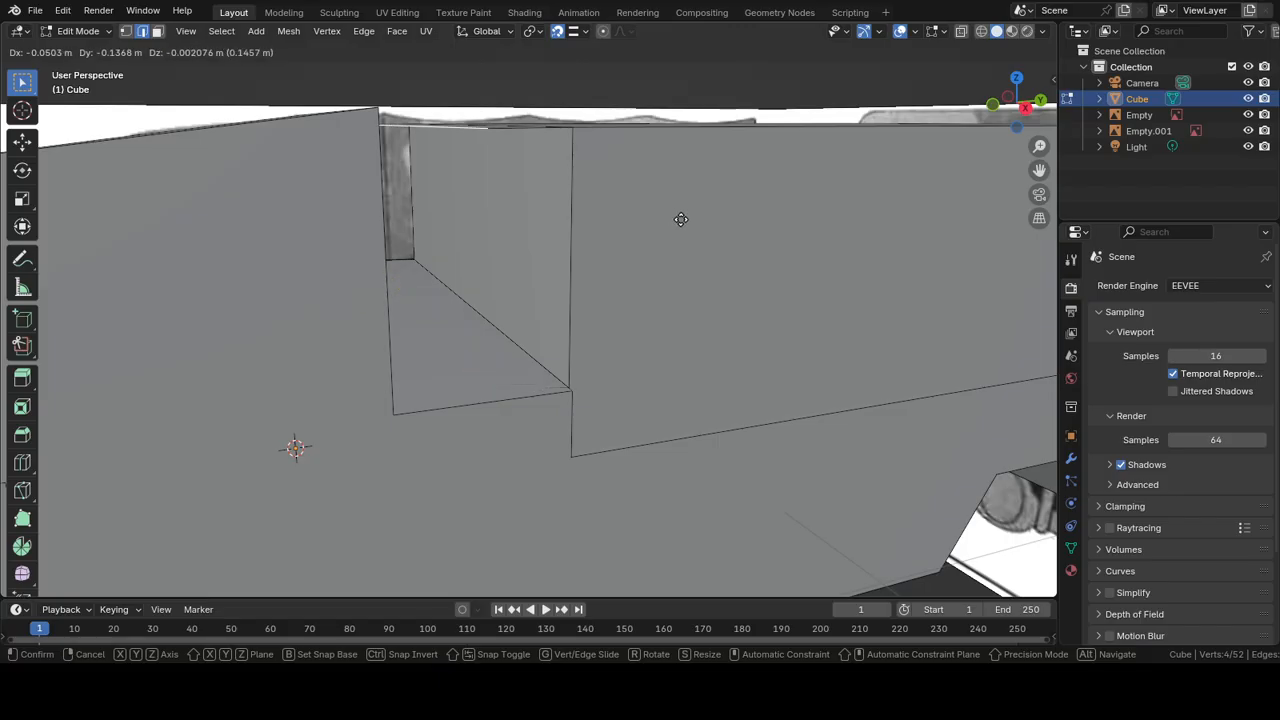
pyautogui.press('y')
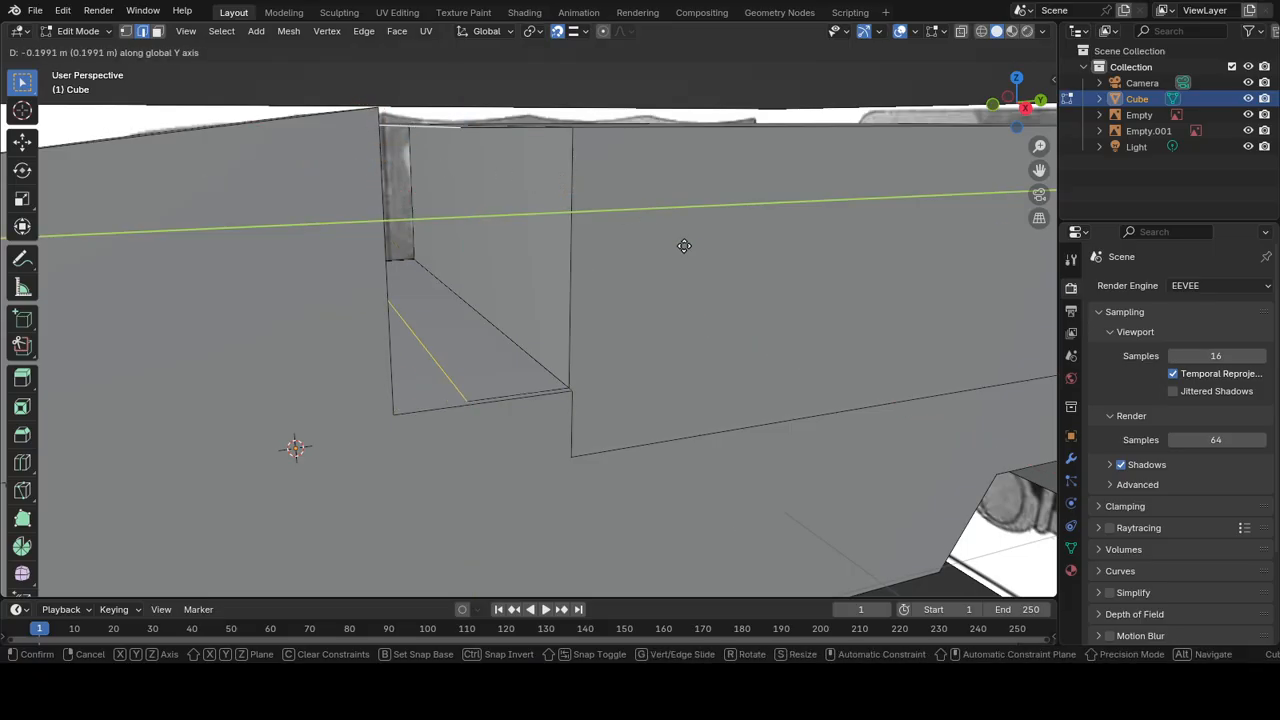
pyautogui.click(535, 127)
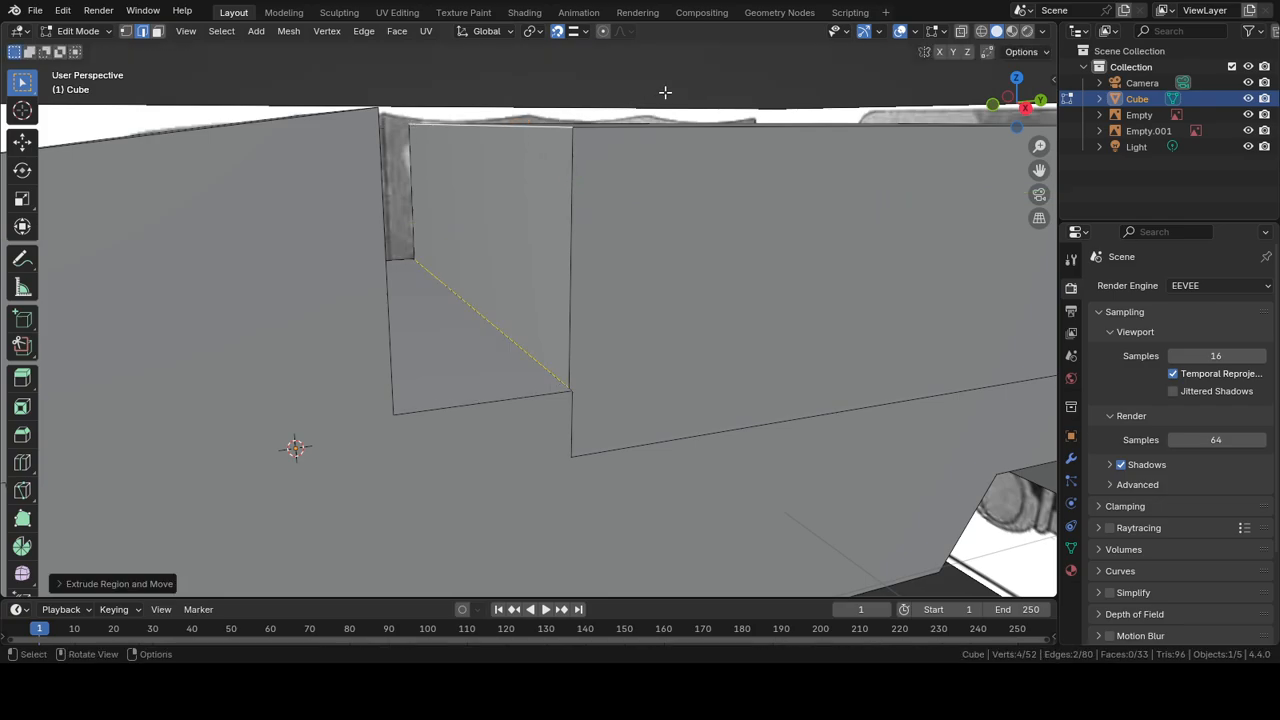
pyautogui.moveTo(666, 91); pyautogui.dragTo(647, 118, button='middle')
pyautogui.press('e')
pyautogui.press('y')
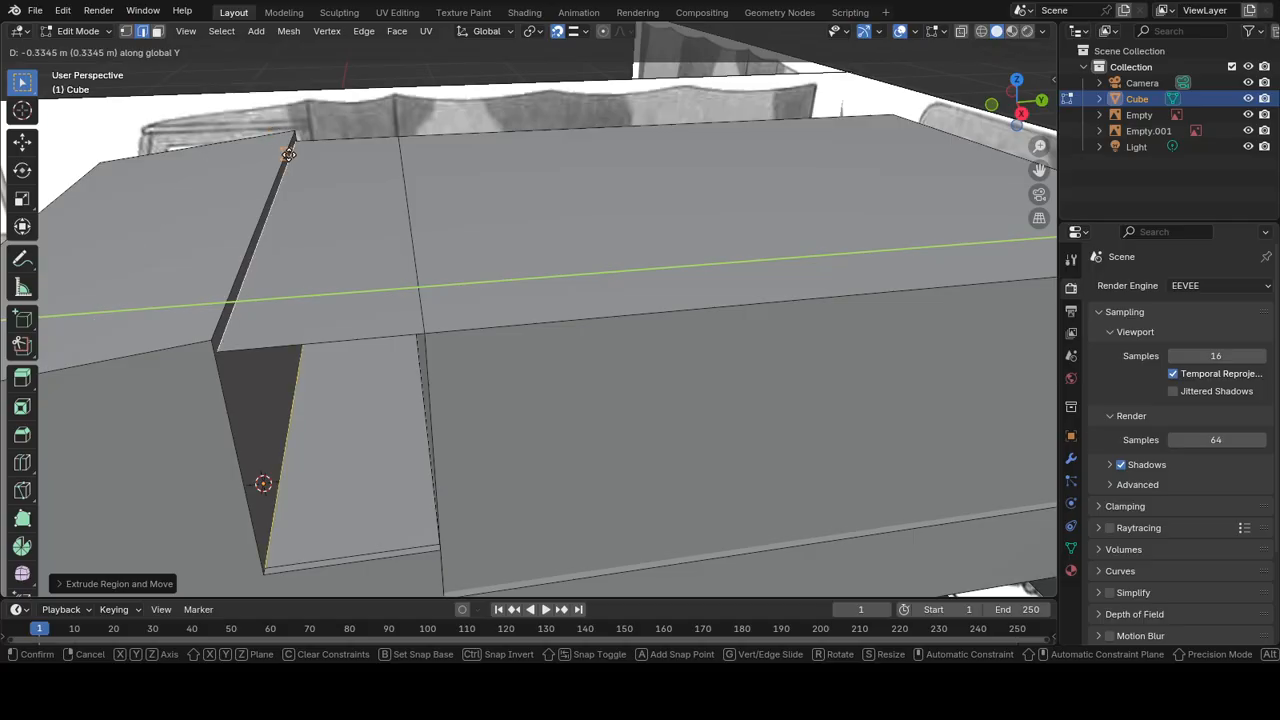
pyautogui.click(293, 156)
# Step: Fill the cab-facing end and both open sides of the new section between cab and cover with faces
pyautogui.moveTo(417, 233); pyautogui.dragTo(413, 212, button='middle')
pyautogui.press('f')
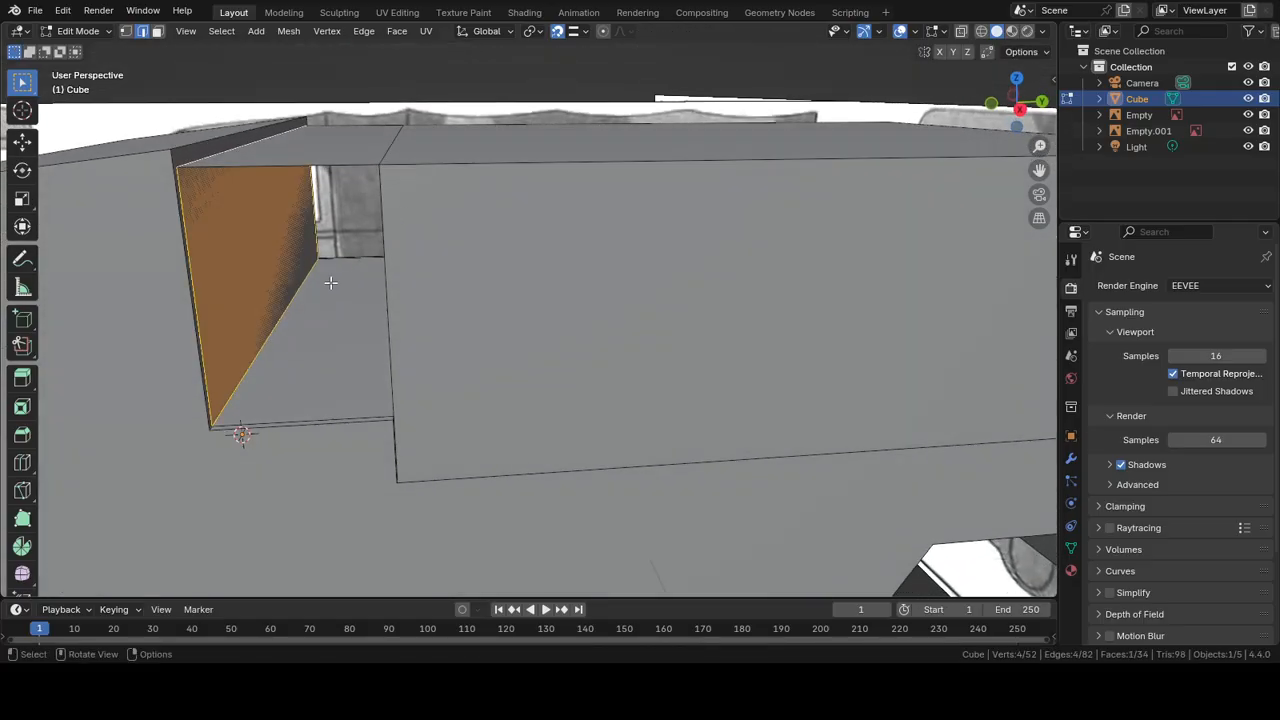
pyautogui.click(306, 421)
pyautogui.keyDown('alt'); pyautogui.click(306, 421); pyautogui.keyUp('alt')
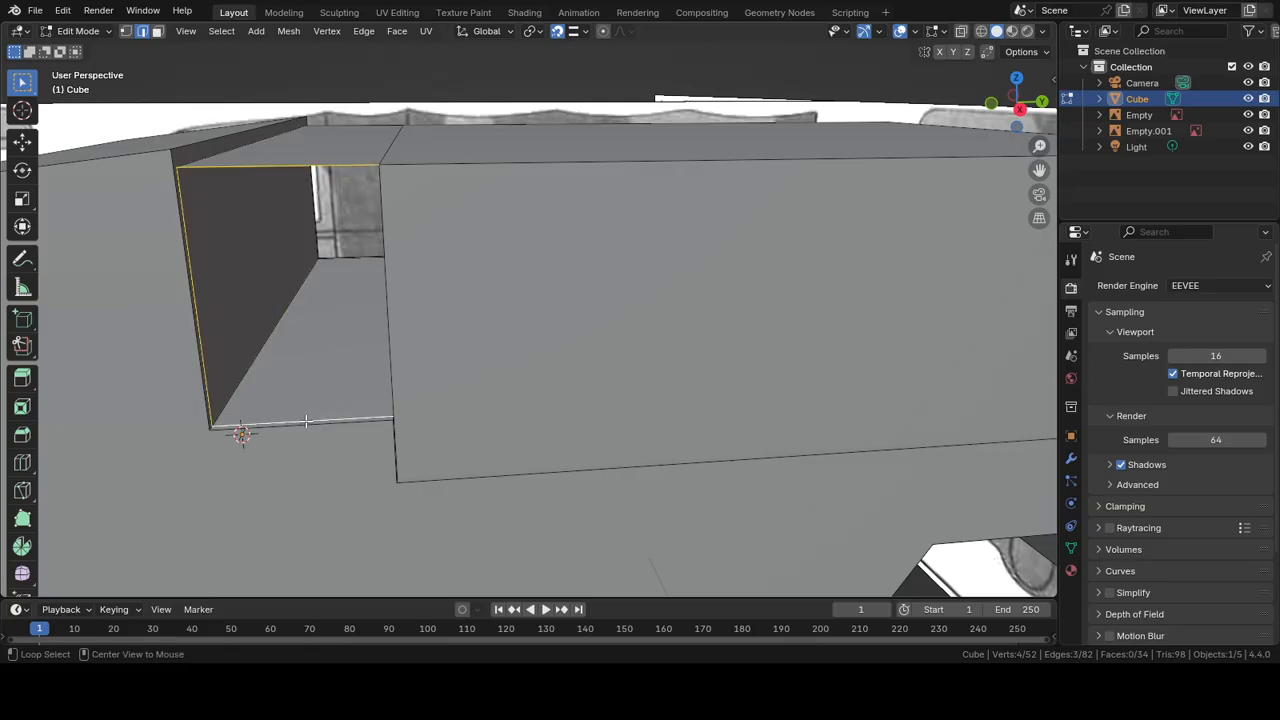
pyautogui.press('f')
pyautogui.moveTo(357, 236); pyautogui.dragTo(659, 330, button='middle')
pyautogui.click(658, 331)
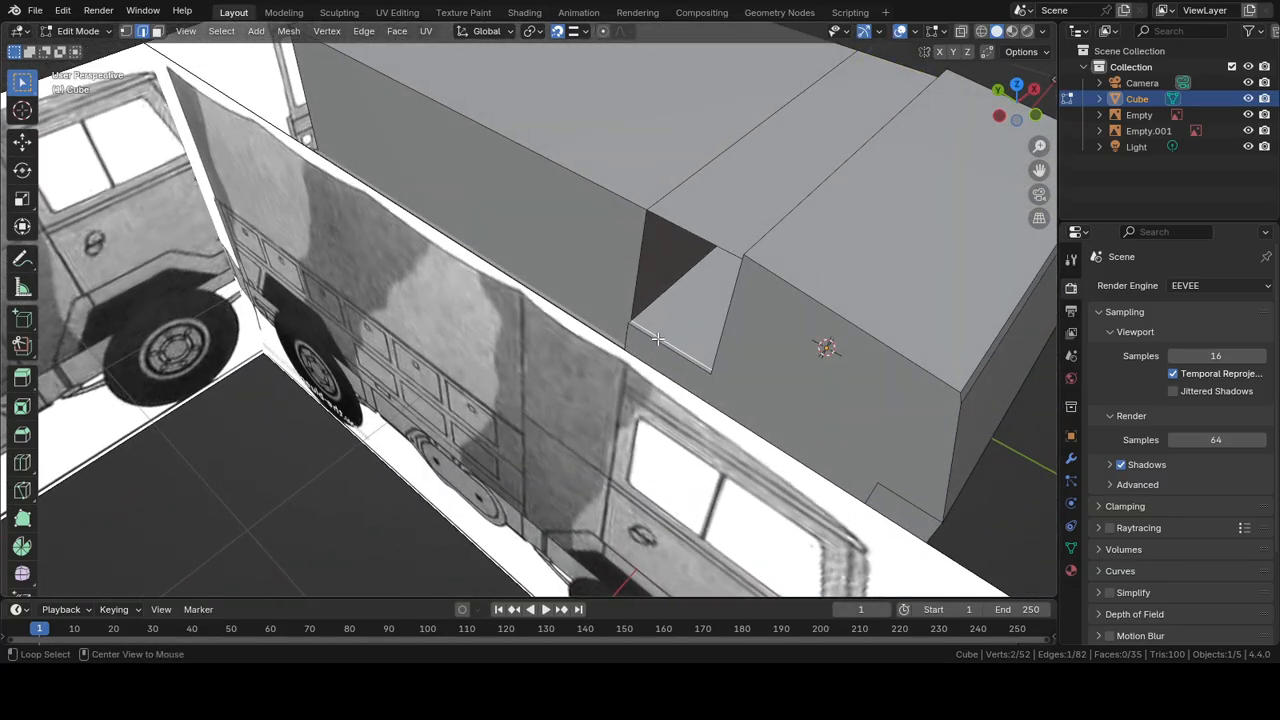
pyautogui.keyDown('shift'); pyautogui.click(659, 338); pyautogui.keyUp('shift')
pyautogui.press('f')
pyautogui.moveTo(659, 338); pyautogui.dragTo(563, 226, button='middle')
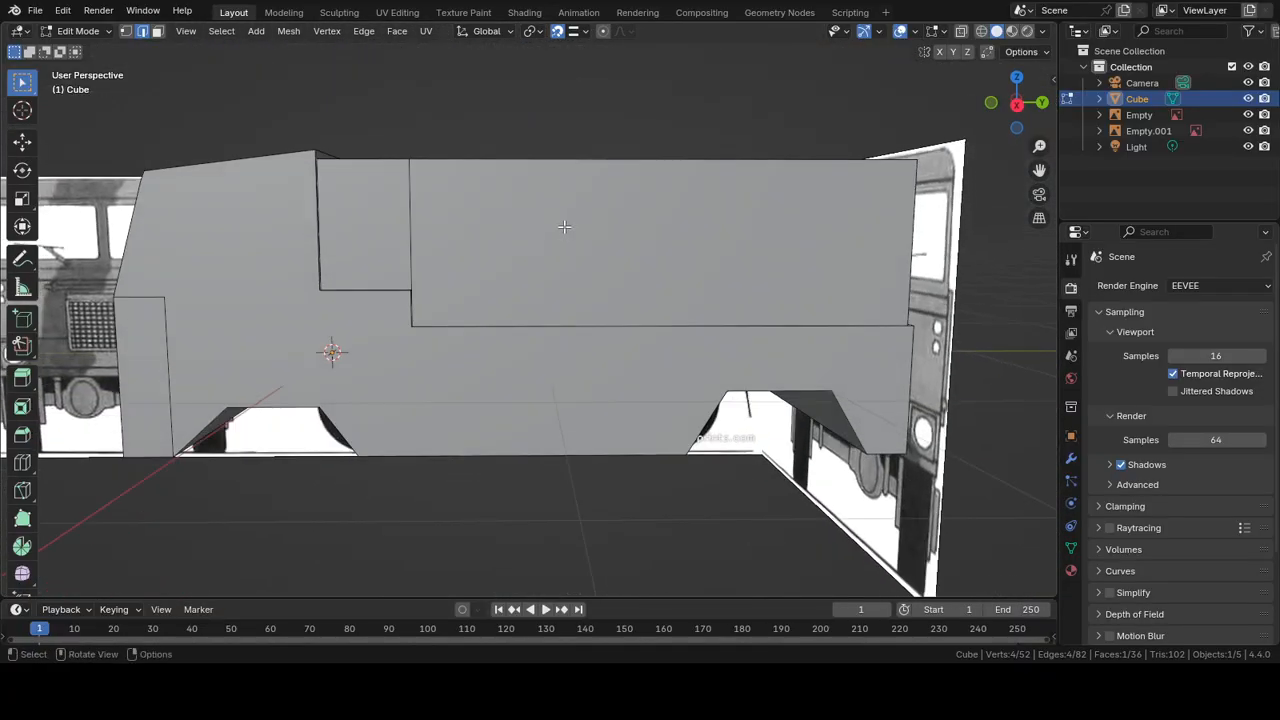
pyautogui.press('KP_3')
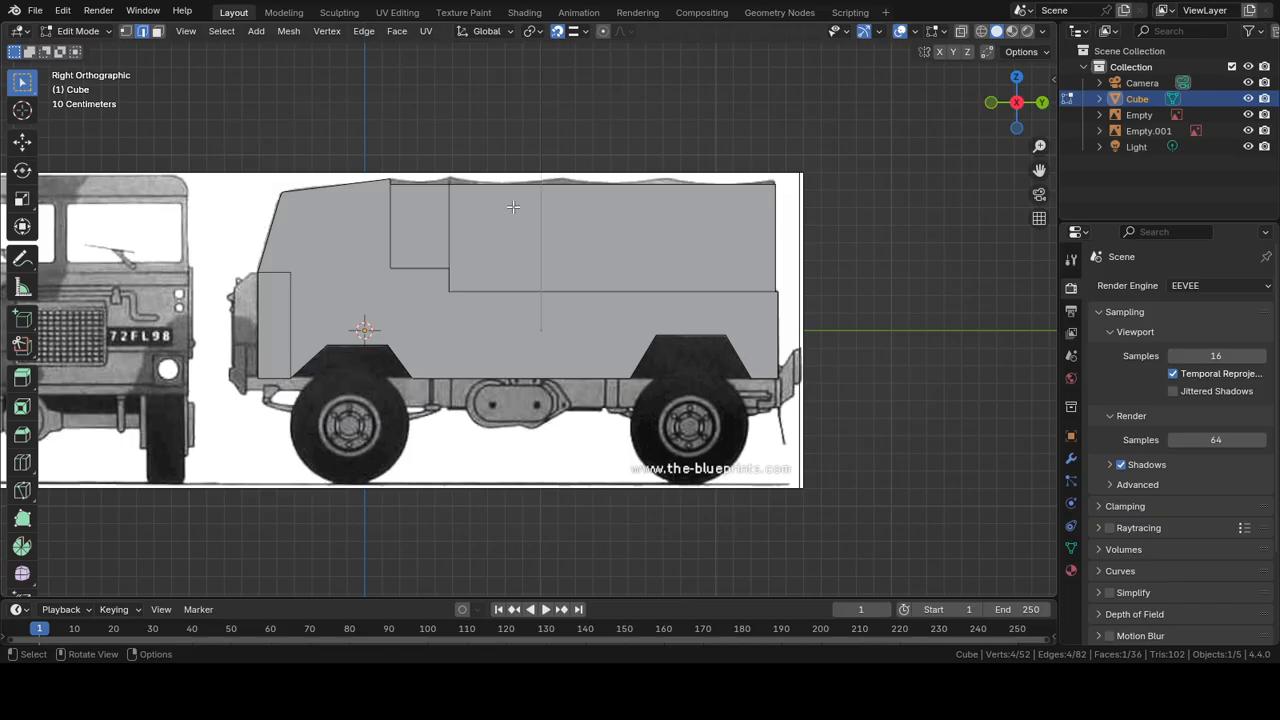
pyautogui.moveTo(561, 240); pyautogui.dragTo(587, 285, button='middle')
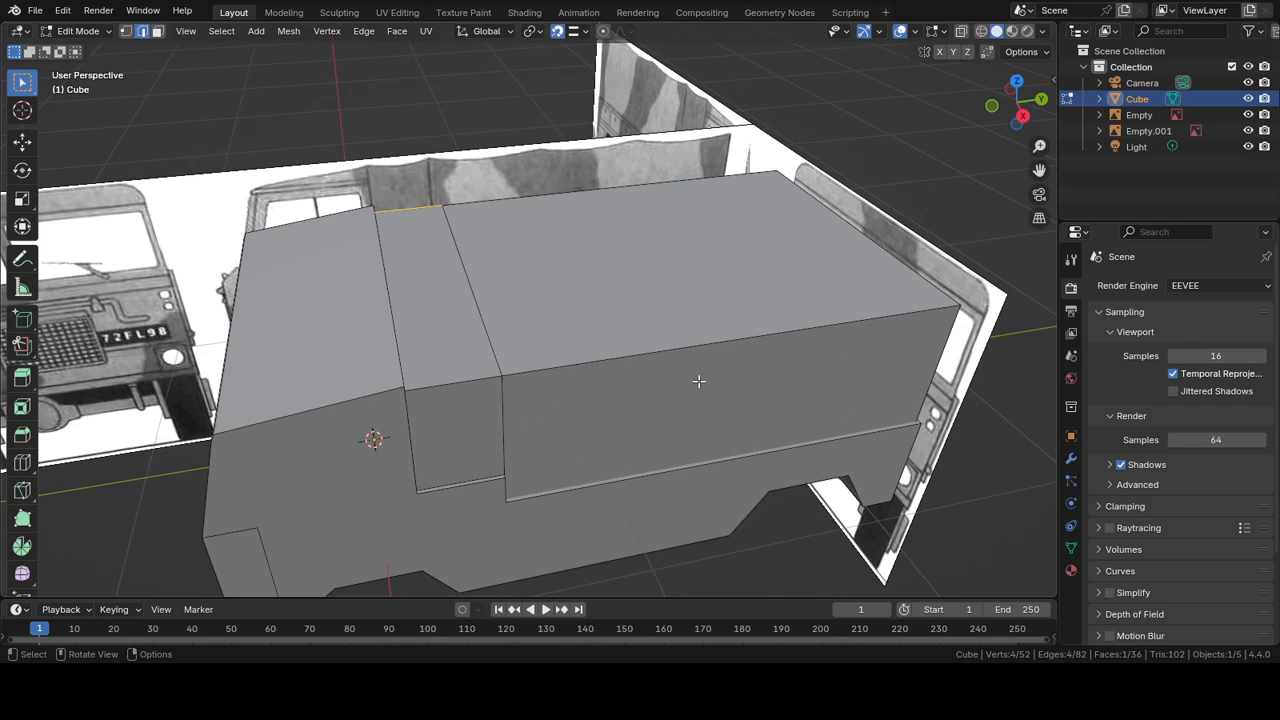
# Step: Add a cube to the mesh in the right side view and scale it down to a small block
pyautogui.press('KP_3')
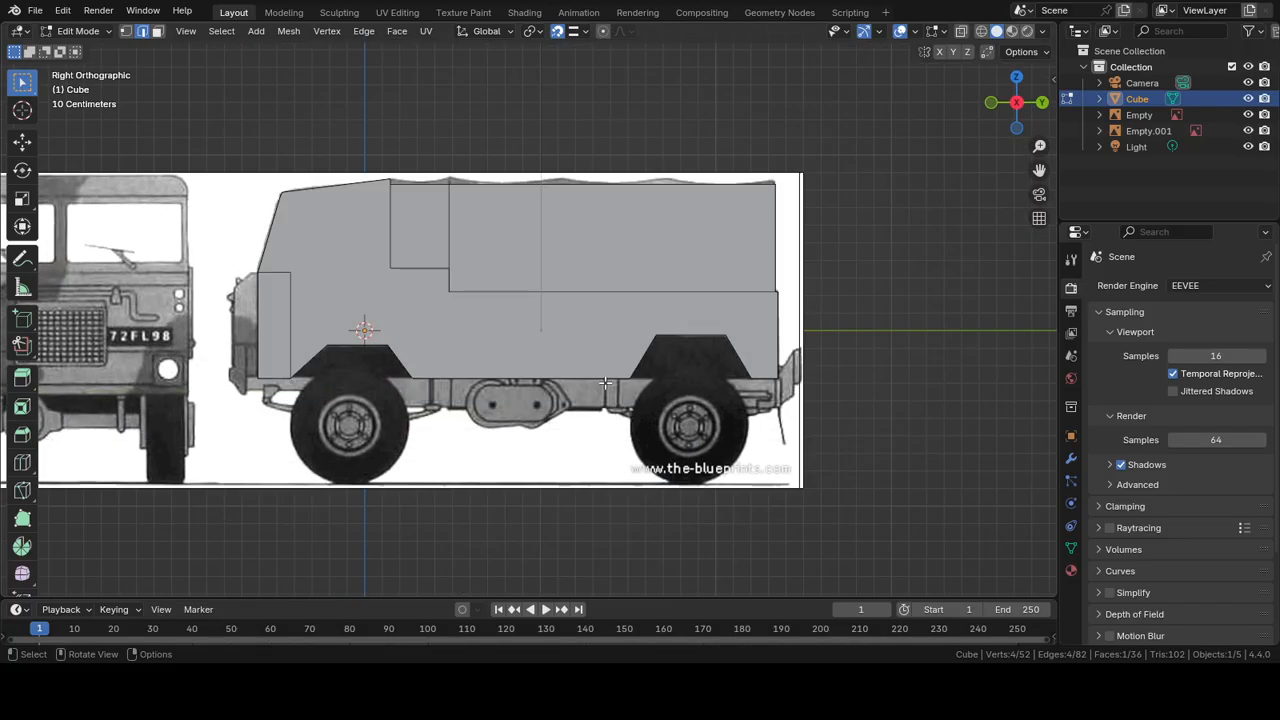
pyautogui.hotkey('shift', 'a')
pyautogui.click(515, 332)
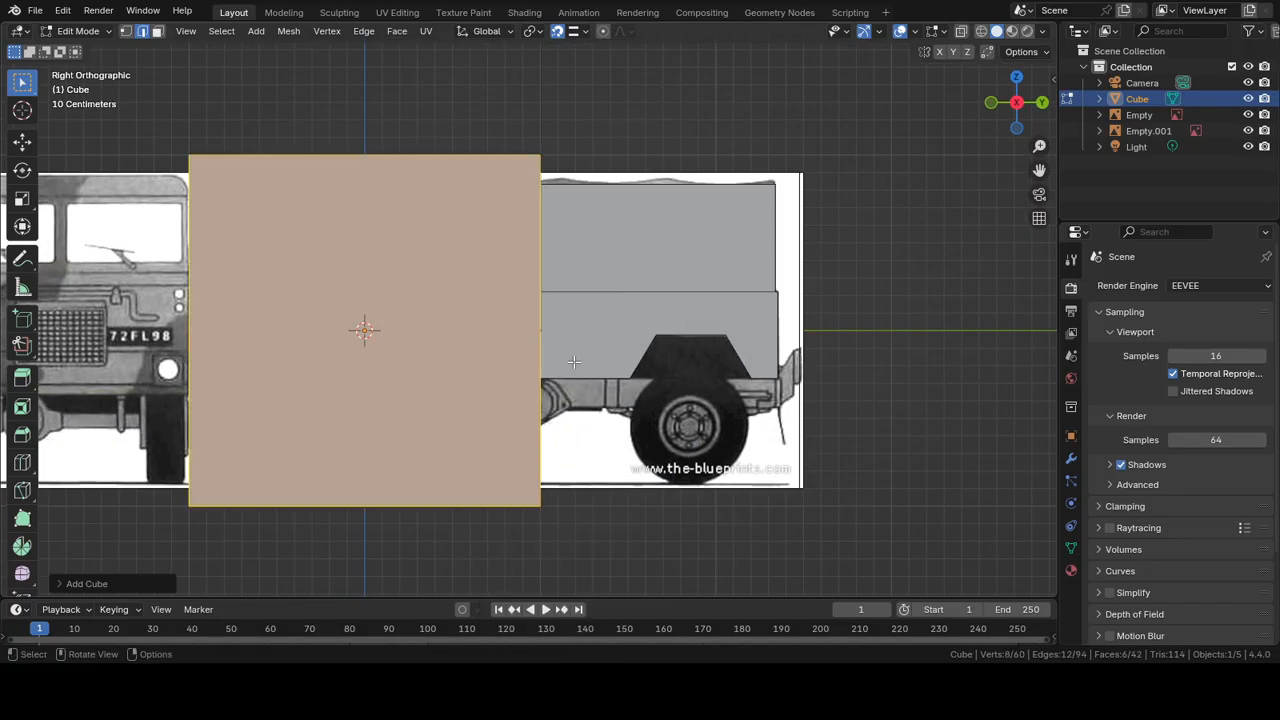
pyautogui.press('s')
pyautogui.click(380, 245)
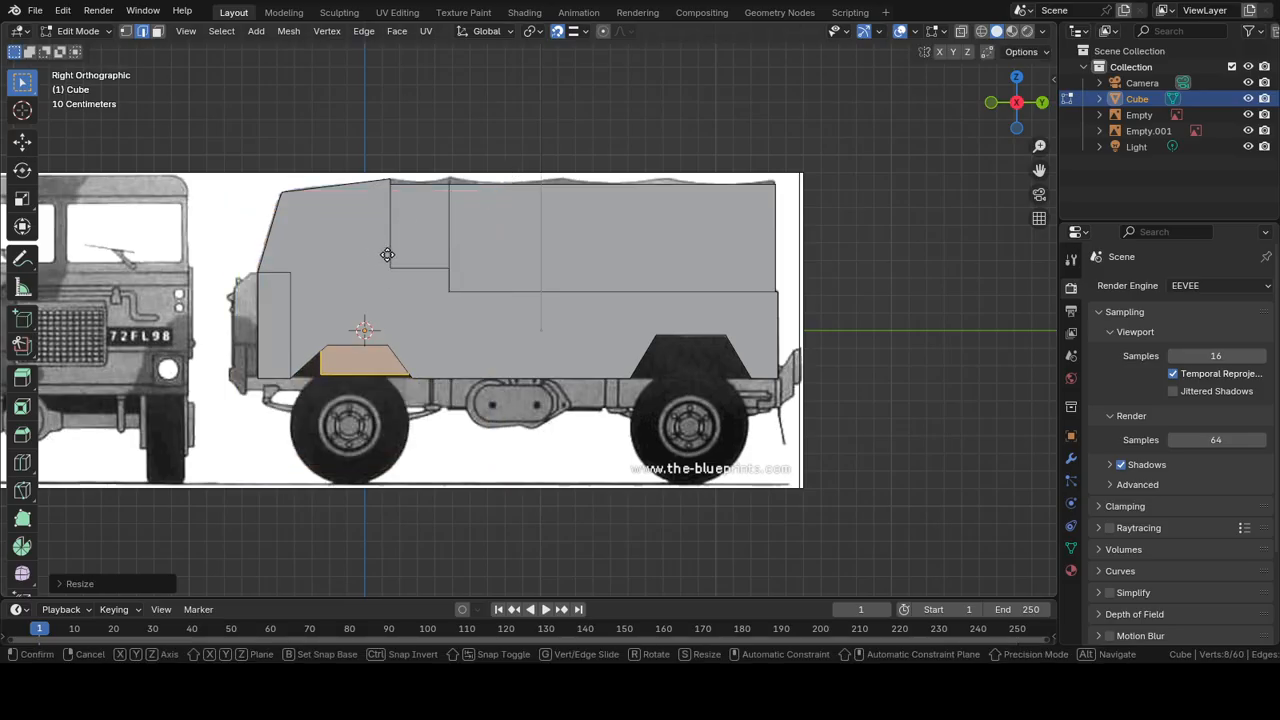
# Step: Disable snapping and lower the small cube along Z to chassis height beneath the truck body
pyautogui.press('e')
pyautogui.click(410, 395)
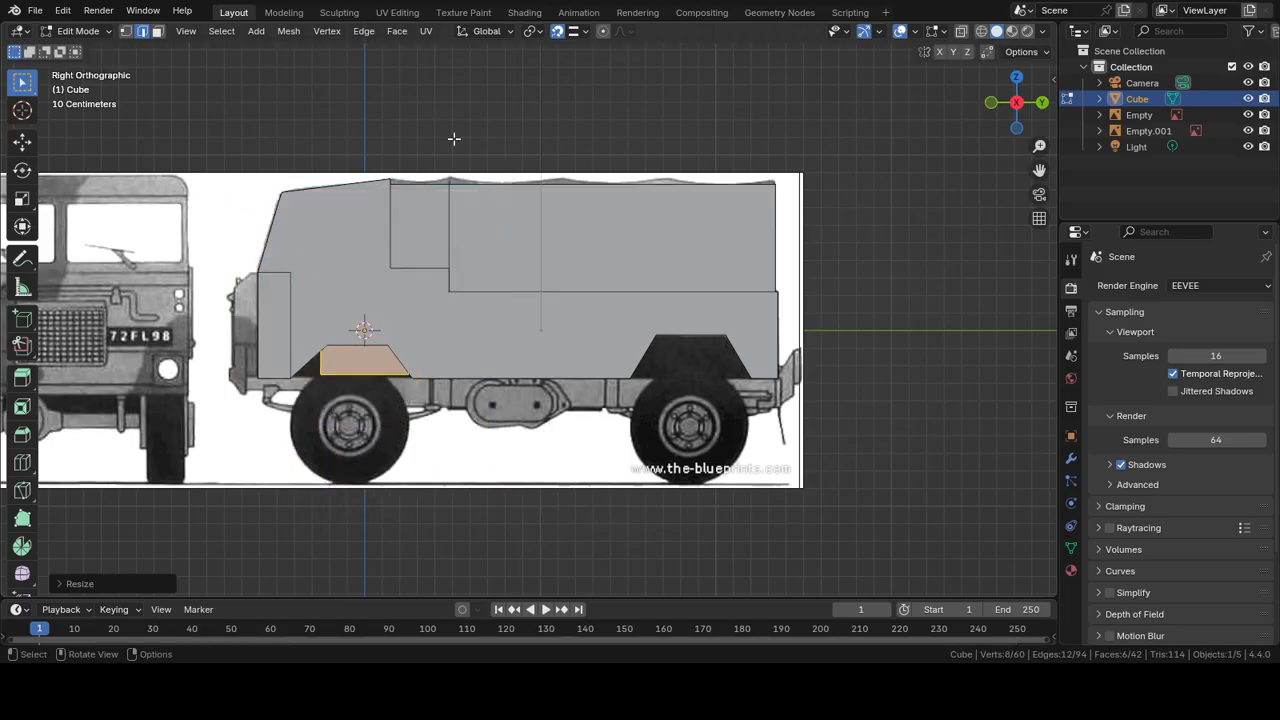
pyautogui.hotkey('shift', 'Tab')
pyautogui.press('g')
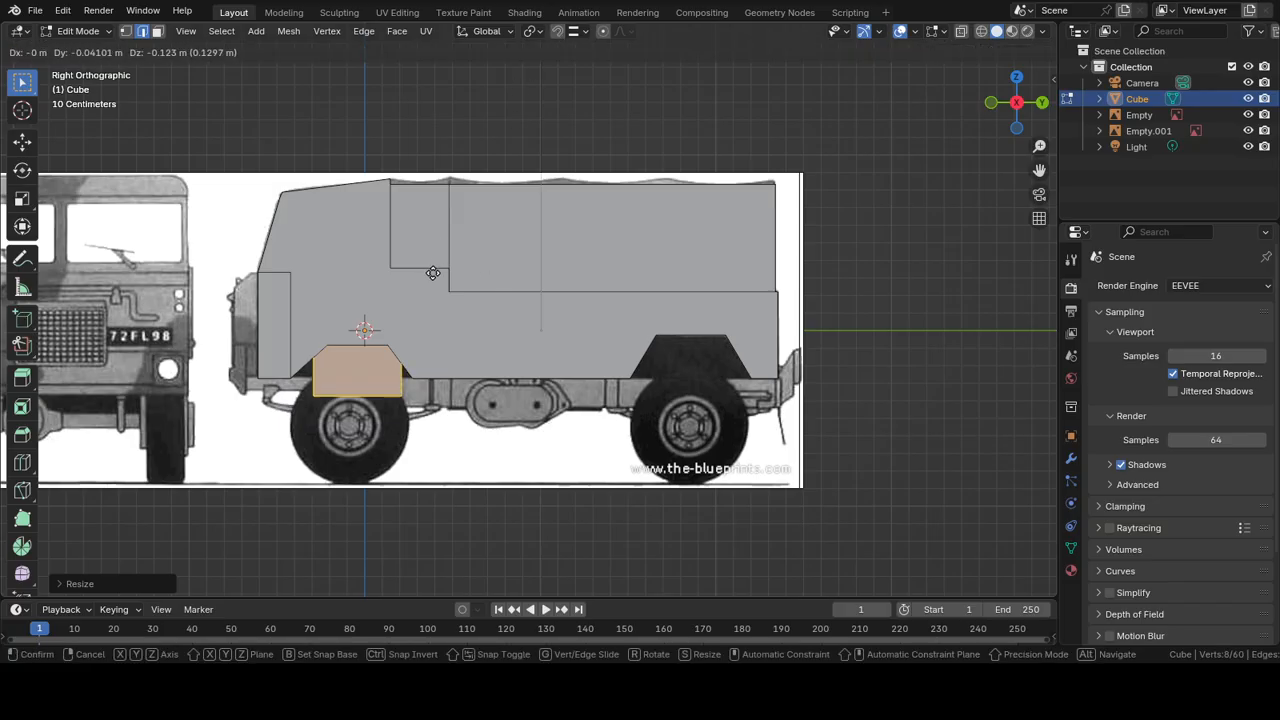
pyautogui.press('z')
pyautogui.click(433, 313)
# Step: Scale the cube uniformly to about 0.4 and move it about 0.4 m along Y to just behind the front wheel
pyautogui.press('s')
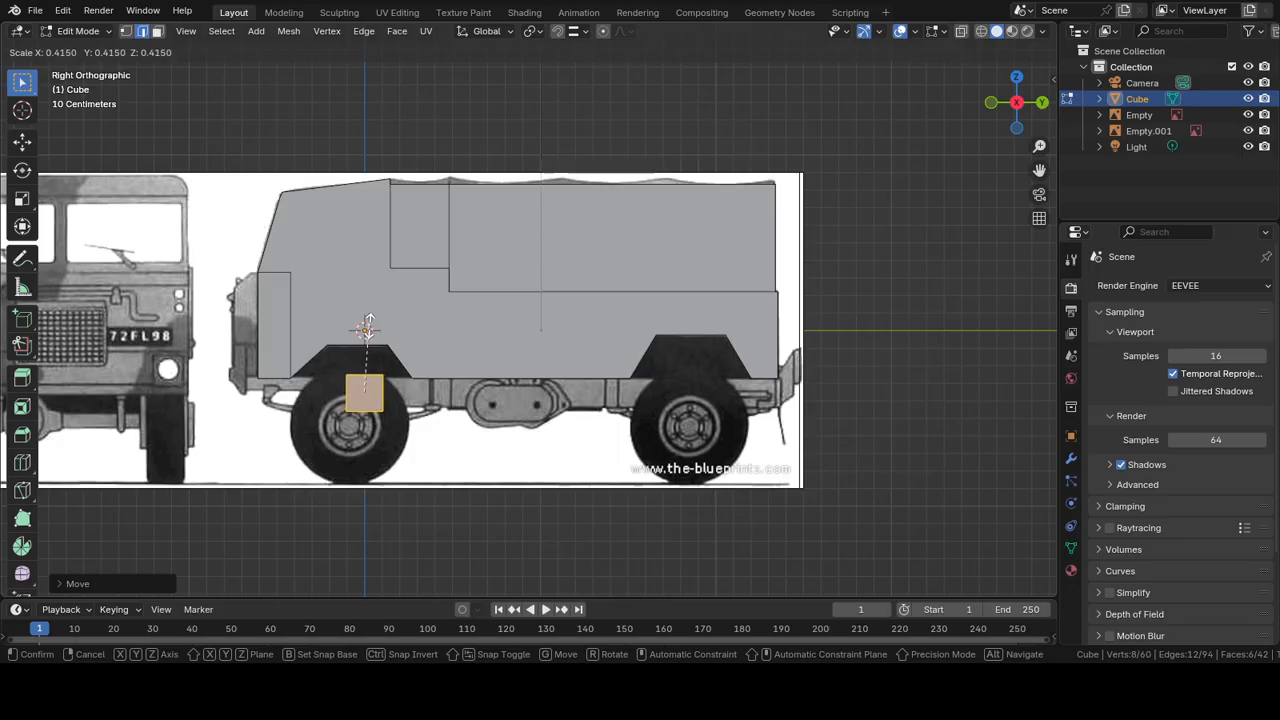
pyautogui.click(365, 330)
pyautogui.press('g')
pyautogui.press('y')
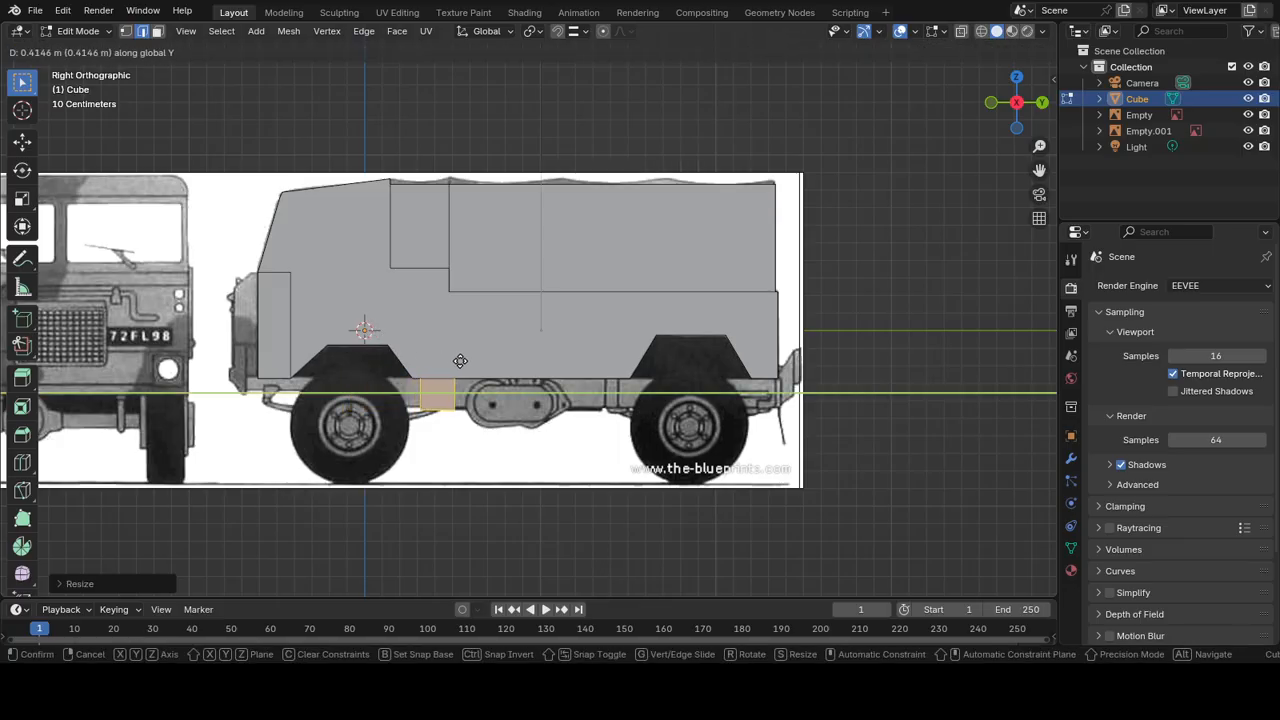
pyautogui.click(455, 361)
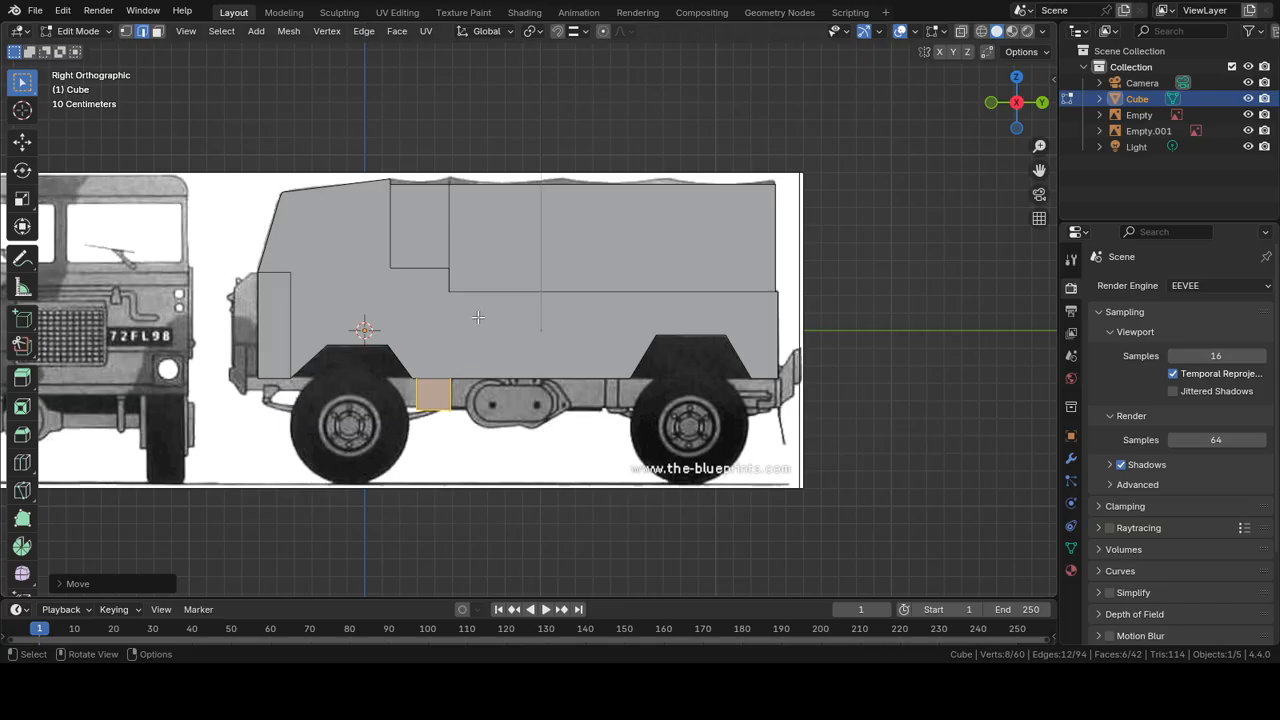
# Step: Stretch the cube along Y into a long chassis beam and slide it along Y until its rear end meets the body's rear
pyautogui.press('s')
pyautogui.press('y')
pyautogui.click(940, 372)
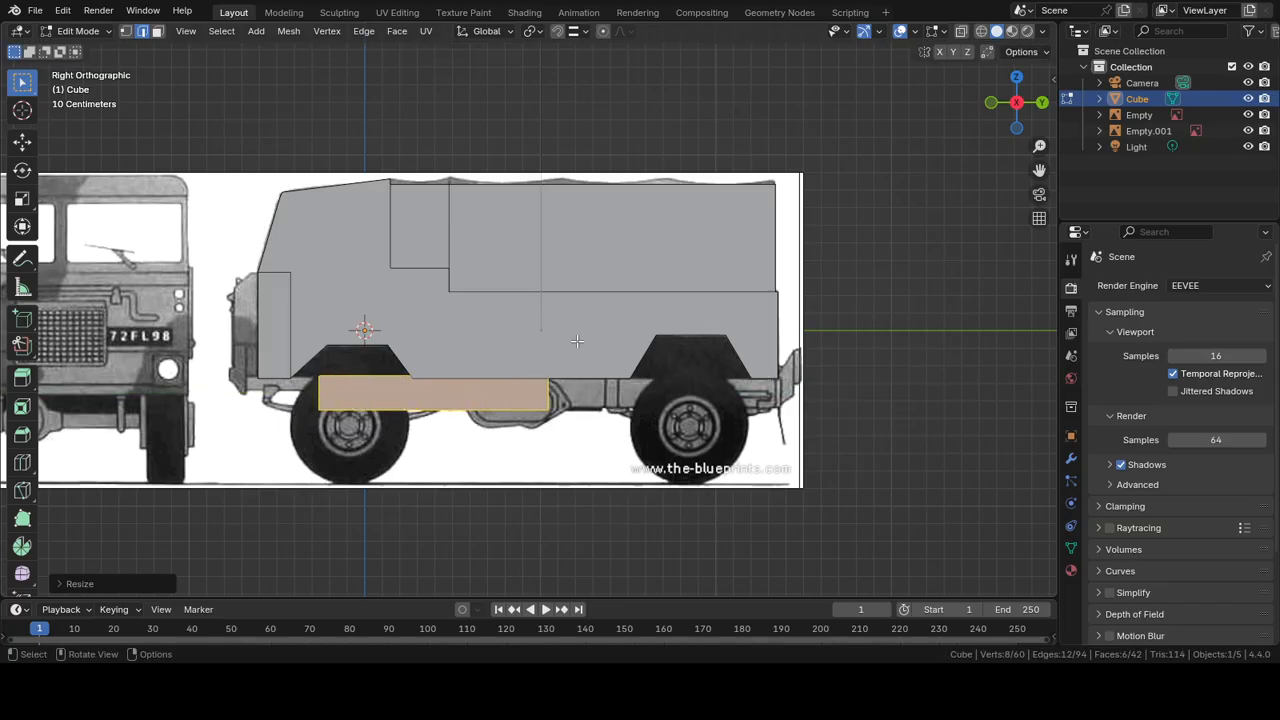
pyautogui.press('s')
pyautogui.press('y')
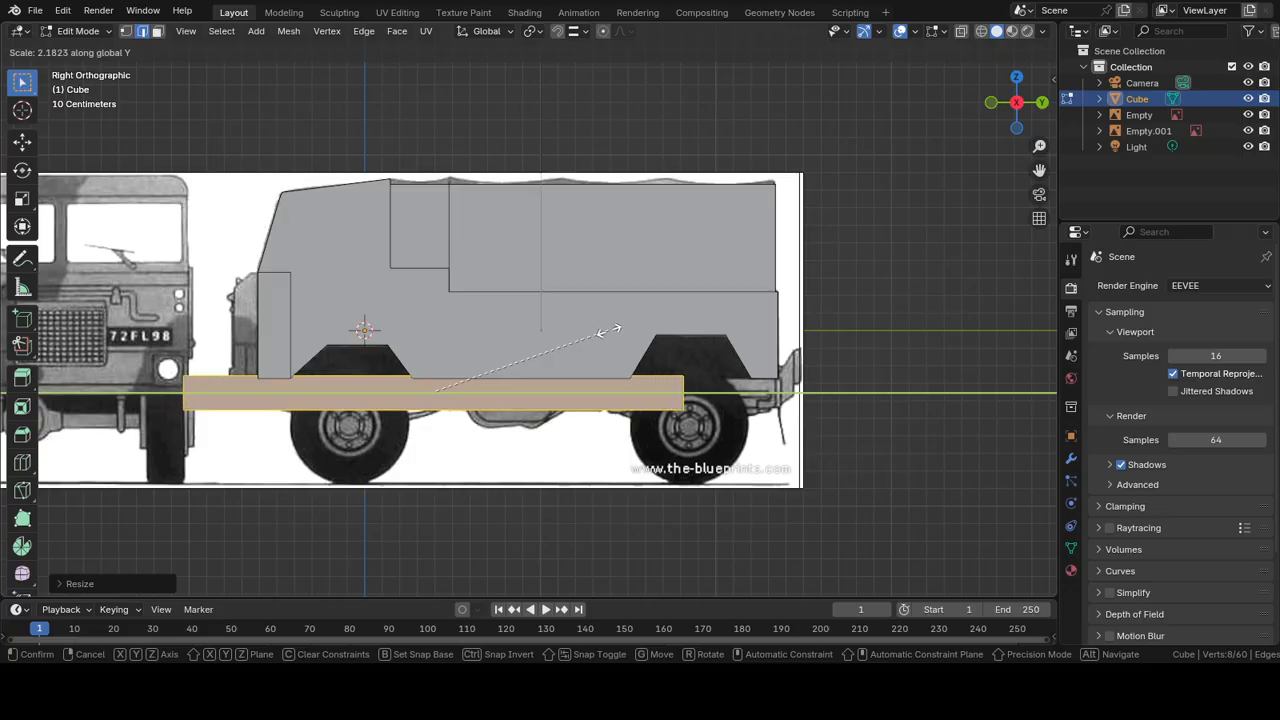
pyautogui.click(600, 335)
pyautogui.press('g')
pyautogui.press('y')
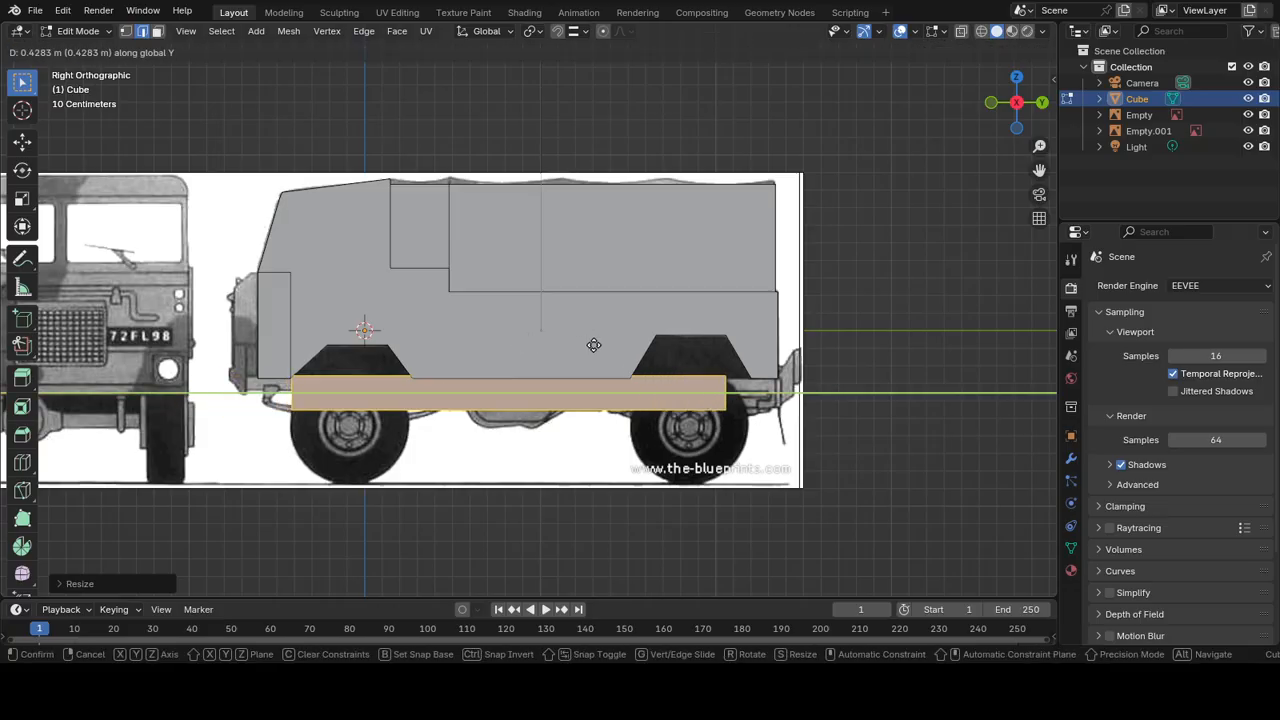
pyautogui.click(644, 346)
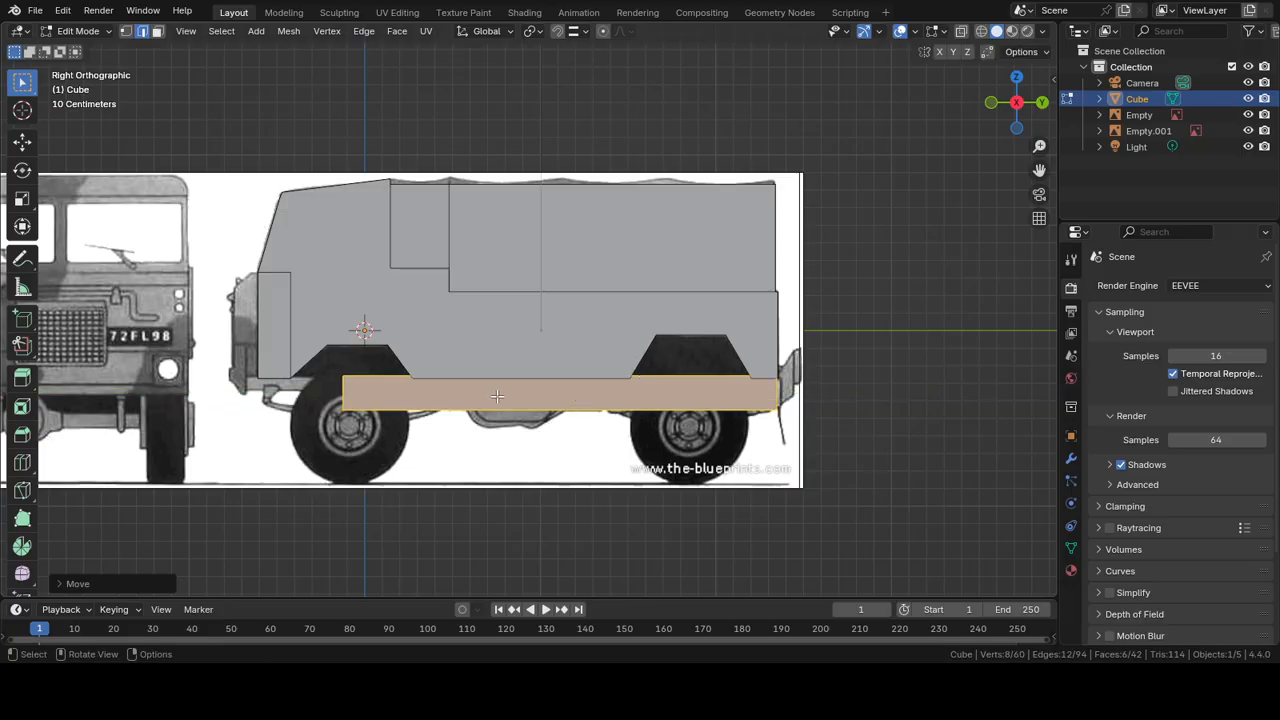
# Step: Move the chassis beam 0.25 m along X, off the truck's centreline
pyautogui.moveTo(267, 211); pyautogui.dragTo(356, 198, button='middle')
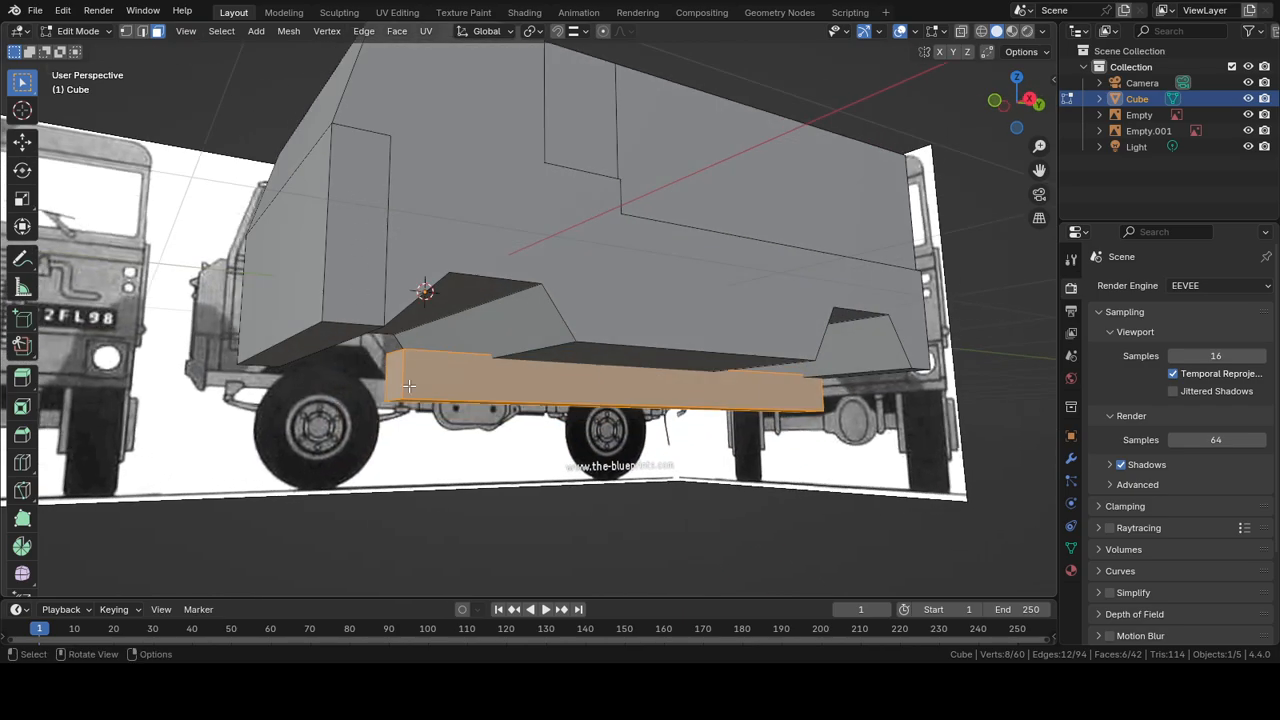
pyautogui.moveTo(465, 388); pyautogui.dragTo(561, 383, button='middle')
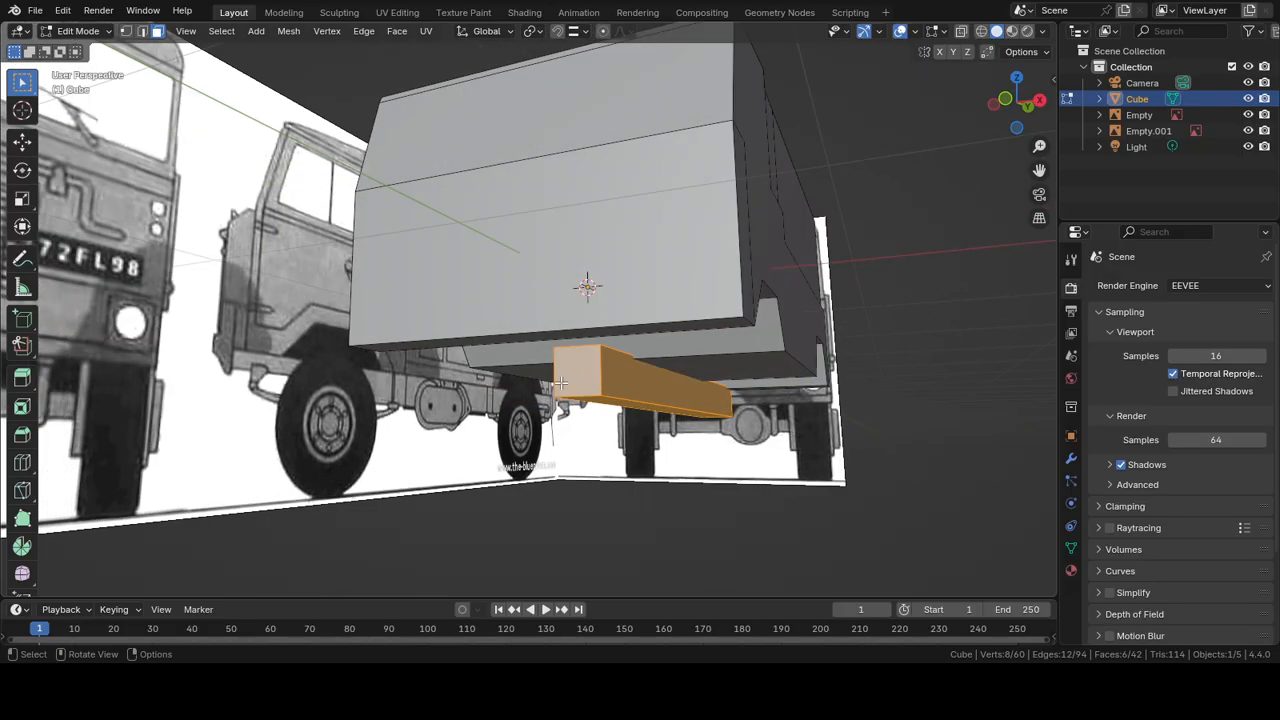
pyautogui.moveTo(684, 401)
pyautogui.mouseDown(button='middle')
pyautogui.moveTo(620, 381)
pyautogui.moveTo(667, 394)
pyautogui.mouseUp(button='middle')
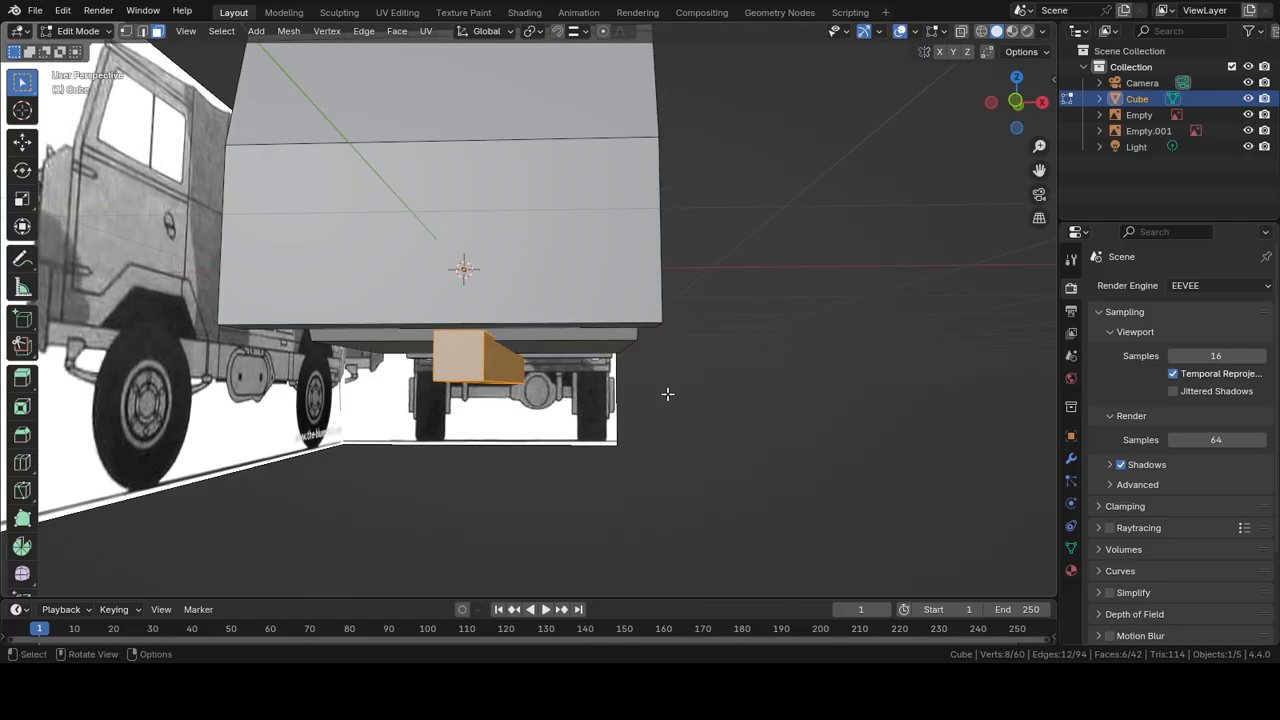
pyautogui.press('g')
pyautogui.press('x')
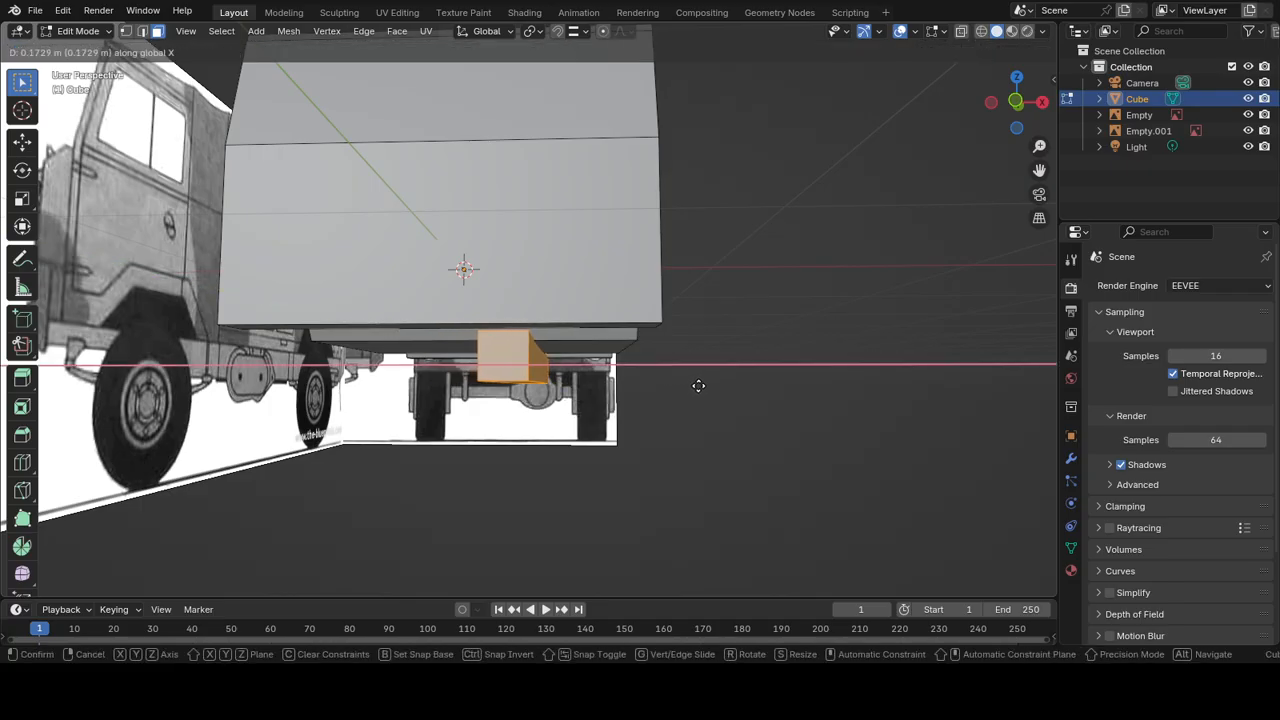
pyautogui.write('0.25')
pyautogui.press('Return')
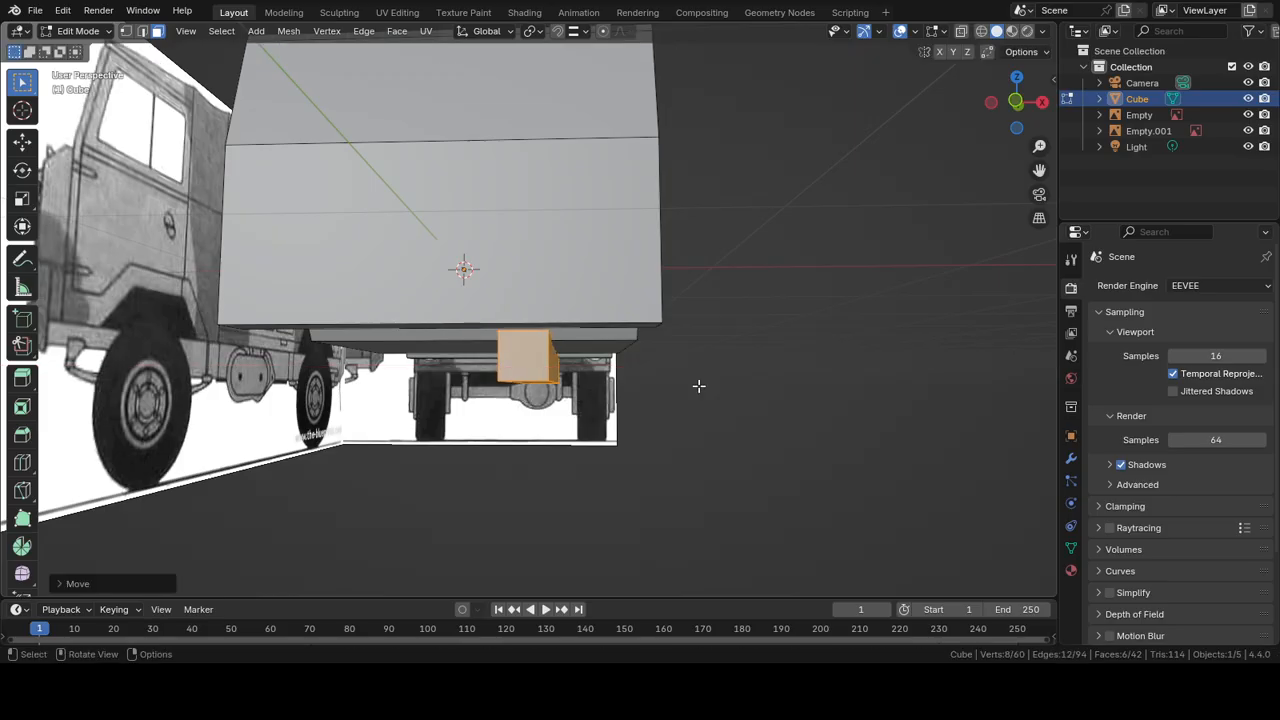
# Step: Duplicate the chassis beam and move the copy along negative X to the opposite side of the centreline
pyautogui.press('g')
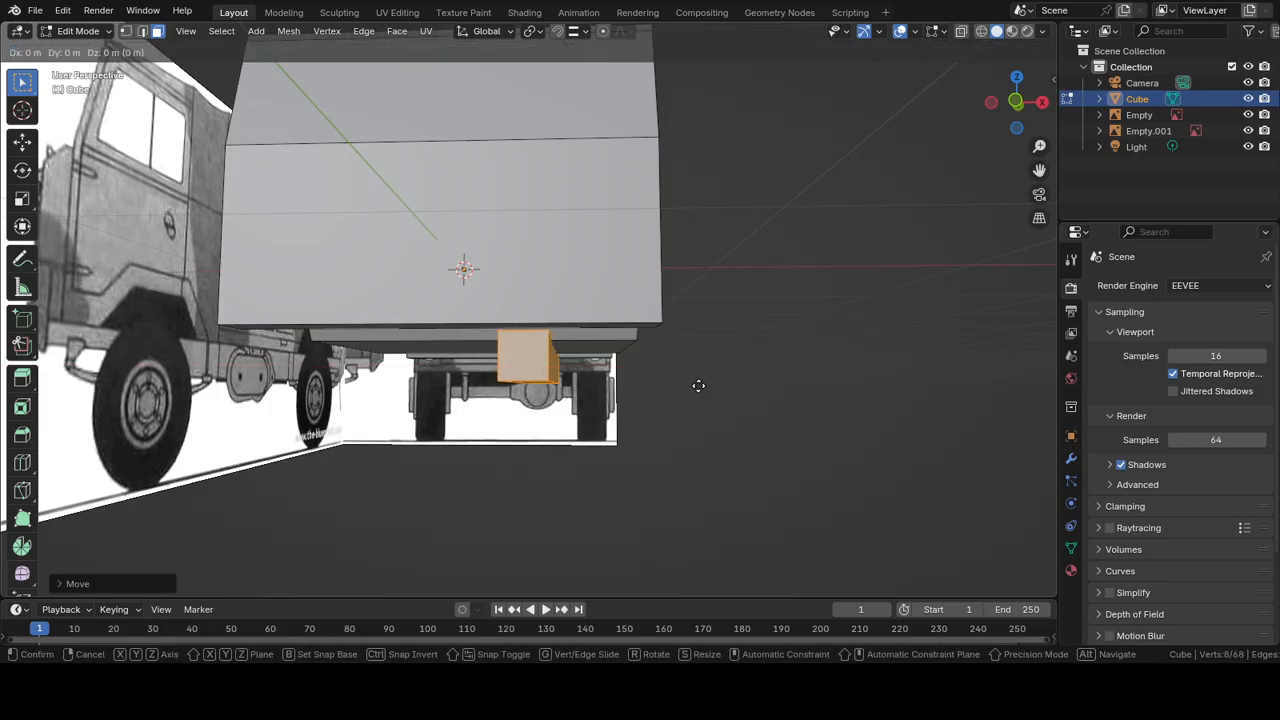
pyautogui.press('Escape')
pyautogui.press('g')
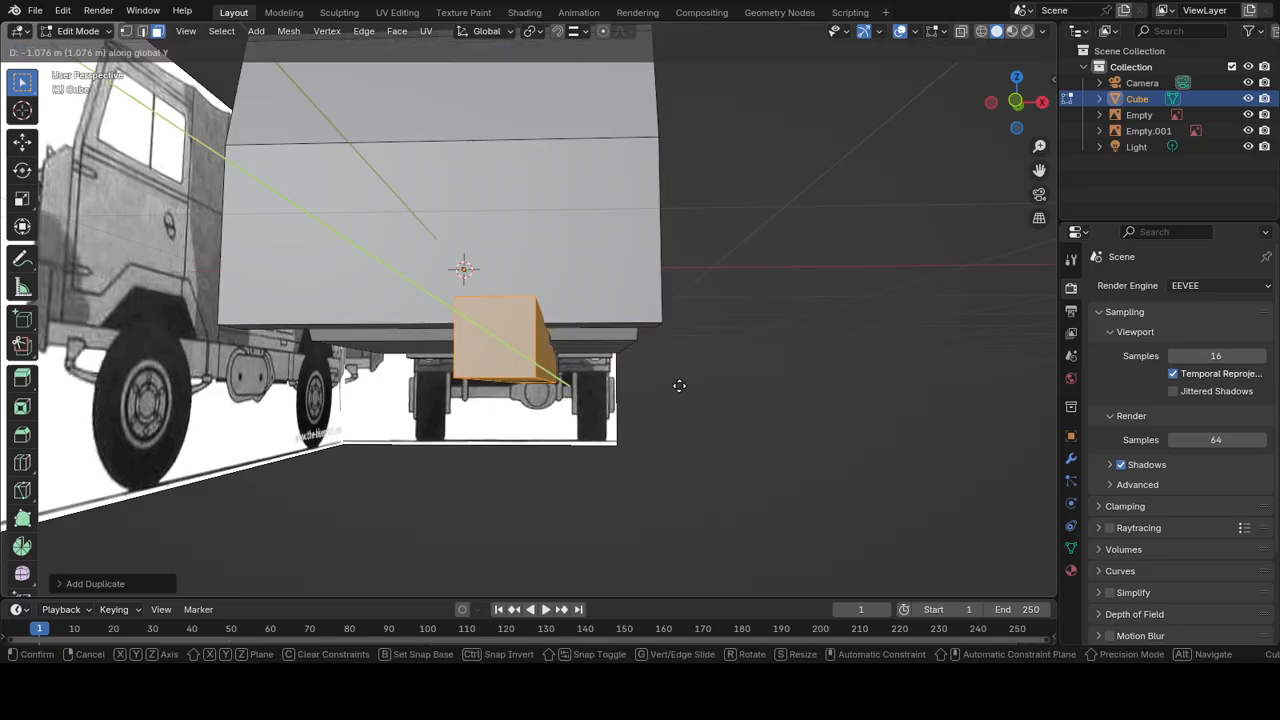
pyautogui.press('x')
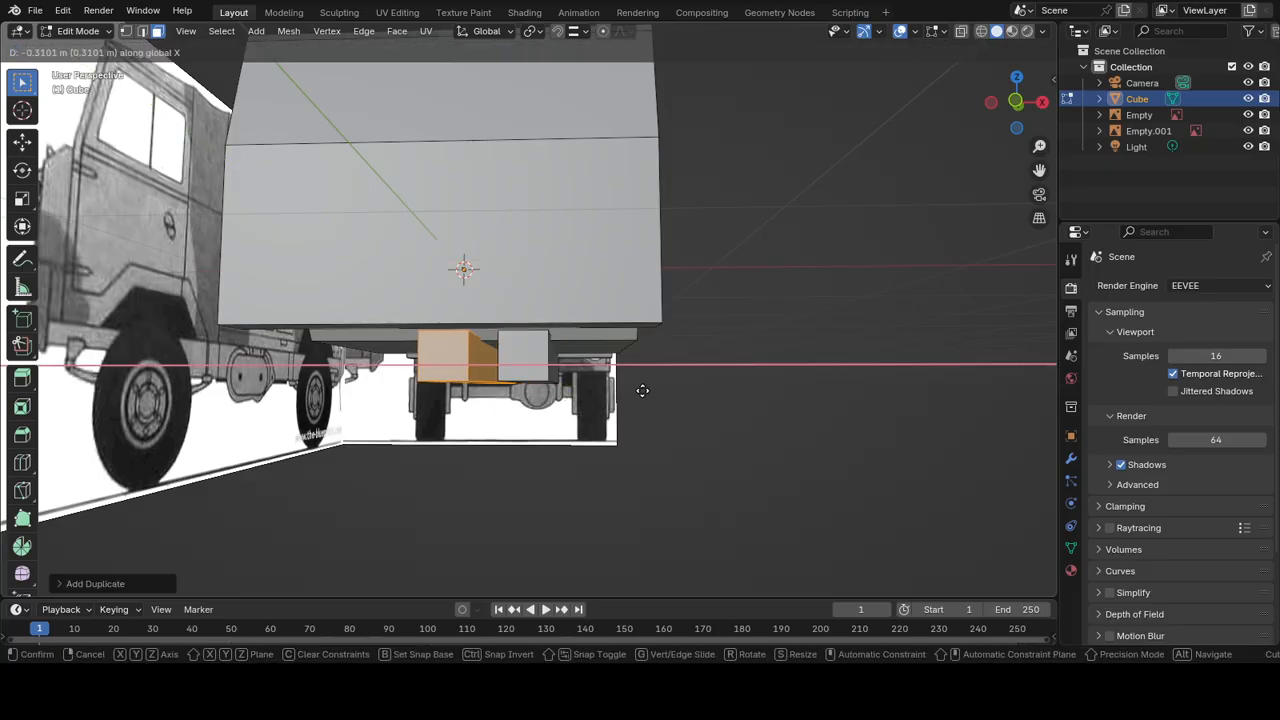
pyautogui.click(642, 390)
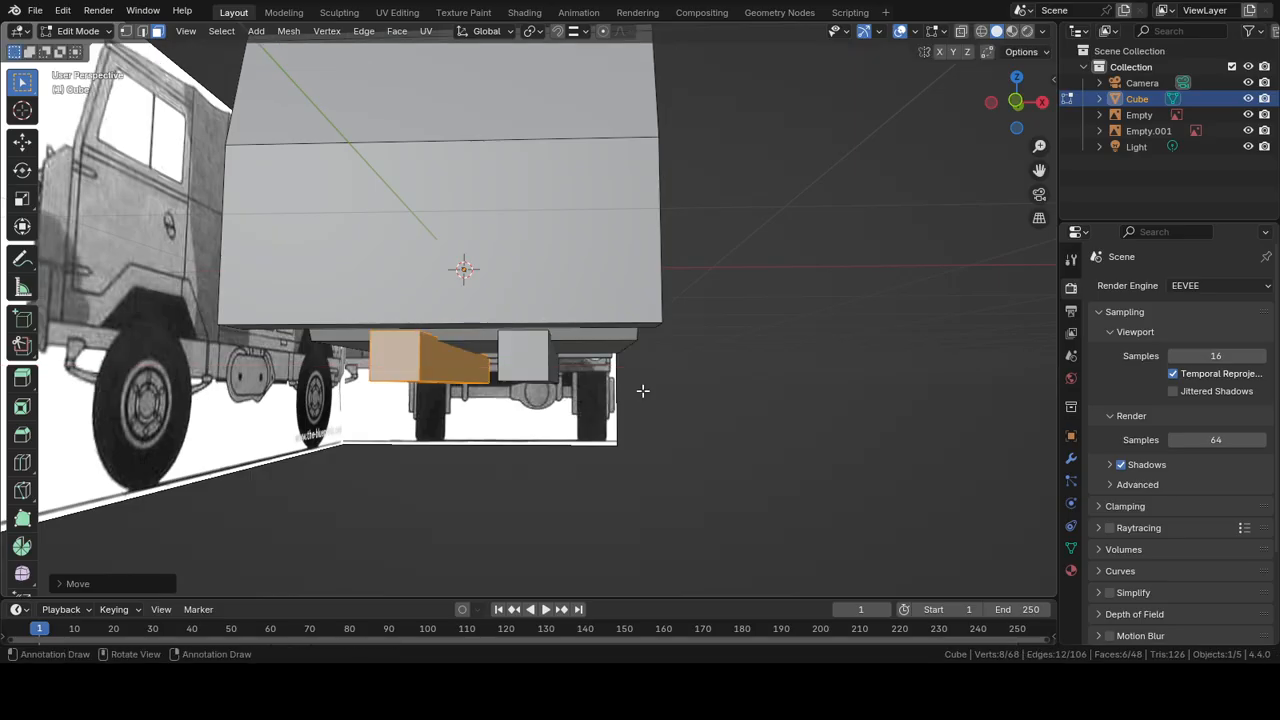
# Step: Add a cylinder with 16 vertices to the truck mesh as the base for a wheel
pyautogui.moveTo(681, 365); pyautogui.dragTo(511, 364, button='middle')
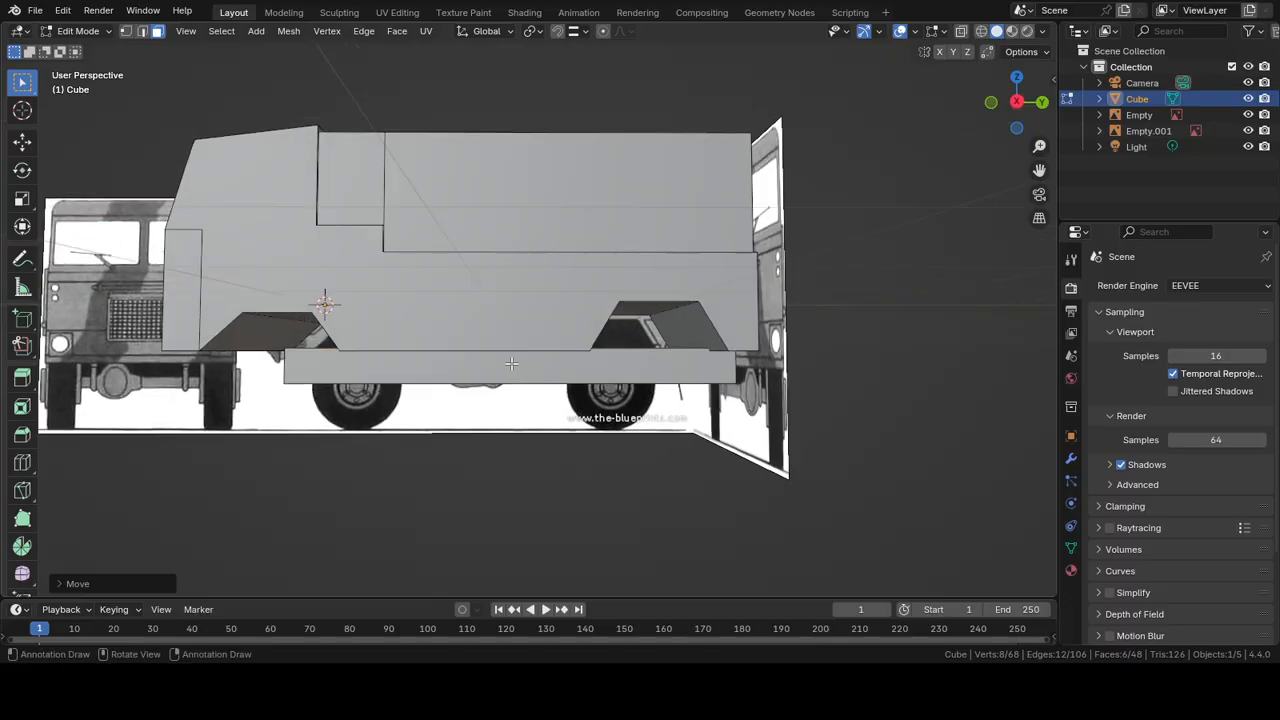
pyautogui.press('KP_3')
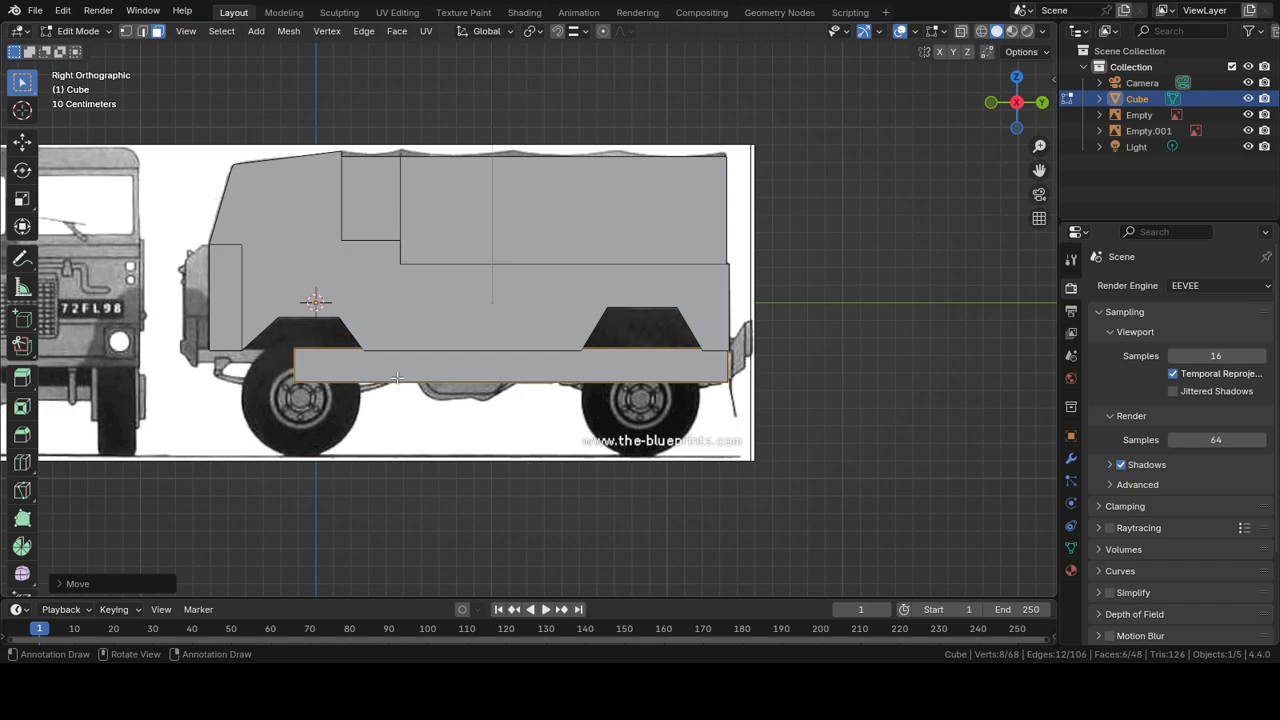
pyautogui.hotkey('shift', 'a')
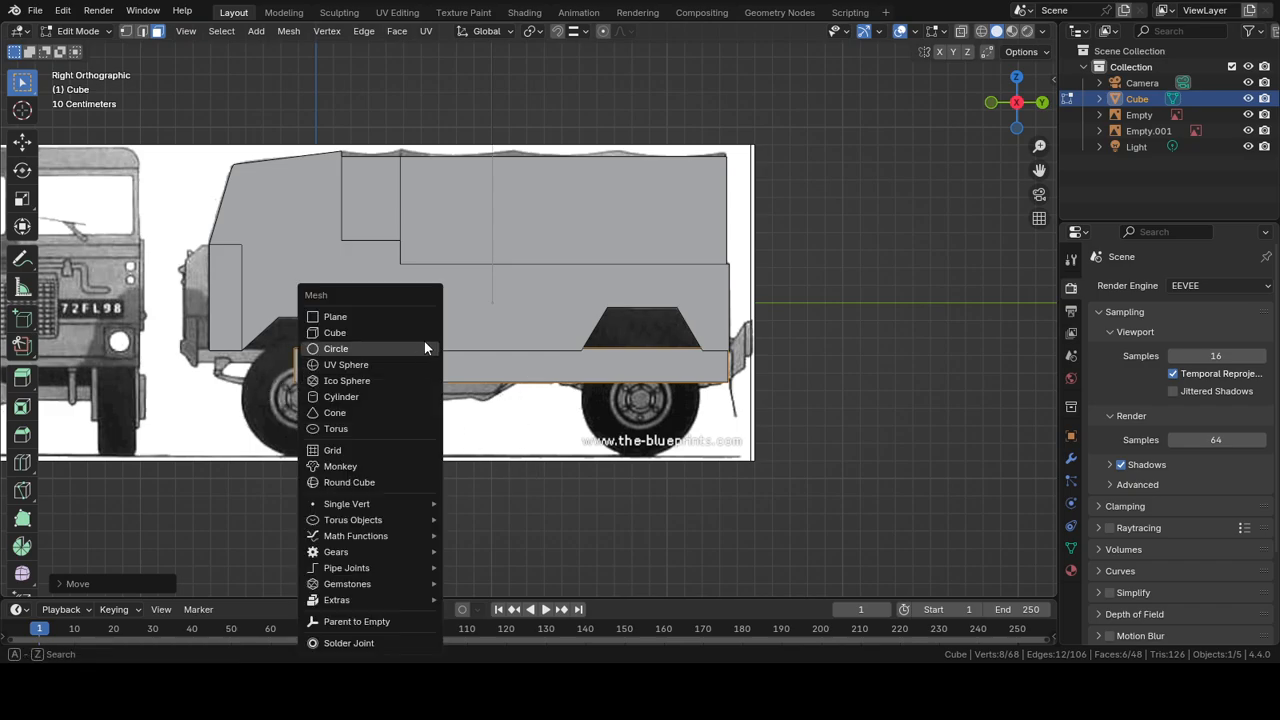
pyautogui.click(346, 396)
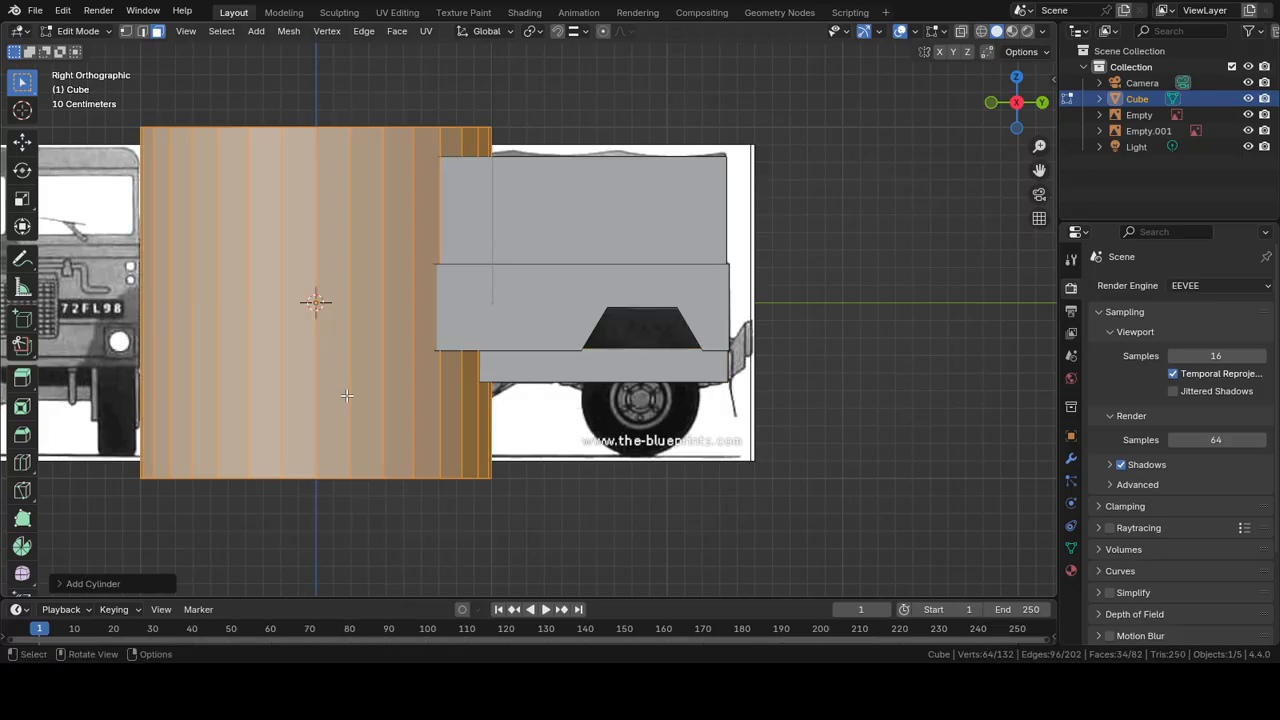
pyautogui.click(83, 583)
pyautogui.click(193, 393)
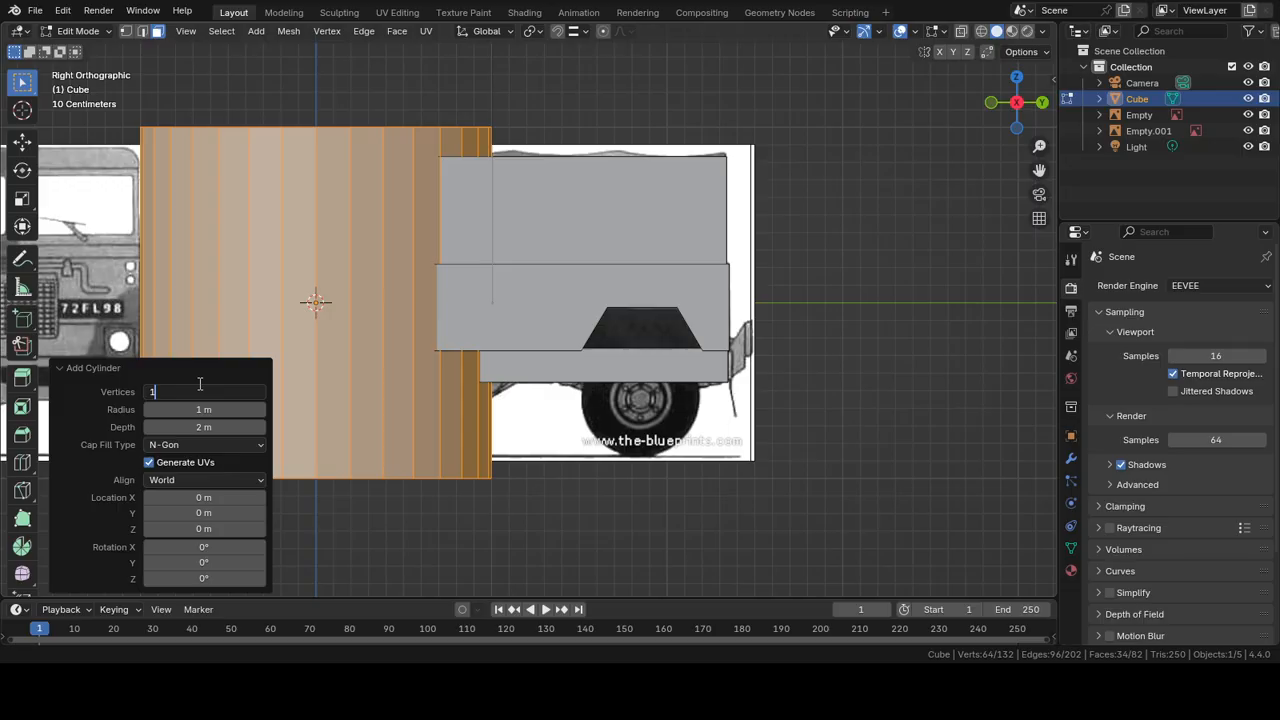
pyautogui.press('Return')
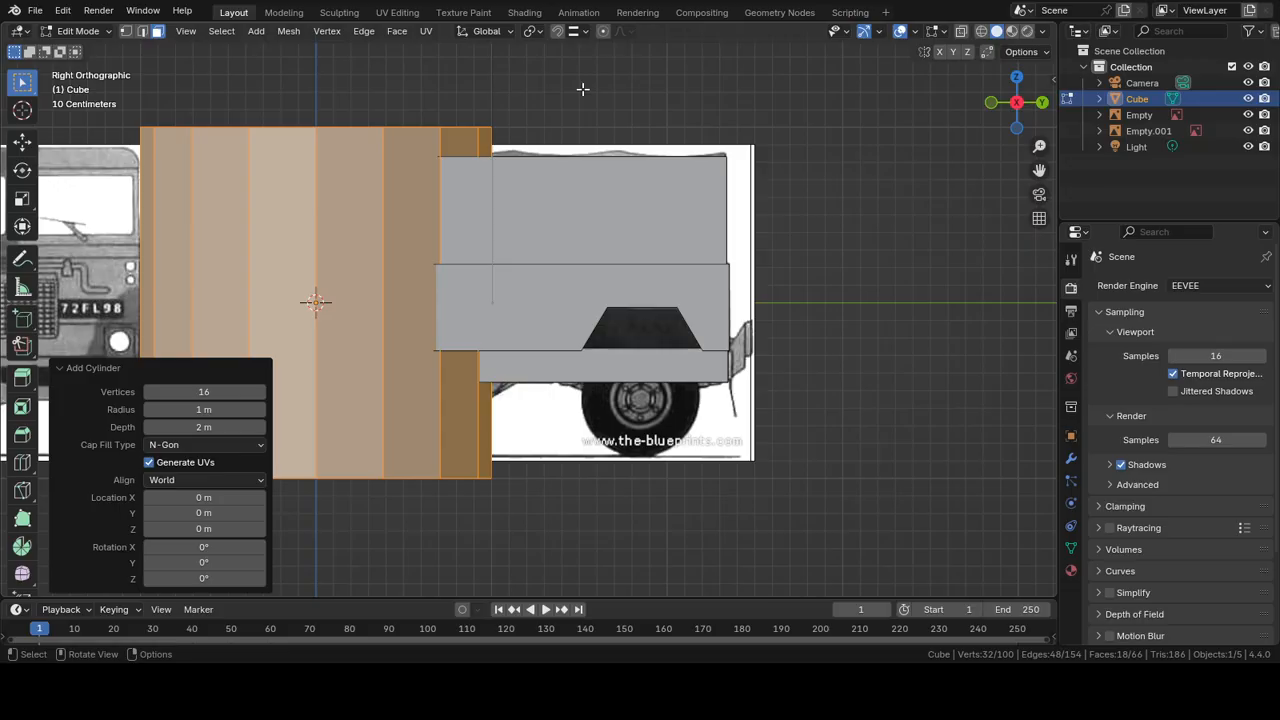
# Step: Set the new cylinder's radius to 0.3 m and its depth to 0.2 m
pyautogui.doubleClick(189, 408)
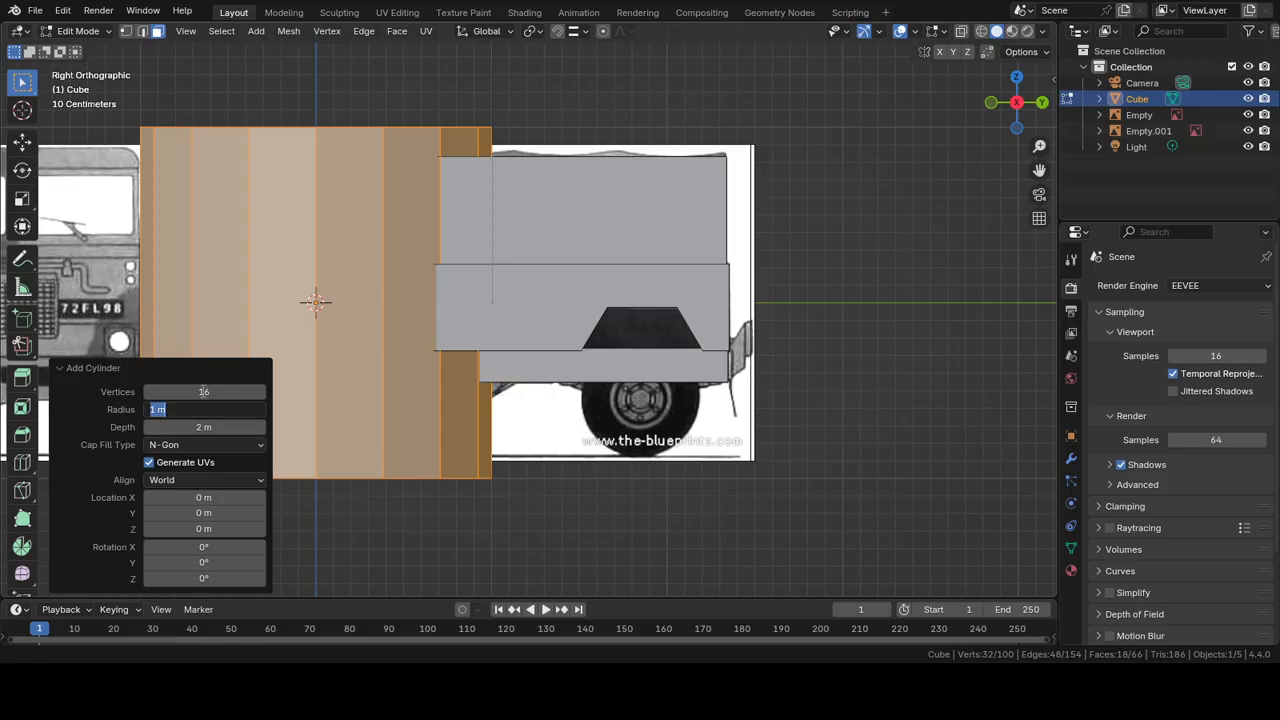
pyautogui.write('0.3')
pyautogui.press('Return')
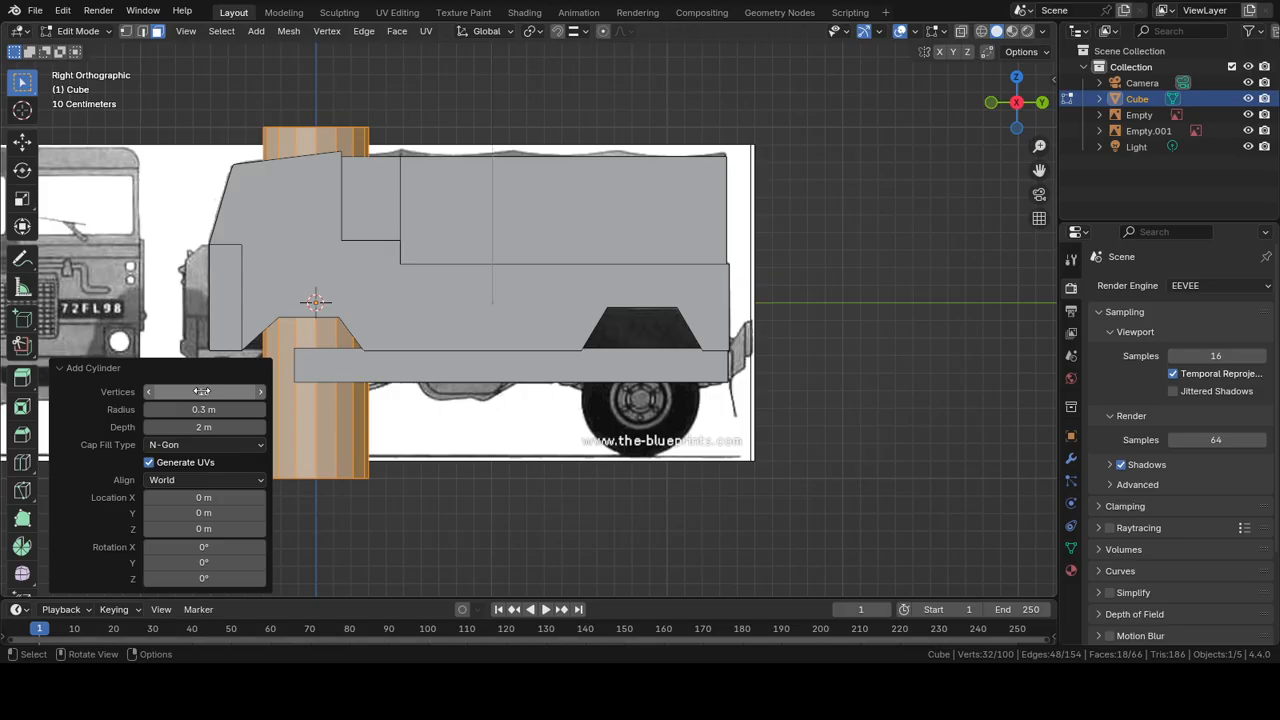
pyautogui.doubleClick(210, 427)
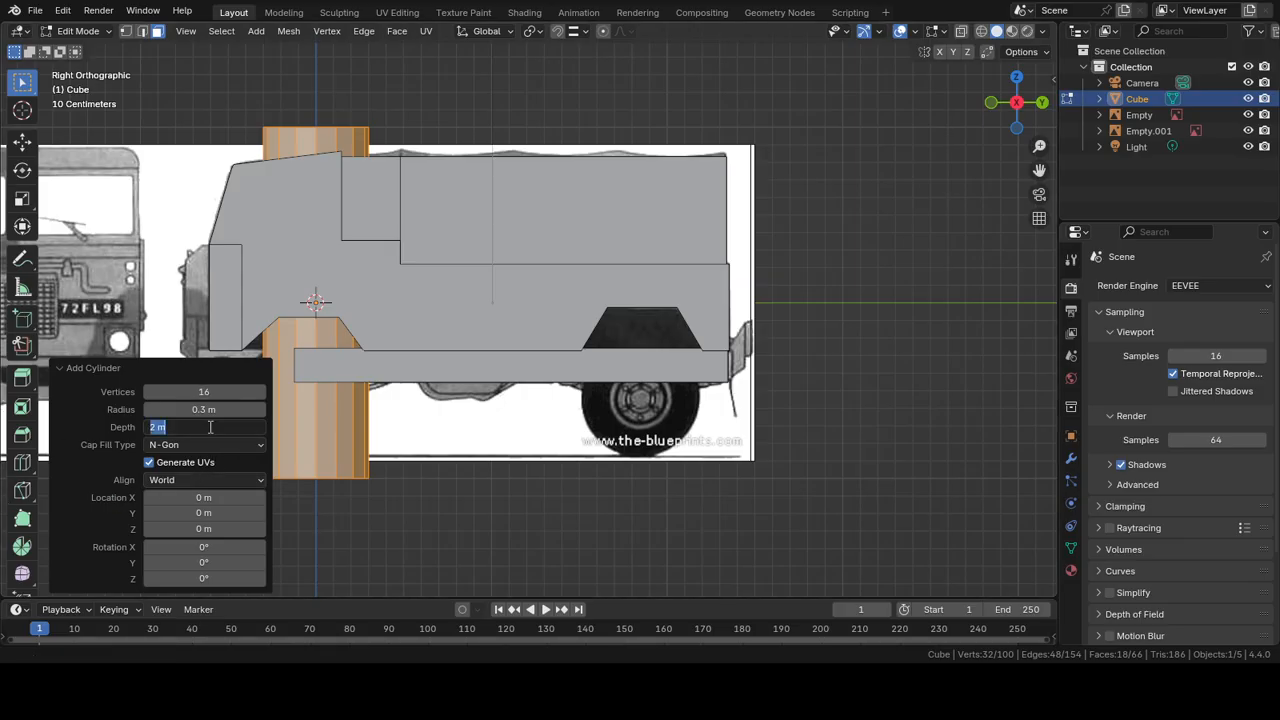
pyautogui.write('0.2')
pyautogui.press('Return')
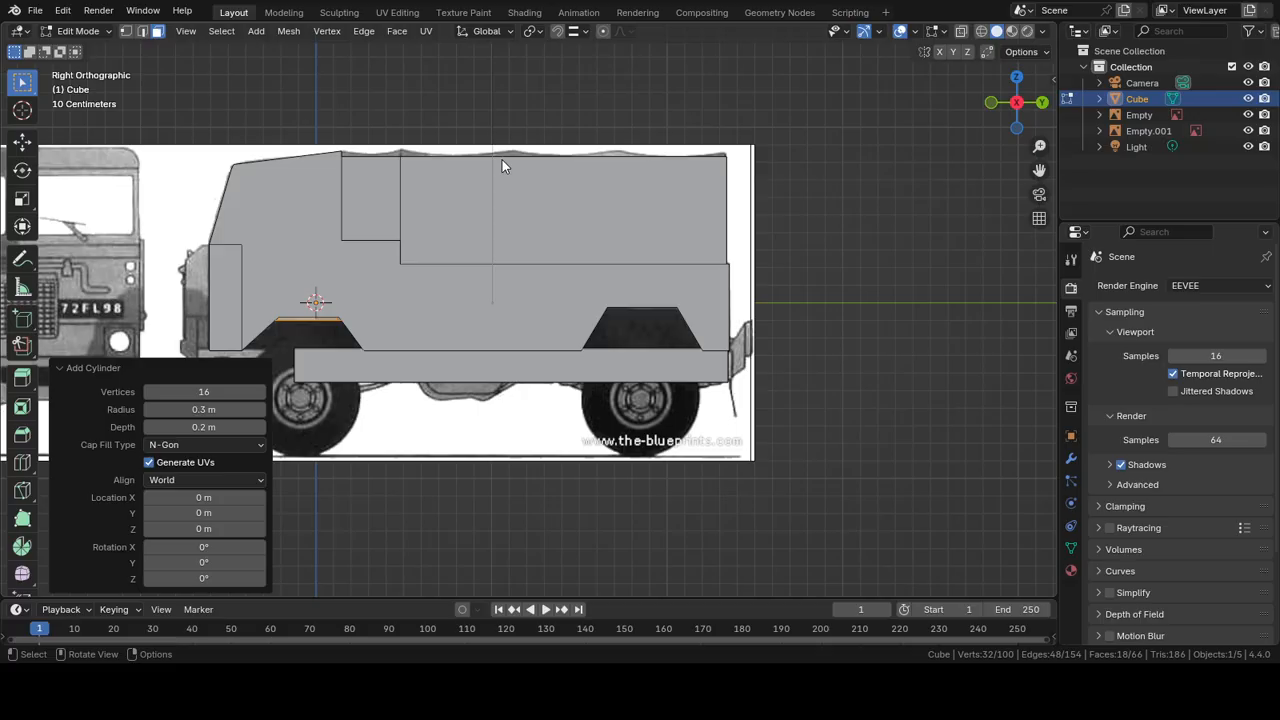
# Step: Rotate the cylinder 90° about the Y axis and move it about 0.55 m along X, outside the chassis beams
pyautogui.moveTo(499, 238); pyautogui.dragTo(652, 196, button='middle')
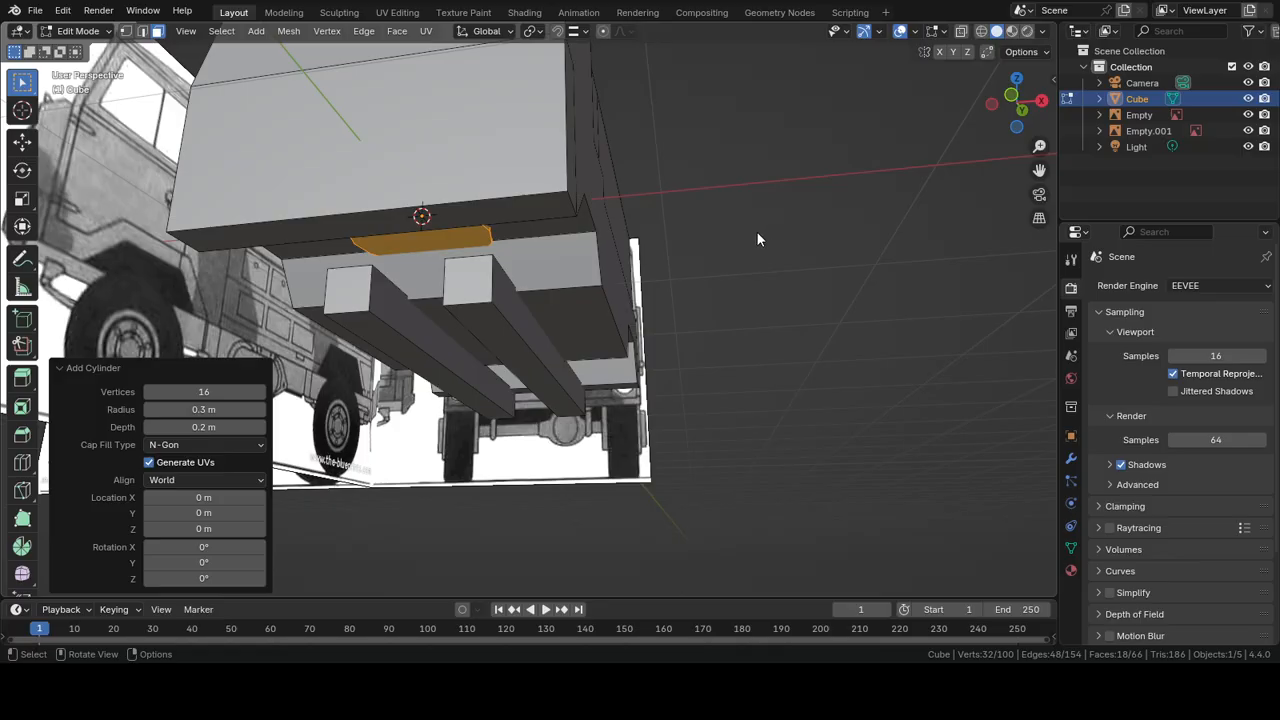
pyautogui.press('r')
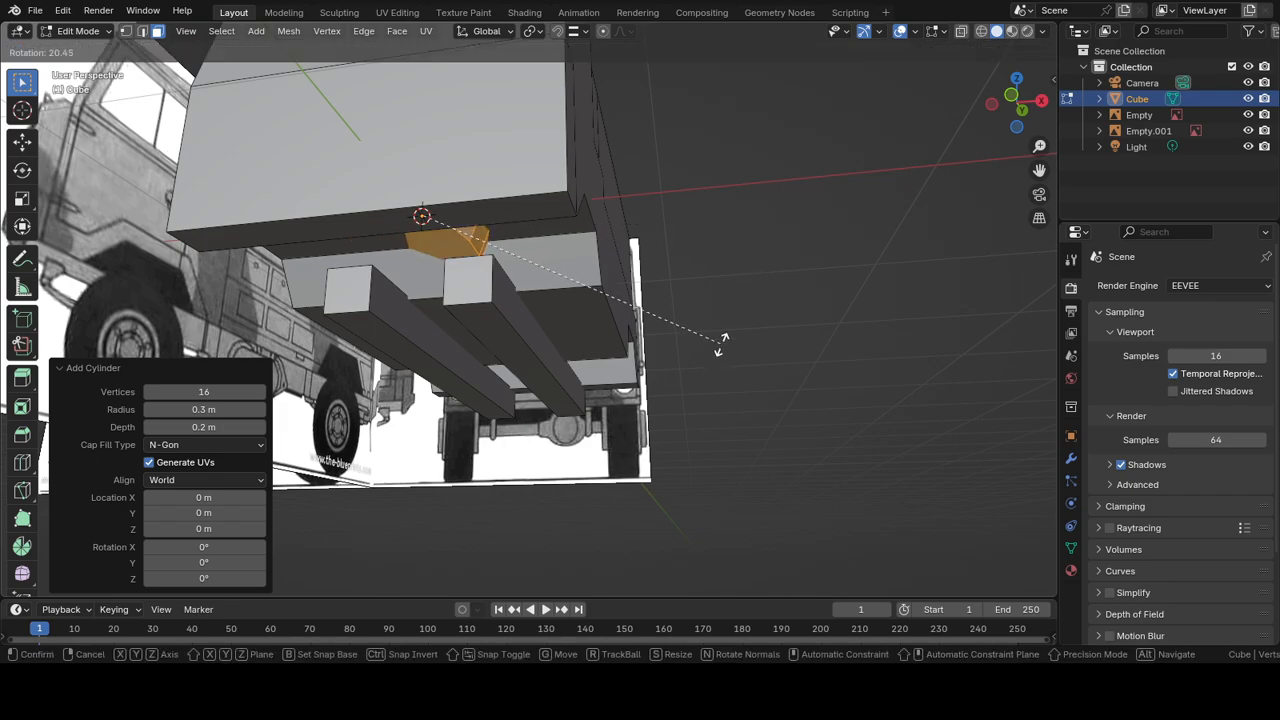
pyautogui.write('y90')
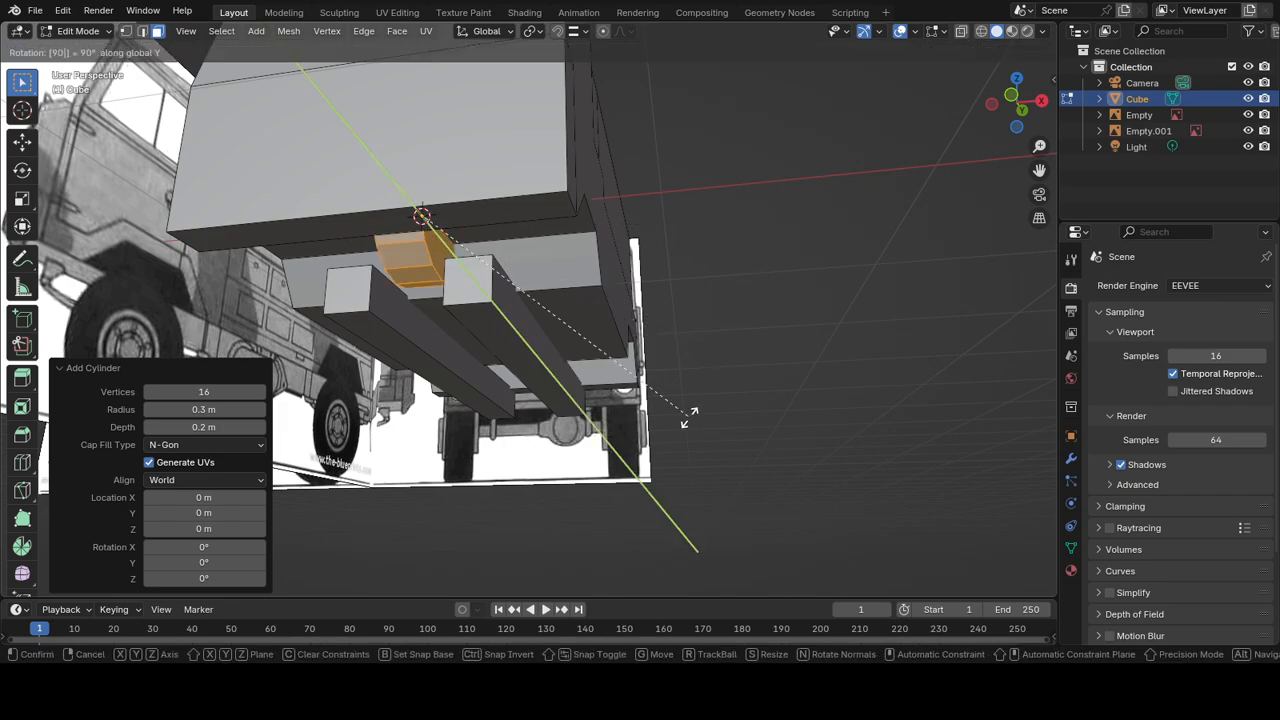
pyautogui.press('Return')
pyautogui.press('g')
pyautogui.press('y')
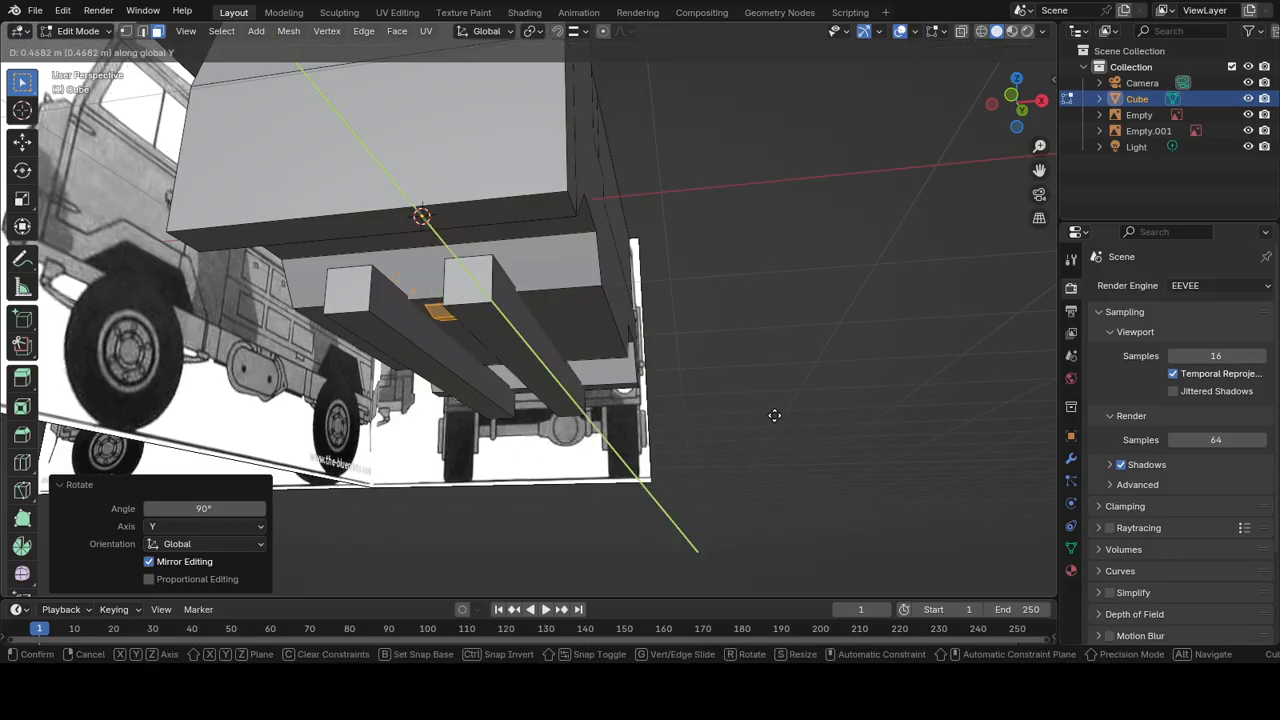
pyautogui.press('x')
pyautogui.click(817, 400)
# Step: Lower the wheel cylinder about 0.52 m along Z onto the front wheel in the side blueprint
pyautogui.press('KP_3')
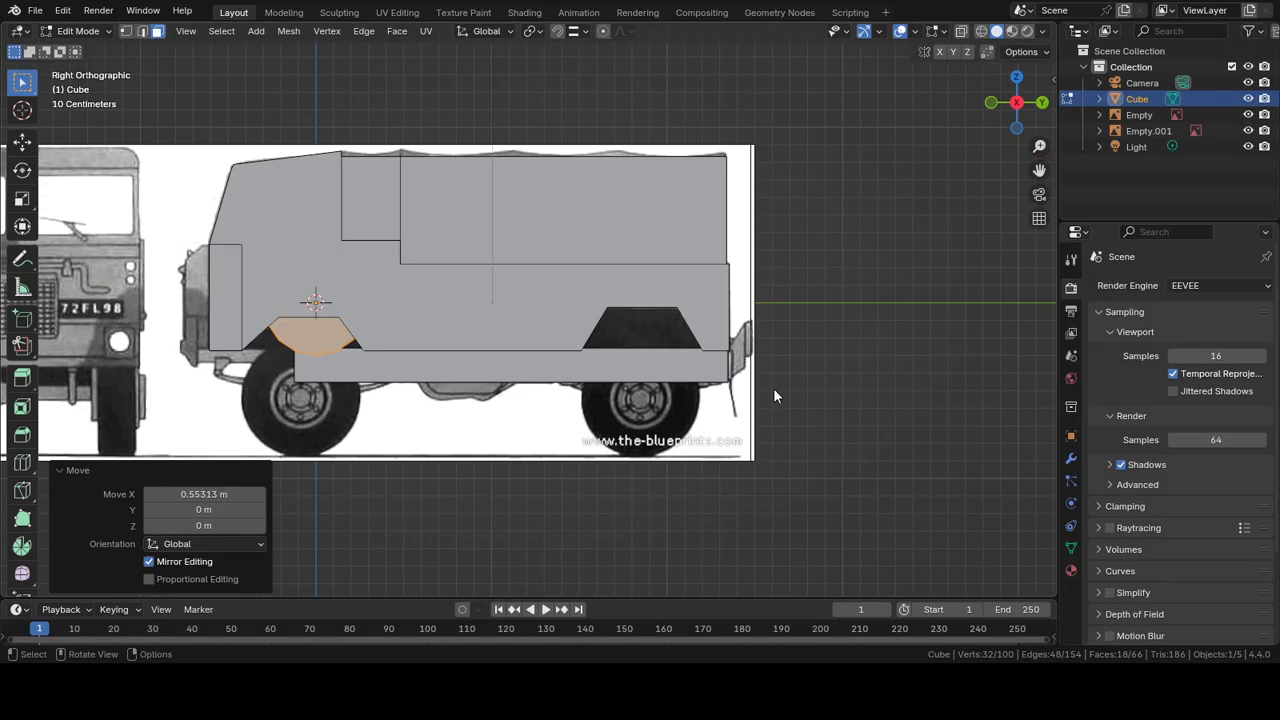
pyautogui.press('g')
pyautogui.press('z')
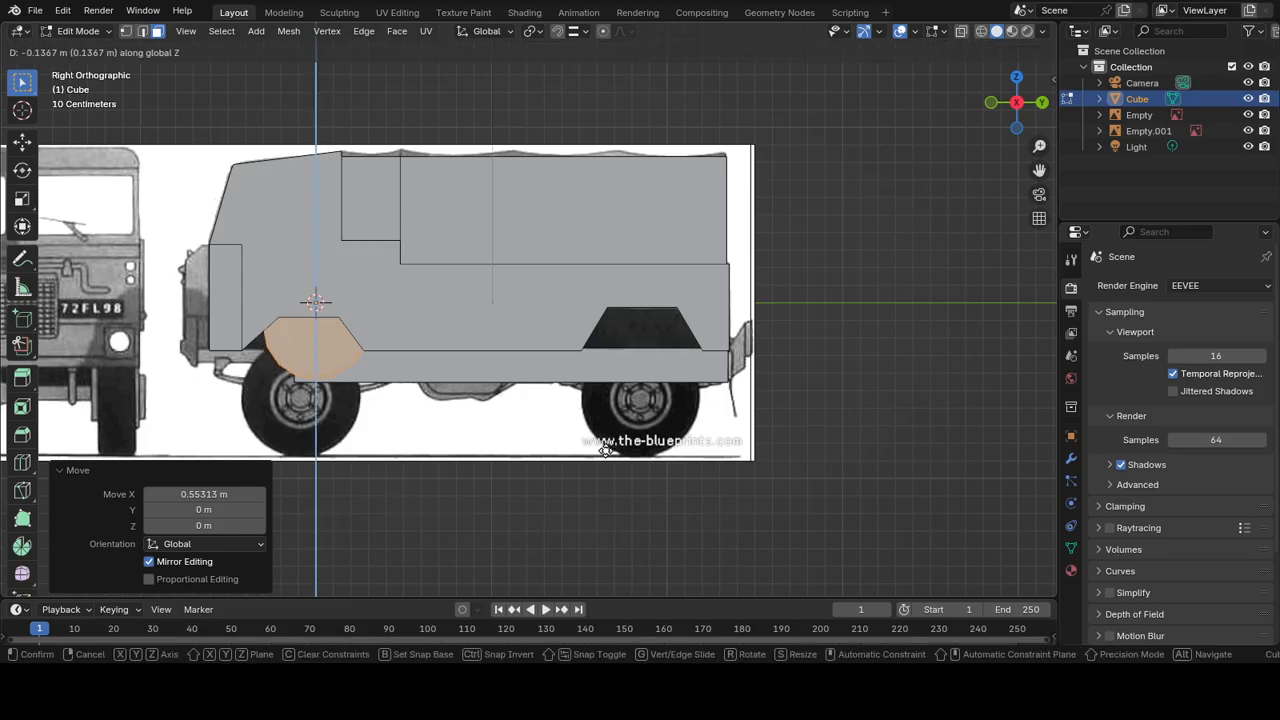
pyautogui.click(576, 517)
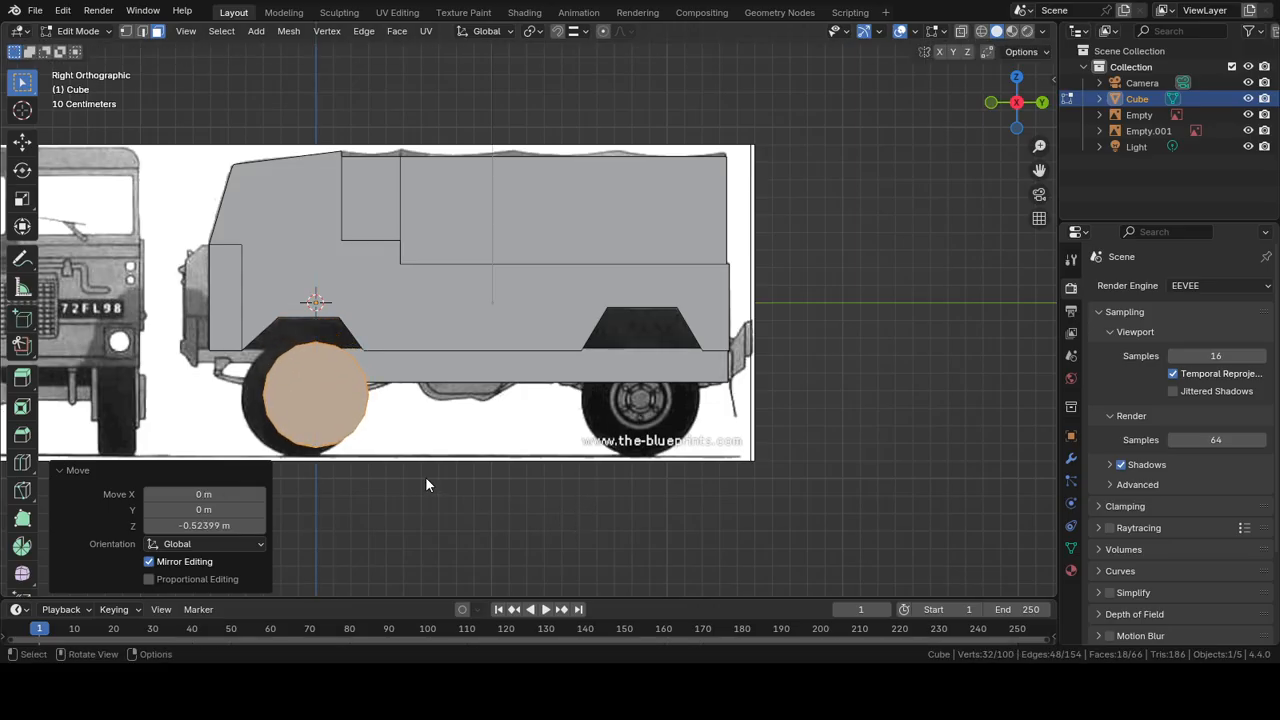
# Step: Centre the cylinder on the blueprint's front wheel, about -0.08 m in Y and -0.016 m in Z, and scale it uniformly to about 1.14
pyautogui.keyDown('shift'); pyautogui.moveTo(422, 452); pyautogui.dragTo(575, 417, button='middle'); pyautogui.keyUp('shift')
pyautogui.scroll(2, 594, 401)
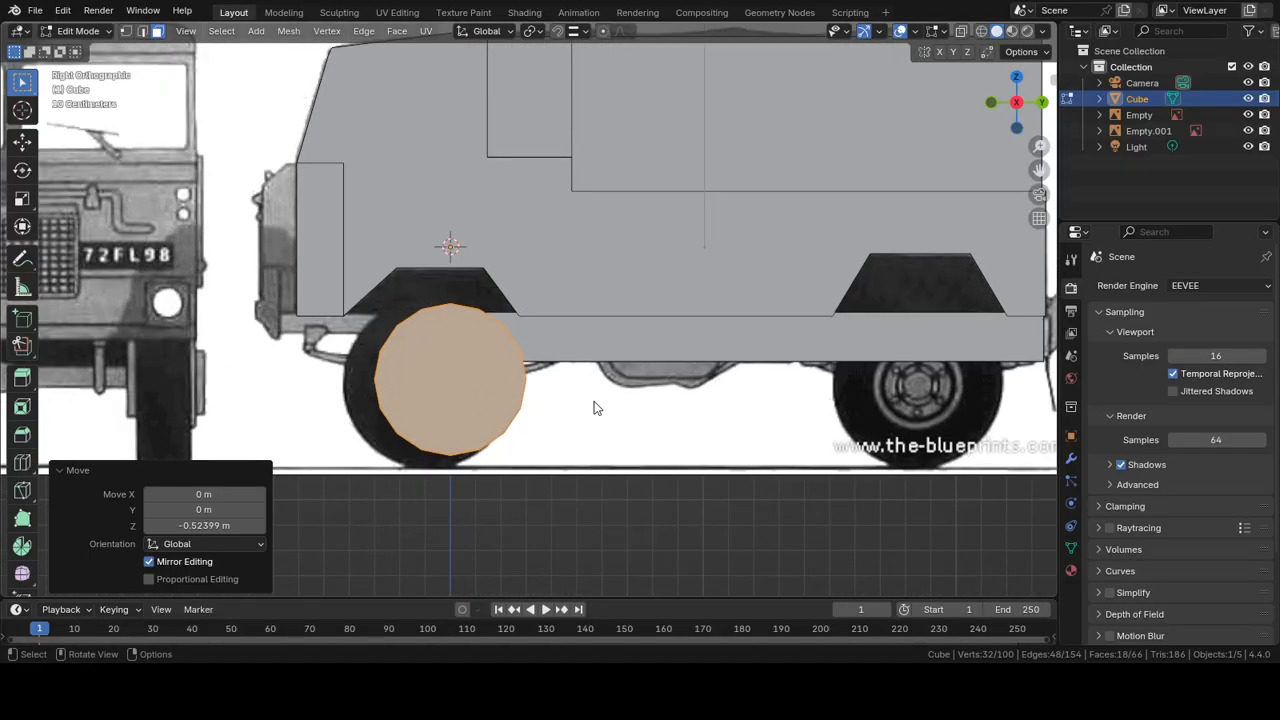
pyautogui.press('g')
pyautogui.press('y')
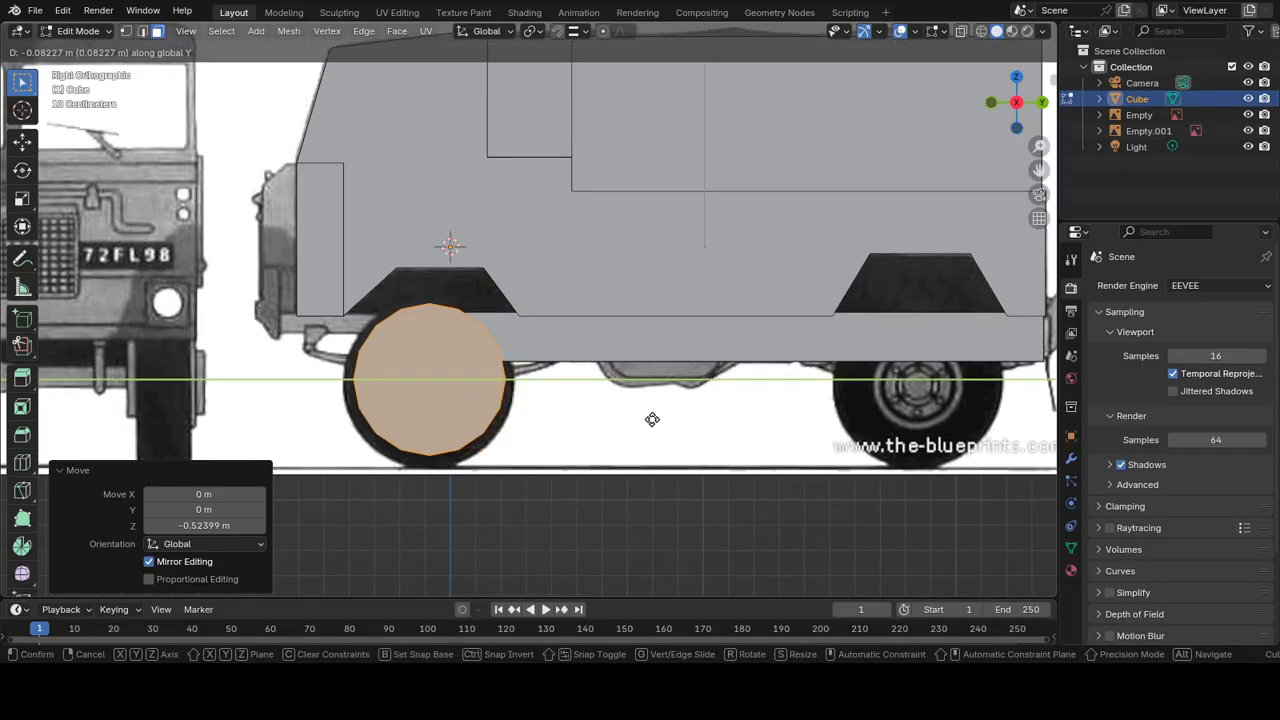
pyautogui.click(654, 422)
pyautogui.press('g')
pyautogui.press('z')
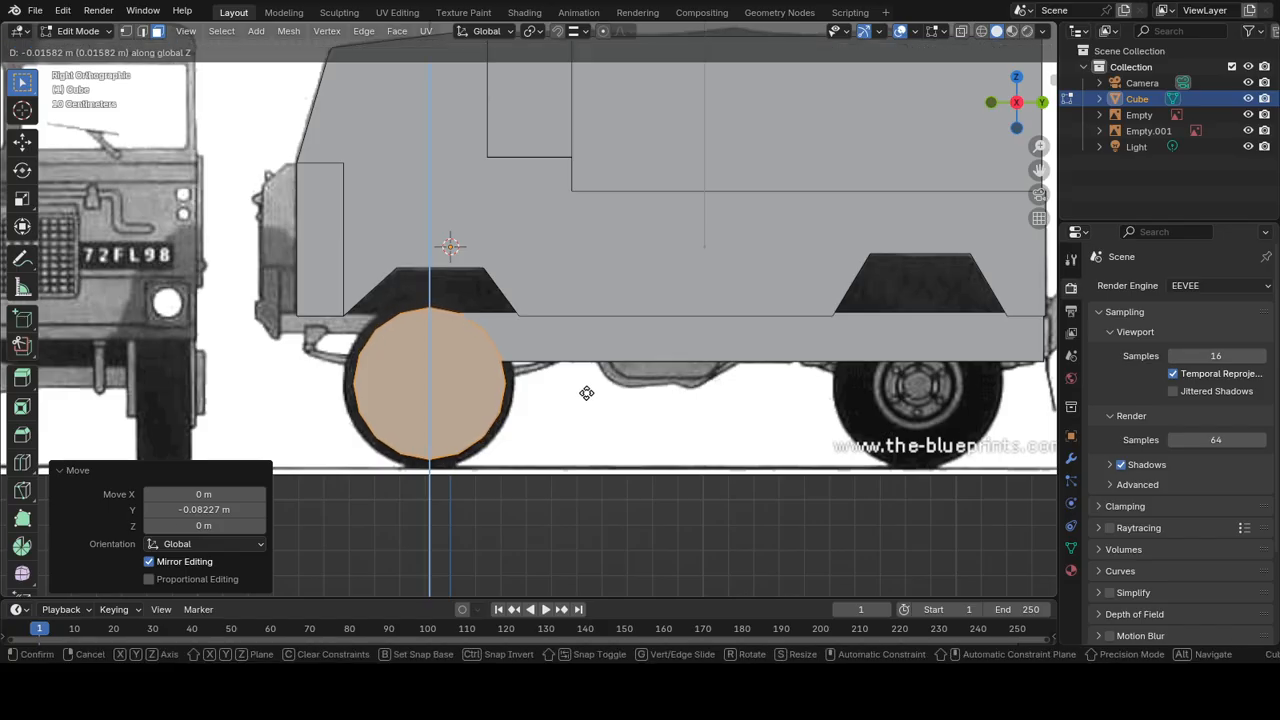
pyautogui.click(586, 393)
pyautogui.press('s')
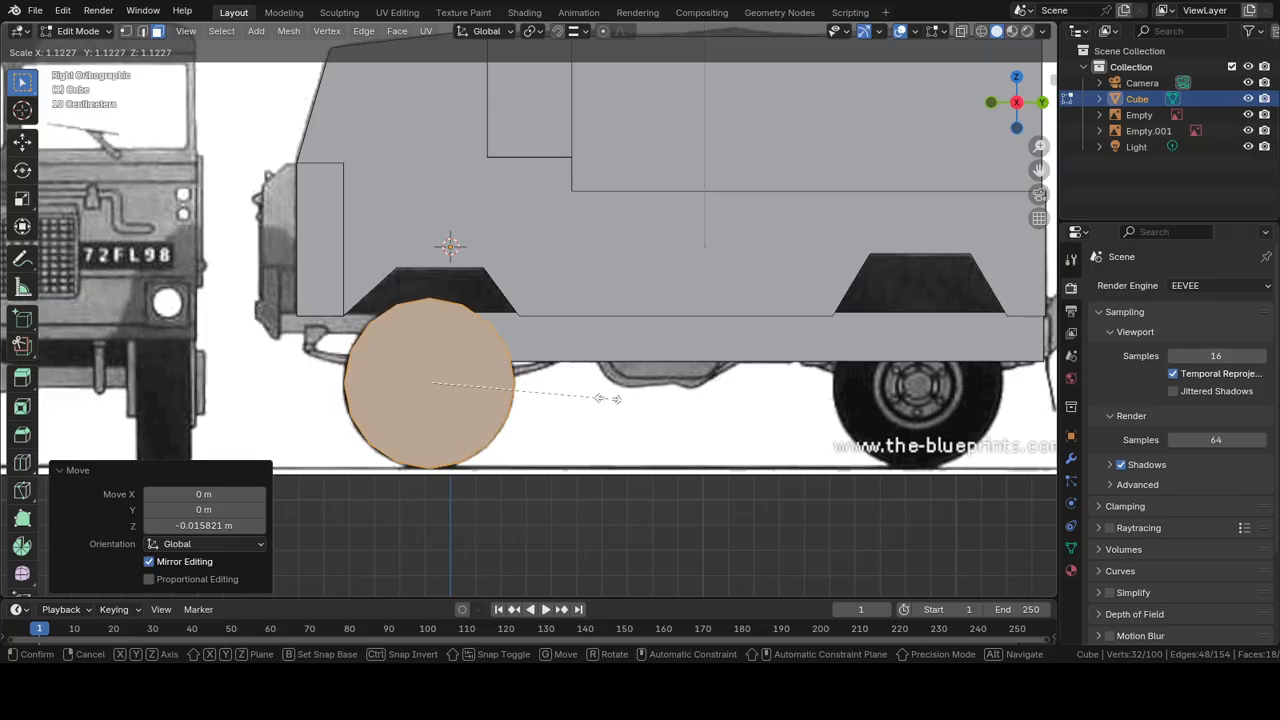
pyautogui.click(603, 399)
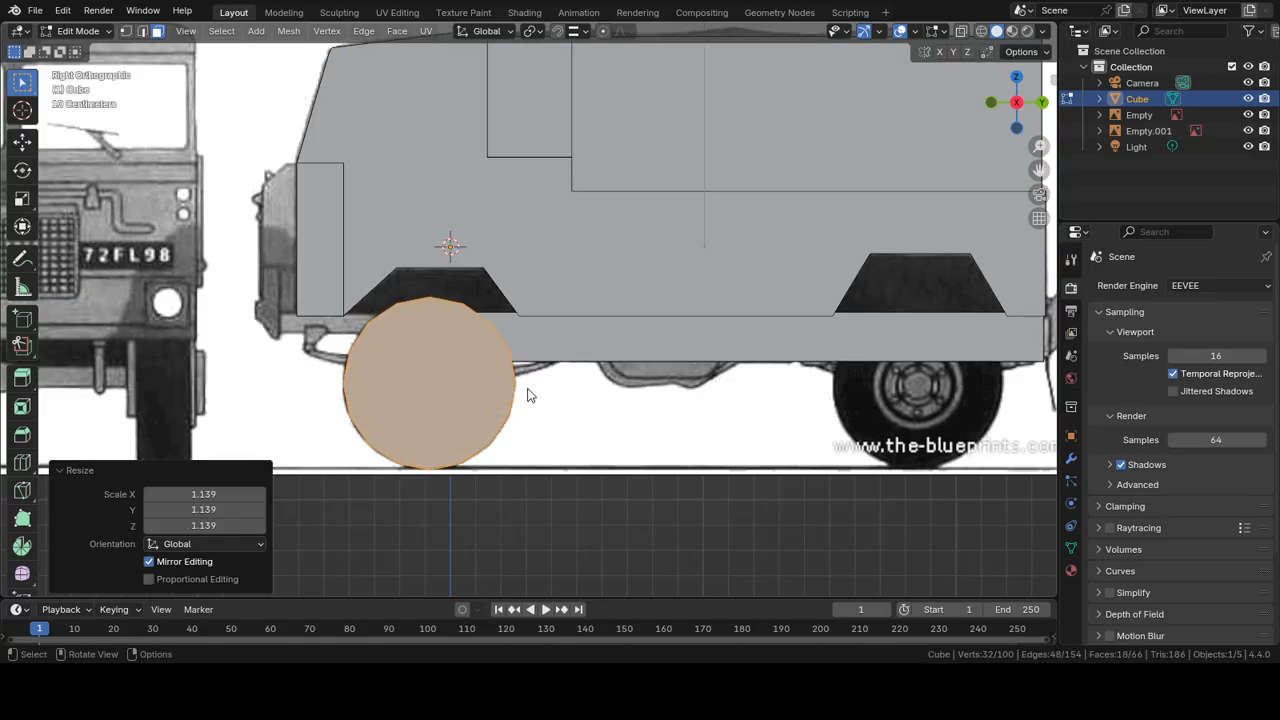
# Step: Move the wheel about 0.044 m outward along X, almost flush with the body's side in the front view
pyautogui.moveTo(530, 396); pyautogui.dragTo(690, 378, button='middle')
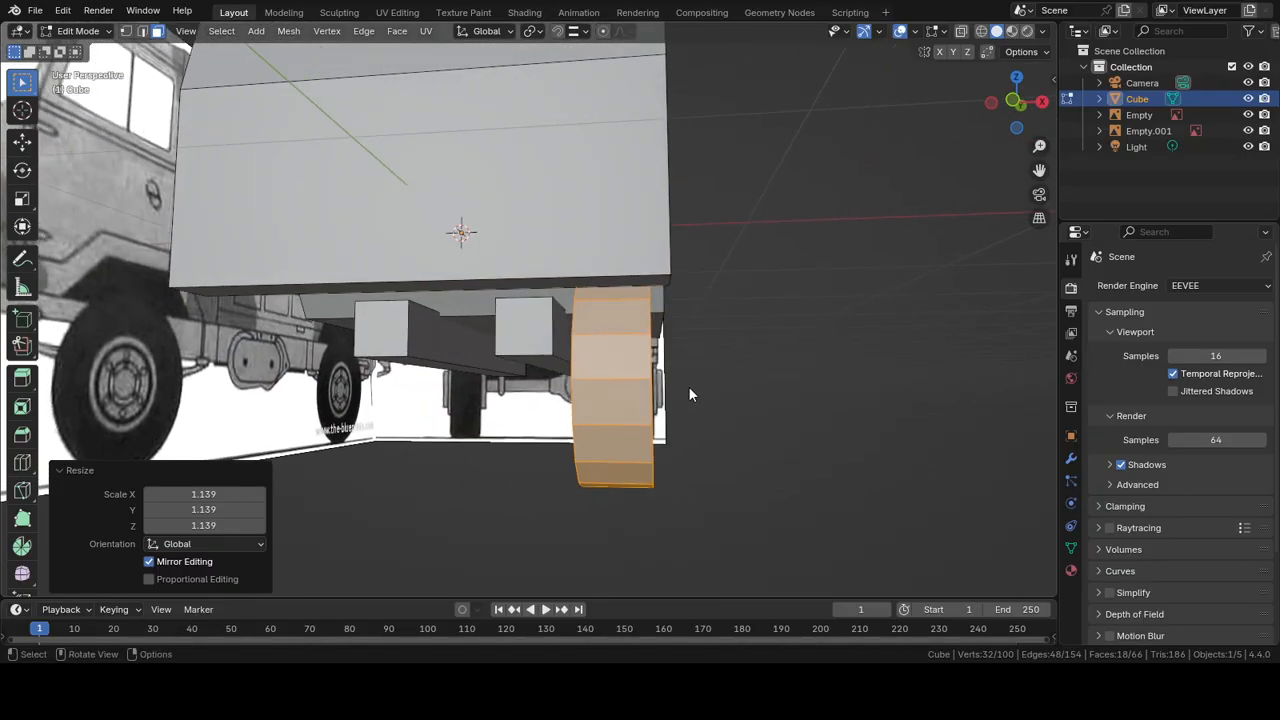
pyautogui.press('KP_1')
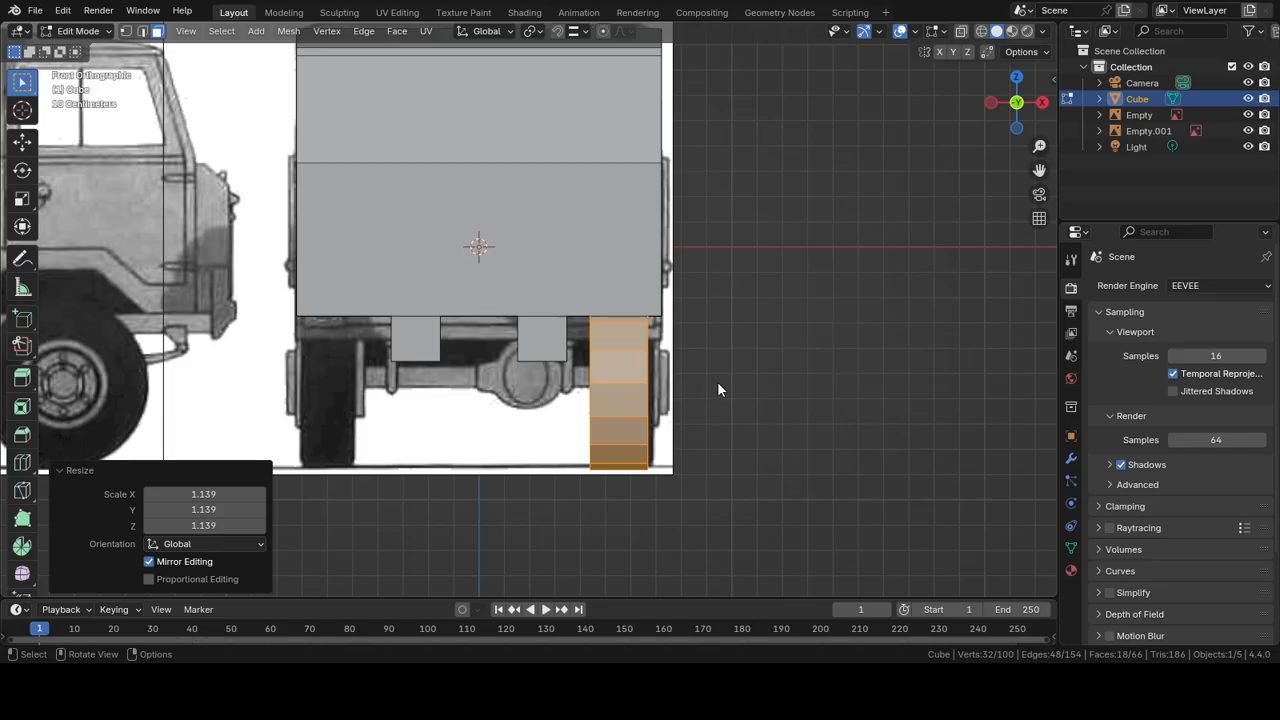
pyautogui.press('g')
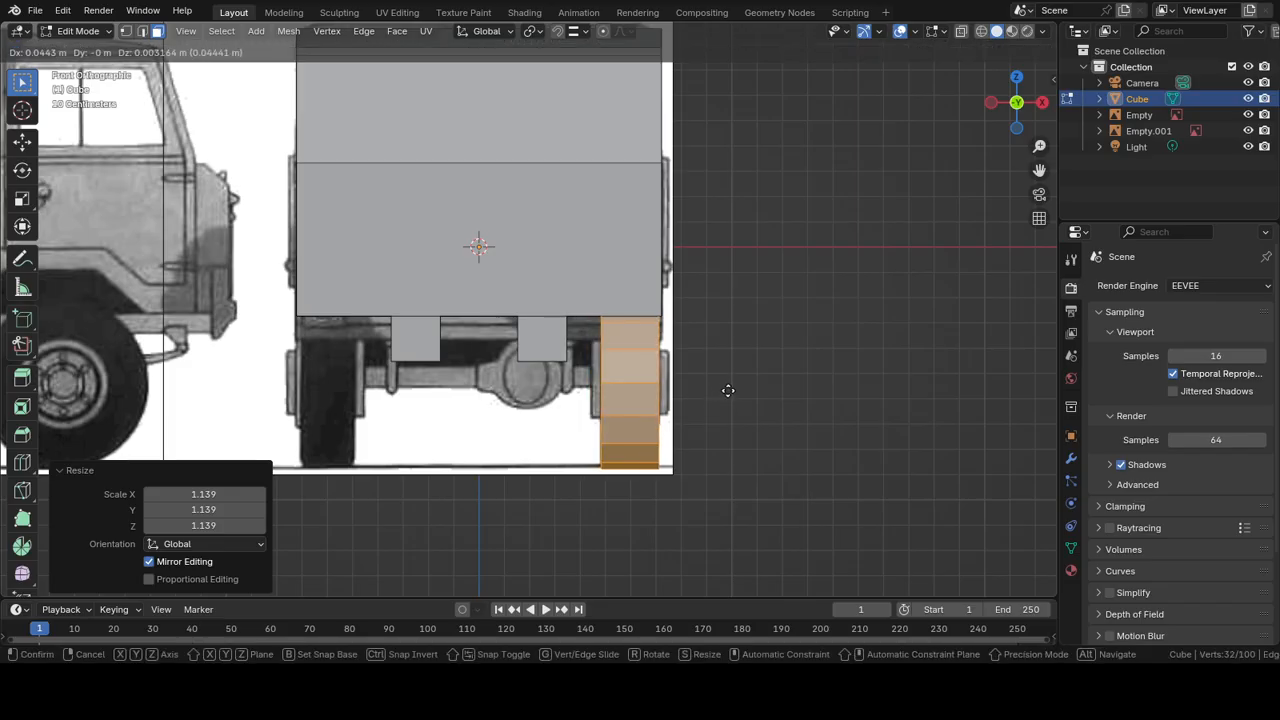
pyautogui.press('x')
pyautogui.click(728, 389)
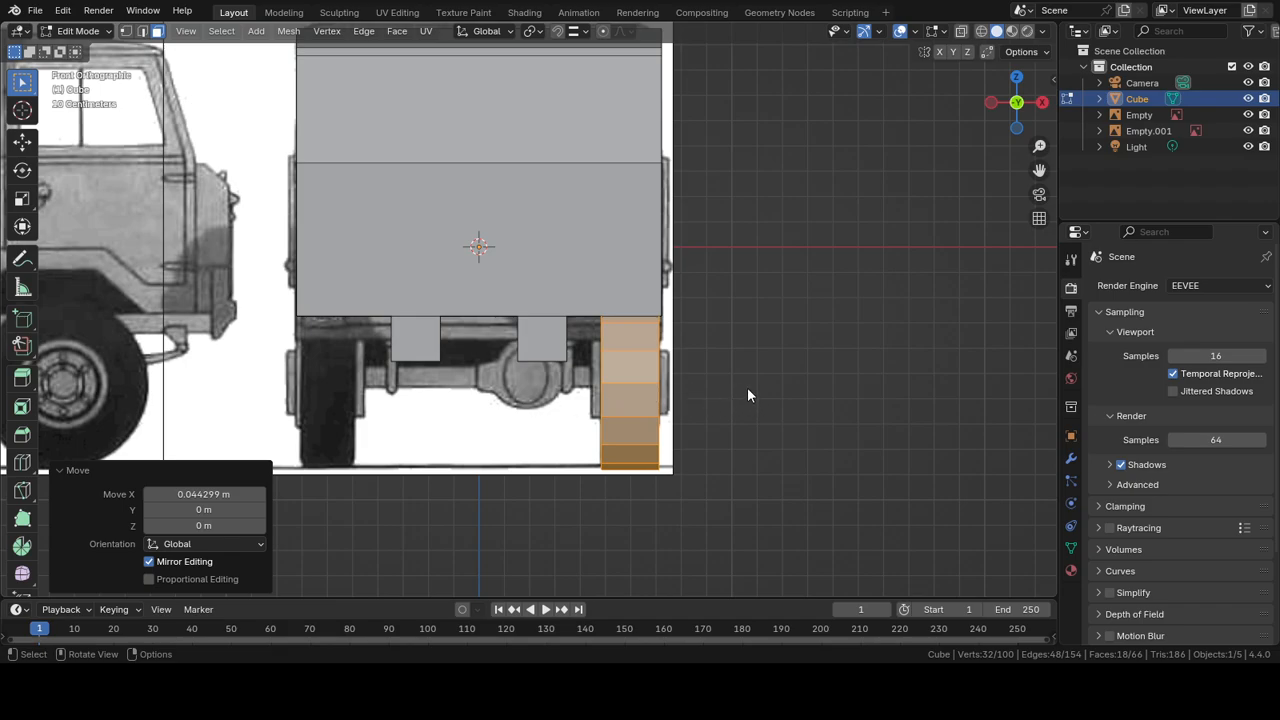
pyautogui.moveTo(746, 381); pyautogui.dragTo(750, 364, button='middle')
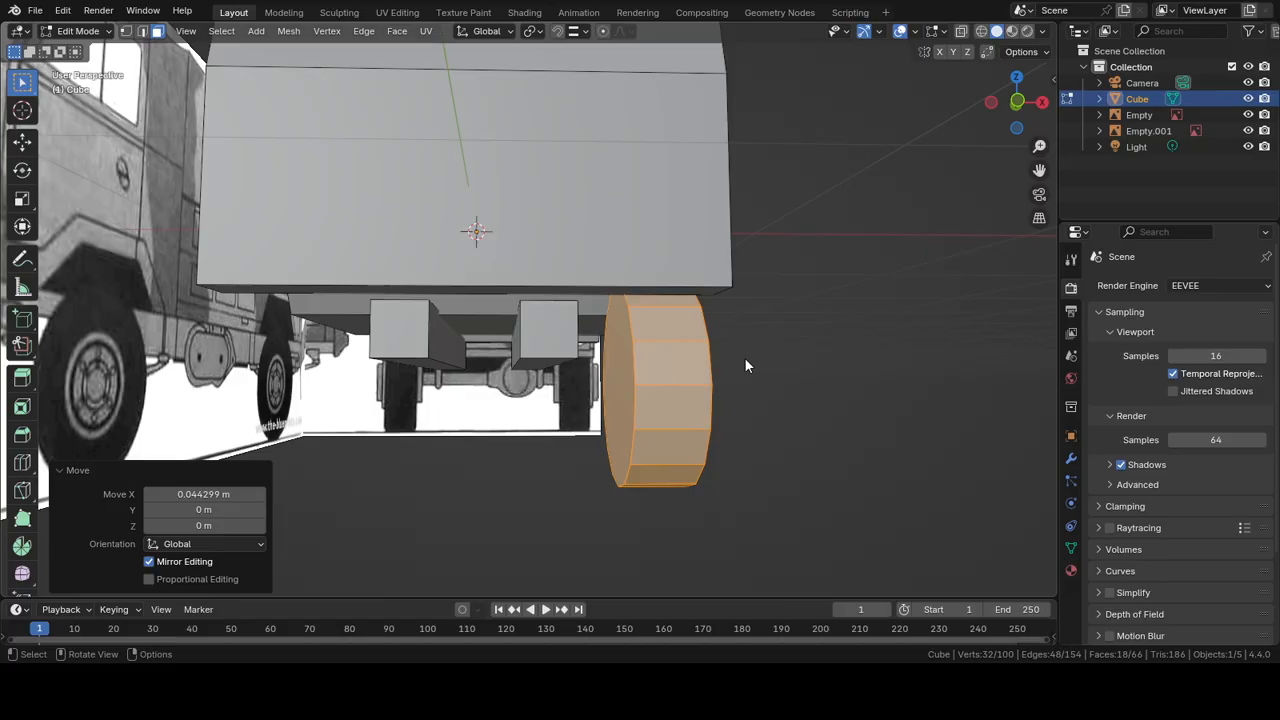
pyautogui.press('KP_1')
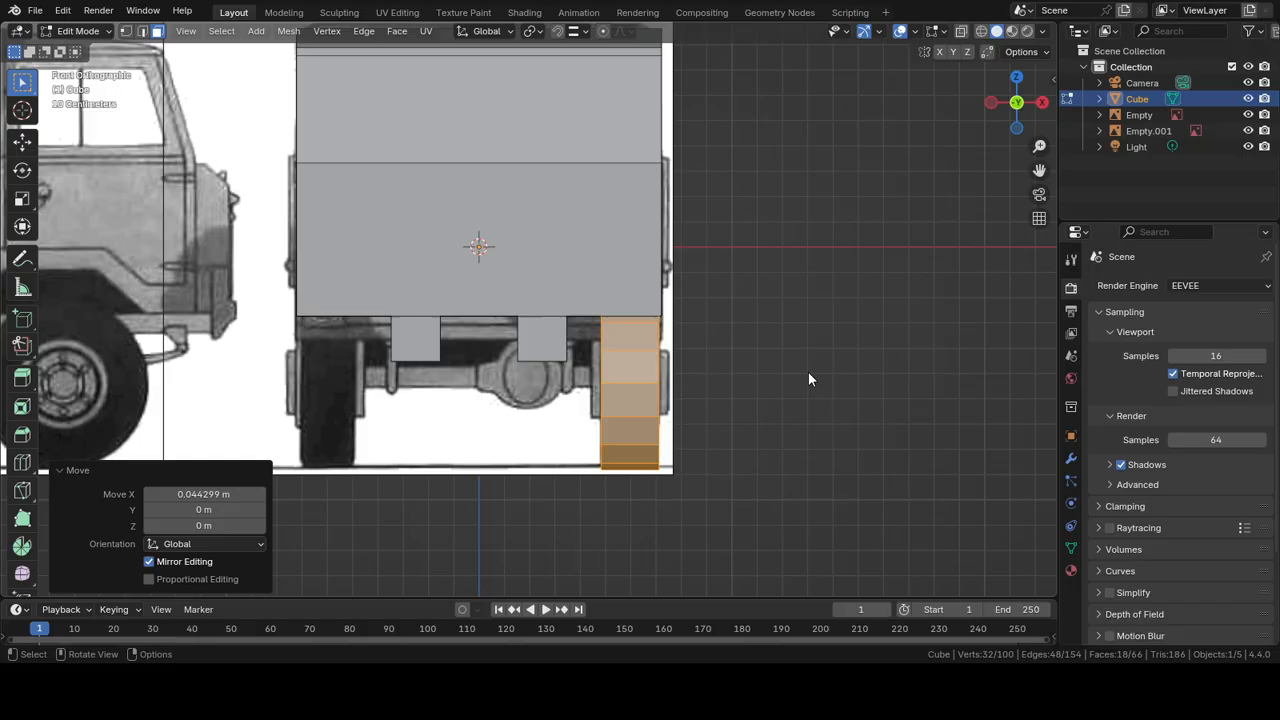
# Step: Inset the wheel's outer face by about 0.2 m to form the hub circle
pyautogui.moveTo(808, 377); pyautogui.dragTo(222, 290, button='middle')
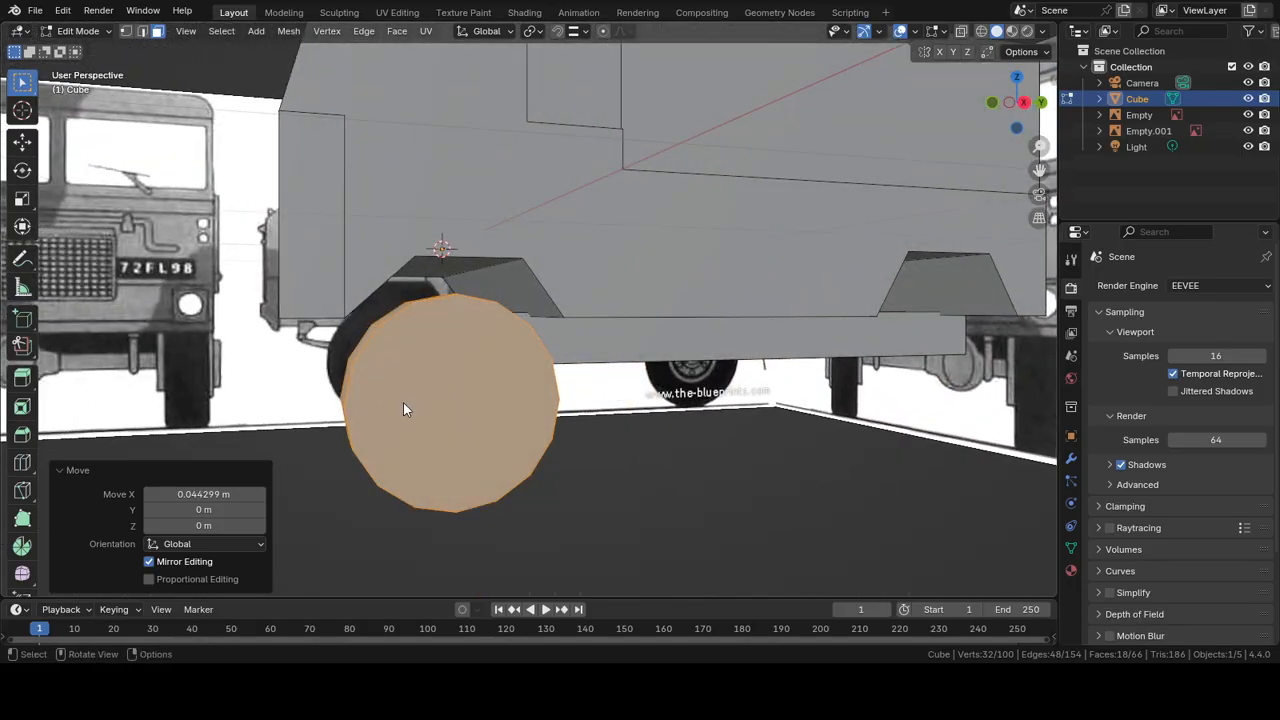
pyautogui.click(429, 448)
pyautogui.press('i')
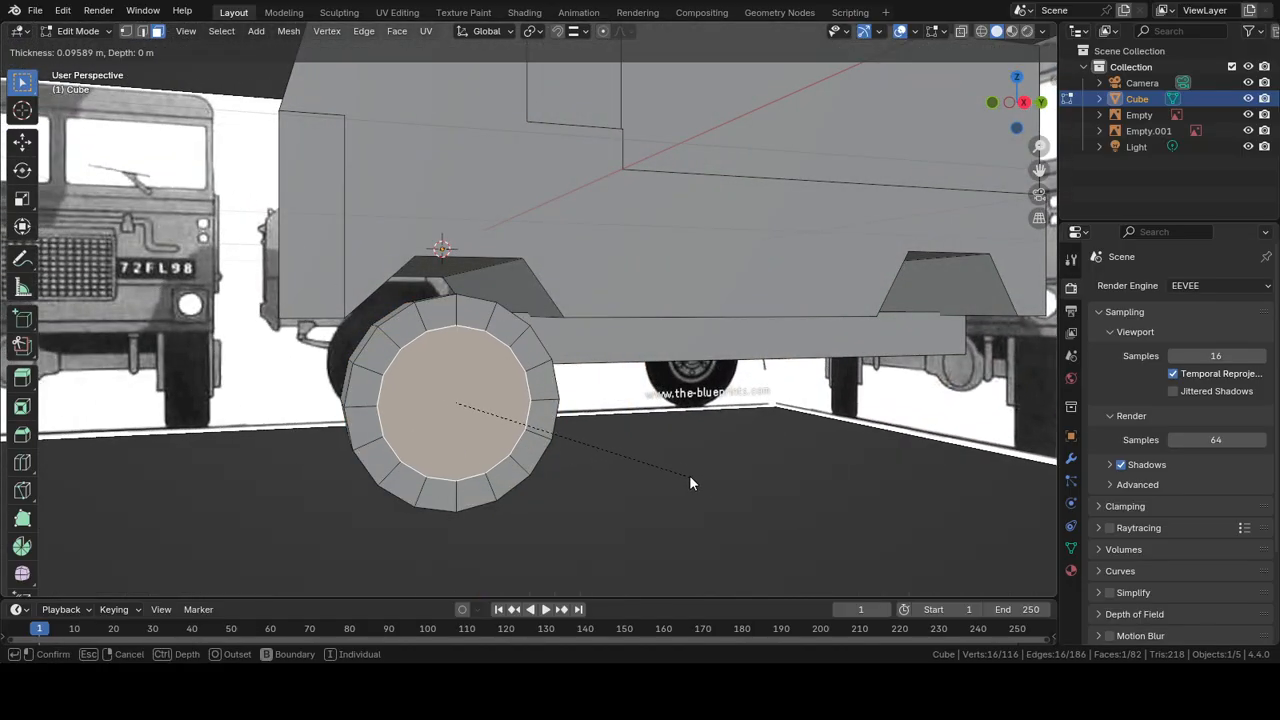
pyautogui.click(660, 477)
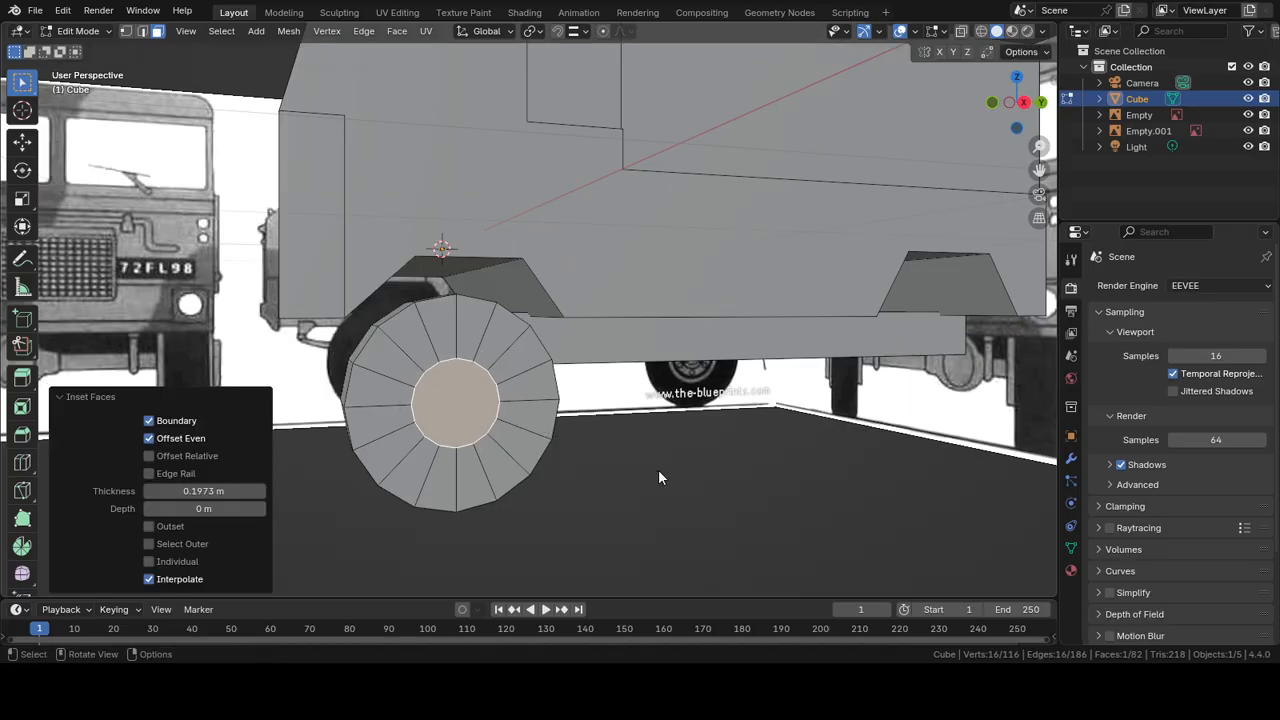
pyautogui.press('KP_3')
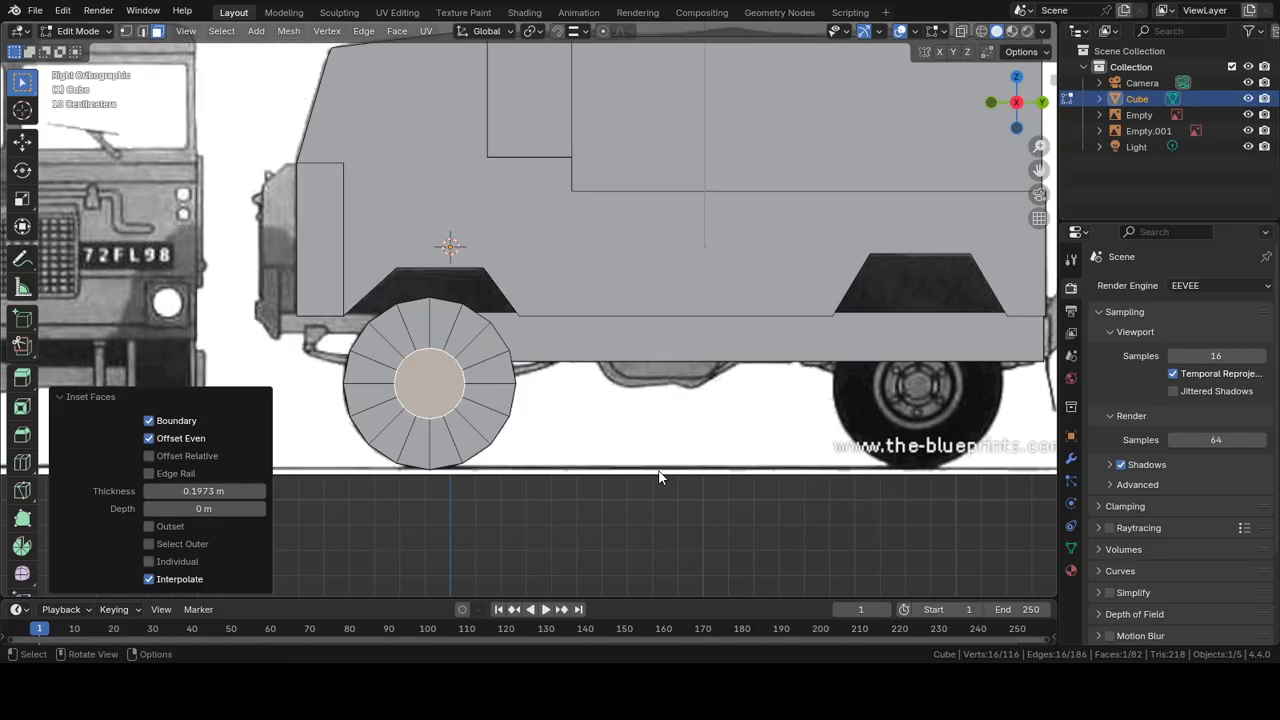
# Step: Extrude the hub face outward about 0.038 m to match the hub in the front blueprint
pyautogui.press('KP_1')
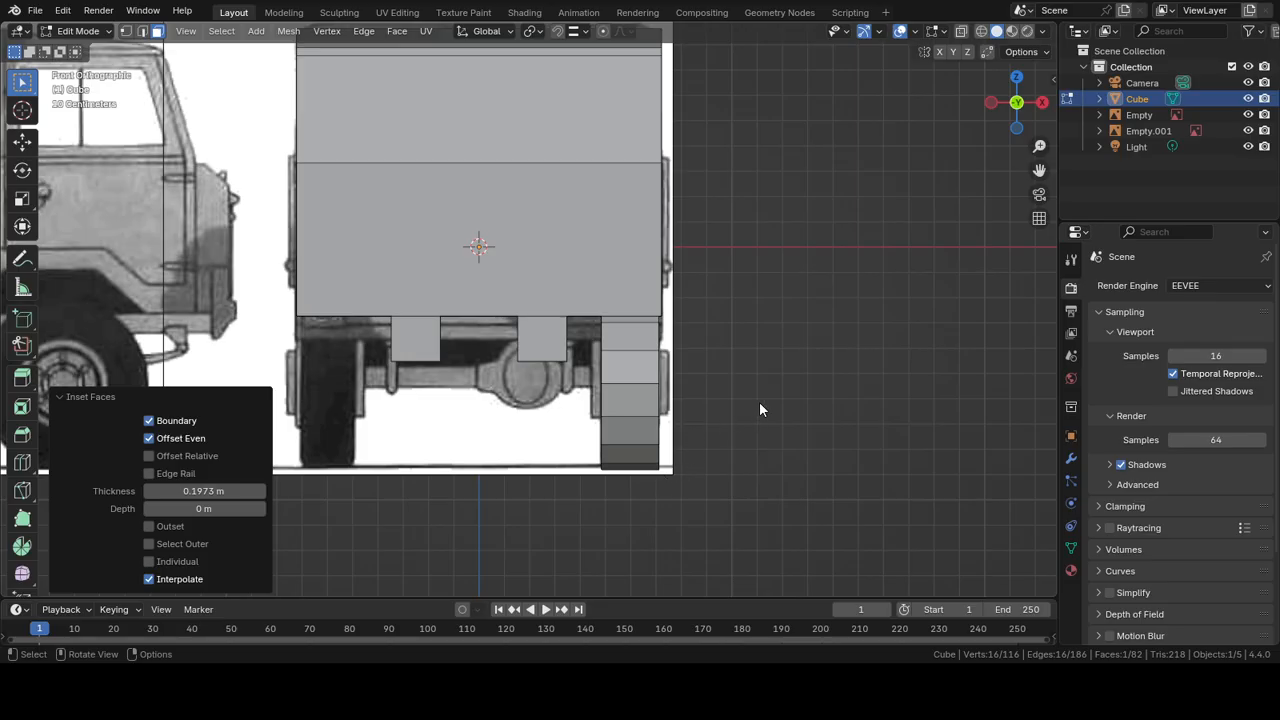
pyautogui.press('e')
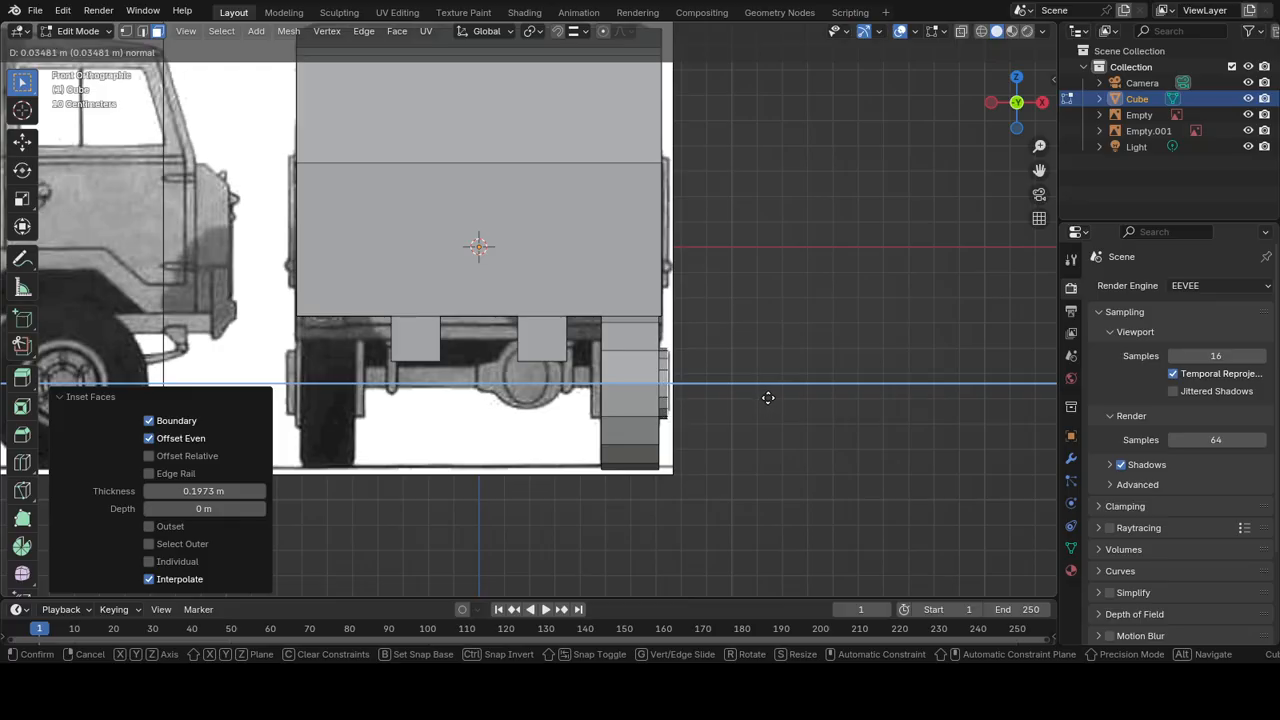
pyautogui.click(768, 397)
# Step: Select all geometry linked to the wheel's hub face
pyautogui.moveTo(834, 394); pyautogui.dragTo(670, 409, button='middle')
pyautogui.keyDown('shift'); pyautogui.moveTo(471, 369); pyautogui.dragTo(566, 320, button='middle'); pyautogui.keyUp('shift')
pyautogui.click(256, 30)
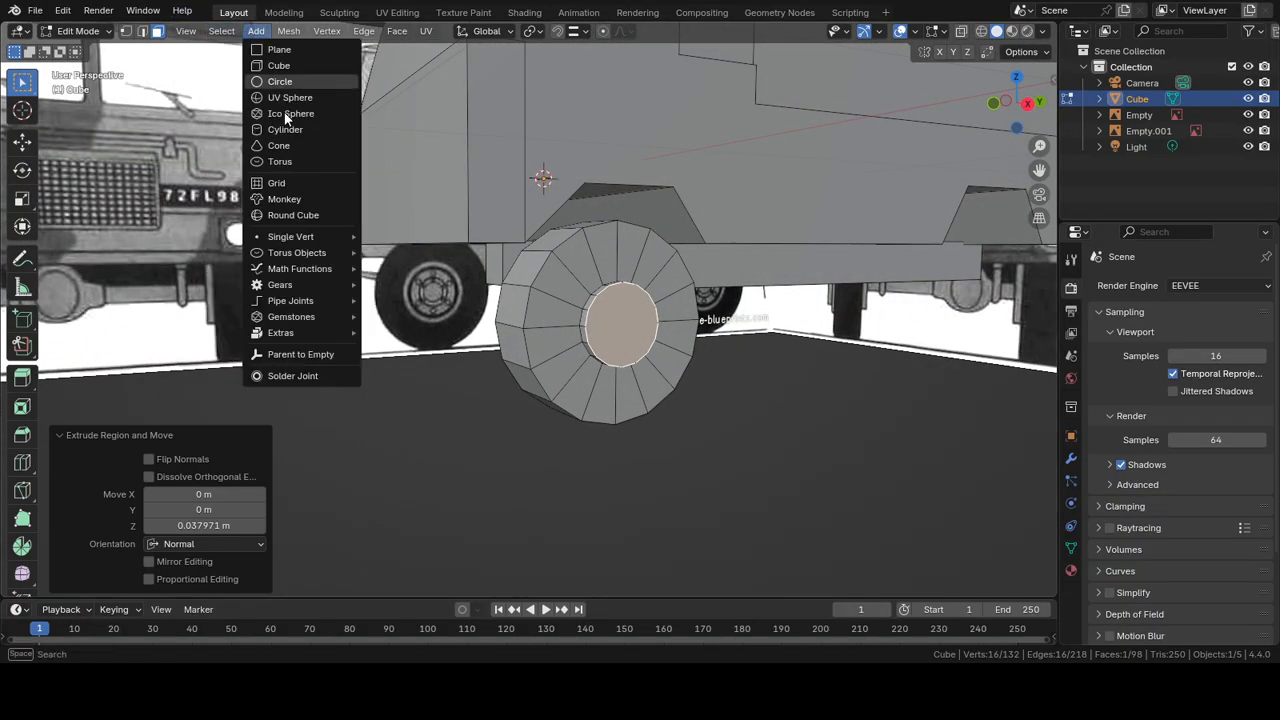
pyautogui.press('Escape')
pyautogui.click(221, 30)
pyautogui.moveTo(371, 264)
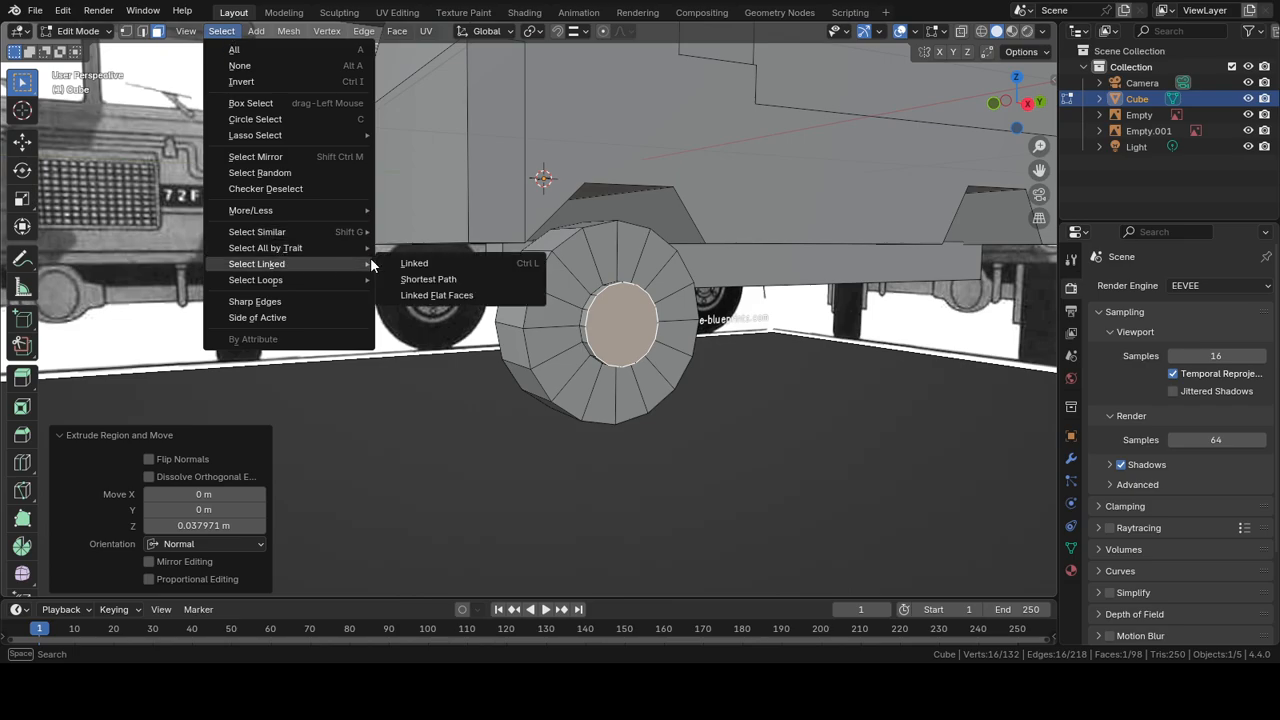
pyautogui.click(412, 263)
pyautogui.scroll(-4, 445, 279)
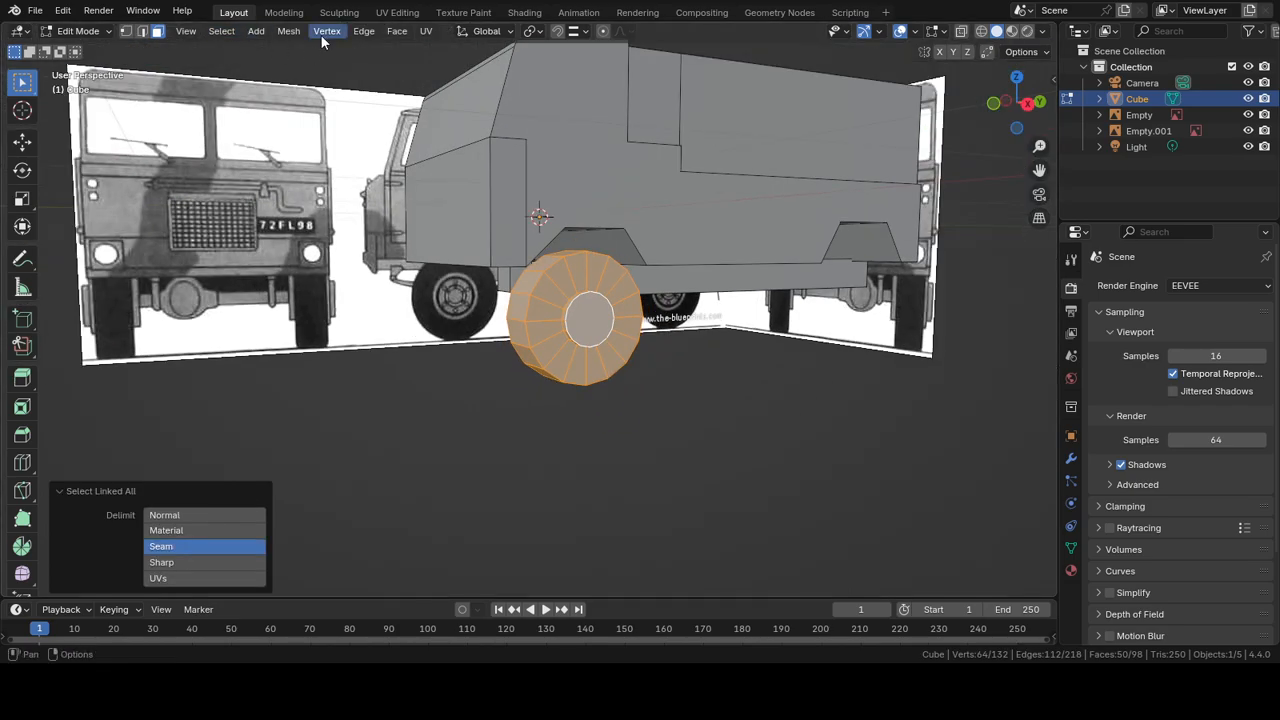
pyautogui.moveTo(880, 394); pyautogui.dragTo(637, 283, button='middle')
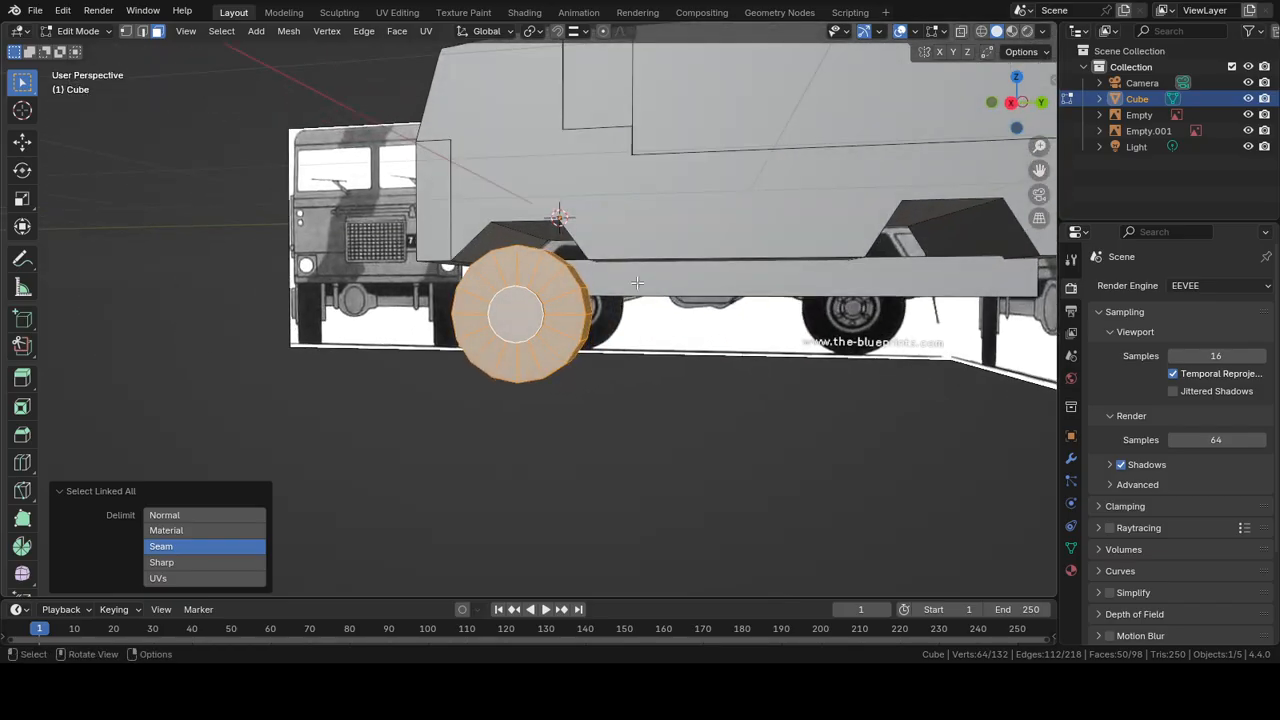
pyautogui.moveTo(672, 343); pyautogui.dragTo(749, 345, button='middle')
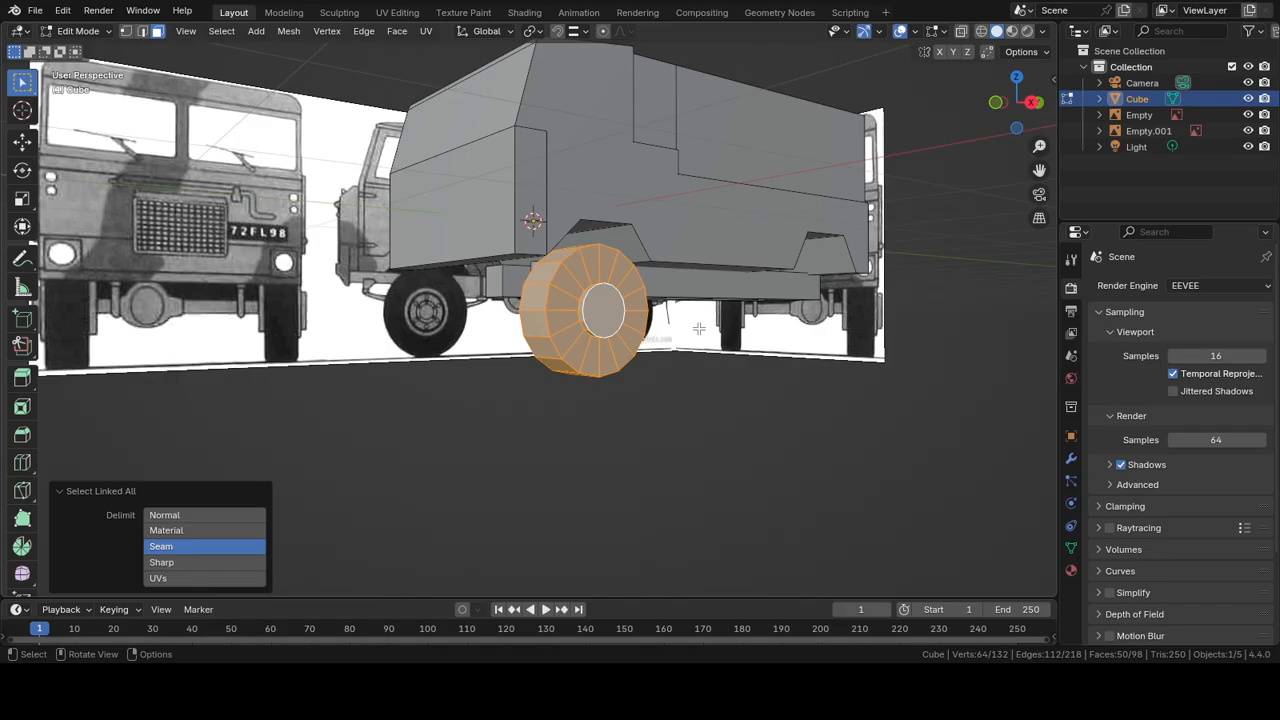
# Step: Bevel the edge loop around the wheel's outer rim by about 0.026 m with one segment
pyautogui.click(142, 31)
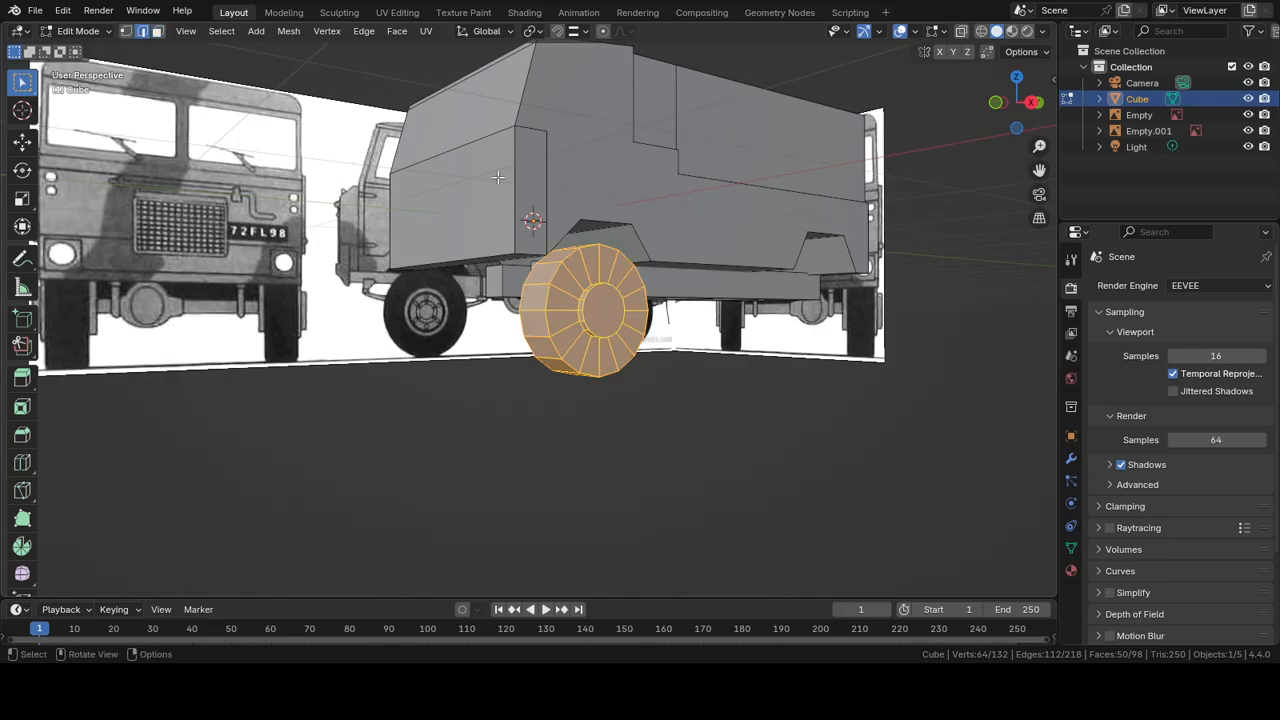
pyautogui.click(570, 256)
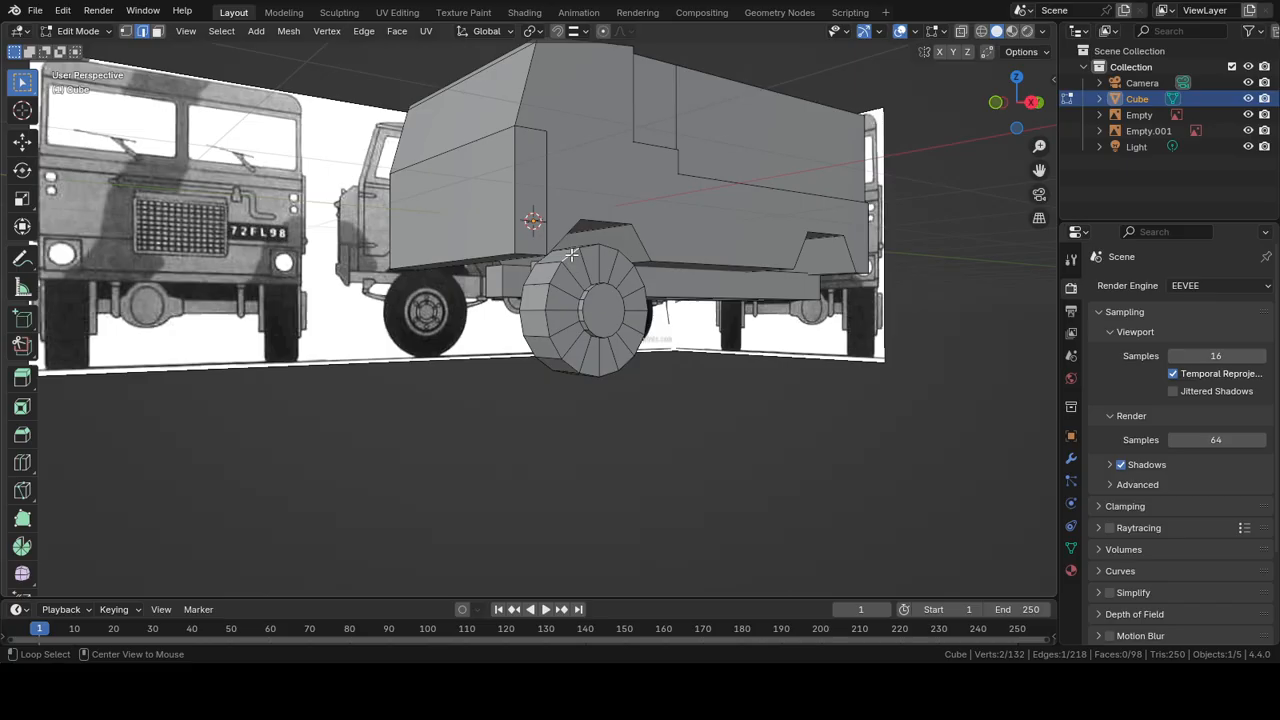
pyautogui.keyDown('alt'); pyautogui.click(570, 256); pyautogui.keyUp('alt')
pyautogui.hotkey('ctrl', 'b')
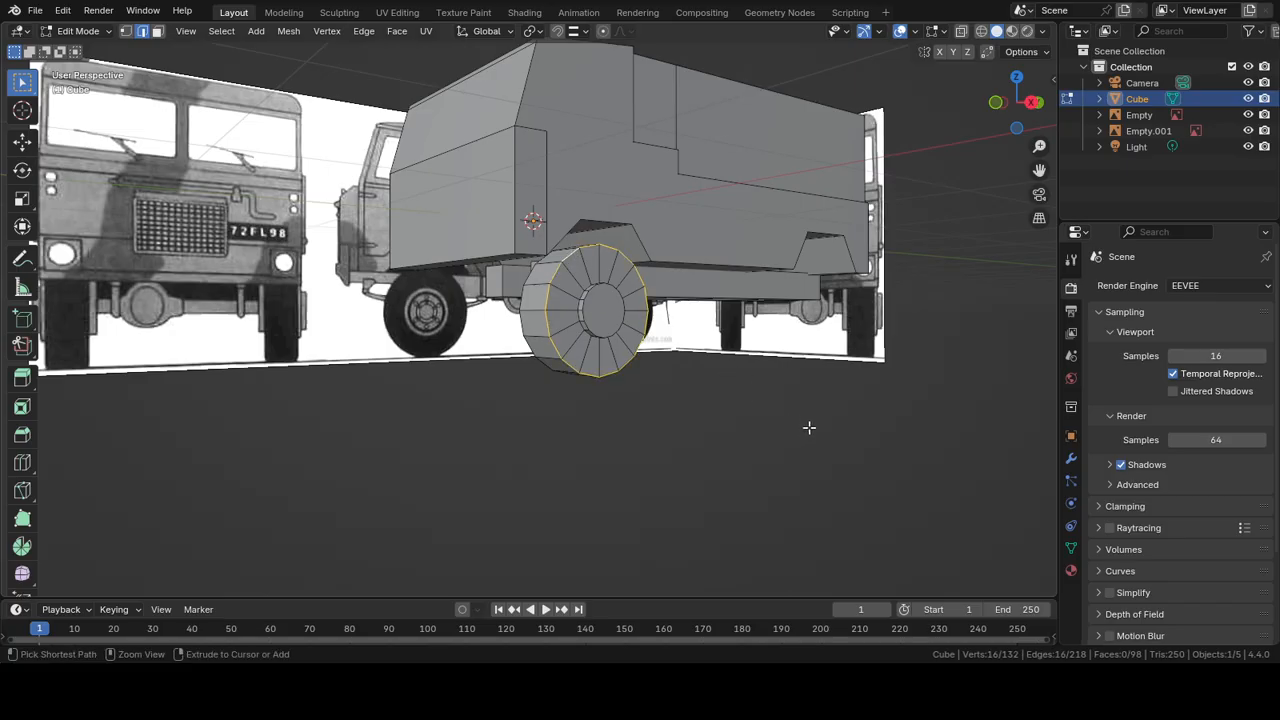
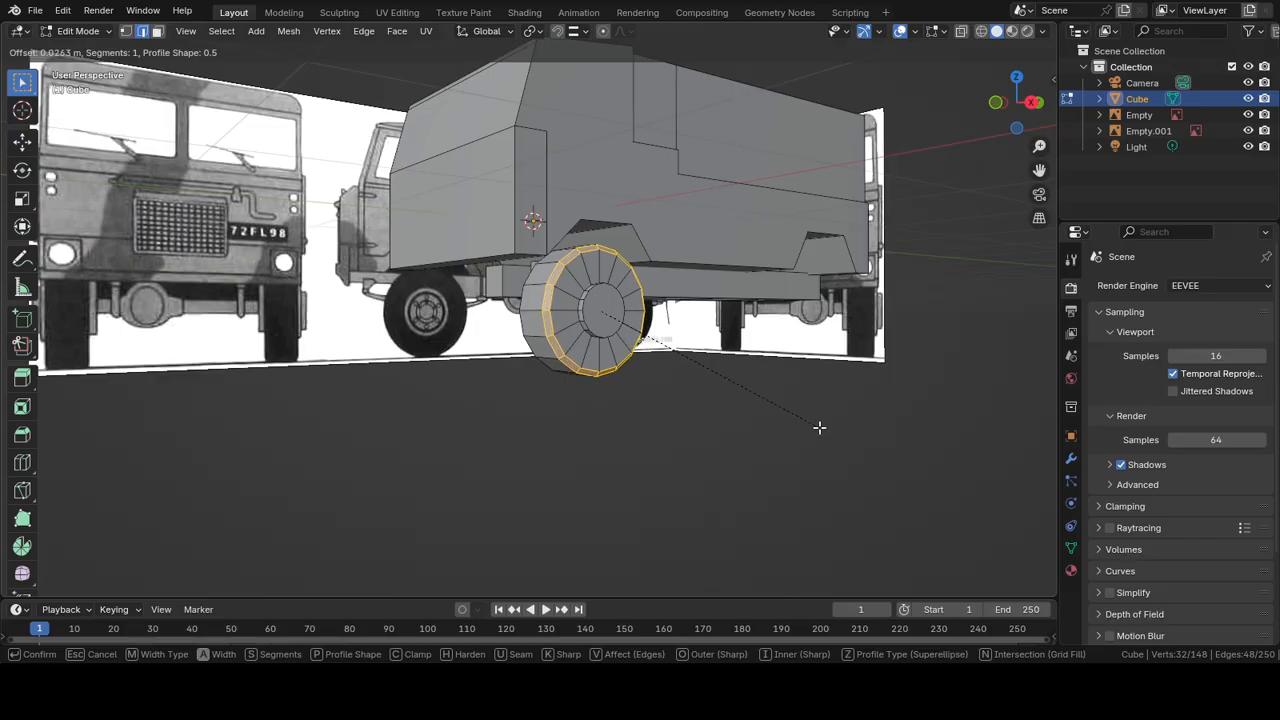
pyautogui.click(819, 427)
pyautogui.moveTo(740, 426); pyautogui.dragTo(552, 317, button='middle')
pyautogui.press('a')
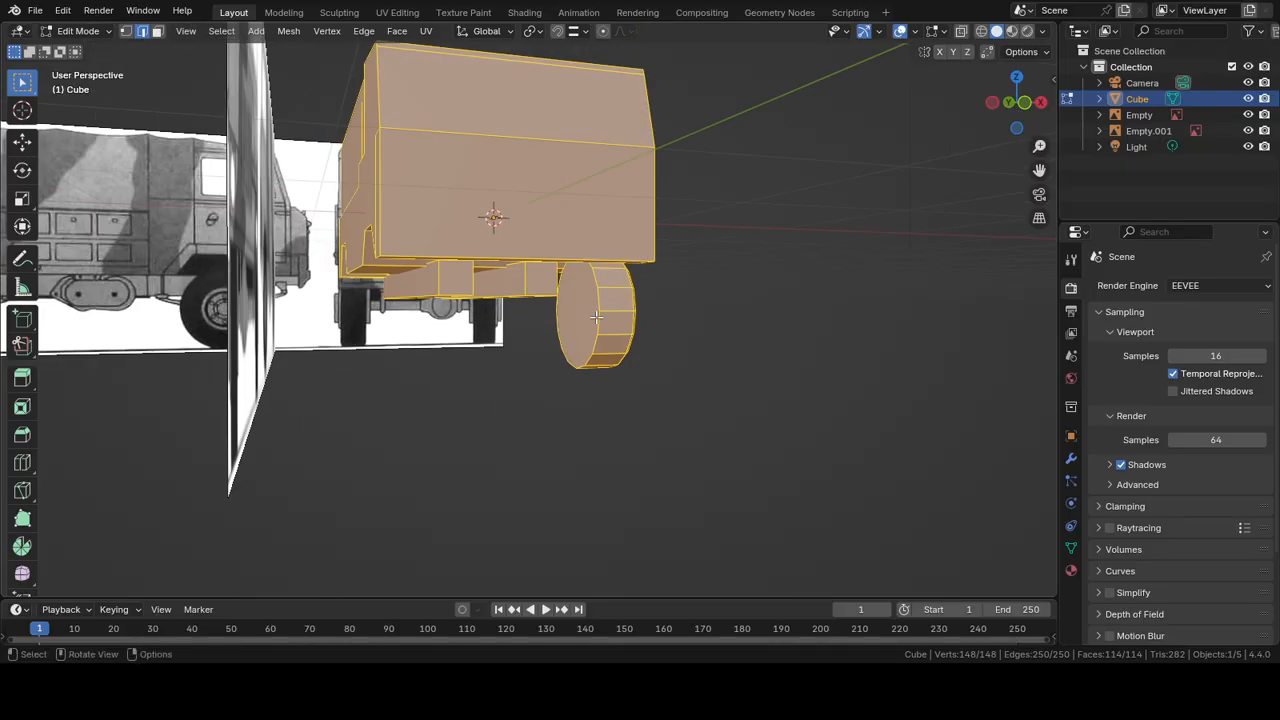
pyautogui.click(749, 379)
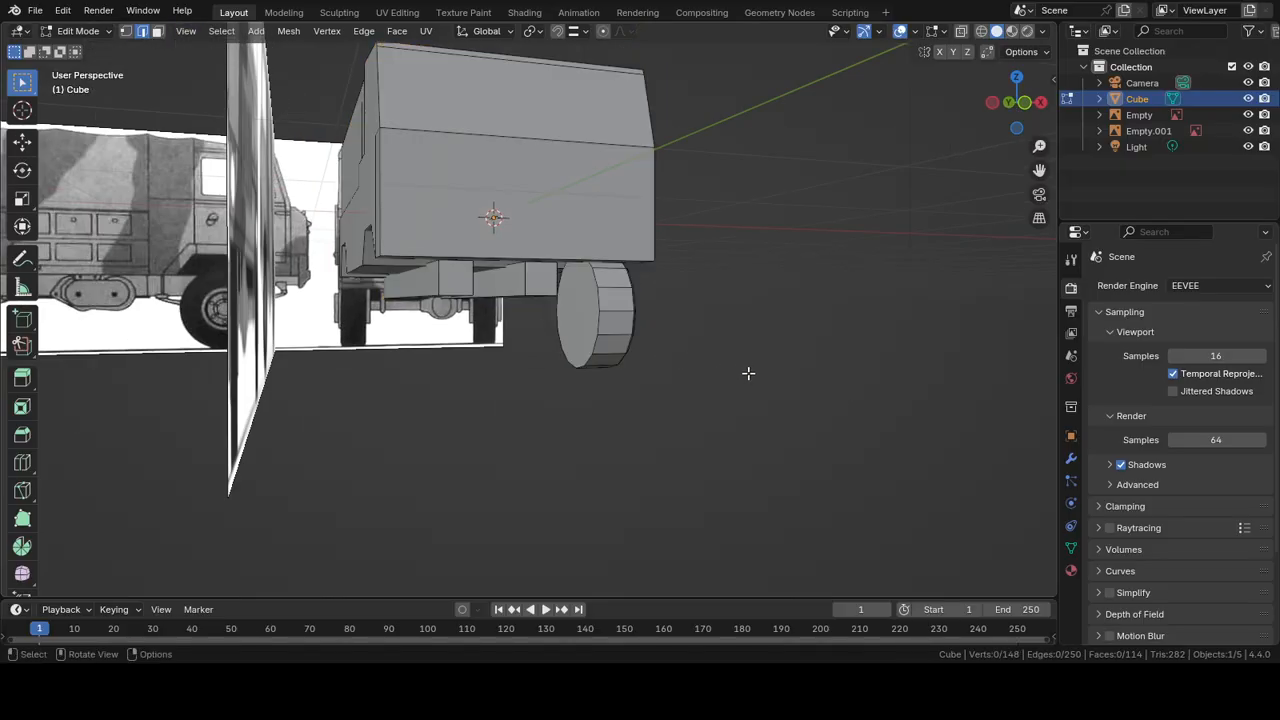
pyautogui.moveTo(749, 372); pyautogui.dragTo(521, 329, button='middle')
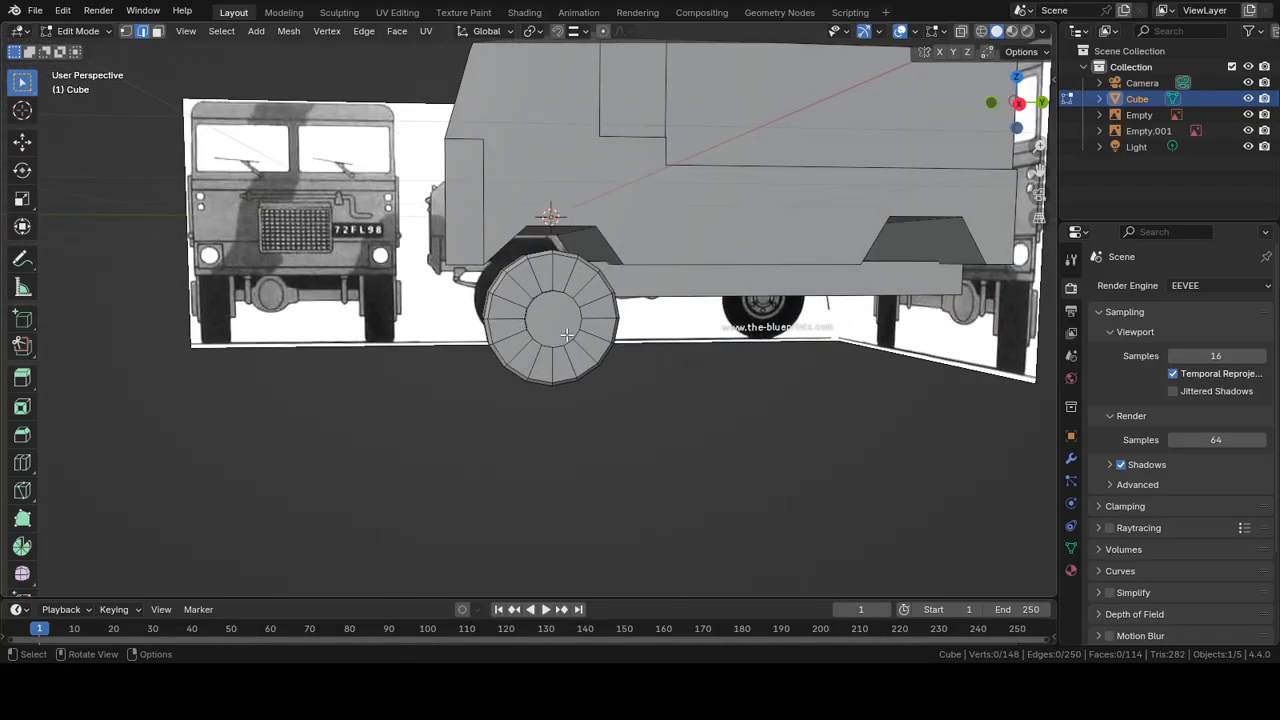
# Step: Select the whole wheel through its linked geometry and separate the selection from the truck body into its own object
pyautogui.scroll(2, 567, 332)
pyautogui.click(561, 313)
pyautogui.click(221, 30)
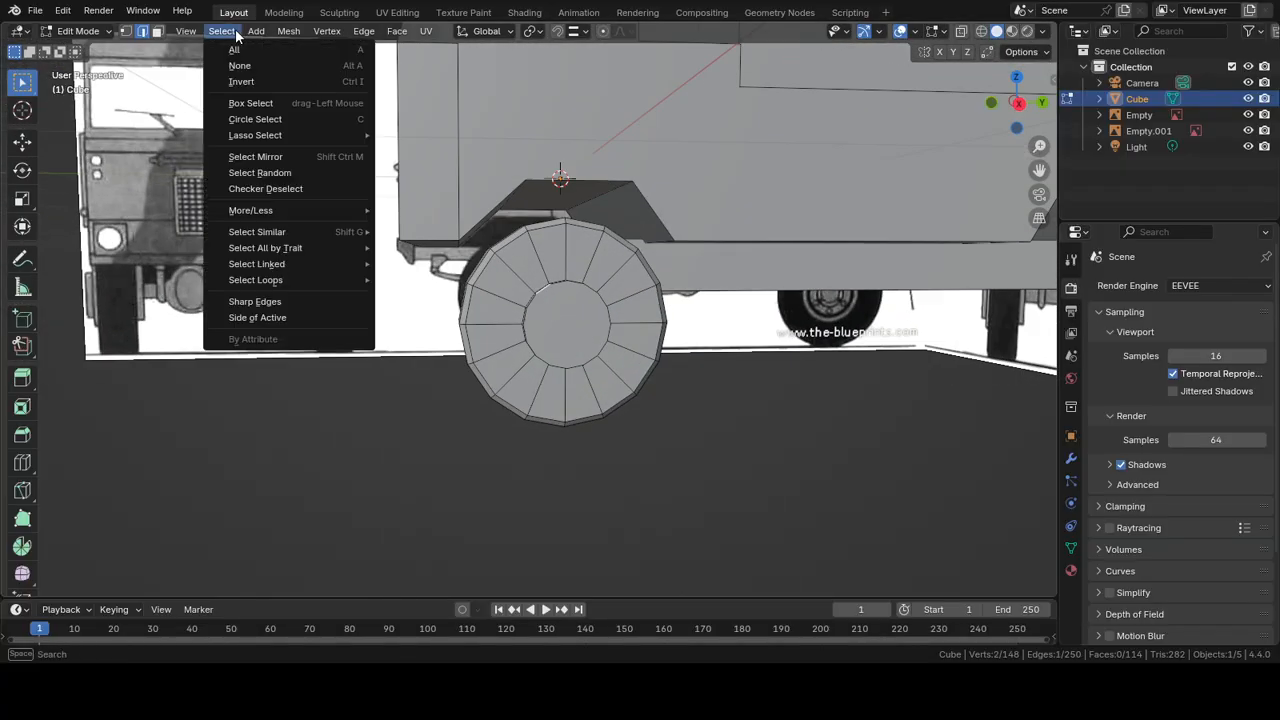
pyautogui.moveTo(355, 264)
pyautogui.click(405, 264)
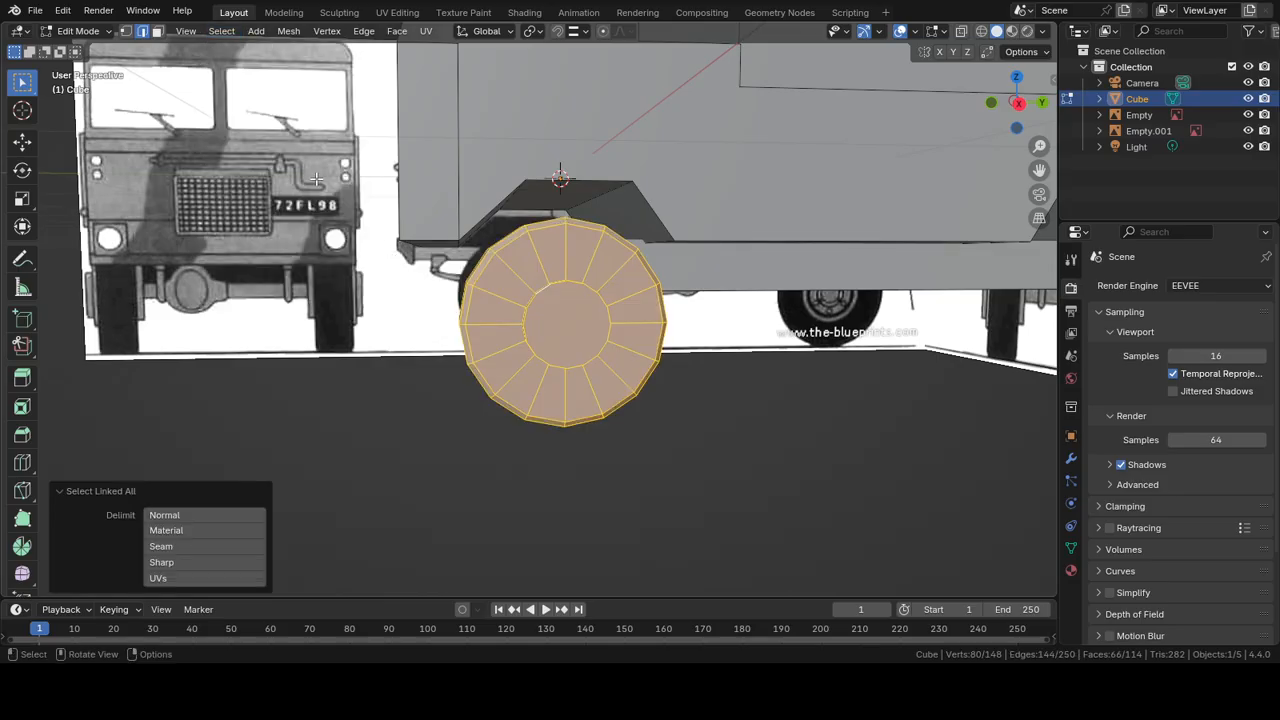
pyautogui.click(290, 31)
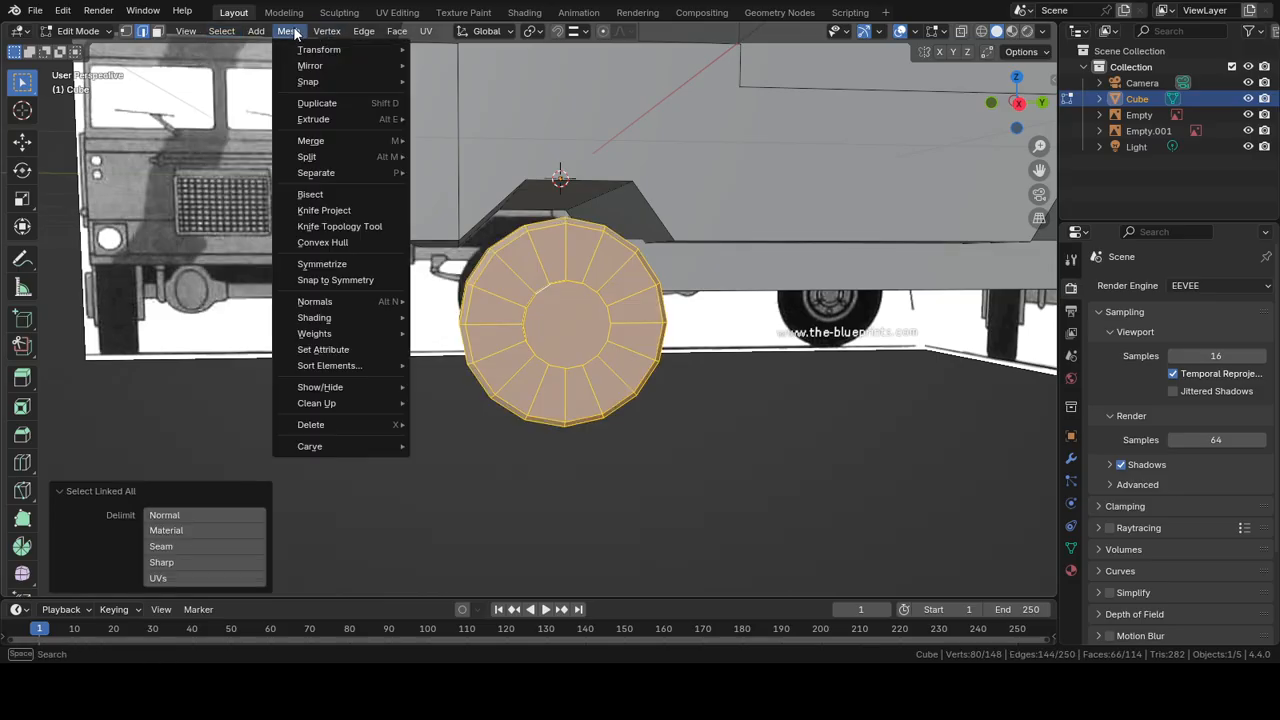
pyautogui.moveTo(349, 174)
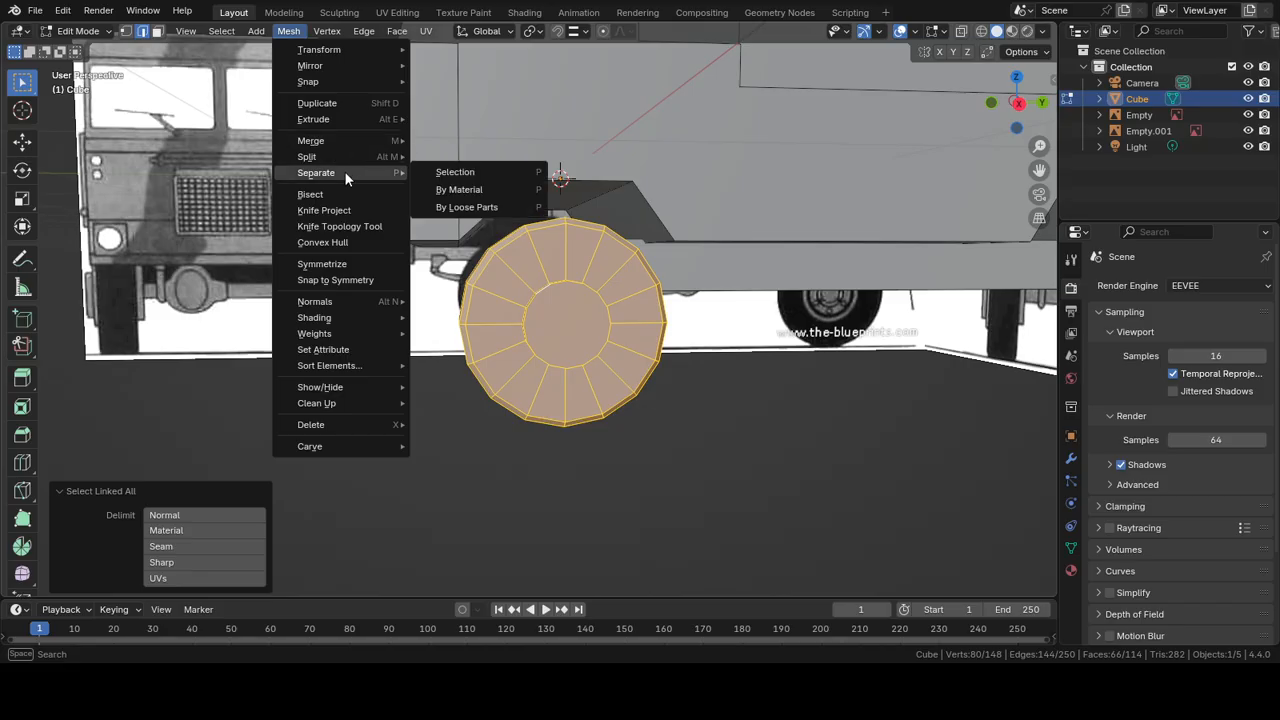
pyautogui.click(446, 177)
pyautogui.scroll(-2, 446, 177)
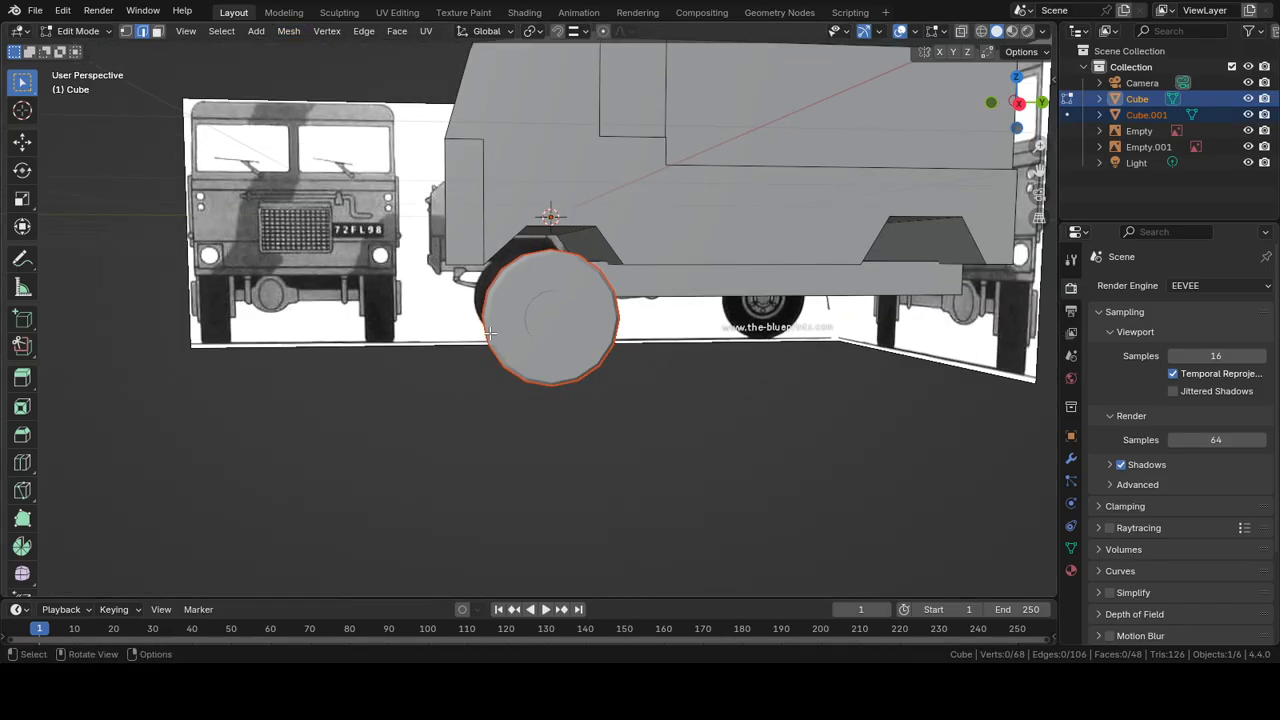
# Step: Return to Object Mode and add a Mirror modifier across the X axis to the separated wheel object
pyautogui.press('Tab')
pyautogui.click(1156, 113)
pyautogui.moveTo(790, 258); pyautogui.dragTo(835, 287, button='middle')
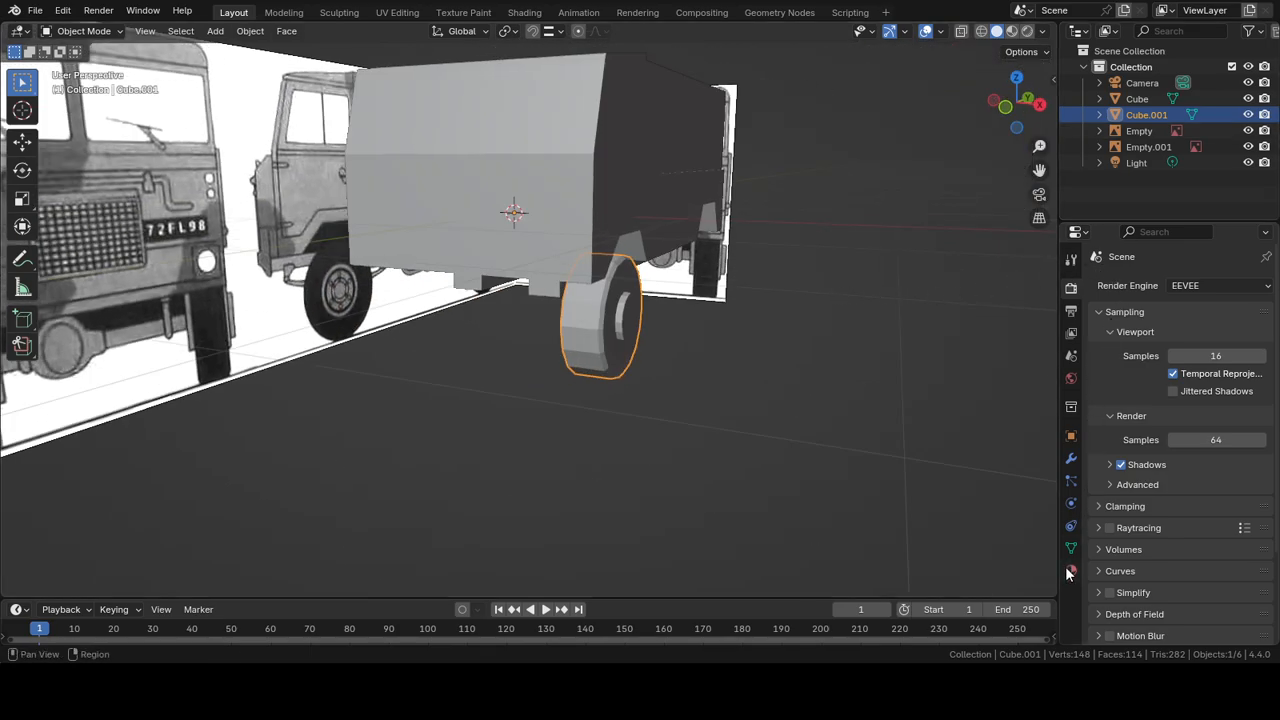
pyautogui.click(1071, 458)
pyautogui.click(1151, 284)
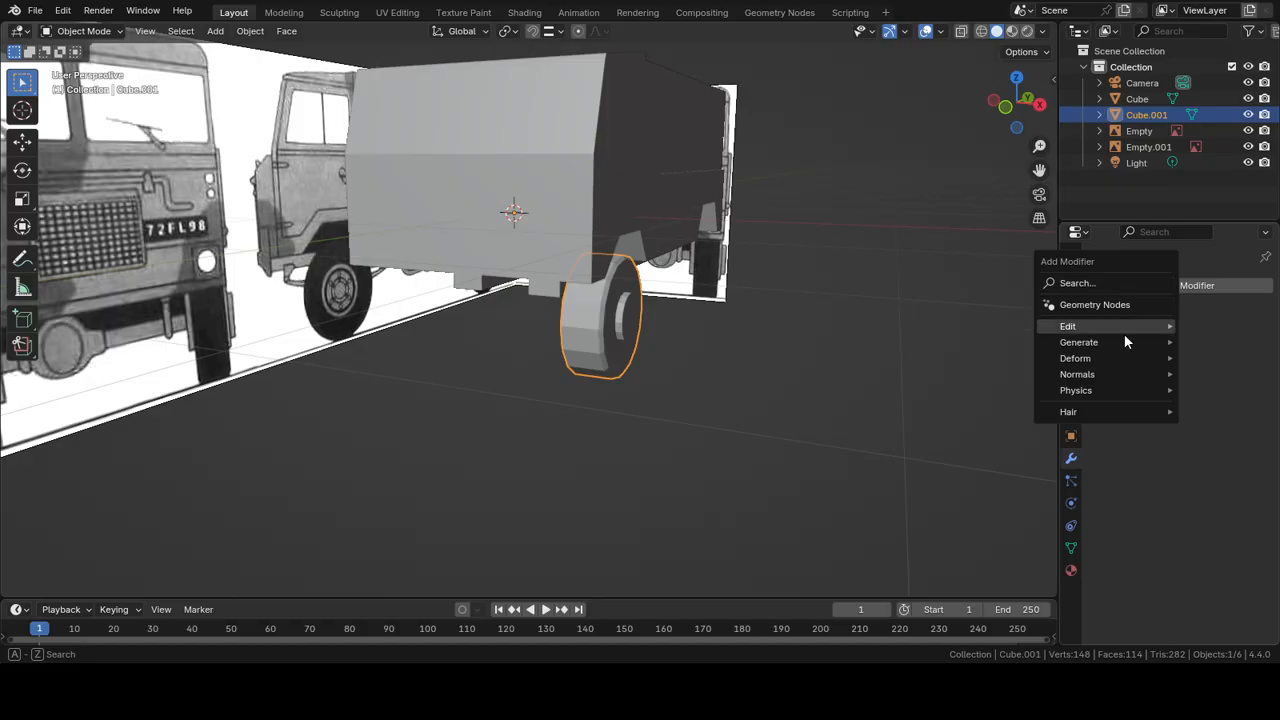
pyautogui.moveTo(1088, 345)
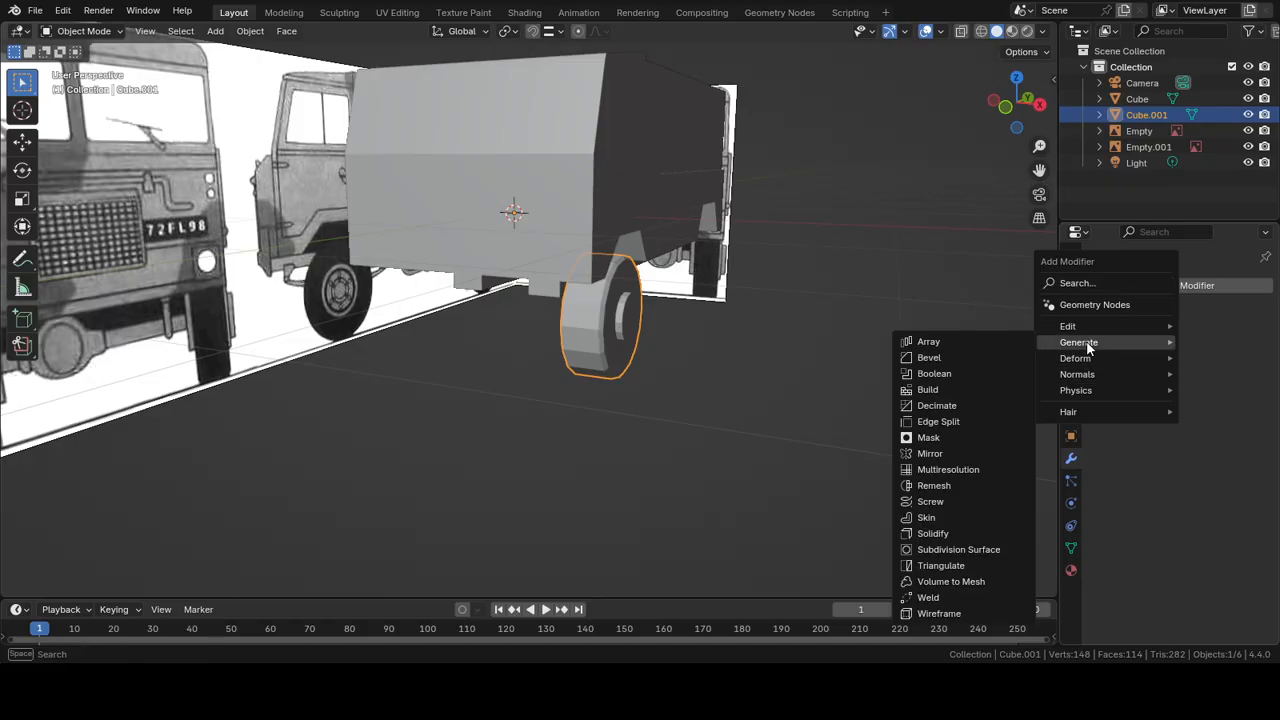
pyautogui.click(947, 453)
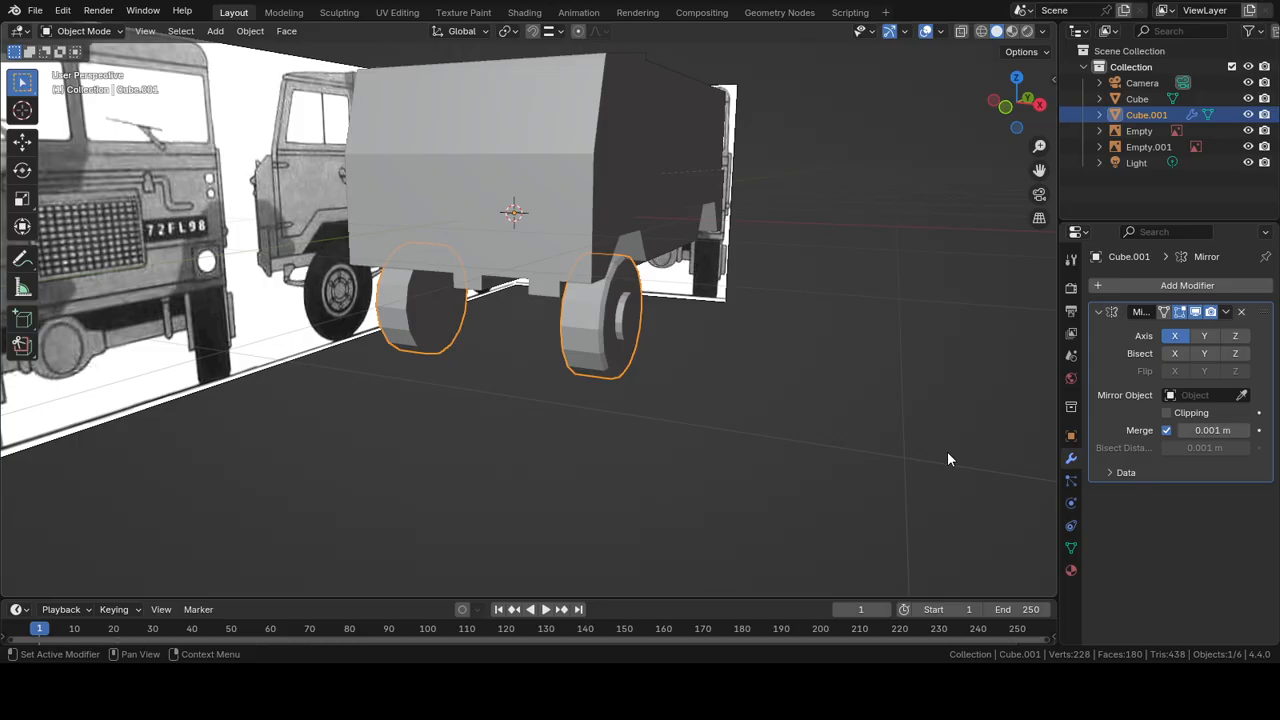
pyautogui.moveTo(947, 455); pyautogui.dragTo(633, 371, button='middle')
pyautogui.click(1204, 337)
pyautogui.click(1204, 337)
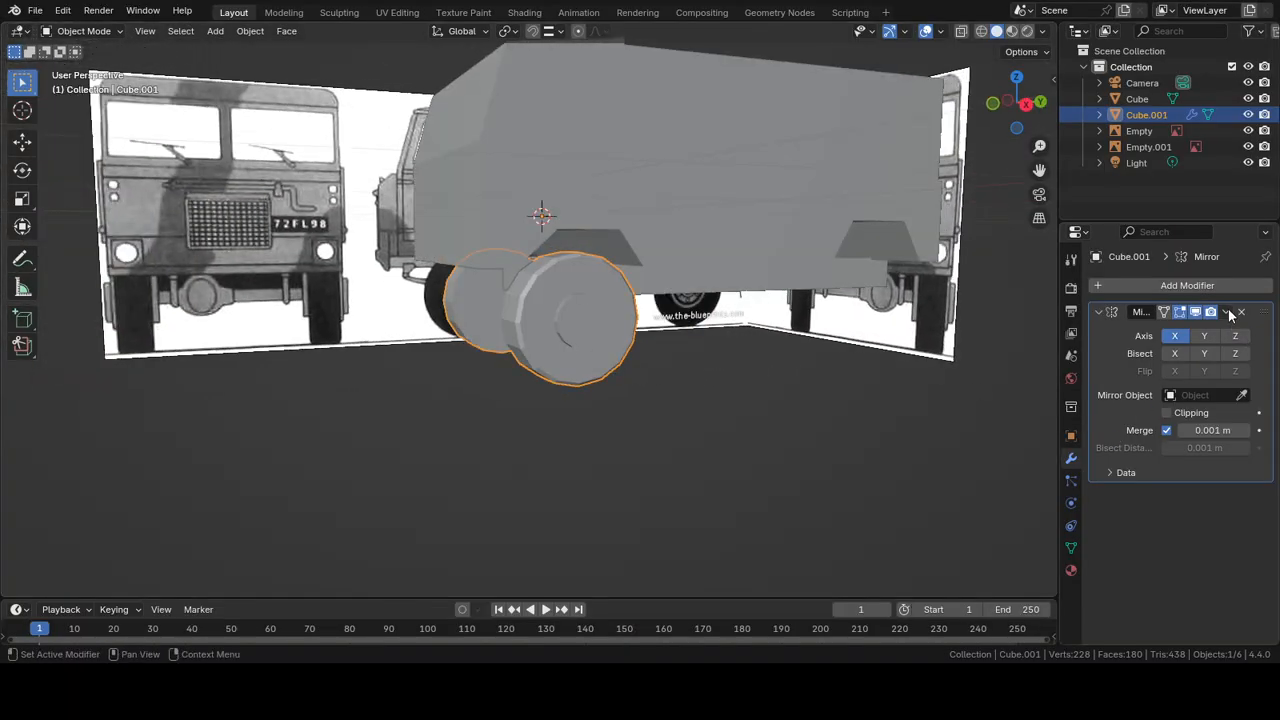
# Step: Add an Array modifier to the wheel object with a relative offset of 0 in X and 1 in Y
pyautogui.click(1170, 286)
pyautogui.moveTo(1166, 298)
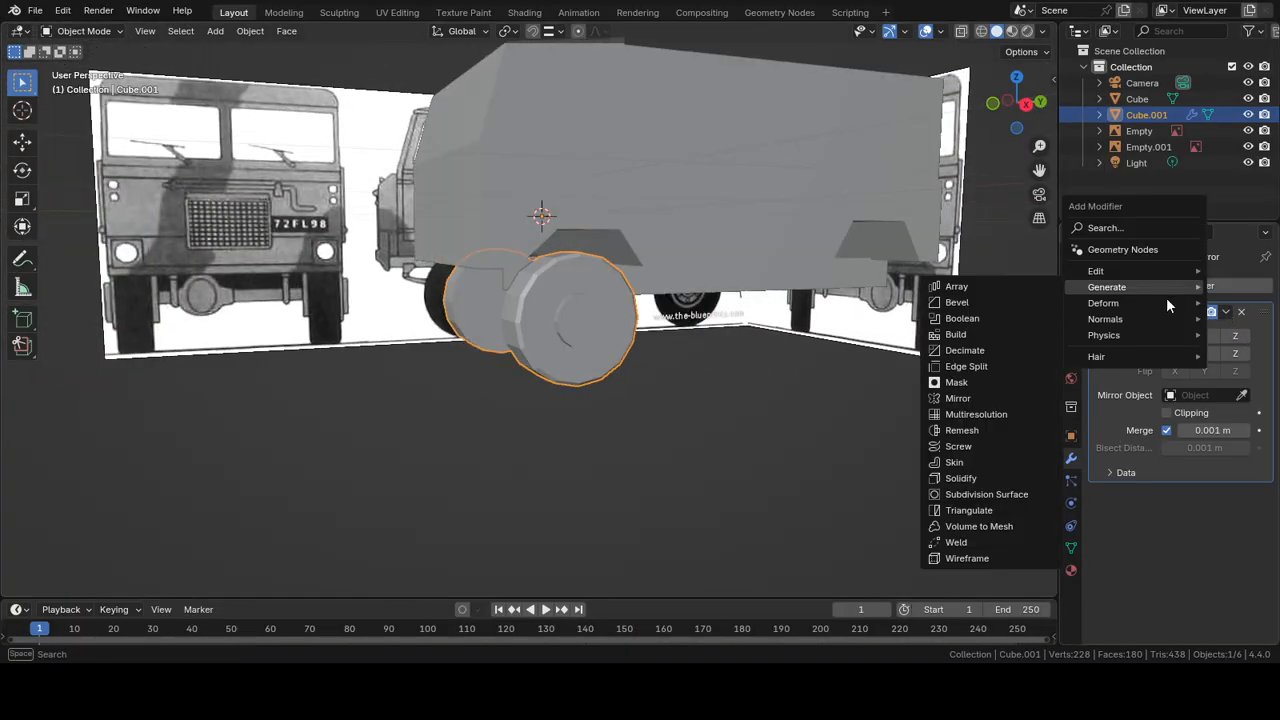
pyautogui.click(1003, 287)
pyautogui.scroll(-2, 1158, 566)
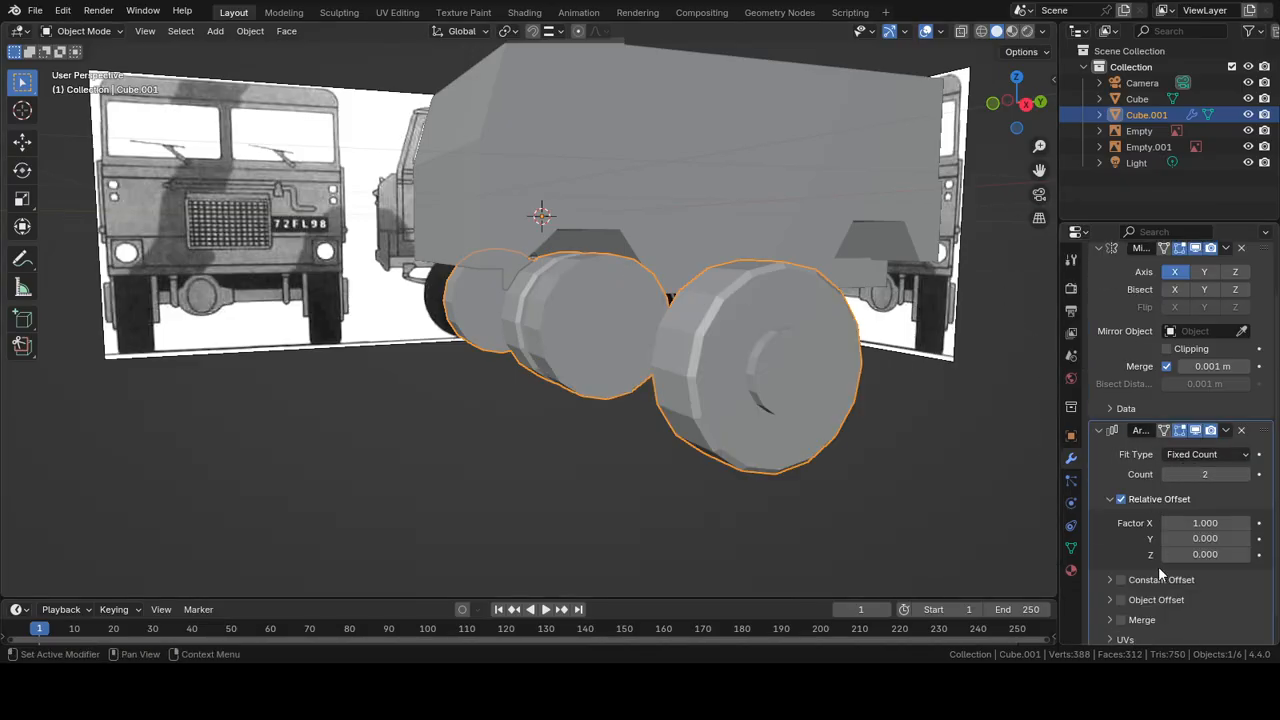
pyautogui.click(1200, 523)
pyautogui.write('0')
pyautogui.press('Return')
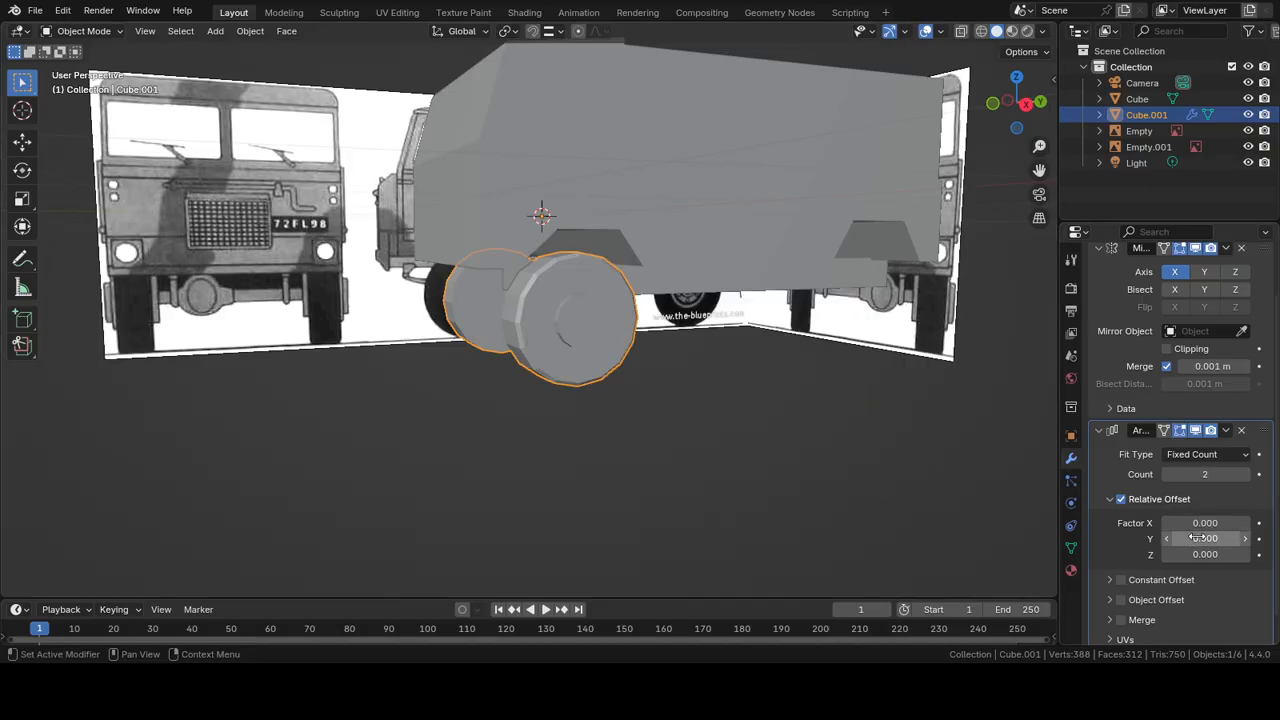
pyautogui.click(1204, 539)
pyautogui.write('1')
pyautogui.press('Return')
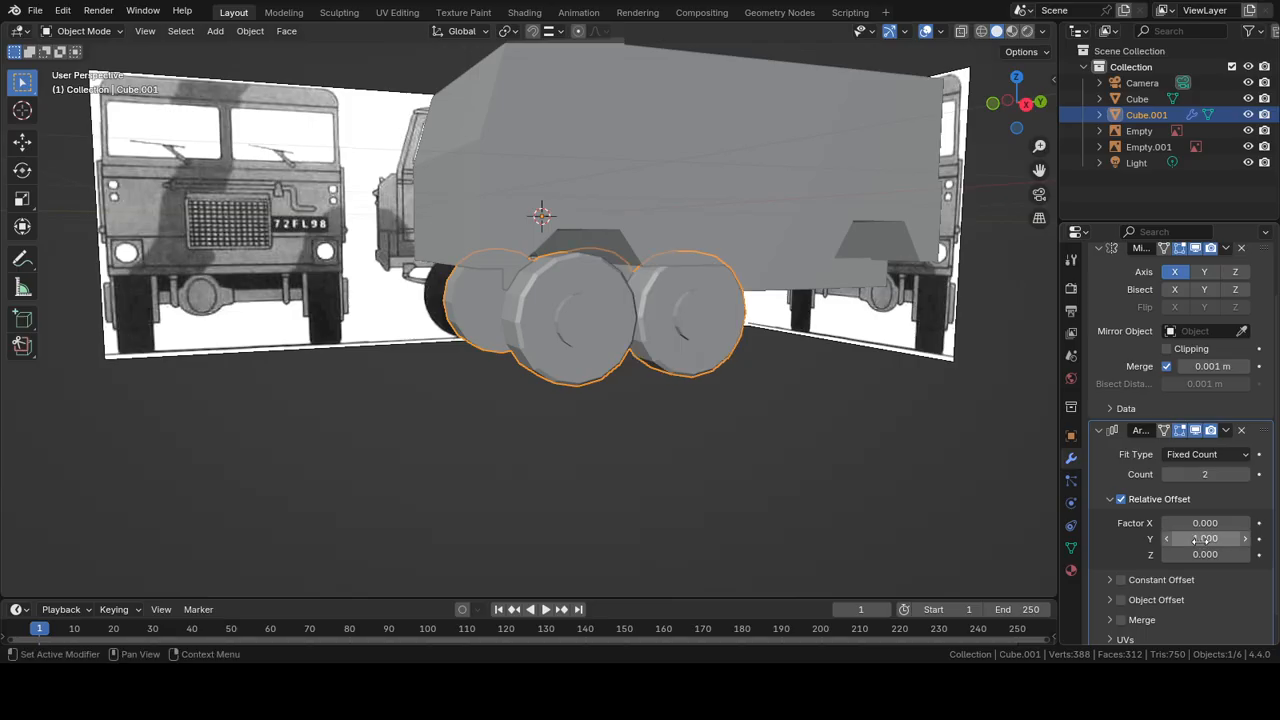
# Step: Set the array's relative Y offset to 2.85, matching the second wheel pair to the blueprint's rear wheel in the right view
pyautogui.press('KP_3')
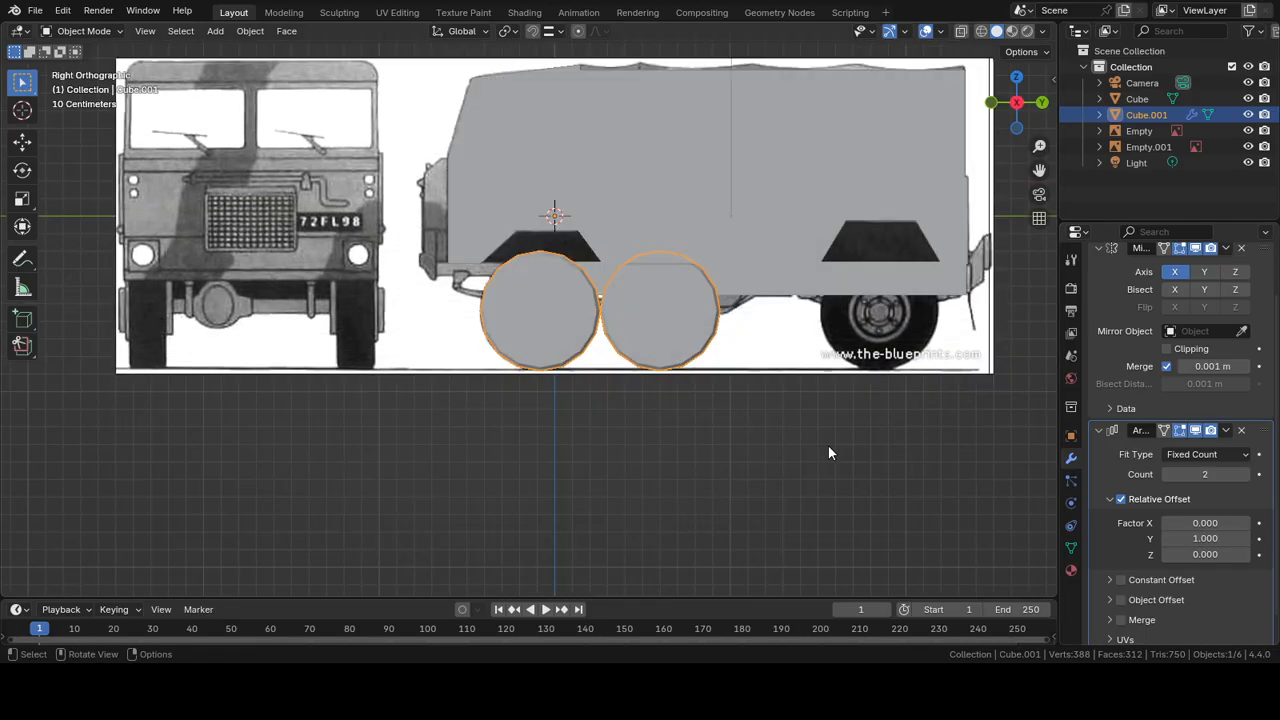
pyautogui.click(1246, 539)
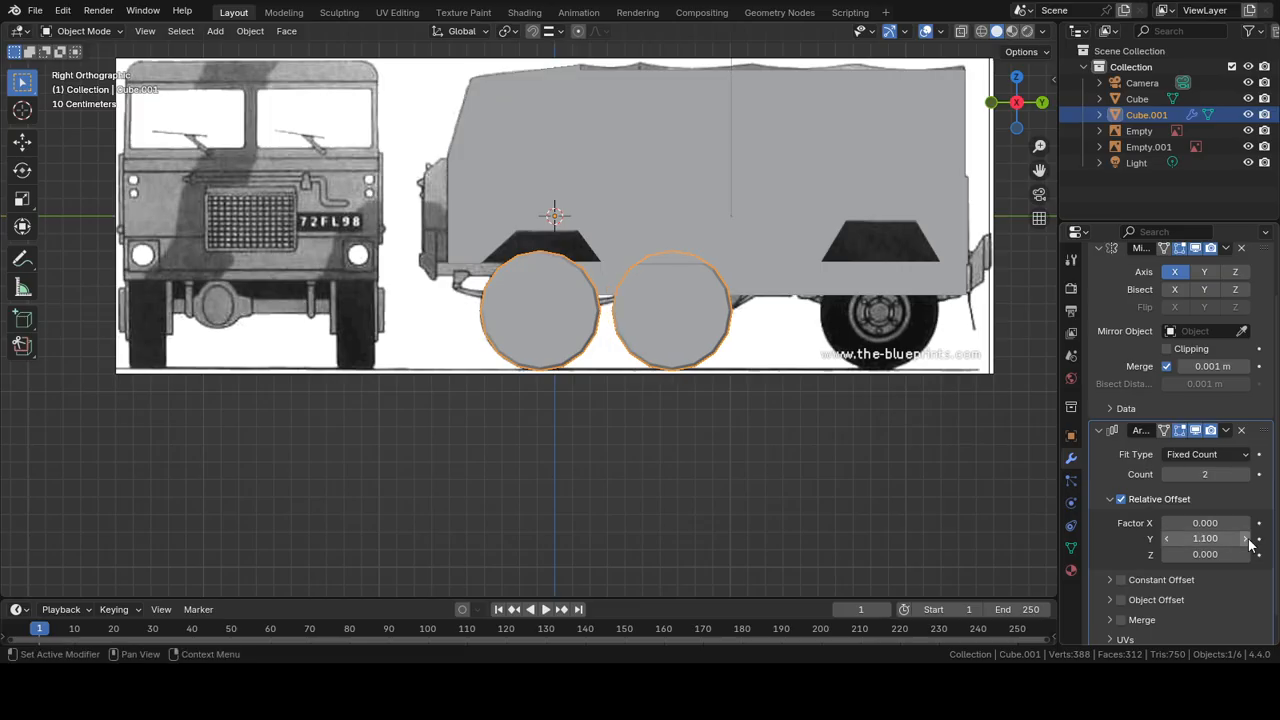
pyautogui.click(1246, 539)
pyautogui.click(1246, 539)
pyautogui.click(1246, 539)
pyautogui.click(1246, 539)
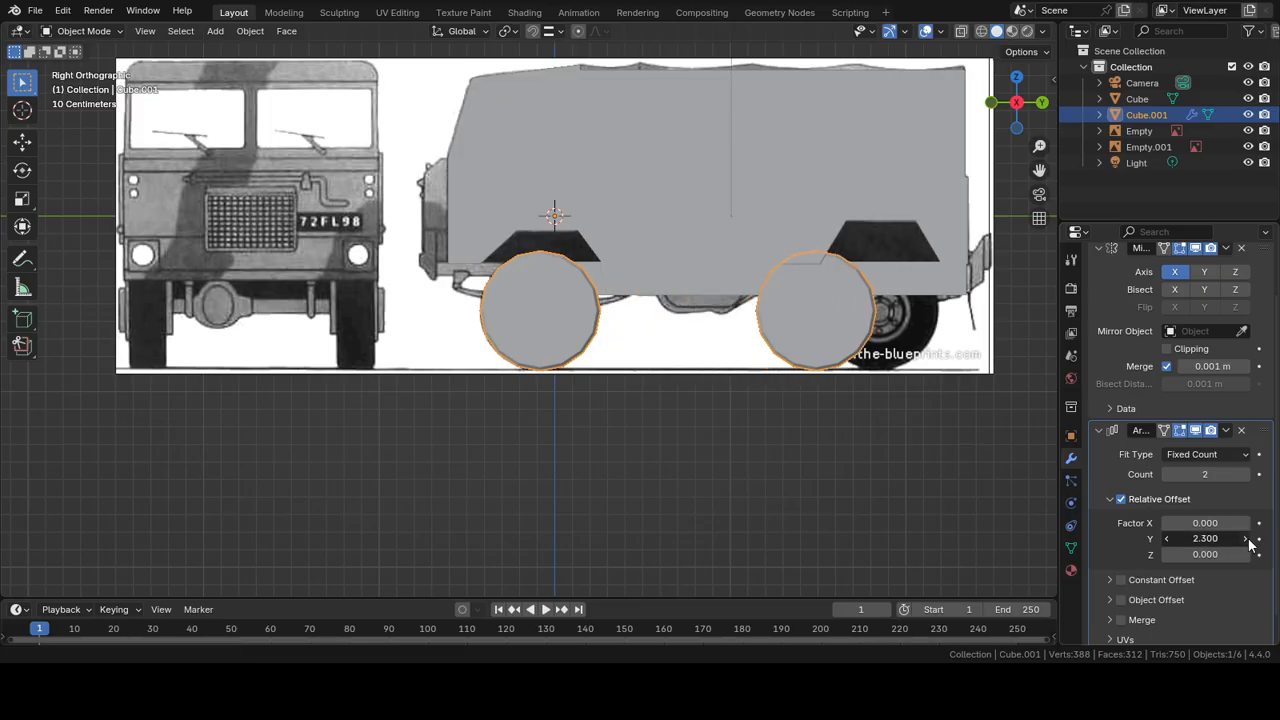
pyautogui.click(1246, 539)
pyautogui.click(1246, 539)
pyautogui.click(1246, 539)
pyautogui.click(1246, 539)
pyautogui.click(1246, 539)
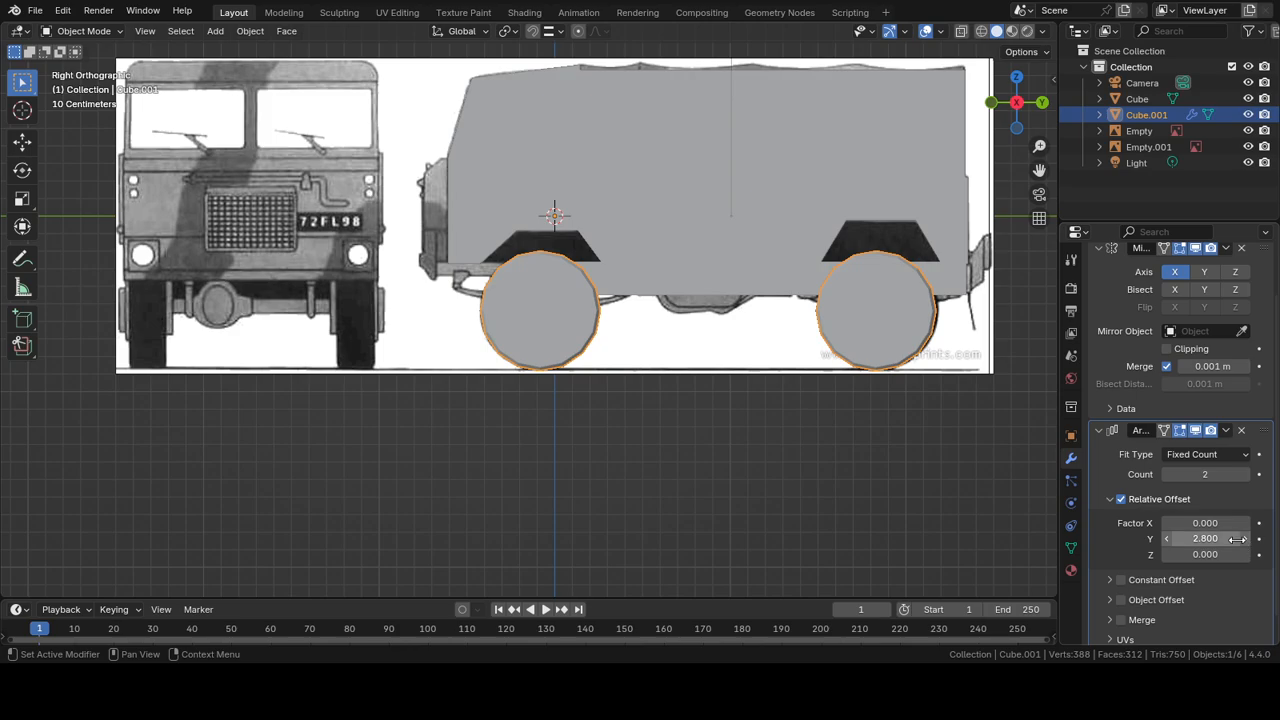
pyautogui.click(1246, 539)
pyautogui.click(1207, 539)
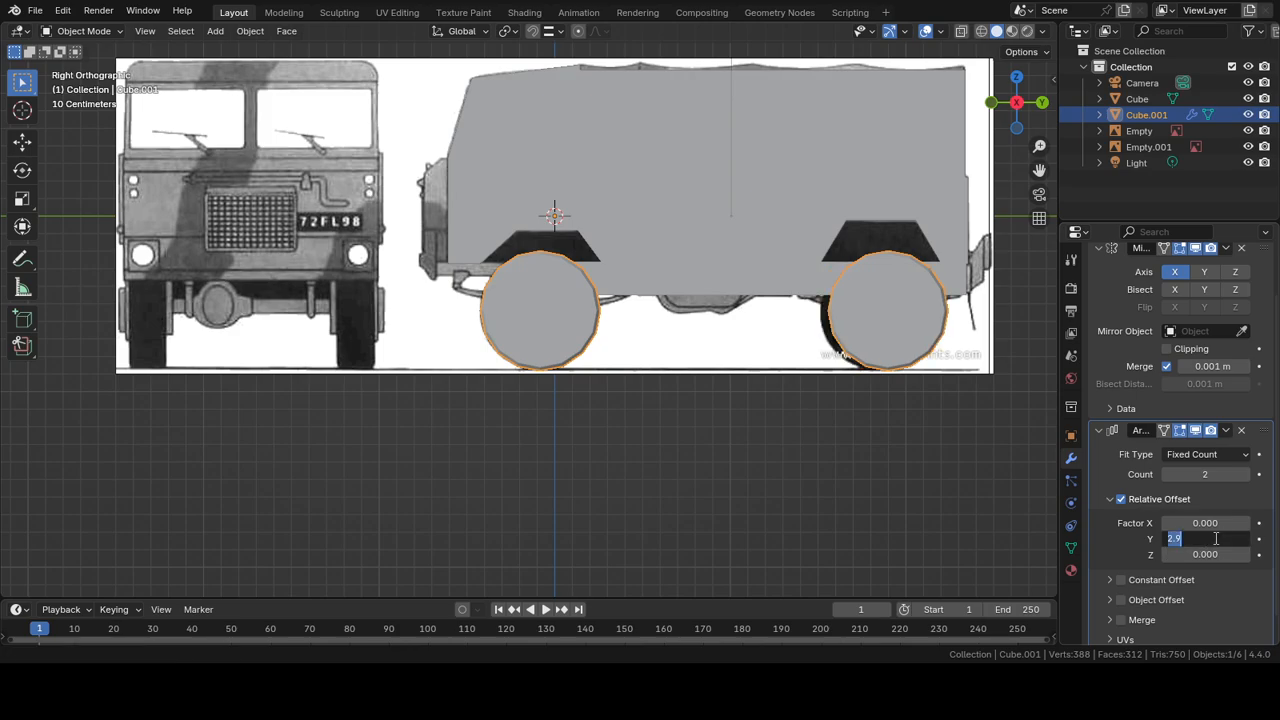
pyautogui.write('2.85')
pyautogui.press('Return')
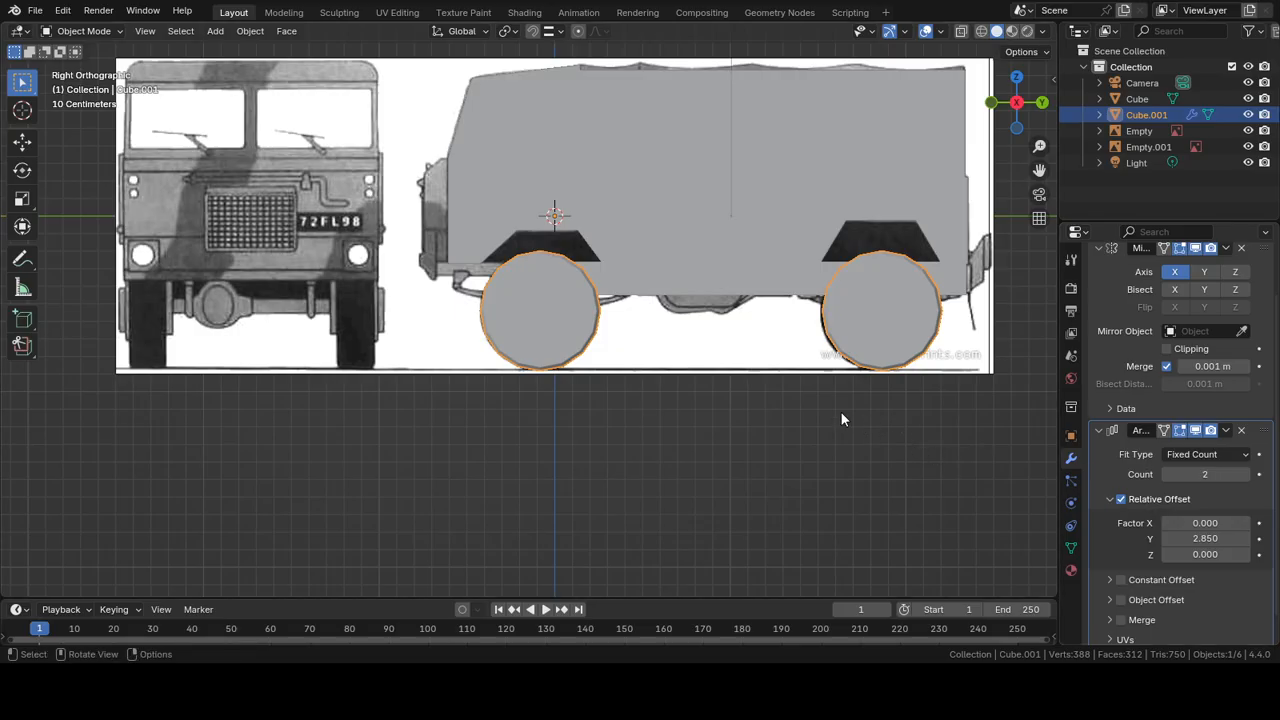
pyautogui.moveTo(841, 412); pyautogui.dragTo(811, 352, button='middle')
pyautogui.moveTo(785, 357); pyautogui.dragTo(1092, 545, button='middle')
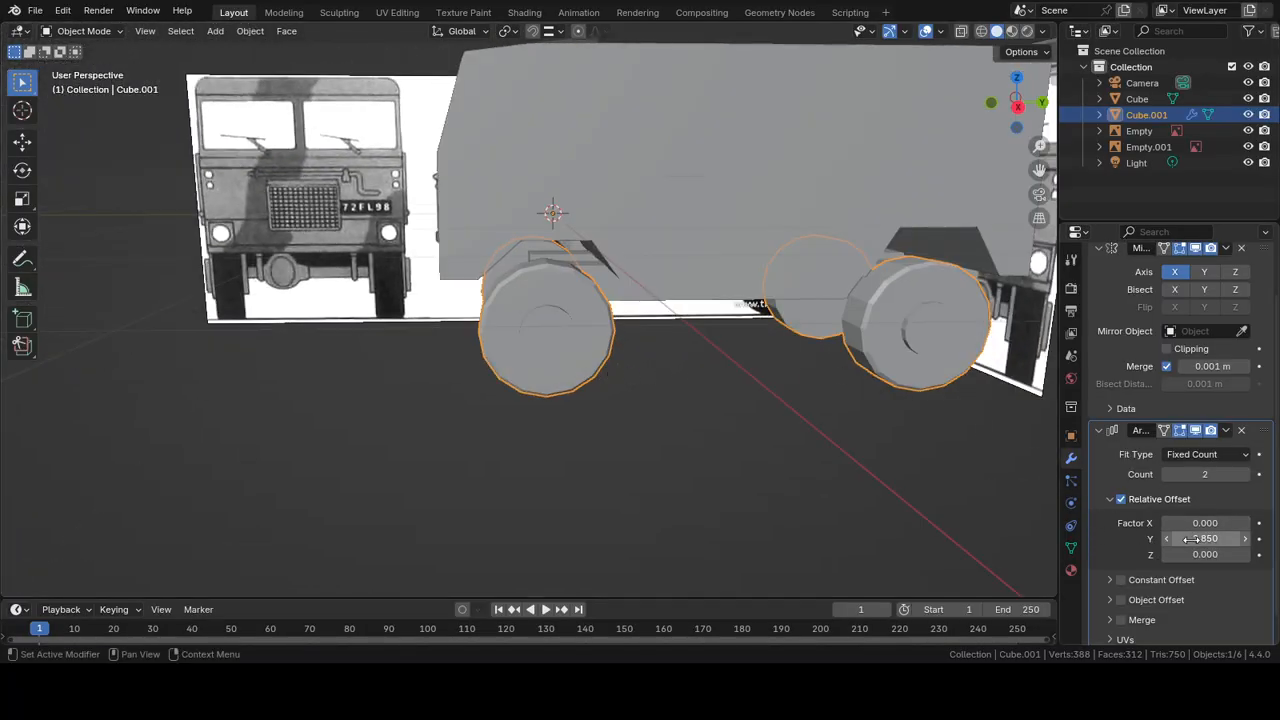
pyautogui.moveTo(926, 449); pyautogui.dragTo(970, 441, button='middle')
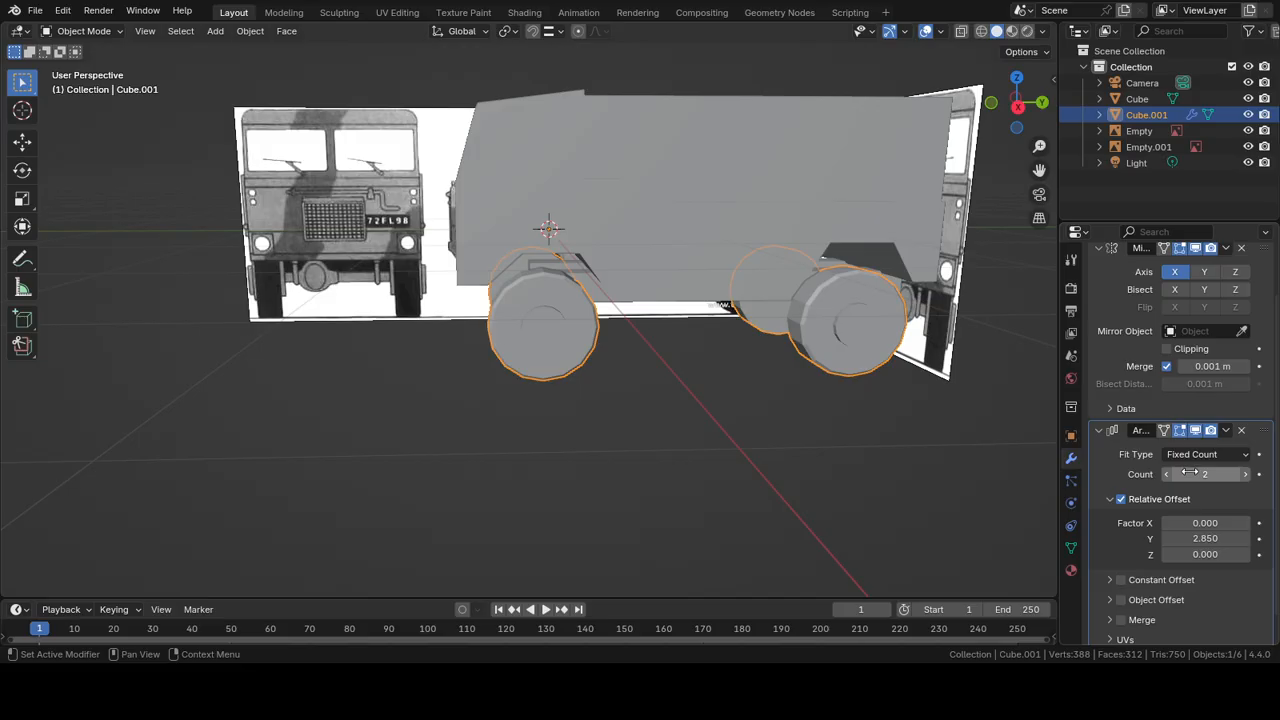
pyautogui.scroll(-3, 730, 381)
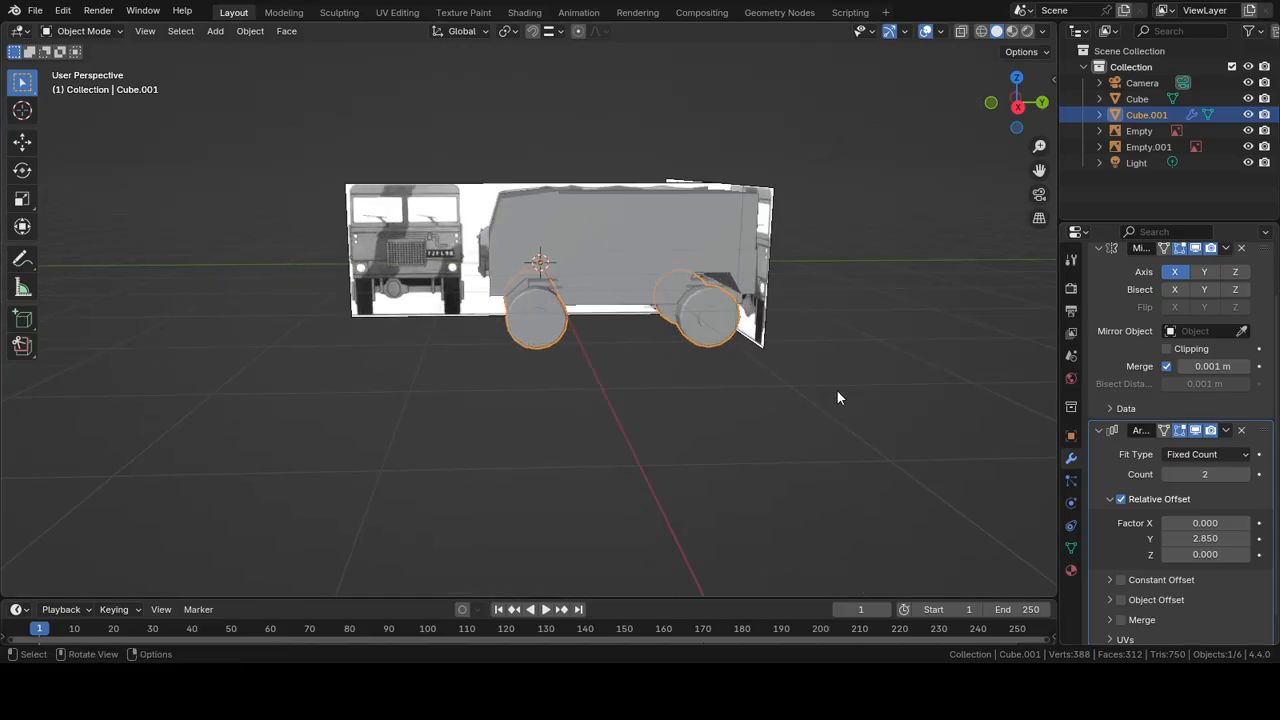
# Step: Apply the Mirror modifier and the Array modifier on the wheel object
pyautogui.scroll(2, 700, 330)
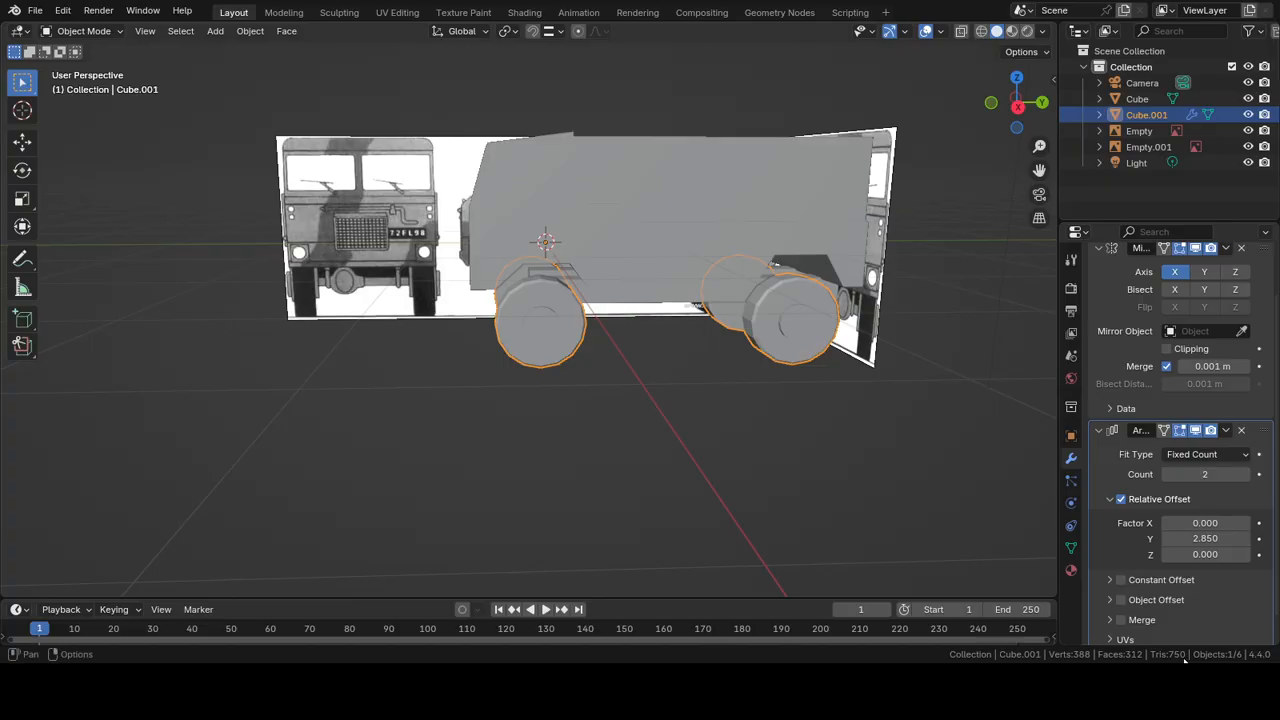
pyautogui.scroll(3, 761, 379)
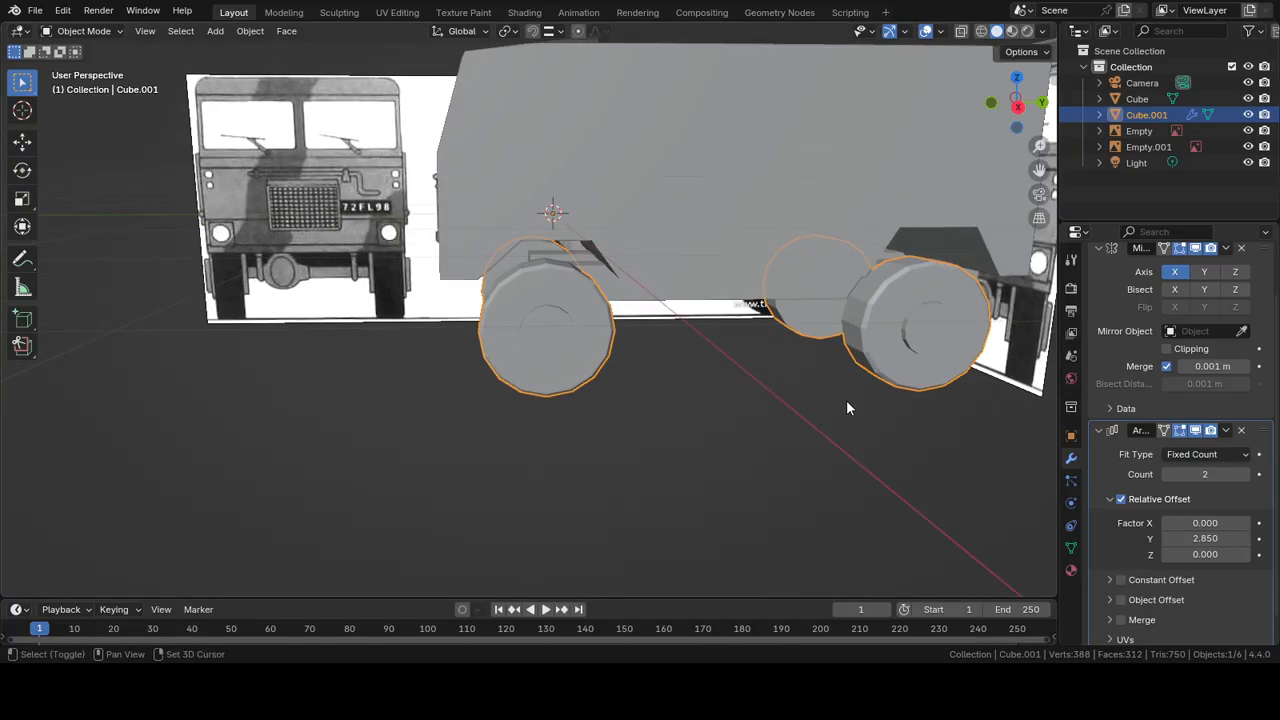
pyautogui.keyDown('shift'); pyautogui.moveTo(846, 400); pyautogui.dragTo(731, 285, button='middle'); pyautogui.keyUp('shift')
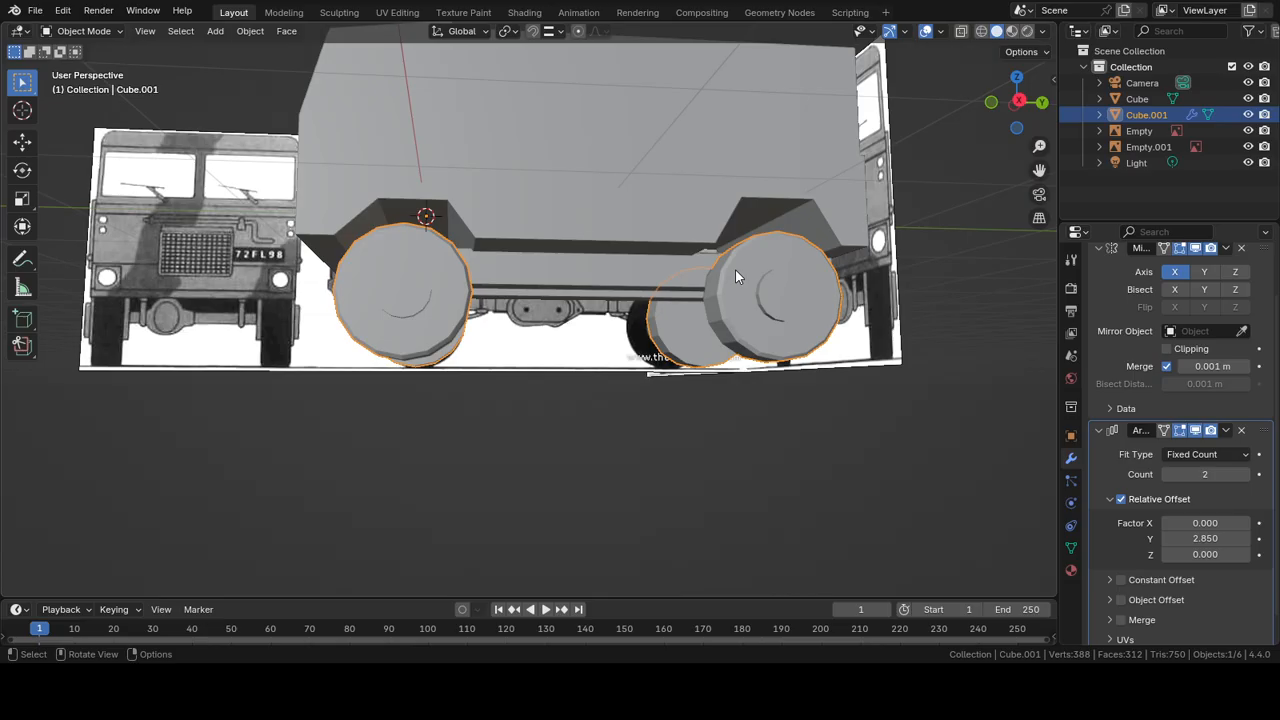
pyautogui.click(1228, 430)
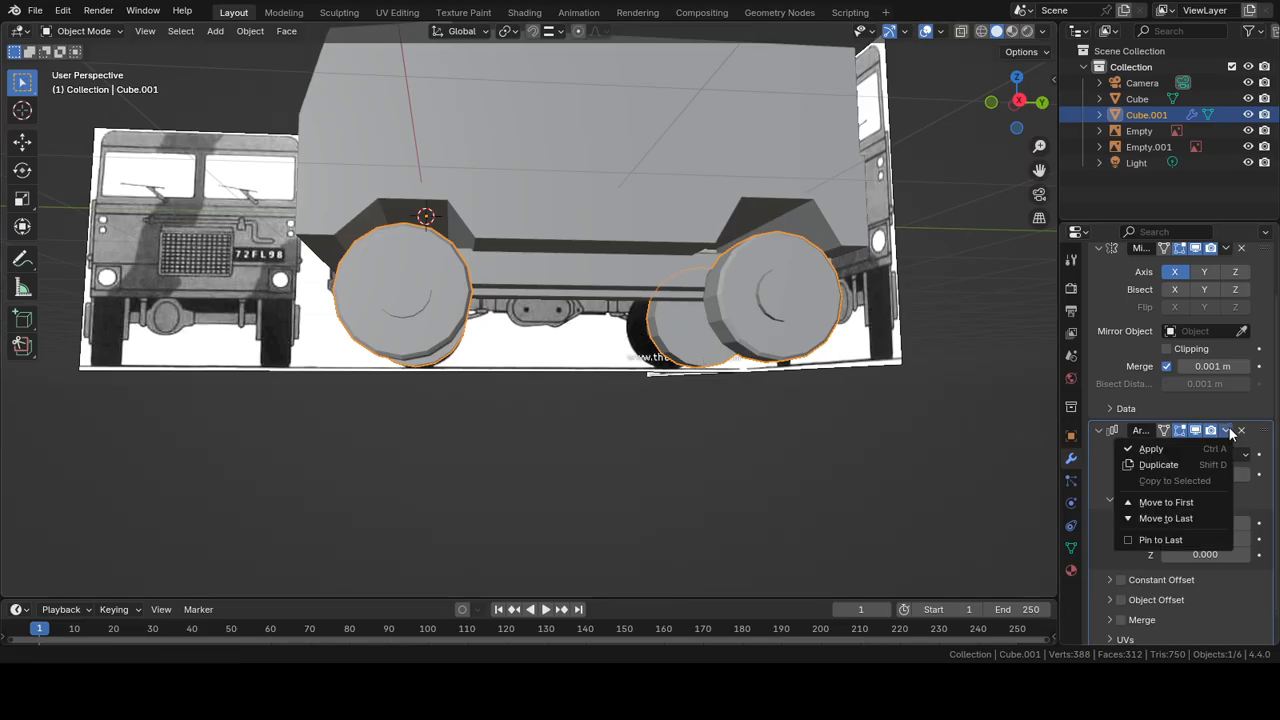
pyautogui.click(1227, 249)
pyautogui.click(1173, 270)
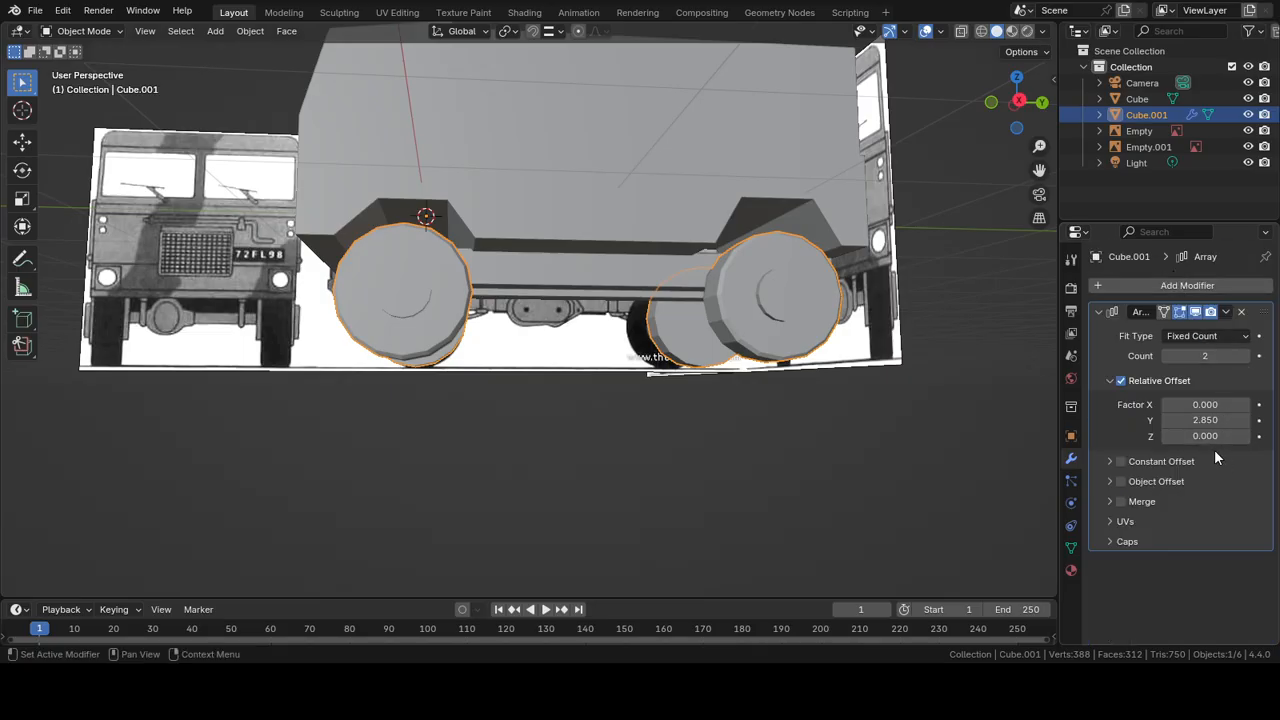
pyautogui.click(1226, 311)
pyautogui.click(1165, 329)
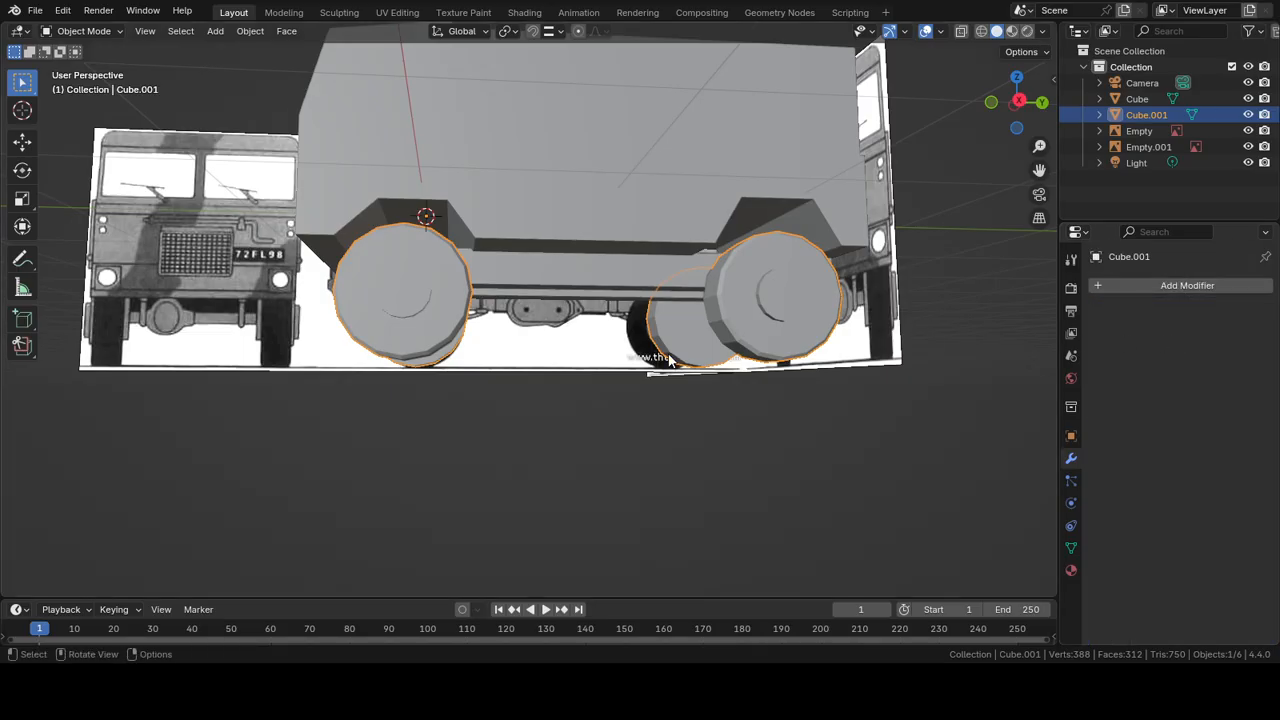
# Step: Select the truck body together with the wheels object and join them into a single object
pyautogui.click(1140, 99)
pyautogui.keyDown('ctrl'); pyautogui.click(1140, 116); pyautogui.keyUp('ctrl')
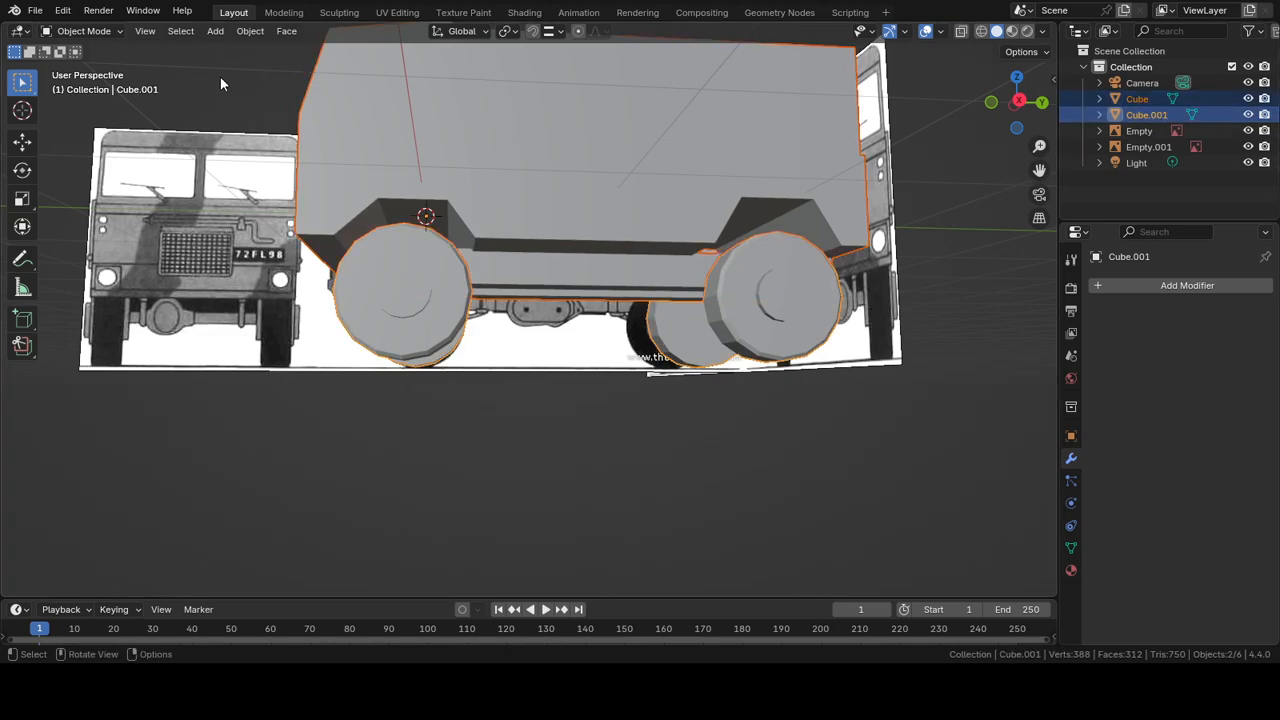
pyautogui.click(248, 31)
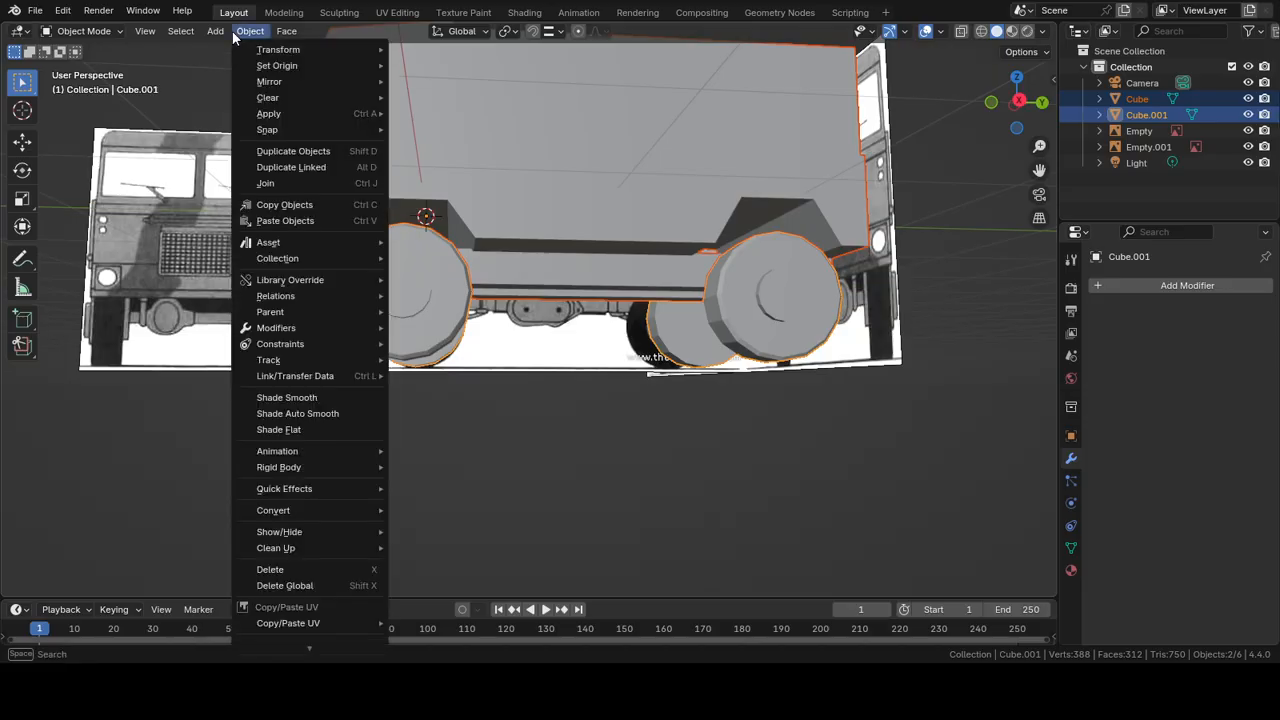
pyautogui.click(283, 183)
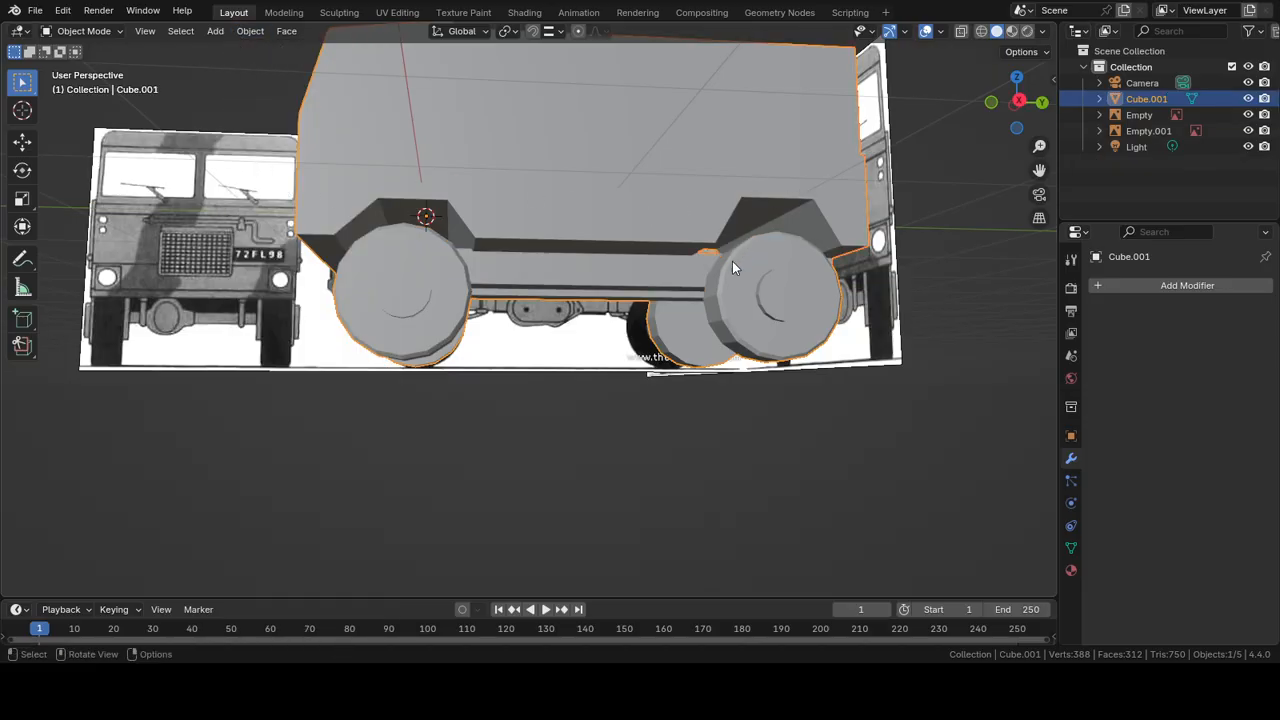
# Step: In Edit Mode, extrude the horizontal edge below the windscreen forward along Y by about 0.046 m in the right view
pyautogui.press('Tab')
pyautogui.moveTo(625, 305); pyautogui.dragTo(600, 430, button='middle')
pyautogui.moveTo(590, 385); pyautogui.dragTo(700, 352, button='middle')
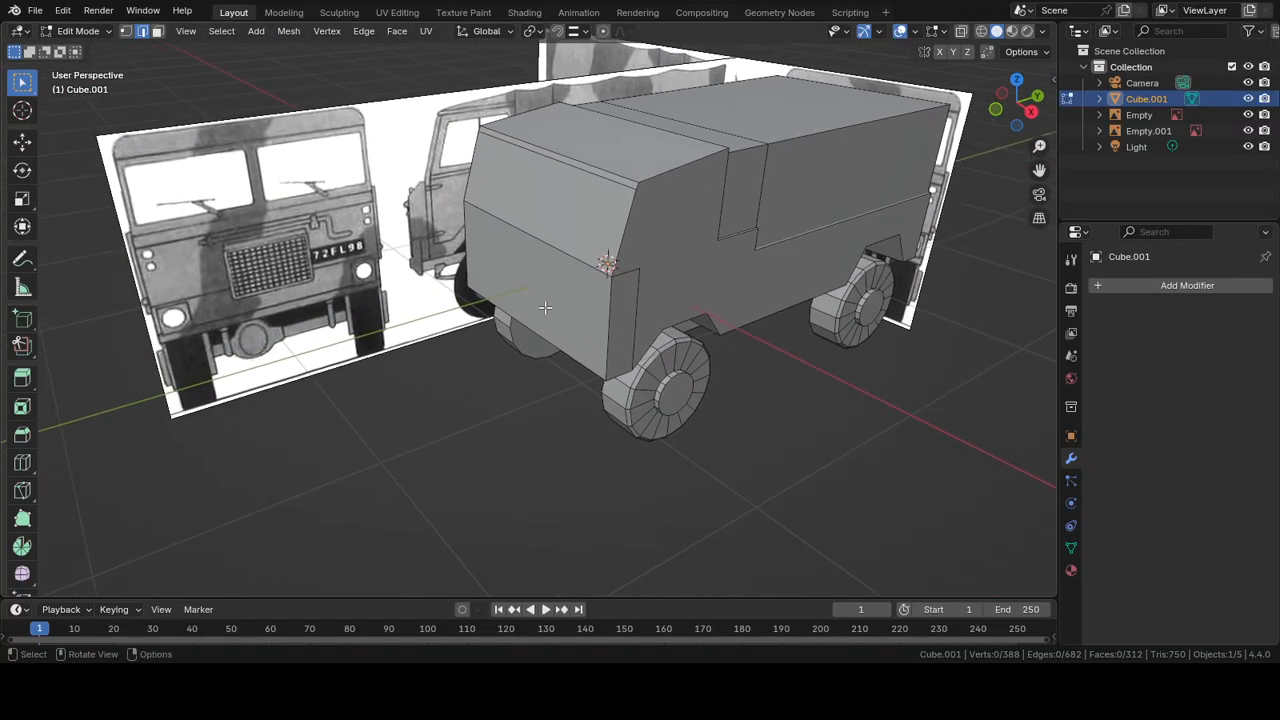
pyautogui.keyDown('shift'); pyautogui.moveTo(495, 205); pyautogui.dragTo(597, 259, button='middle'); pyautogui.keyUp('shift')
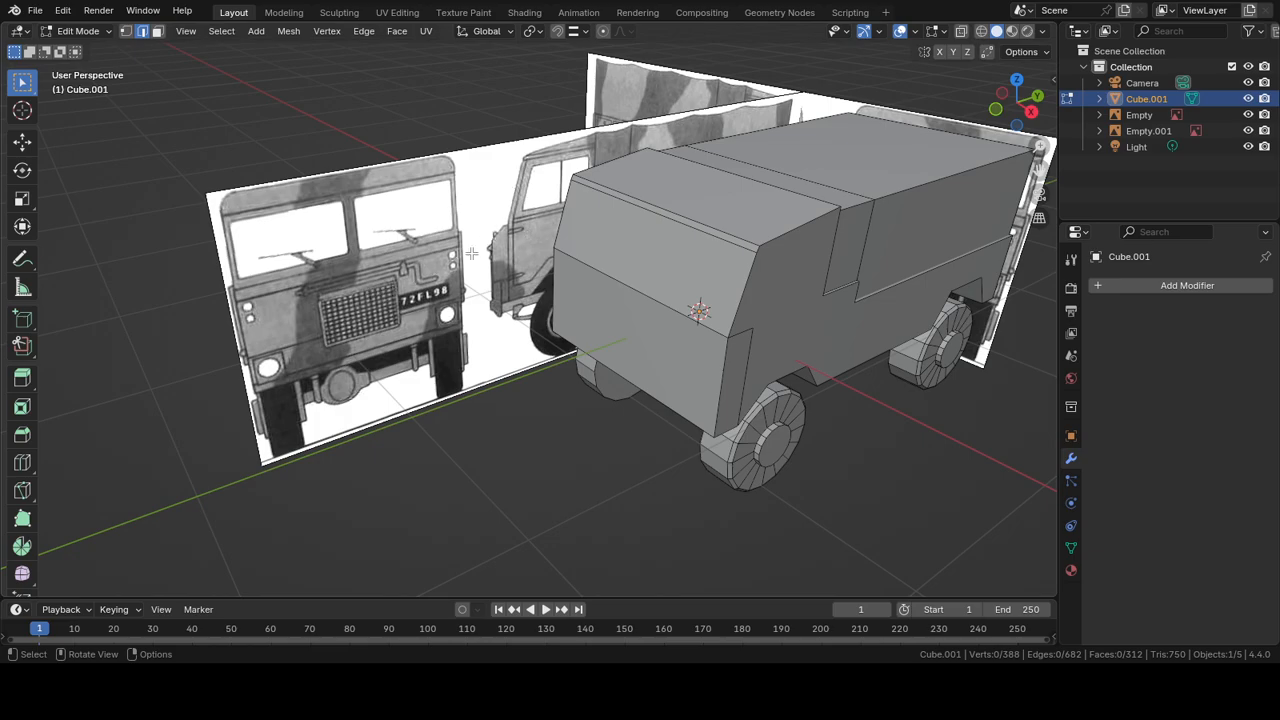
pyautogui.moveTo(615, 337); pyautogui.dragTo(443, 260, button='middle')
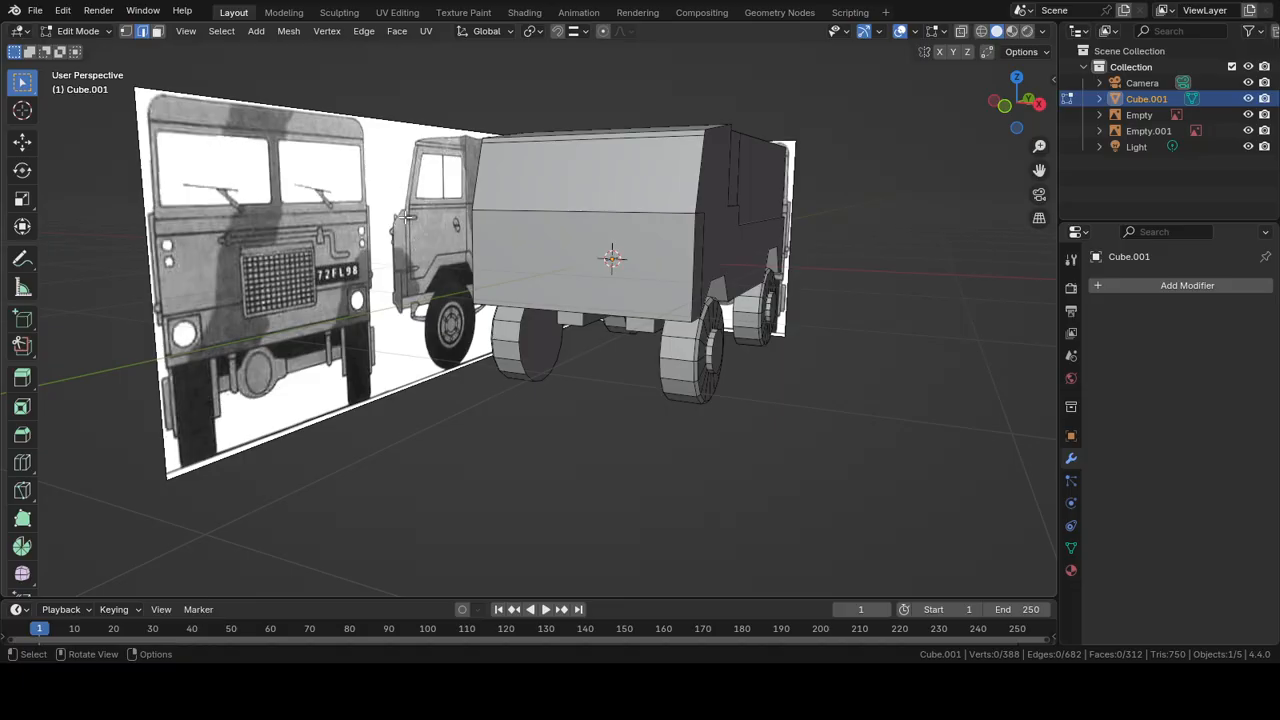
pyautogui.press('KP_3')
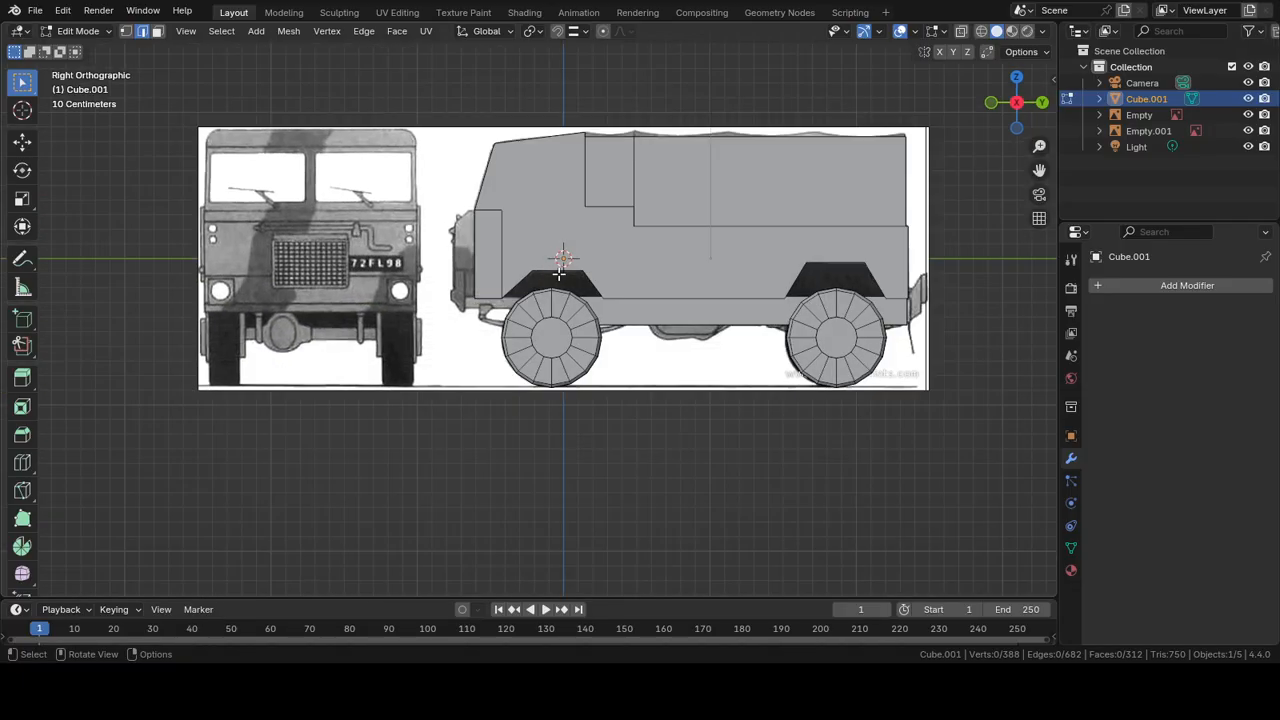
pyautogui.scroll(1, 545, 266)
pyautogui.keyDown('shift'); pyautogui.moveTo(512, 250); pyautogui.dragTo(283, 78, button='middle'); pyautogui.keyUp('shift')
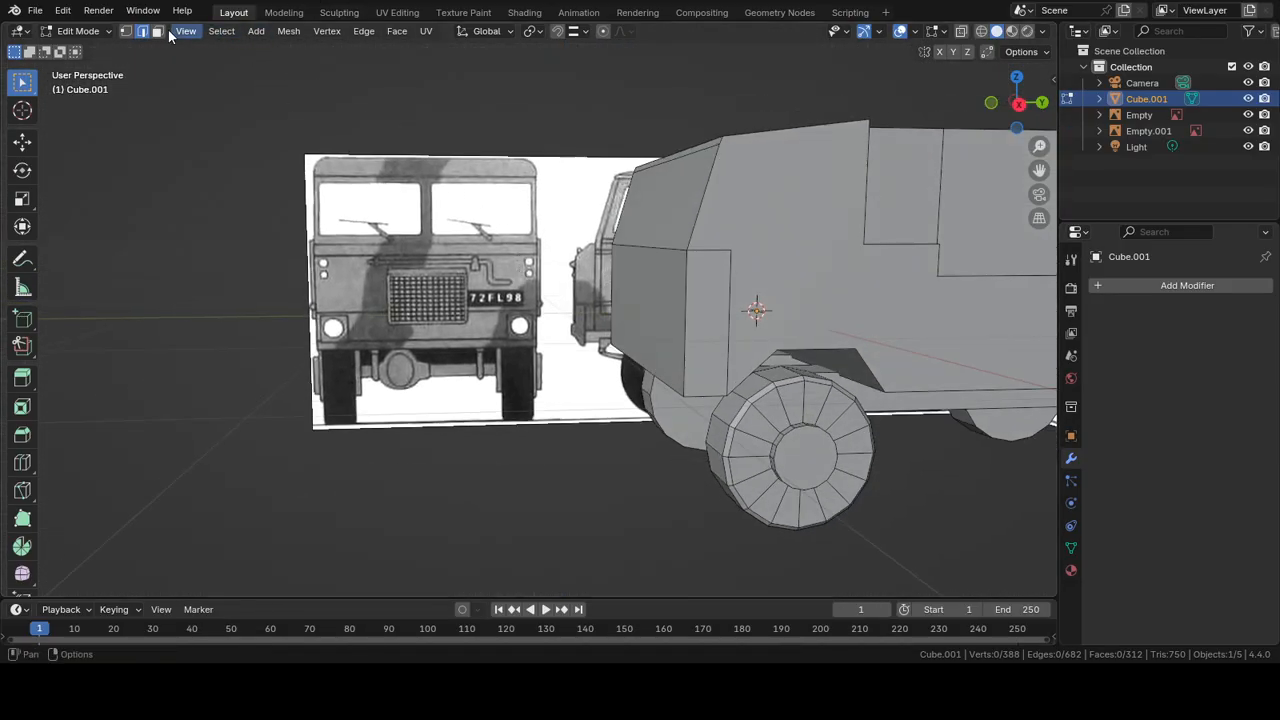
pyautogui.click(676, 247)
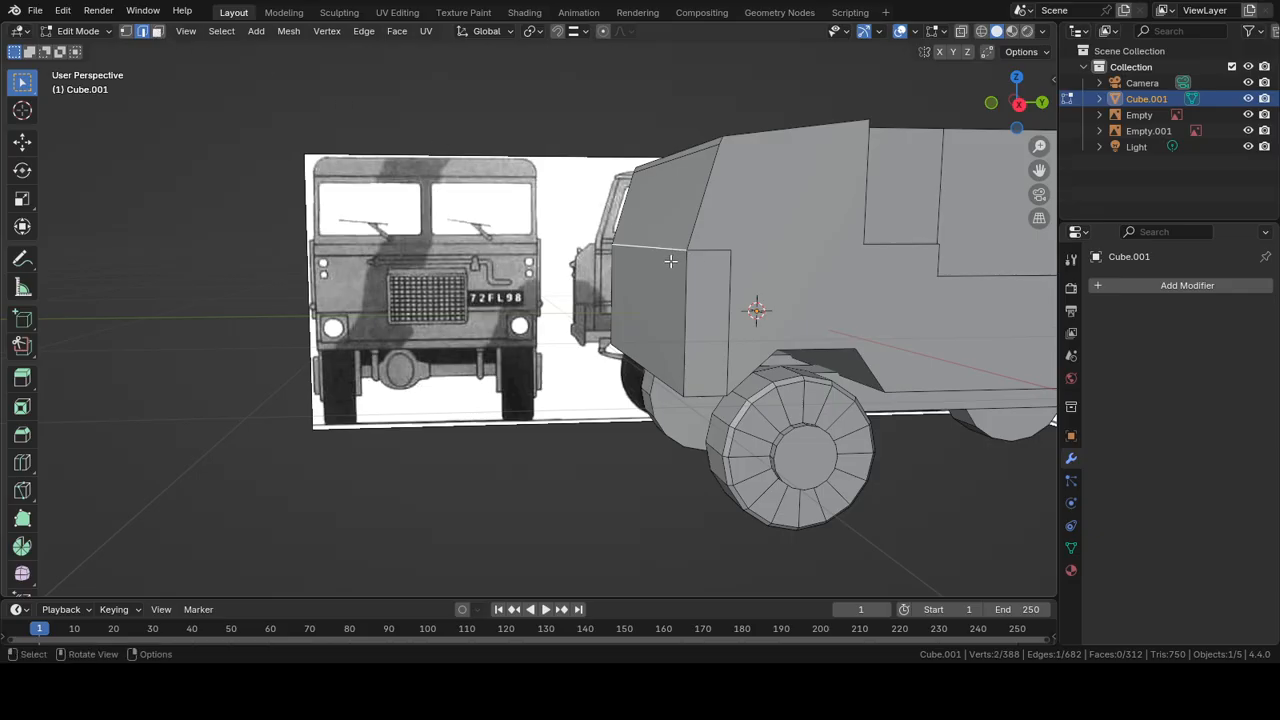
pyautogui.press('KP_3')
pyautogui.press('e')
pyautogui.press('y')
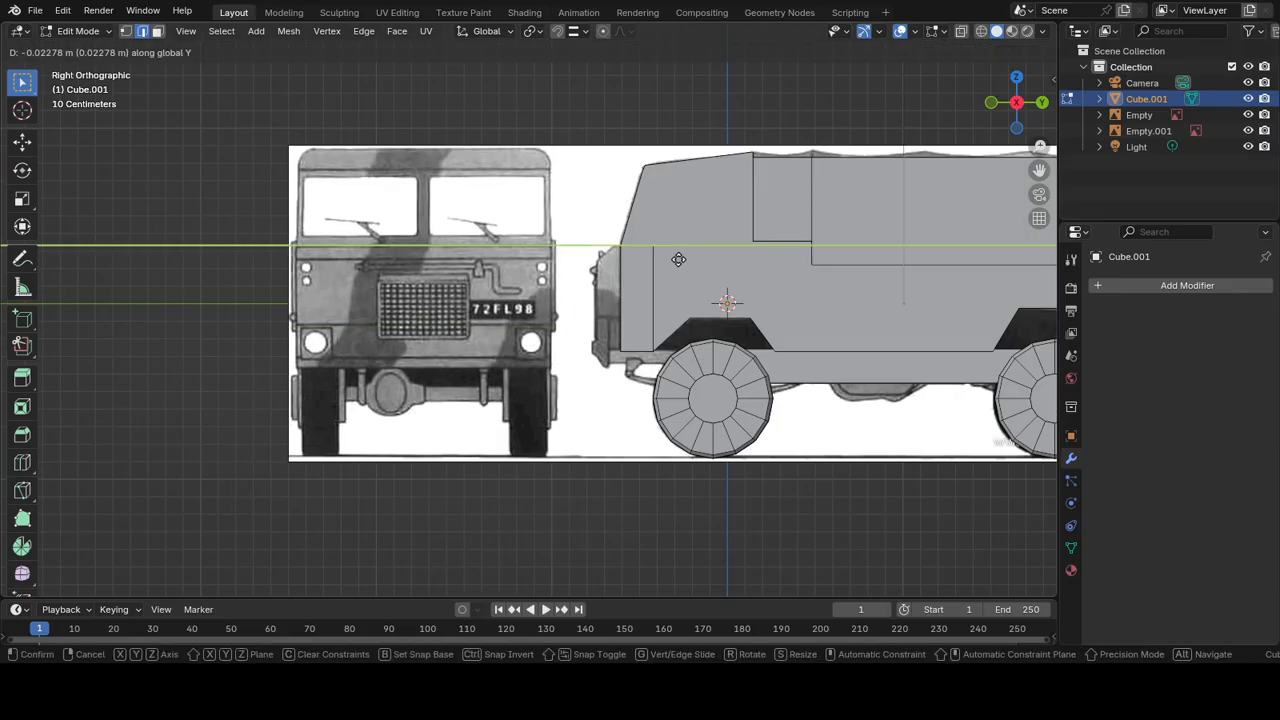
pyautogui.click(676, 260)
# Step: Extrude the front edge another 0.068 m forward, lower it about 0.1 m into a slope, and align it in Y with the blueprint's nose
pyautogui.press('e')
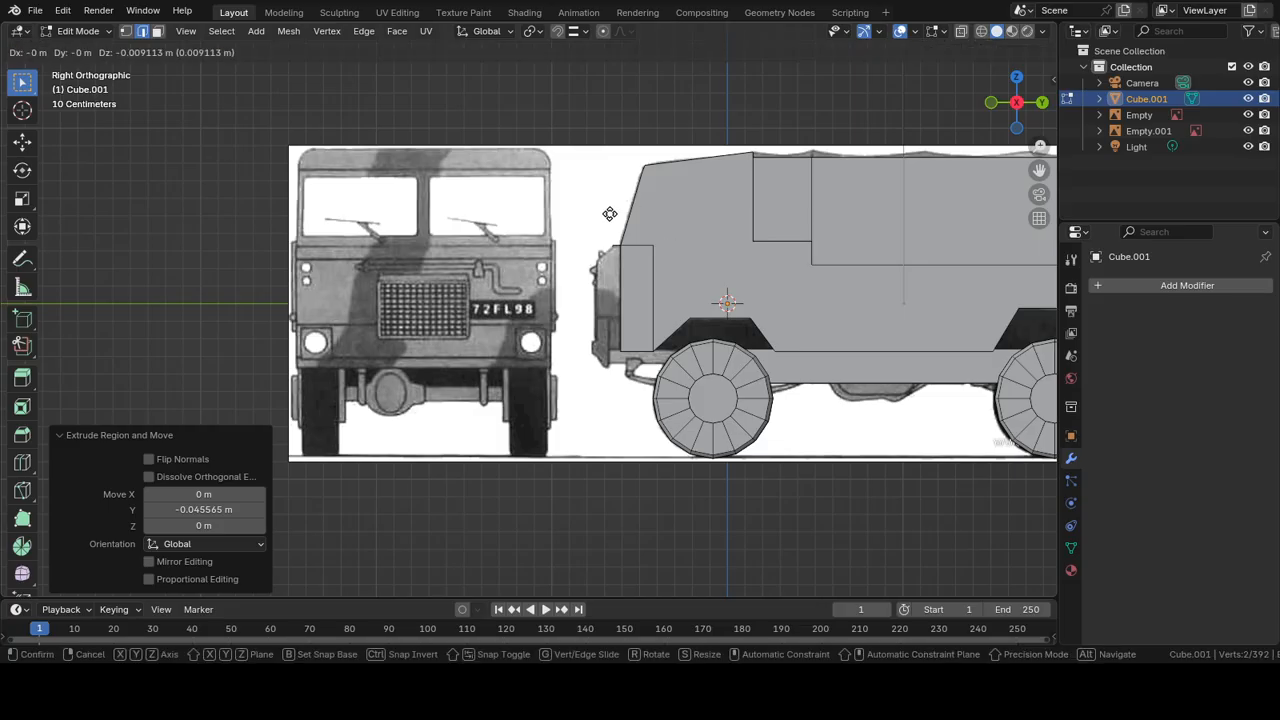
pyautogui.press('y')
pyautogui.click(597, 214)
pyautogui.press('e')
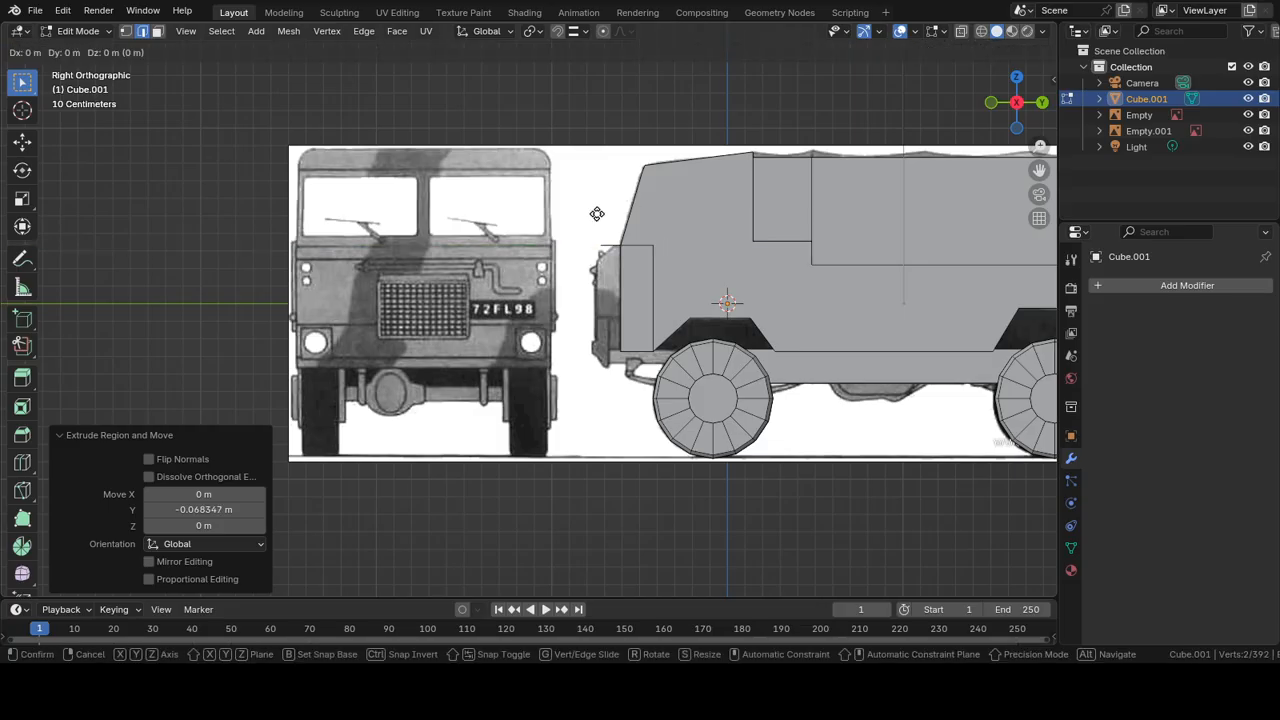
pyautogui.press('z')
pyautogui.click(582, 231)
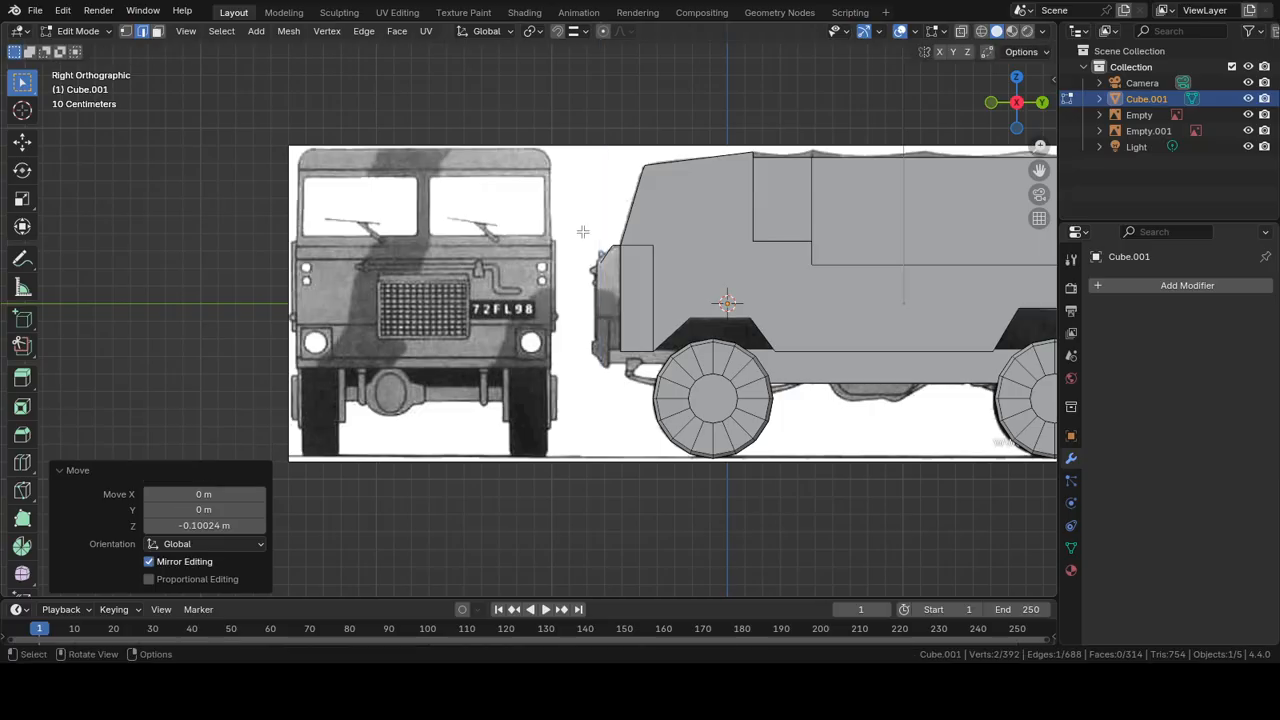
pyautogui.scroll(3, 601, 242)
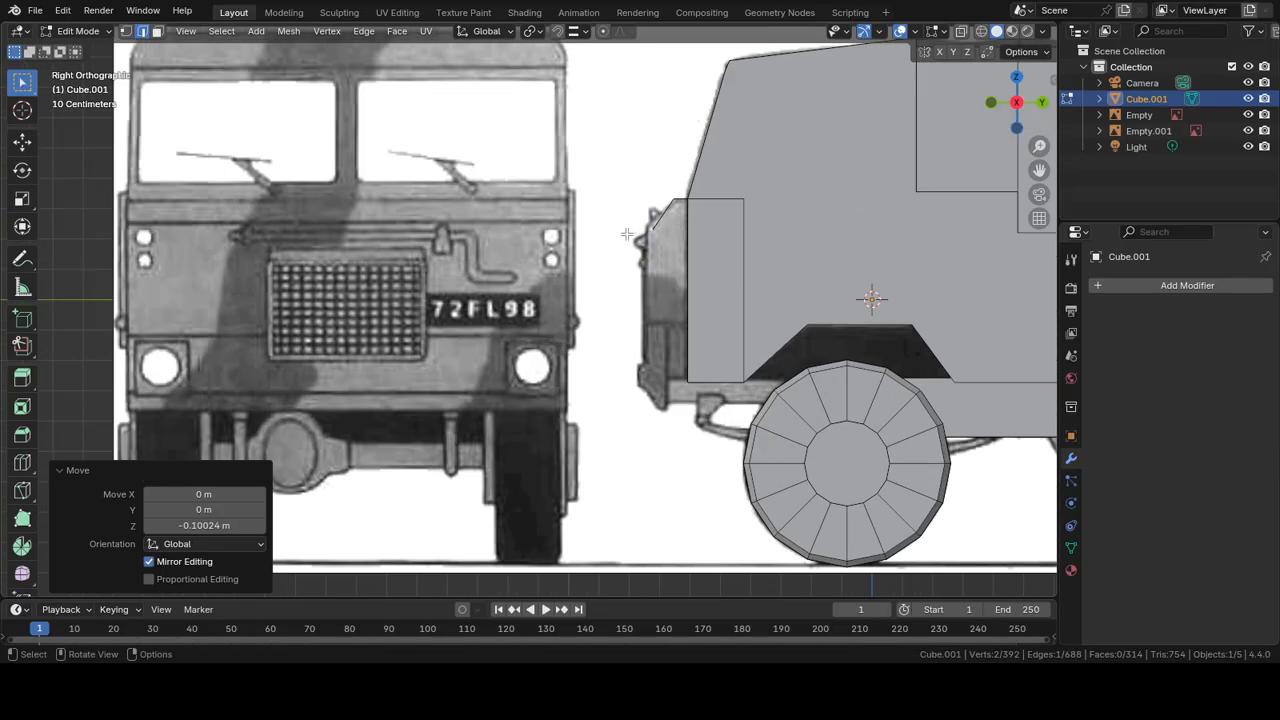
pyautogui.press('g')
pyautogui.press('y')
pyautogui.click(674, 295)
# Step: Extrude the nose edge straight down about 0.356 m and lower it a further 0.119 m to form the front panel
pyautogui.press('e')
pyautogui.press('z')
pyautogui.click(668, 398)
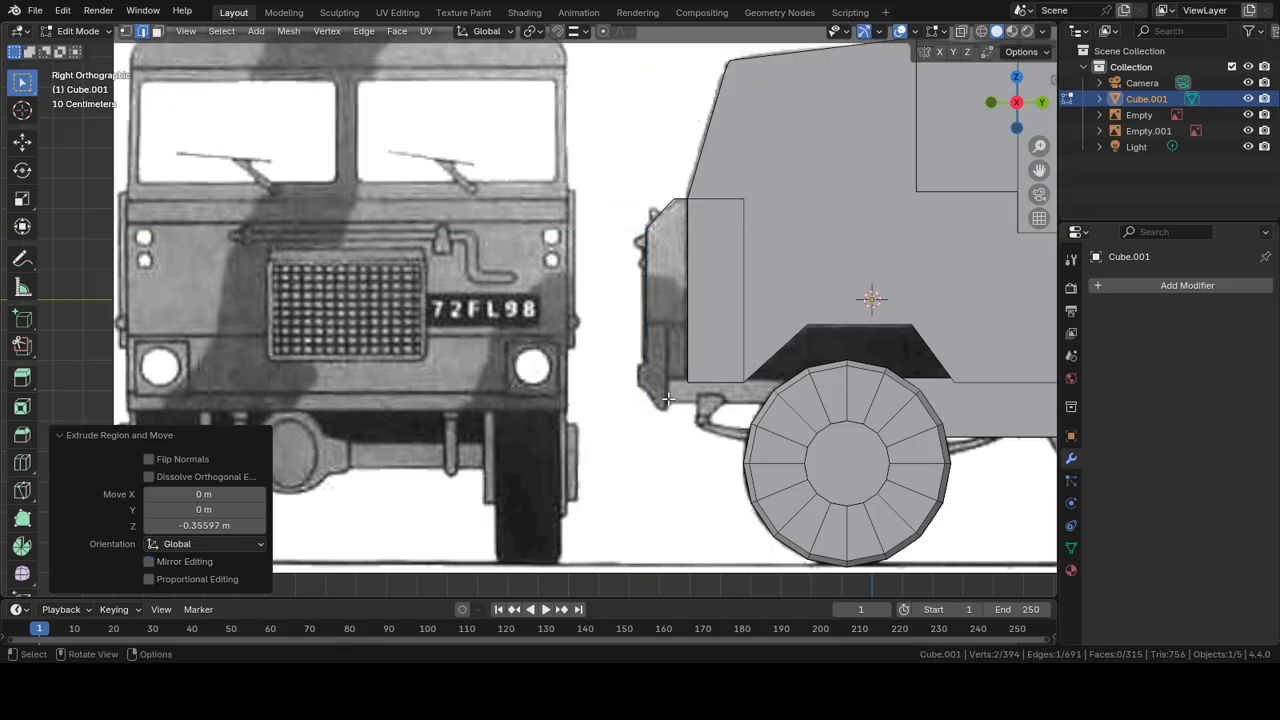
pyautogui.press('g')
pyautogui.press('z')
pyautogui.click(675, 367)
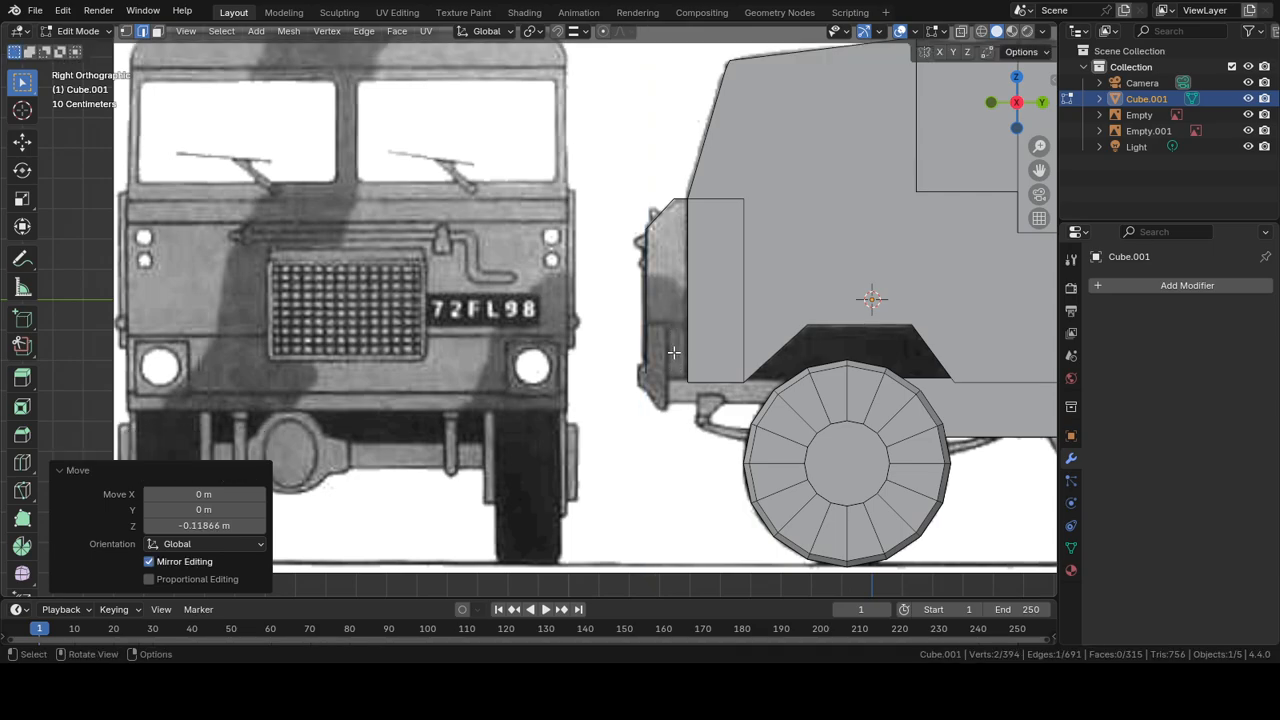
# Step: Fine-tune the height of the front panel's lower edge along Z to match the bumper corner in the side blueprint
pyautogui.press('g')
pyautogui.press('z')
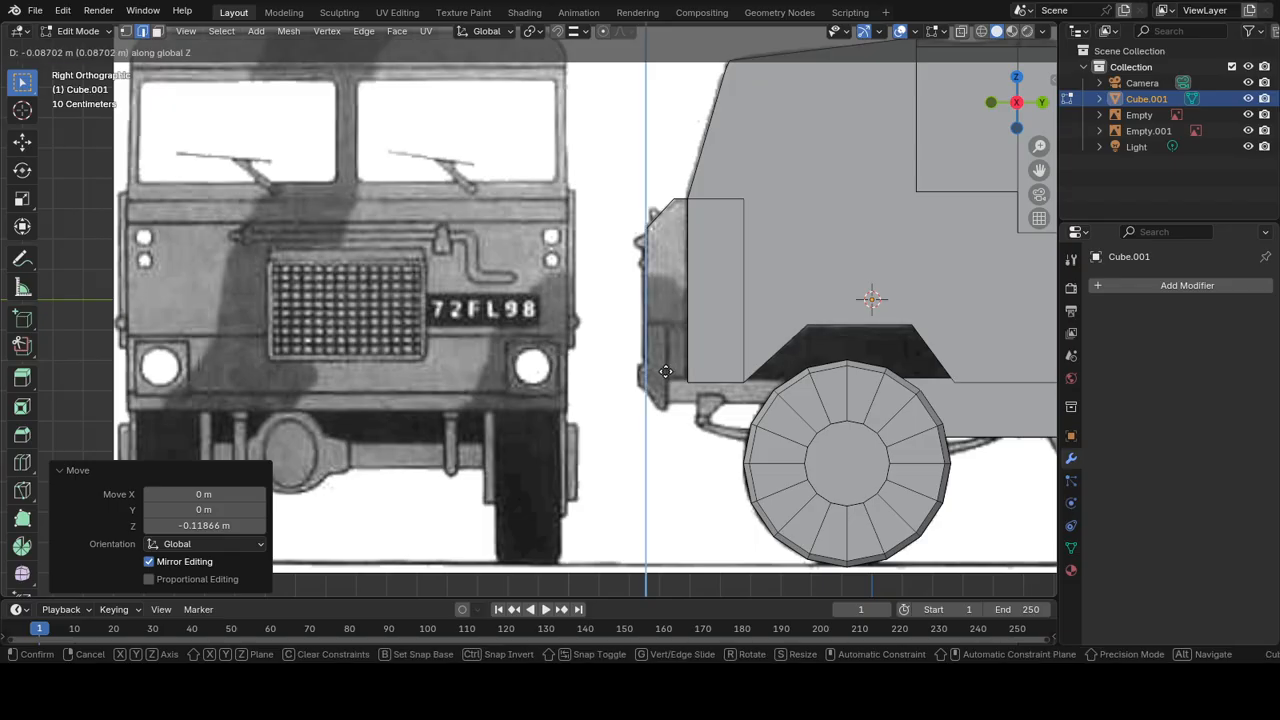
pyautogui.click(665, 372)
pyautogui.press('g')
pyautogui.press('z')
pyautogui.click(665, 365)
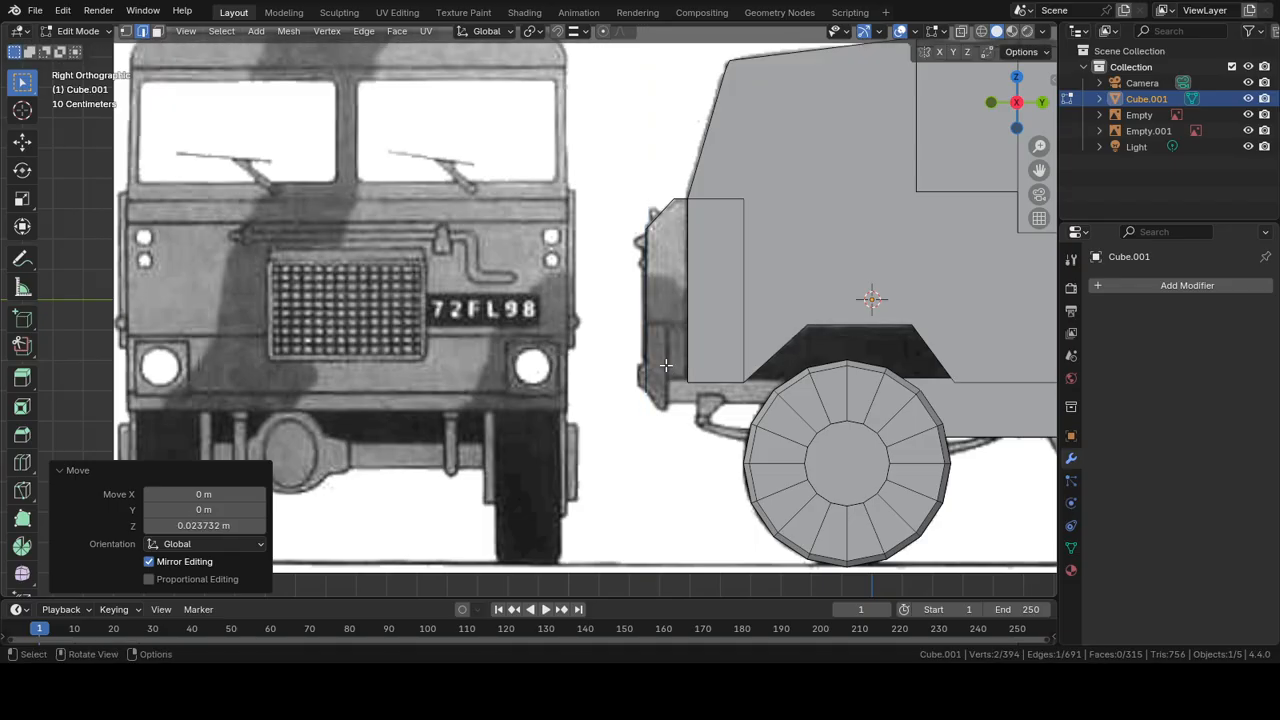
pyautogui.press('g')
pyautogui.press('z')
pyautogui.click(664, 376)
pyautogui.press('g')
pyautogui.press('z')
pyautogui.click(663, 377)
# Step: Extrude the lower edge 0.032 m rearward, lower it about 0.082 m, and adjust it in Y to follow the blueprint's slanted bumper
pyautogui.press('e')
pyautogui.press('y')
pyautogui.click(669, 384)
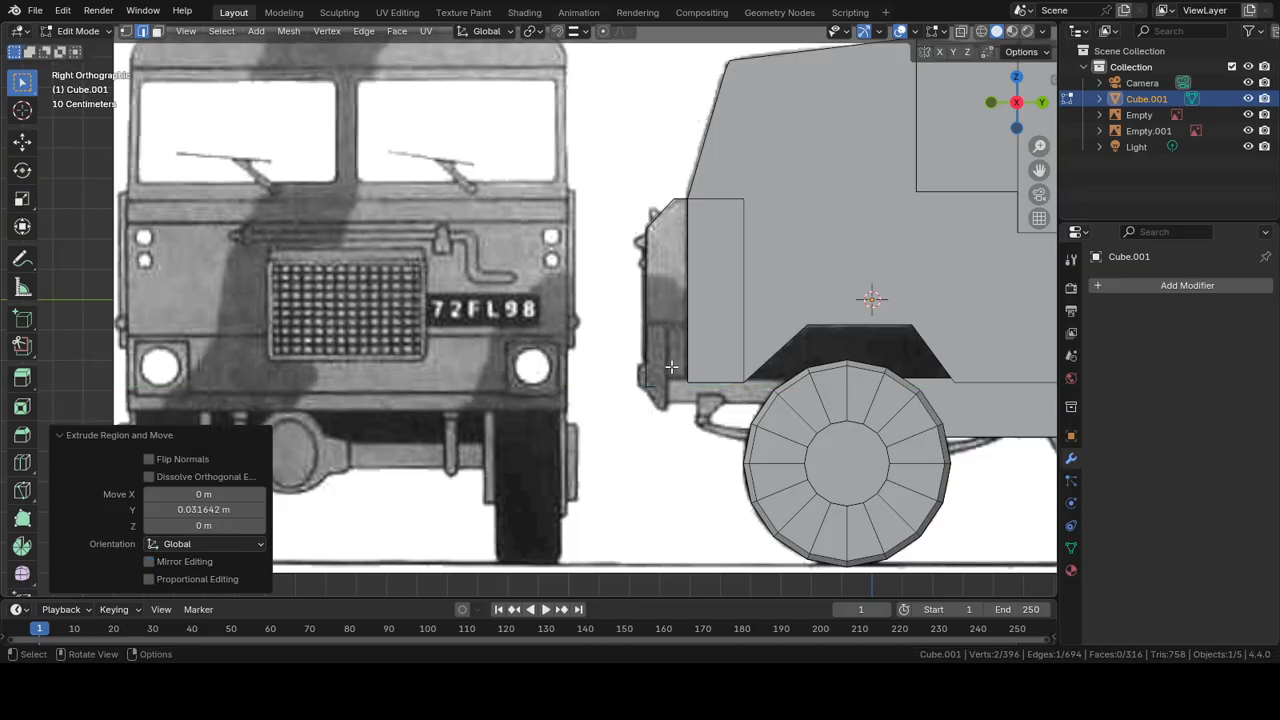
pyautogui.press('g')
pyautogui.press('z')
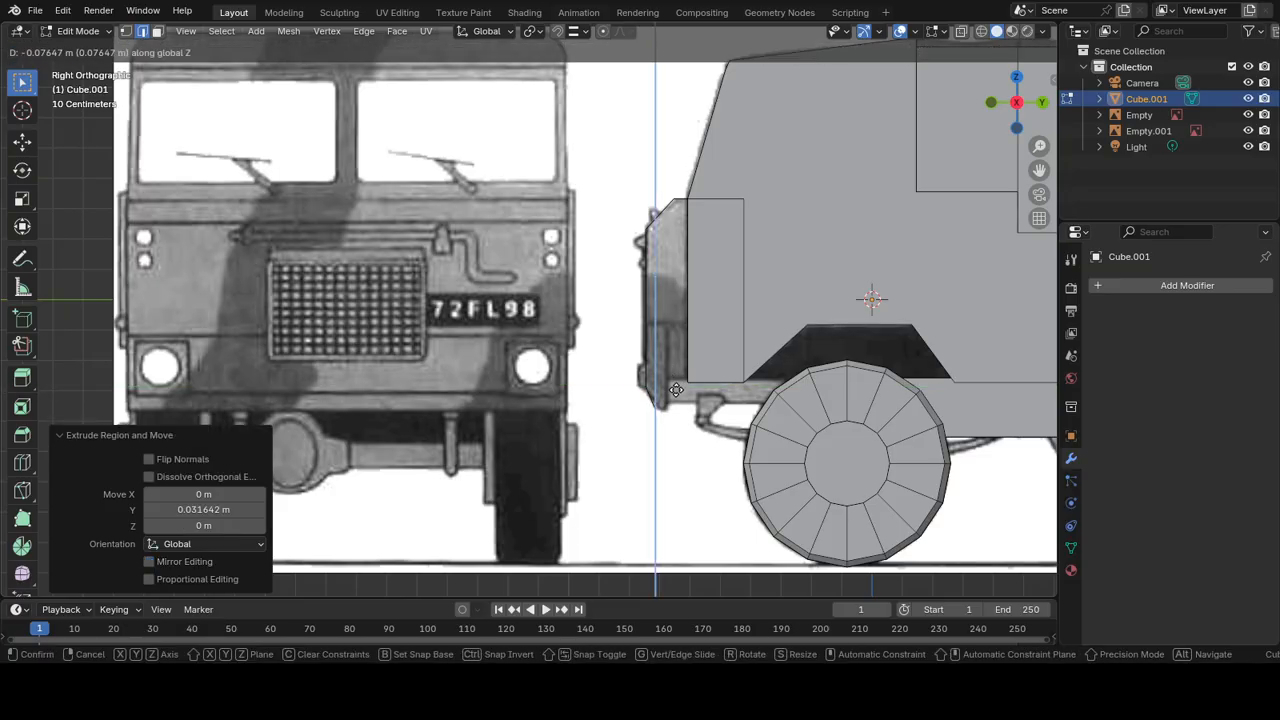
pyautogui.click(676, 390)
pyautogui.press('g')
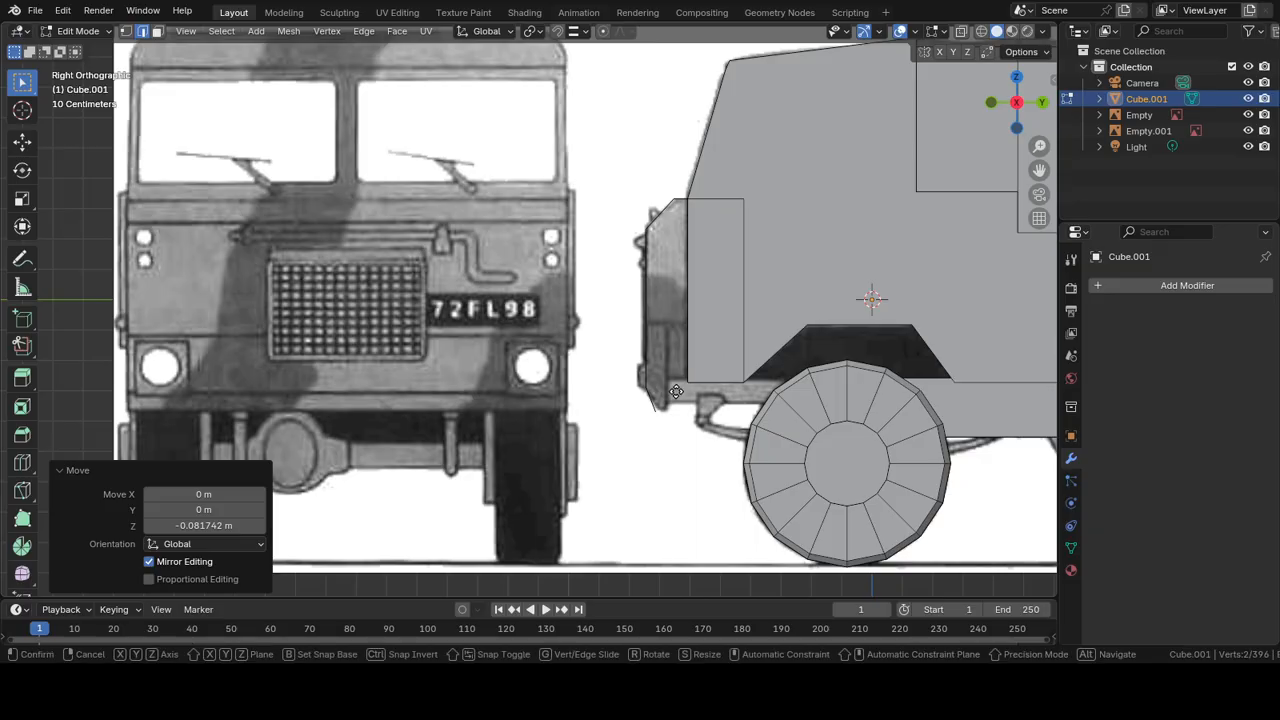
pyautogui.press('y')
pyautogui.click(678, 394)
# Step: Extrude the bumper edge 0.021 m rearward along Y, and extrude it again about 0.09 m upward along Z
pyautogui.press('g')
pyautogui.click(690, 405)
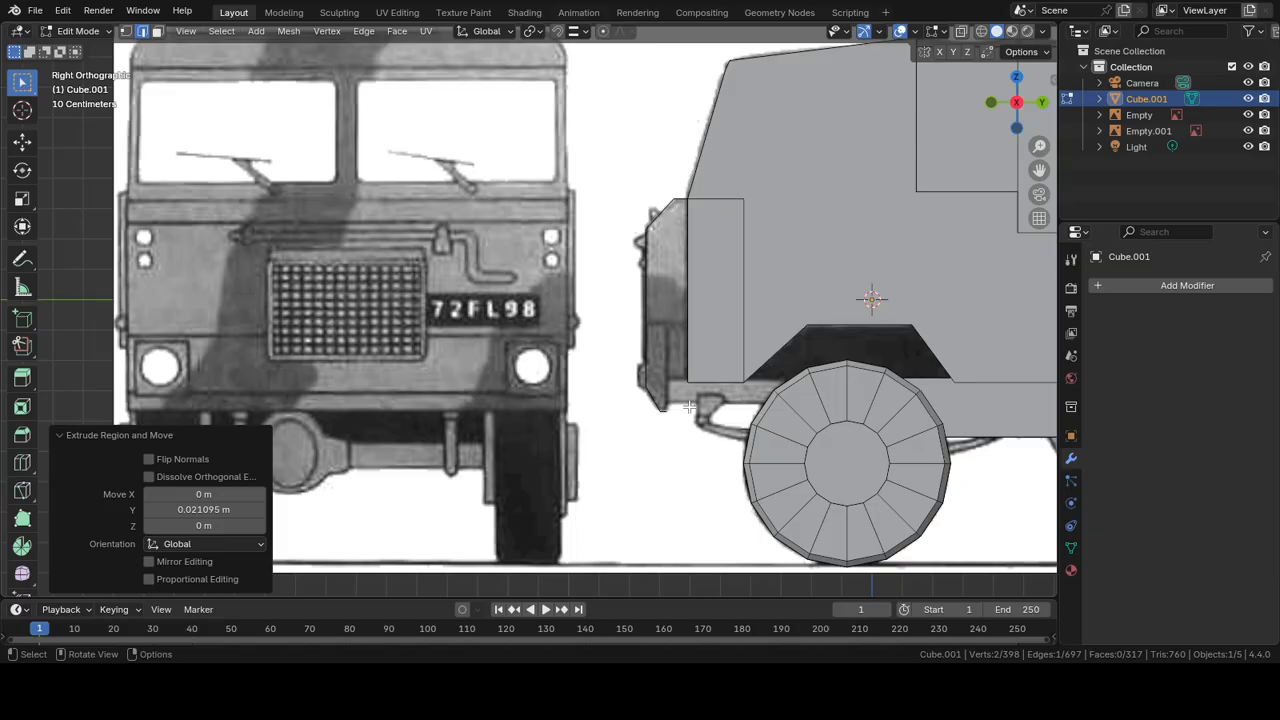
pyautogui.press('e')
pyautogui.press('z')
pyautogui.click(693, 378)
# Step: With snapping temporarily enabled, move the extruded edge along Z to the height of the body's lower front edge
pyautogui.scroll(3, 685, 402)
pyautogui.moveTo(813, 446); pyautogui.dragTo(654, 59, button='middle')
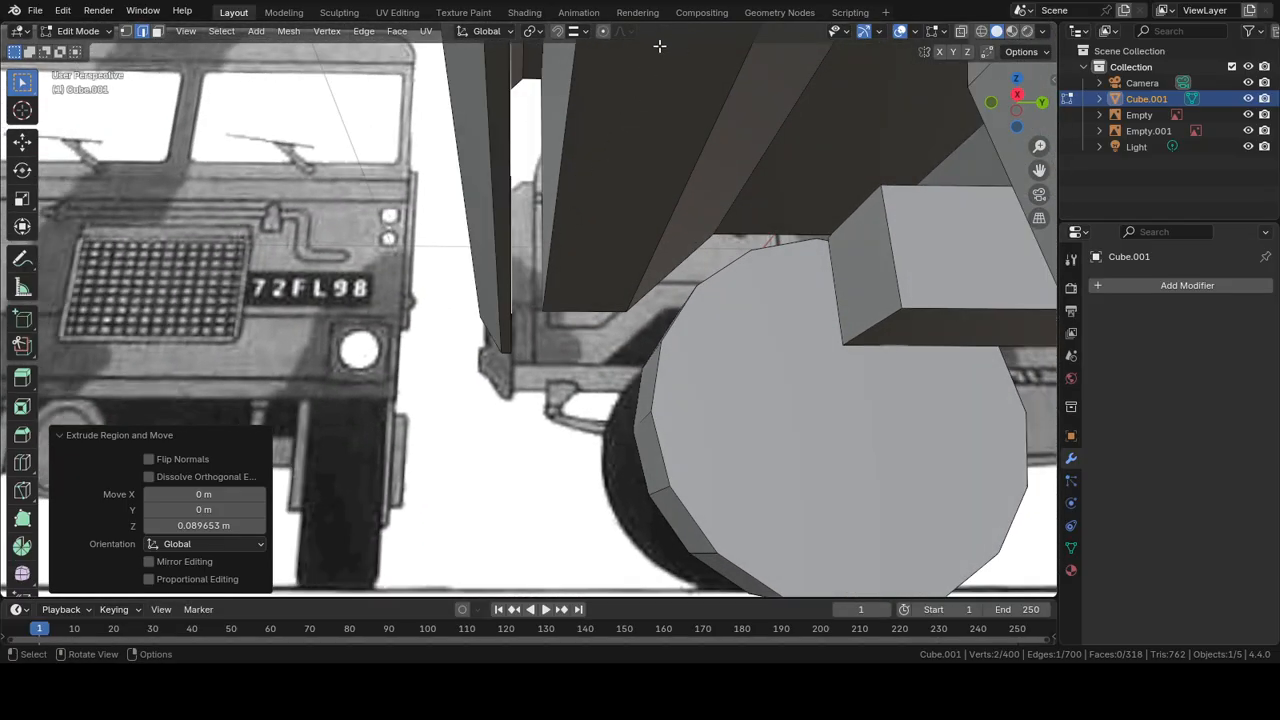
pyautogui.click(557, 30)
pyautogui.moveTo(598, 162); pyautogui.dragTo(570, 208, button='middle')
pyautogui.press('g')
pyautogui.press('z')
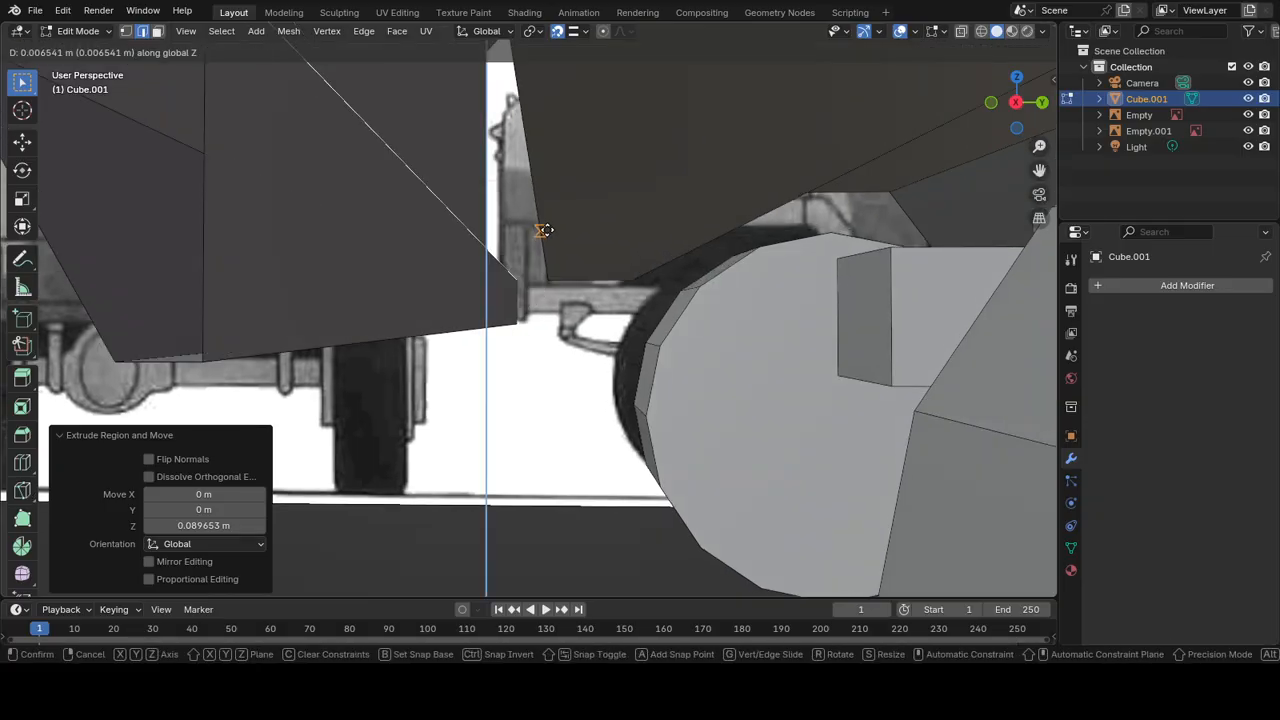
pyautogui.click(539, 234)
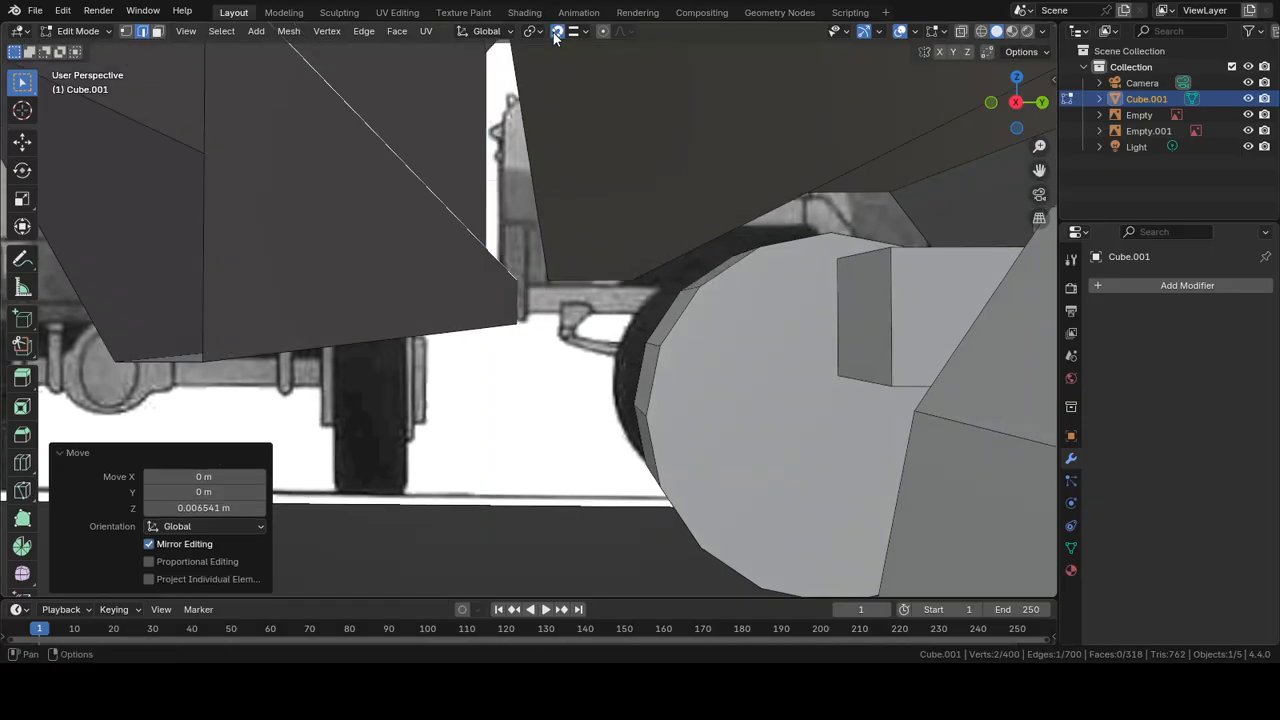
pyautogui.click(557, 30)
# Step: Fill a face between the extruded bumper edge and the body's lower front edge
pyautogui.keyDown('shift'); pyautogui.click(531, 188); pyautogui.keyUp('shift')
pyautogui.press('f')
pyautogui.scroll(-7, 542, 205)
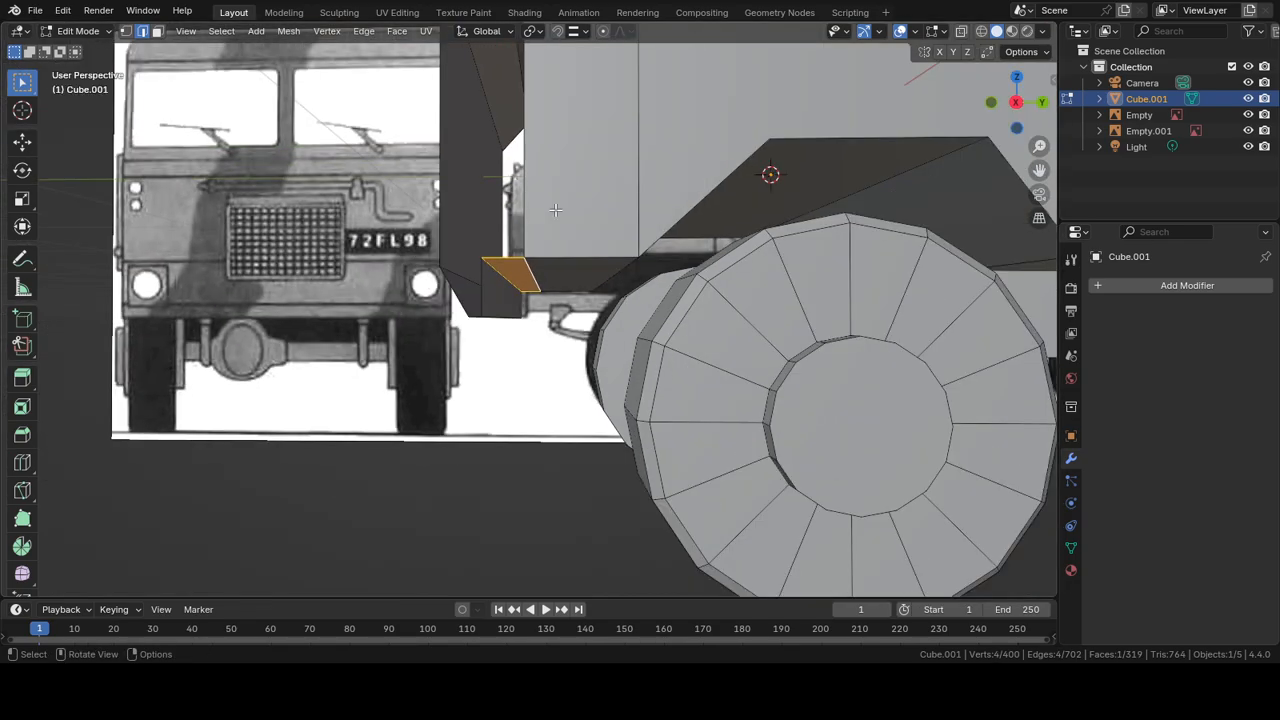
# Step: Select the boundary loop around the open near side of the front nose section and fill it with a face
pyautogui.keyDown('shift'); pyautogui.moveTo(549, 213); pyautogui.dragTo(588, 250, button='middle'); pyautogui.keyUp('shift')
pyautogui.scroll(1, 570, 207)
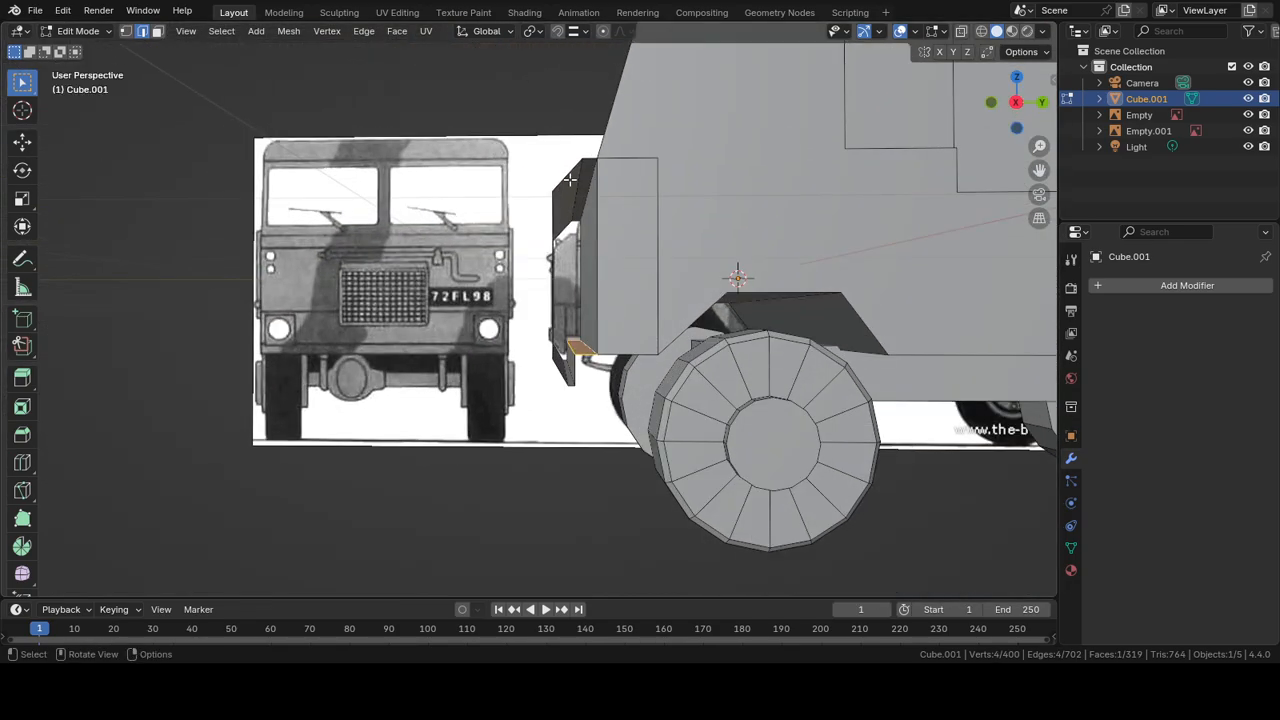
pyautogui.keyDown('alt'); pyautogui.click(568, 175); pyautogui.keyUp('alt')
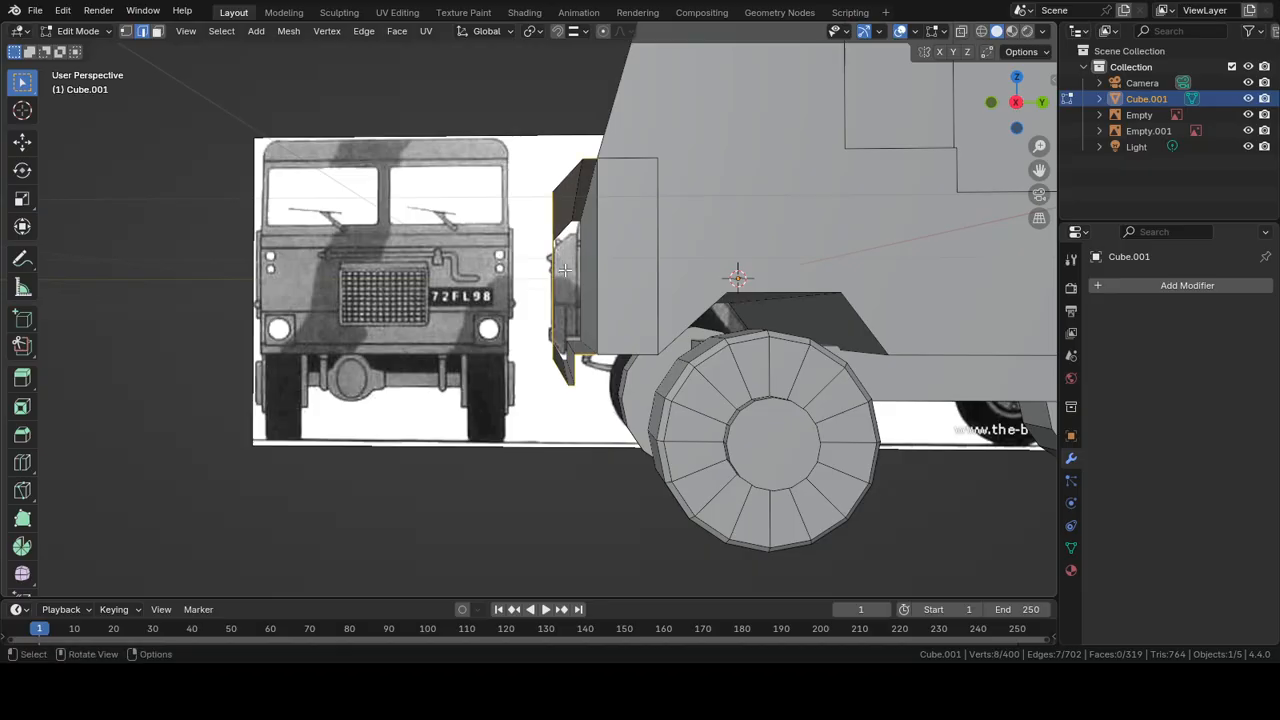
pyautogui.press('f')
pyautogui.moveTo(565, 270); pyautogui.dragTo(899, 368, button='middle')
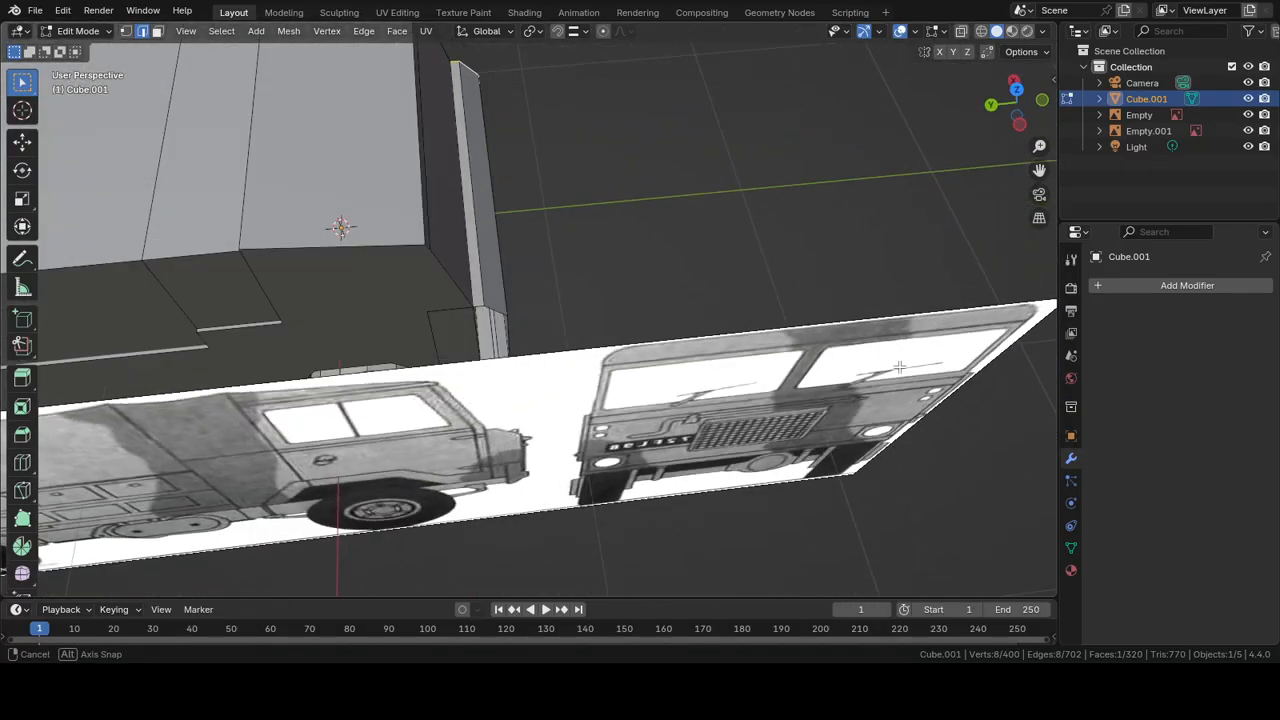
# Step: Select the remaining open boundary loop at the outer side of the front nose section and fill it with a face
pyautogui.keyDown('alt'); pyautogui.click(496, 312); pyautogui.keyUp('alt')
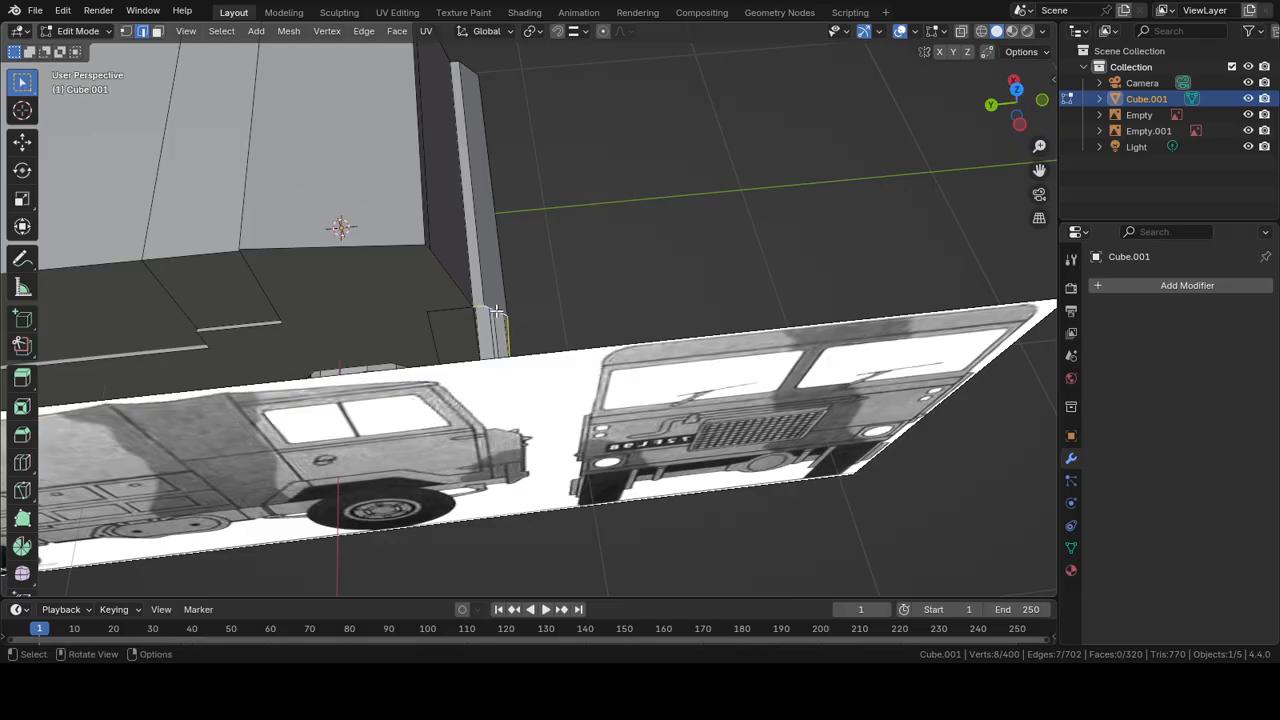
pyautogui.press('f')
# Step: Examine the truck's front, sides and roof from several angles against the surrounding blueprint images
pyautogui.moveTo(771, 246); pyautogui.dragTo(493, 277, button='middle')
pyautogui.scroll(-3, 377, 303)
pyautogui.keyDown('shift'); pyautogui.moveTo(375, 304); pyautogui.dragTo(504, 281, button='middle'); pyautogui.keyUp('shift')
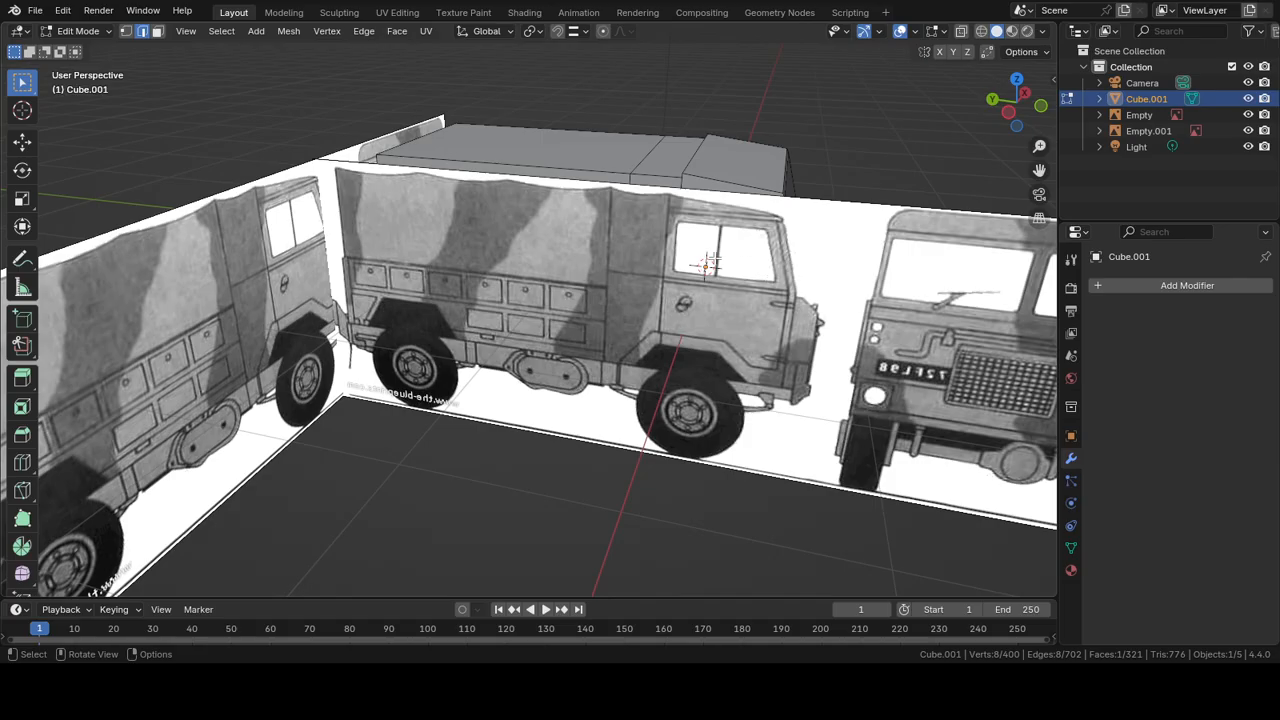
pyautogui.moveTo(755, 266); pyautogui.dragTo(647, 277, button='middle')
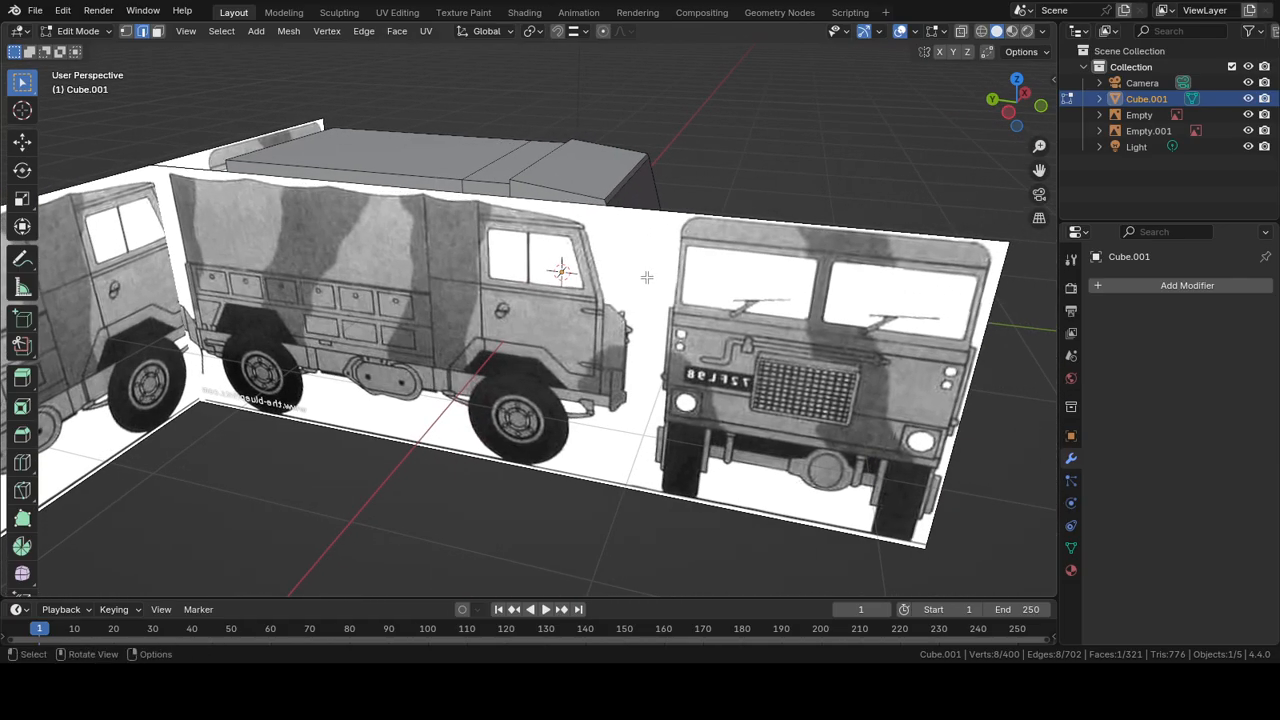
pyautogui.moveTo(918, 272); pyautogui.dragTo(700, 207, button='middle')
pyautogui.moveTo(491, 209); pyautogui.dragTo(565, 285, button='middle')
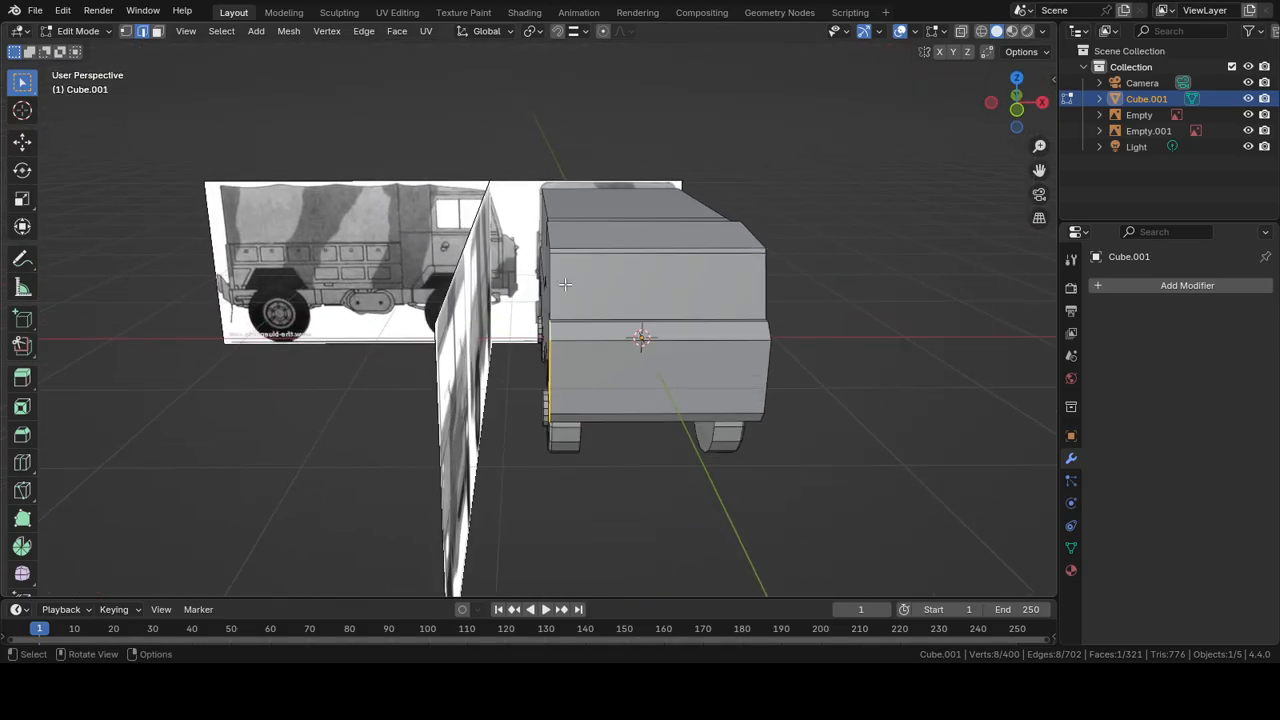
pyautogui.moveTo(663, 288); pyautogui.dragTo(783, 291, button='middle')
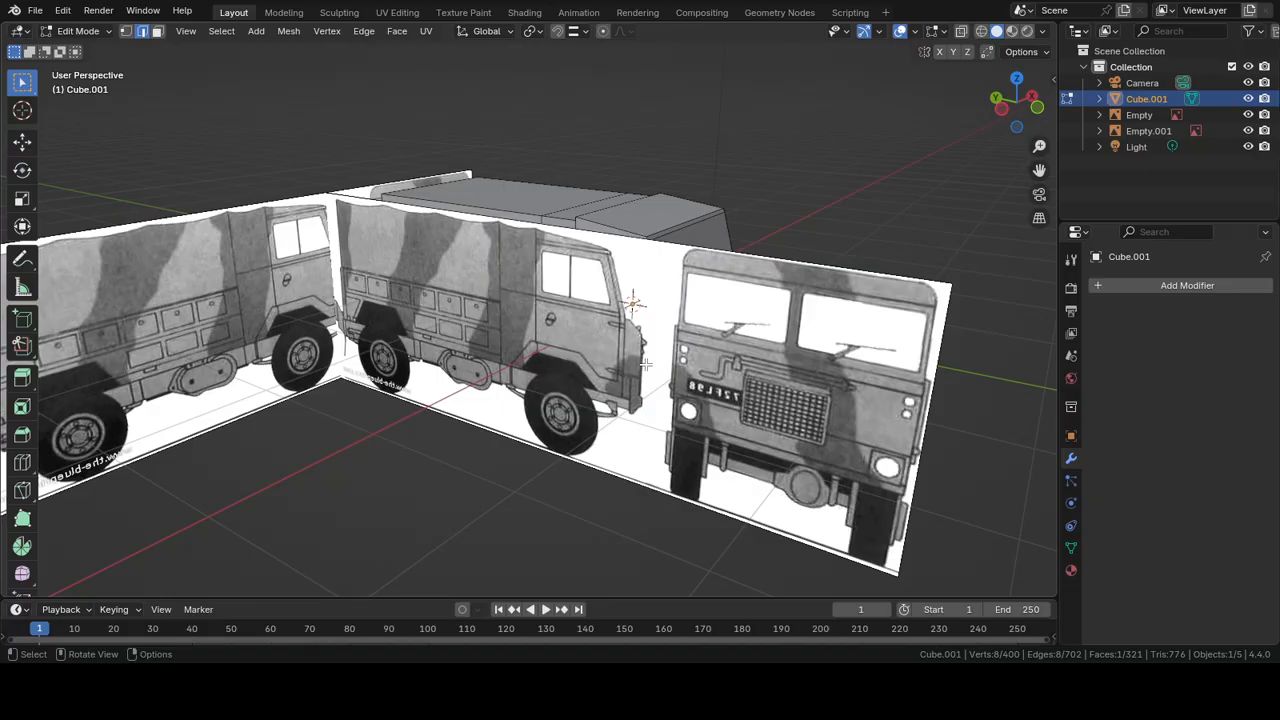
pyautogui.moveTo(632, 355); pyautogui.dragTo(789, 427, button='middle')
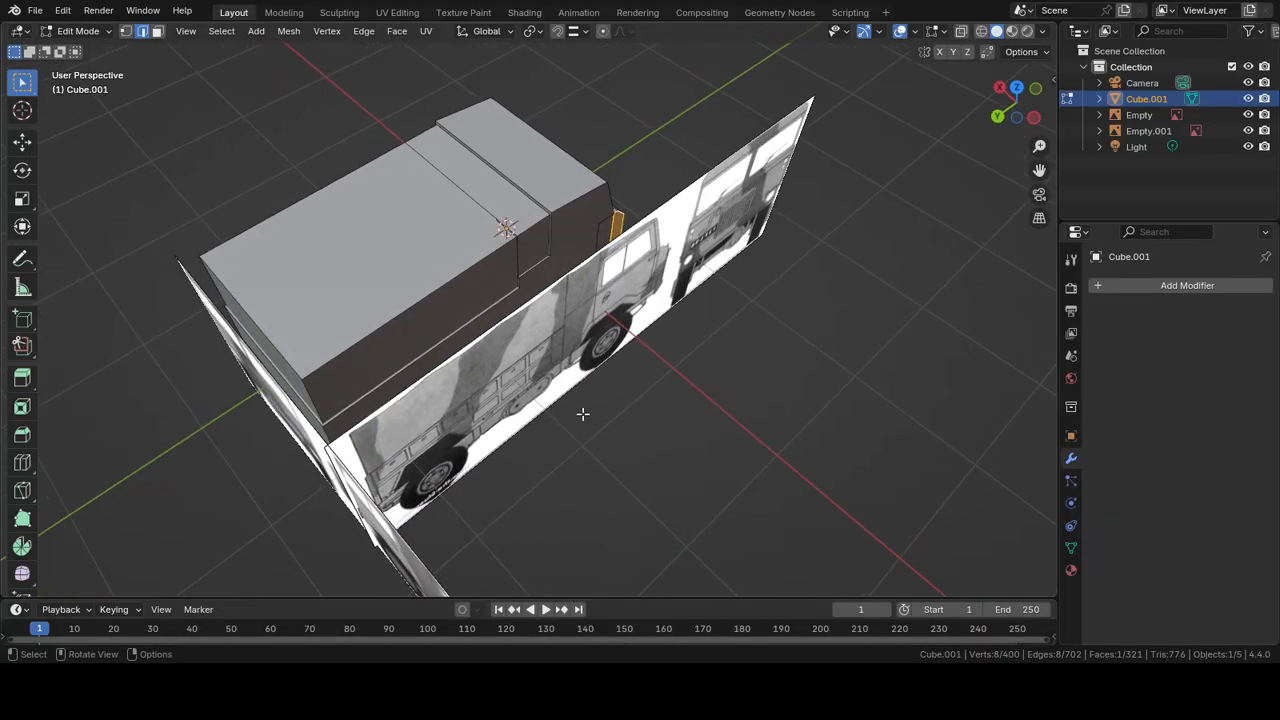
pyautogui.moveTo(600, 397); pyautogui.dragTo(531, 291, button='middle')
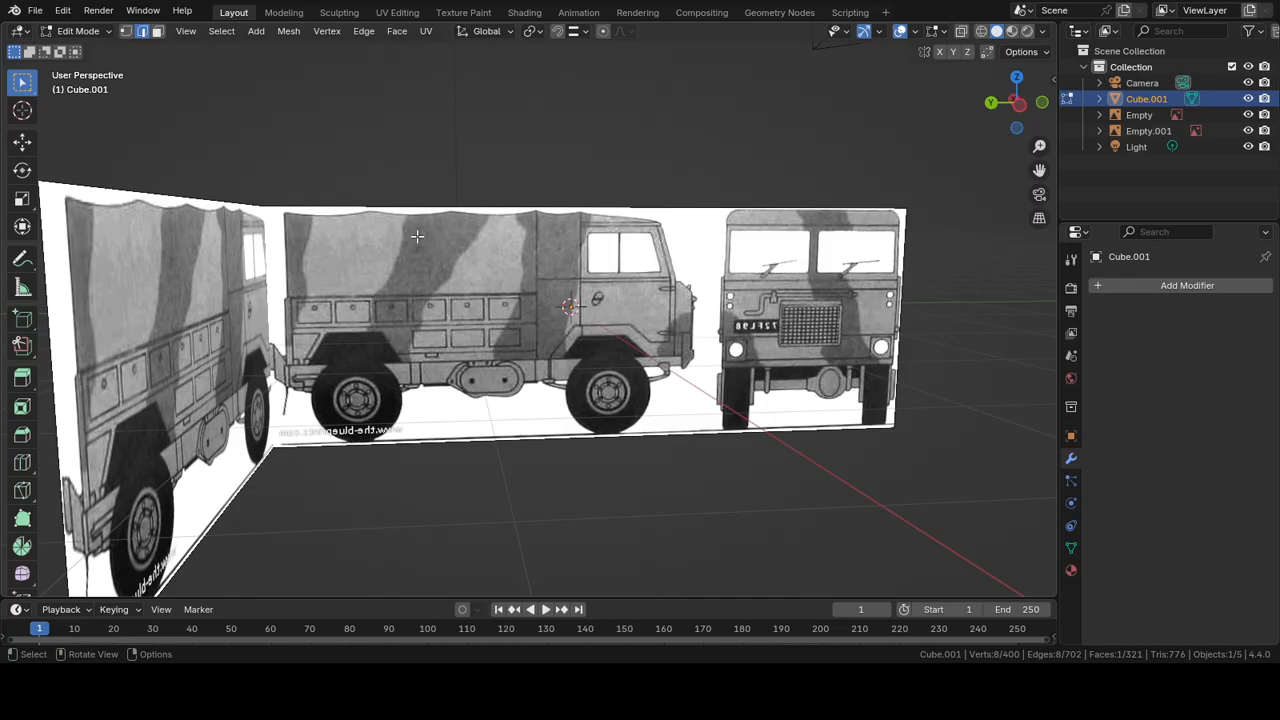
# Step: Add a loop cut across the middle of the cargo roof and another across the middle of its front half
pyautogui.press('KP_3')
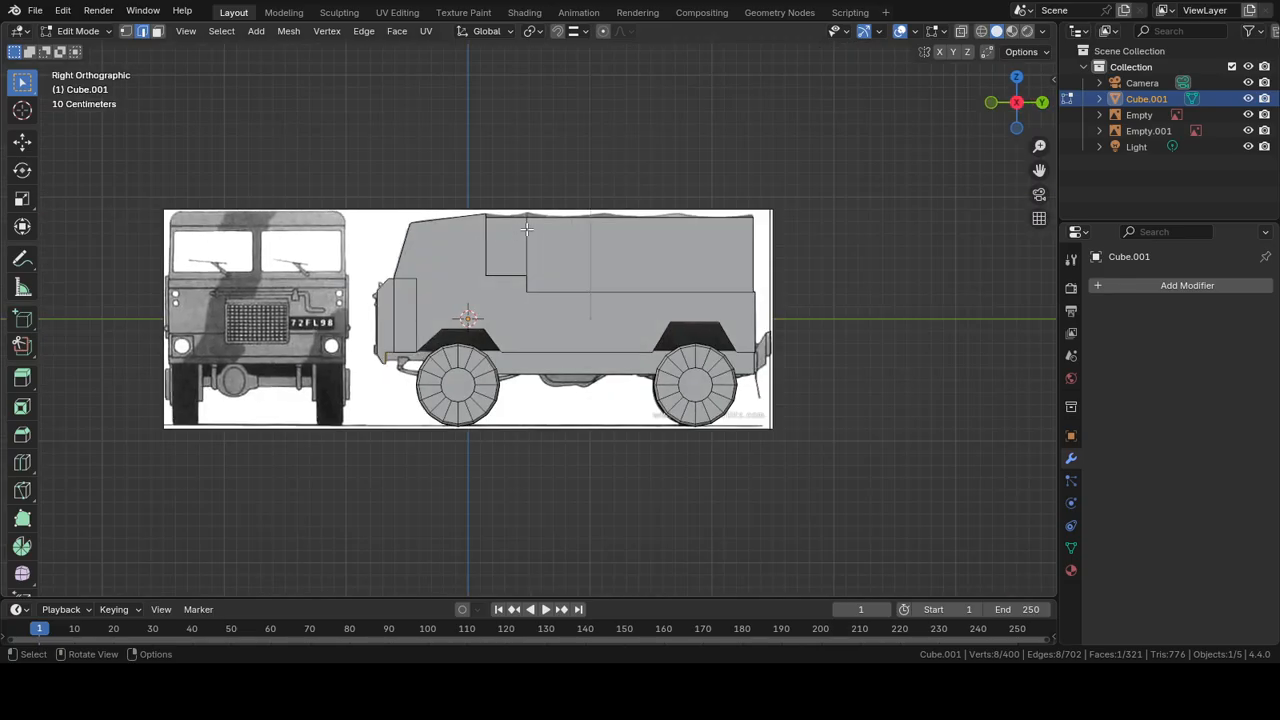
pyautogui.scroll(1, 527, 230)
pyautogui.keyDown('shift'); pyautogui.moveTo(563, 199); pyautogui.dragTo(504, 242, button='middle'); pyautogui.keyUp('shift')
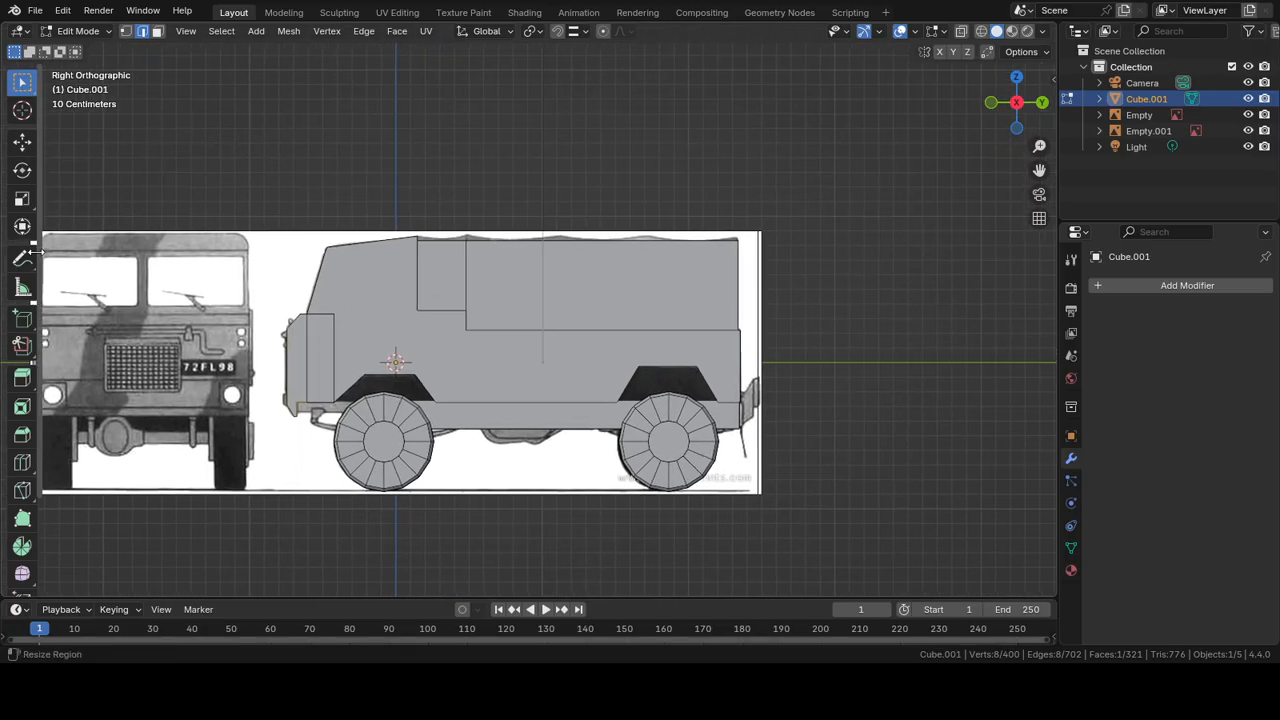
pyautogui.click(22, 463)
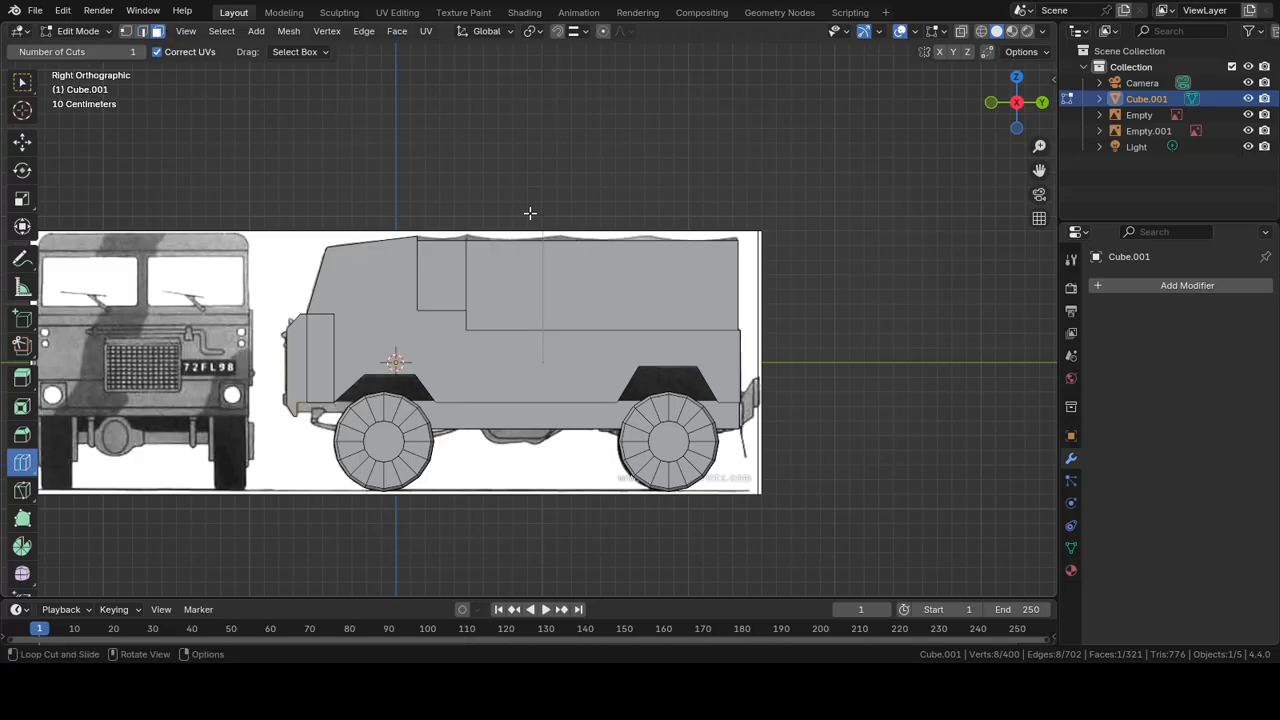
pyautogui.press('a')
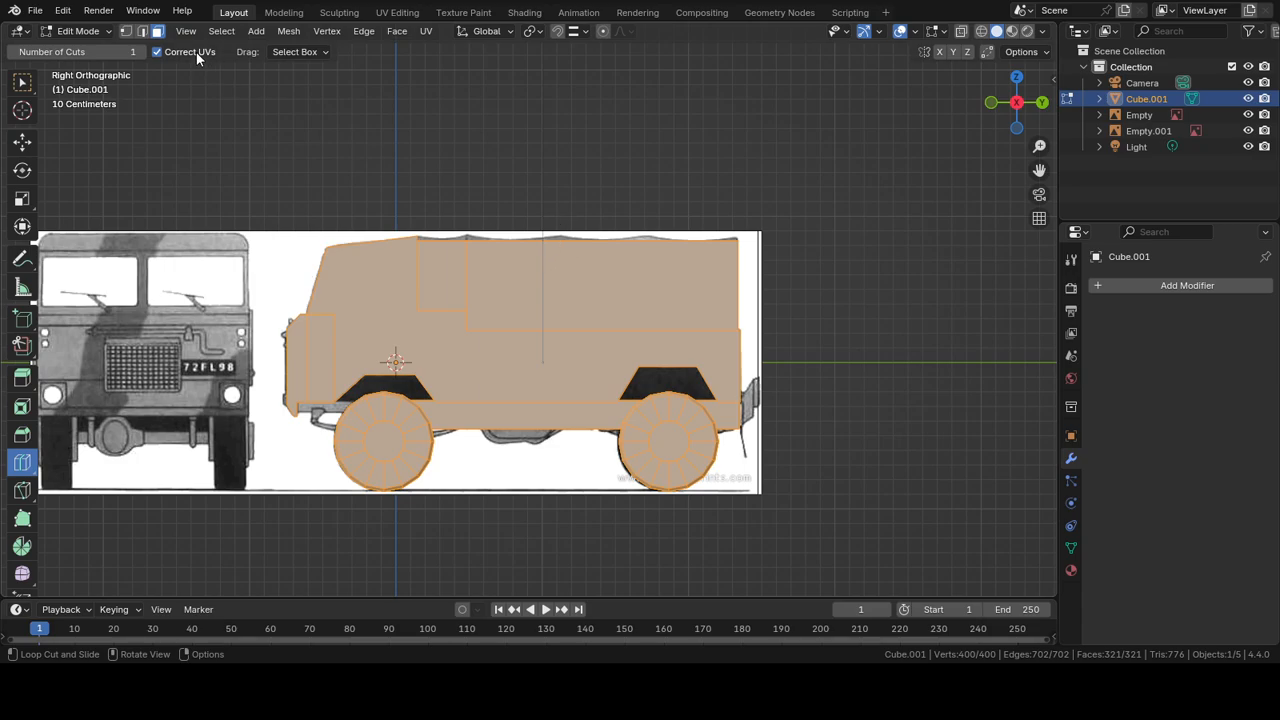
pyautogui.click(530, 259)
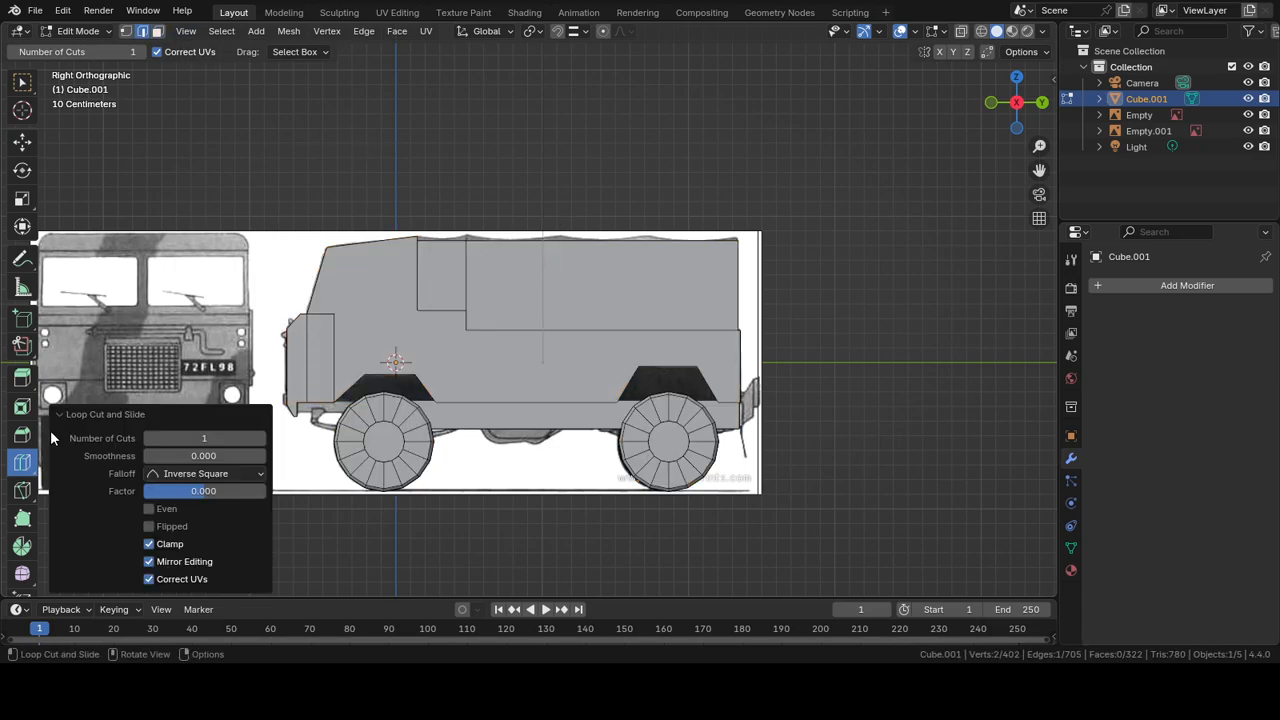
pyautogui.scroll(3, 575, 242)
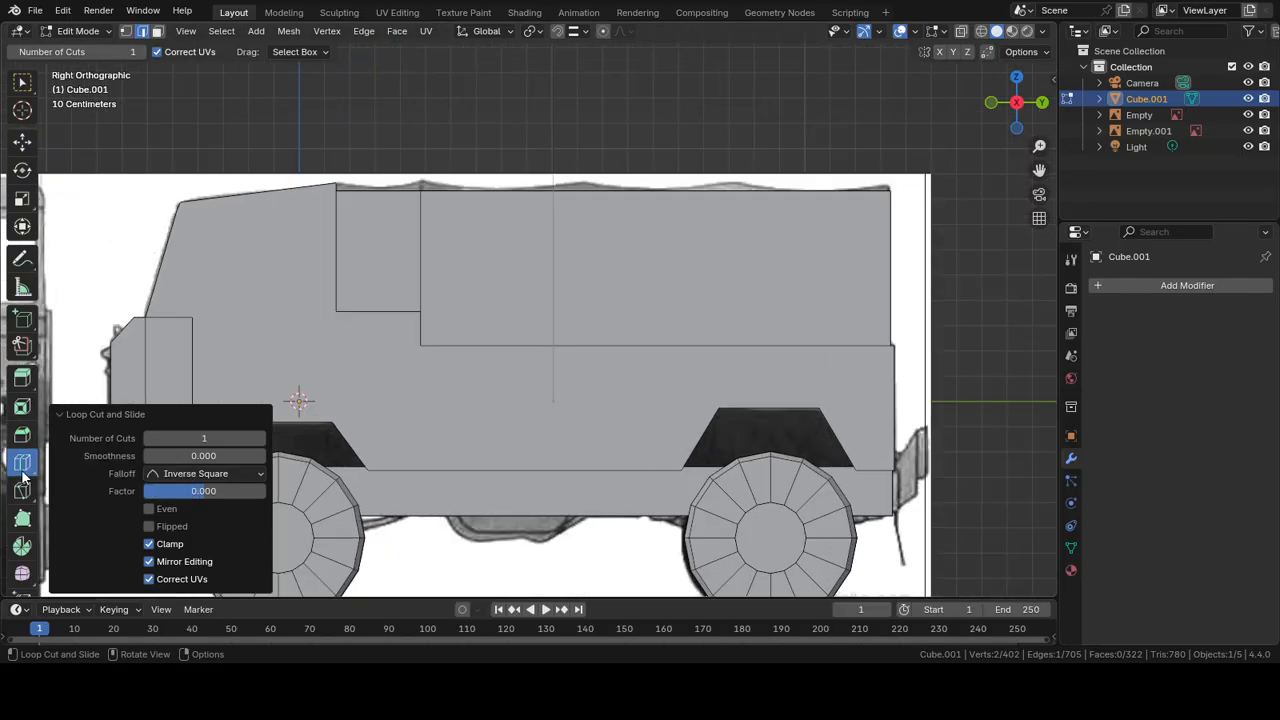
pyautogui.click(622, 196)
pyautogui.moveTo(594, 193); pyautogui.dragTo(575, 215, button='middle')
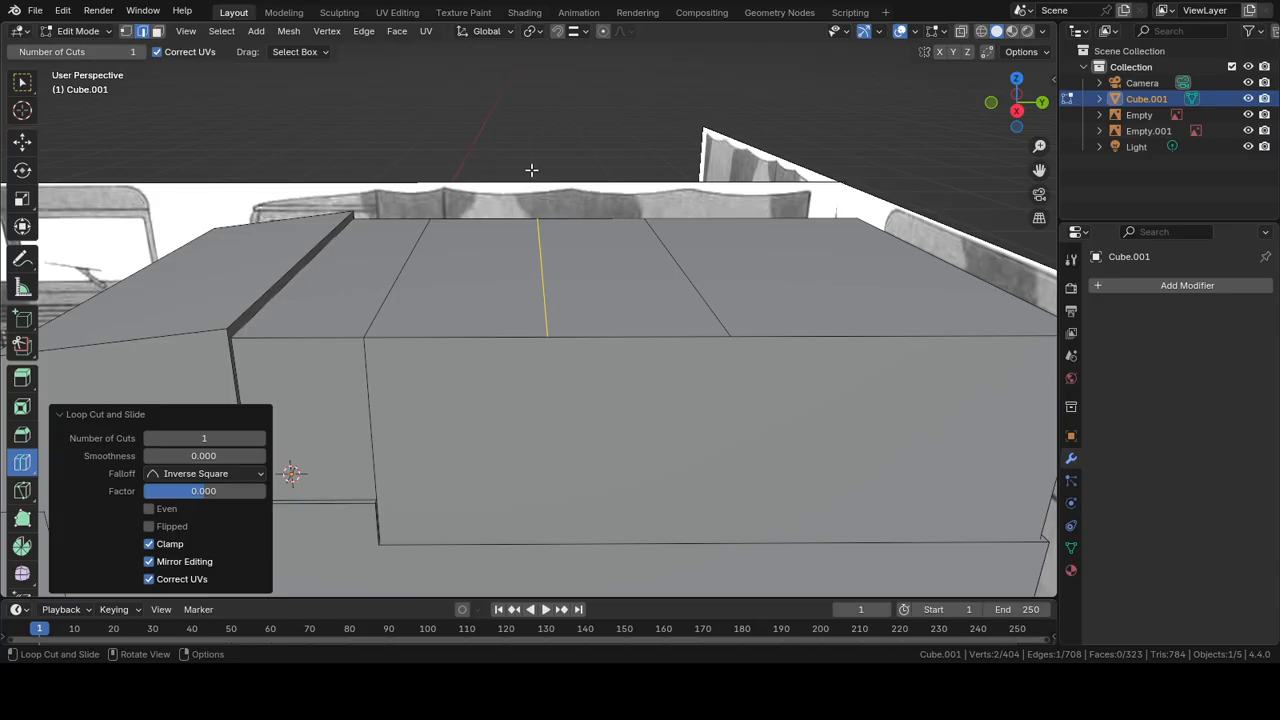
# Step: Move the cut in the cargo roof's front half rearward along Y by about 0.129 m, then by another 0.067 m
pyautogui.press('KP_3')
pyautogui.press('g')
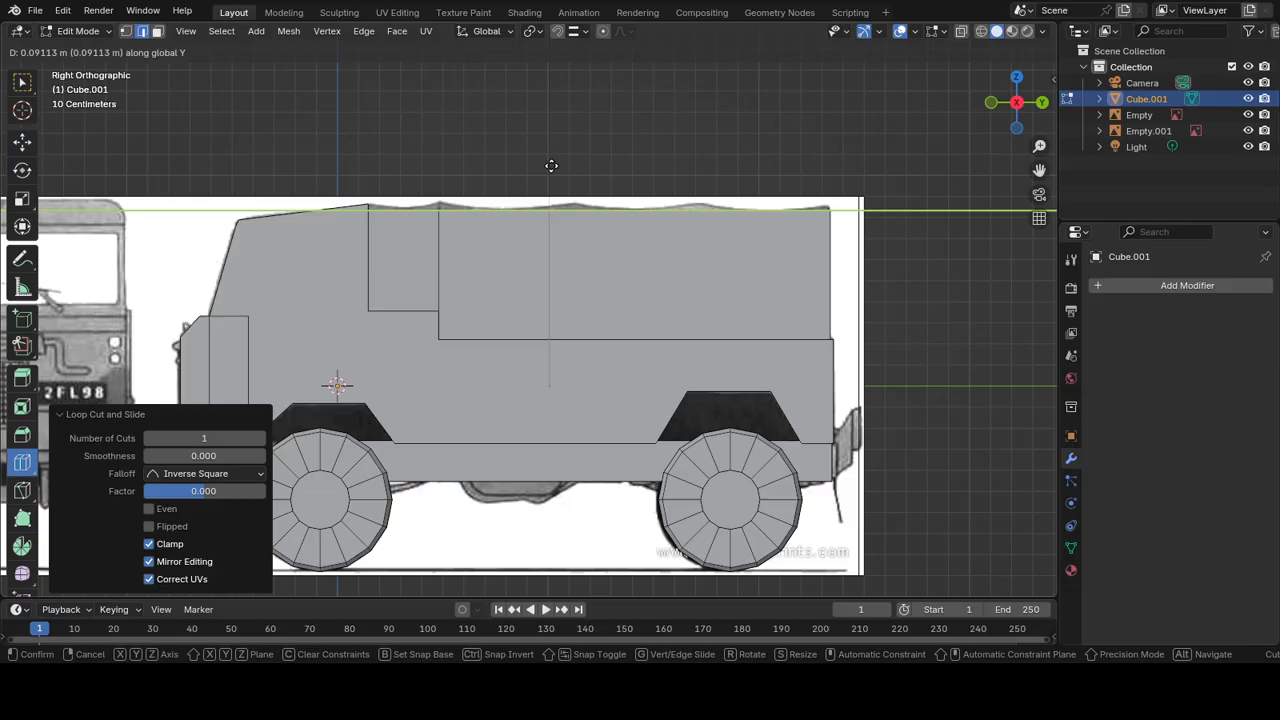
pyautogui.click(560, 163)
pyautogui.moveTo(560, 163); pyautogui.dragTo(617, 194, button='middle')
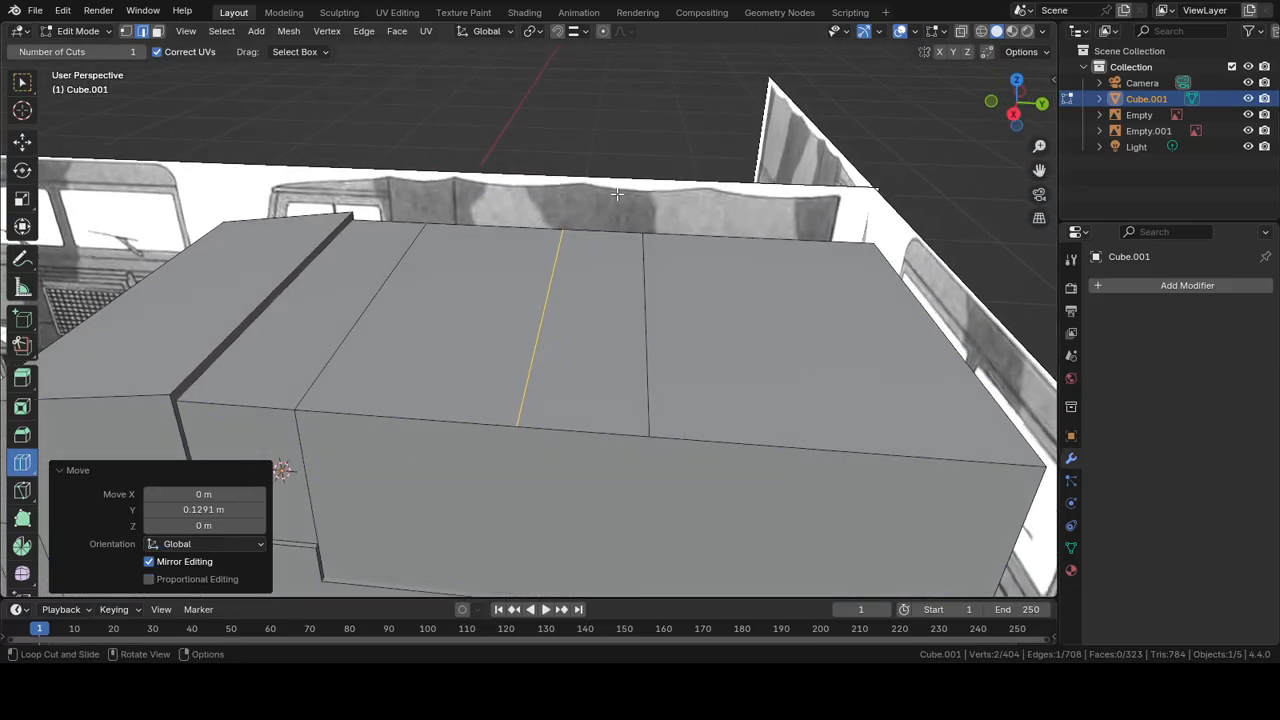
pyautogui.press('g')
pyautogui.press('y')
pyautogui.click(630, 157)
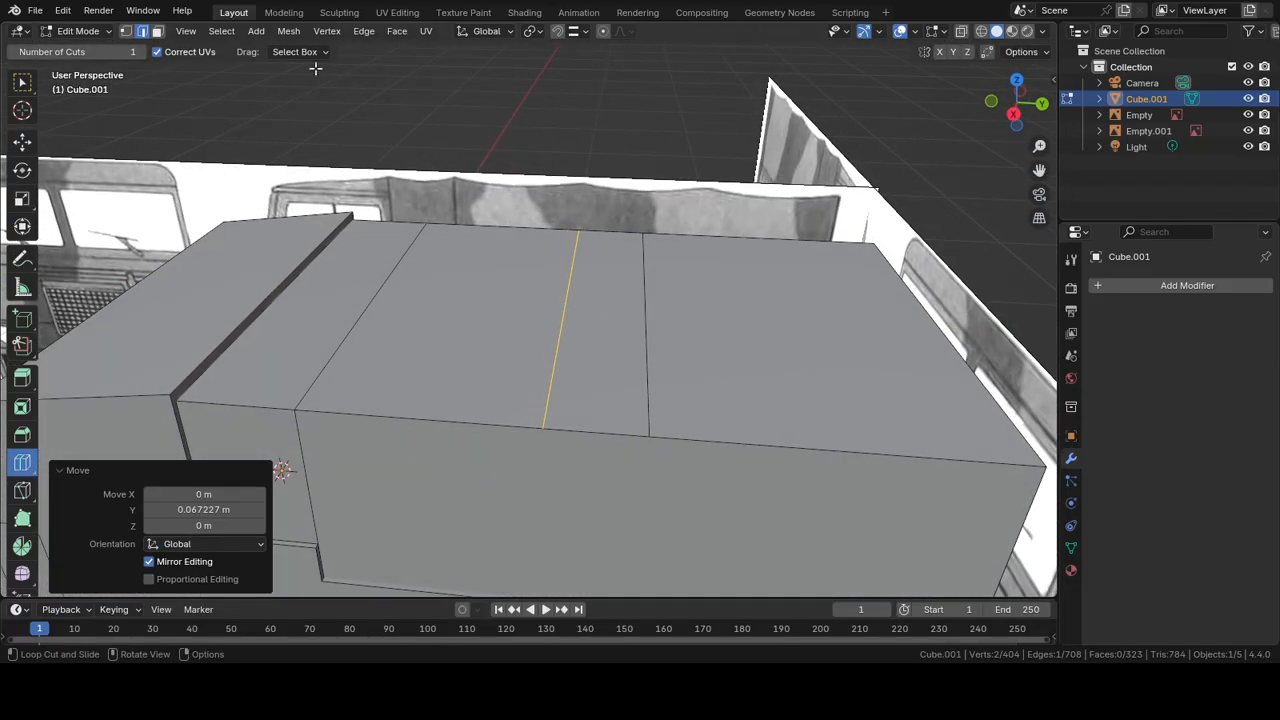
# Step: Add a loop cut midway across the foremost cargo roof panel, and move the original middle roof edge about 0.281 m rearward along Y
pyautogui.click(490, 237)
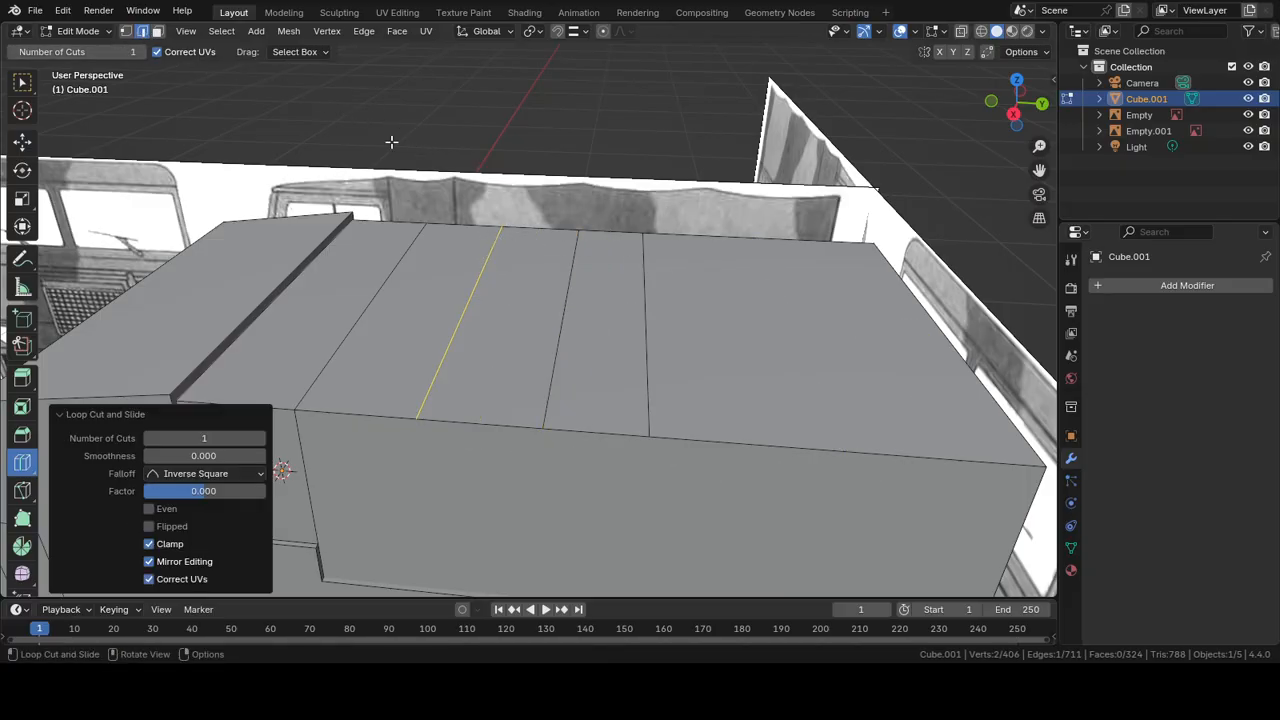
pyautogui.click(22, 81)
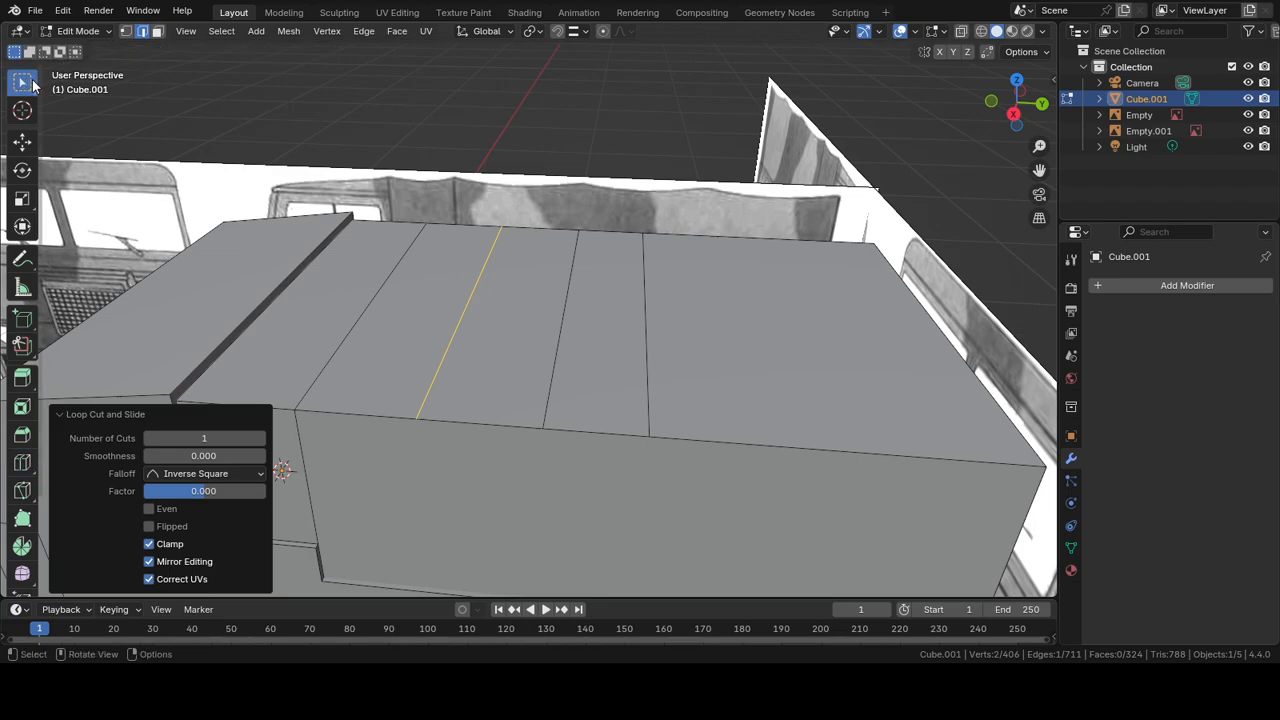
pyautogui.click(643, 305)
pyautogui.press('g')
pyautogui.press('y')
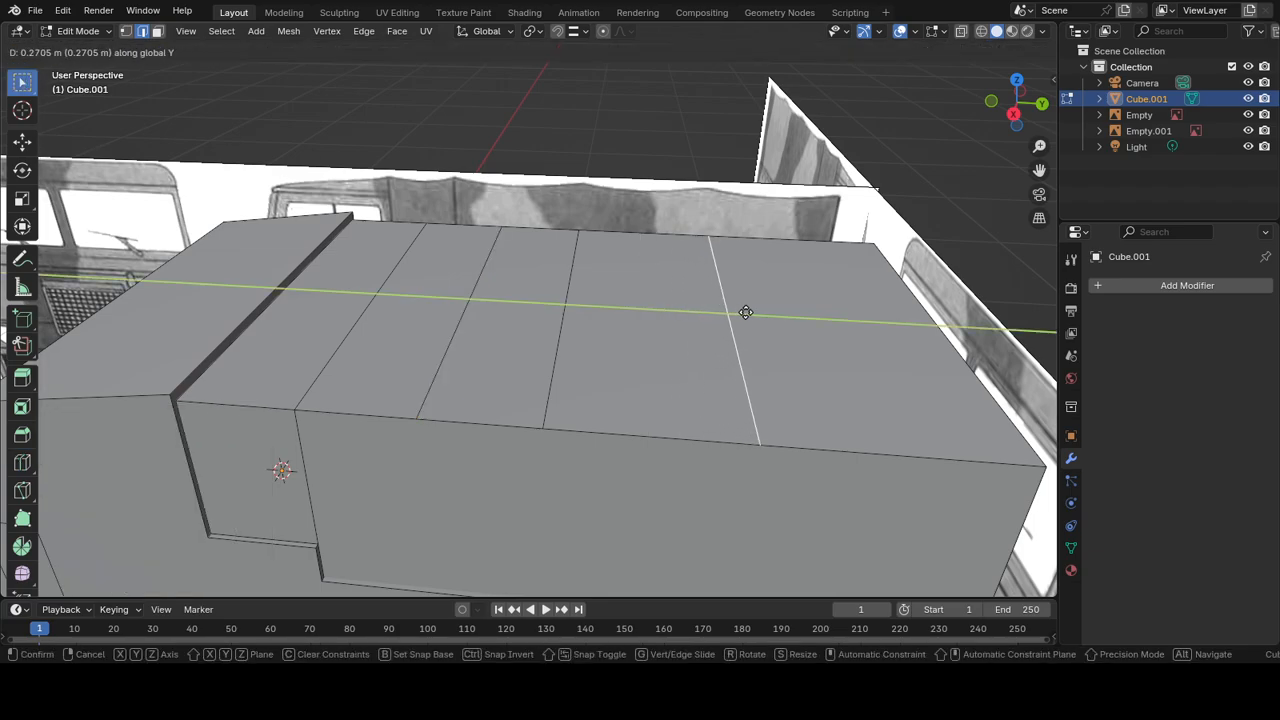
pyautogui.click(748, 313)
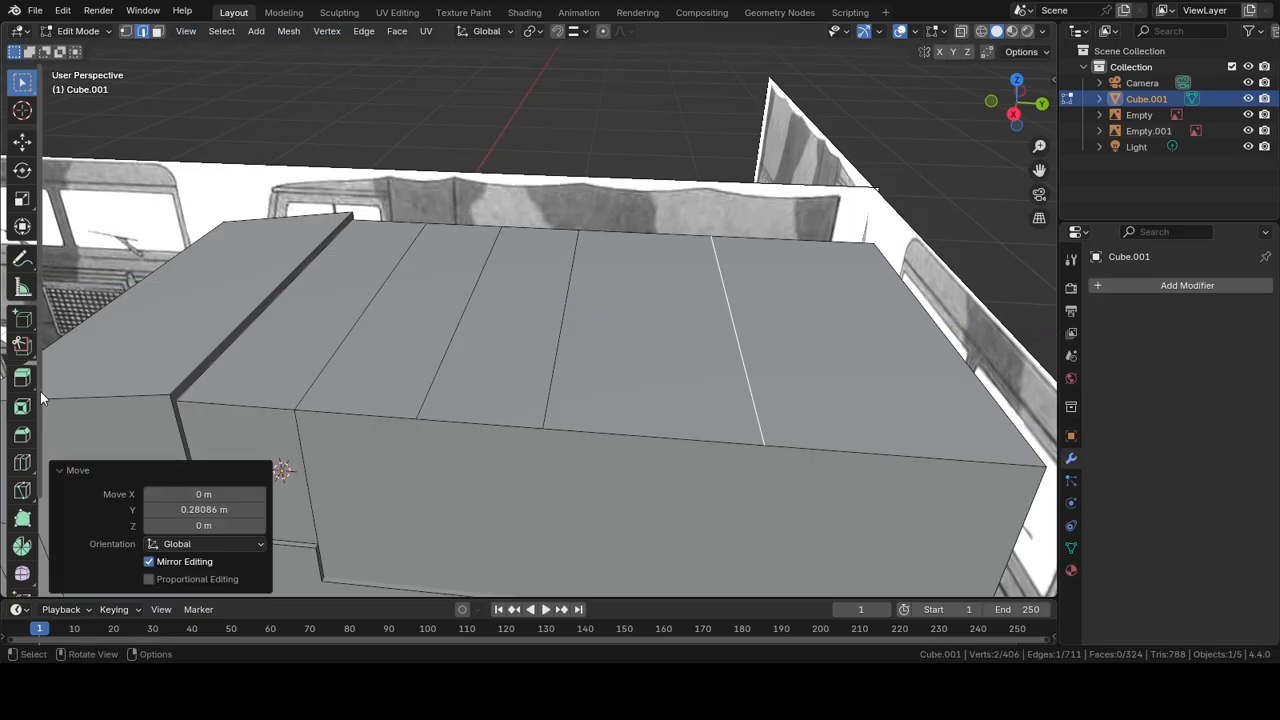
# Step: Add single loop cuts through the two rearmost cargo roof panels and around the narrow section just behind the cab
pyautogui.click(27, 463)
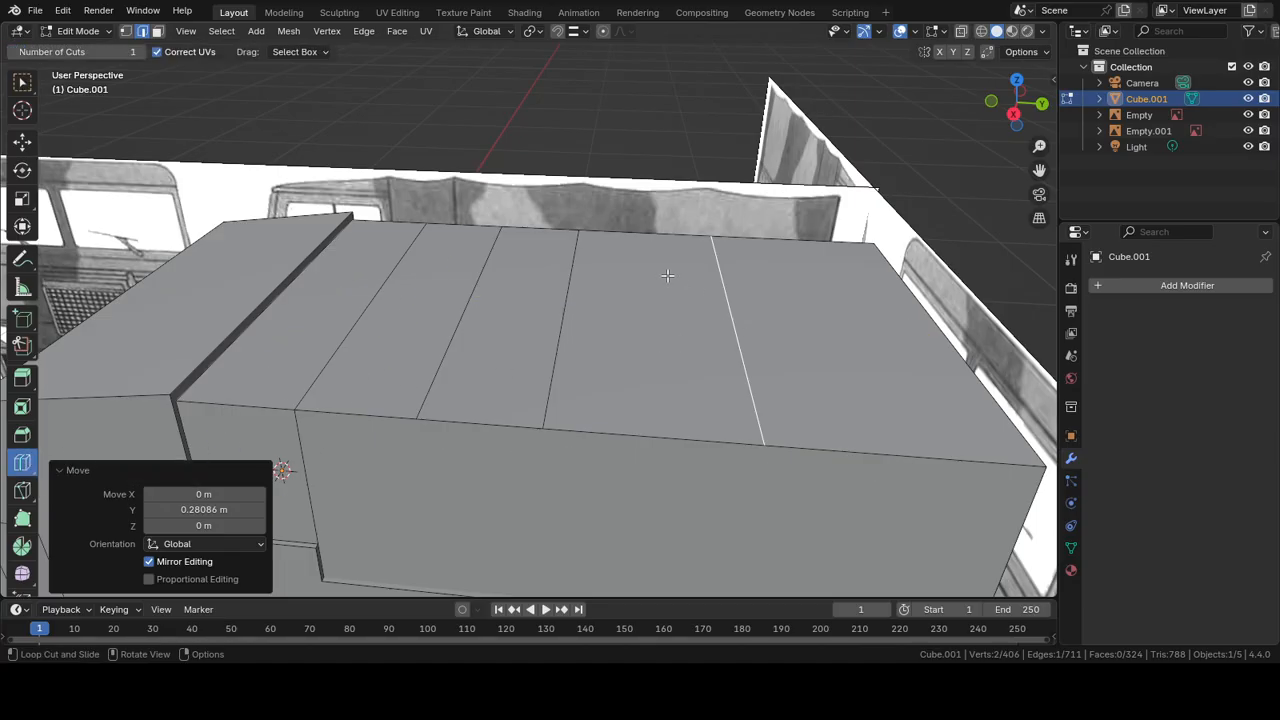
pyautogui.click(635, 249)
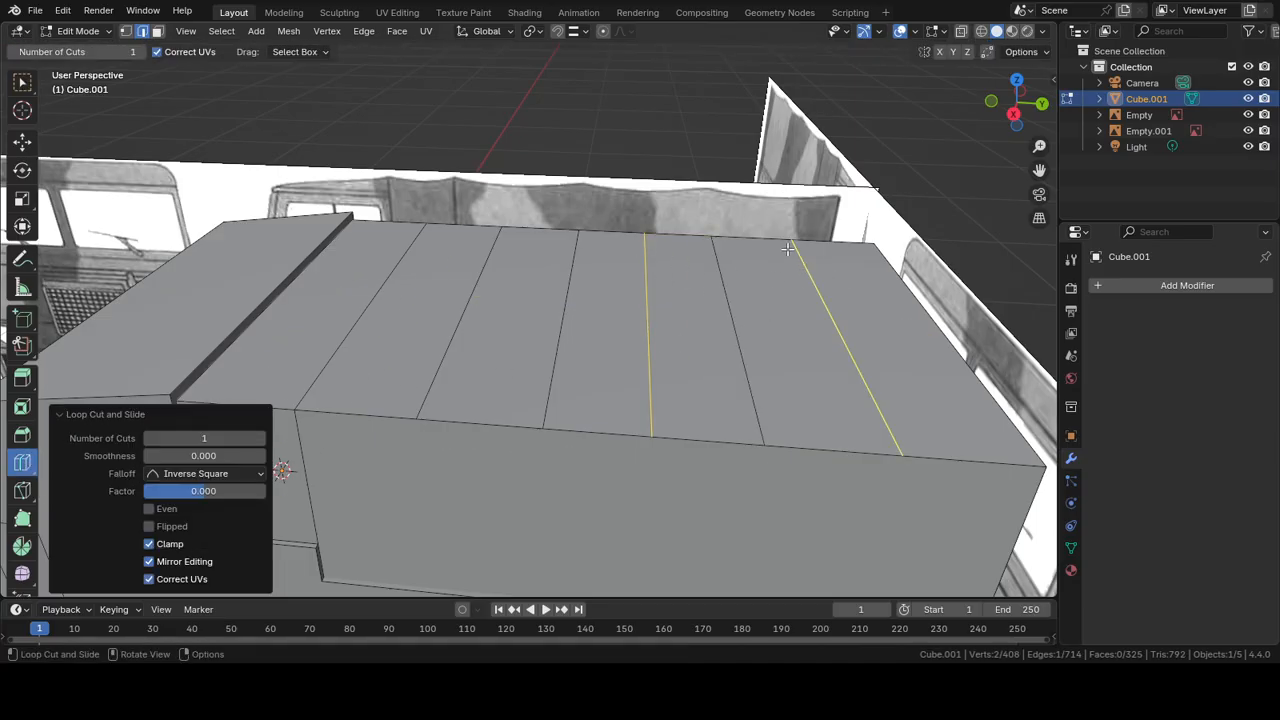
pyautogui.click(789, 249)
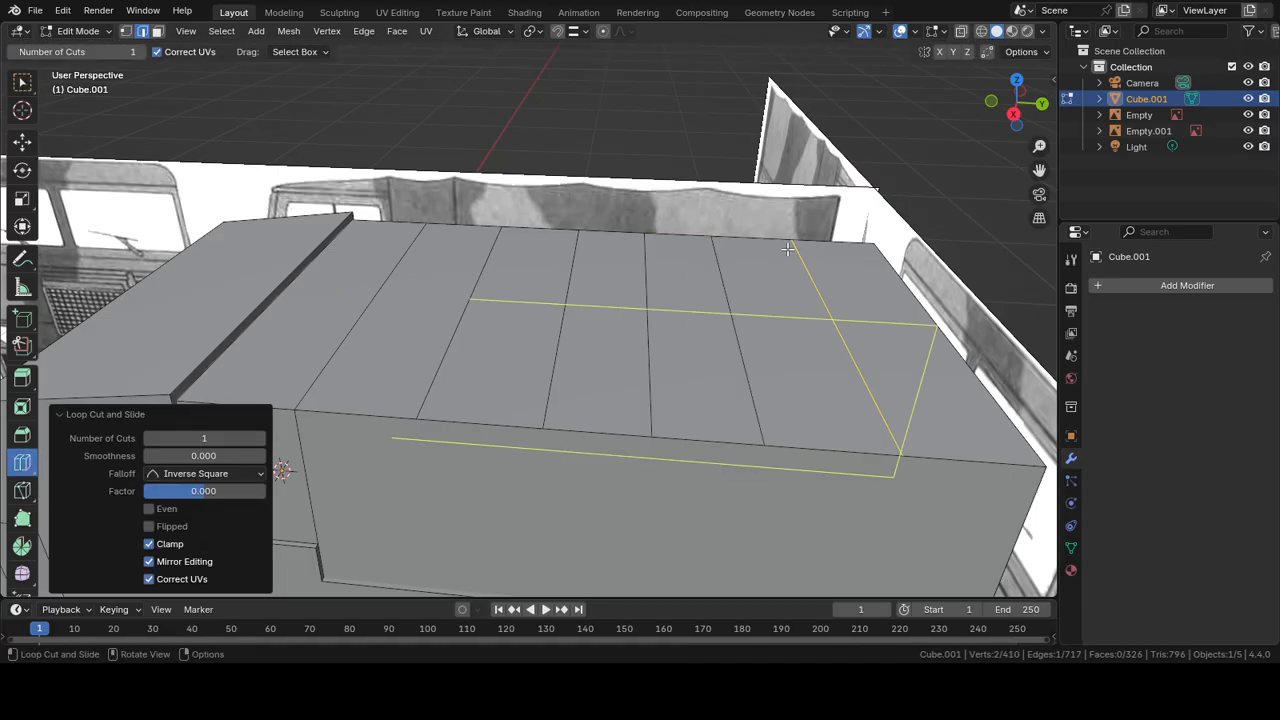
pyautogui.click(388, 219)
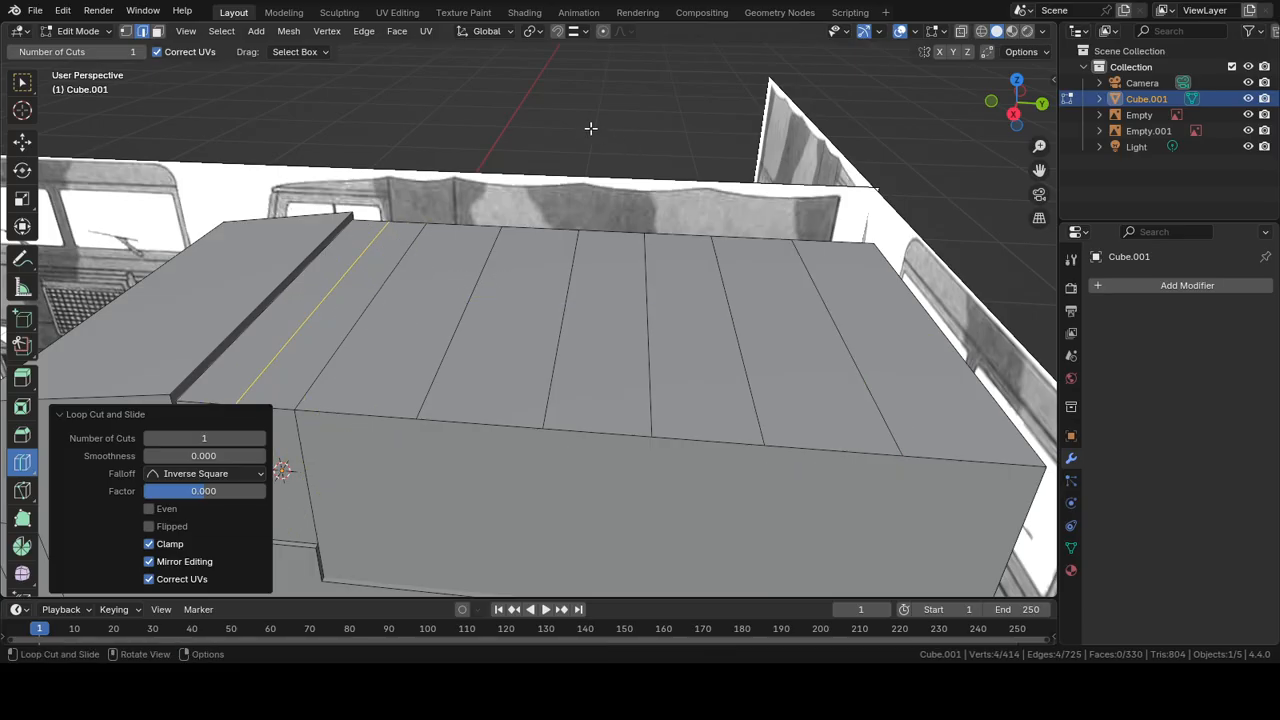
# Step: Select every second cross edge of the cargo roof, from its front edge to its rear edge, and raise them about 0.023 m along Z
pyautogui.scroll(-3, 590, 128)
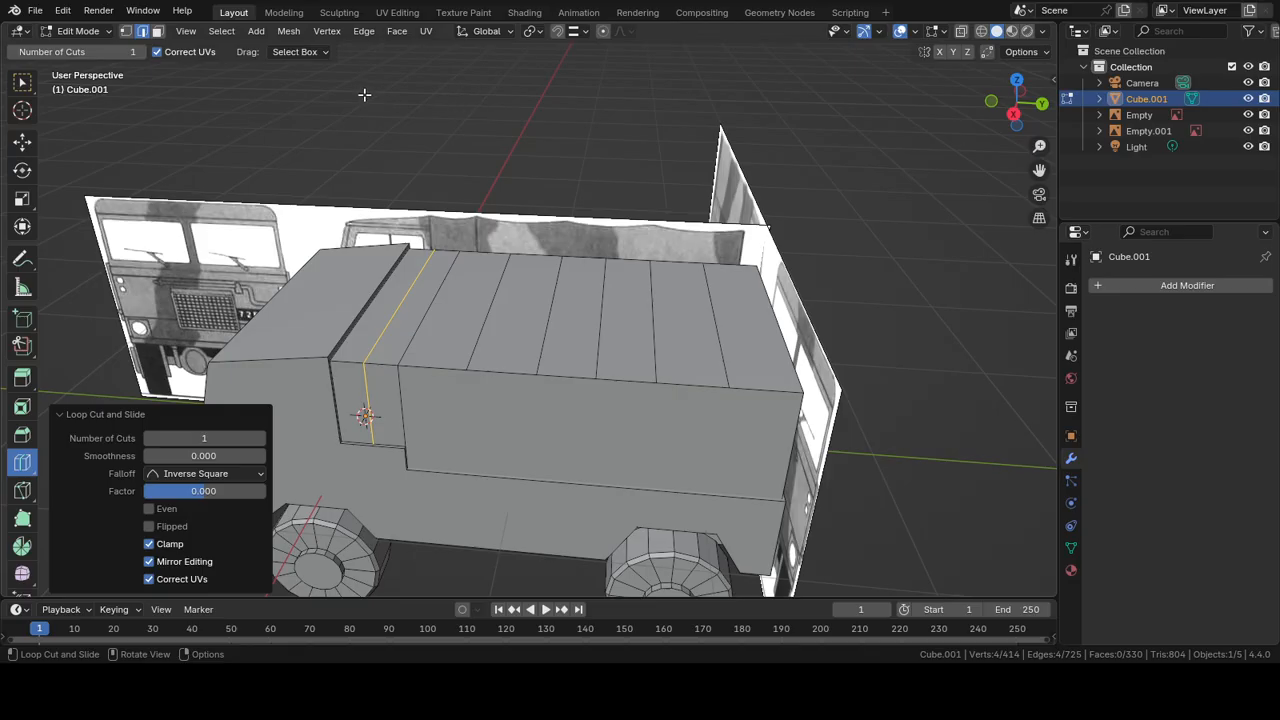
pyautogui.click(22, 82)
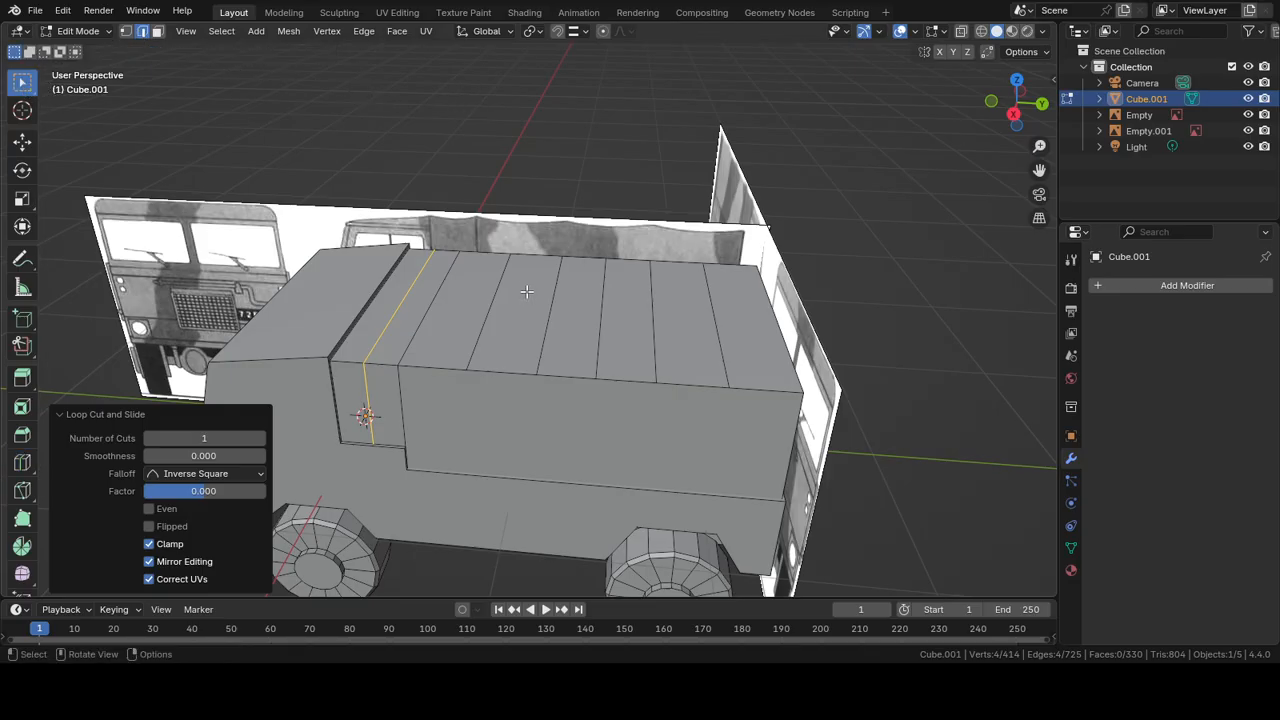
pyautogui.click(557, 294)
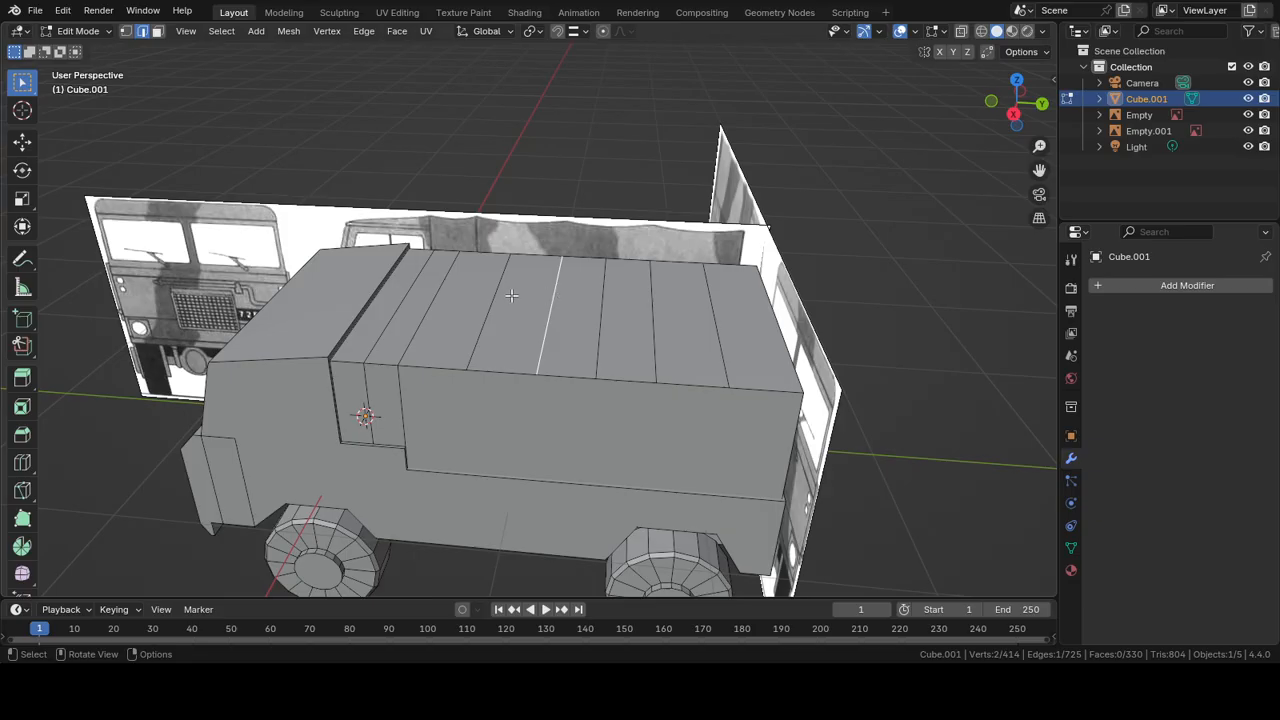
pyautogui.keyDown('shift'); pyautogui.click(448, 291); pyautogui.keyUp('shift')
pyautogui.scroll(2, 398, 270)
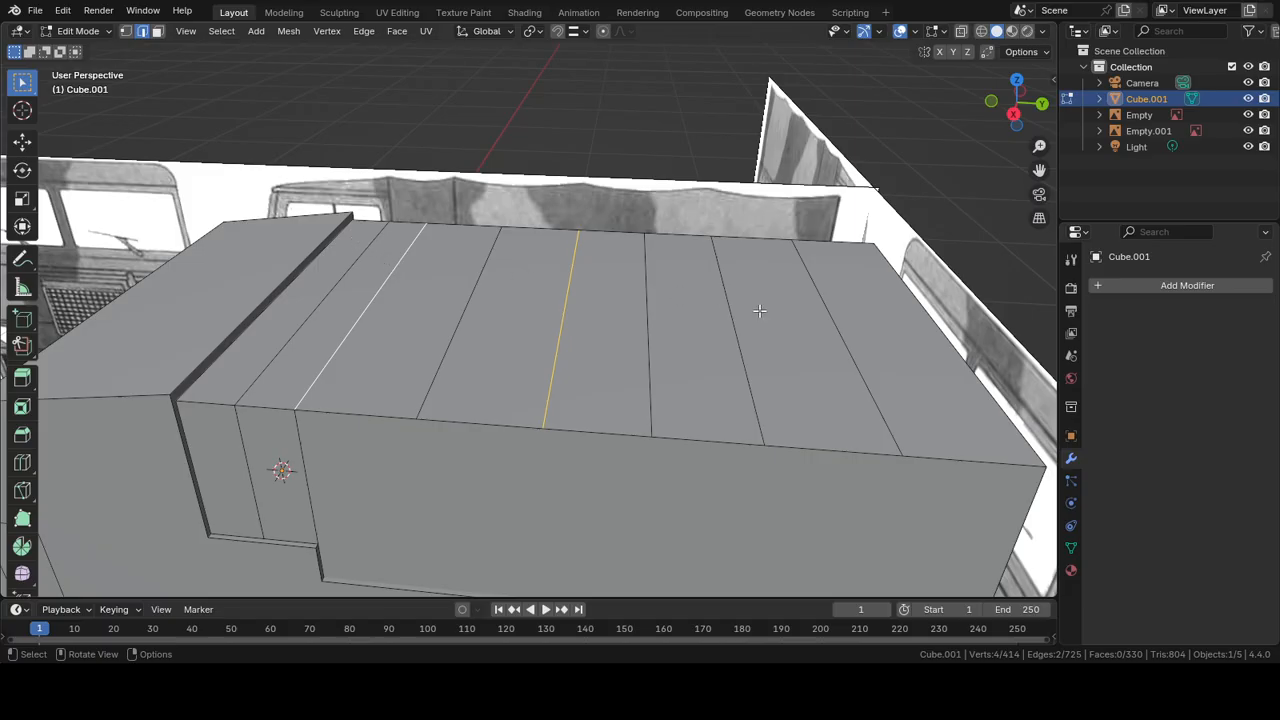
pyautogui.keyDown('shift'); pyautogui.click(724, 308); pyautogui.keyUp('shift')
pyautogui.keyDown('shift'); pyautogui.click(920, 308); pyautogui.keyUp('shift')
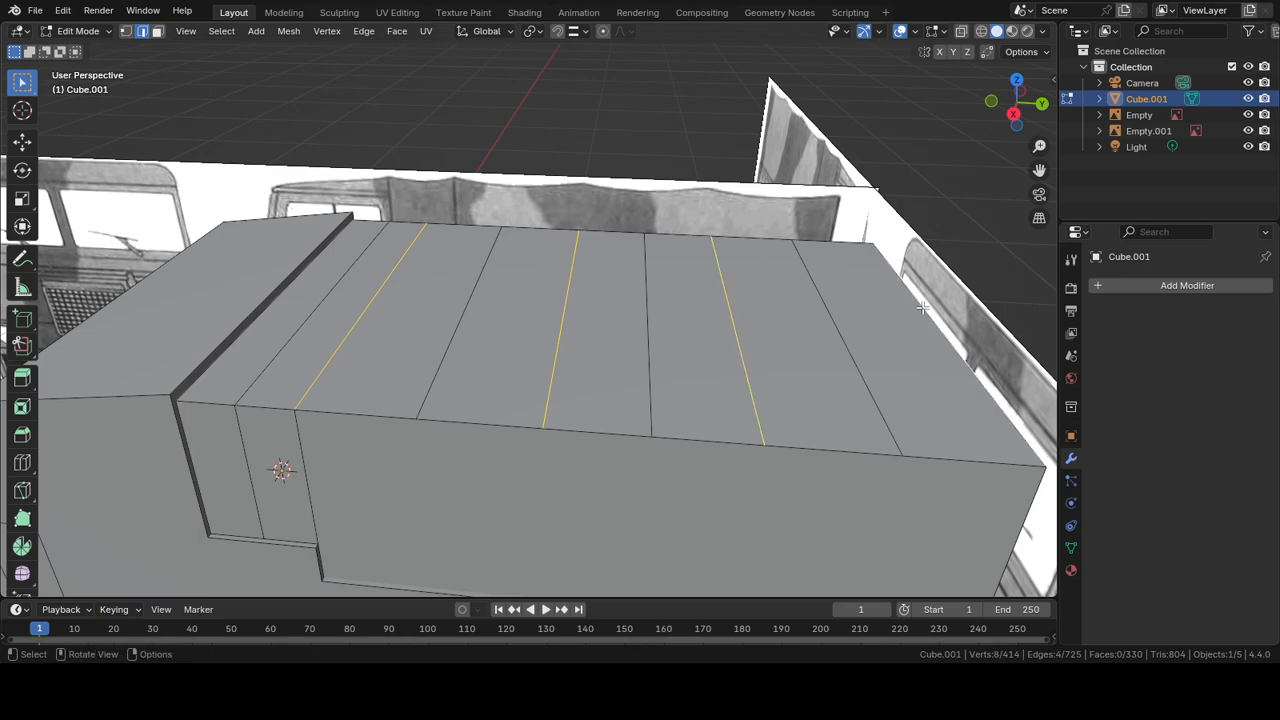
pyautogui.press('KP_3')
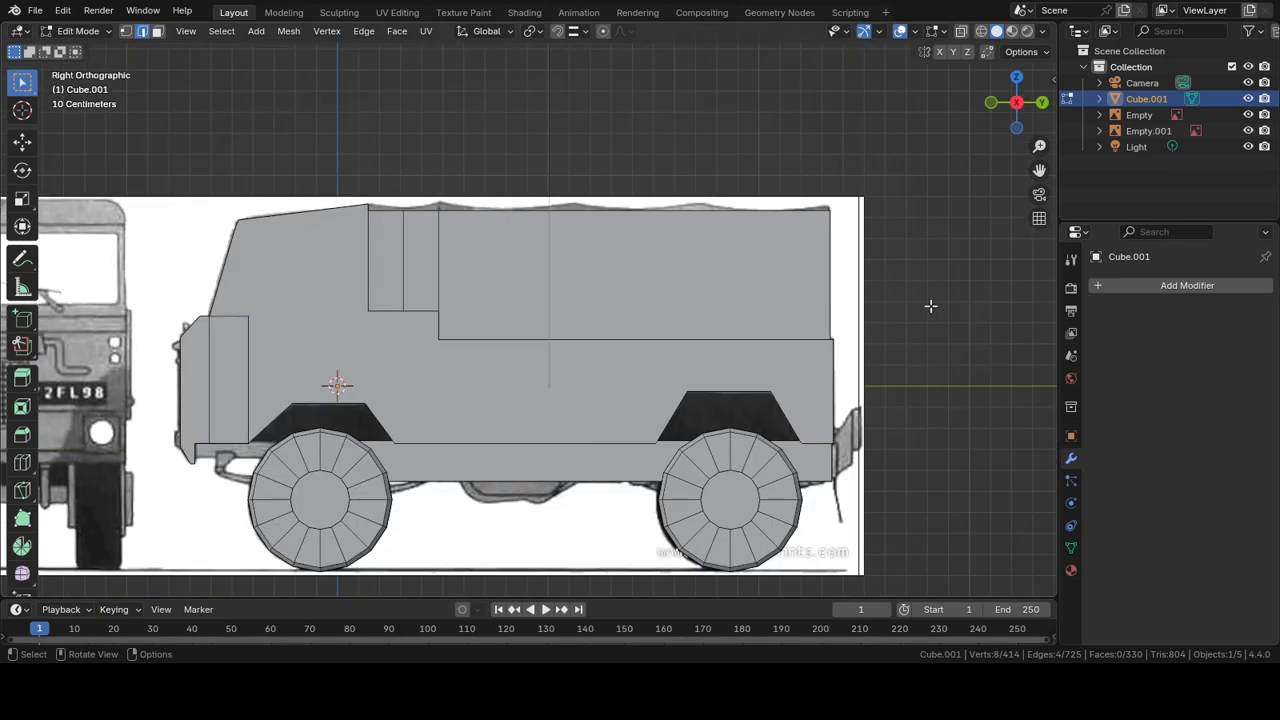
pyautogui.press('g')
pyautogui.press('z')
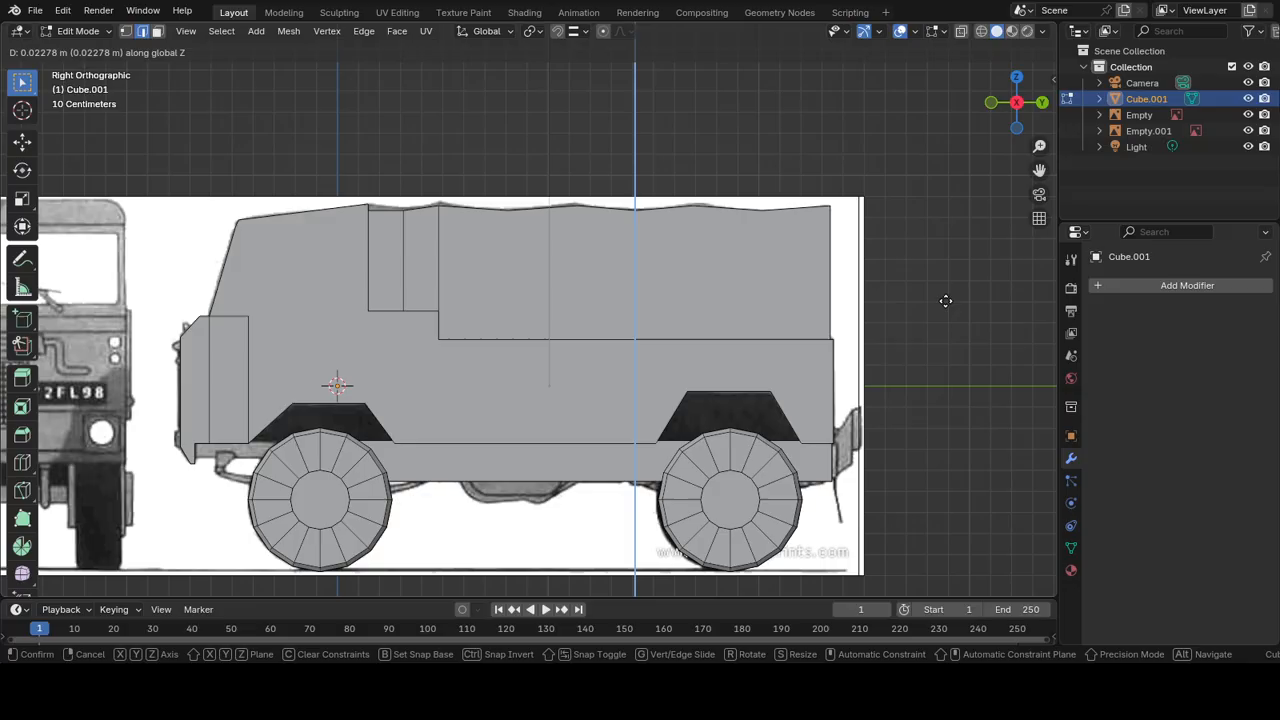
pyautogui.click(942, 300)
# Step: With snapping enabled, raise the canvas roof edge at the foot of the cab step 0.031 m along Z to the cab roof's rear edge
pyautogui.moveTo(640, 194); pyautogui.dragTo(657, 237, button='middle')
pyautogui.moveTo(454, 240); pyautogui.dragTo(496, 241, button='middle')
pyautogui.click(409, 290)
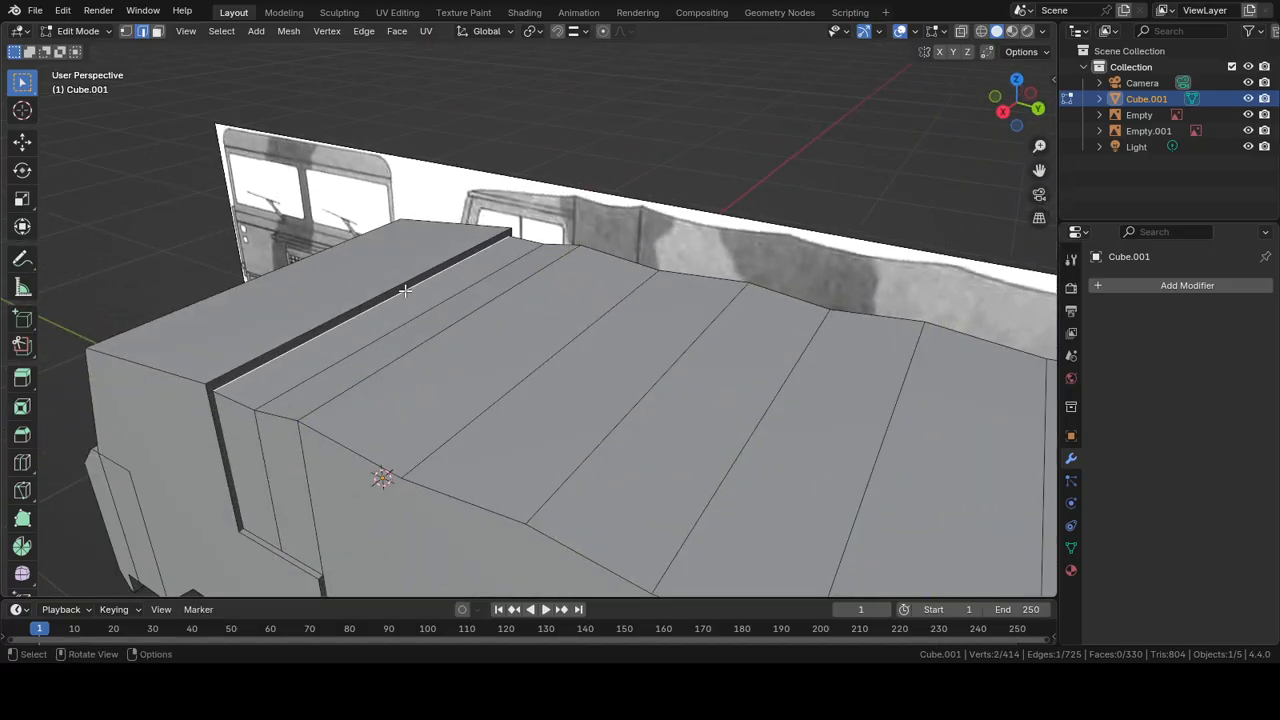
pyautogui.scroll(2, 378, 301)
pyautogui.click(557, 31)
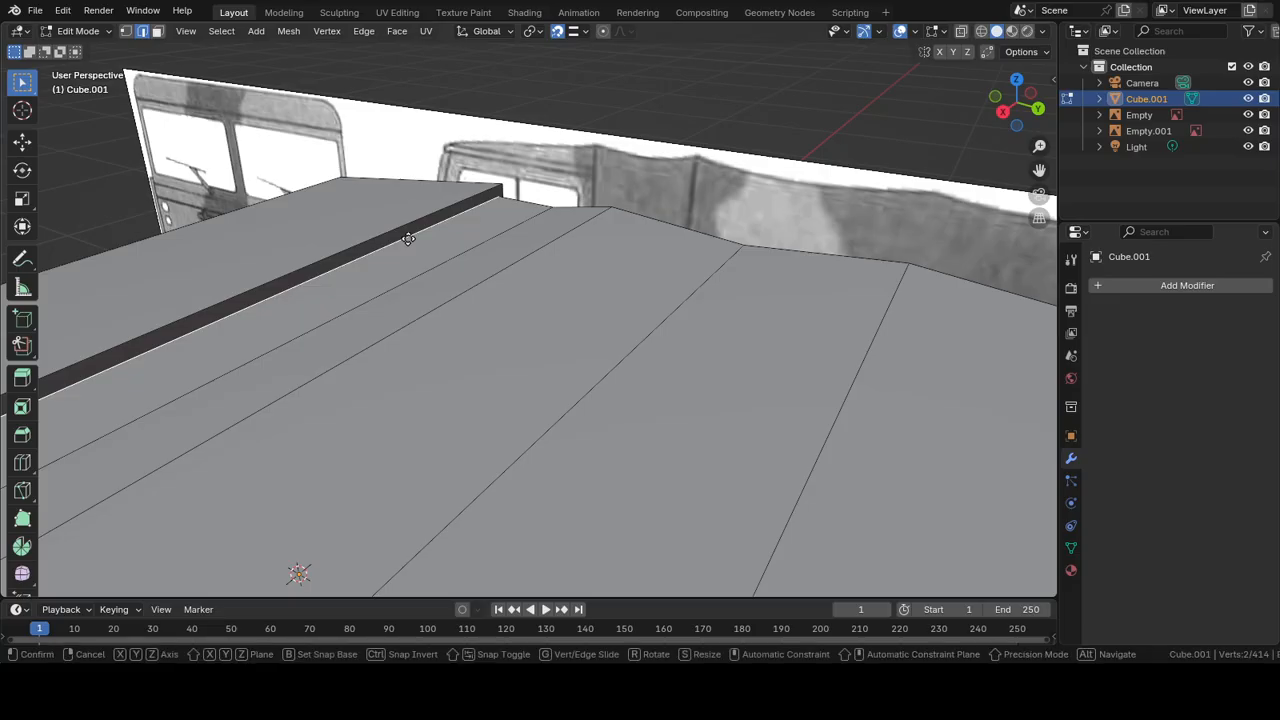
pyautogui.press('g')
pyautogui.press('z')
pyautogui.click(417, 222)
pyautogui.moveTo(417, 222); pyautogui.dragTo(383, 240, button='middle')
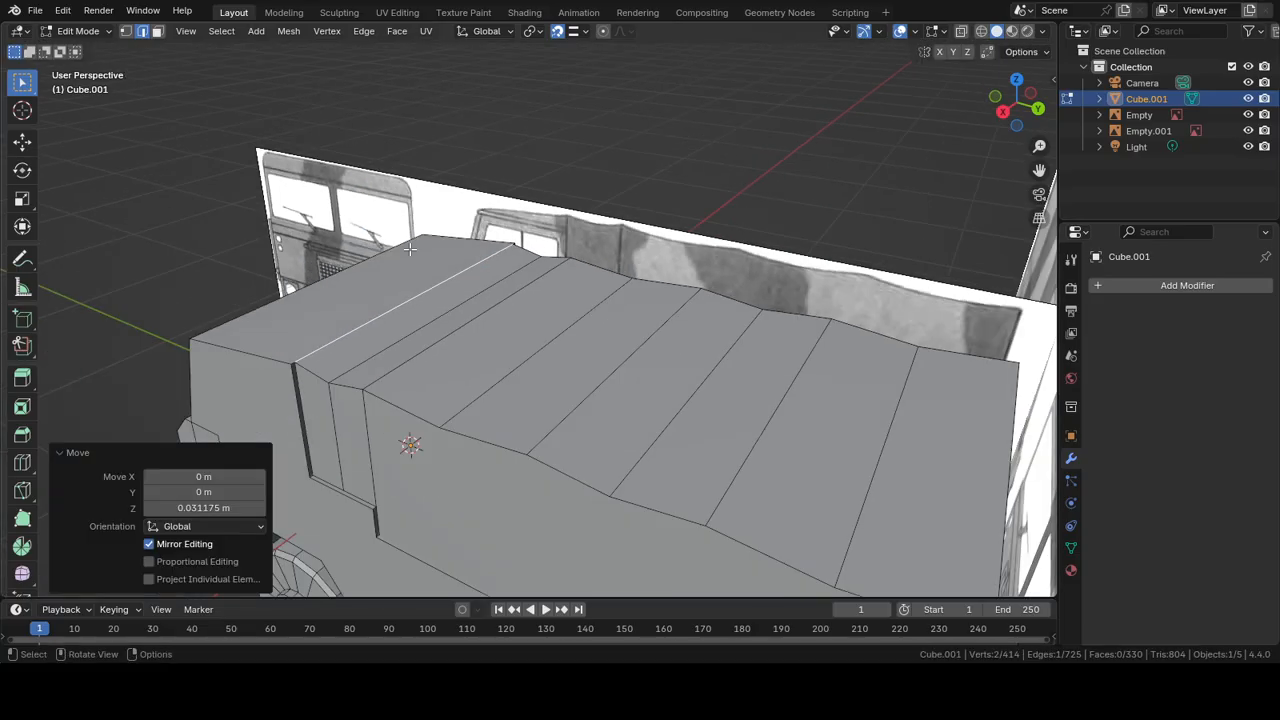
# Step: Raise the middle cross edge of the narrow canvas section just behind the cab about 0.0137 m along Z
pyautogui.press('KP_3')
pyautogui.moveTo(639, 223); pyautogui.dragTo(623, 264, button='middle')
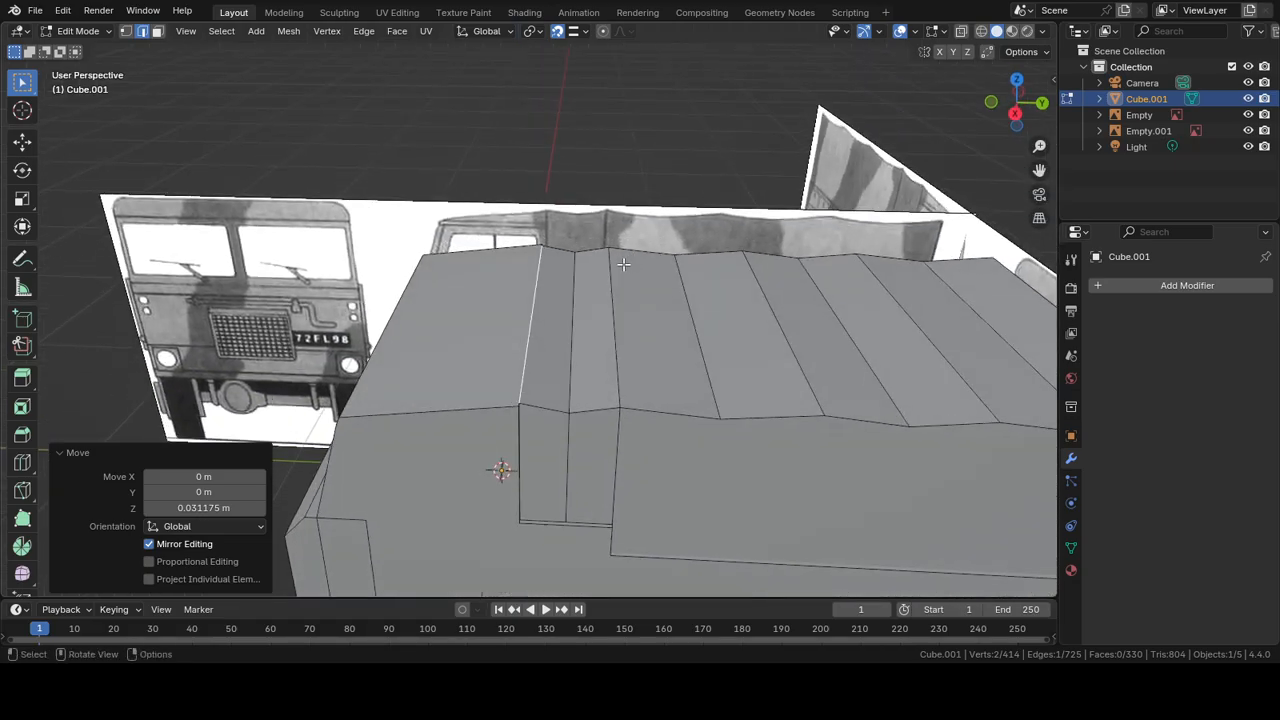
pyautogui.click(569, 297)
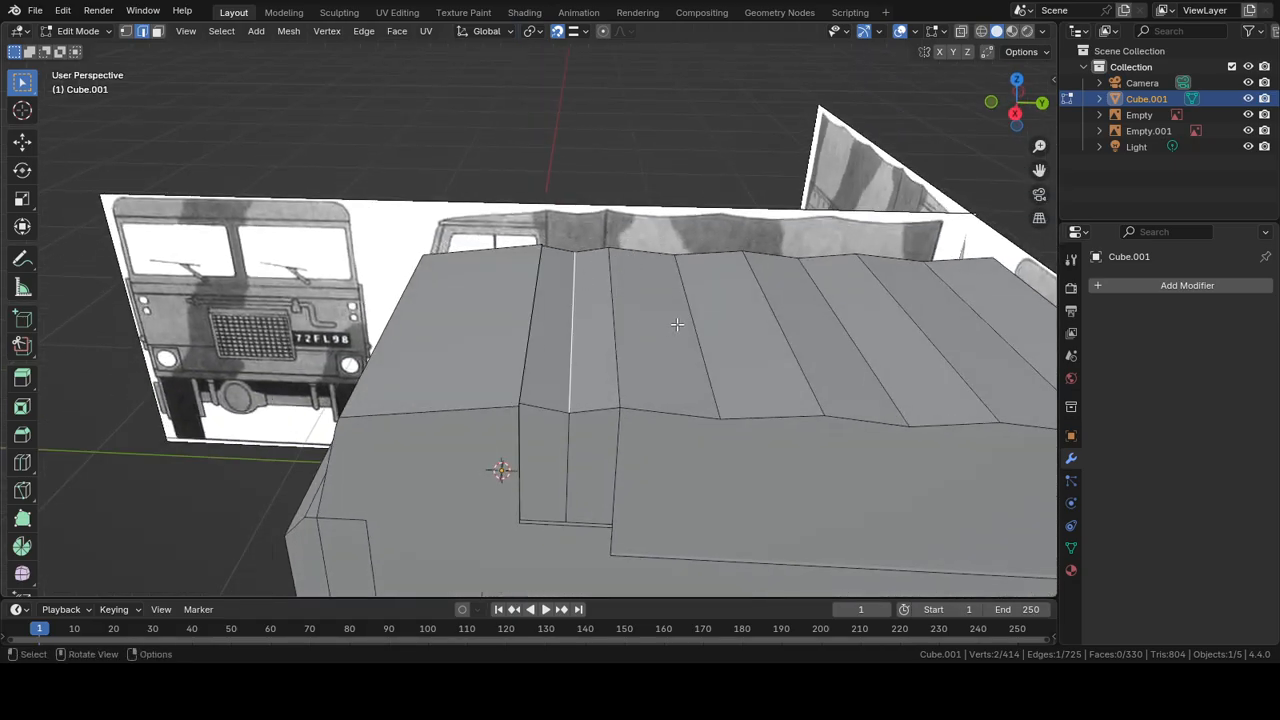
pyautogui.press('KP_3')
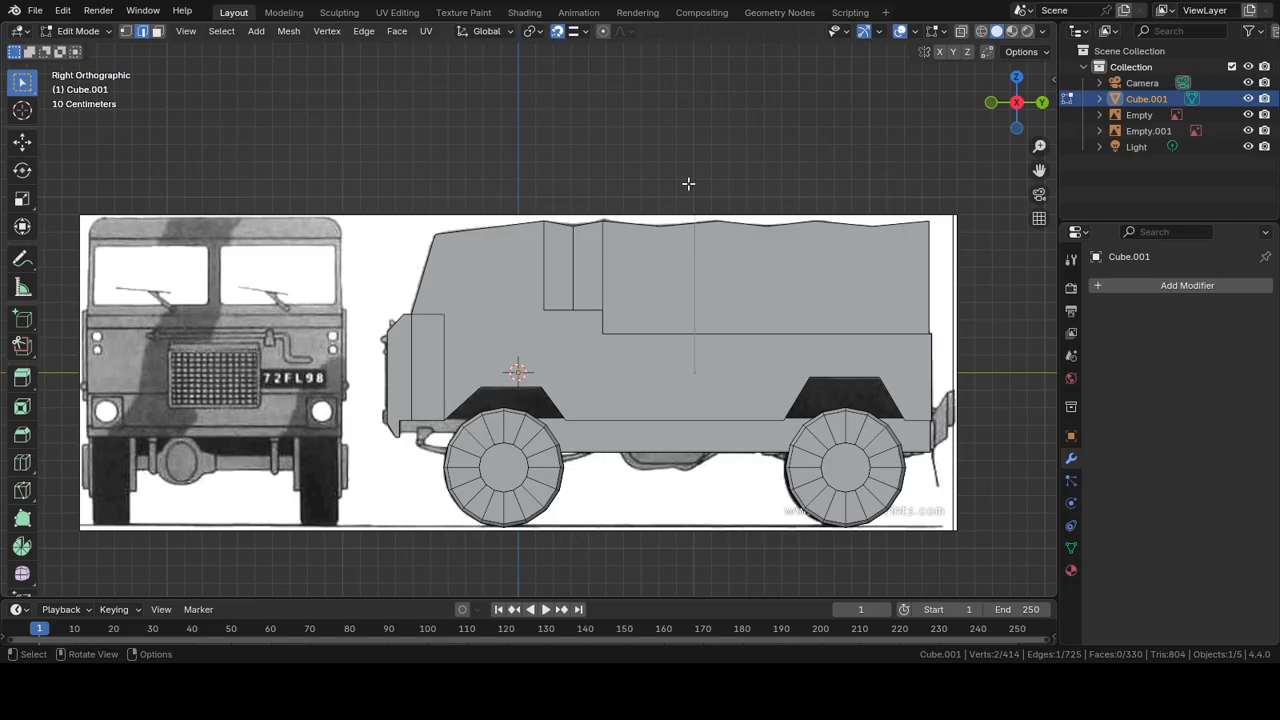
pyautogui.press('g')
pyautogui.press('z')
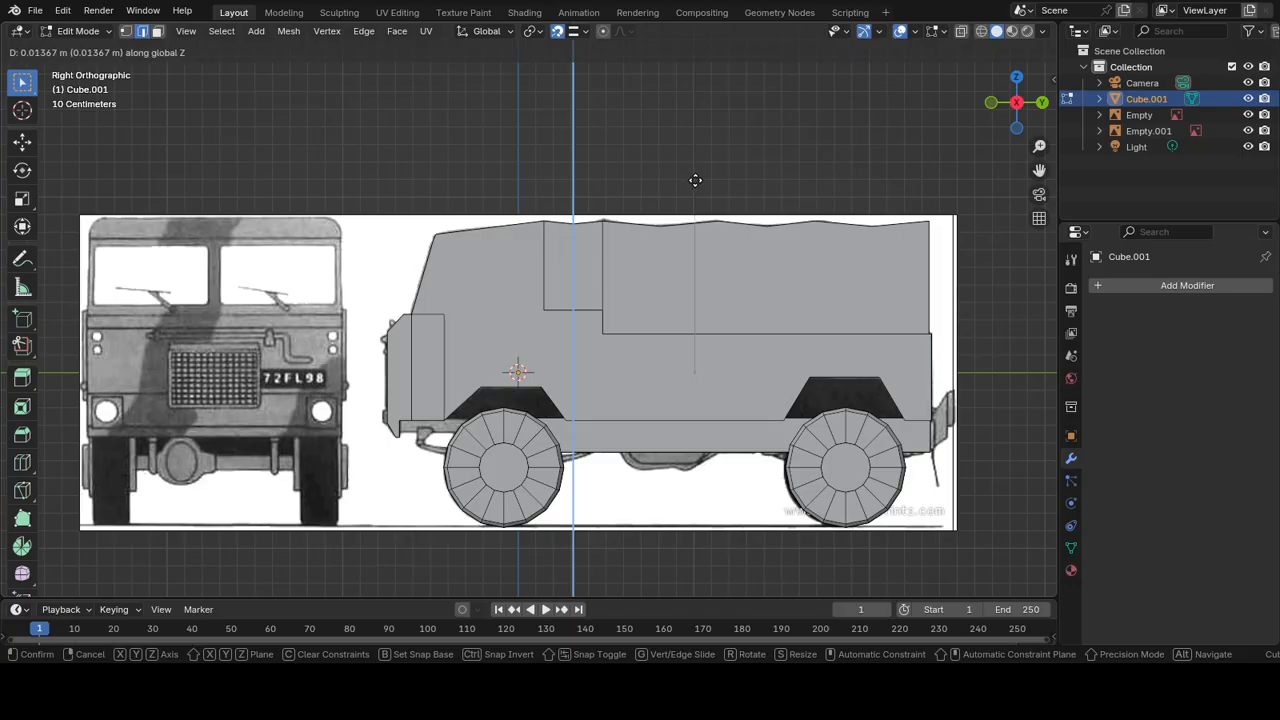
pyautogui.click(695, 180)
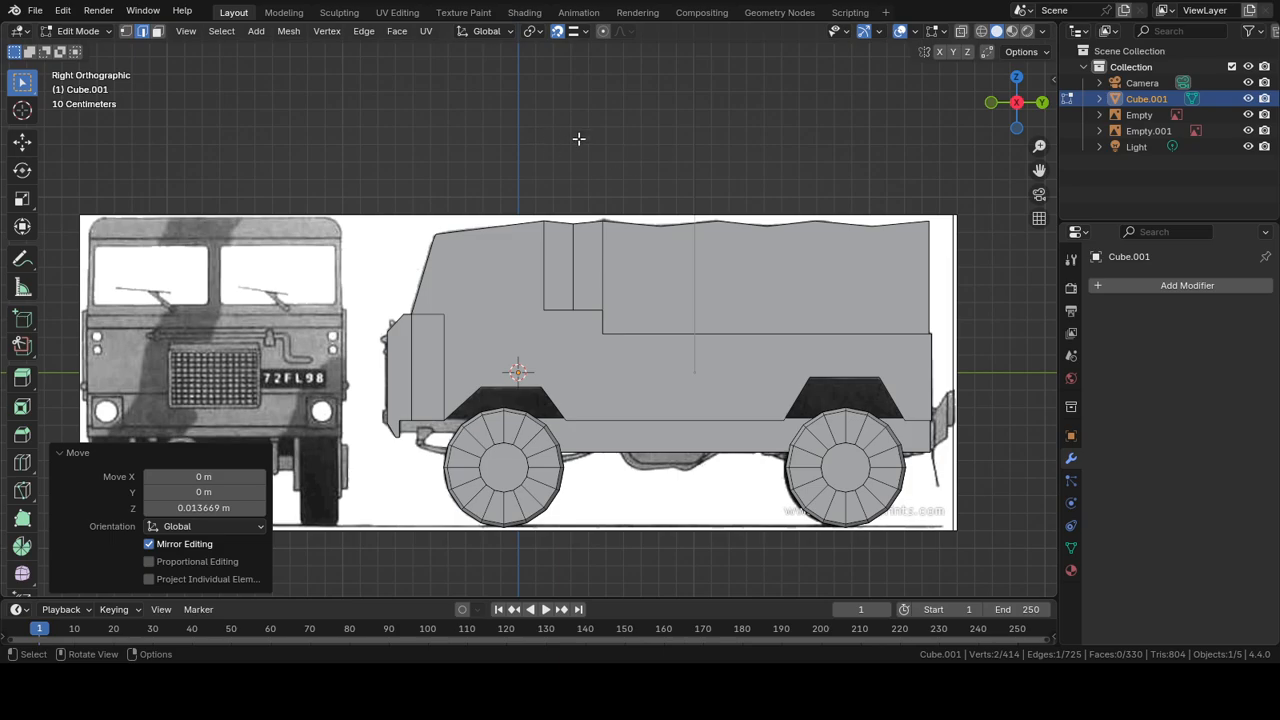
# Step: Examine the cargo body's roof waves, side and rear end from several angles
pyautogui.moveTo(583, 142); pyautogui.dragTo(692, 211, button='middle')
pyautogui.keyDown('shift'); pyautogui.moveTo(867, 267); pyautogui.dragTo(761, 249, button='middle'); pyautogui.keyUp('shift')
pyautogui.moveTo(857, 253); pyautogui.dragTo(660, 220, button='middle')
pyautogui.keyDown('shift'); pyautogui.moveTo(771, 295); pyautogui.dragTo(648, 188, button='middle'); pyautogui.keyUp('shift')
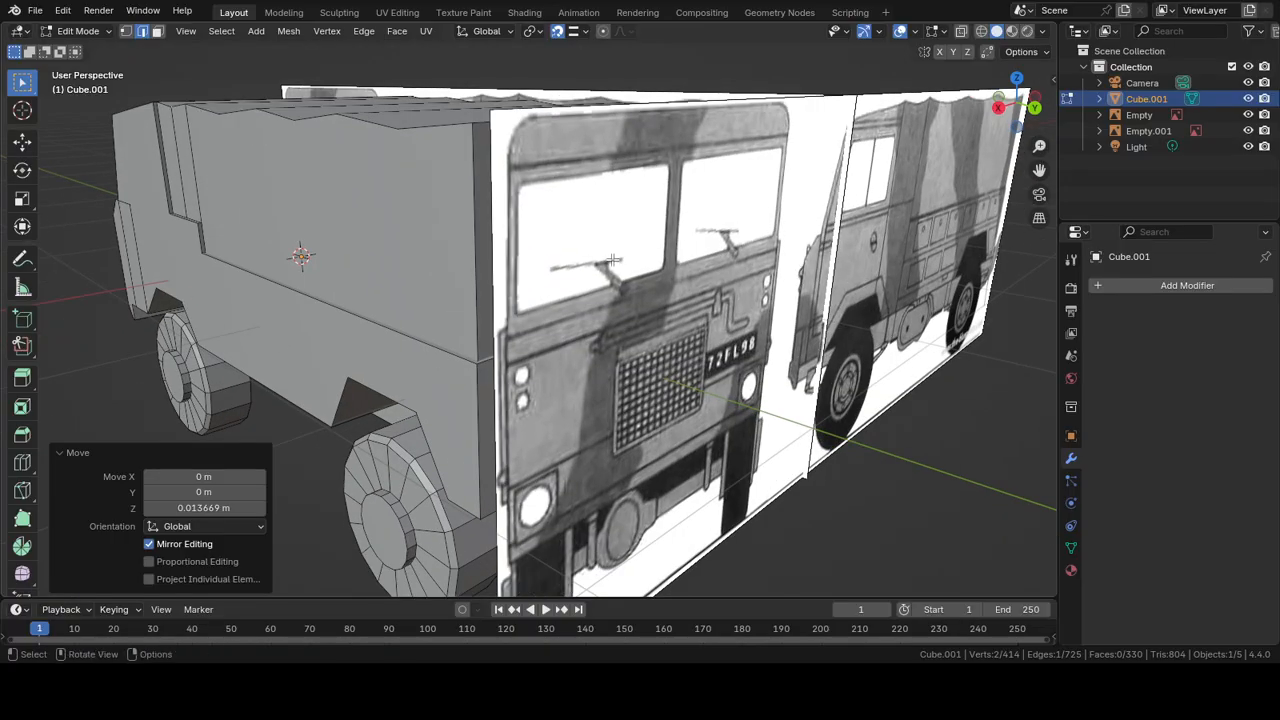
pyautogui.keyDown('shift'); pyautogui.moveTo(613, 261); pyautogui.dragTo(643, 234, button='middle'); pyautogui.keyUp('shift')
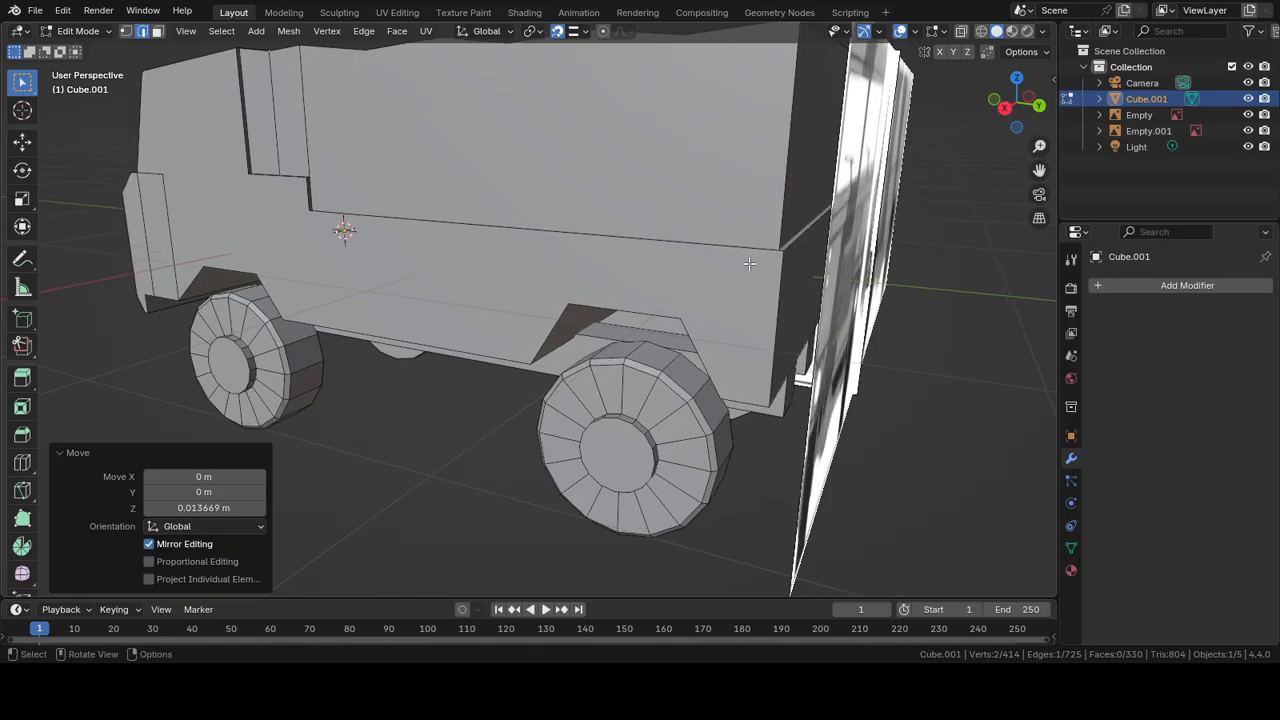
pyautogui.moveTo(813, 98); pyautogui.dragTo(567, 219, button='middle')
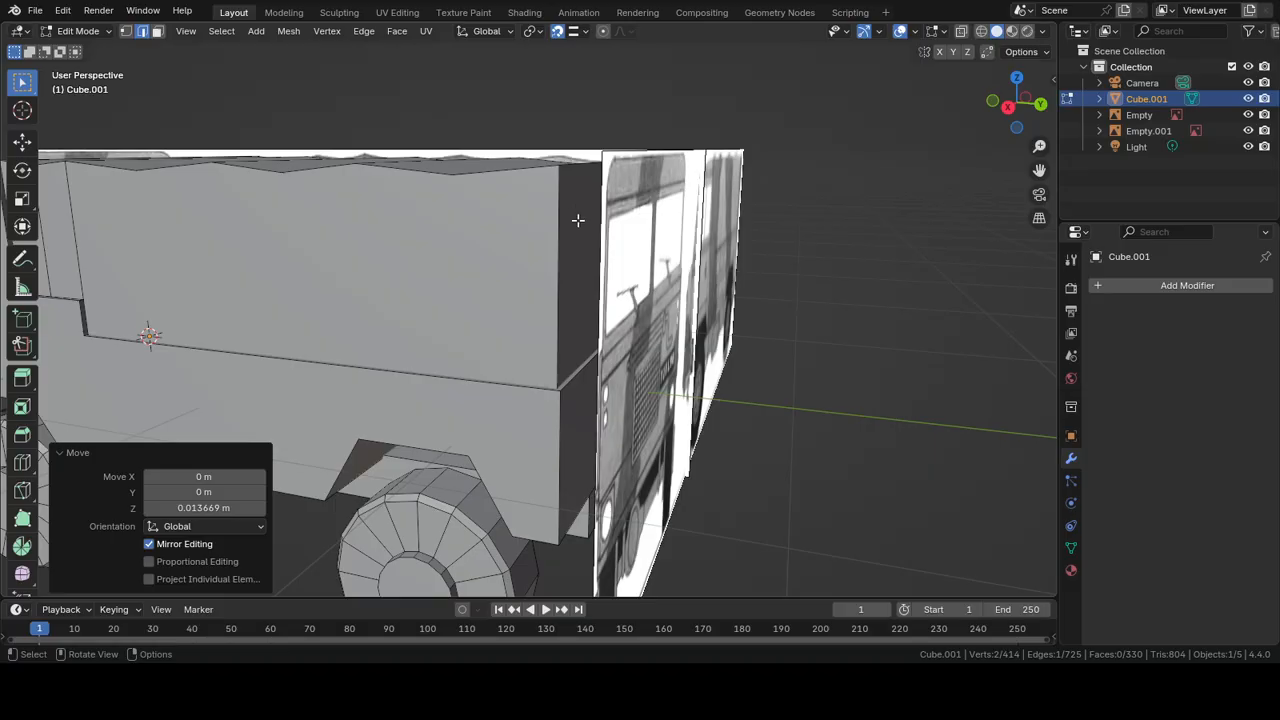
pyautogui.scroll(-6, 564, 256)
pyautogui.moveTo(477, 283); pyautogui.dragTo(639, 346, button='middle')
pyautogui.scroll(3, 483, 354)
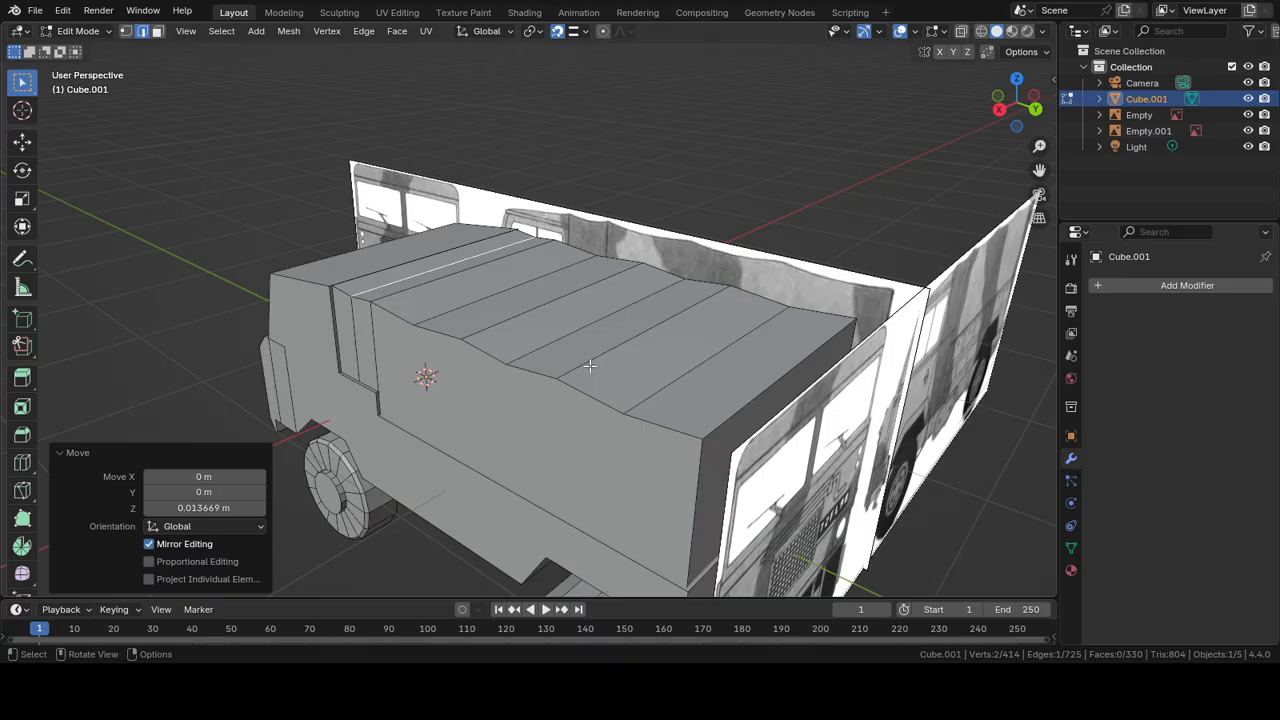
# Step: Bevel the canvas cargo roof's wavy edges along both sides and its rear edge with two segments, about 0.039 m wide
pyautogui.click(656, 425)
pyautogui.keyDown('alt'); pyautogui.click(656, 425); pyautogui.keyUp('alt')
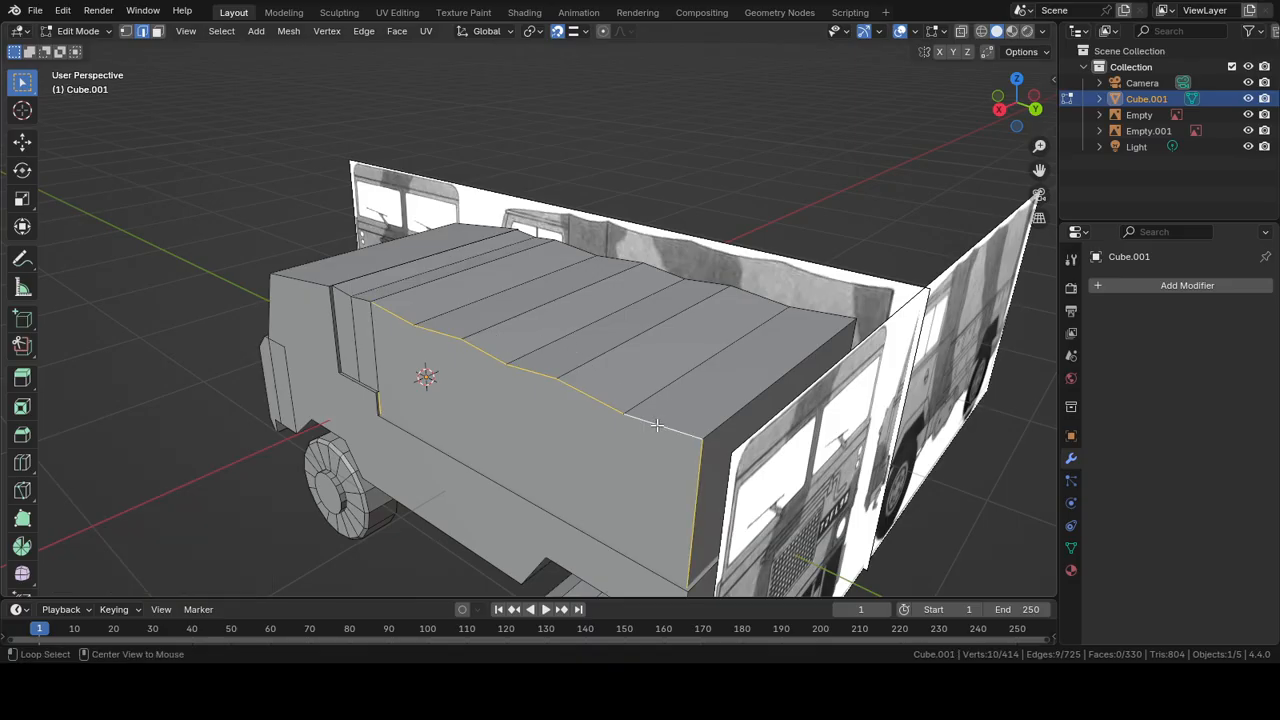
pyautogui.click(650, 424)
pyautogui.keyDown('shift'); pyautogui.click(589, 397); pyautogui.keyUp('shift')
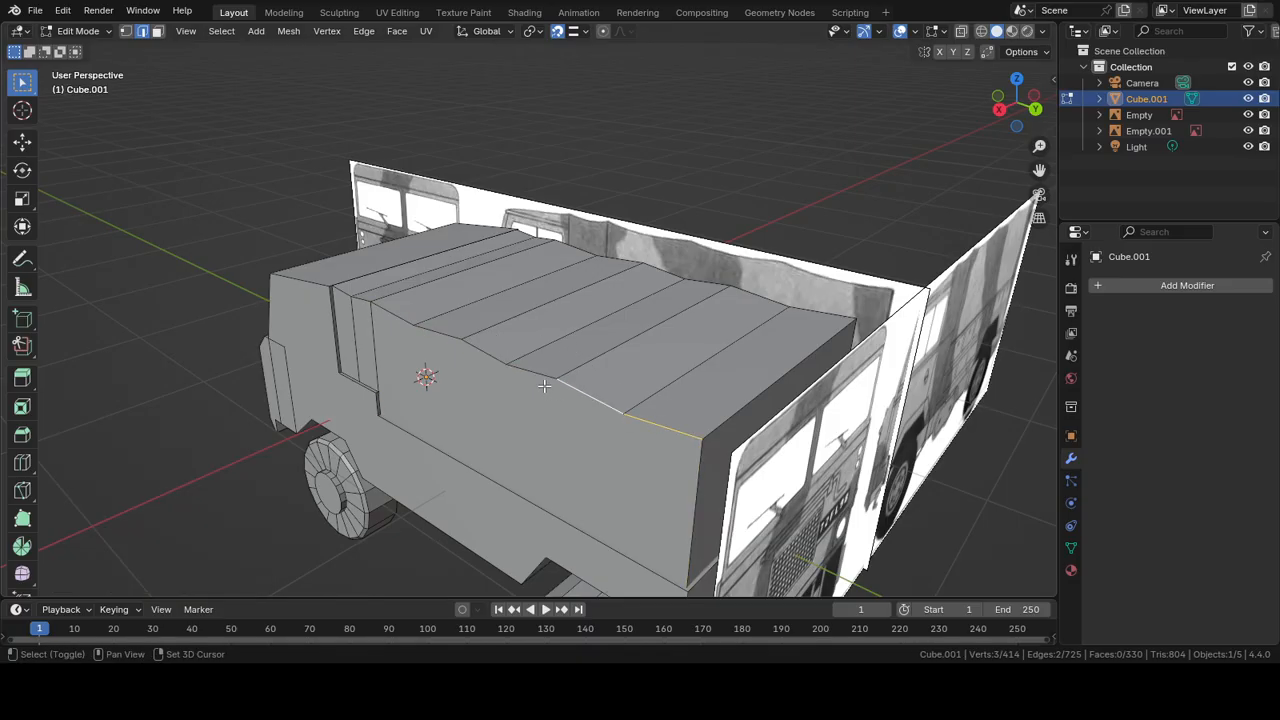
pyautogui.keyDown('shift'); pyautogui.click(535, 372); pyautogui.keyUp('shift')
pyautogui.keyDown('shift'); pyautogui.click(466, 344); pyautogui.keyUp('shift')
pyautogui.keyDown('shift'); pyautogui.click(437, 331); pyautogui.keyUp('shift')
pyautogui.keyDown('shift'); pyautogui.click(395, 316); pyautogui.keyUp('shift')
pyautogui.keyDown('shift'); pyautogui.click(360, 299); pyautogui.keyUp('shift')
pyautogui.keyDown('shift'); pyautogui.click(346, 294); pyautogui.keyUp('shift')
pyautogui.moveTo(620, 267); pyautogui.dragTo(682, 317, button='middle')
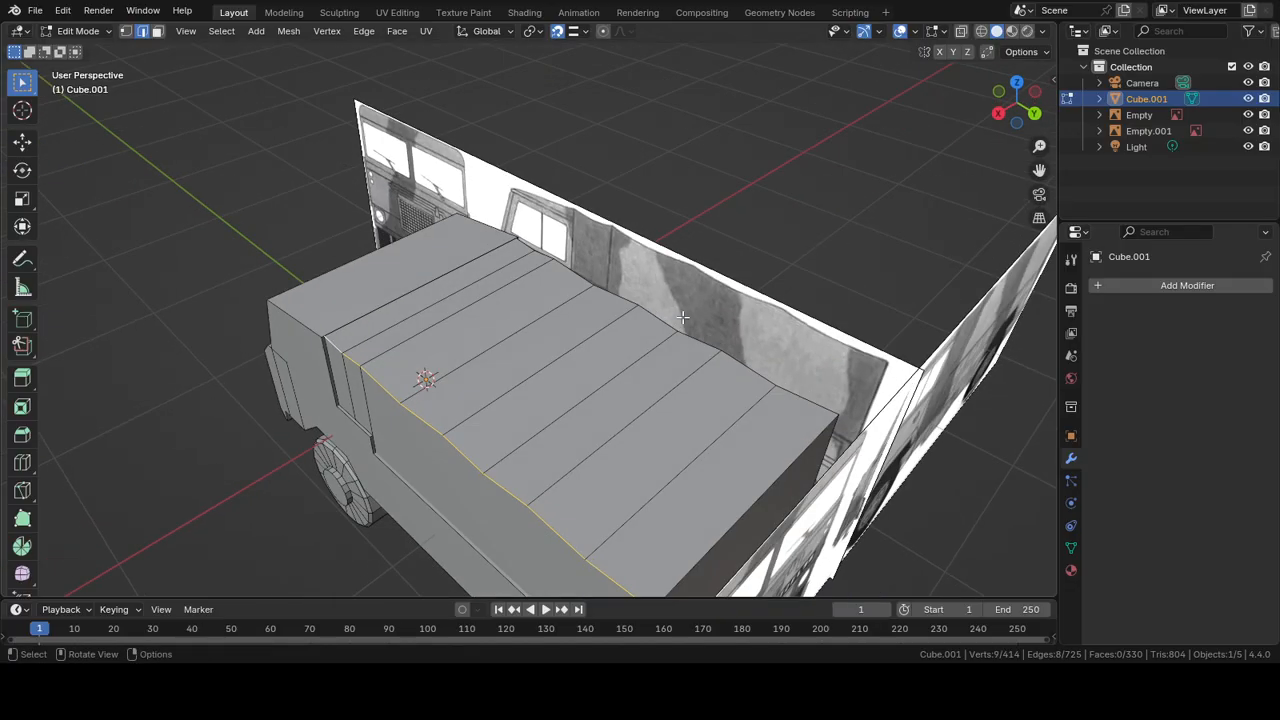
pyautogui.keyDown('shift'); pyautogui.click(805, 399); pyautogui.keyUp('shift')
pyautogui.keyDown('shift'); pyautogui.click(748, 368); pyautogui.keyUp('shift')
pyautogui.keyDown('shift'); pyautogui.click(705, 347); pyautogui.keyUp('shift')
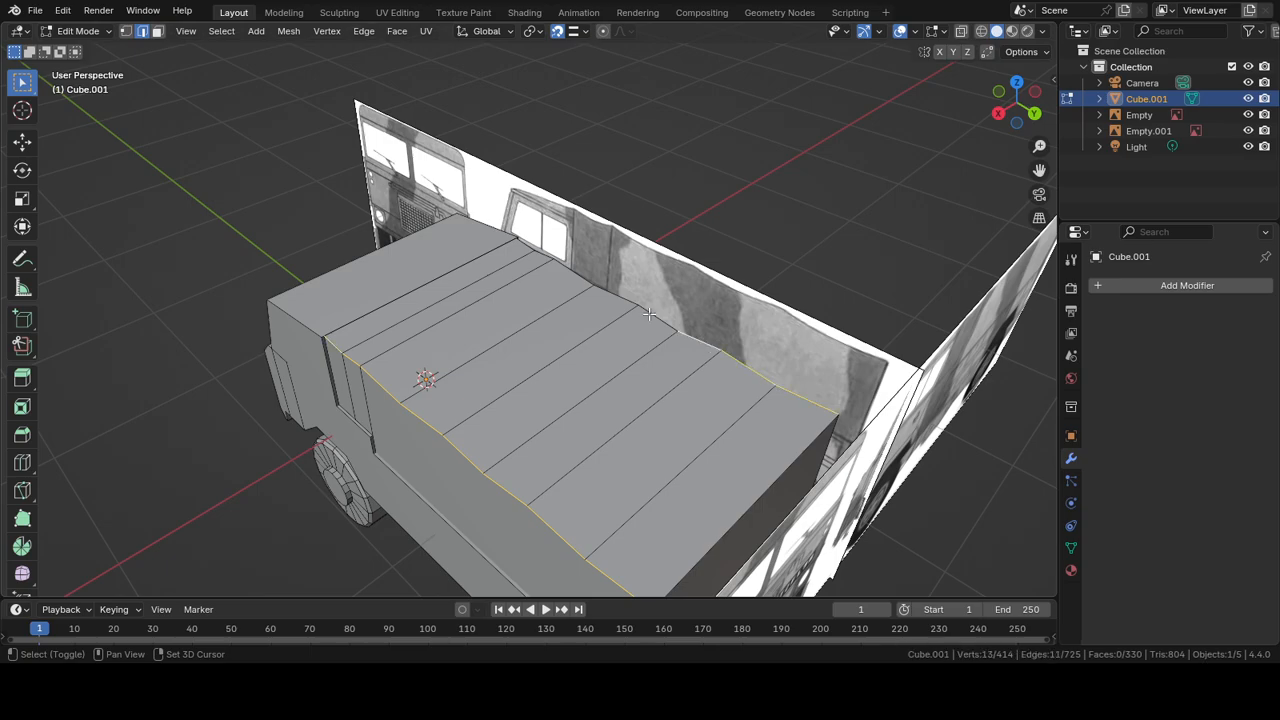
pyautogui.keyDown('shift'); pyautogui.click(649, 314); pyautogui.keyUp('shift')
pyautogui.keyDown('shift'); pyautogui.click(614, 297); pyautogui.keyUp('shift')
pyautogui.keyDown('shift'); pyautogui.click(578, 275); pyautogui.keyUp('shift')
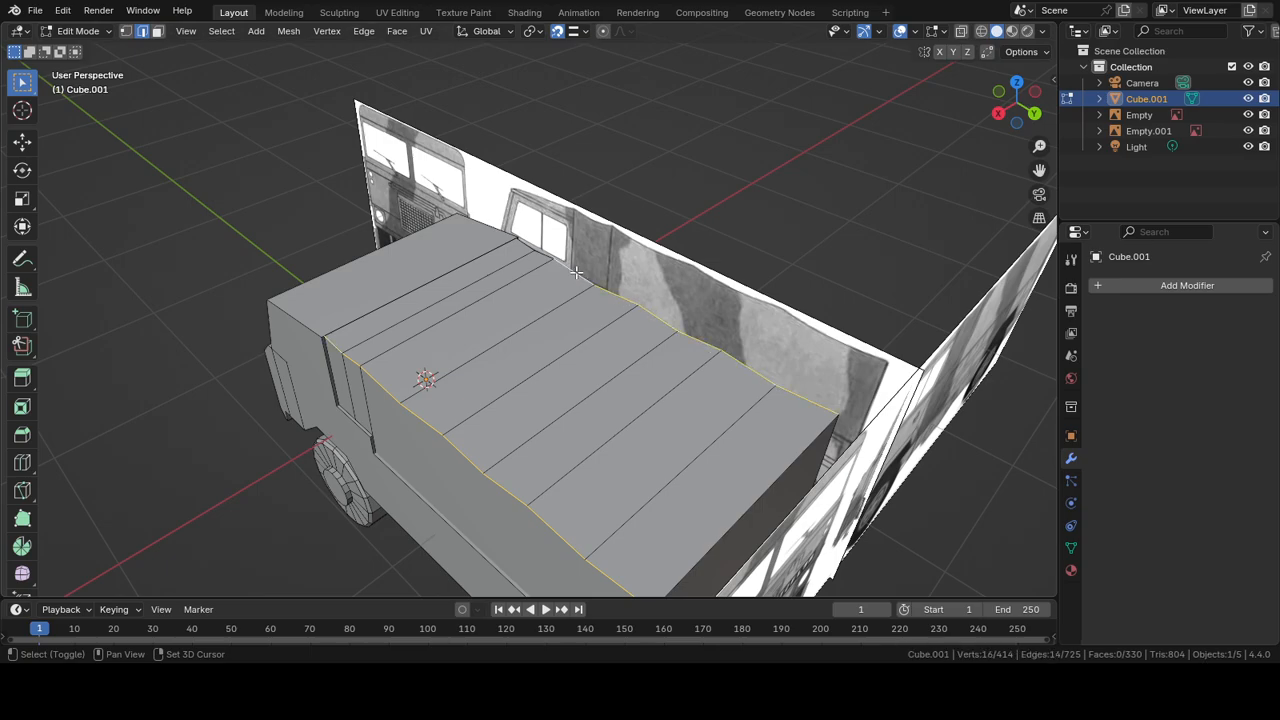
pyautogui.keyDown('shift'); pyautogui.click(528, 248); pyautogui.keyUp('shift')
pyautogui.moveTo(707, 281); pyautogui.dragTo(840, 350, button='middle')
pyautogui.keyDown('shift'); pyautogui.click(838, 353); pyautogui.keyUp('shift')
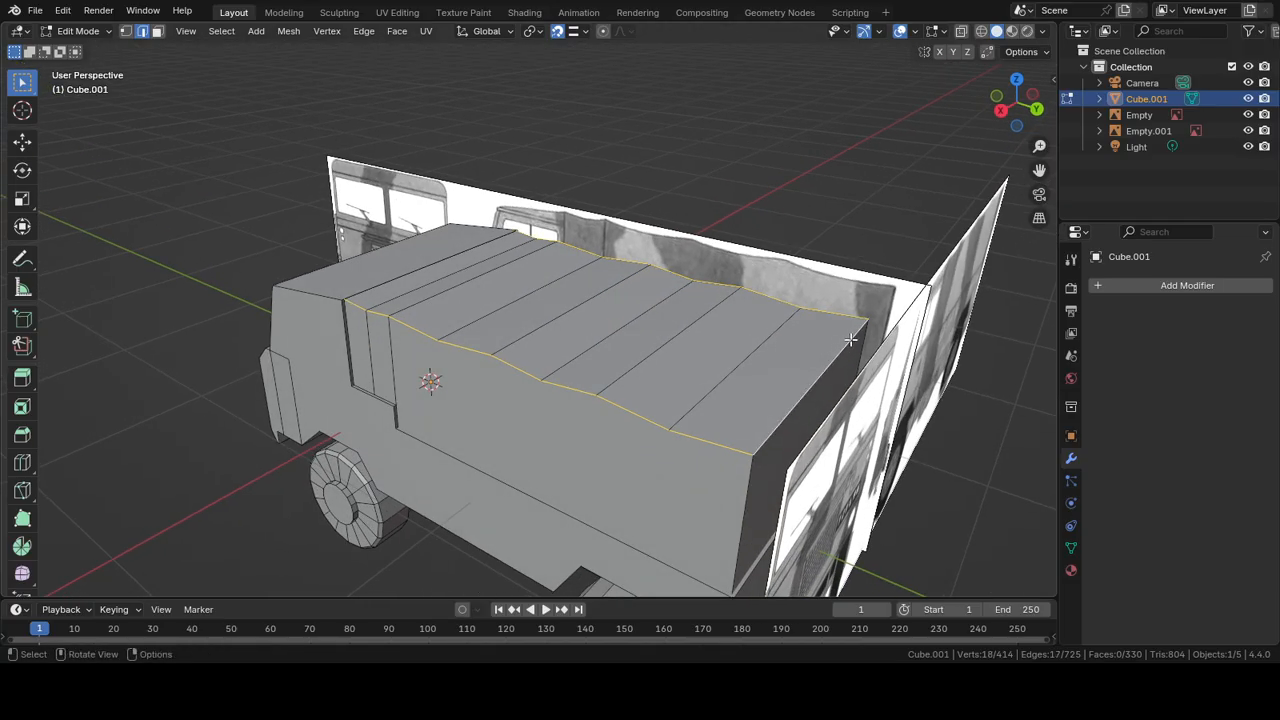
pyautogui.hotkey('ctrl', 'b')
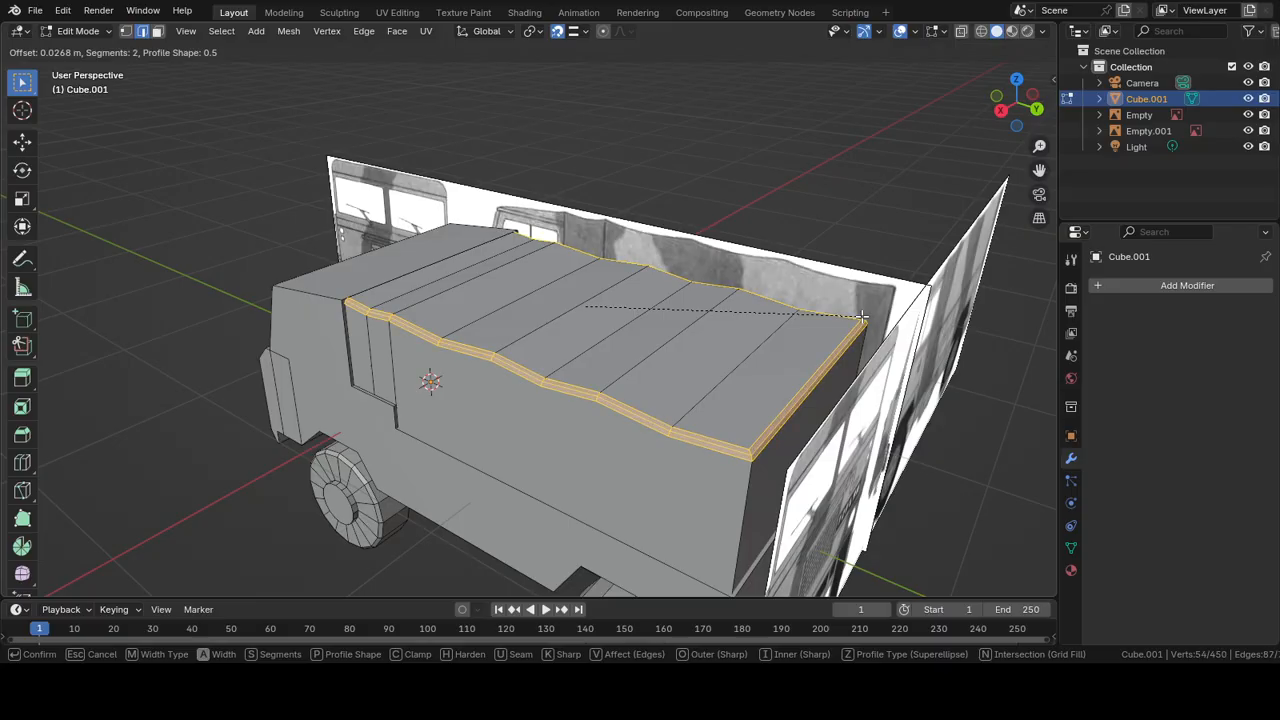
pyautogui.scroll(1, 867, 316)
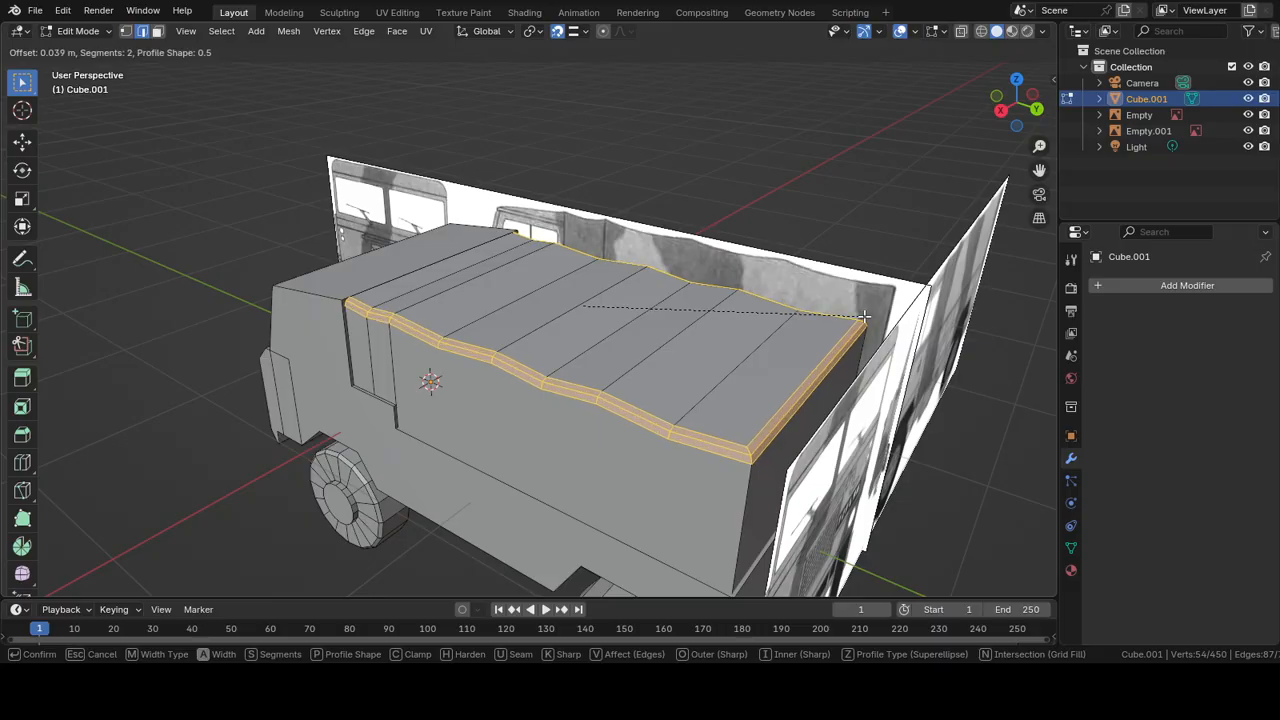
pyautogui.click(864, 316)
pyautogui.click(332, 183)
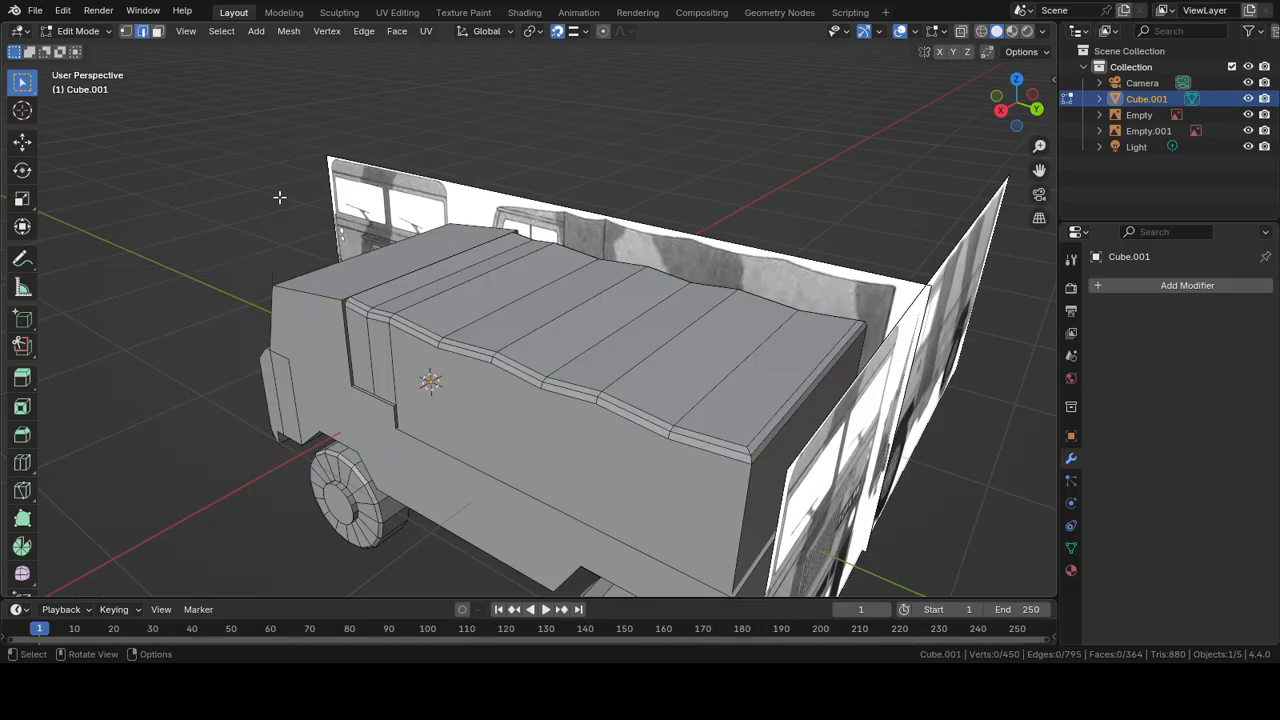
pyautogui.moveTo(279, 197); pyautogui.dragTo(757, 300, button='middle')
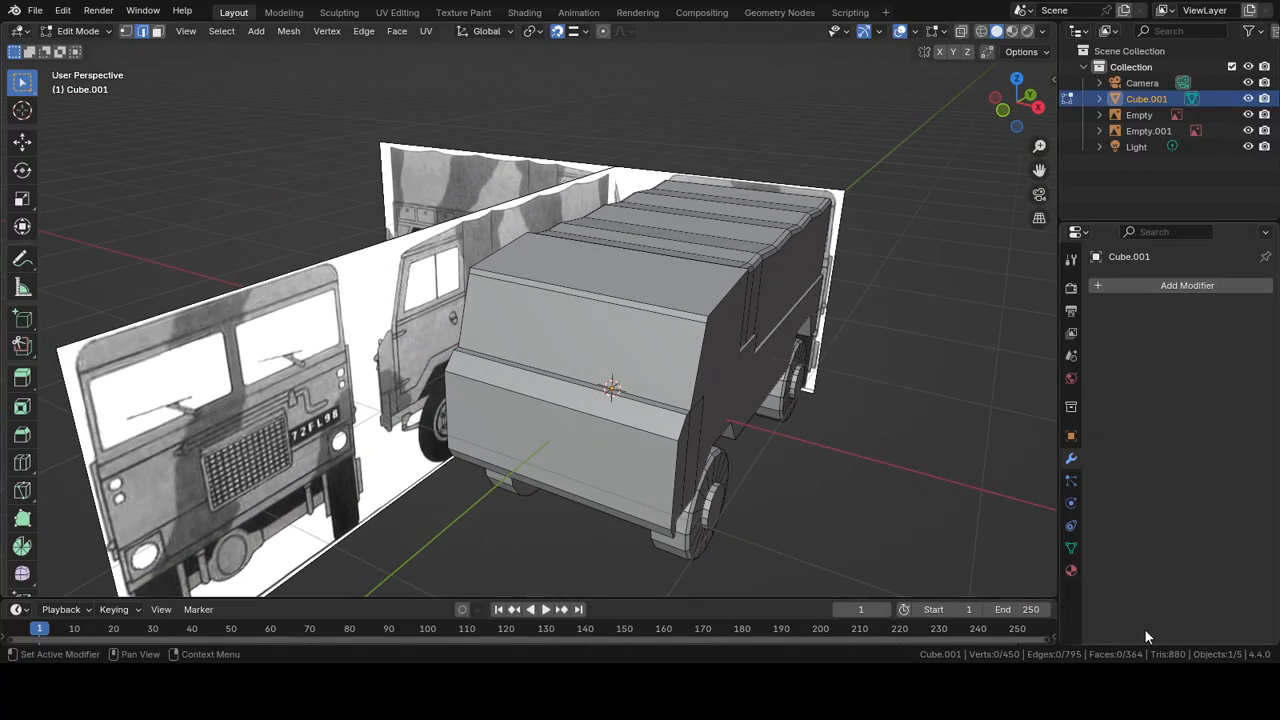
pyautogui.moveTo(908, 434); pyautogui.dragTo(655, 327, button='middle')
pyautogui.click(662, 325)
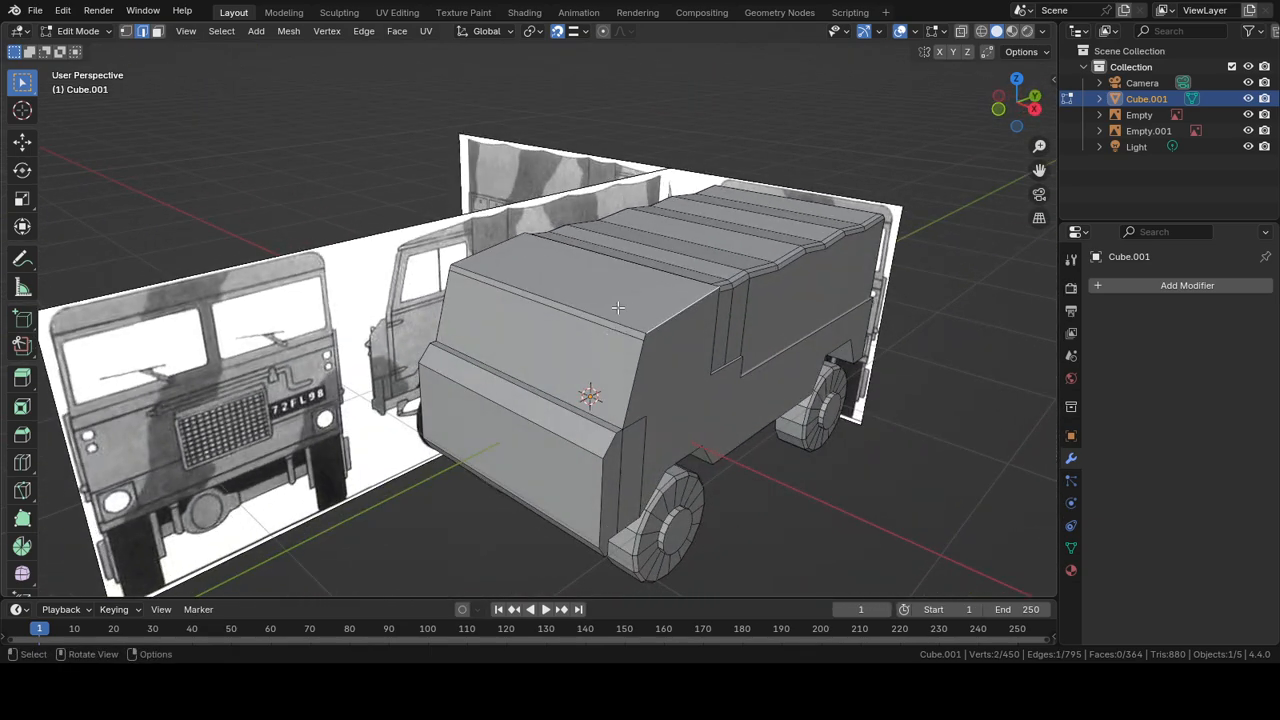
pyautogui.keyDown('shift'); pyautogui.click(493, 255); pyautogui.keyUp('shift')
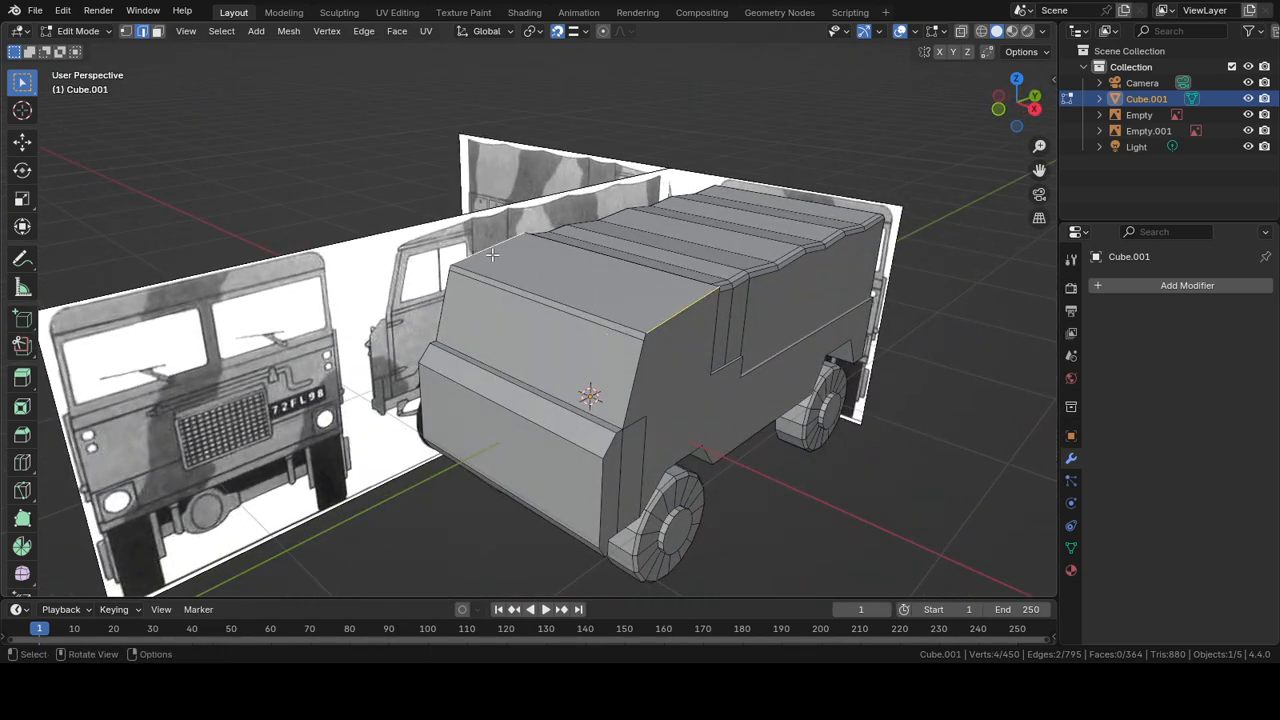
pyautogui.keyDown('shift'); pyautogui.click(630, 362); pyautogui.keyUp('shift')
pyautogui.keyDown('shift'); pyautogui.click(440, 313); pyautogui.keyUp('shift')
pyautogui.moveTo(783, 374); pyautogui.dragTo(813, 366, button='middle')
pyautogui.hotkey('ctrl', 'b')
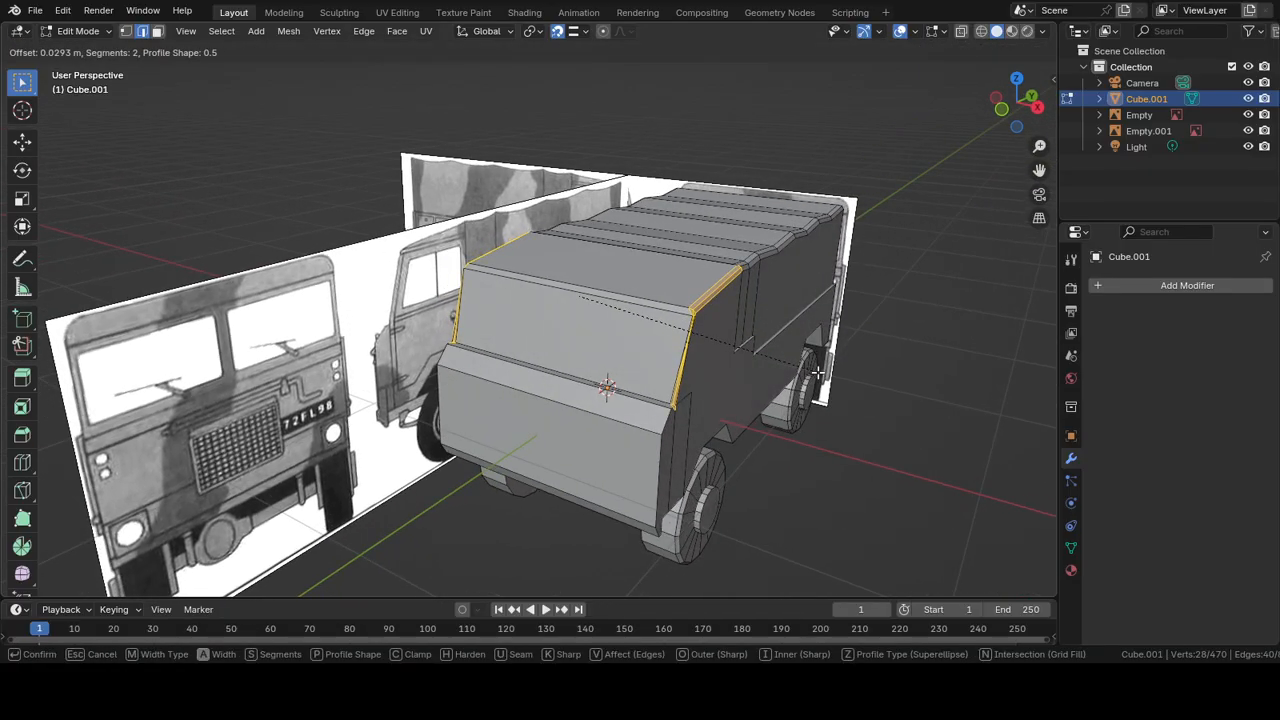
pyautogui.click(818, 372)
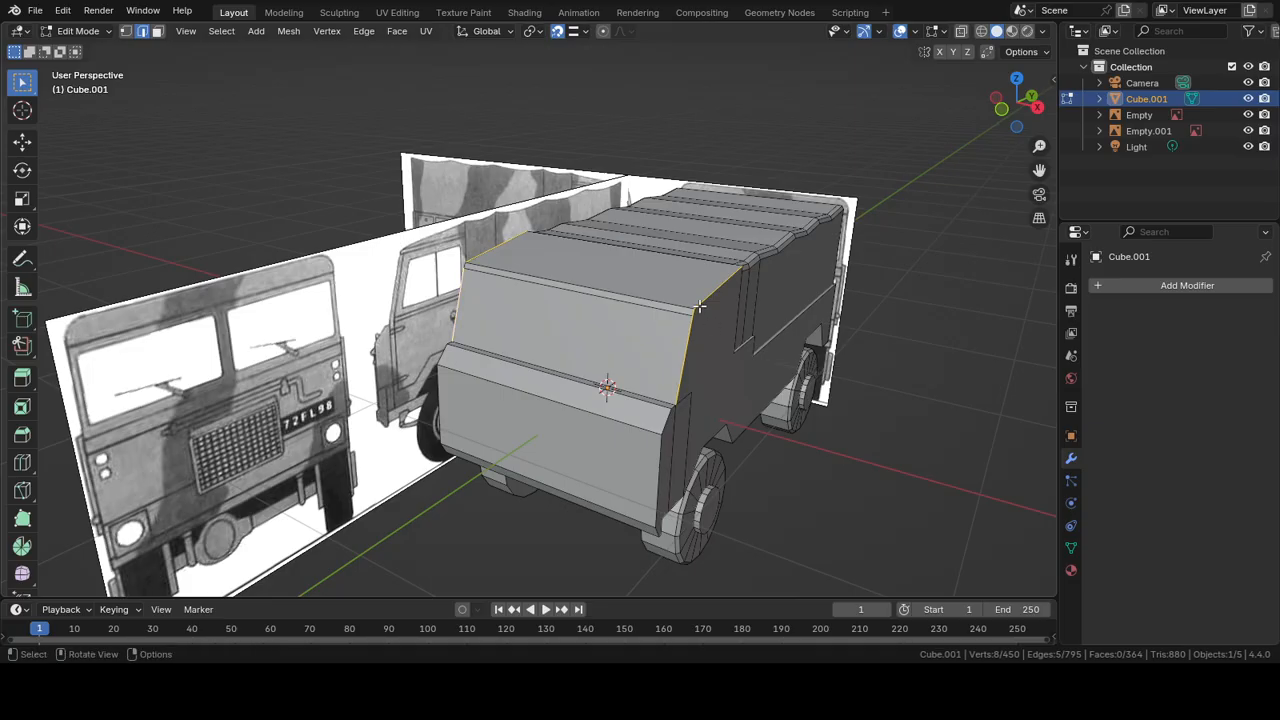
pyautogui.moveTo(537, 279); pyautogui.dragTo(737, 323, button='middle')
pyautogui.scroll(4, 578, 294)
pyautogui.keyDown('shift'); pyautogui.click(609, 256); pyautogui.keyUp('shift')
pyautogui.scroll(-4, 612, 262)
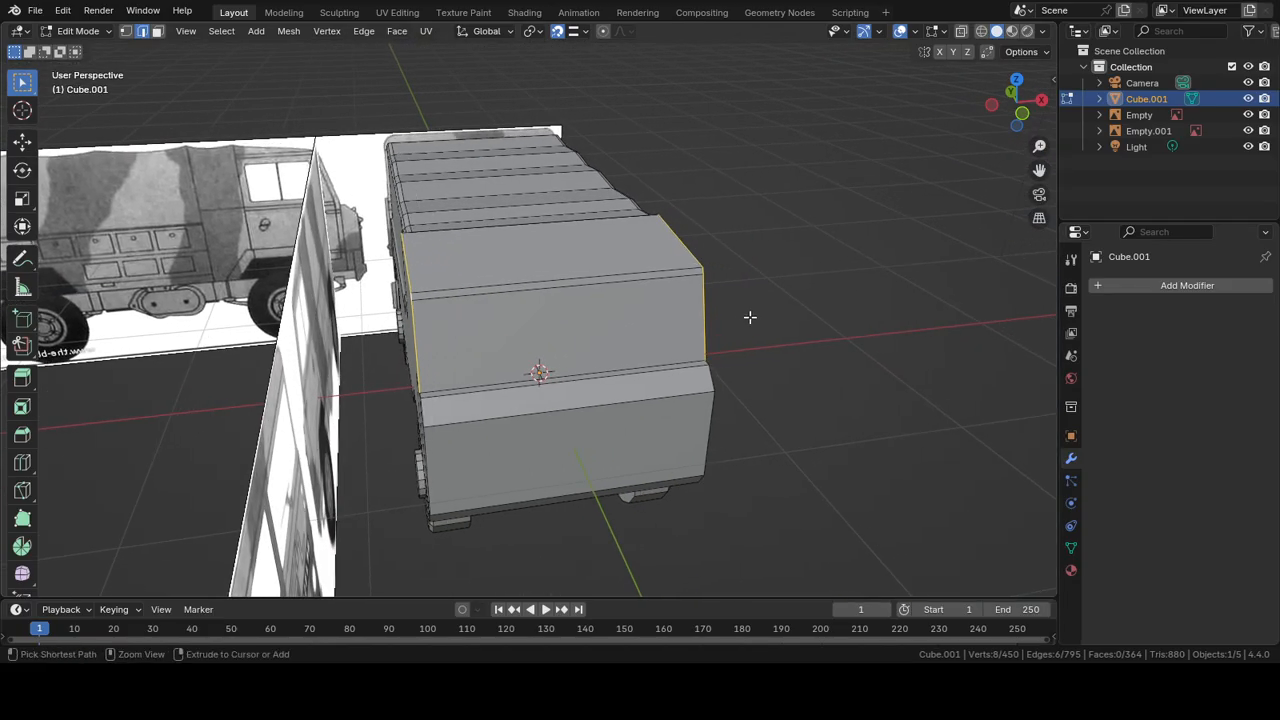
pyautogui.hotkey('ctrl', 'b')
pyautogui.rightClick(771, 321)
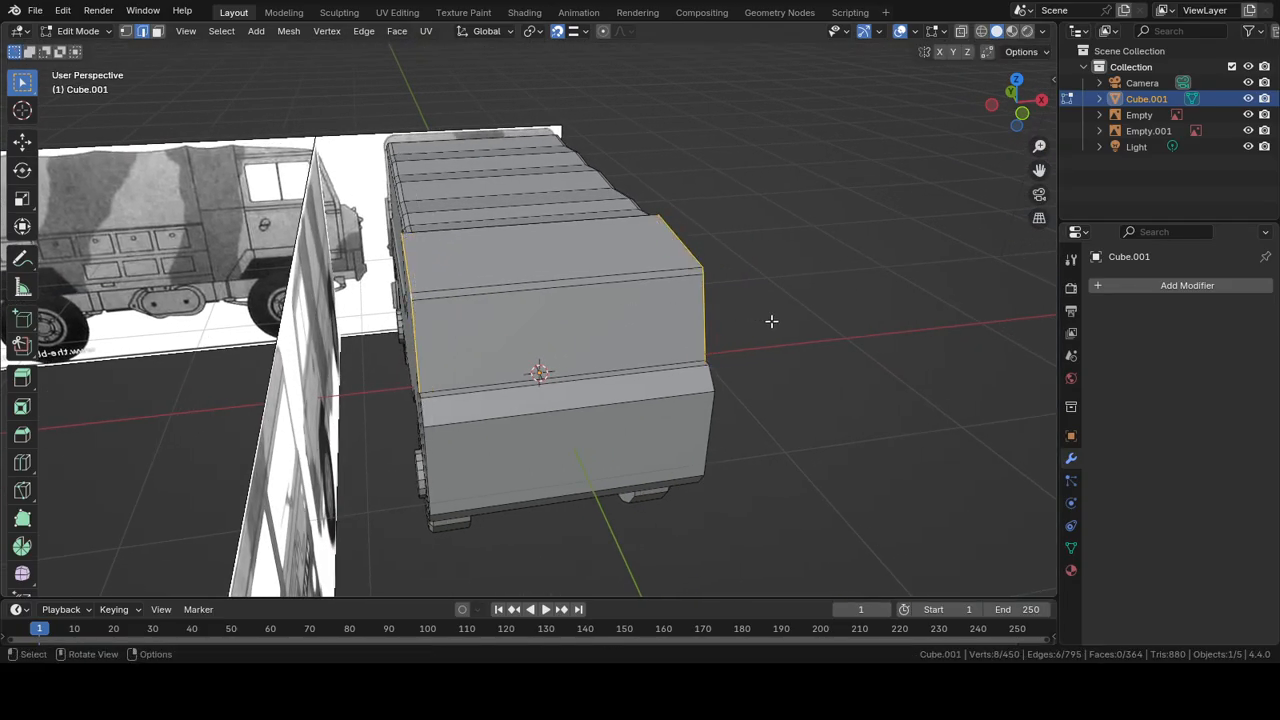
# Step: Bevel the cab roof's edges on both sides with two segments and a width of 0.0424 m, and save the file
pyautogui.moveTo(808, 309); pyautogui.dragTo(596, 327, button='middle')
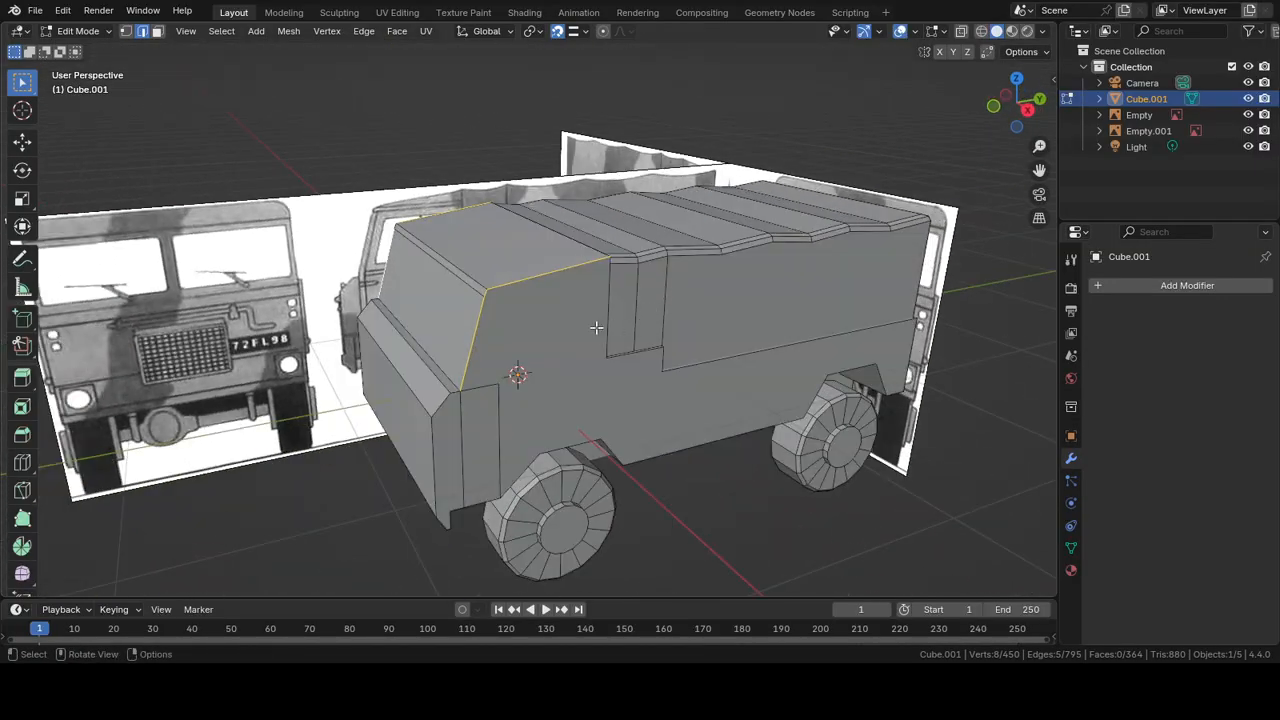
pyautogui.click(561, 273)
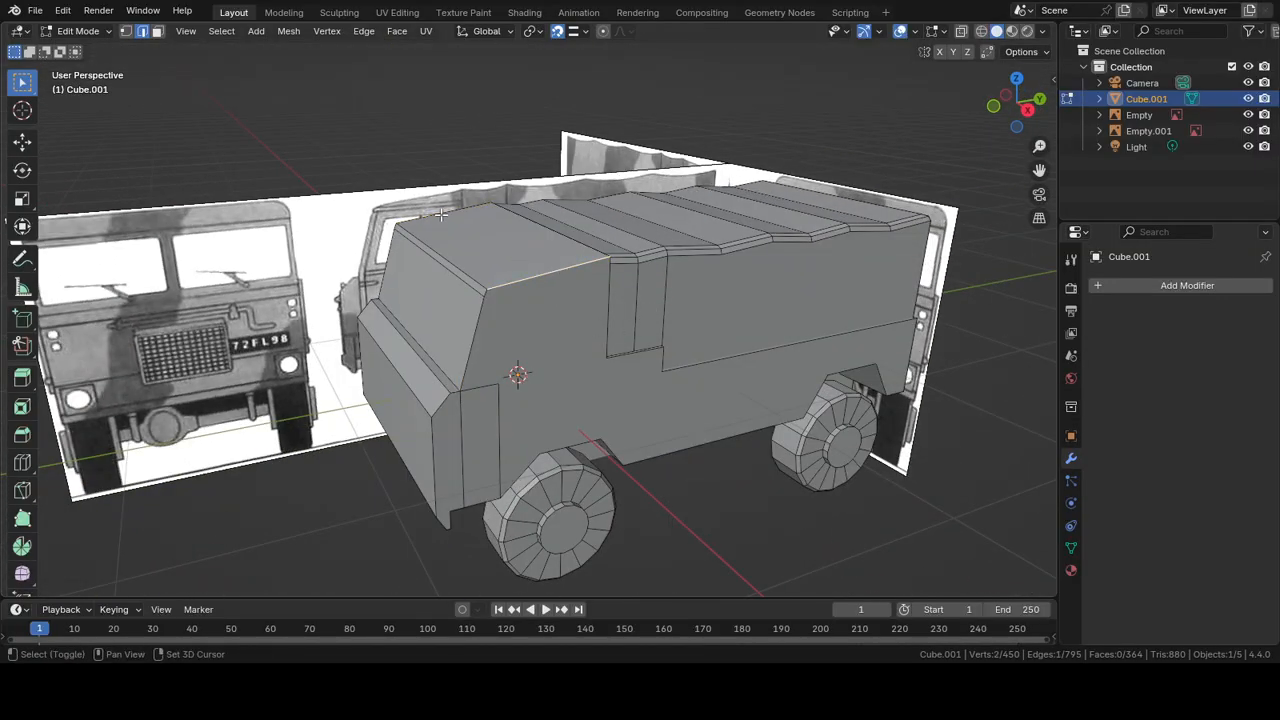
pyautogui.hotkey('ctrl', 'b')
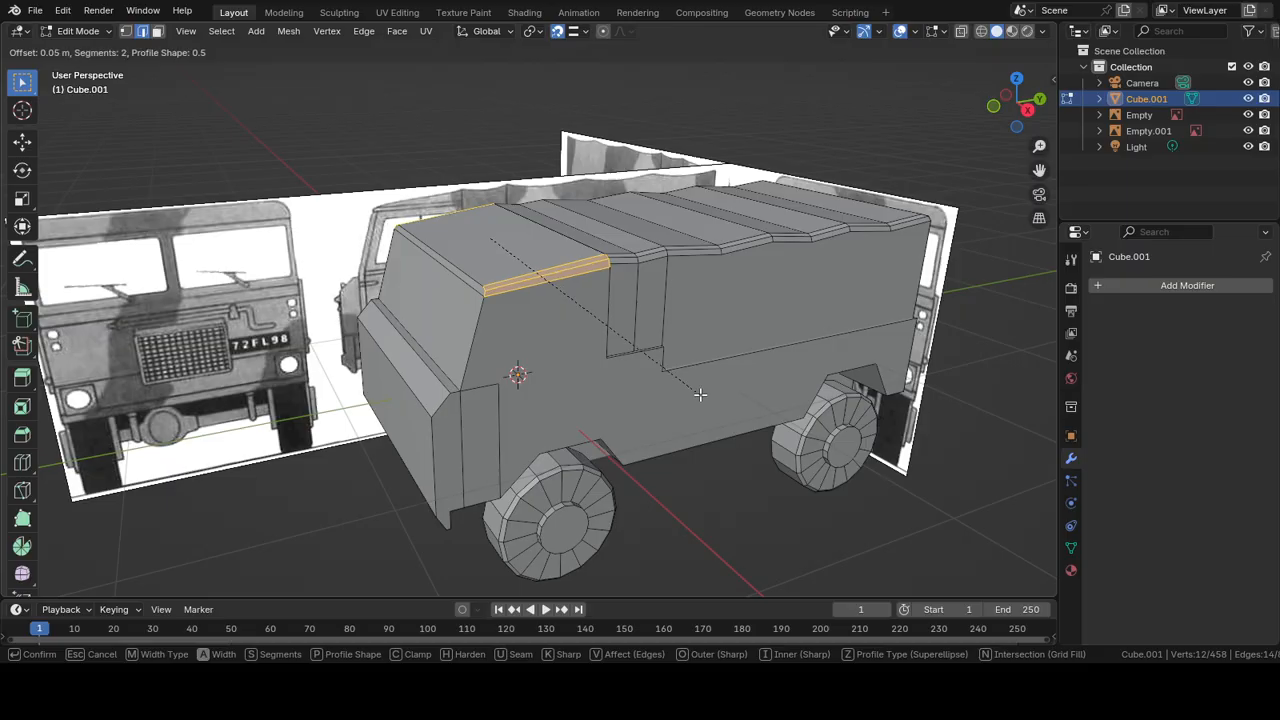
pyautogui.click(698, 395)
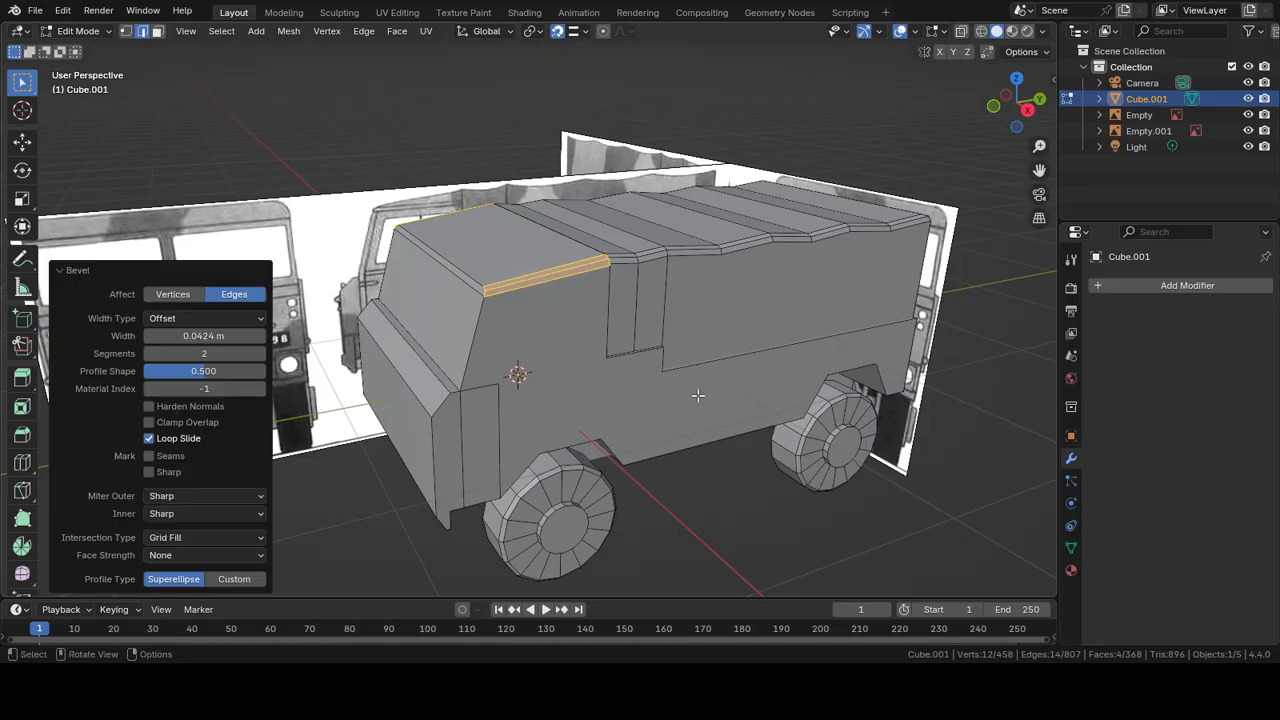
pyautogui.click(477, 324)
pyautogui.moveTo(477, 324); pyautogui.dragTo(577, 349, button='middle')
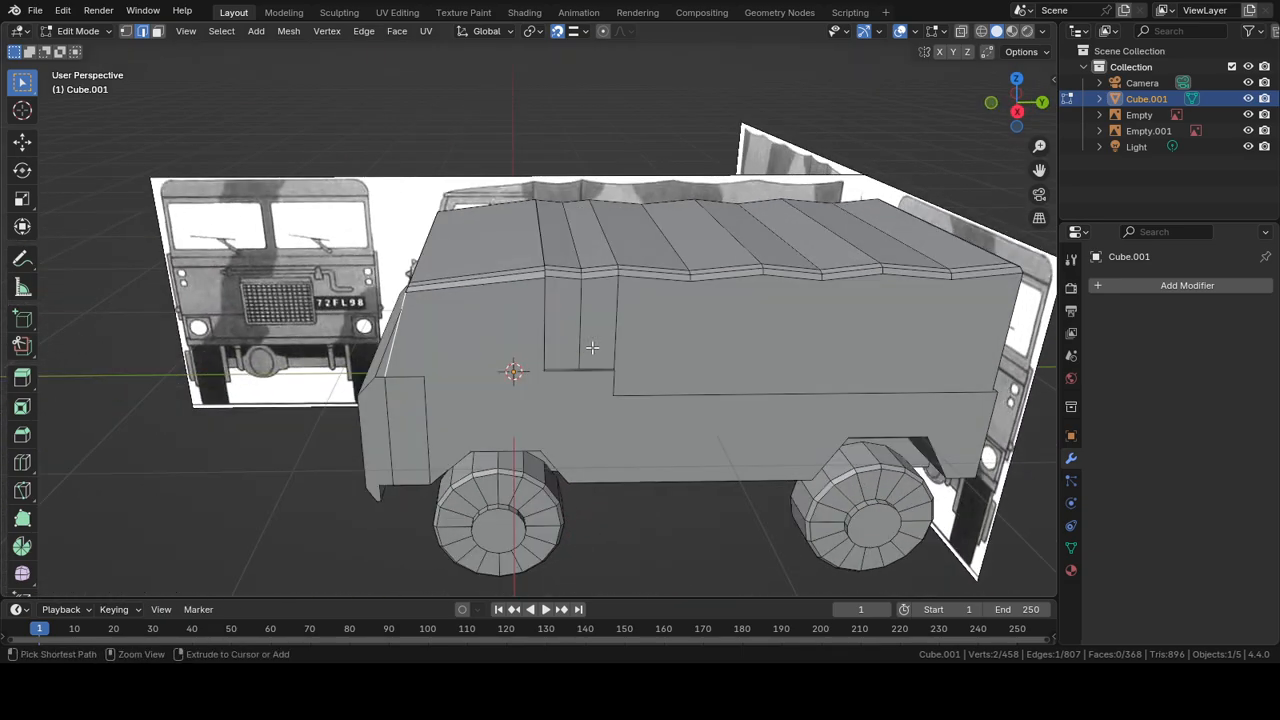
pyautogui.hotkey('ctrl', 's')
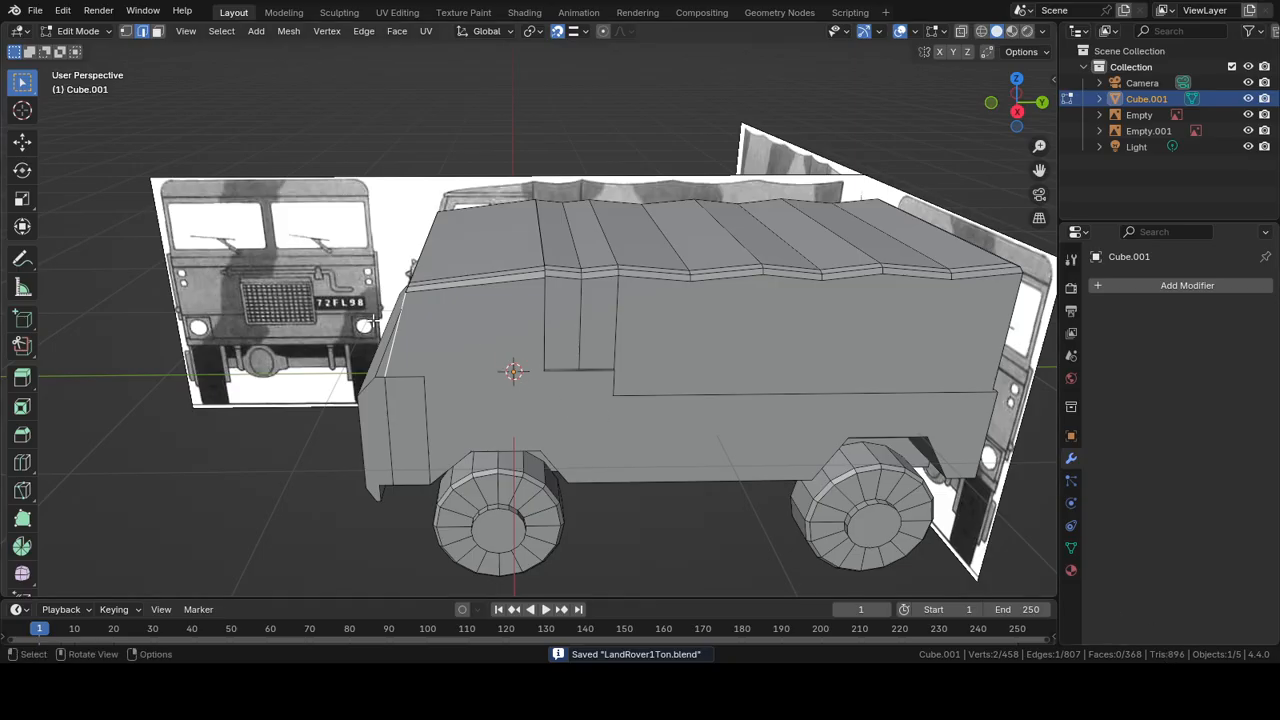
pyautogui.moveTo(372, 318); pyautogui.dragTo(489, 297, button='middle')
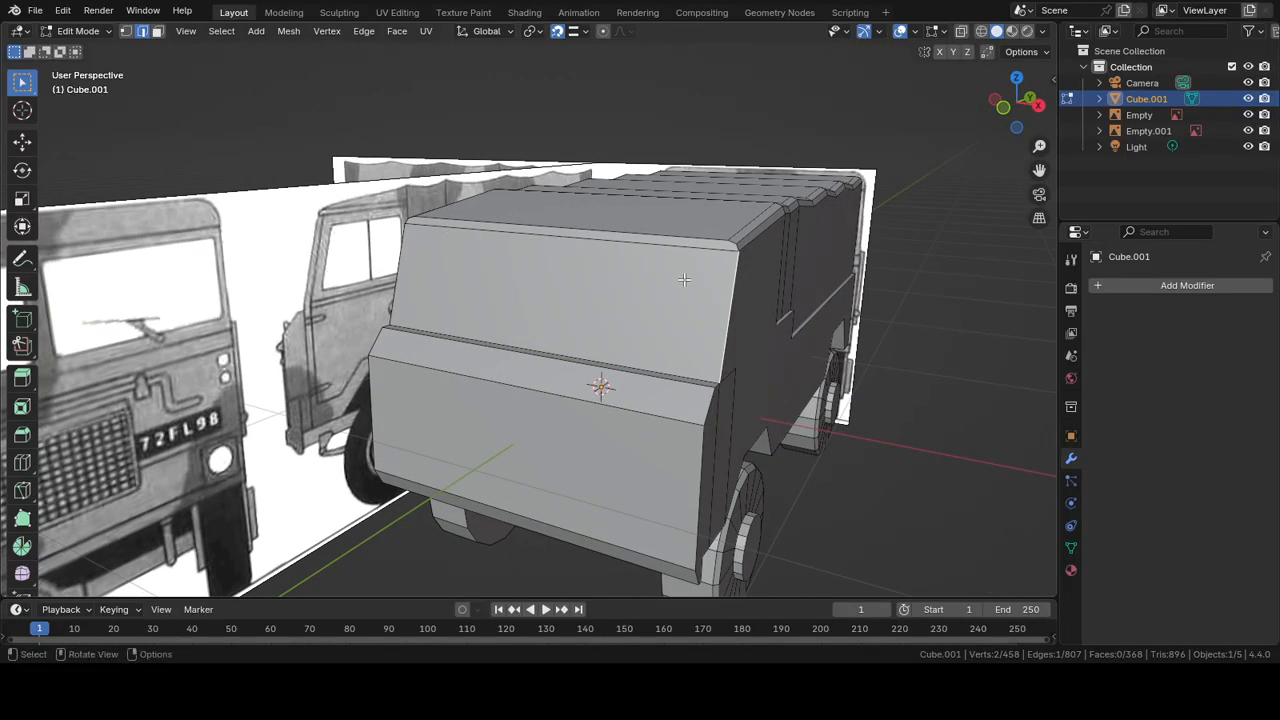
pyautogui.moveTo(684, 279); pyautogui.dragTo(599, 277, button='middle')
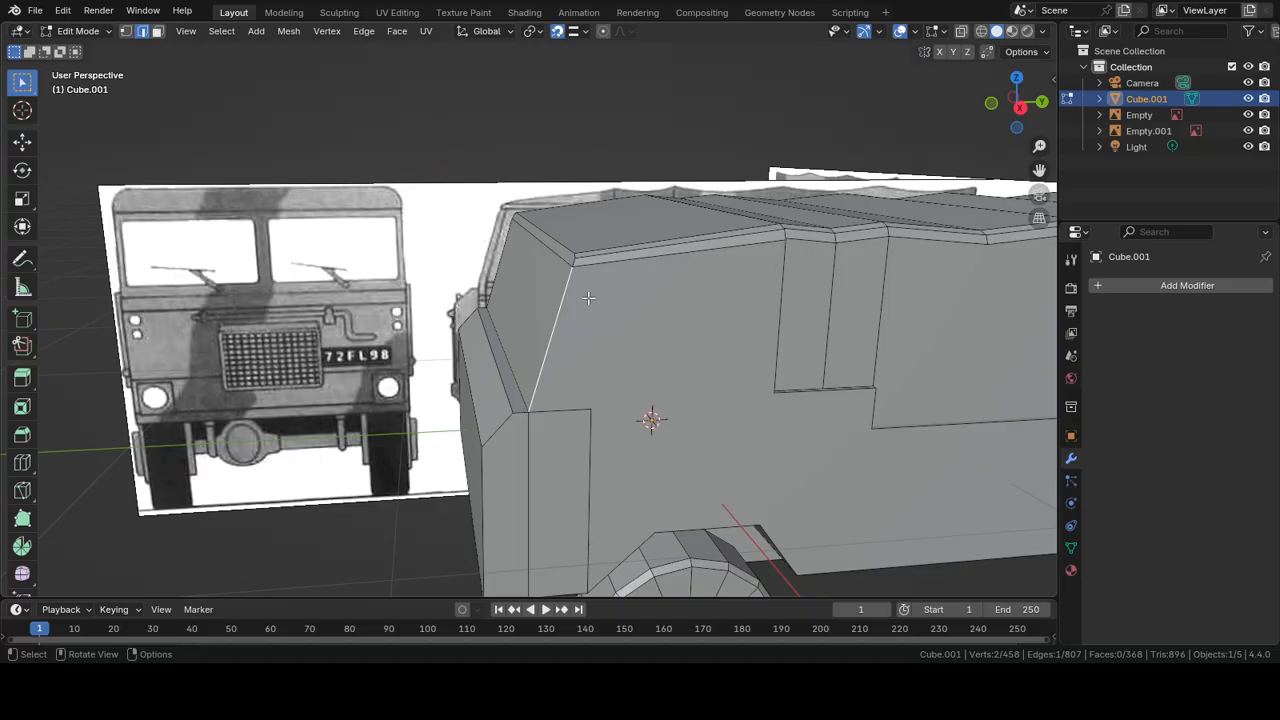
pyautogui.scroll(-1, 488, 276)
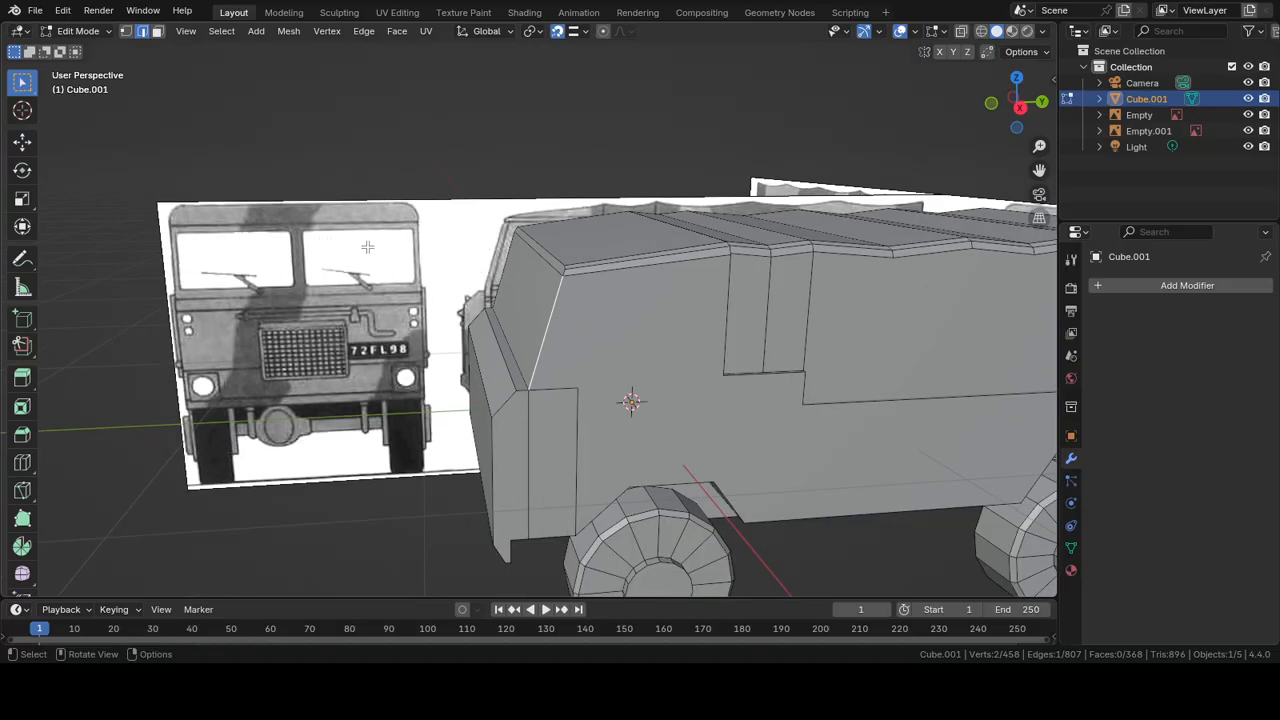
pyautogui.moveTo(250, 256); pyautogui.dragTo(326, 253, button='middle')
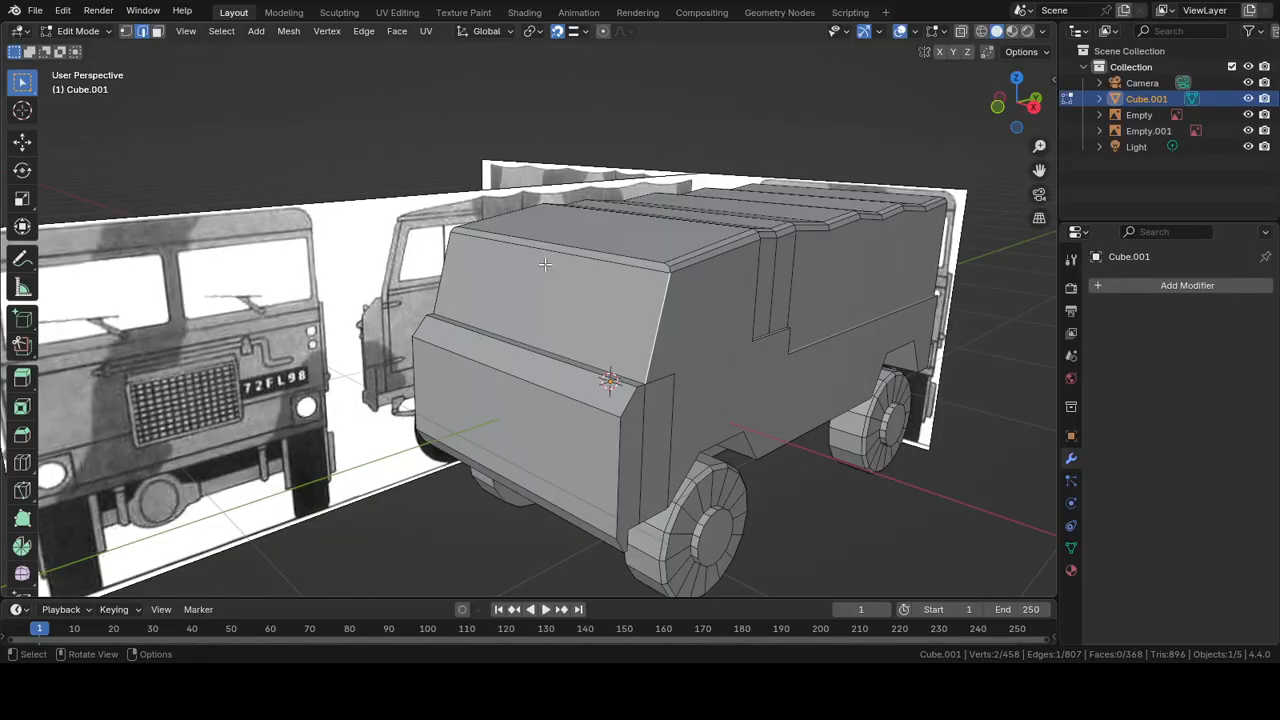
# Step: Leave mesh editing of the truck body, deselect it, and add a 2 m cube at the world origin as a separate object
pyautogui.scroll(-4, 874, 302)
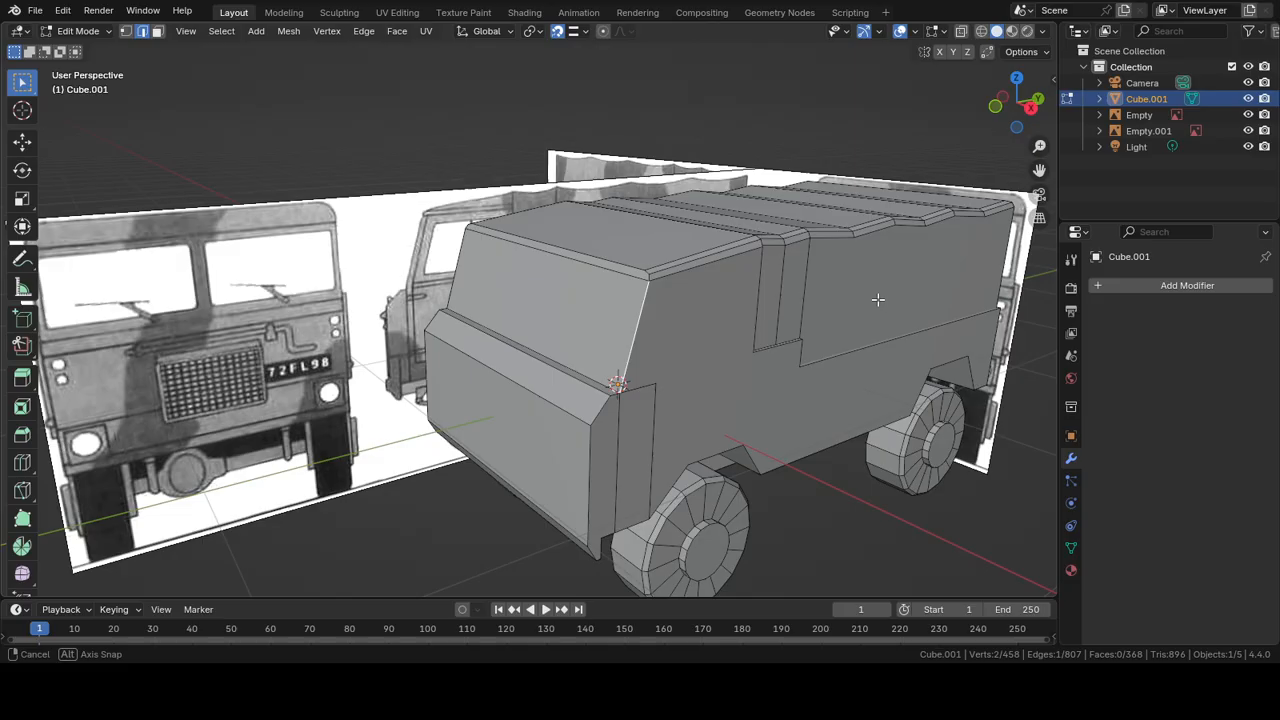
pyautogui.moveTo(855, 316); pyautogui.dragTo(850, 344, button='middle')
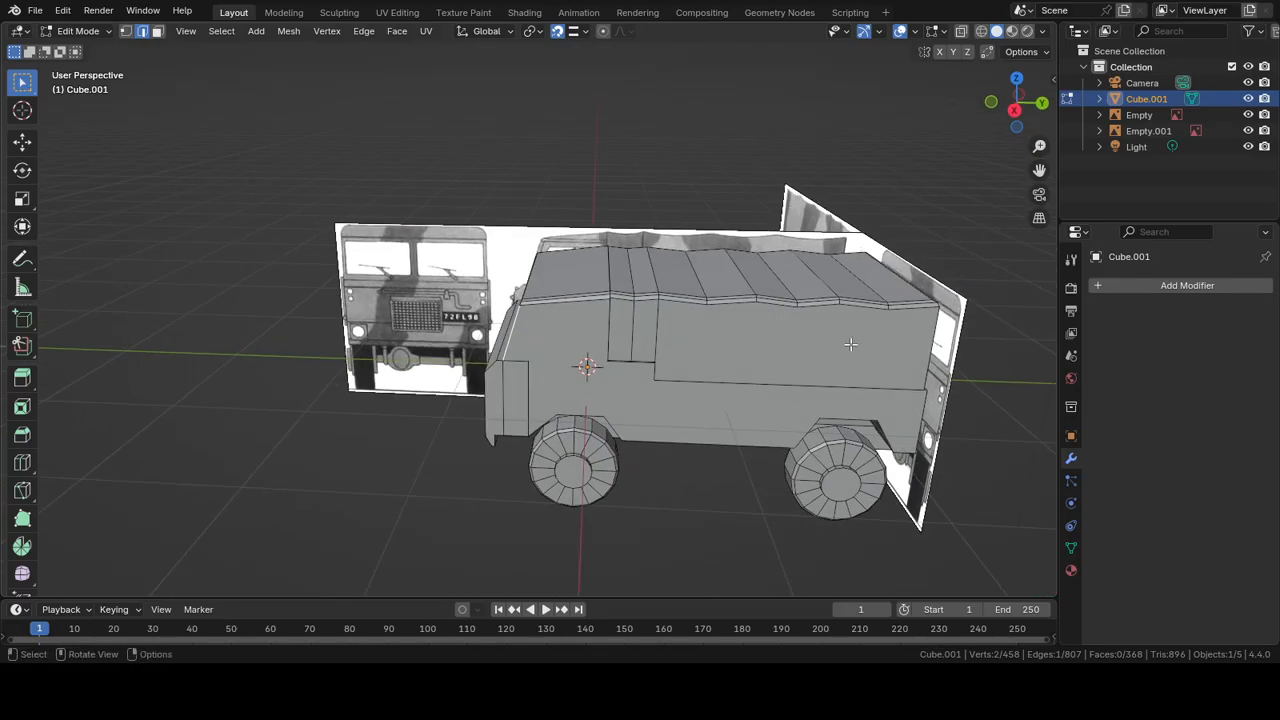
pyautogui.moveTo(925, 373); pyautogui.dragTo(900, 378, button='middle')
pyautogui.press('Tab')
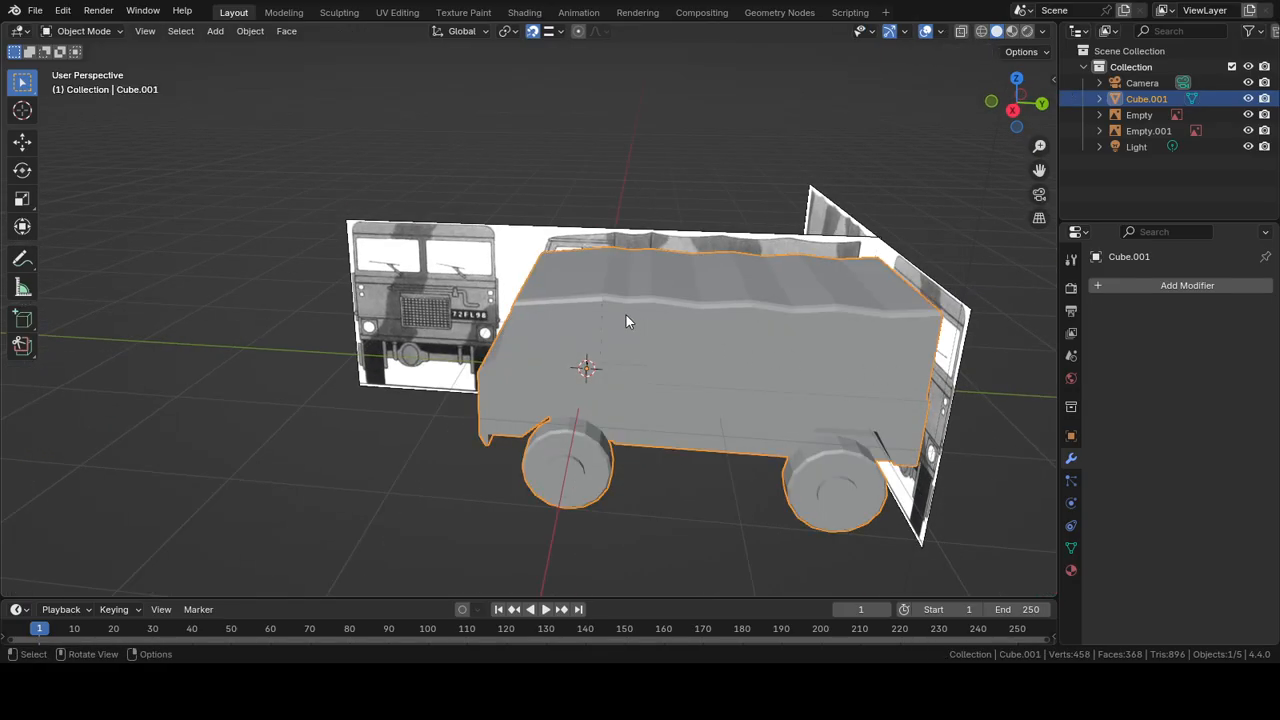
pyautogui.click(561, 175)
pyautogui.moveTo(561, 175); pyautogui.dragTo(634, 159, button='middle')
pyautogui.hotkey('shift', 'a')
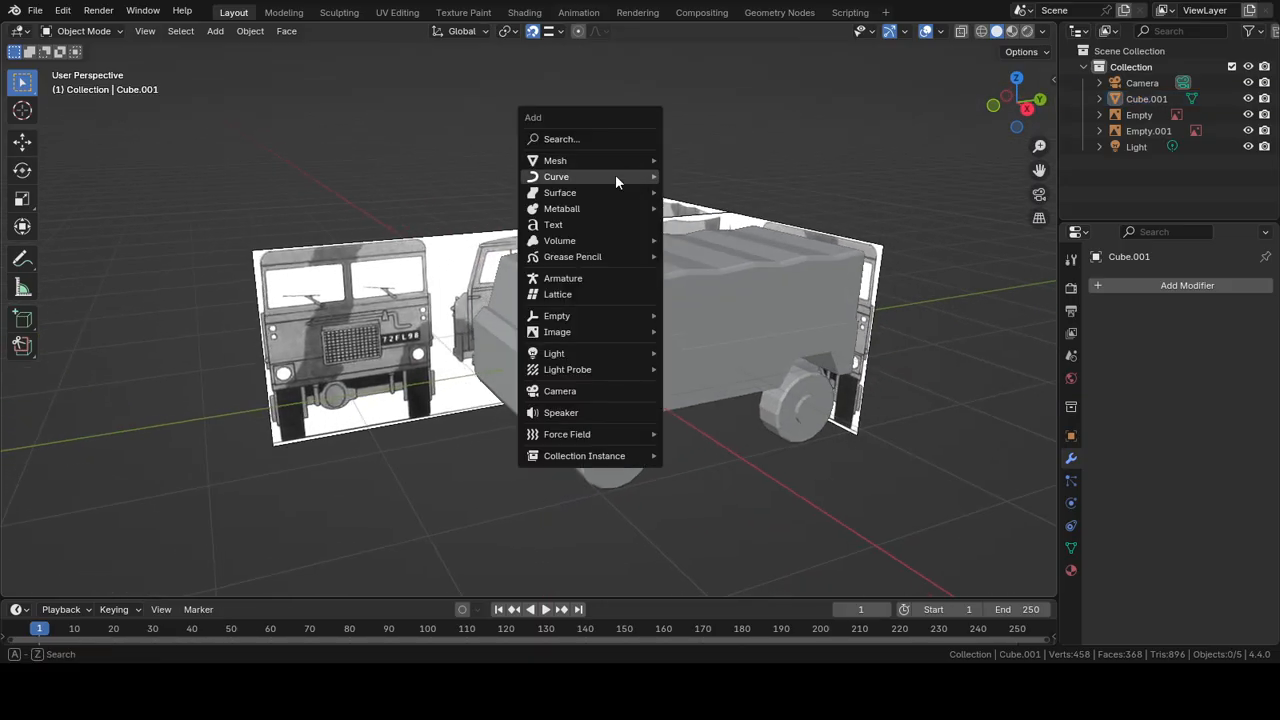
pyautogui.moveTo(591, 176)
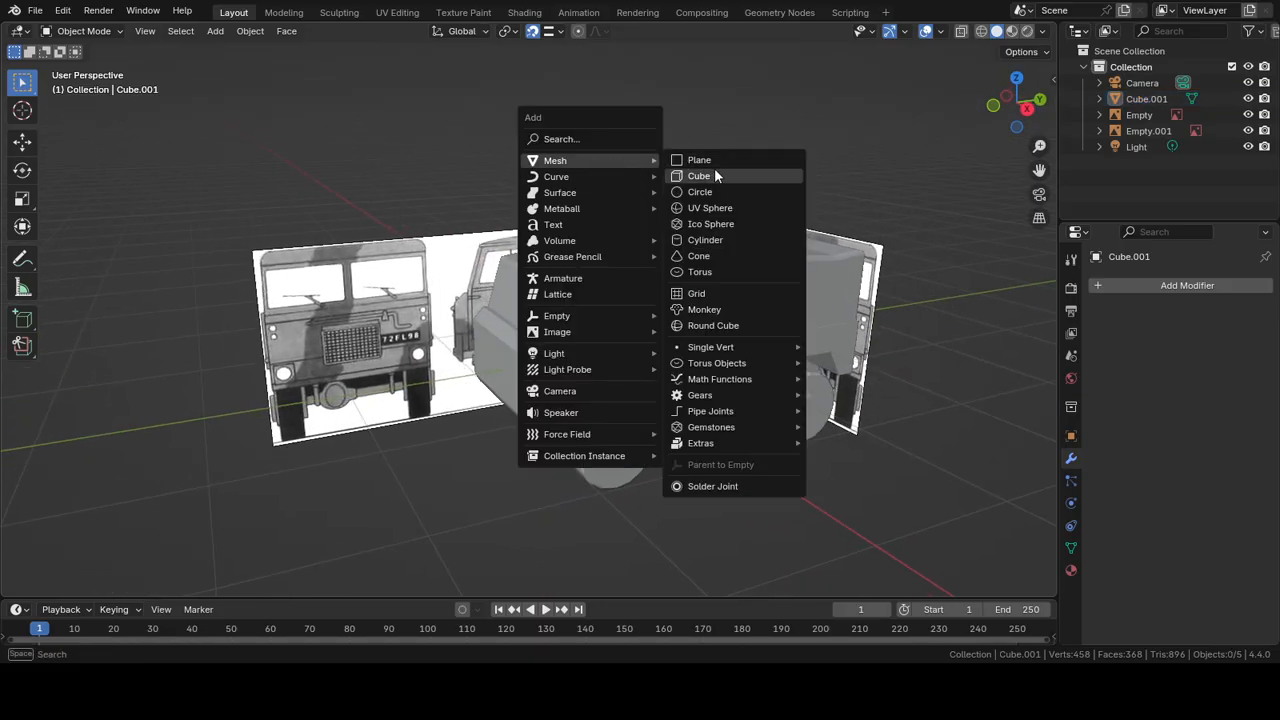
pyautogui.click(714, 170)
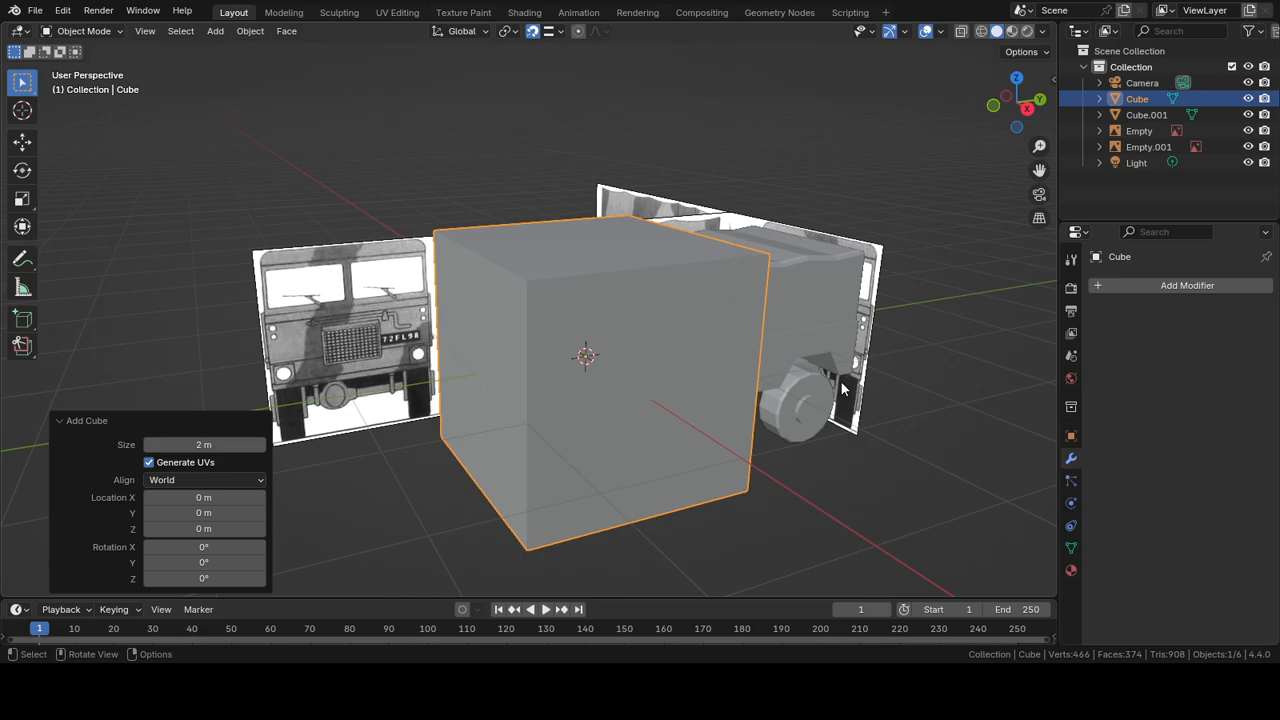
# Step: Scale the new cube's whole mesh uniformly by a factor of about 0.566 and begin repositioning it
pyautogui.press('Tab')
pyautogui.press('s')
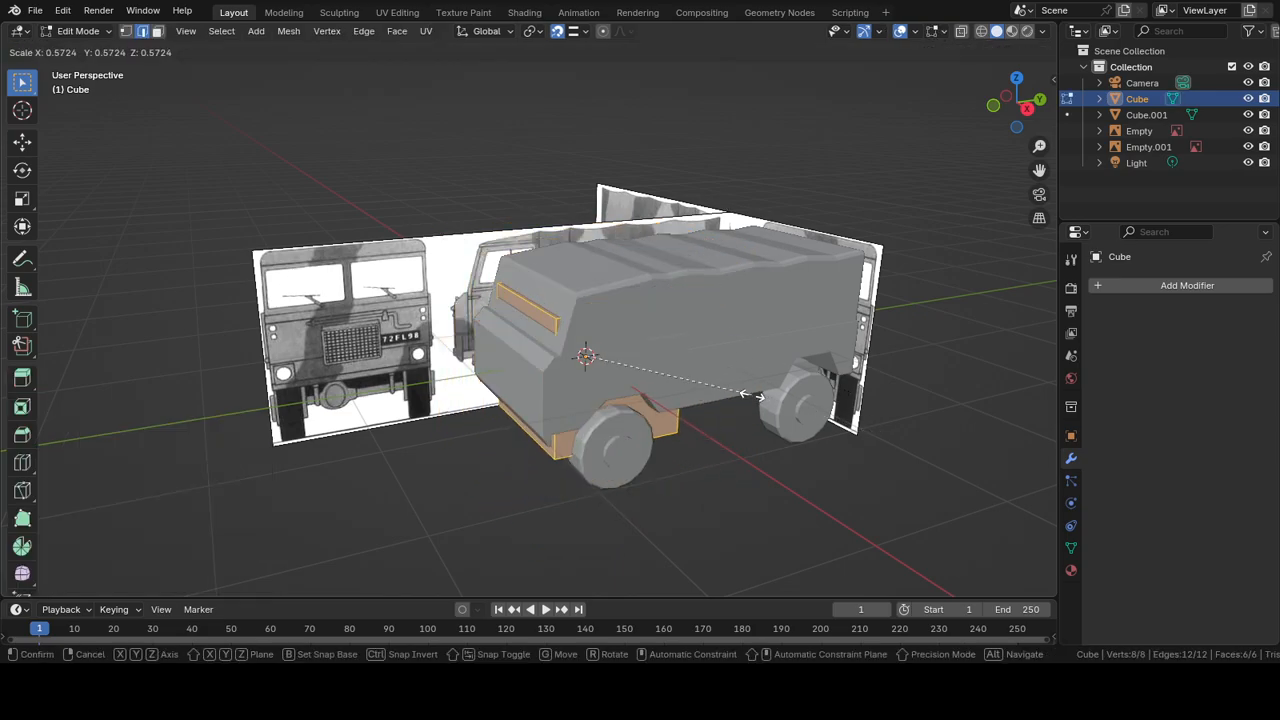
pyautogui.click(748, 393)
pyautogui.press('g')
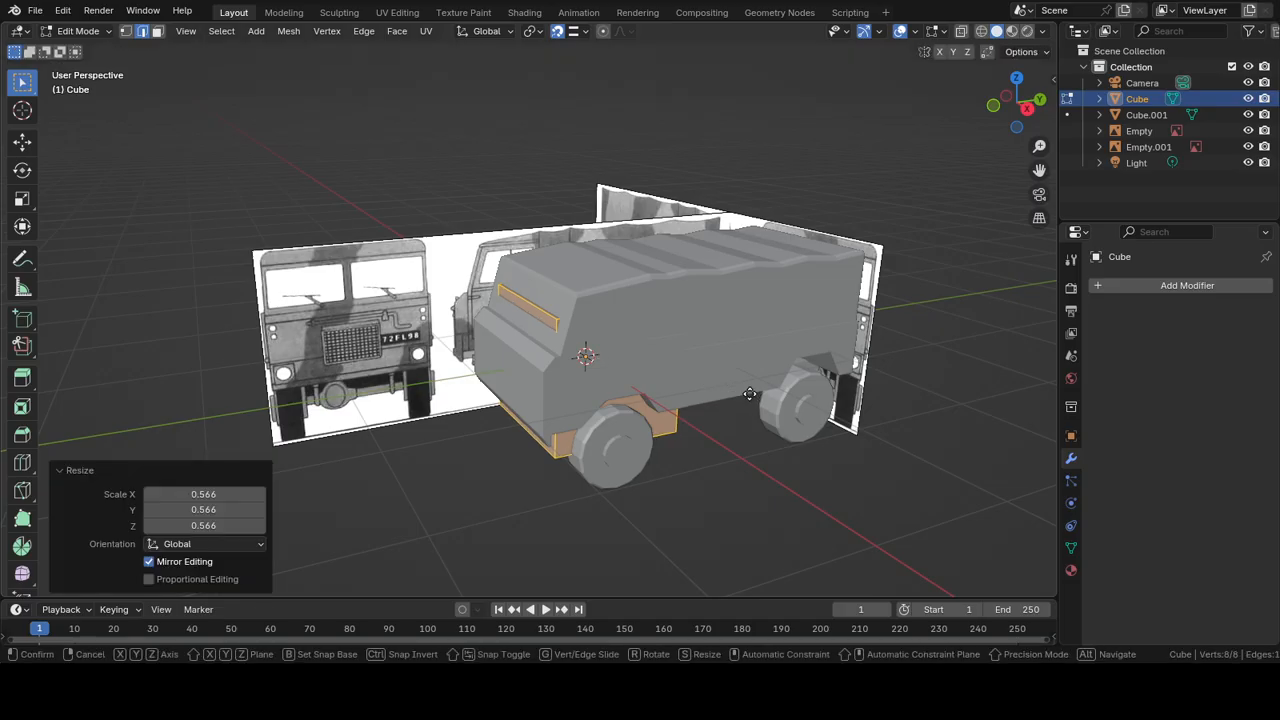
# Step: Move the selected box about 2.4 m along Y to clear the truck and scale it uniformly by about 0.4
pyautogui.press('y')
pyautogui.click(958, 342)
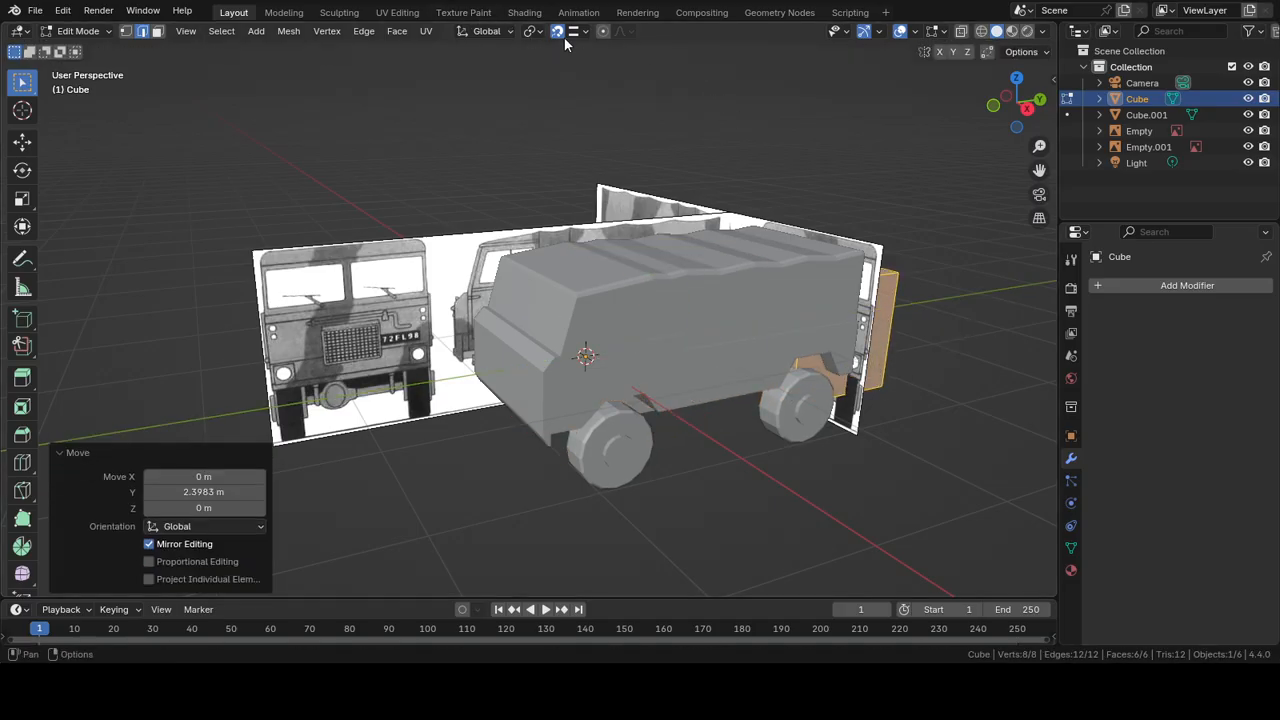
pyautogui.moveTo(886, 194); pyautogui.dragTo(760, 335, button='middle')
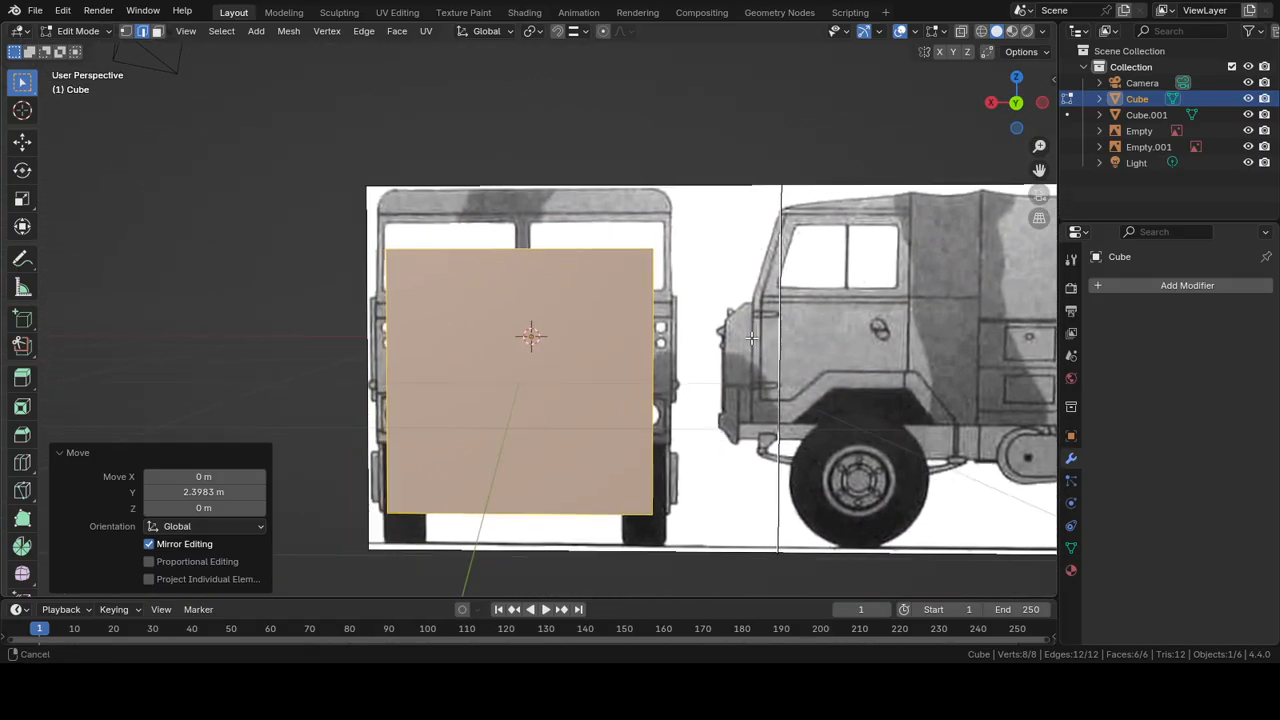
pyautogui.press('s')
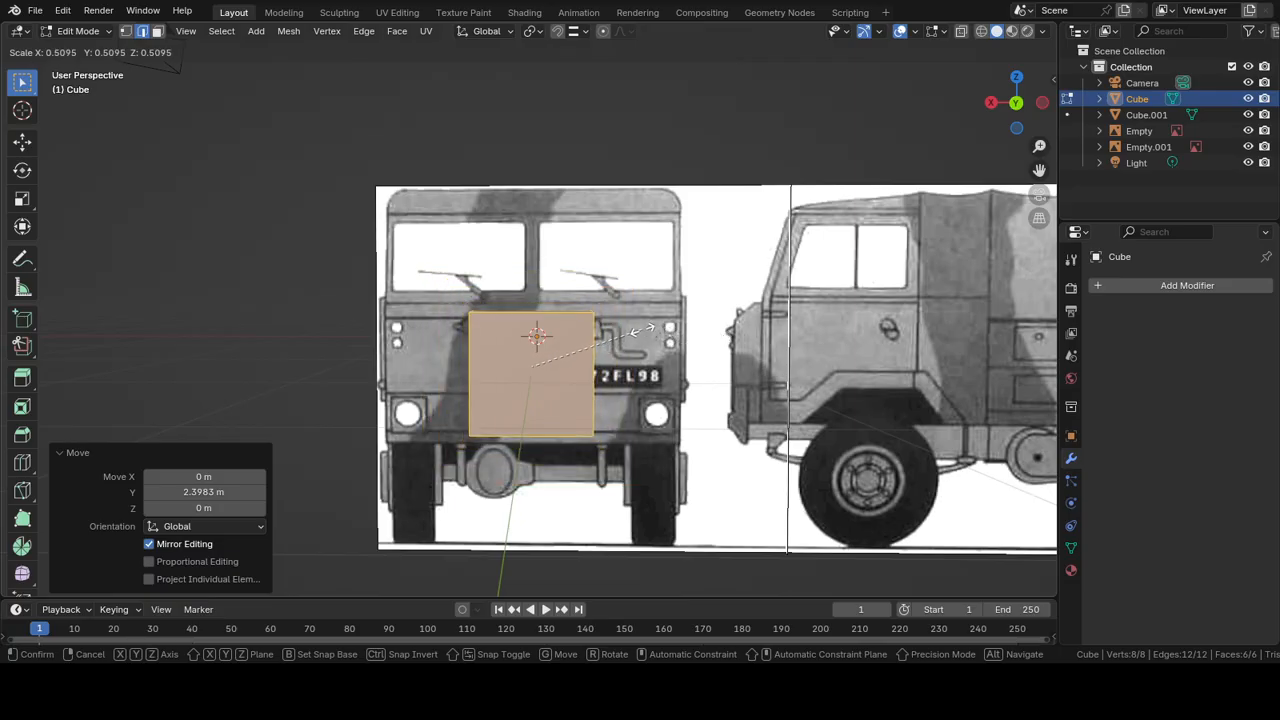
pyautogui.click(612, 330)
# Step: Move the box about 0.25 m in X and 0.52 m in Z onto the front reference's left windscreen pane, using the back orthographic view
pyautogui.press('g')
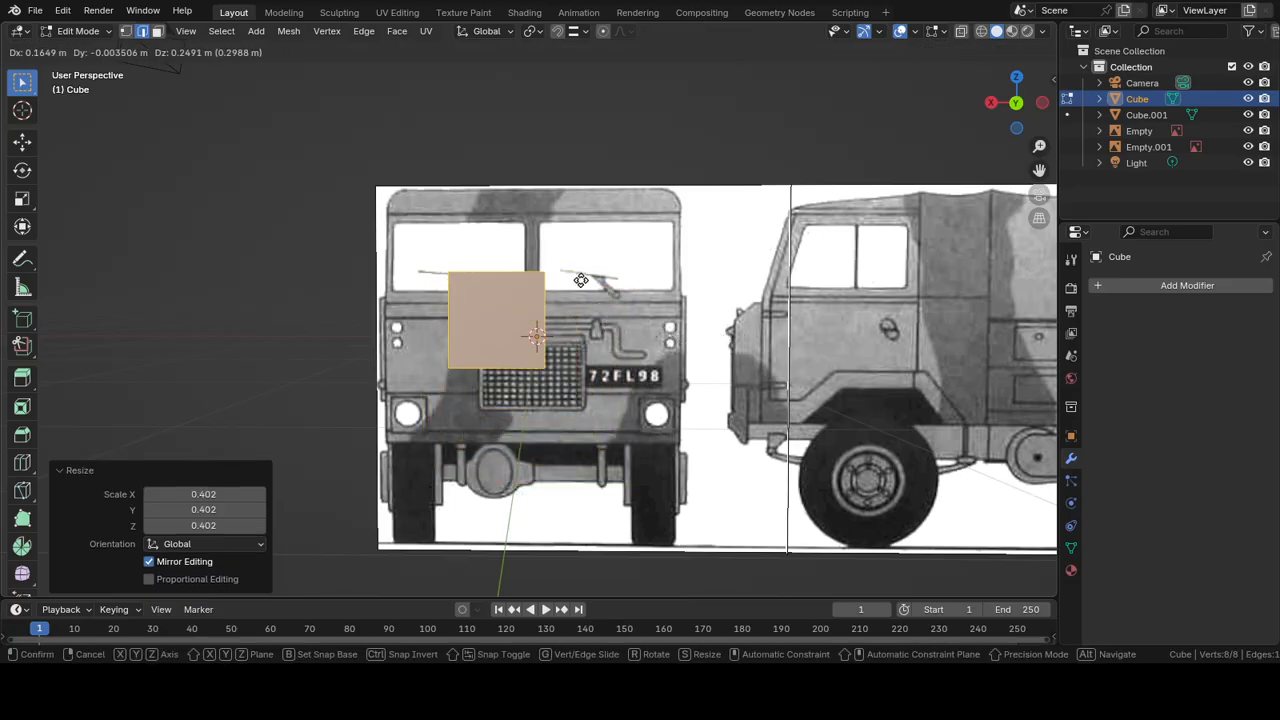
pyautogui.click(563, 228)
pyautogui.press('ctrl+KP_3')
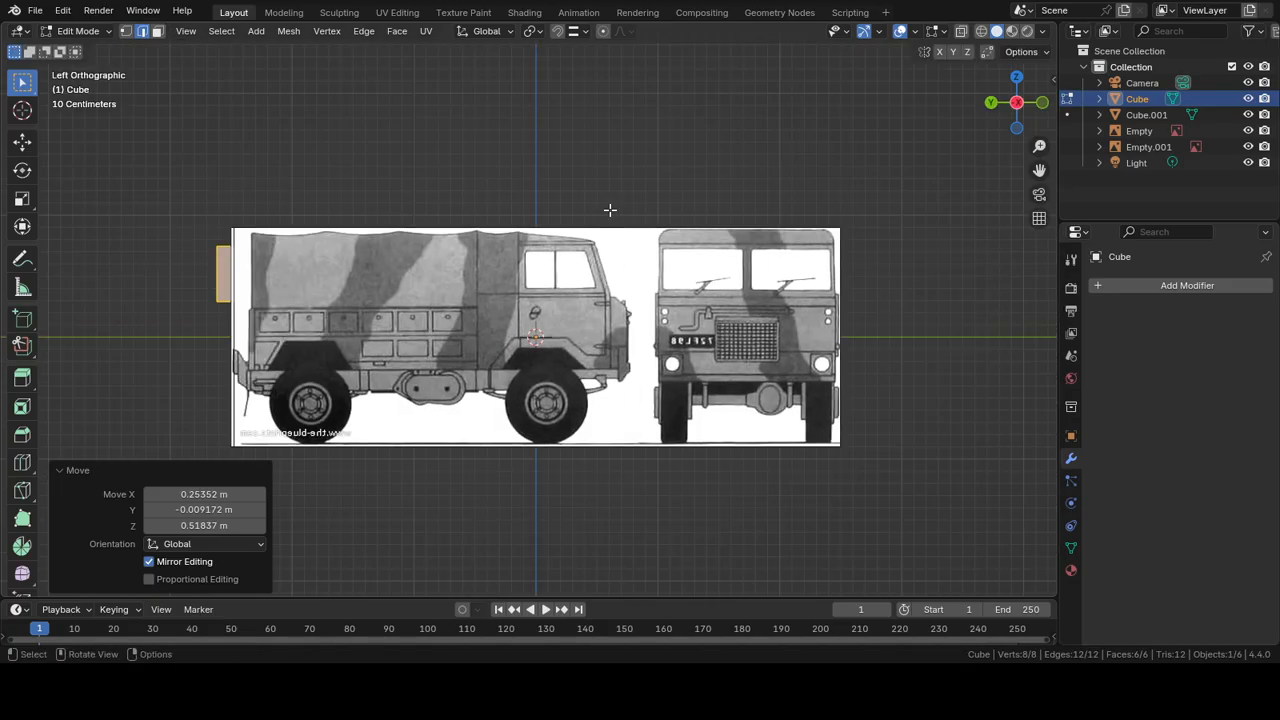
pyautogui.press('ctrl+KP_1')
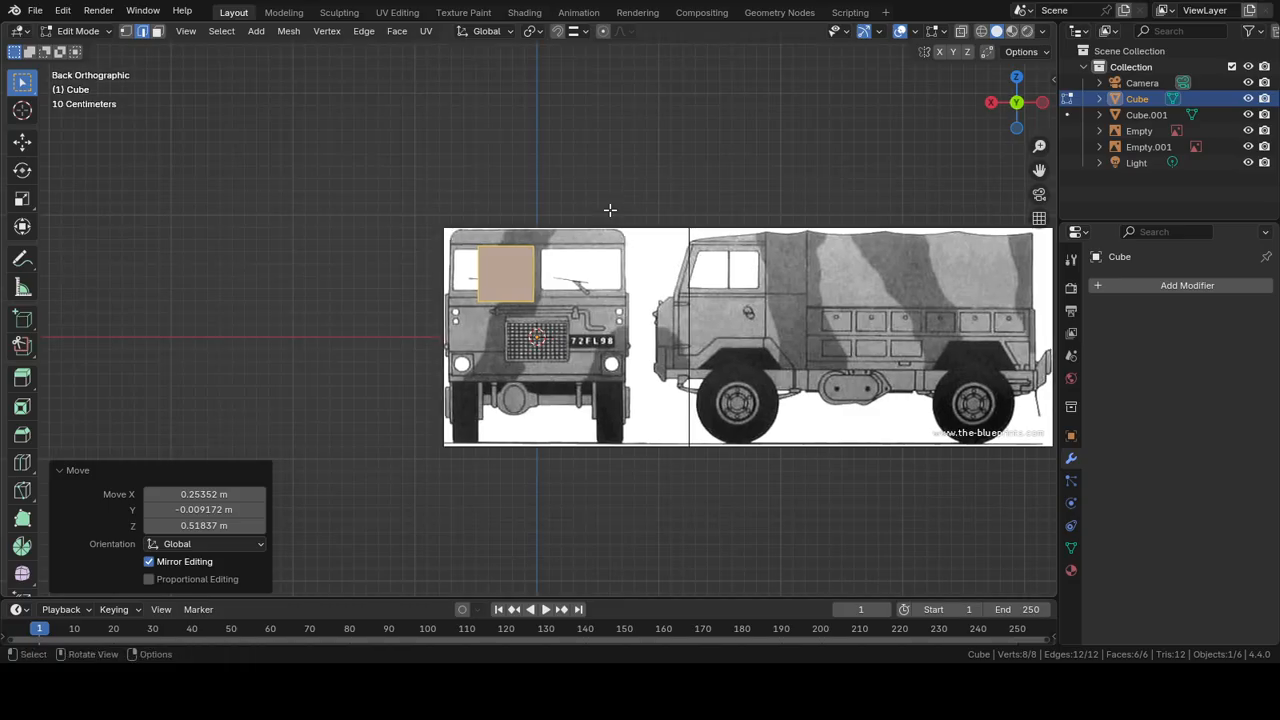
# Step: Fit the box to the windscreen pane's height by scaling it 0.809, raising it about 0.033 m in Z and scaling it 0.919
pyautogui.scroll(8, 610, 210)
pyautogui.scroll(-1, 647, 205)
pyautogui.keyDown('shift'); pyautogui.moveTo(671, 198); pyautogui.dragTo(748, 283, button='middle'); pyautogui.keyUp('shift')
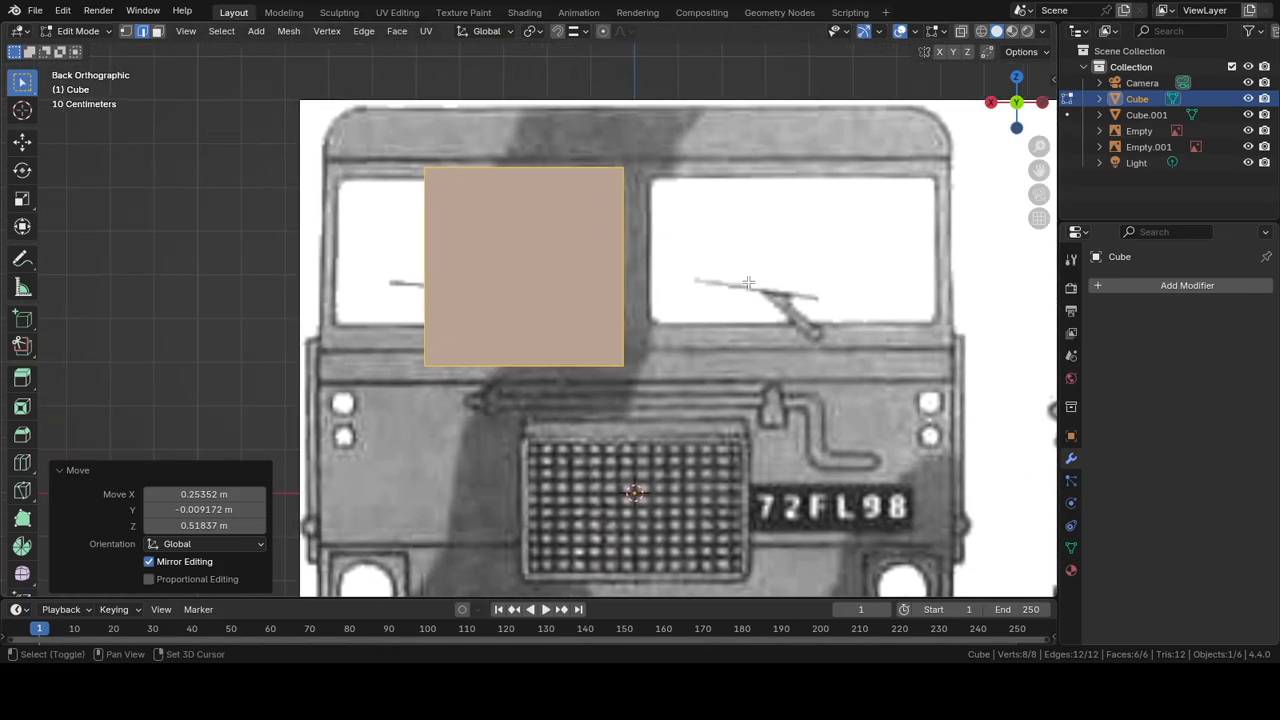
pyautogui.press('s')
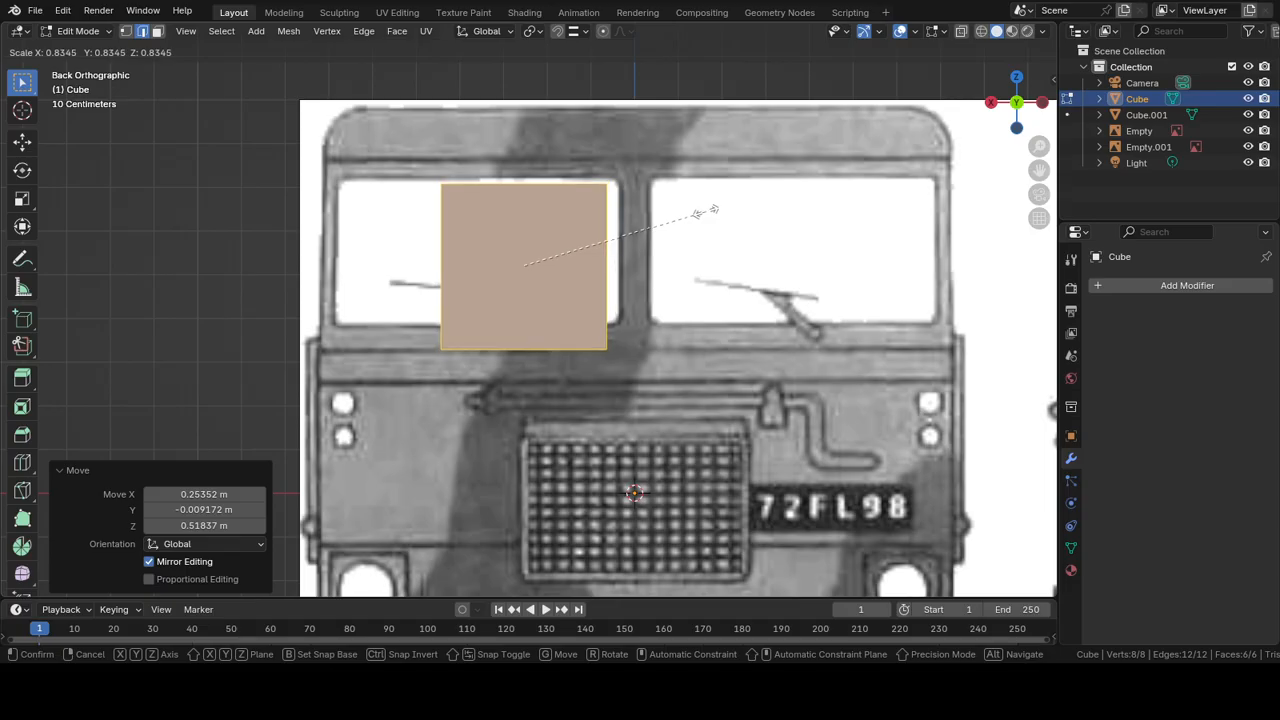
pyautogui.click(700, 212)
pyautogui.press('g')
pyautogui.press('x')
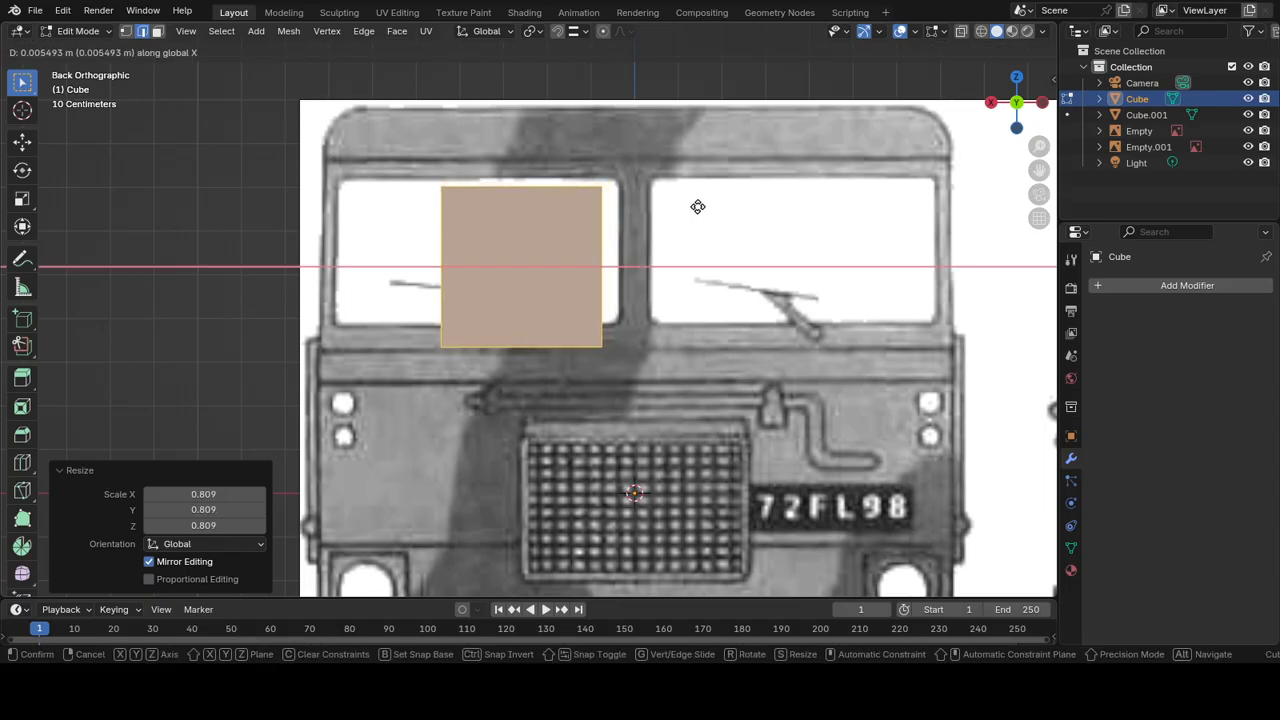
pyautogui.press('z')
pyautogui.click(707, 198)
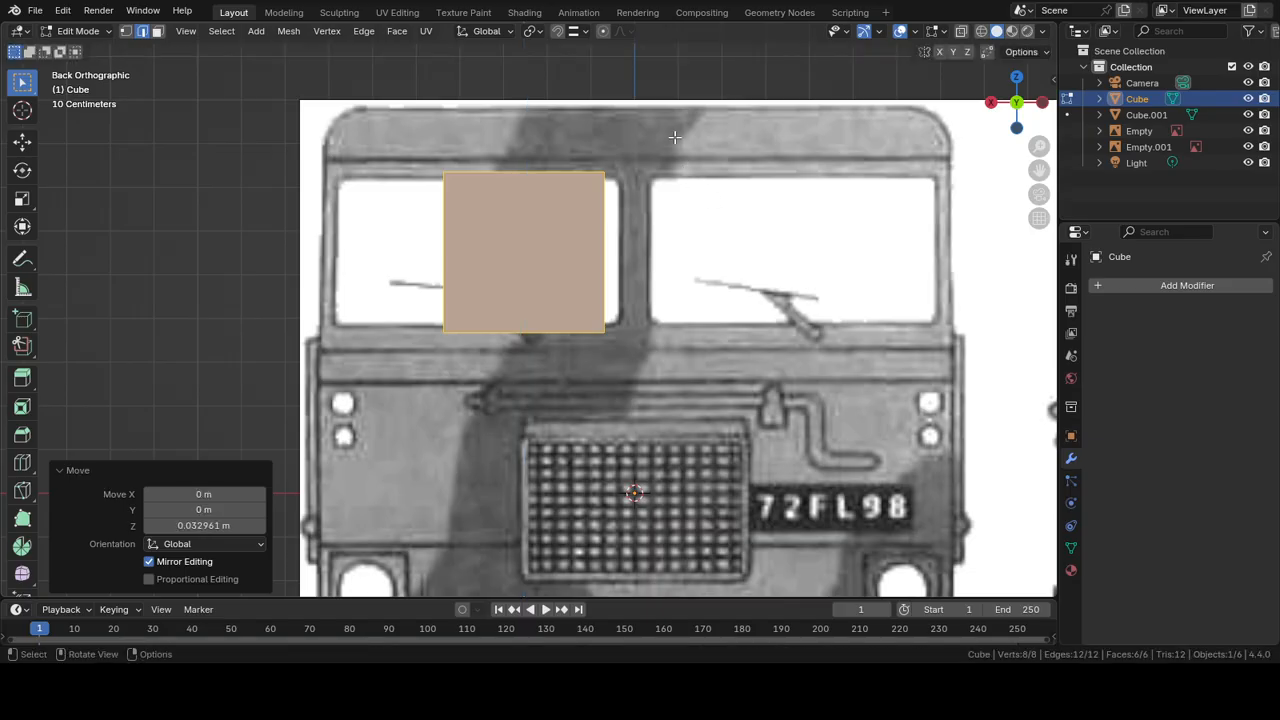
pyautogui.press('s')
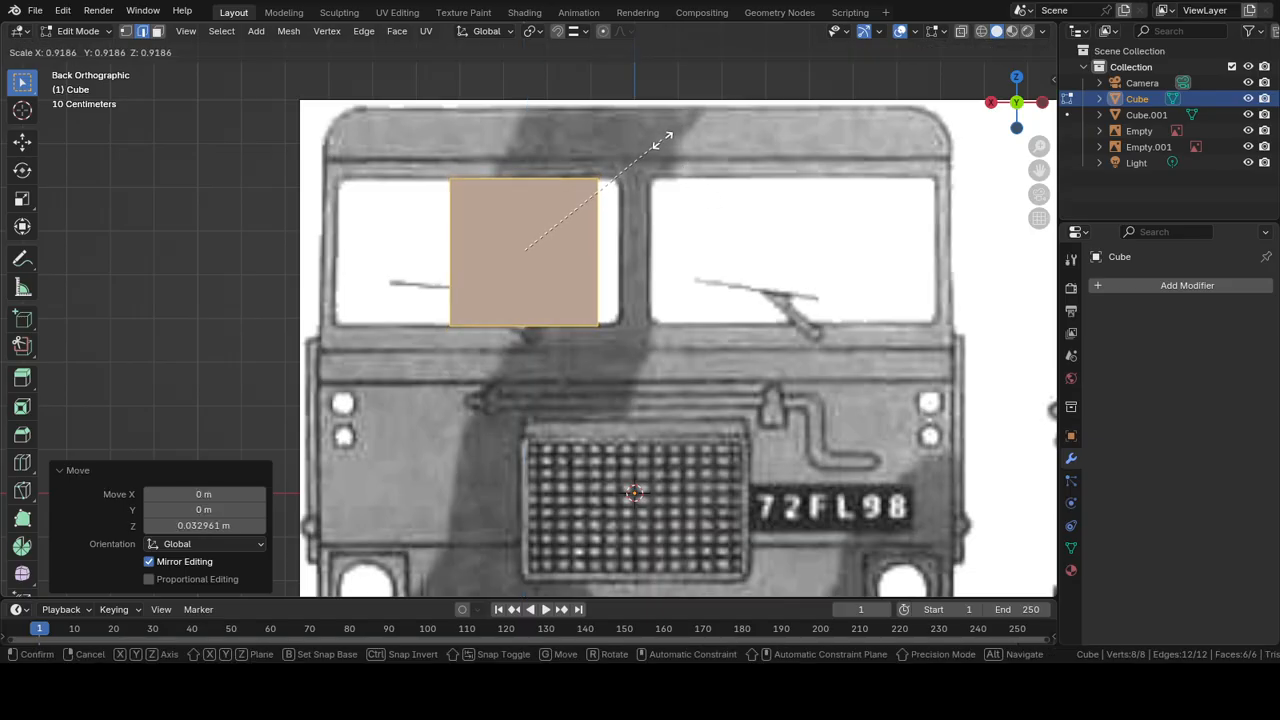
pyautogui.click(659, 140)
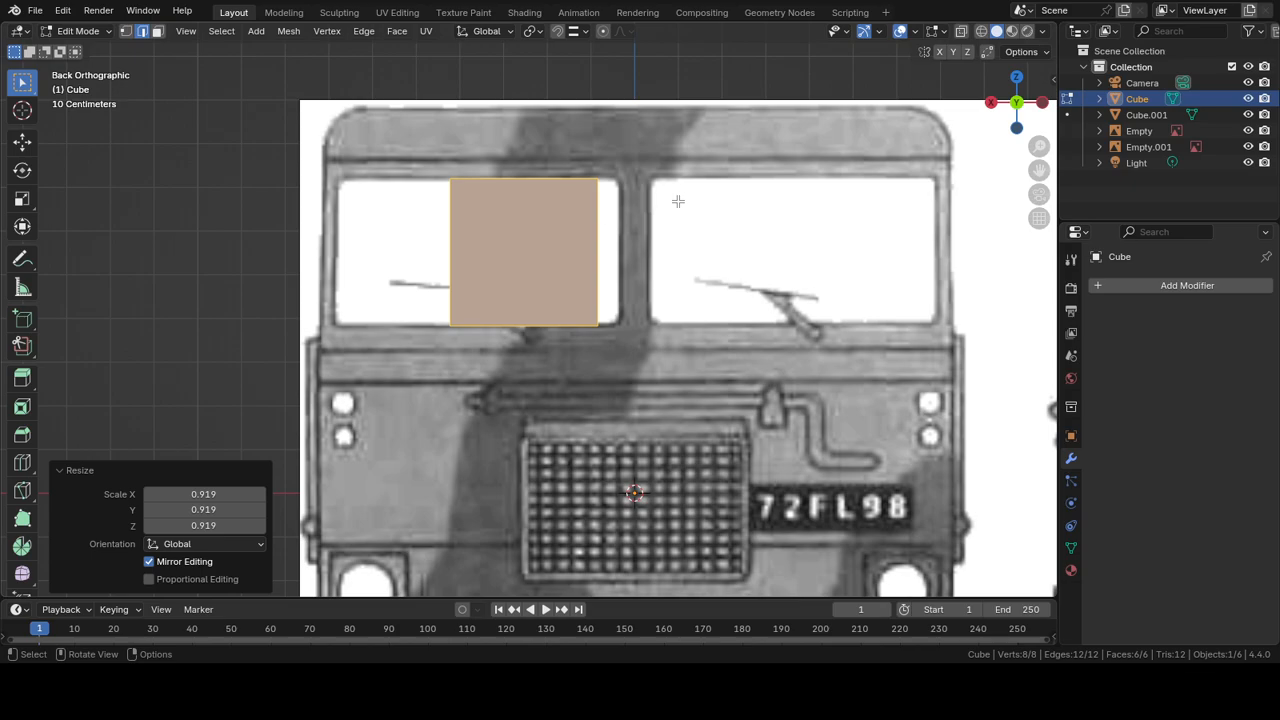
# Step: Fit the box to the pane's width by scaling it 1.631 and 1.187 along X and shifting it about 0.104 m in X
pyautogui.press('s')
pyautogui.press('y')
pyautogui.press('x')
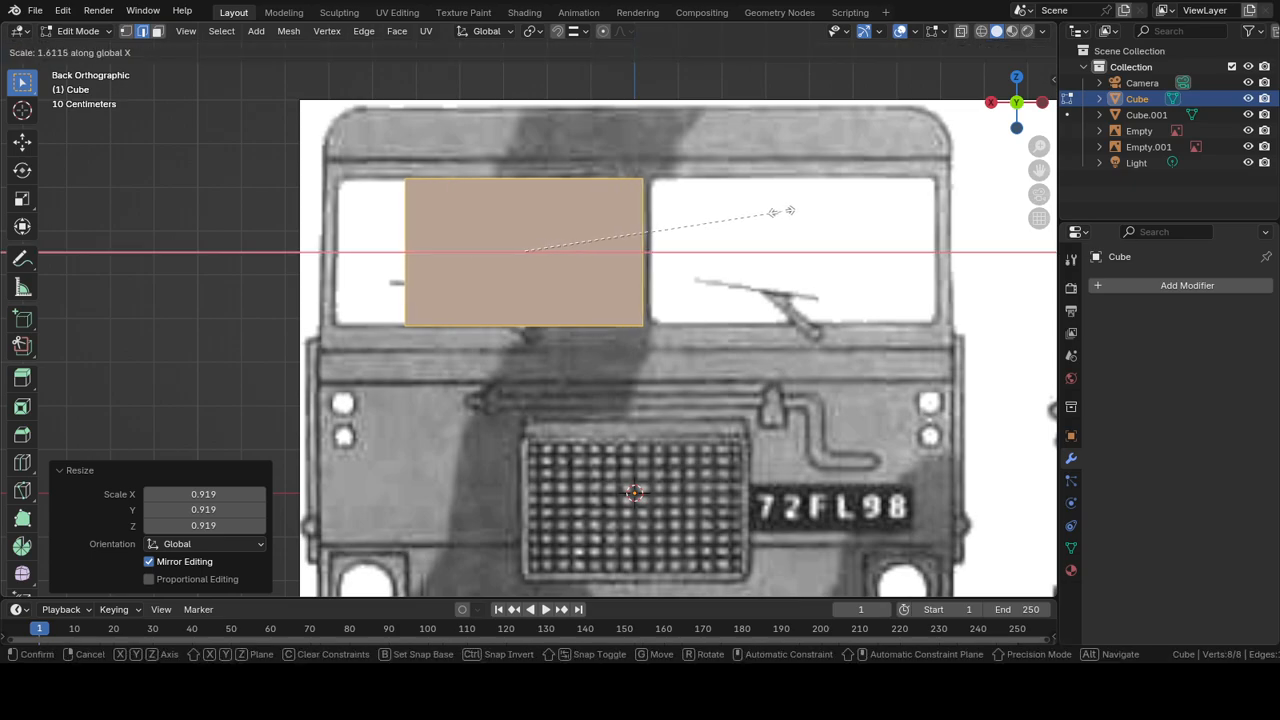
pyautogui.click(789, 211)
pyautogui.press('g')
pyautogui.press('x')
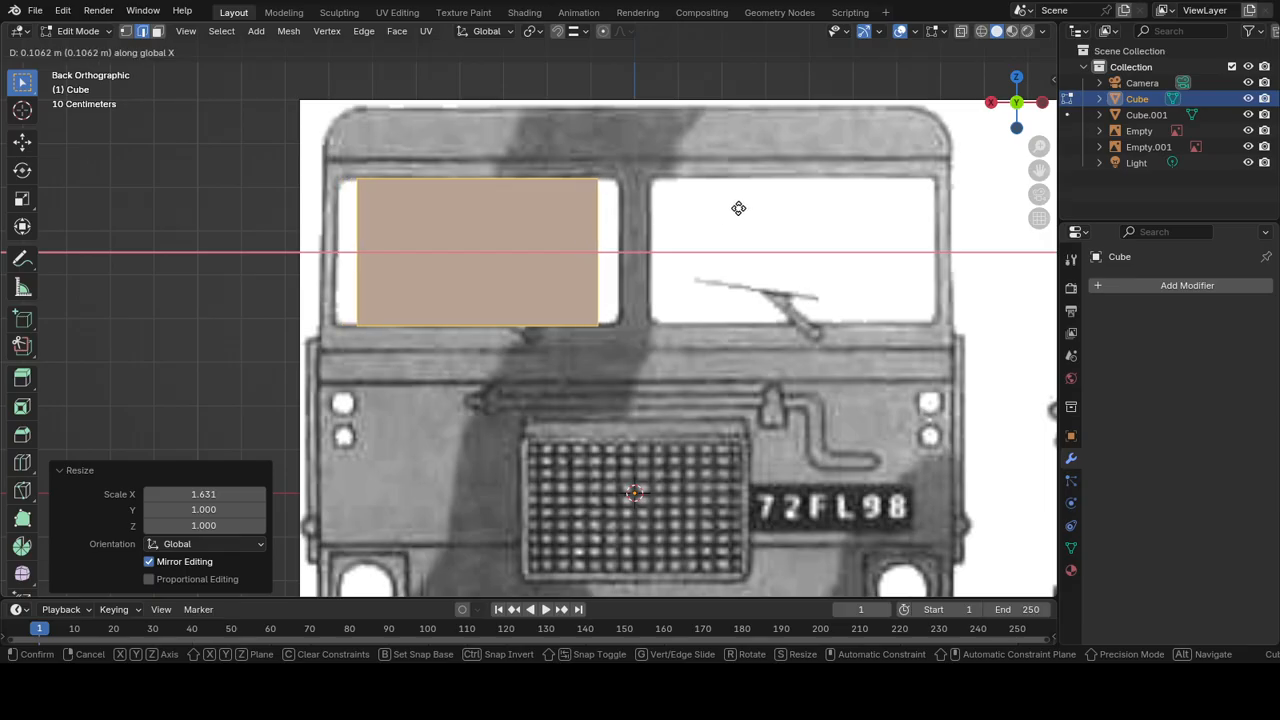
pyautogui.click(739, 208)
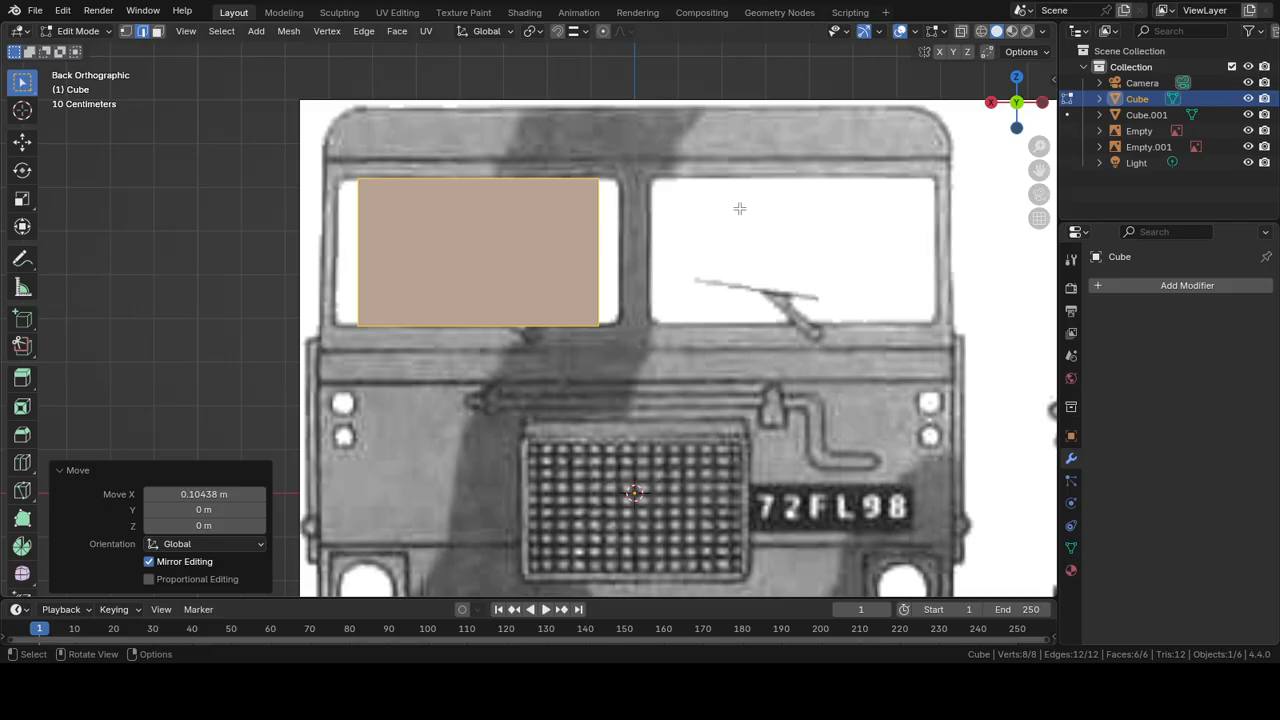
pyautogui.press('s')
pyautogui.press('x')
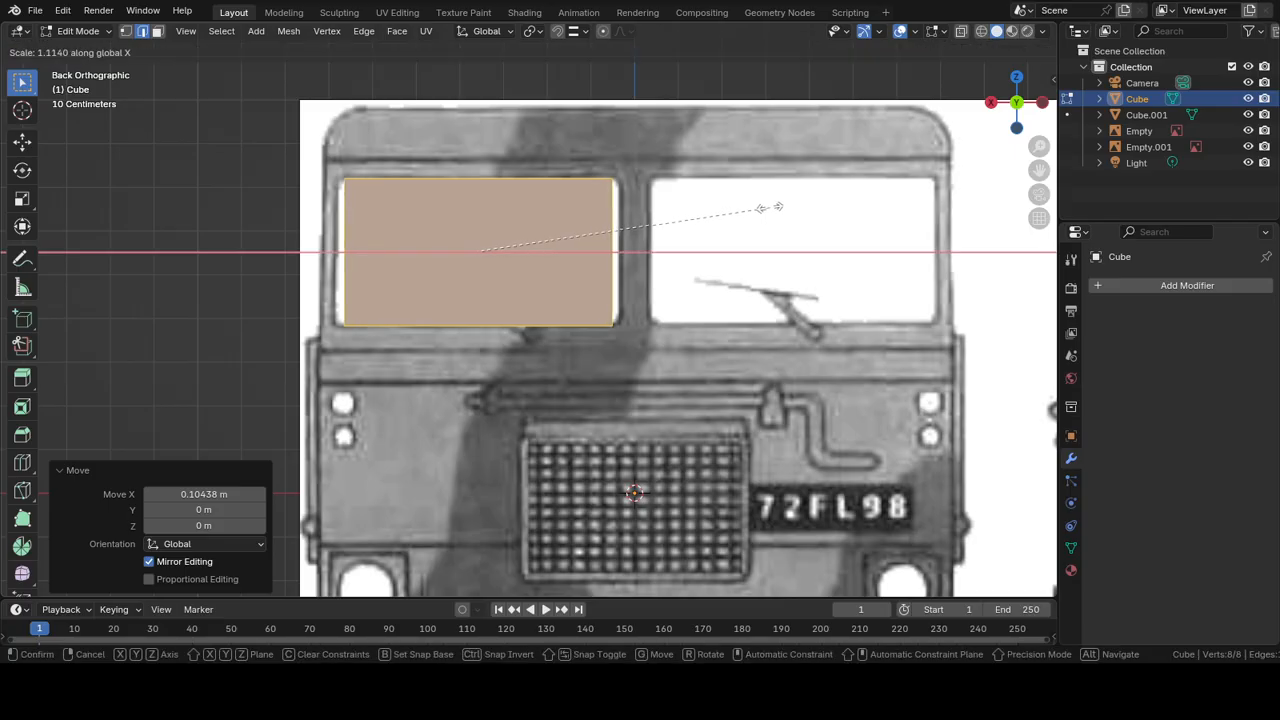
pyautogui.click(789, 206)
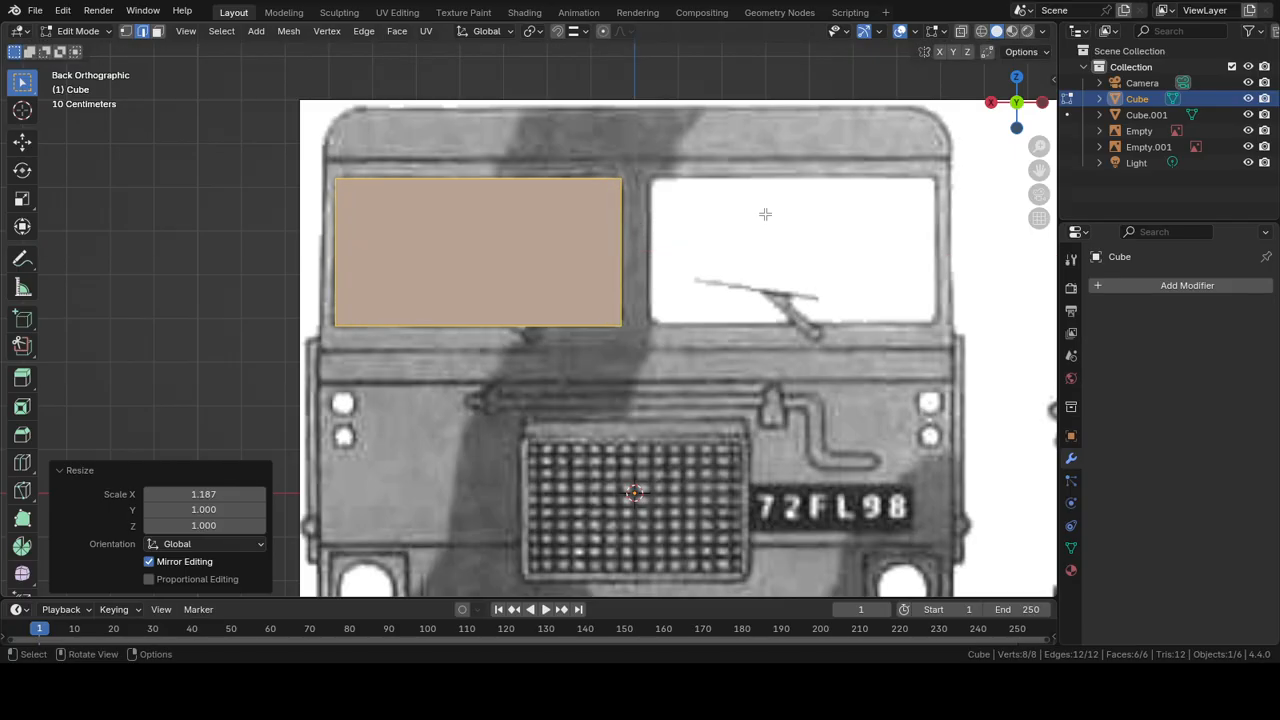
# Step: Duplicate the window box and move the copy about -0.72 m along X onto the reference's right windscreen pane
pyautogui.hotkey('shift', 'd')
pyautogui.press('y')
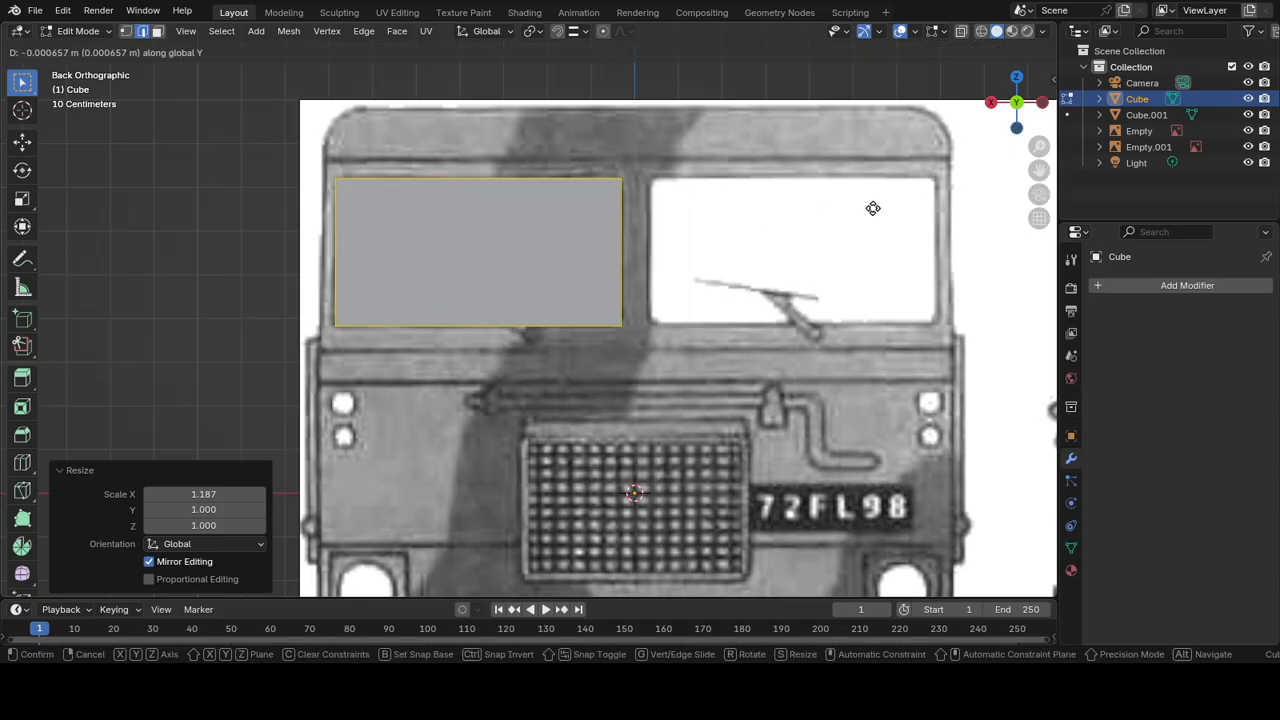
pyautogui.press('x')
pyautogui.click(980, 207)
pyautogui.press('g')
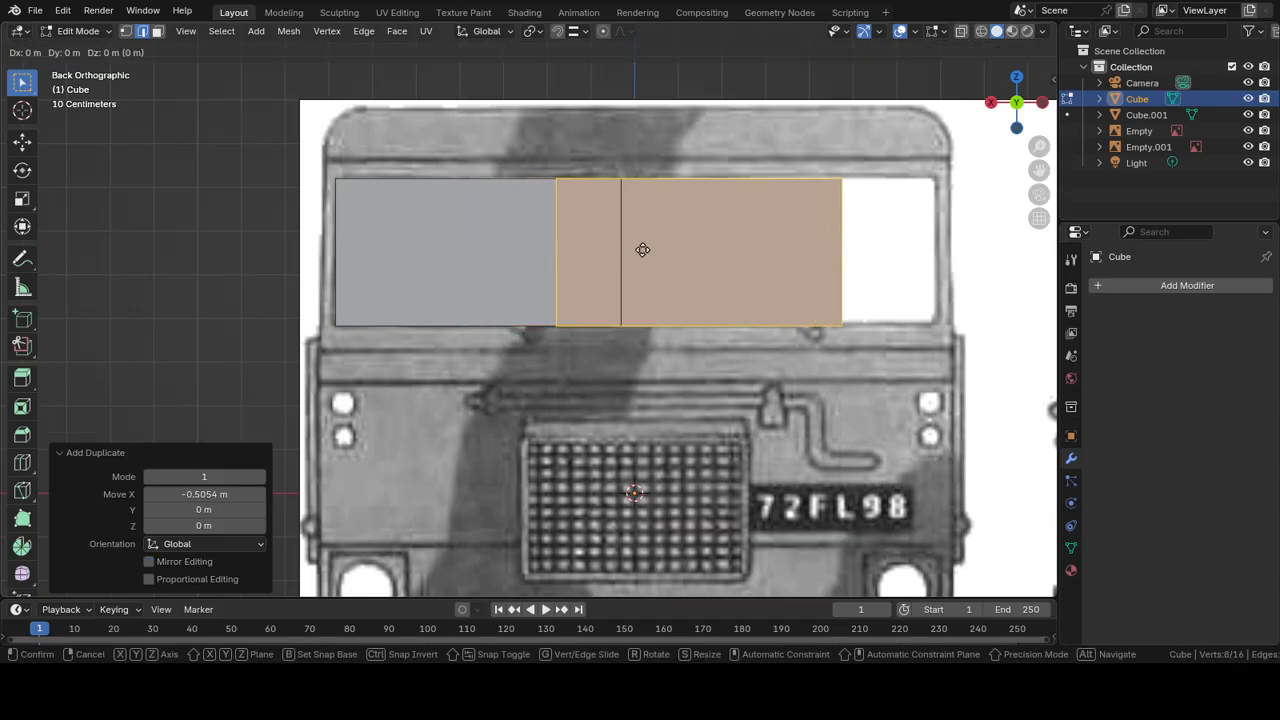
pyautogui.press('z')
pyautogui.press('x')
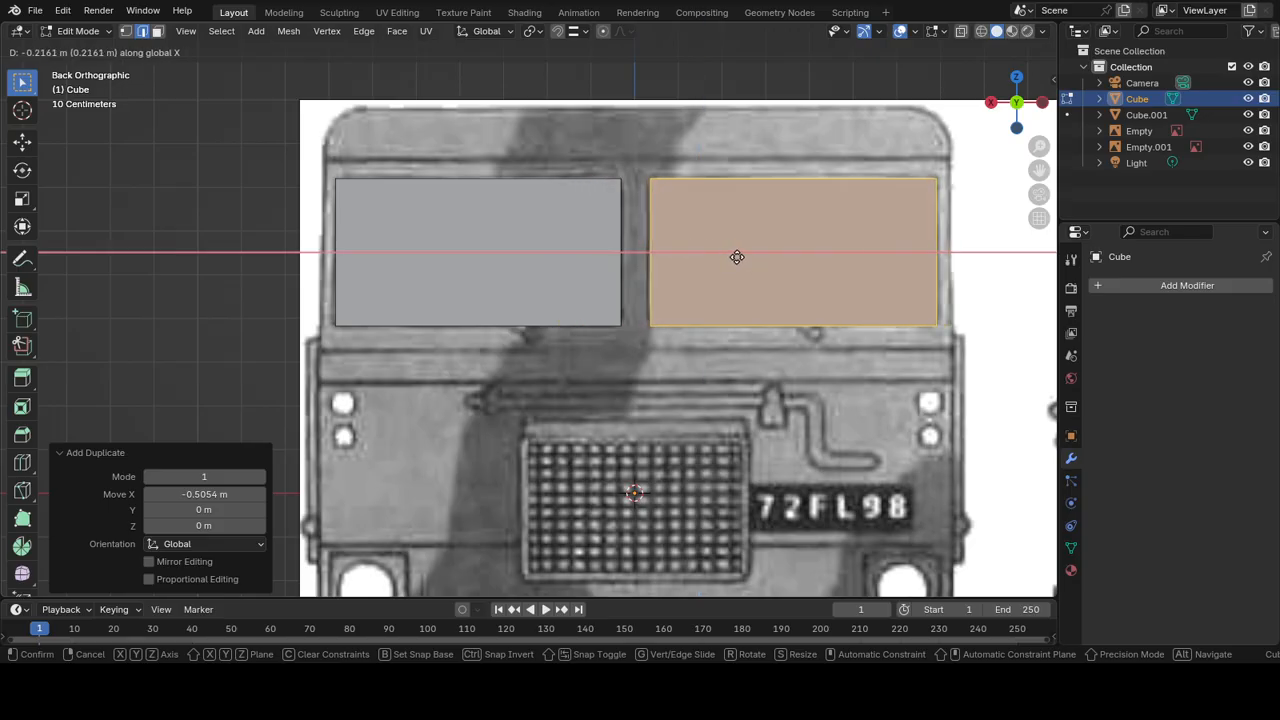
pyautogui.click(731, 257)
# Step: Move the whole window object in Object Mode about -2.87 m along Y into the front of the truck's cab
pyautogui.press('a')
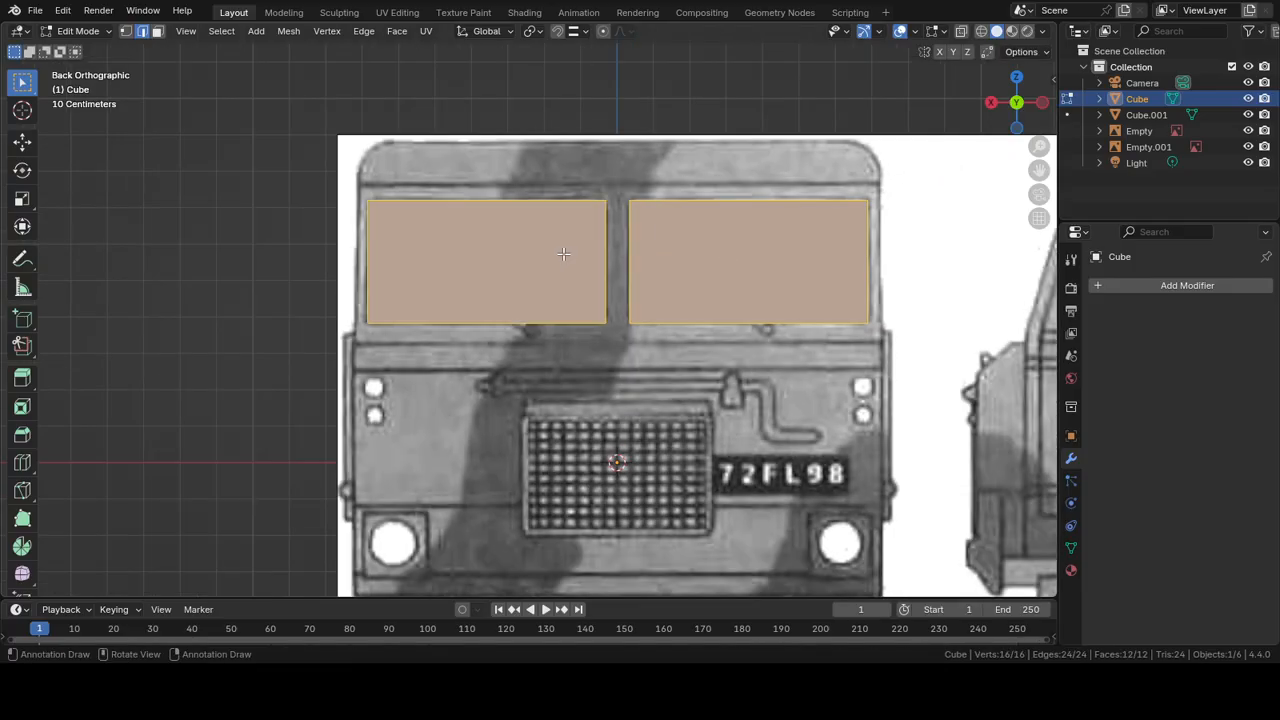
pyautogui.moveTo(572, 256); pyautogui.dragTo(910, 264, button='middle')
pyautogui.press('Tab')
pyautogui.press('g')
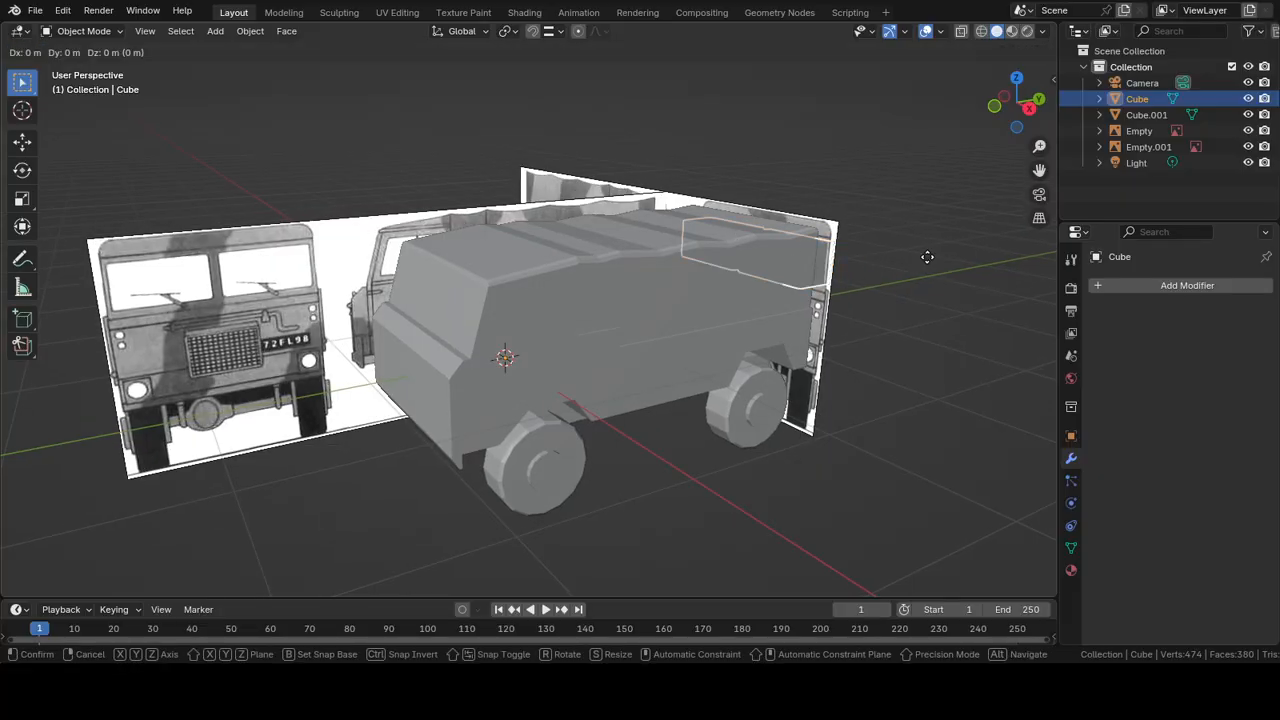
pyautogui.press('y')
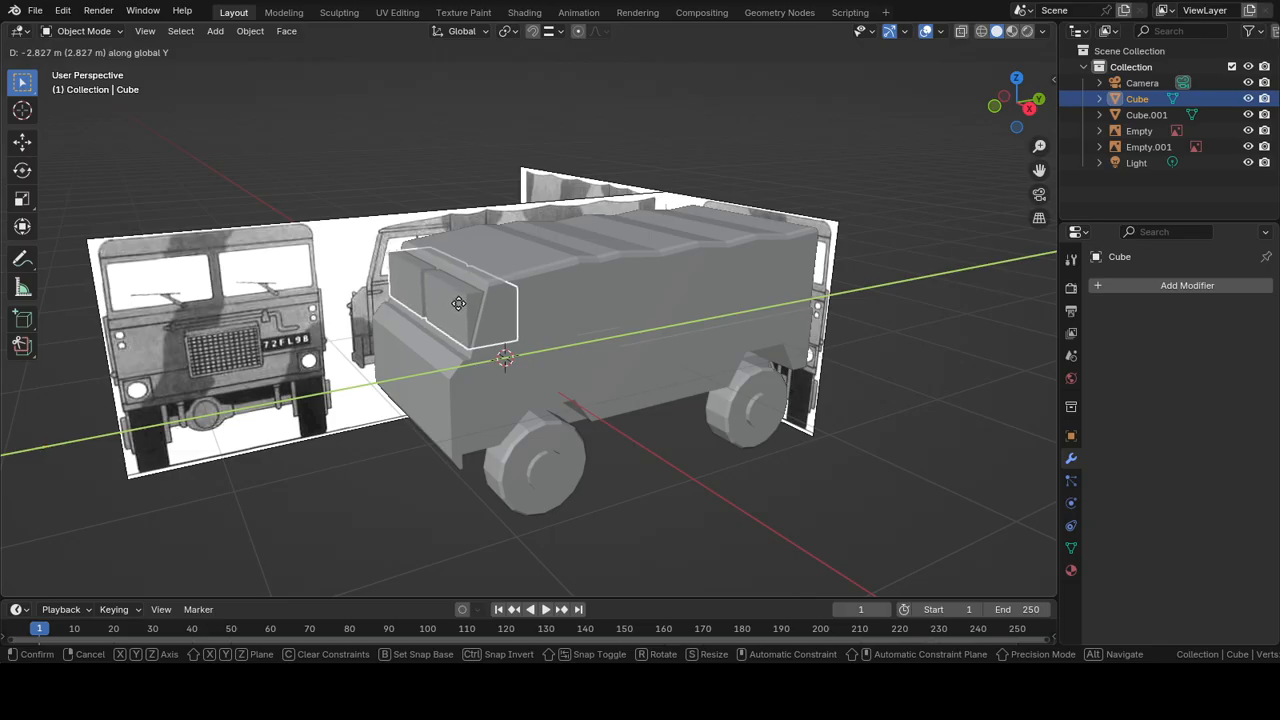
pyautogui.click(452, 304)
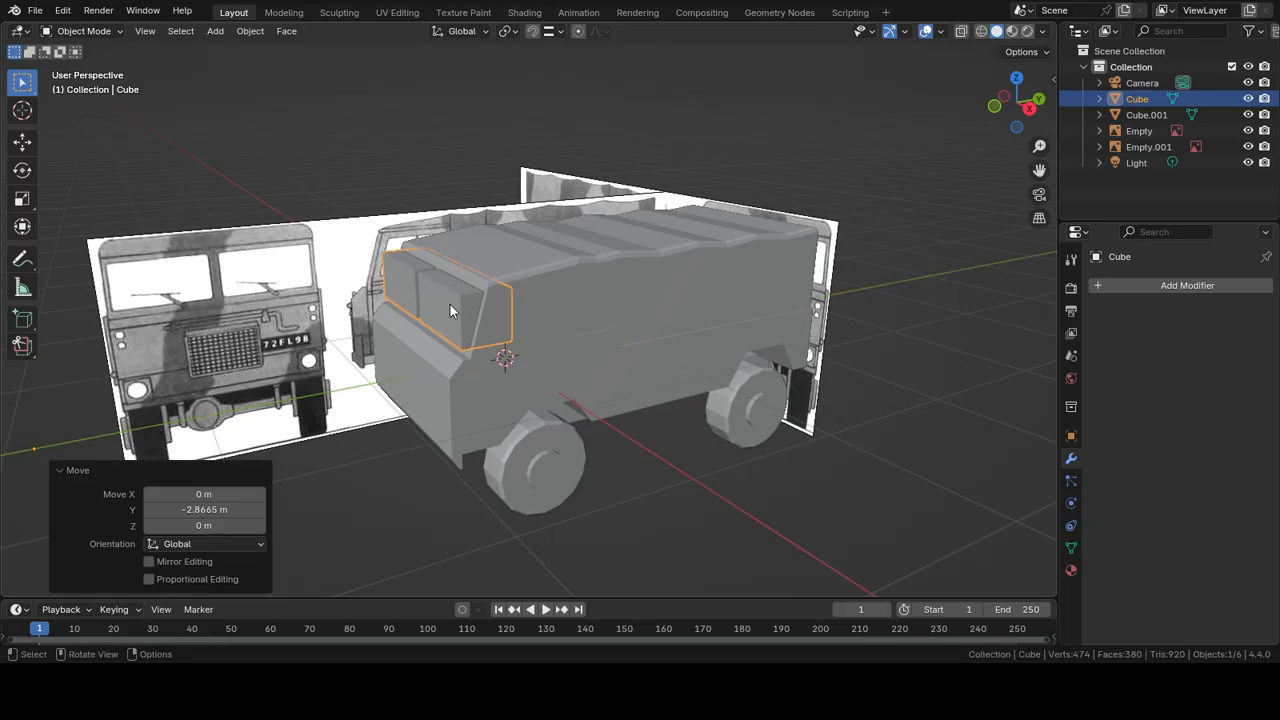
# Step: Select the four upper front-to-back corner edges of the two windscreen boxes in Edit Mode
pyautogui.moveTo(450, 304); pyautogui.dragTo(704, 317, button='middle')
pyautogui.scroll(4, 676, 318)
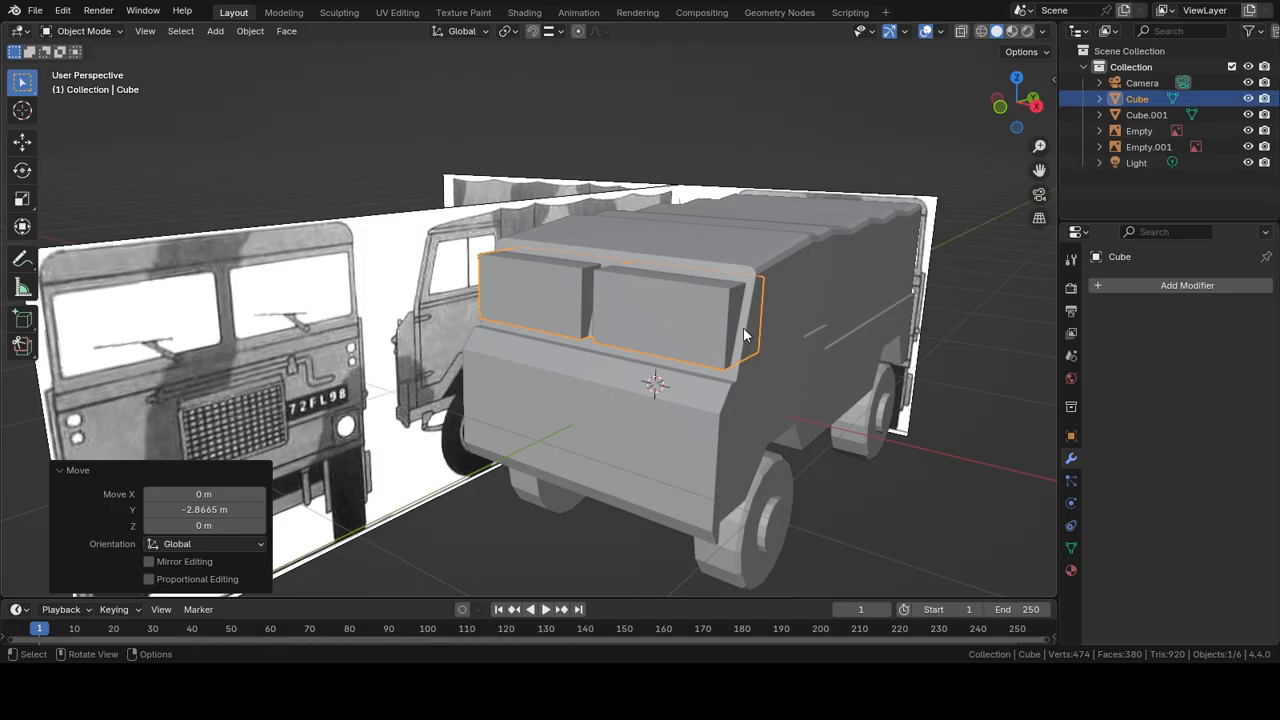
pyautogui.moveTo(688, 310); pyautogui.dragTo(775, 312, button='middle')
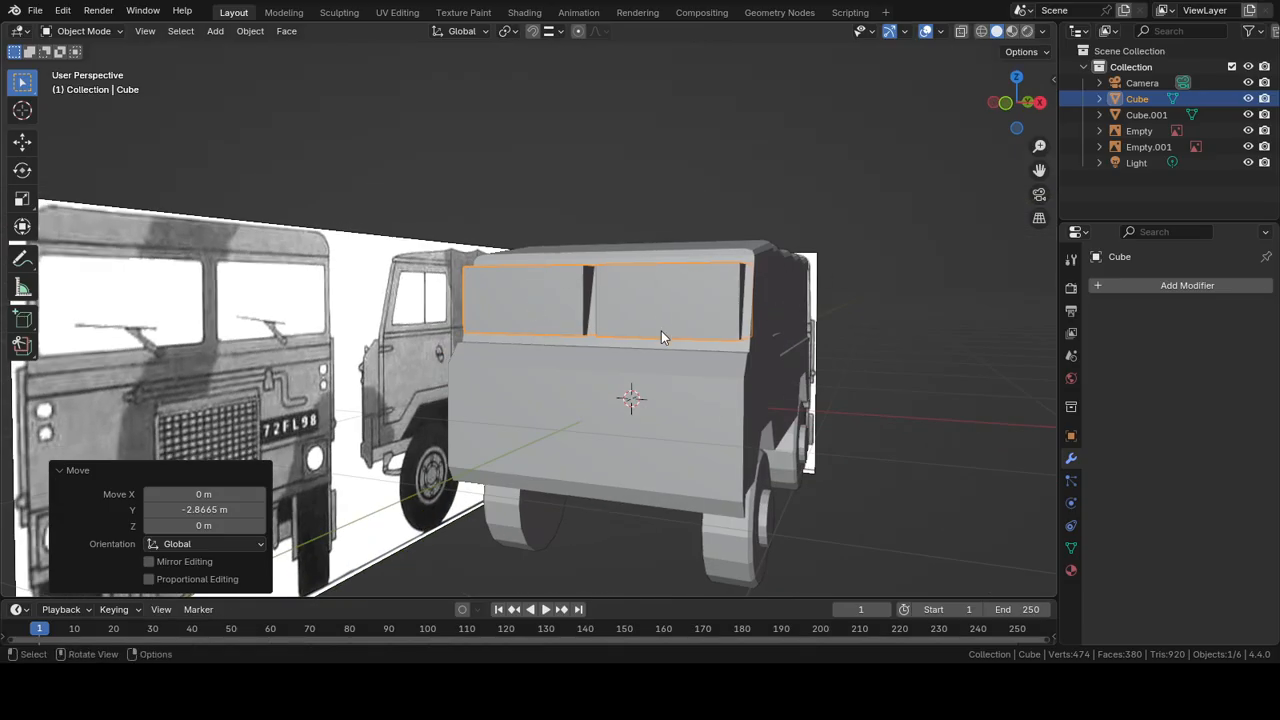
pyautogui.moveTo(661, 330)
pyautogui.mouseDown(button='middle')
pyautogui.moveTo(647, 335)
pyautogui.moveTo(654, 345)
pyautogui.mouseUp(button='middle')
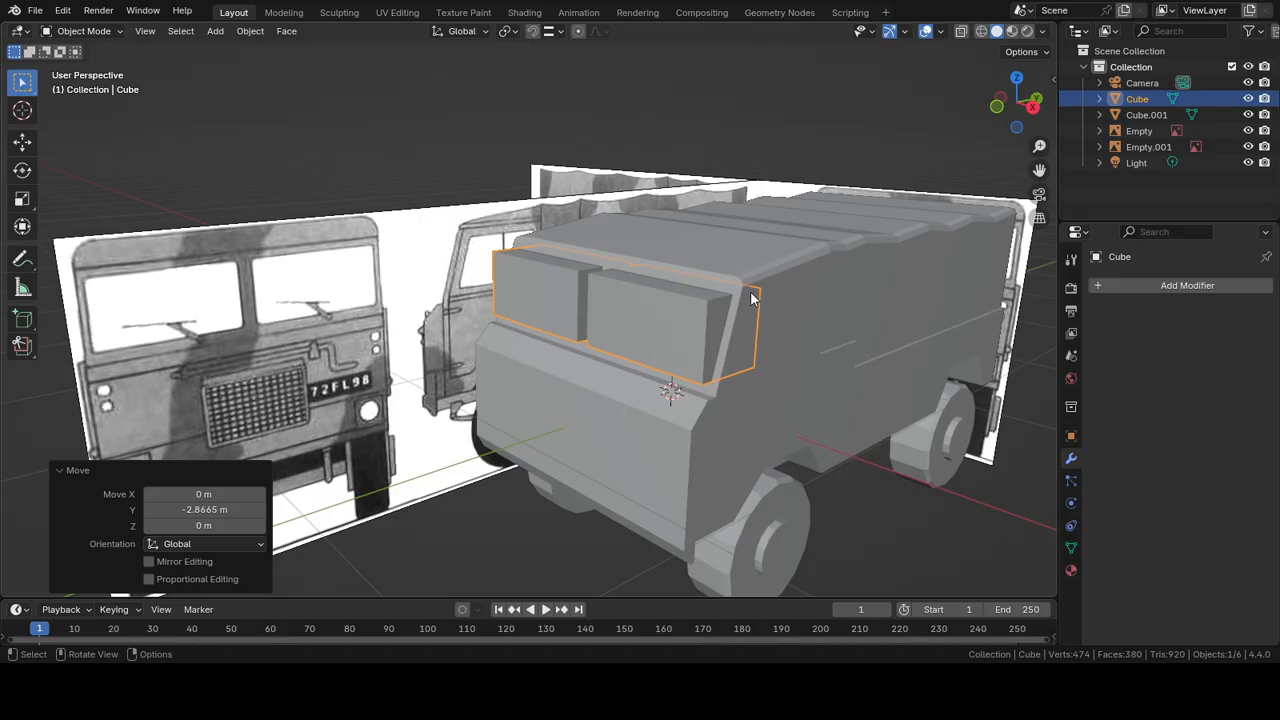
pyautogui.press('Tab')
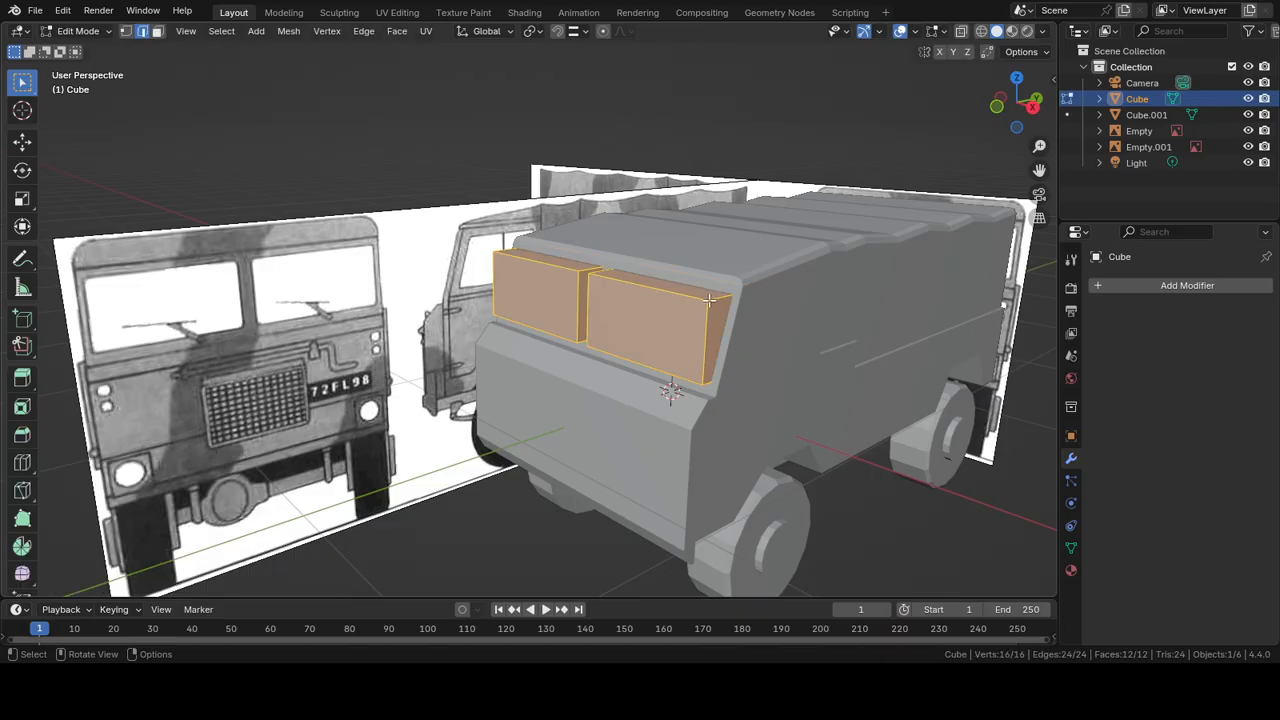
pyautogui.click(720, 298)
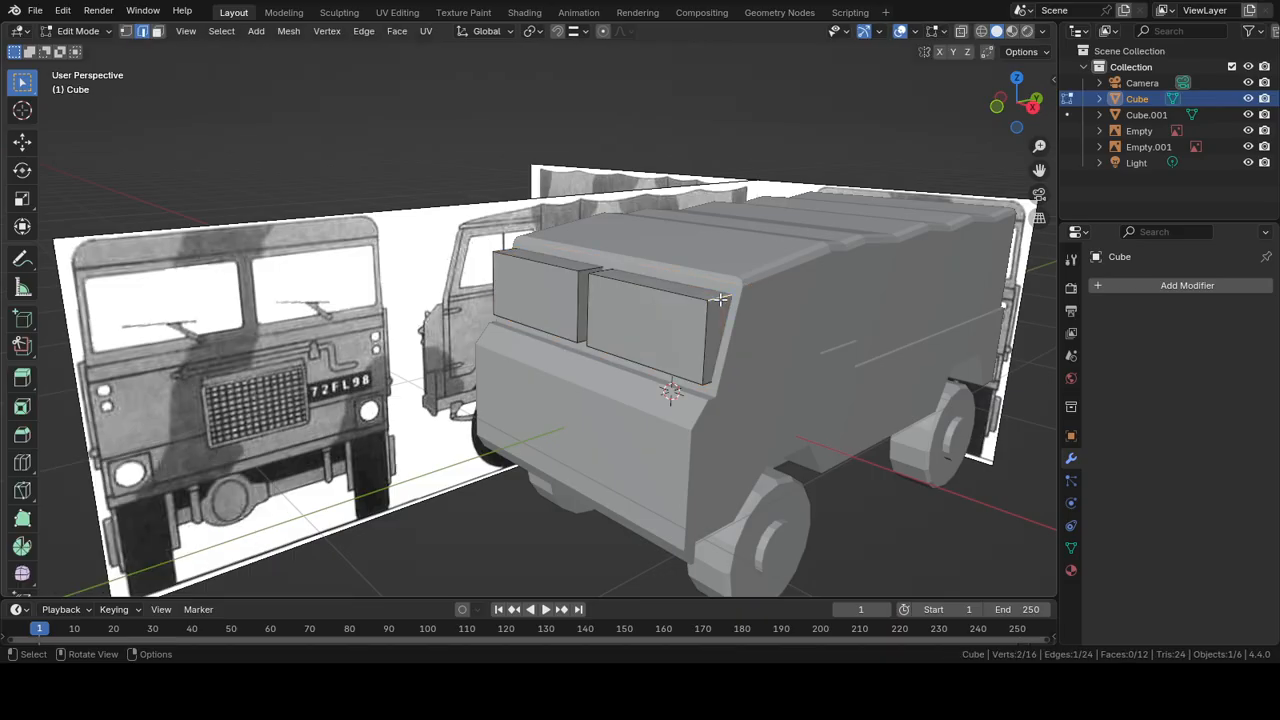
pyautogui.keyDown('shift'); pyautogui.click(606, 270); pyautogui.keyUp('shift')
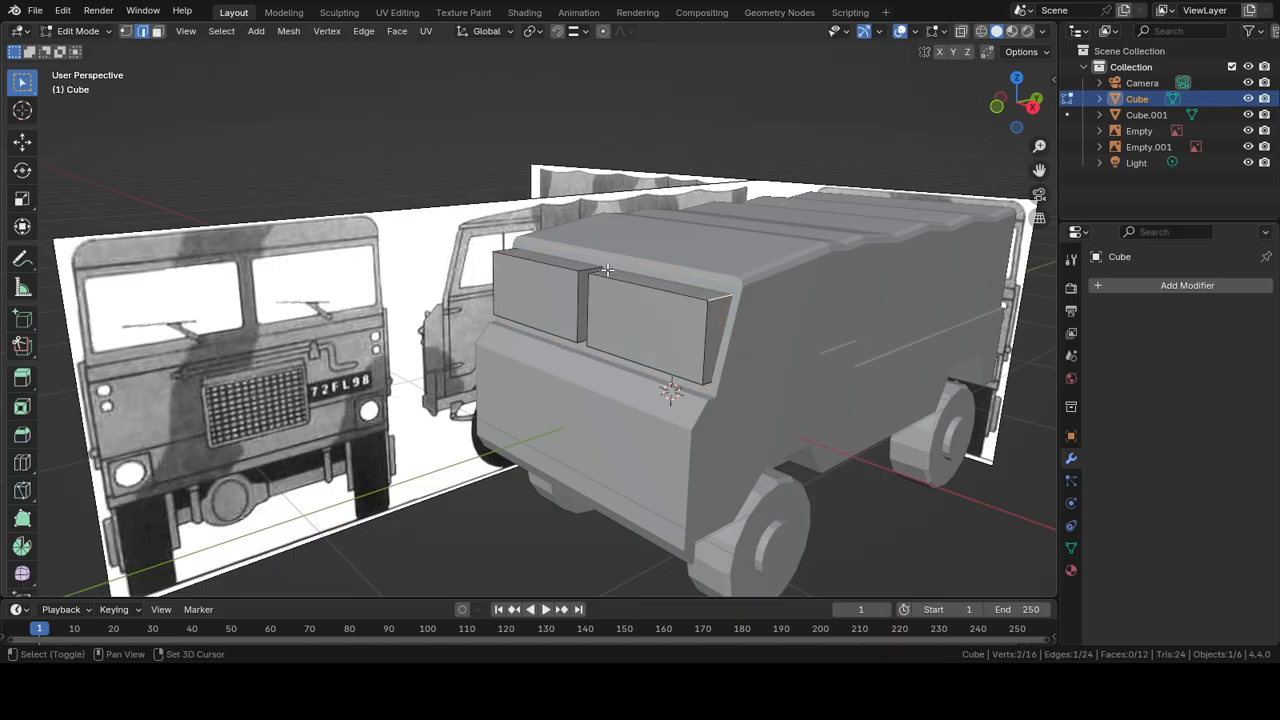
pyautogui.keyDown('shift'); pyautogui.click(505, 247); pyautogui.keyUp('shift')
# Step: Add the four lower front-to-back corner edges of the two windscreen boxes to the edge selection
pyautogui.moveTo(507, 247); pyautogui.dragTo(735, 256, button='middle')
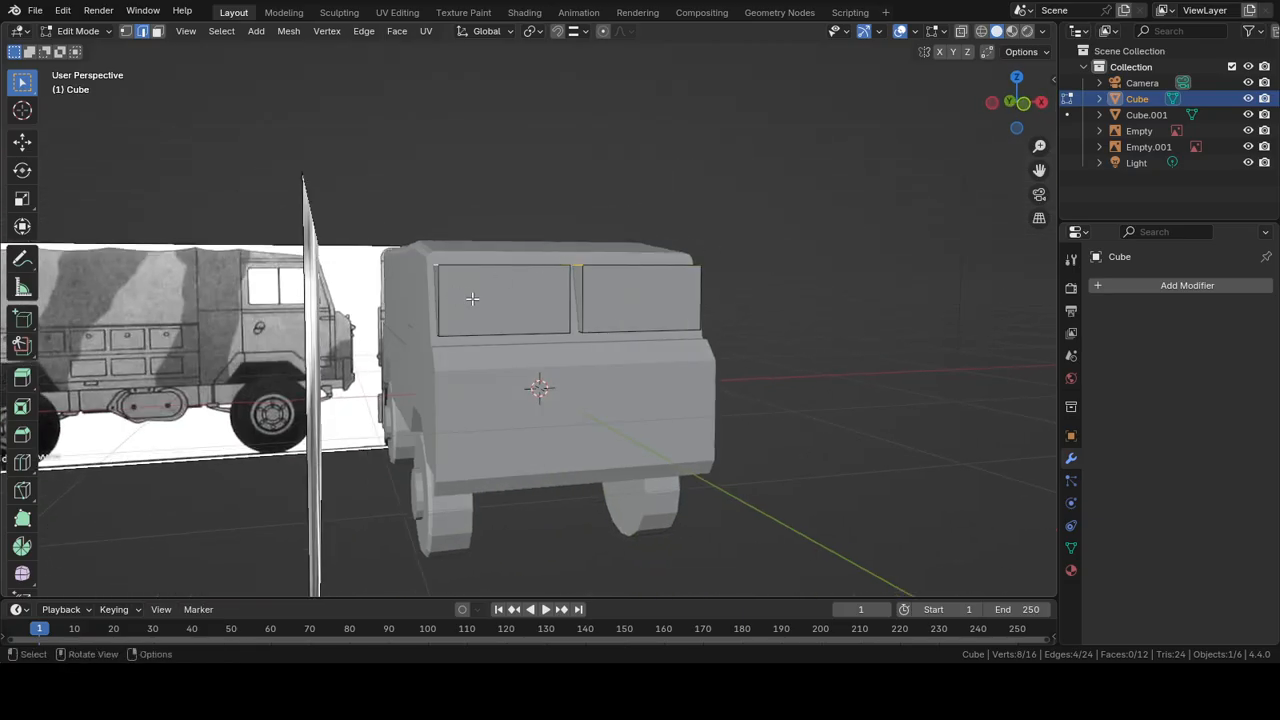
pyautogui.moveTo(472, 299); pyautogui.dragTo(420, 285, button='middle')
pyautogui.scroll(4, 414, 338)
pyautogui.moveTo(430, 335); pyautogui.dragTo(466, 320, button='middle')
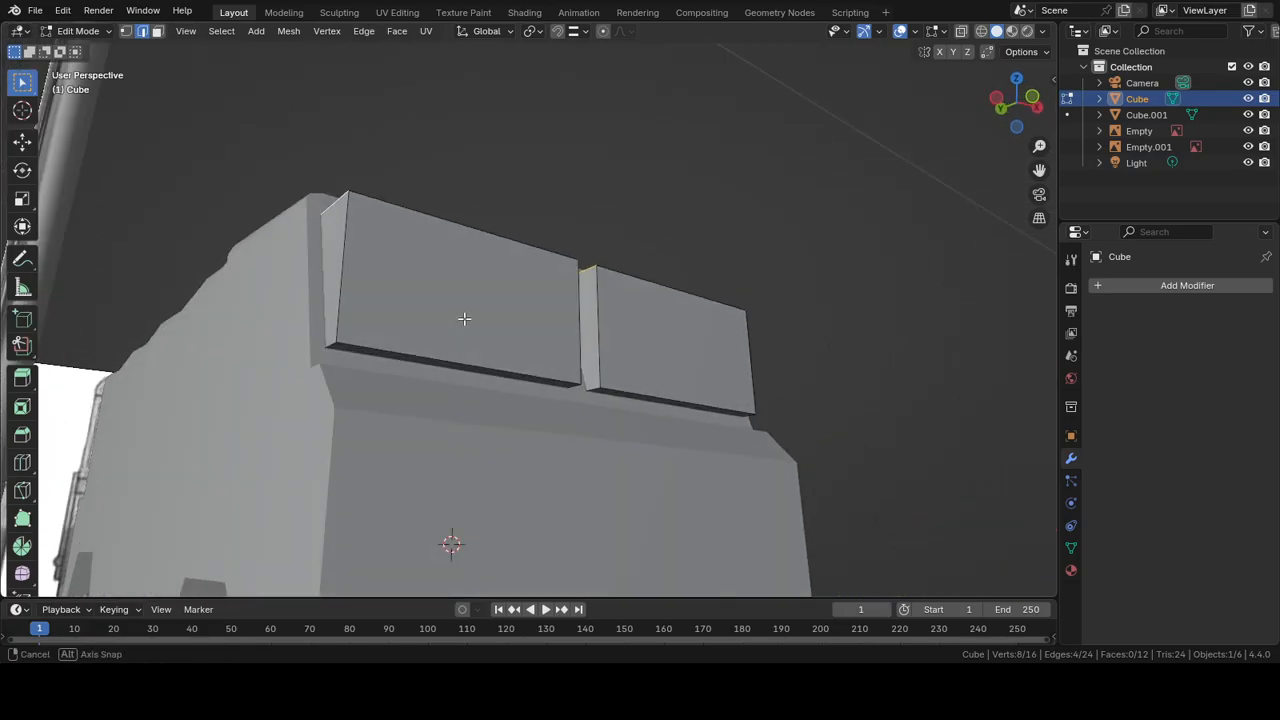
pyautogui.keyDown('shift'); pyautogui.click(333, 344); pyautogui.keyUp('shift')
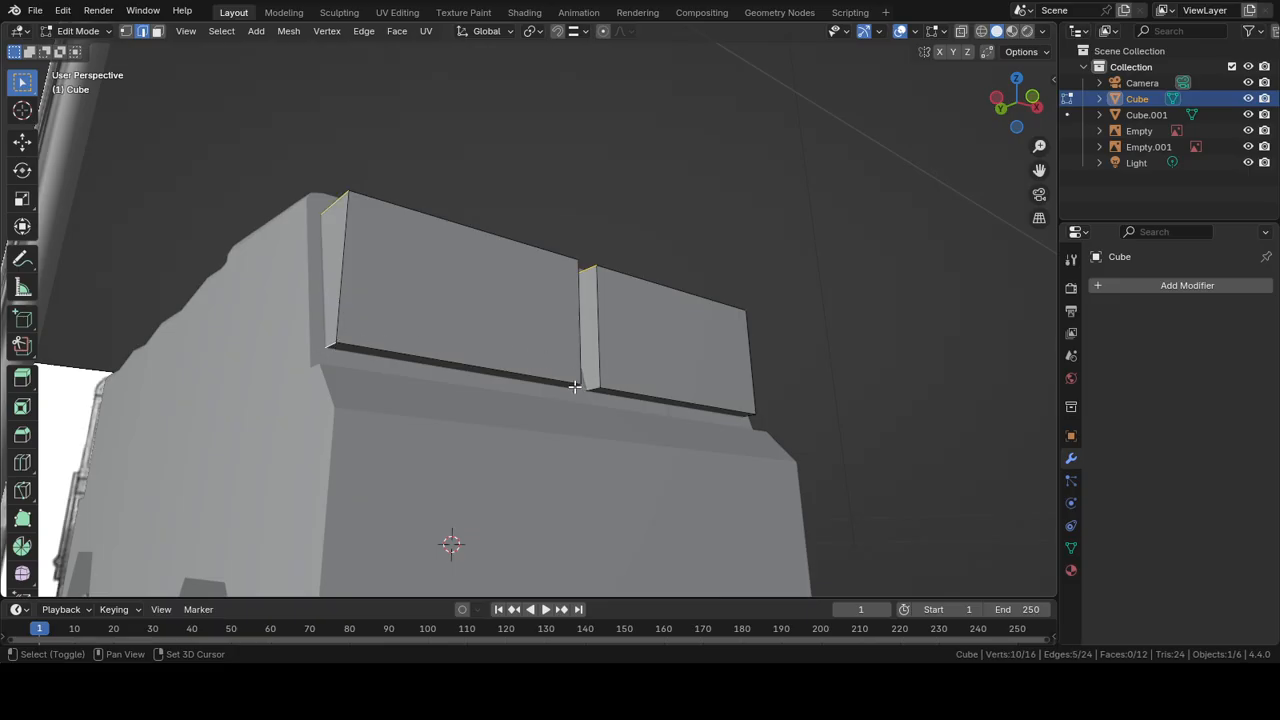
pyautogui.moveTo(744, 405); pyautogui.dragTo(791, 371, button='middle')
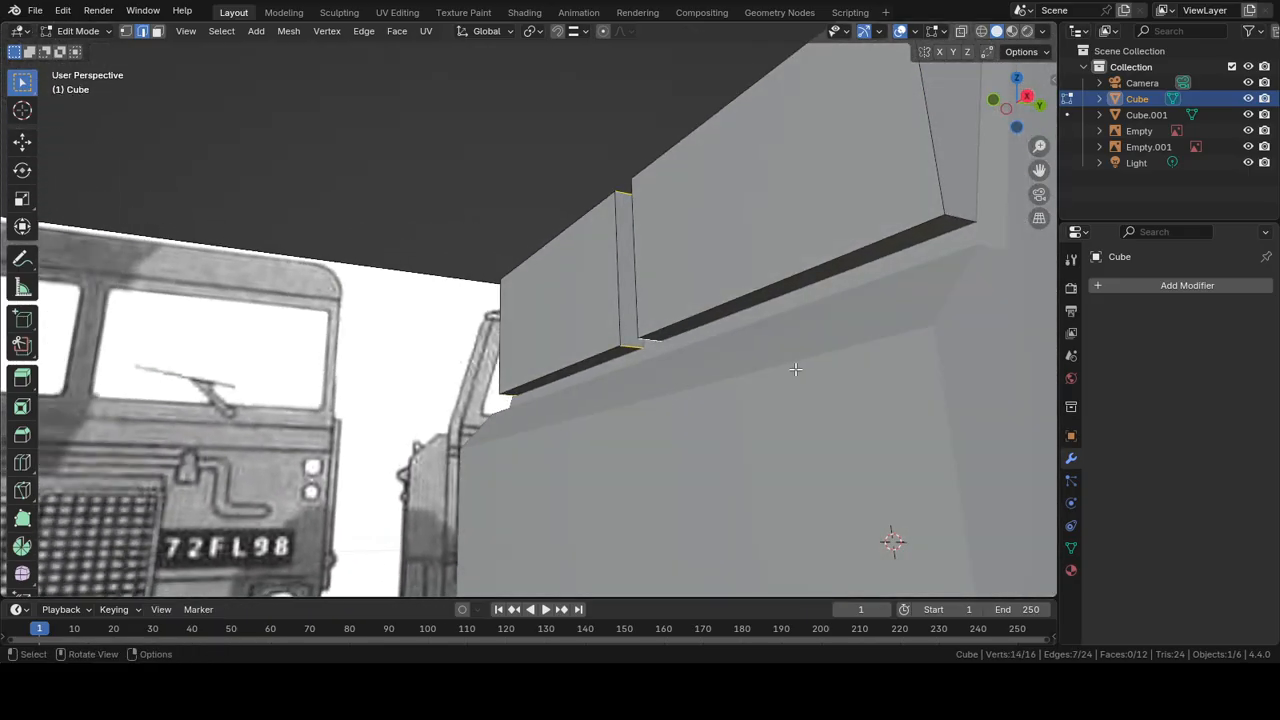
pyautogui.keyDown('shift'); pyautogui.click(957, 216); pyautogui.keyUp('shift')
pyautogui.scroll(-3, 293, 312)
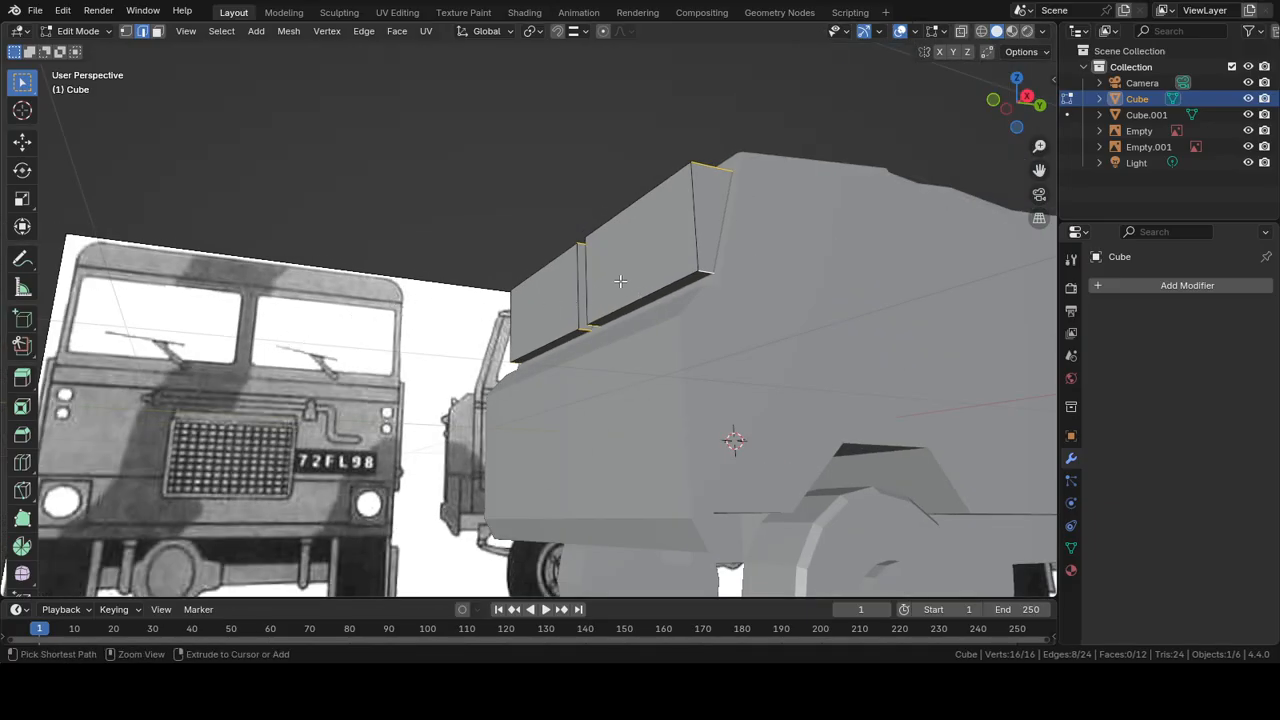
# Step: Bevel the eight selected corner edges by about 0.016 m with 2 segments and return to Object Mode
pyautogui.hotkey('ctrl', 'b')
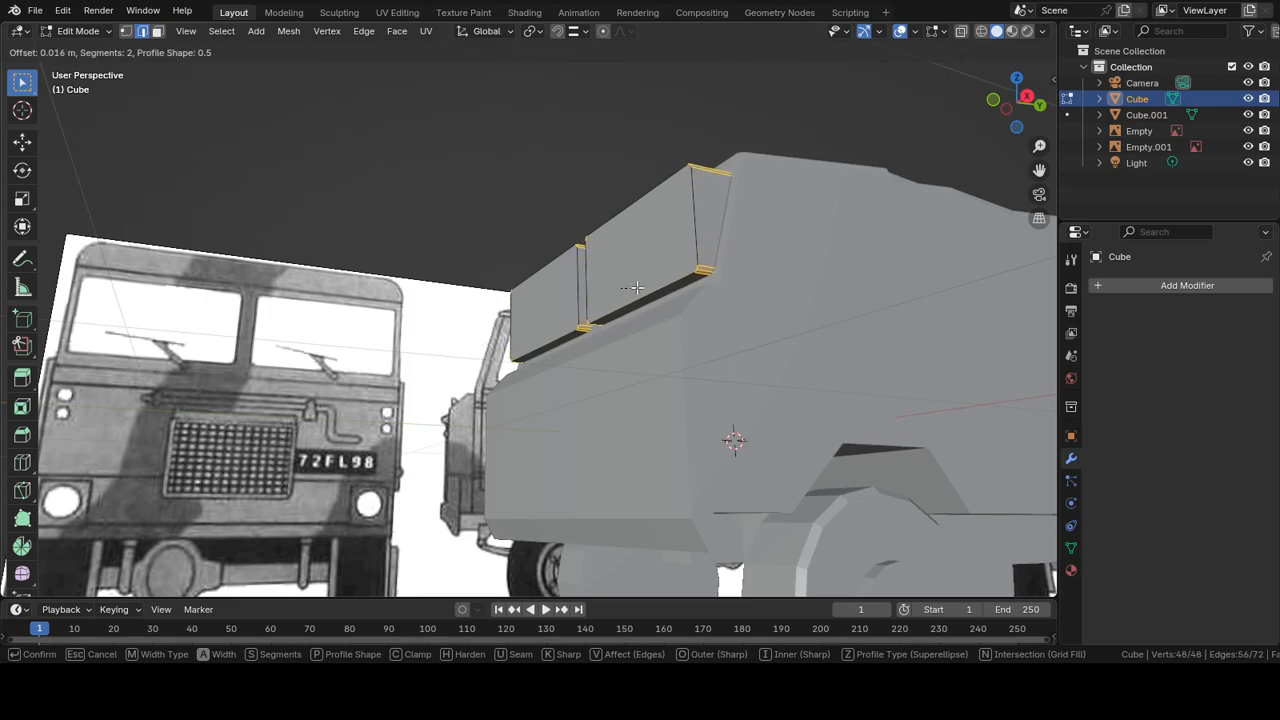
pyautogui.click(636, 288)
pyautogui.moveTo(557, 157); pyautogui.dragTo(654, 203, button='middle')
pyautogui.press('Tab')
pyautogui.moveTo(934, 266); pyautogui.dragTo(776, 299, button='middle')
pyautogui.scroll(-2, 756, 310)
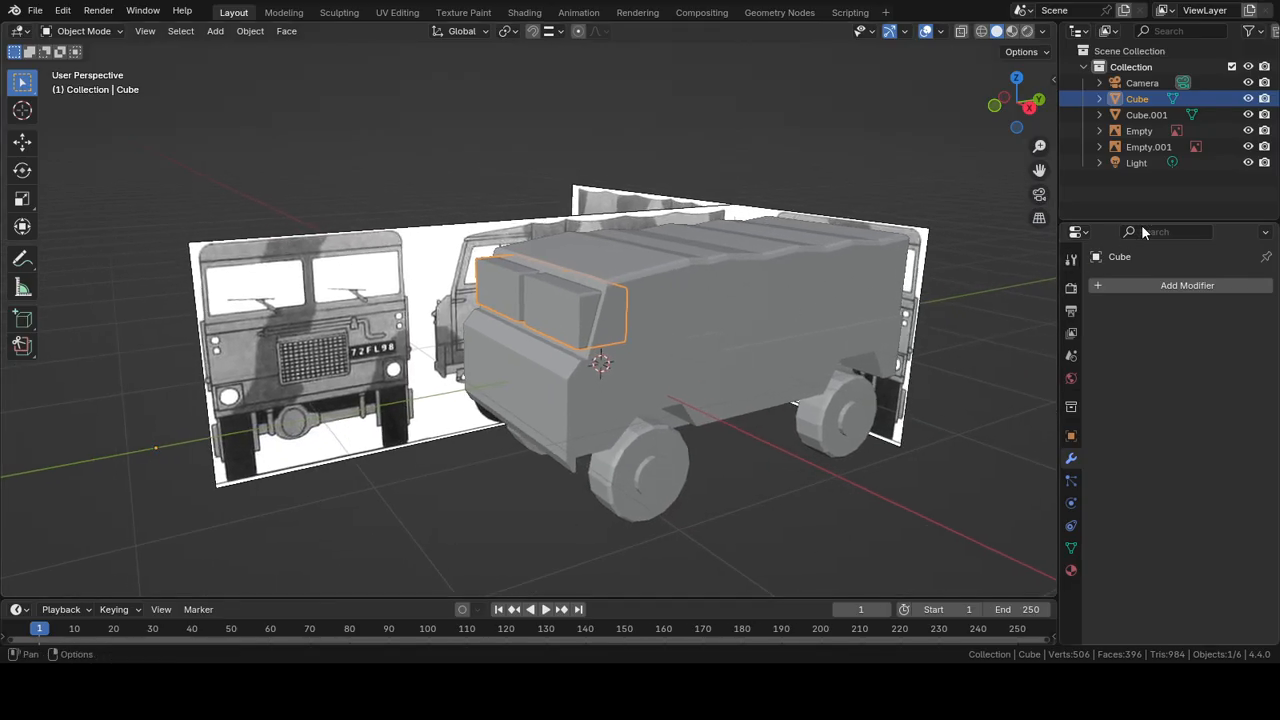
# Step: Add a Boolean modifier to the truck body Cube.001 with the windscreen box object Cube as its operand
pyautogui.click(1140, 283)
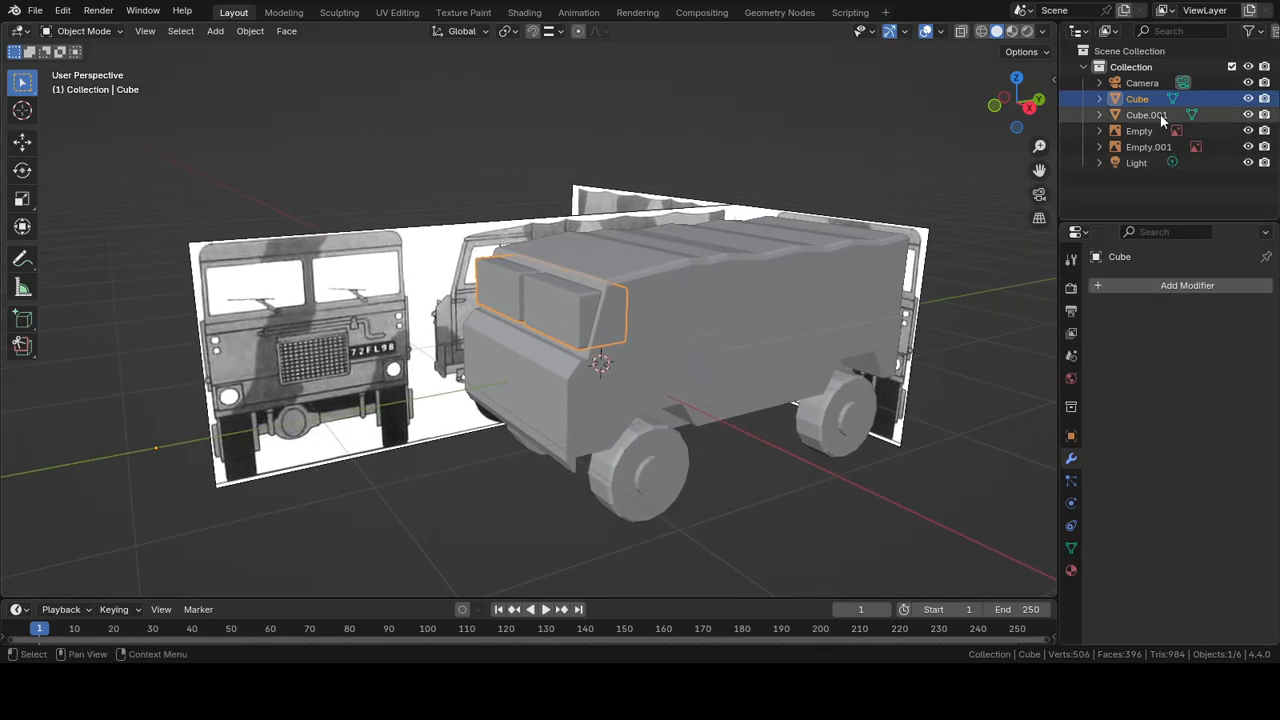
pyautogui.click(1145, 115)
pyautogui.click(1121, 285)
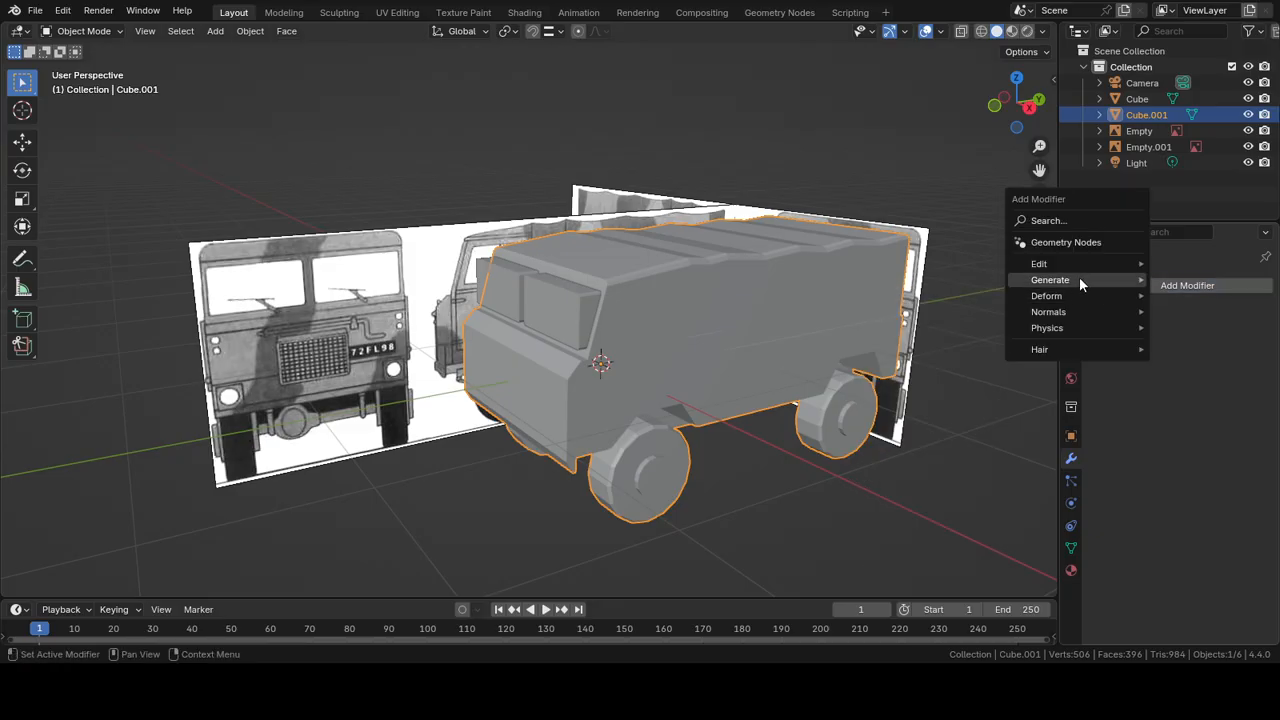
pyautogui.moveTo(1076, 279)
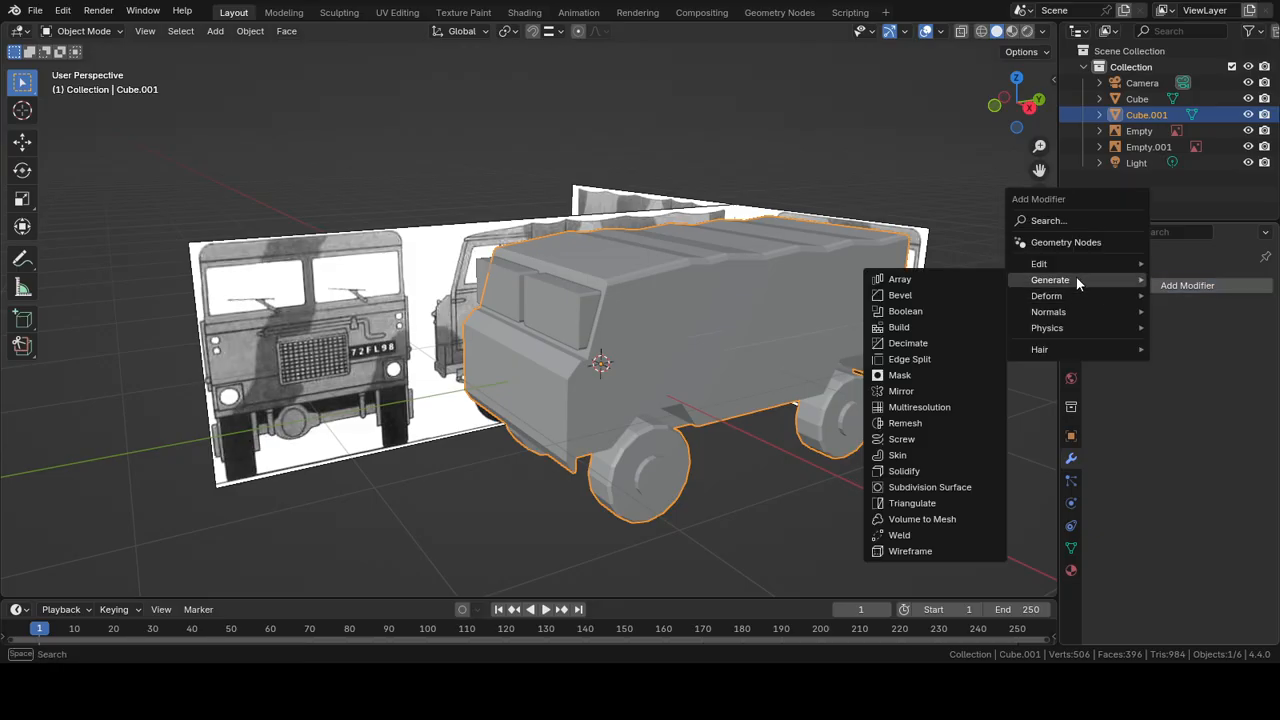
pyautogui.click(896, 314)
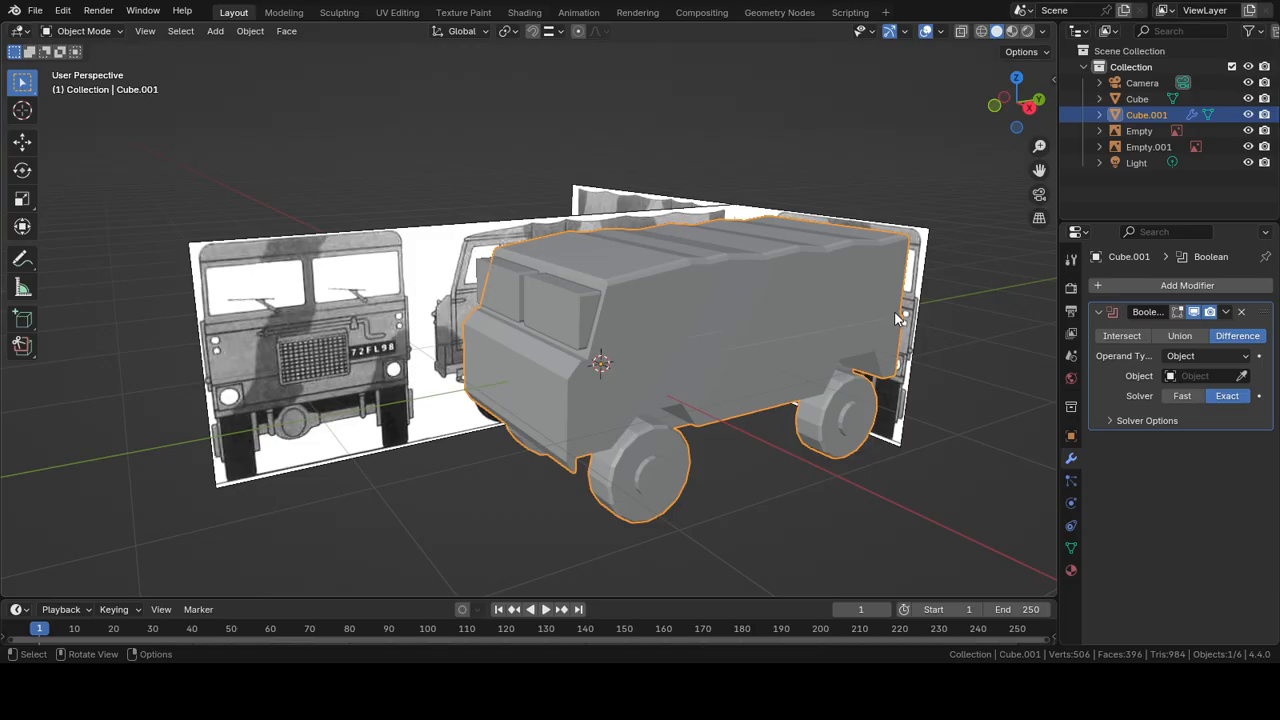
pyautogui.click(1242, 377)
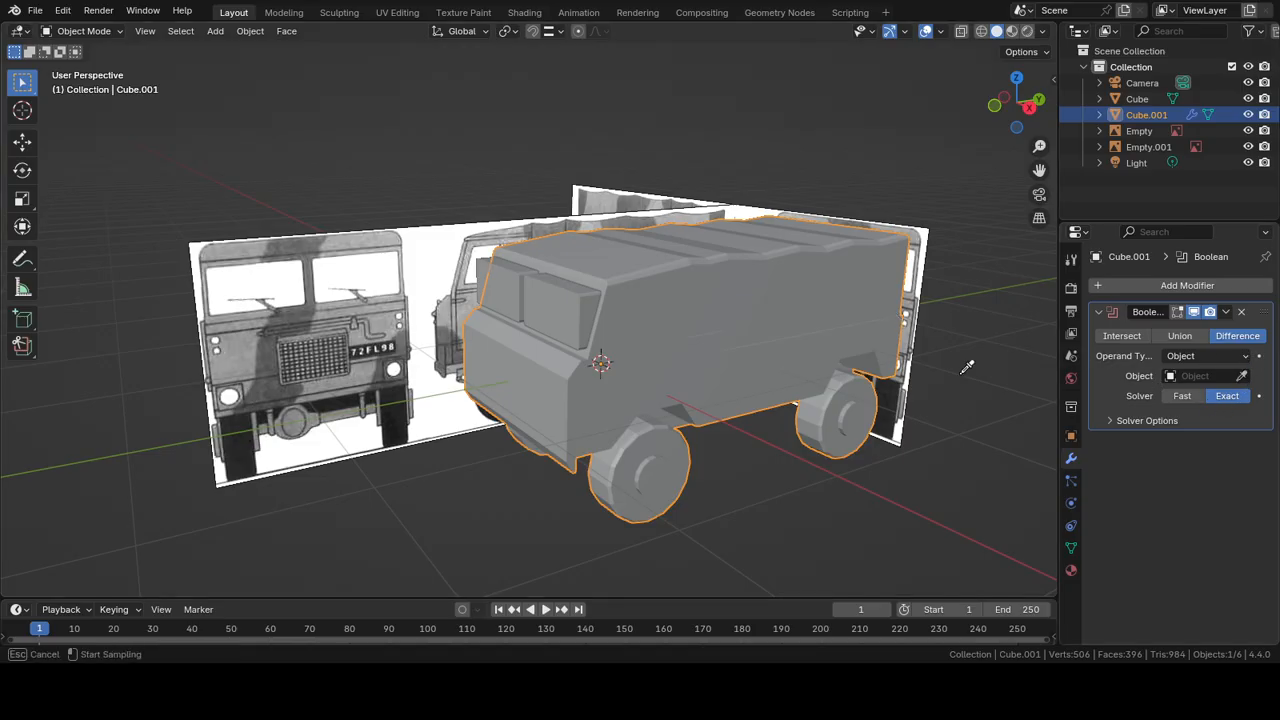
pyautogui.click(577, 316)
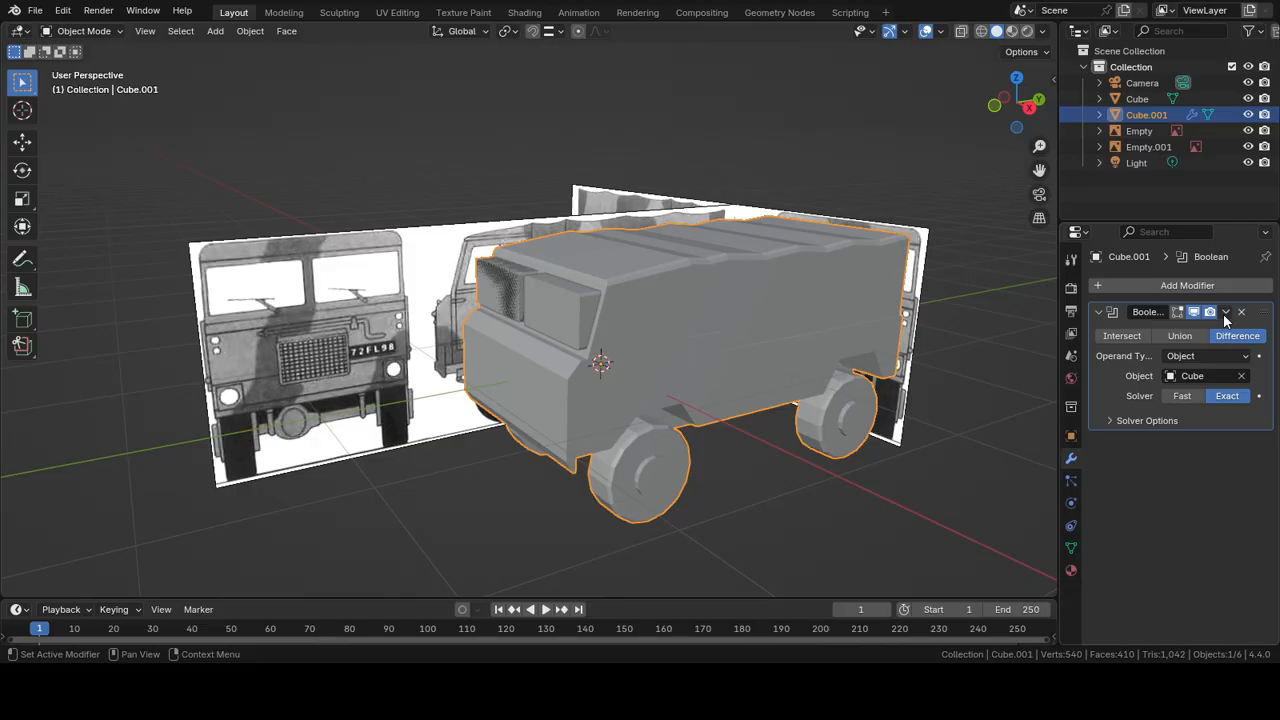
# Step: Try Intersect on the truck body's Boolean, set it back to Difference, and apply the modifier
pyautogui.click(1121, 337)
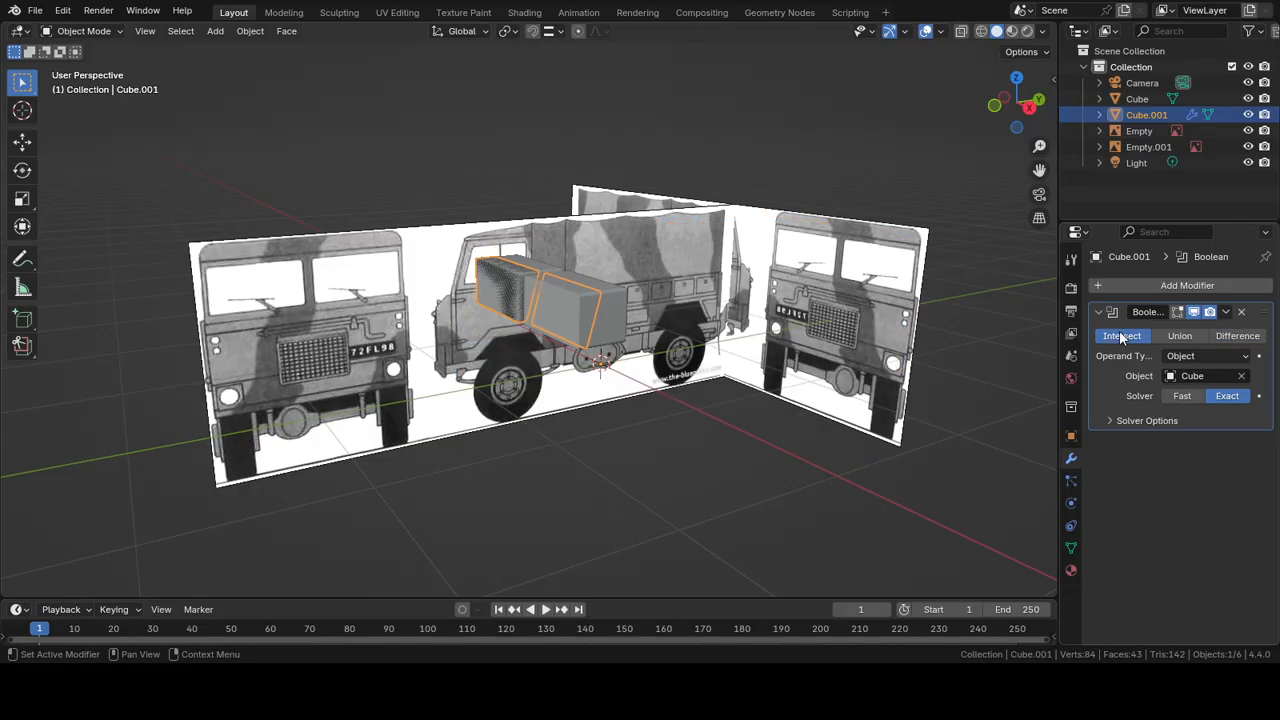
pyautogui.click(1220, 340)
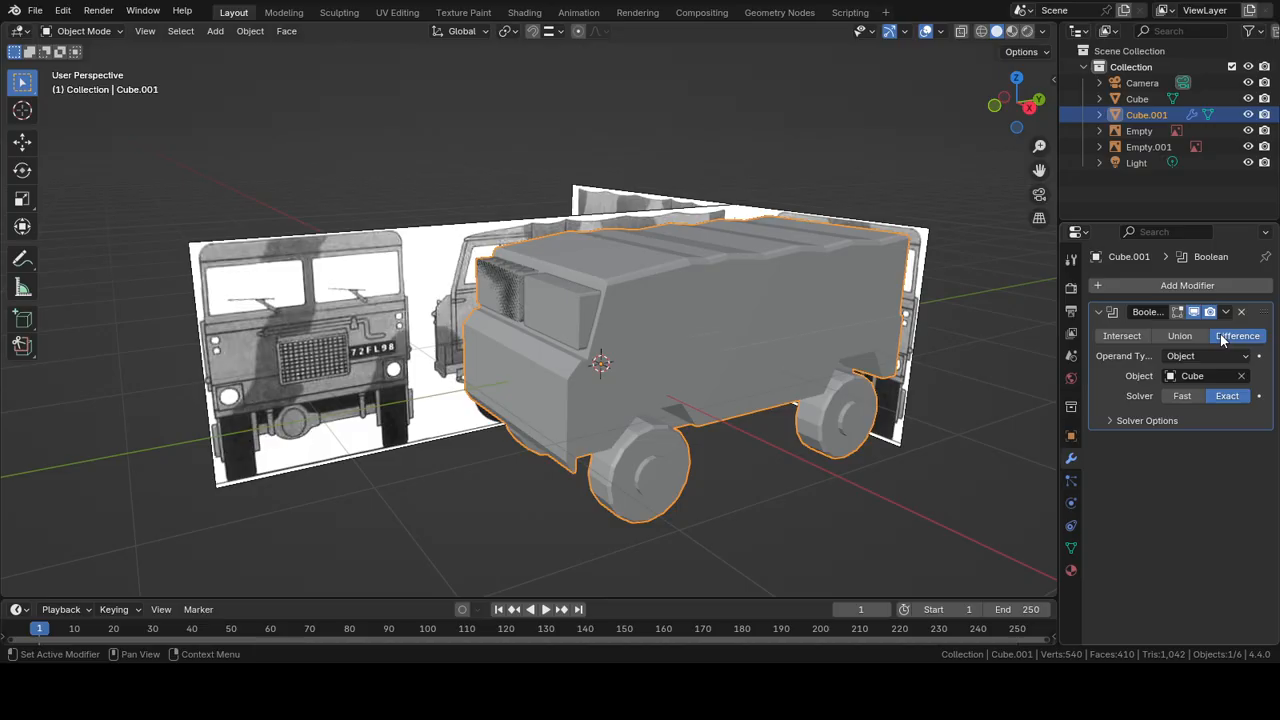
pyautogui.click(1227, 313)
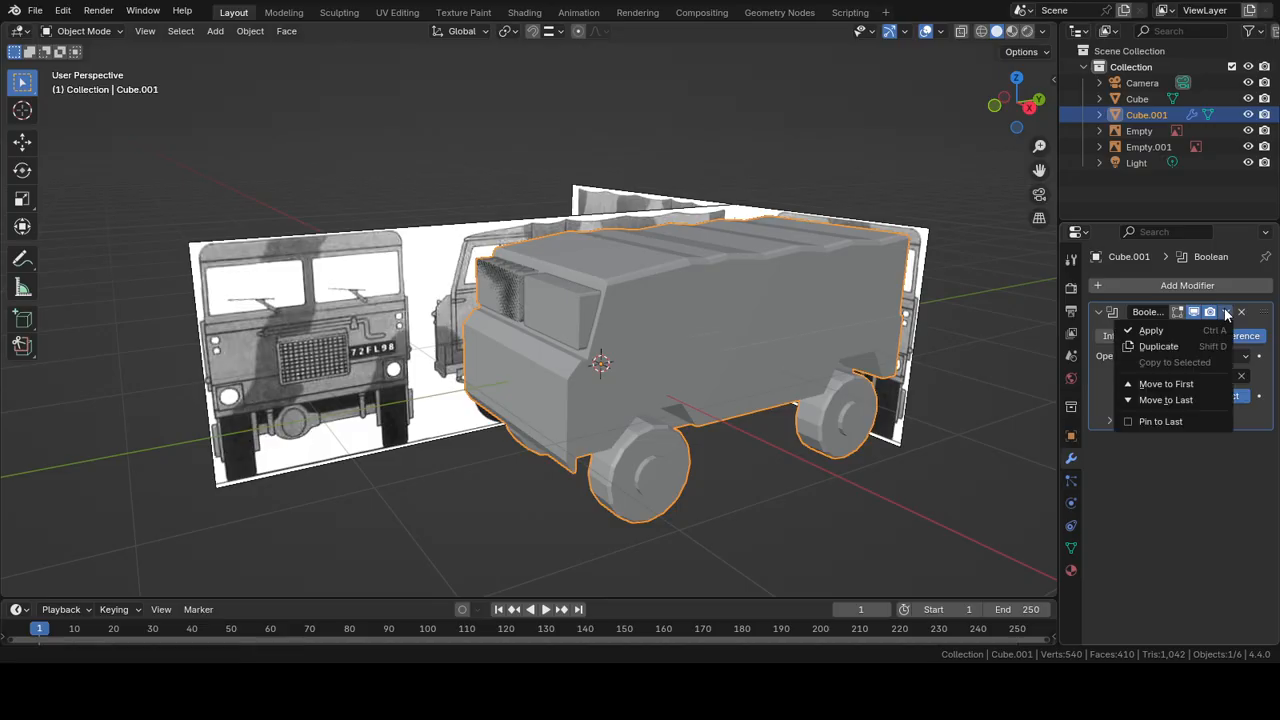
pyautogui.click(1171, 330)
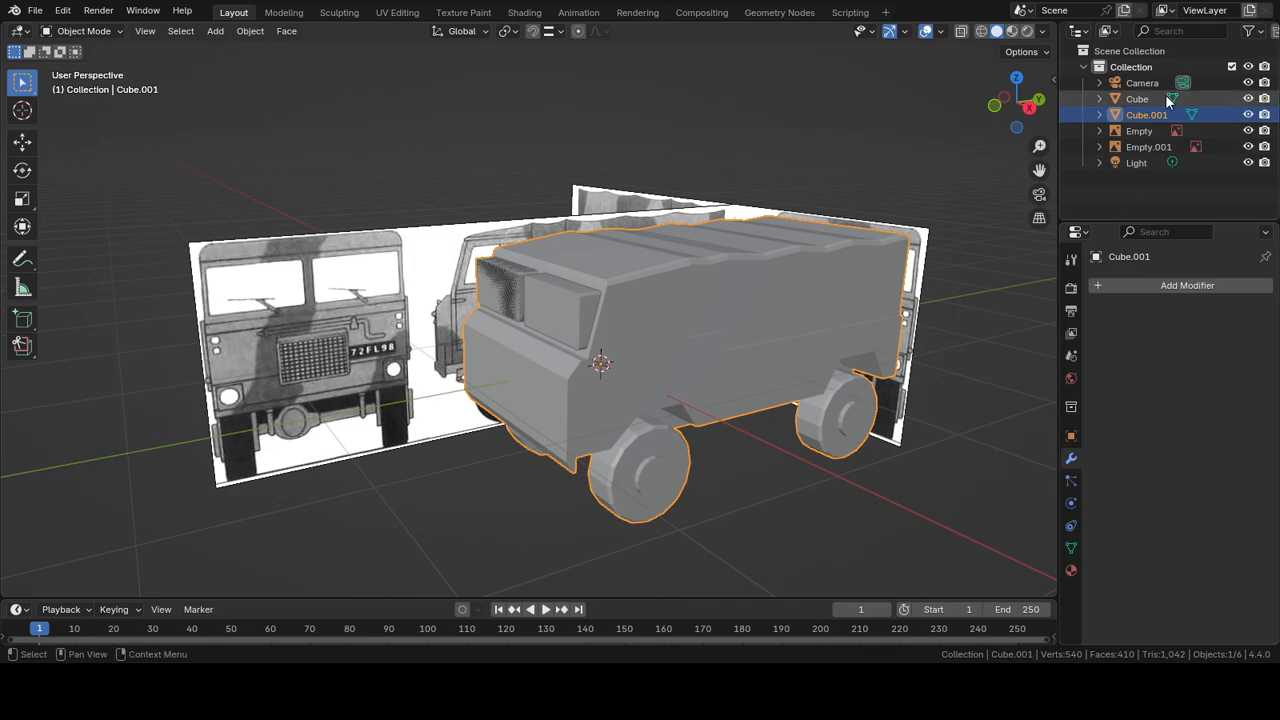
# Step: Hide the windscreen box object and examine the window cuts in the front of the cab
pyautogui.click(1247, 115)
pyautogui.click(1247, 115)
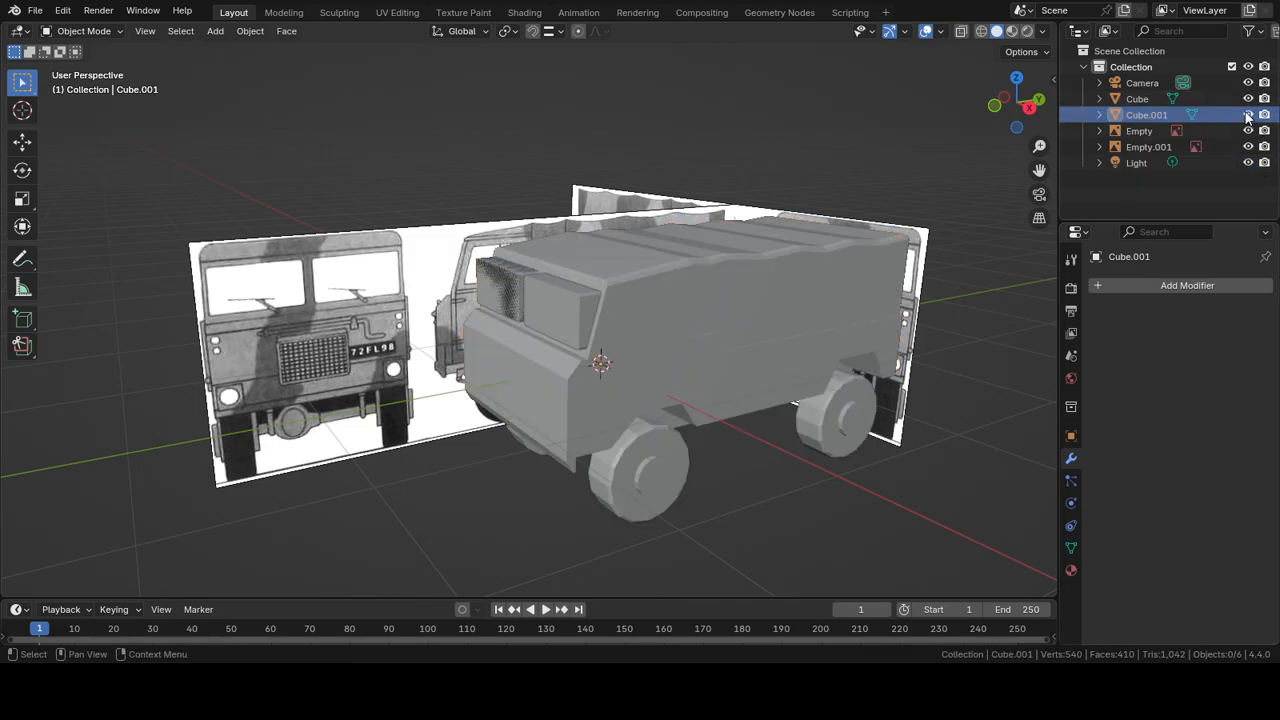
pyautogui.click(1248, 99)
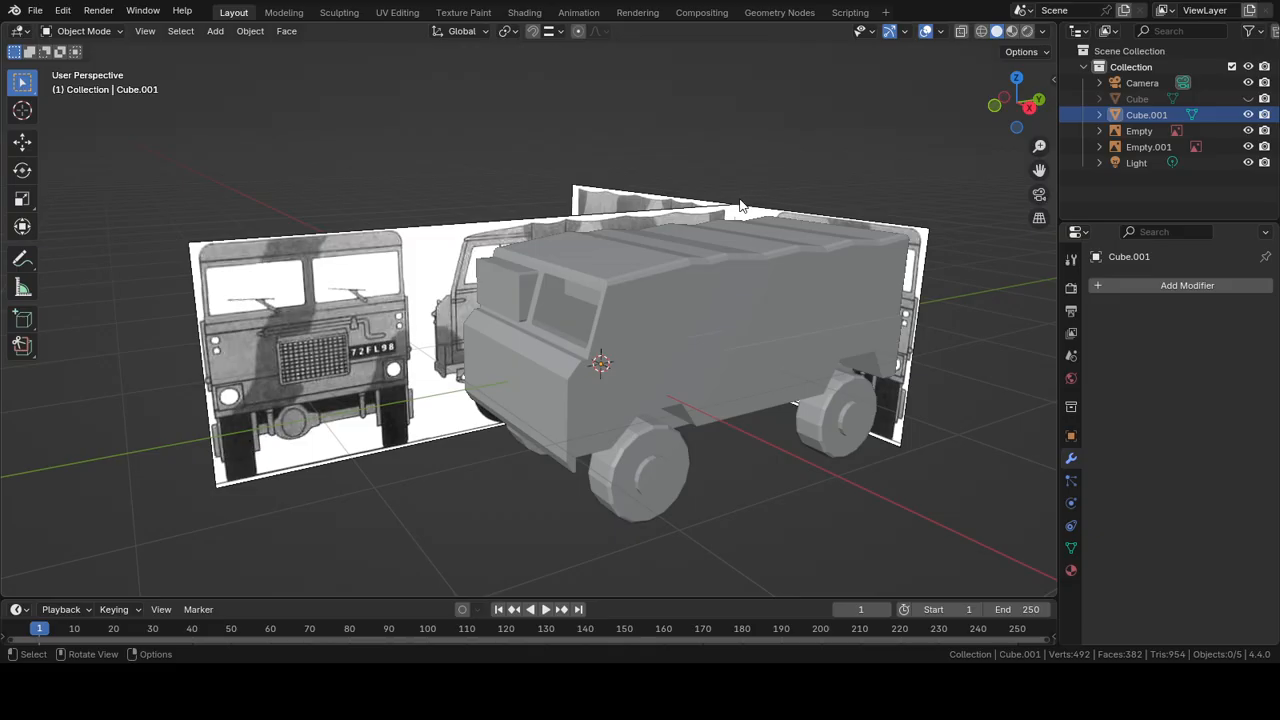
pyautogui.moveTo(835, 170); pyautogui.dragTo(740, 204, button='middle')
pyautogui.scroll(5, 632, 298)
pyautogui.moveTo(662, 282); pyautogui.dragTo(742, 288, button='middle')
pyautogui.scroll(3, 650, 300)
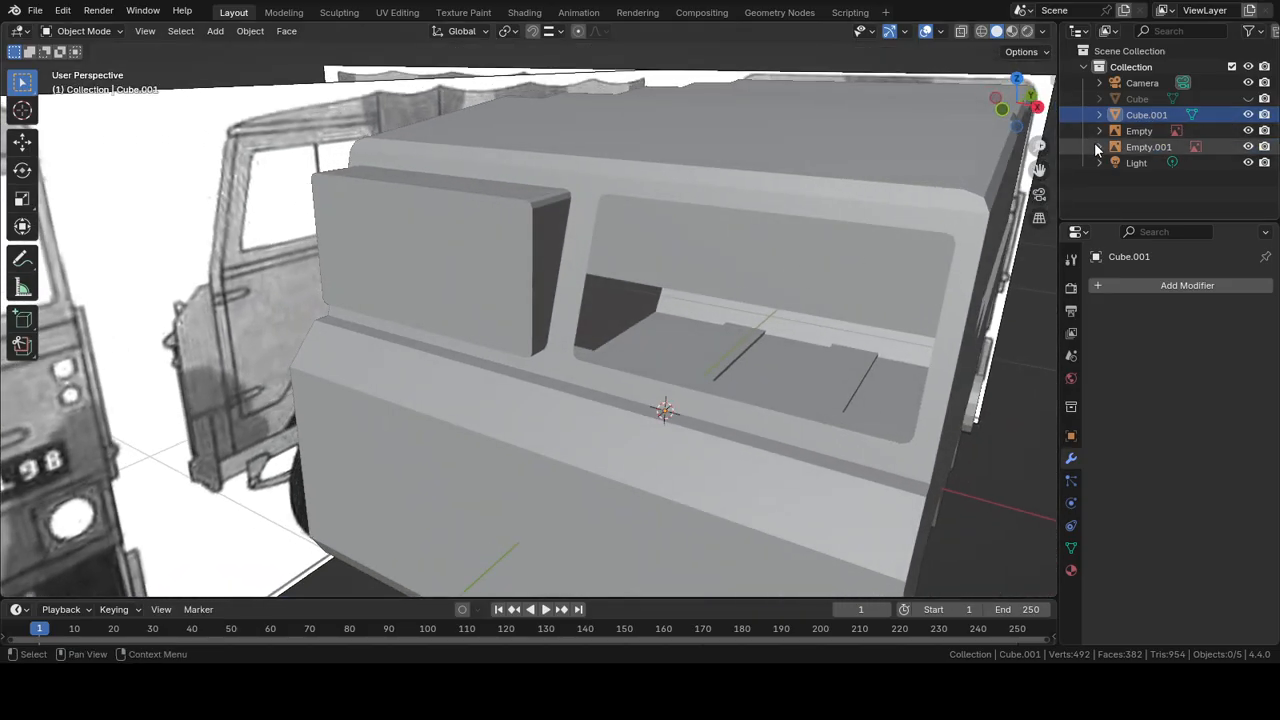
# Step: Unhide the windscreen boxes, undo the applied Boolean, and remove the modifier from the truck body Cube.001
pyautogui.click(1145, 100)
pyautogui.click(1248, 102)
pyautogui.scroll(-2, 825, 166)
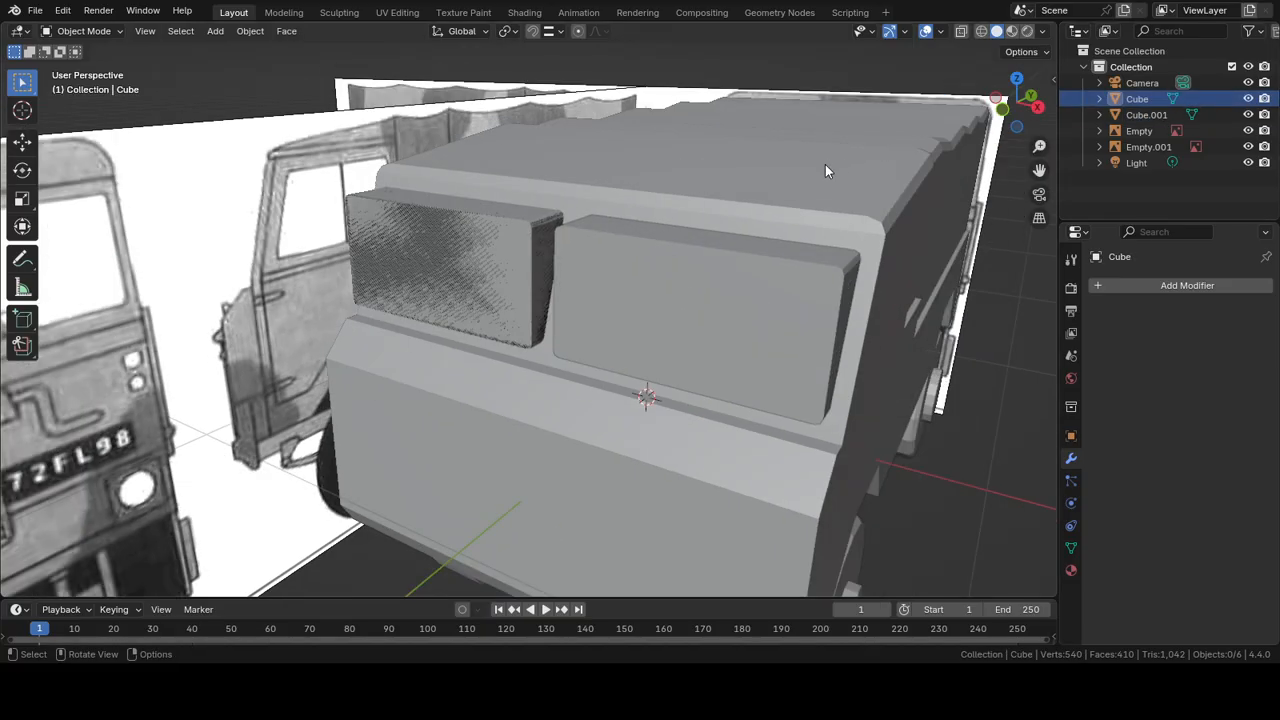
pyautogui.hotkey('ctrl', 'z')
pyautogui.hotkey('ctrl', 'z')
pyautogui.hotkey('ctrl', 'shift', 'z')
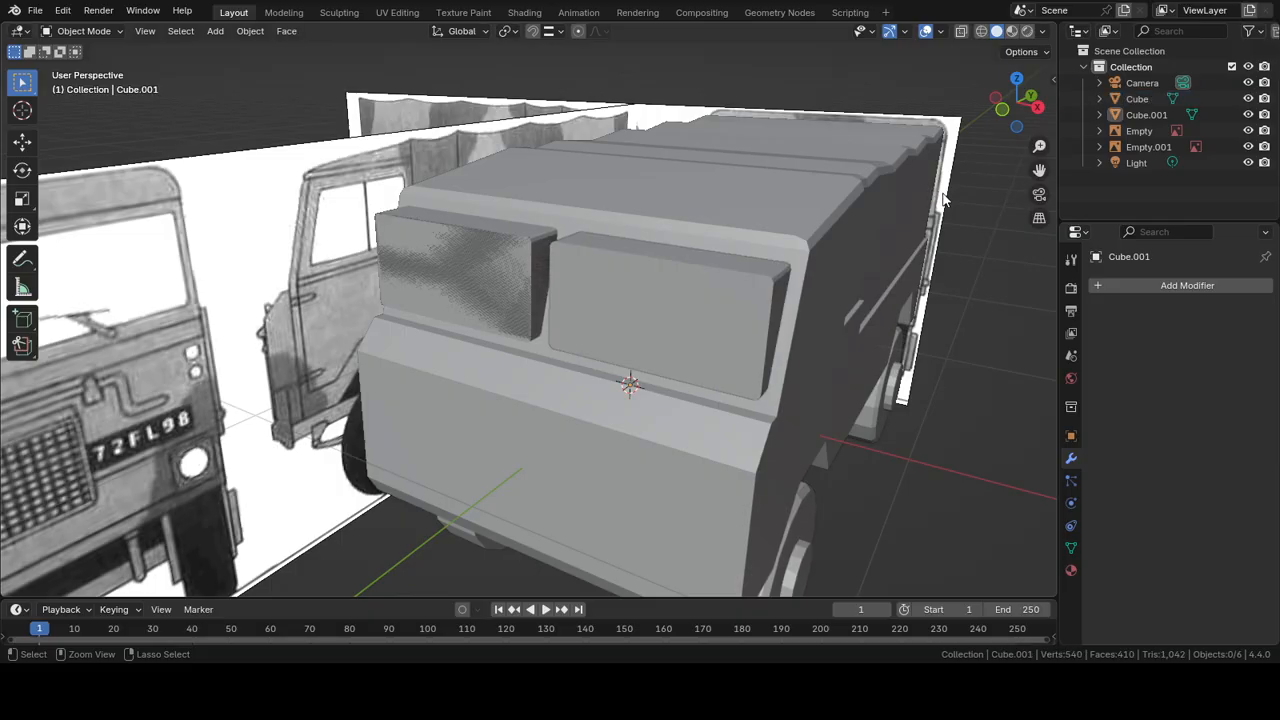
pyautogui.hotkey('ctrl', 'z')
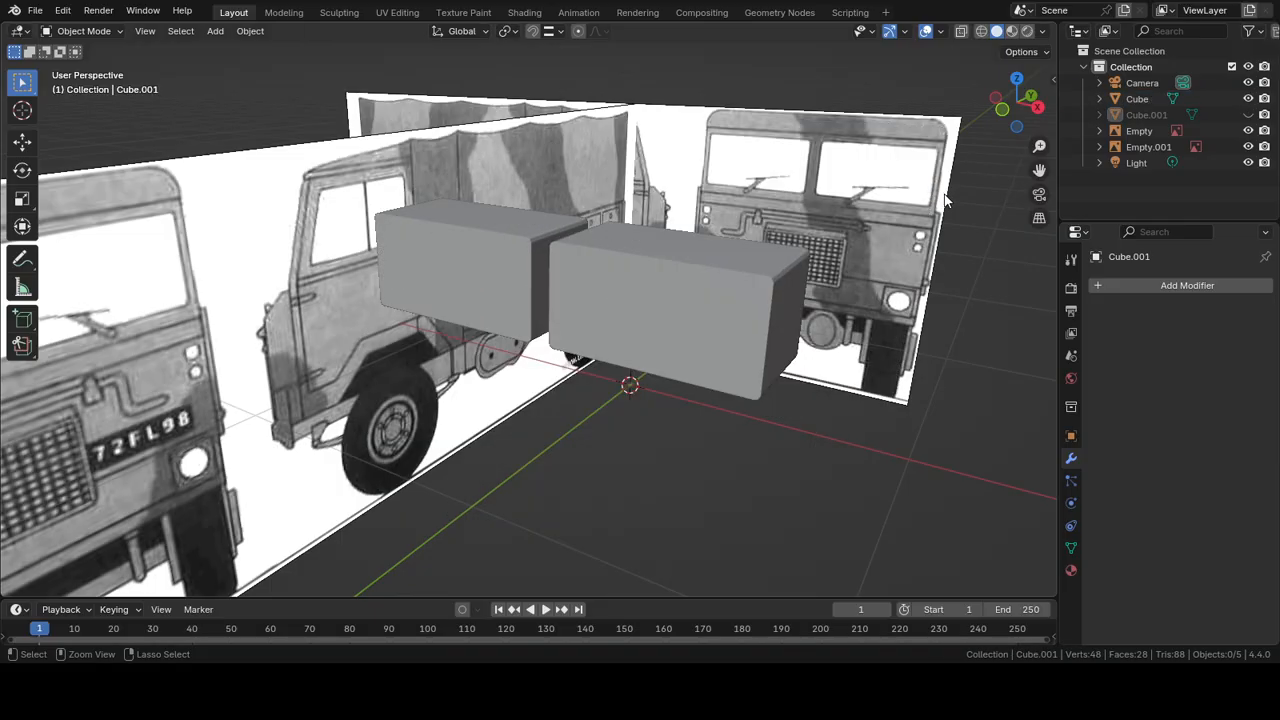
pyautogui.hotkey('ctrl', 'shift', 'z')
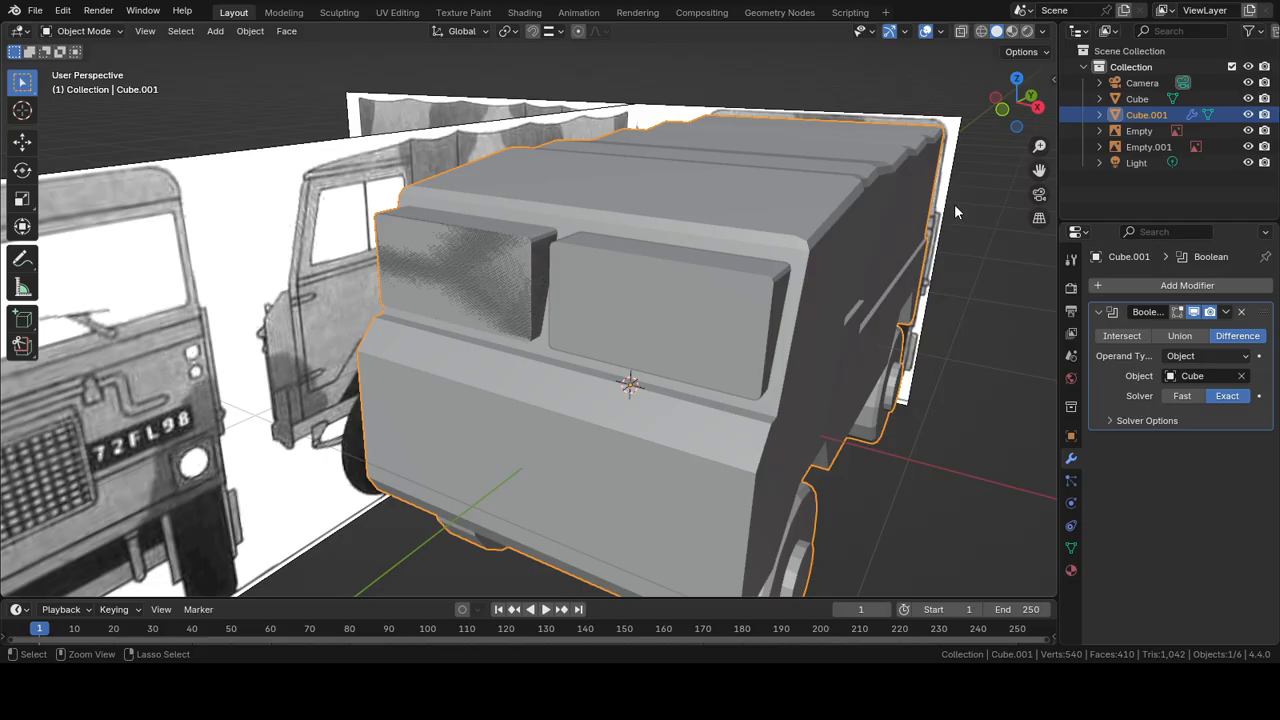
pyautogui.click(1241, 311)
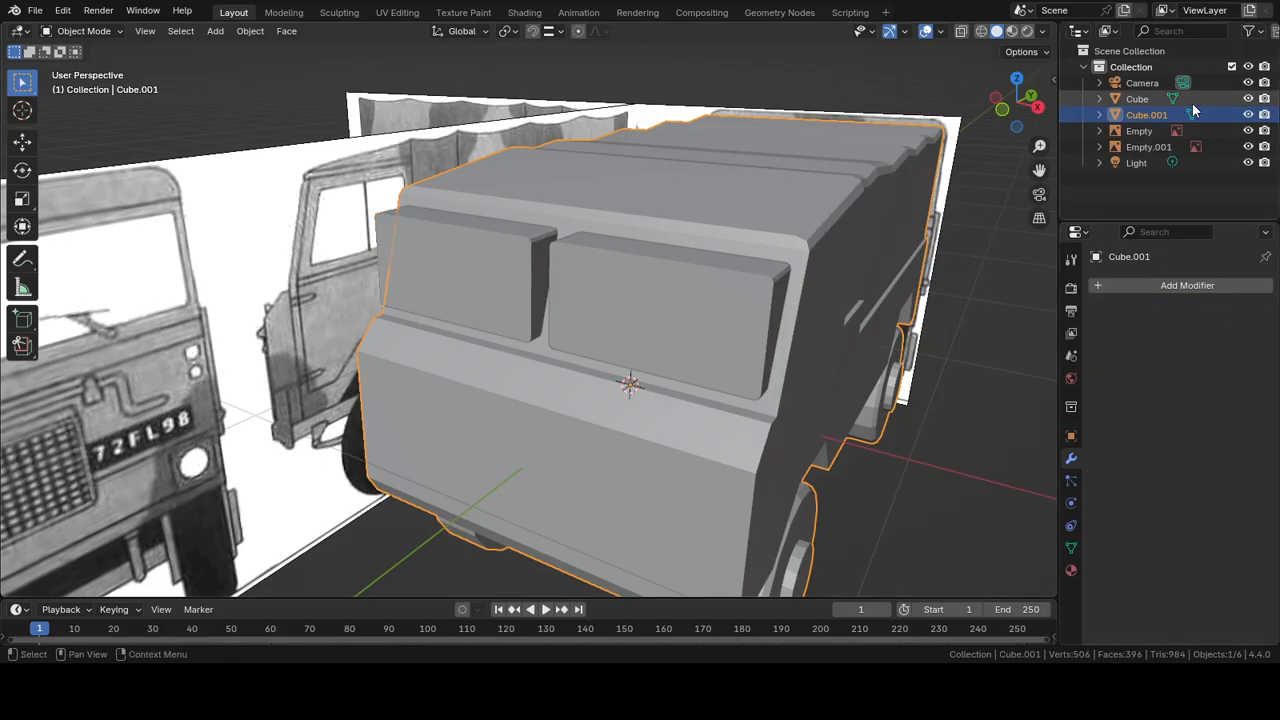
# Step: Add a Boolean modifier to the windscreen box object Cube
pyautogui.click(1138, 100)
pyautogui.moveTo(894, 174)
pyautogui.mouseDown(button='middle')
pyautogui.moveTo(955, 157)
pyautogui.moveTo(960, 128)
pyautogui.moveTo(901, 107)
pyautogui.moveTo(875, 174)
pyautogui.mouseUp(button='middle')
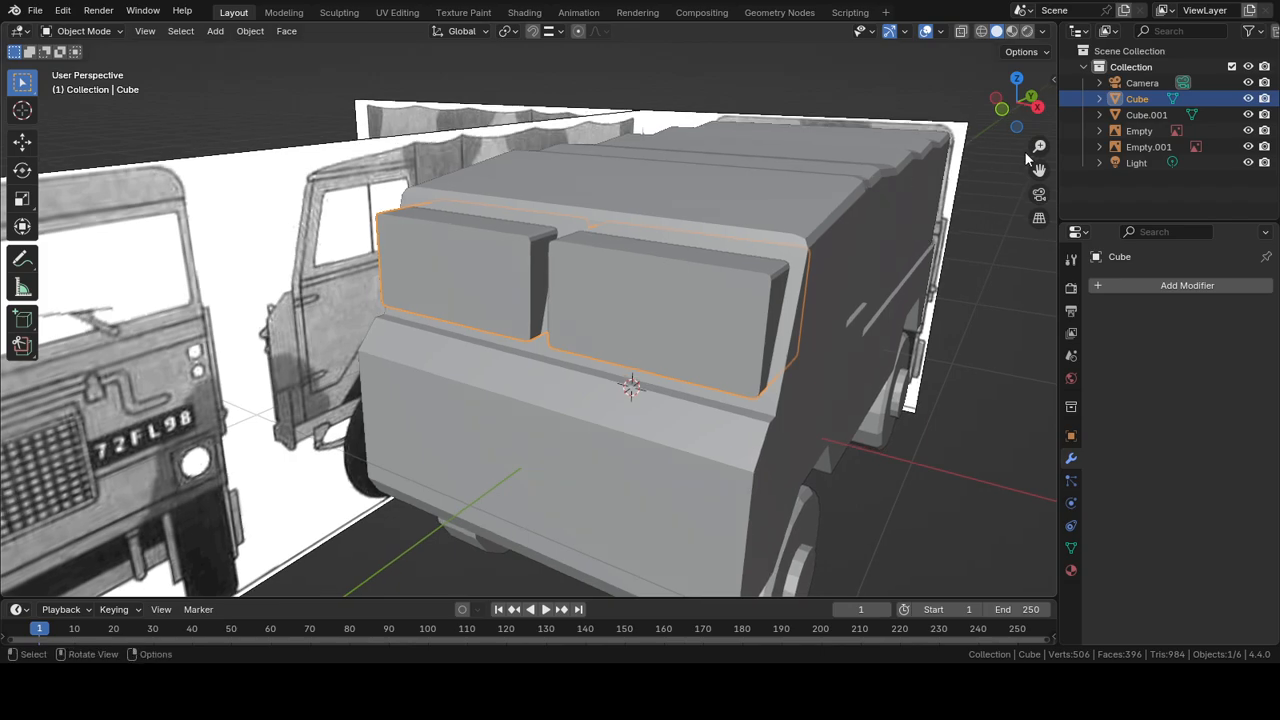
pyautogui.click(1164, 285)
pyautogui.moveTo(1105, 286)
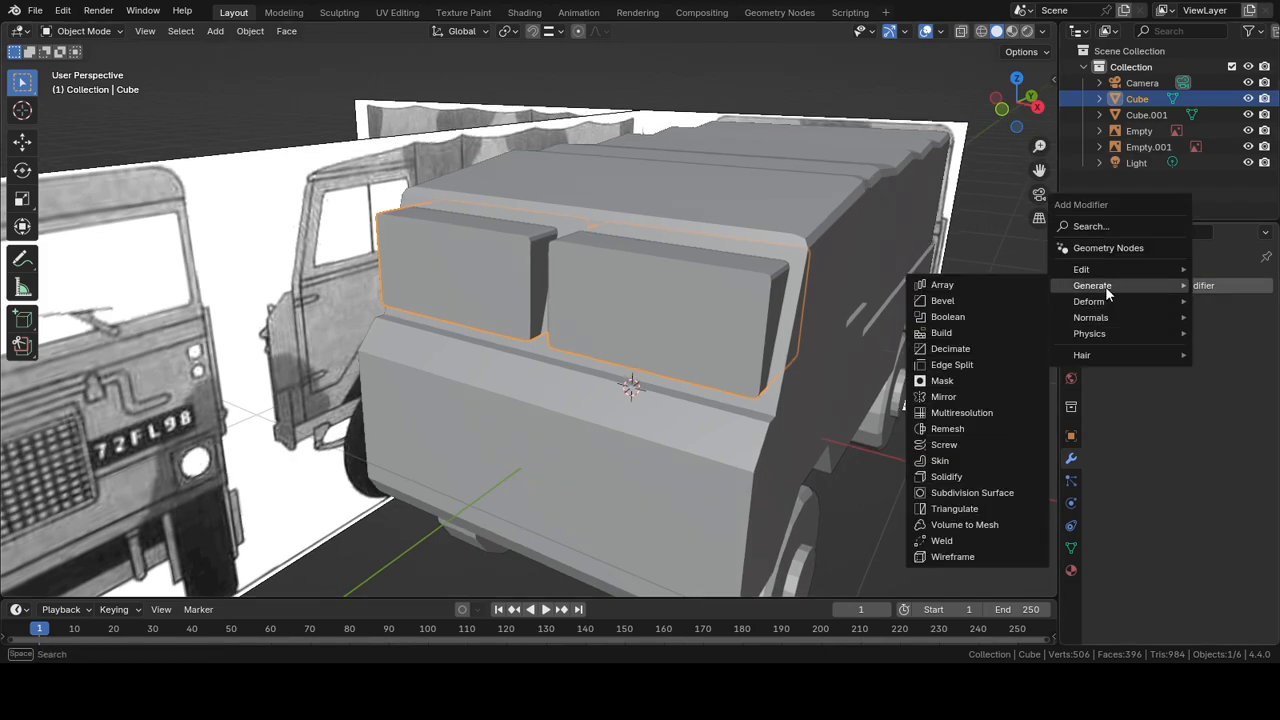
pyautogui.click(965, 316)
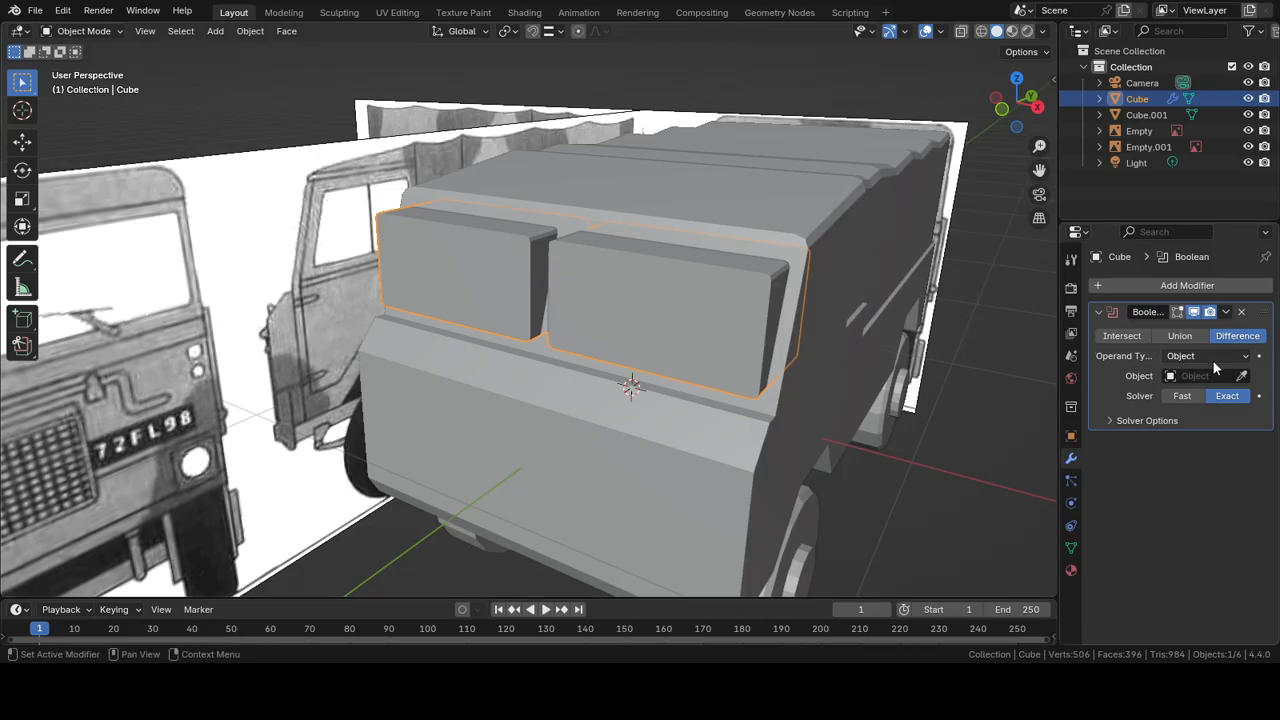
# Step: Pick the truck body Cube.001 as the windscreen boxes' Boolean Difference operand and apply the modifier
pyautogui.click(1240, 378)
pyautogui.click(616, 465)
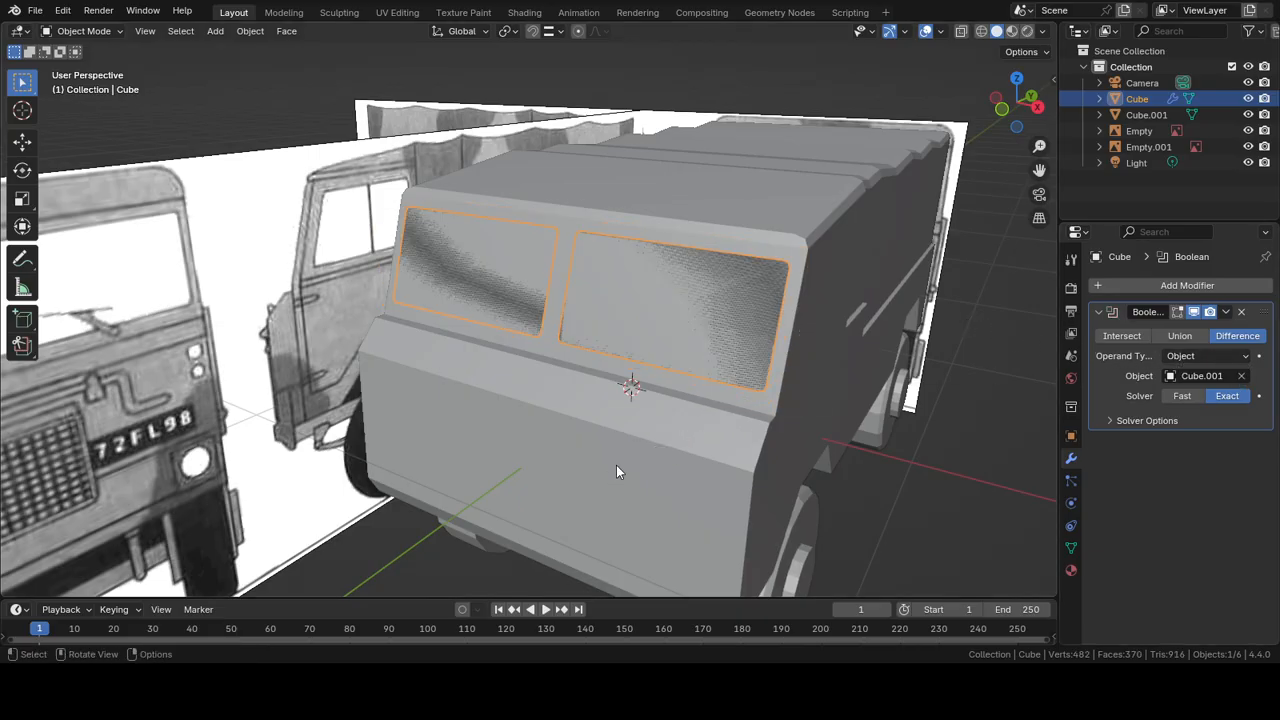
pyautogui.moveTo(967, 370); pyautogui.dragTo(895, 350, button='middle')
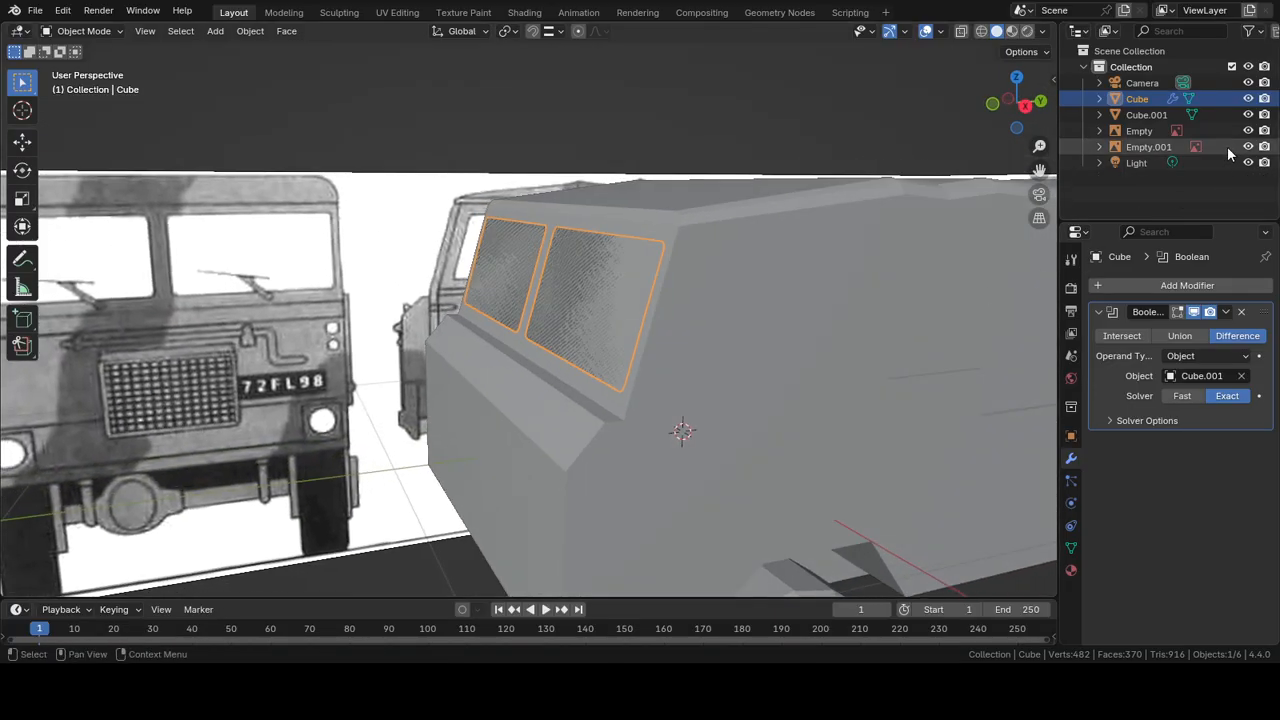
pyautogui.click(1183, 330)
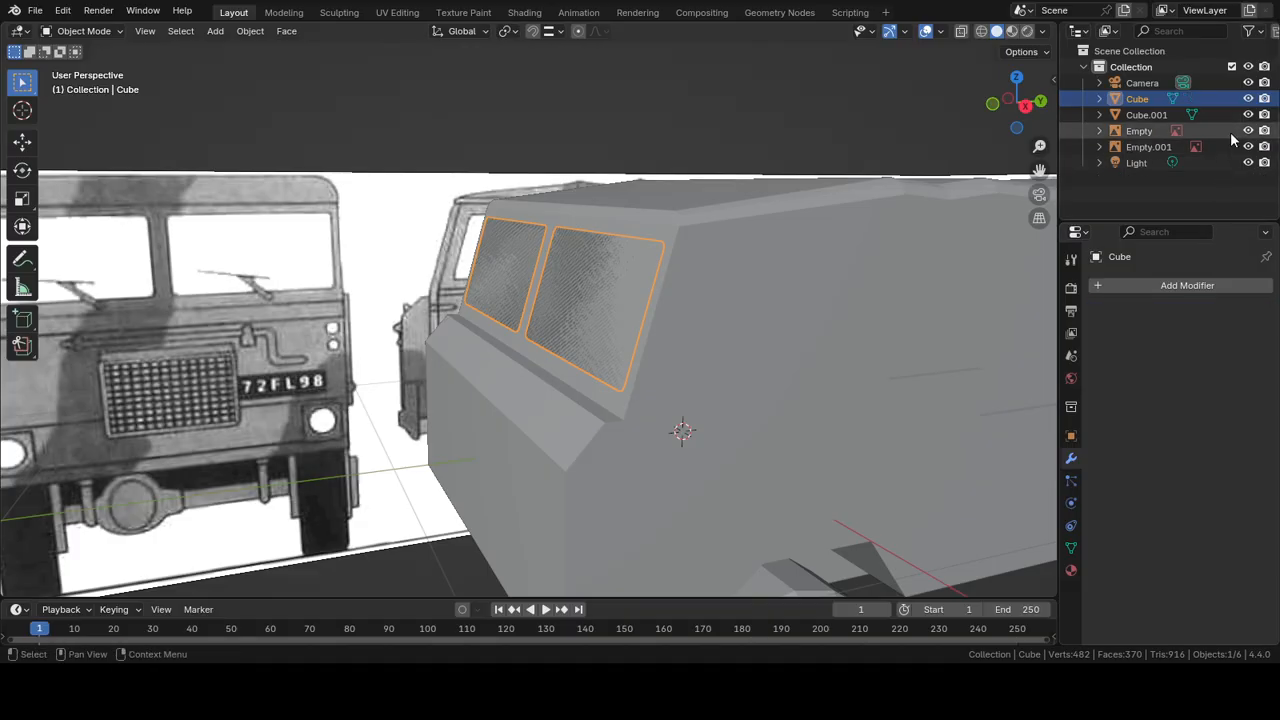
# Step: Hide the windscreen box object and examine the truck body's front mesh in Edit Mode for window openings
pyautogui.click(1248, 98)
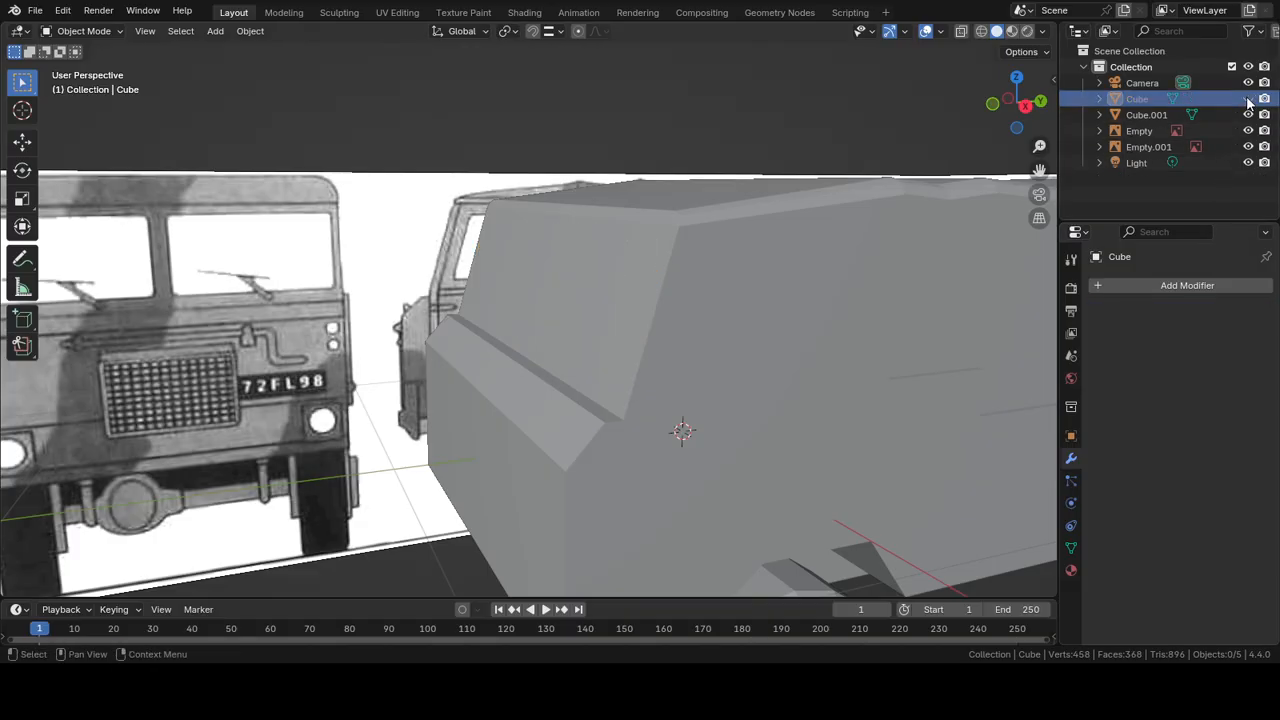
pyautogui.click(1146, 115)
pyautogui.press('Tab')
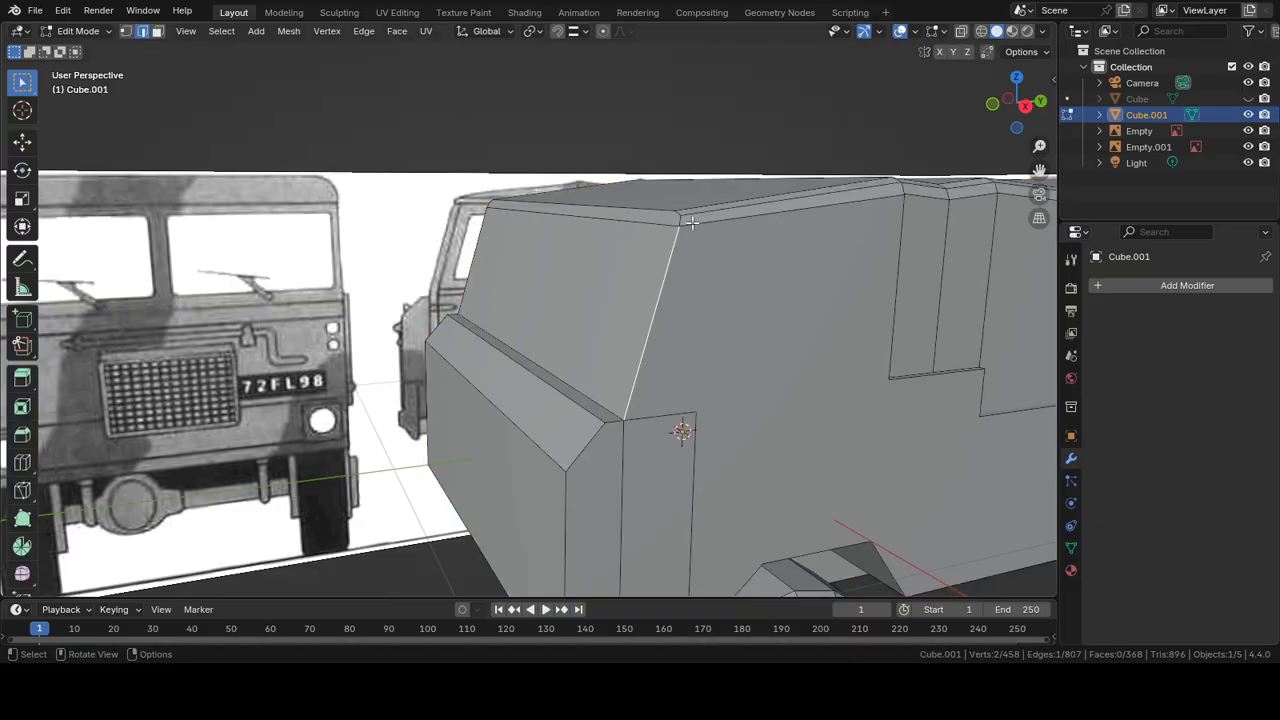
pyautogui.moveTo(691, 222); pyautogui.dragTo(861, 233, button='middle')
pyautogui.press('Tab')
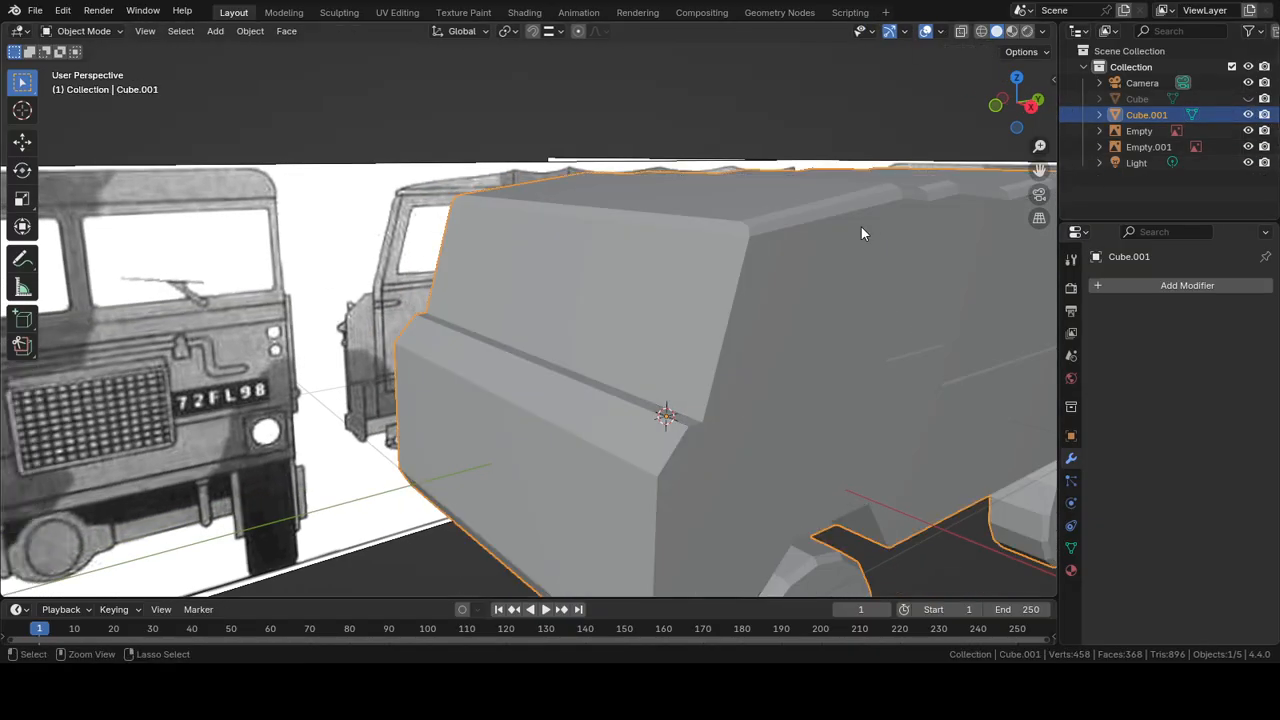
# Step: Undo the hiding, the applied Boolean and the operand choice, back to the windscreen boxes' empty Boolean modifier
pyautogui.hotkey('ctrl', 'z')
pyautogui.hotkey('ctrl', 'z')
pyautogui.hotkey('ctrl', 'z')
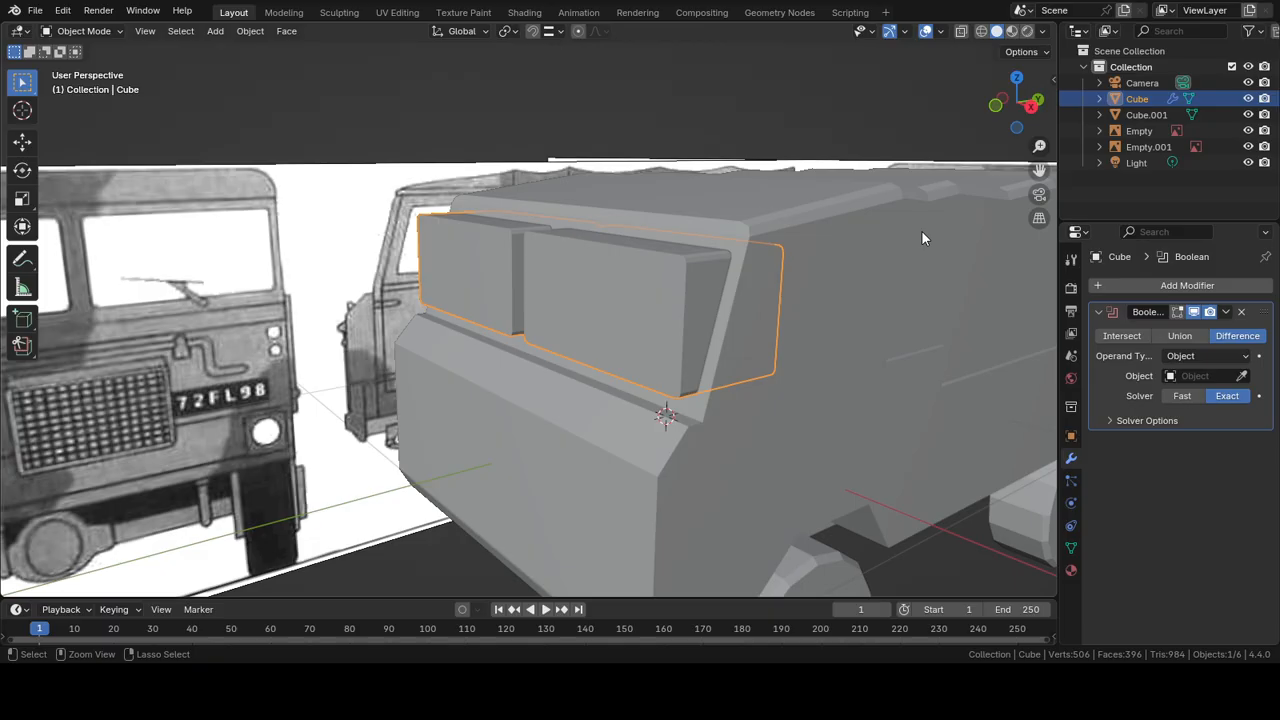
# Step: Remove the empty Boolean modifier from the windscreen box object Cube and add a Boolean modifier to the truck body Cube.001
pyautogui.click(1243, 313)
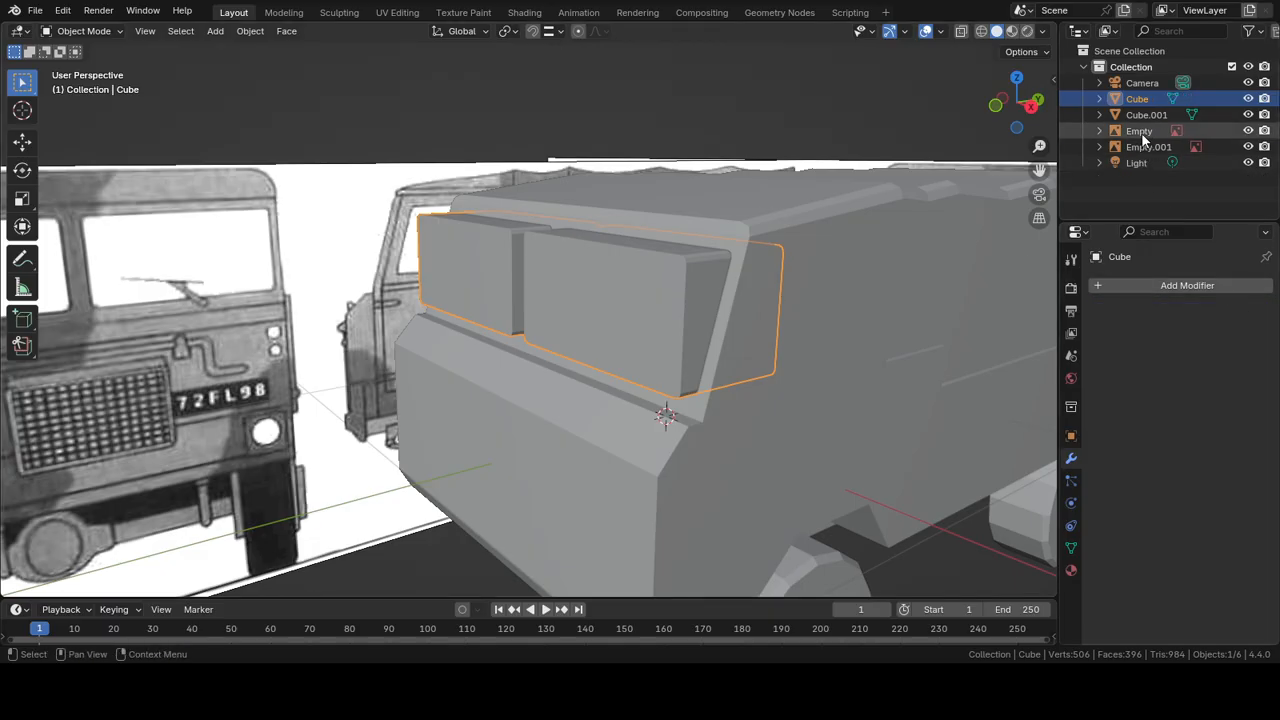
pyautogui.click(1146, 115)
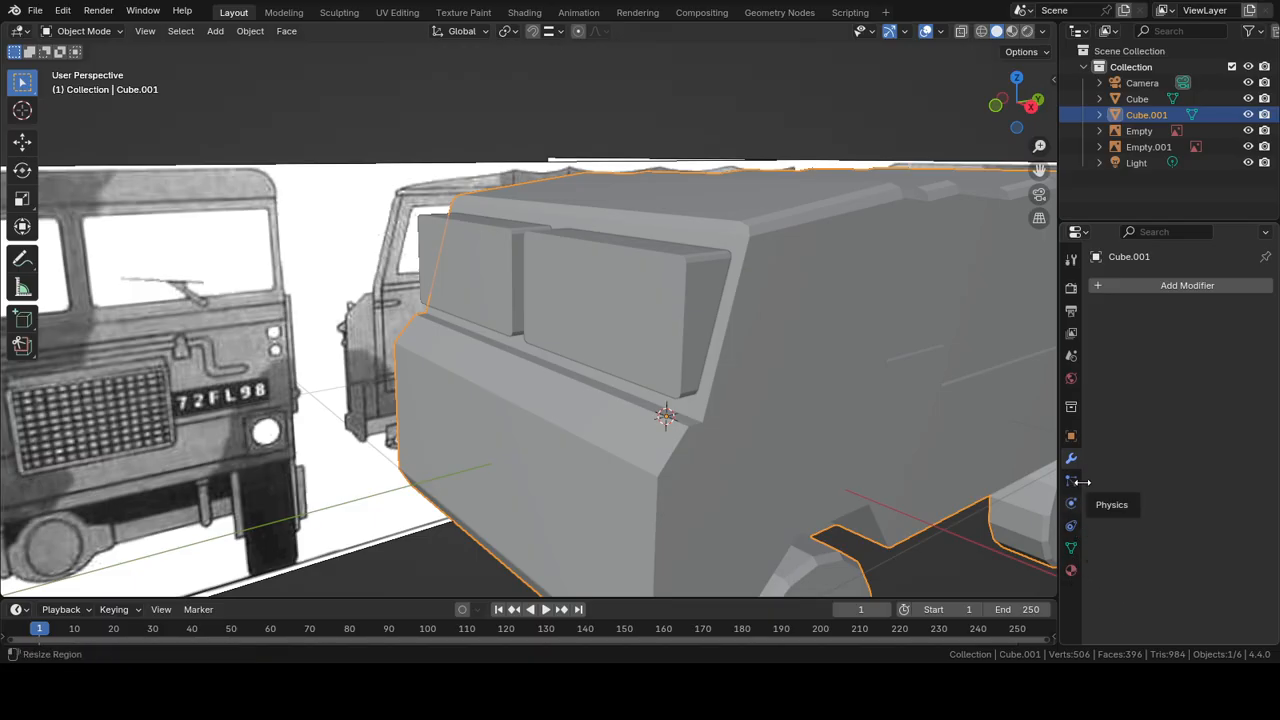
pyautogui.click(1139, 285)
pyautogui.moveTo(1139, 281)
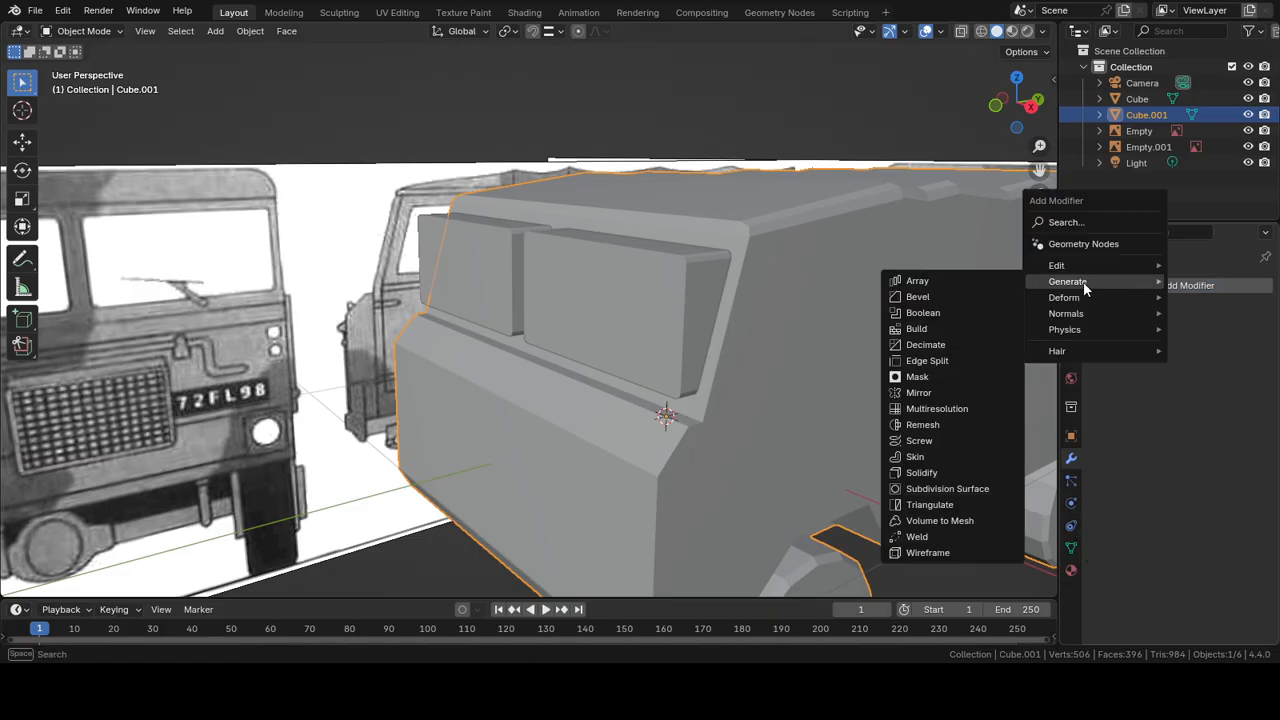
pyautogui.click(948, 313)
# Step: Pick the windscreen box object Cube as the operand of the truck body's Boolean Difference modifier
pyautogui.click(1242, 358)
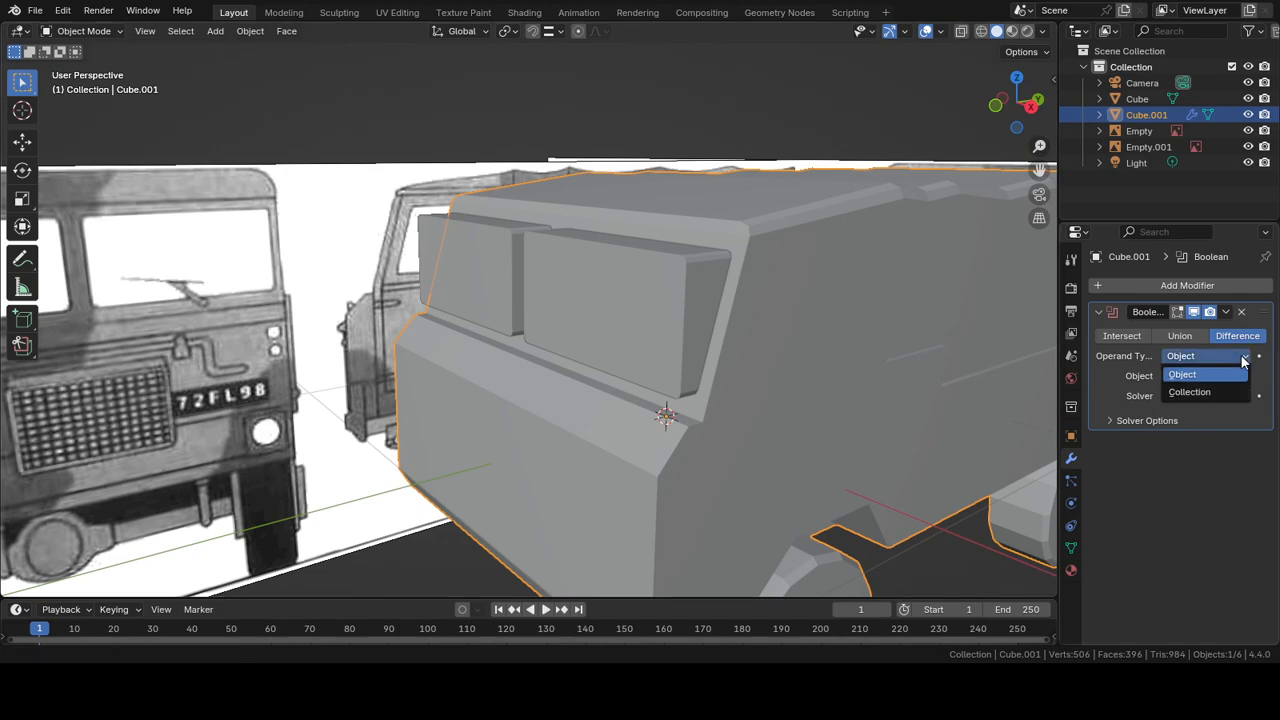
pyautogui.click(1217, 352)
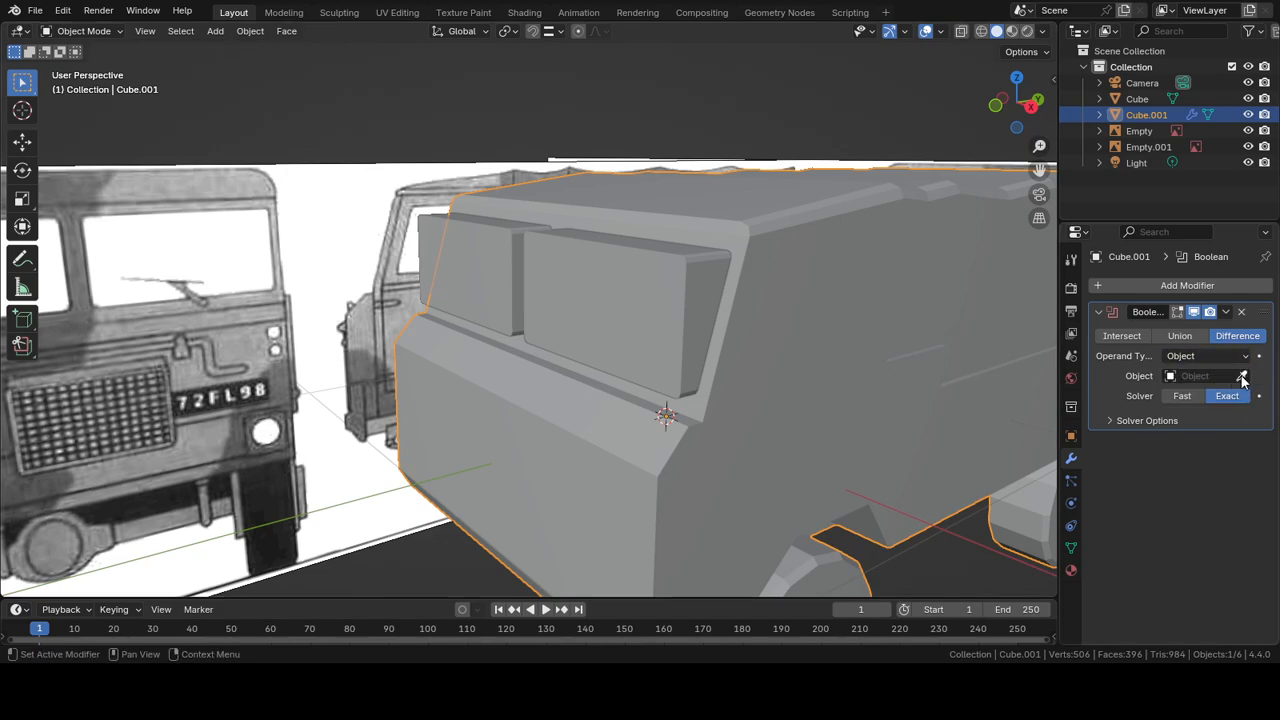
pyautogui.click(1243, 377)
pyautogui.click(603, 304)
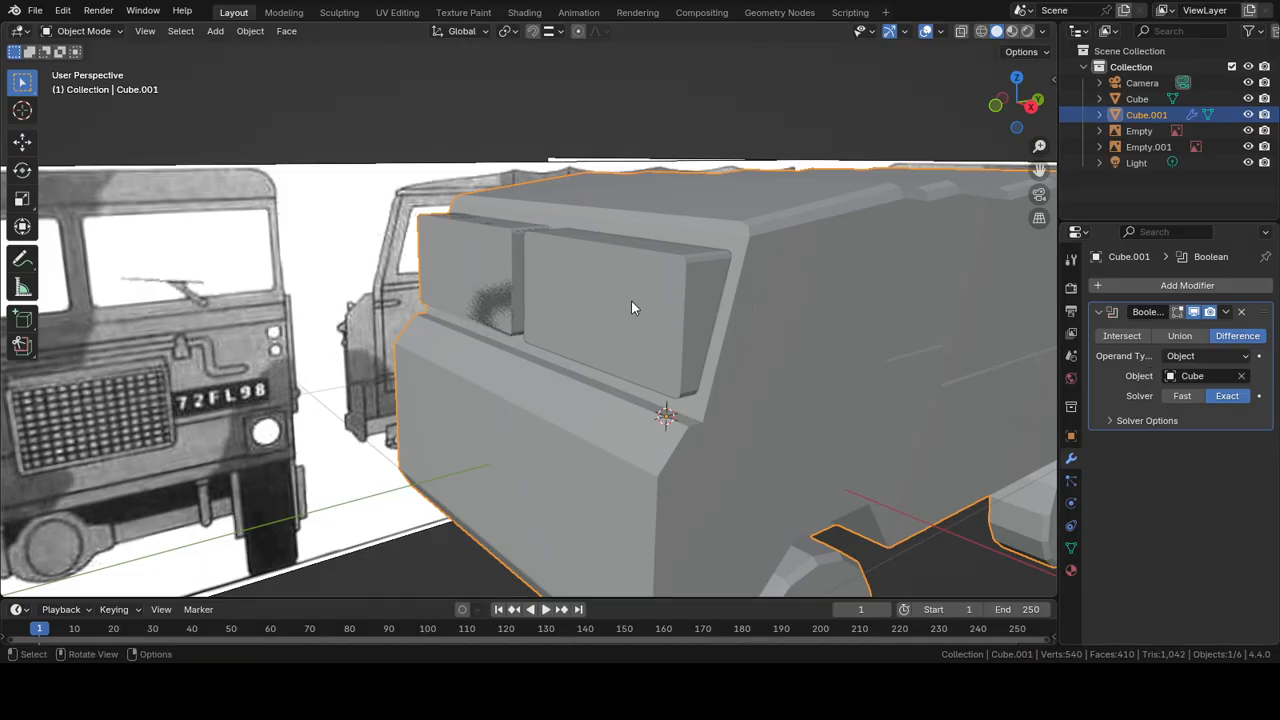
# Step: Hide the windscreen box object Cube and inspect the truck body's two windscreen areas for cut openings
pyautogui.moveTo(631, 301); pyautogui.dragTo(740, 288, button='middle')
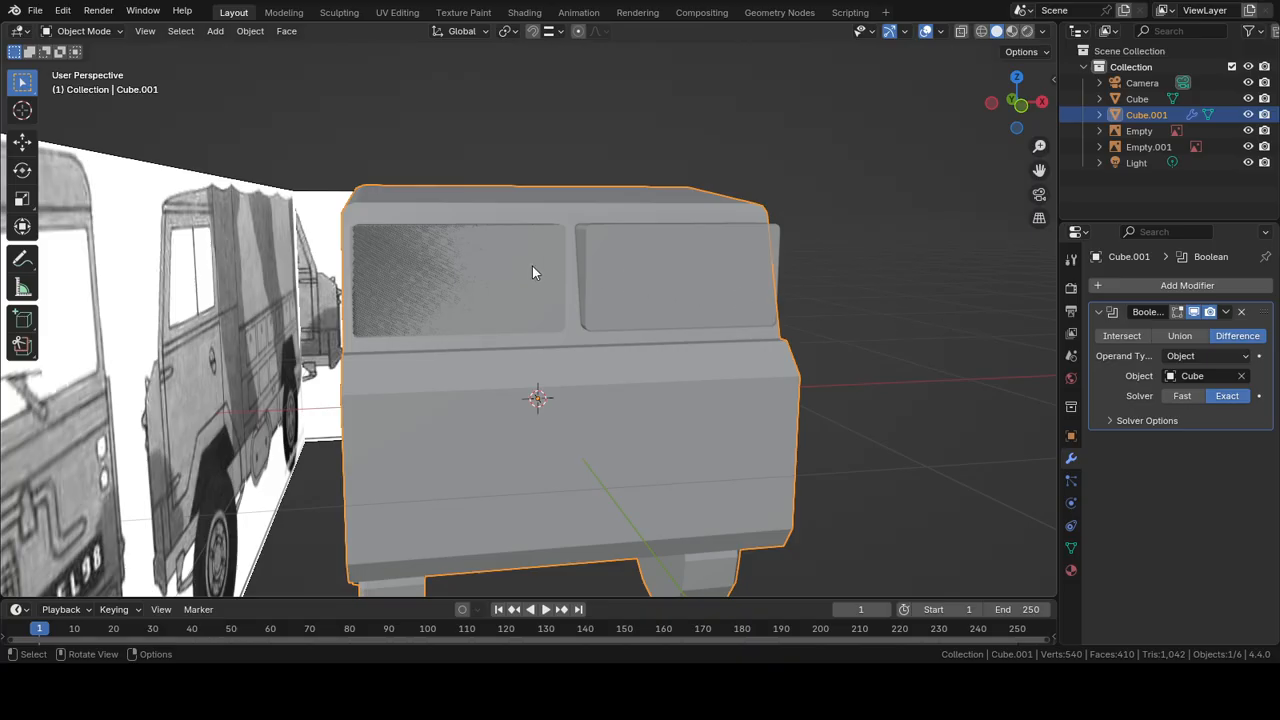
pyautogui.click(1248, 114)
pyautogui.click(1248, 114)
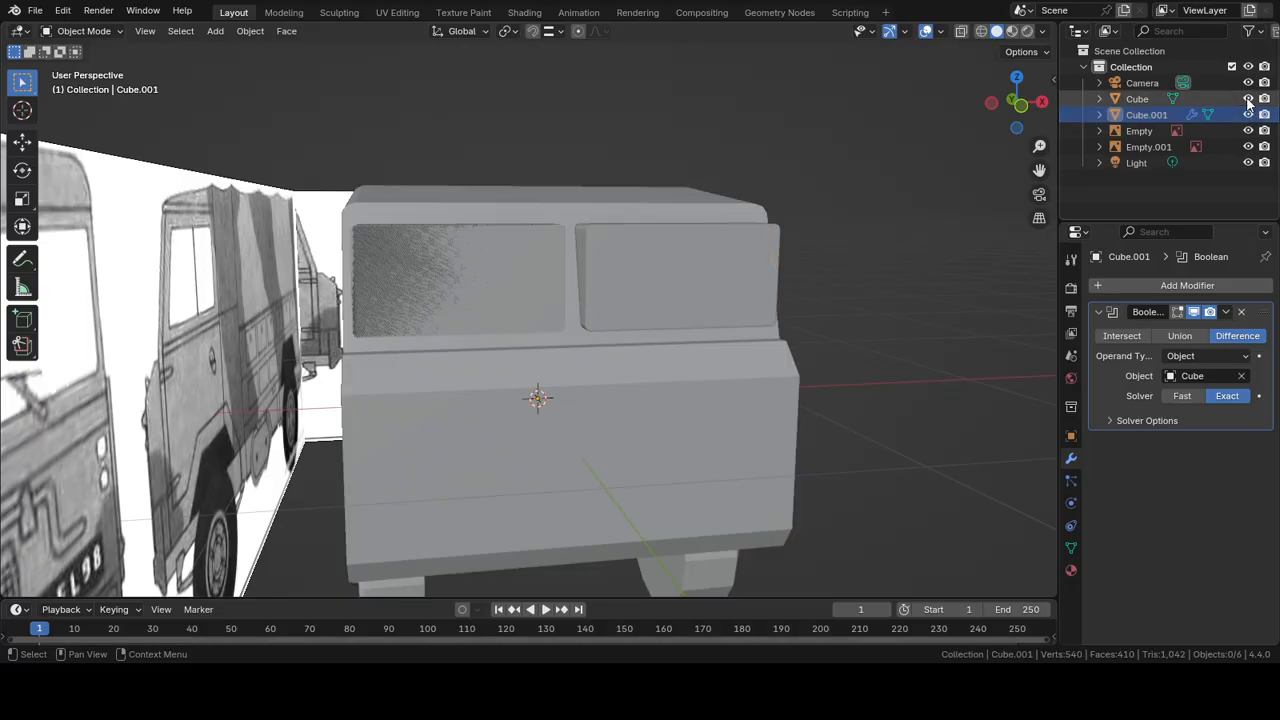
pyautogui.click(1248, 98)
pyautogui.moveTo(1005, 212); pyautogui.dragTo(665, 264, button='middle')
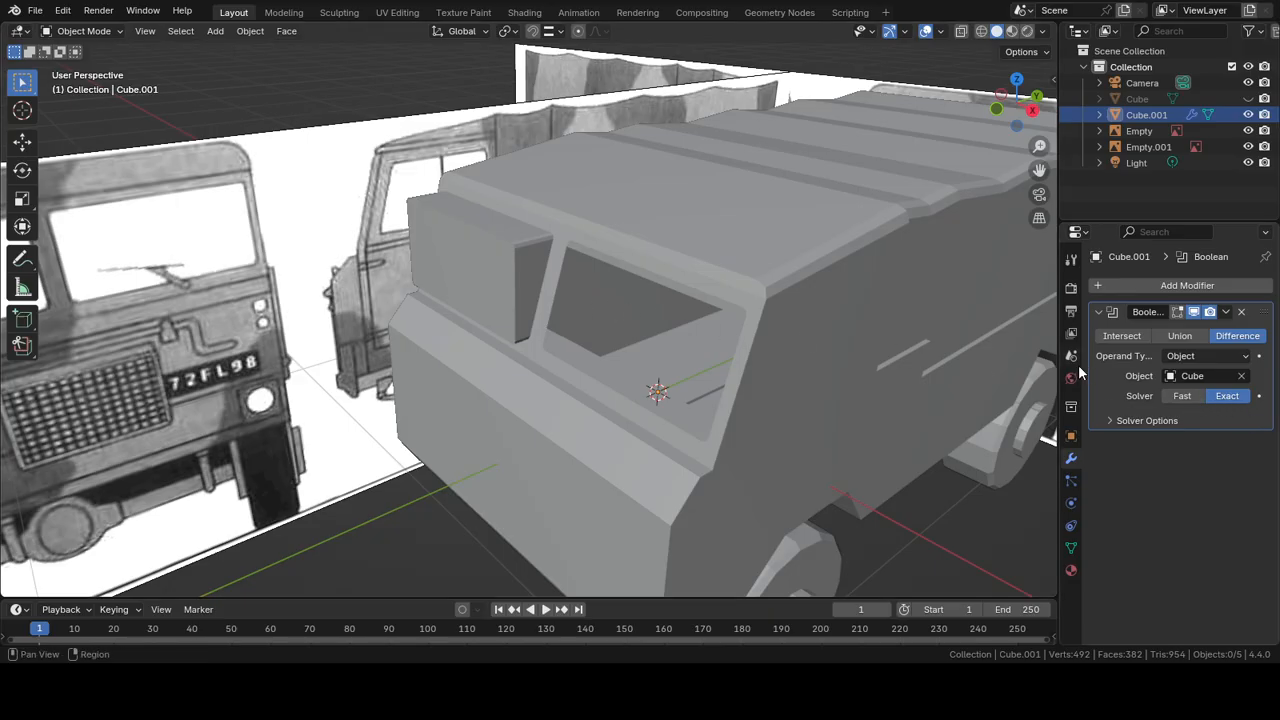
# Step: Try to add a second Boolean modifier to the truck body with the remaining windscreen box as operand, and remove that modifier
pyautogui.click(1175, 286)
pyautogui.moveTo(1170, 292)
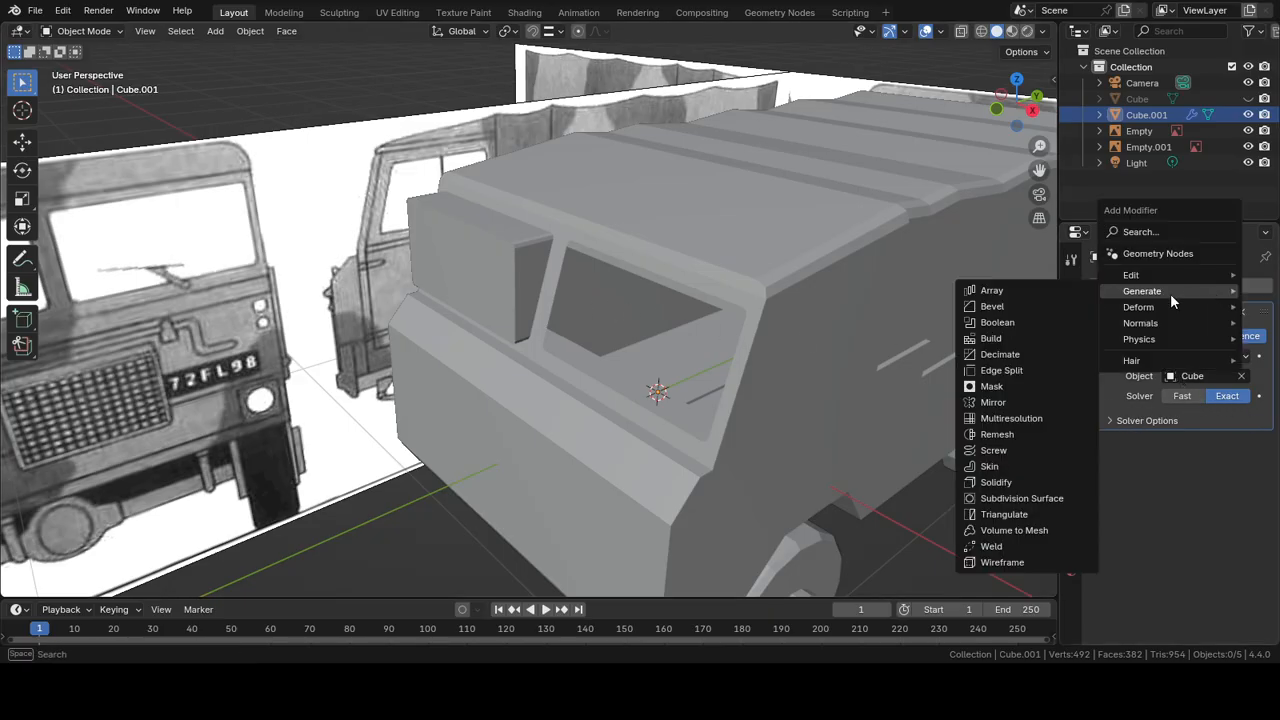
pyautogui.click(1031, 322)
pyautogui.click(1242, 506)
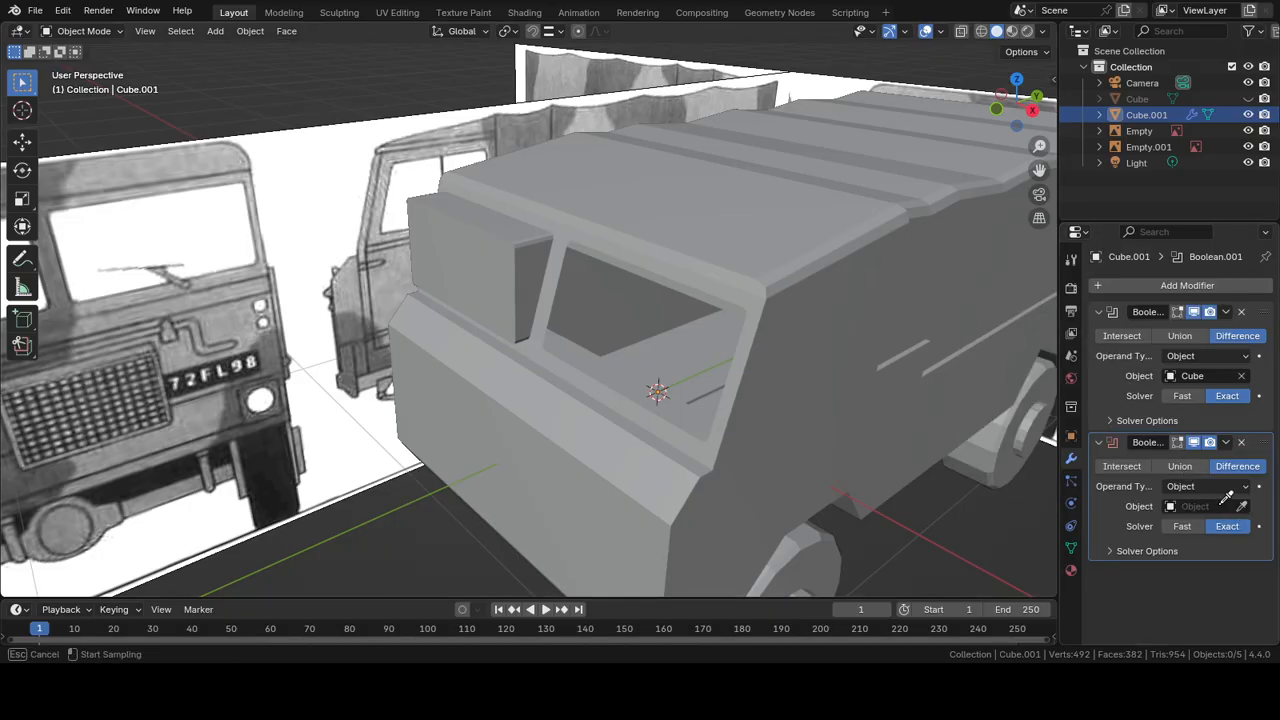
pyautogui.click(491, 290)
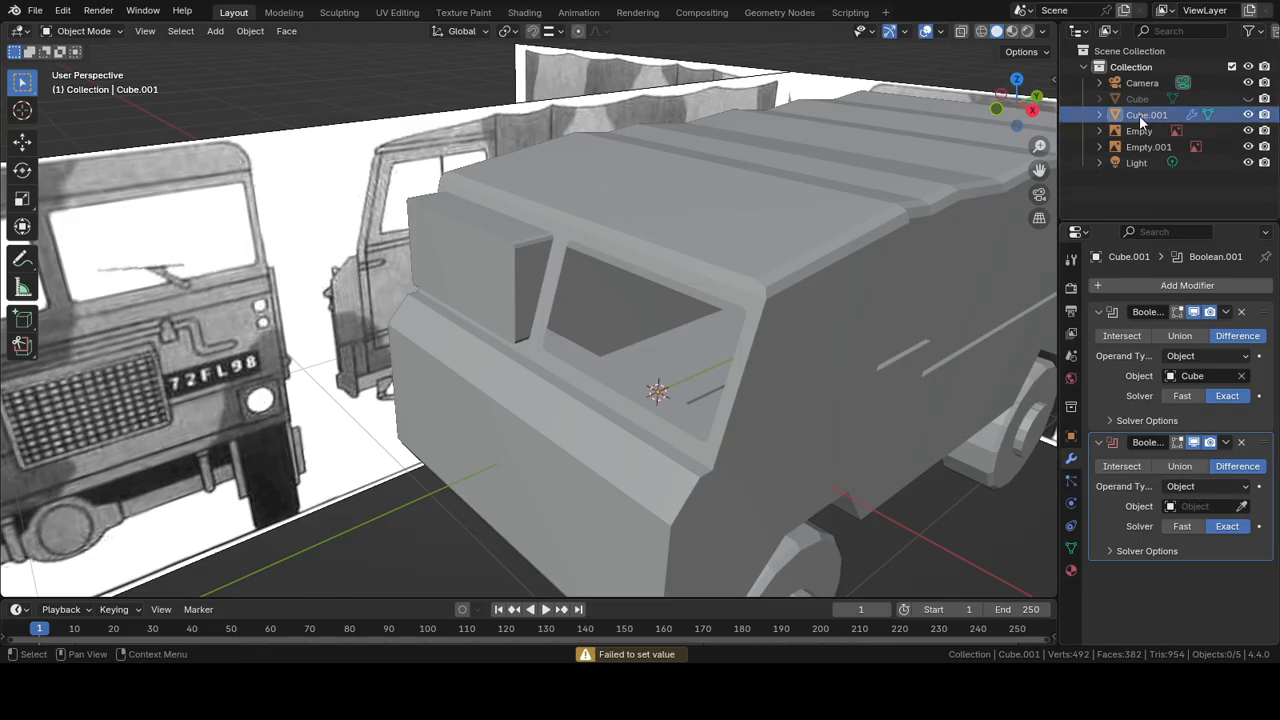
pyautogui.click(1248, 98)
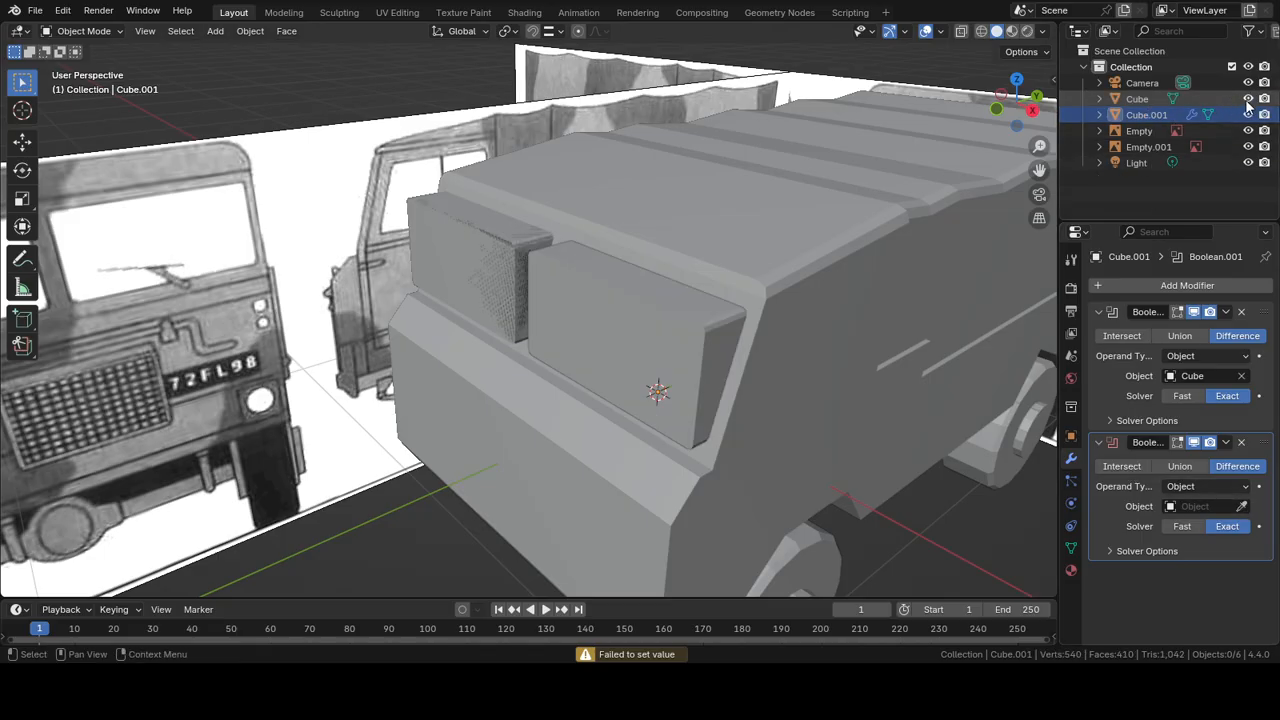
pyautogui.click(1242, 506)
pyautogui.click(484, 257)
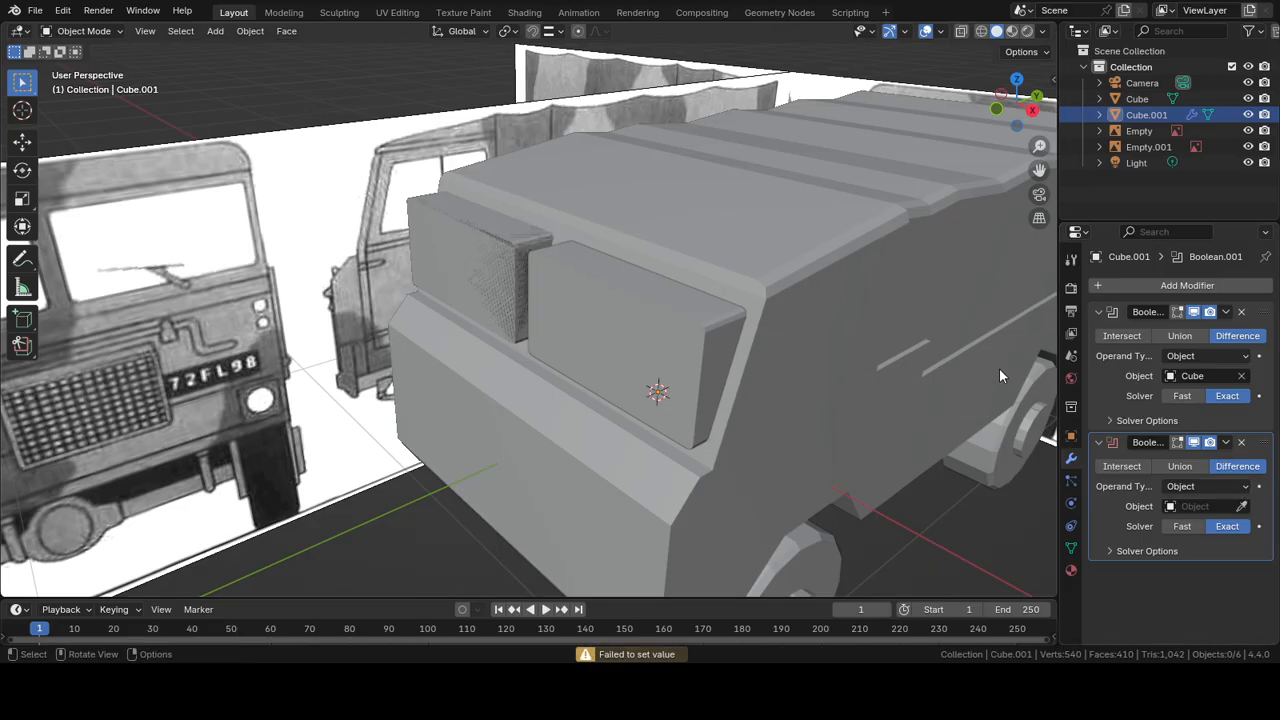
pyautogui.click(1240, 443)
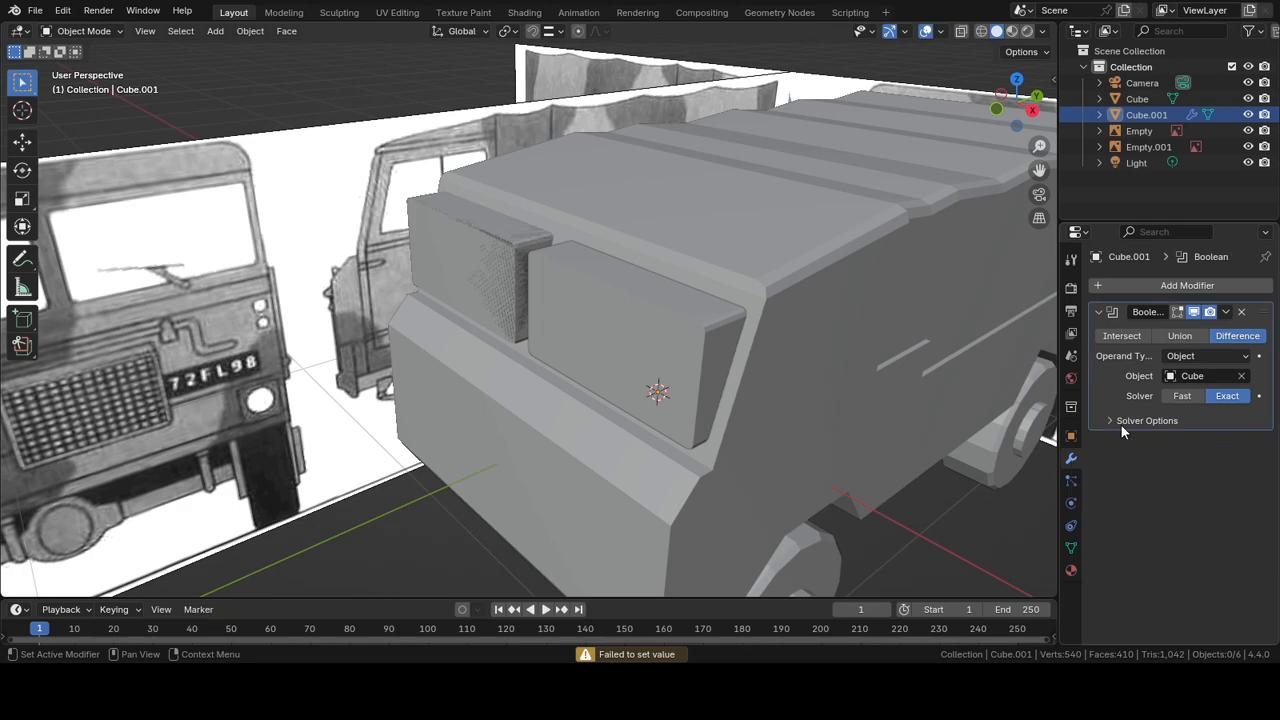
# Step: Switch the truck body's Boolean modifier to Union and apply it with the windscreen box object hidden
pyautogui.click(1176, 340)
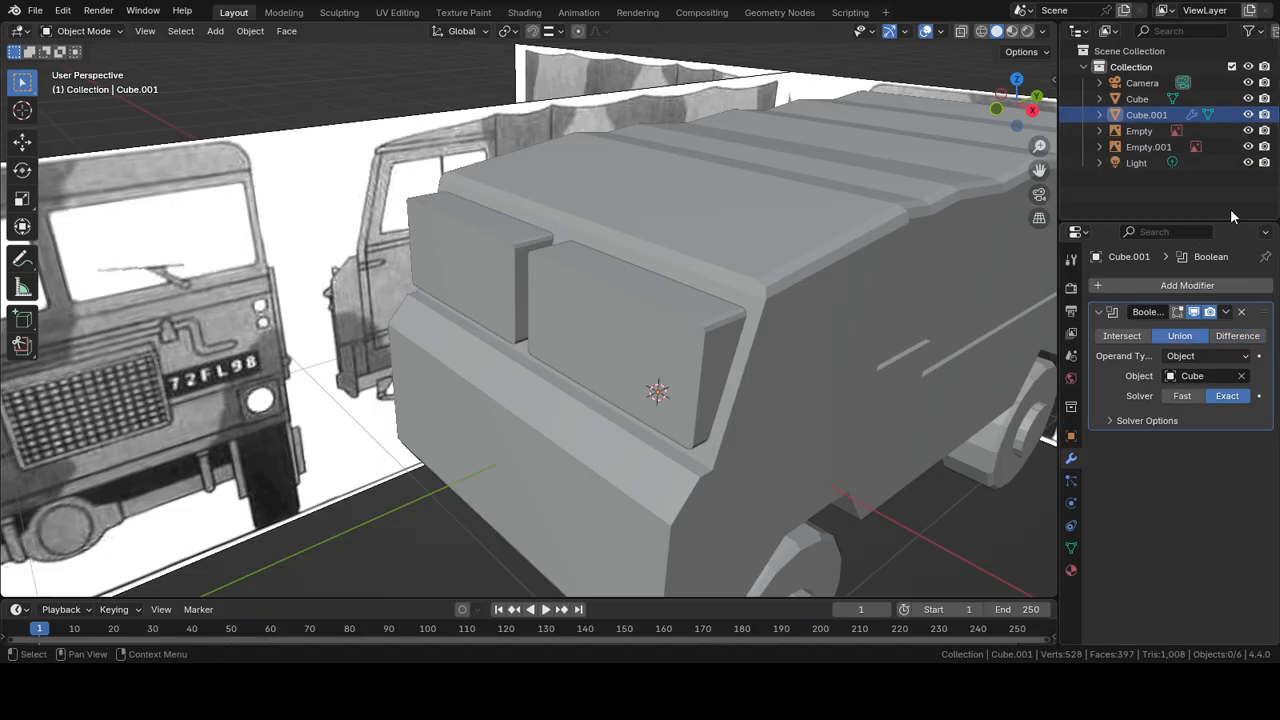
pyautogui.click(1247, 98)
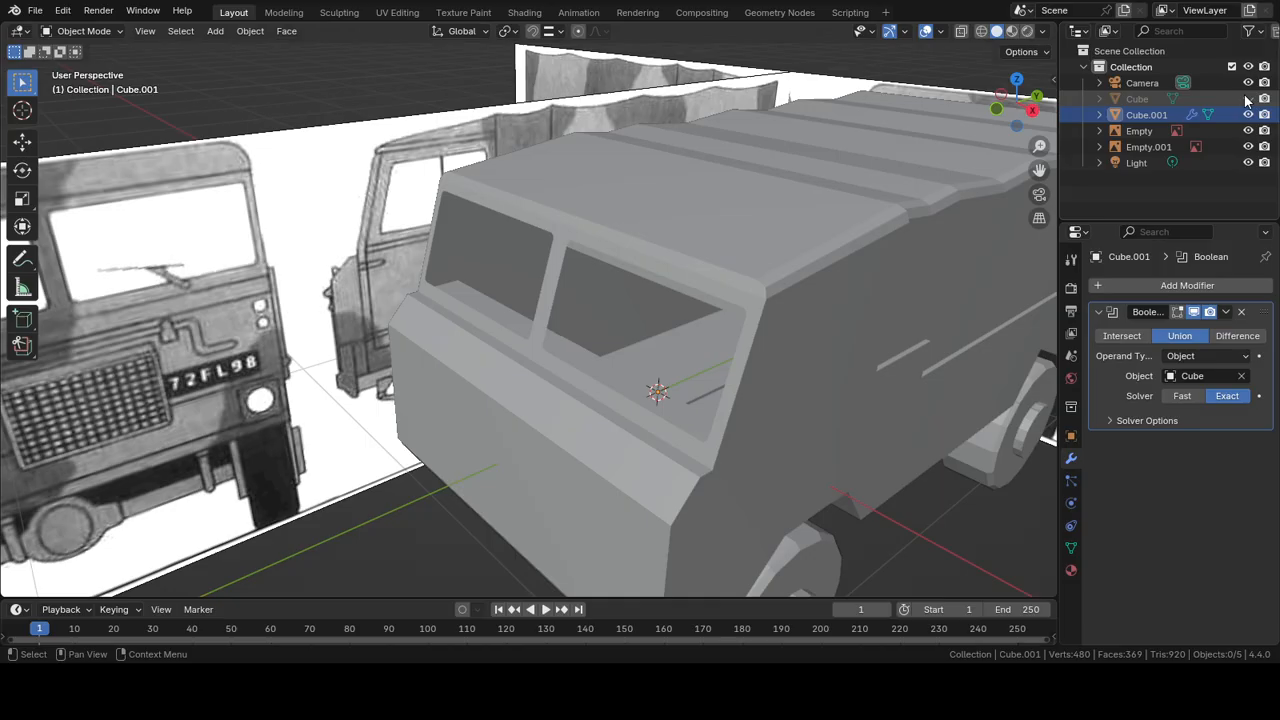
pyautogui.moveTo(843, 203)
pyautogui.mouseDown(button='middle')
pyautogui.moveTo(920, 191)
pyautogui.moveTo(950, 162)
pyautogui.moveTo(825, 214)
pyautogui.mouseUp(button='middle')
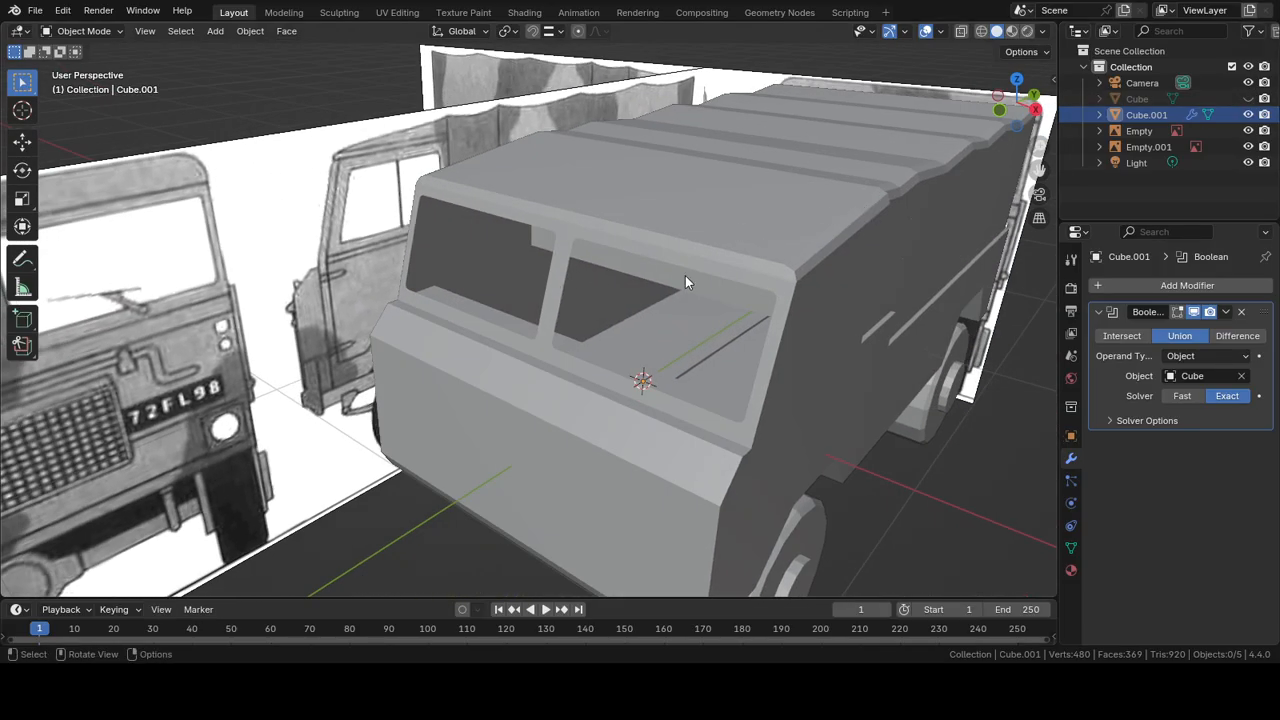
pyautogui.click(1224, 313)
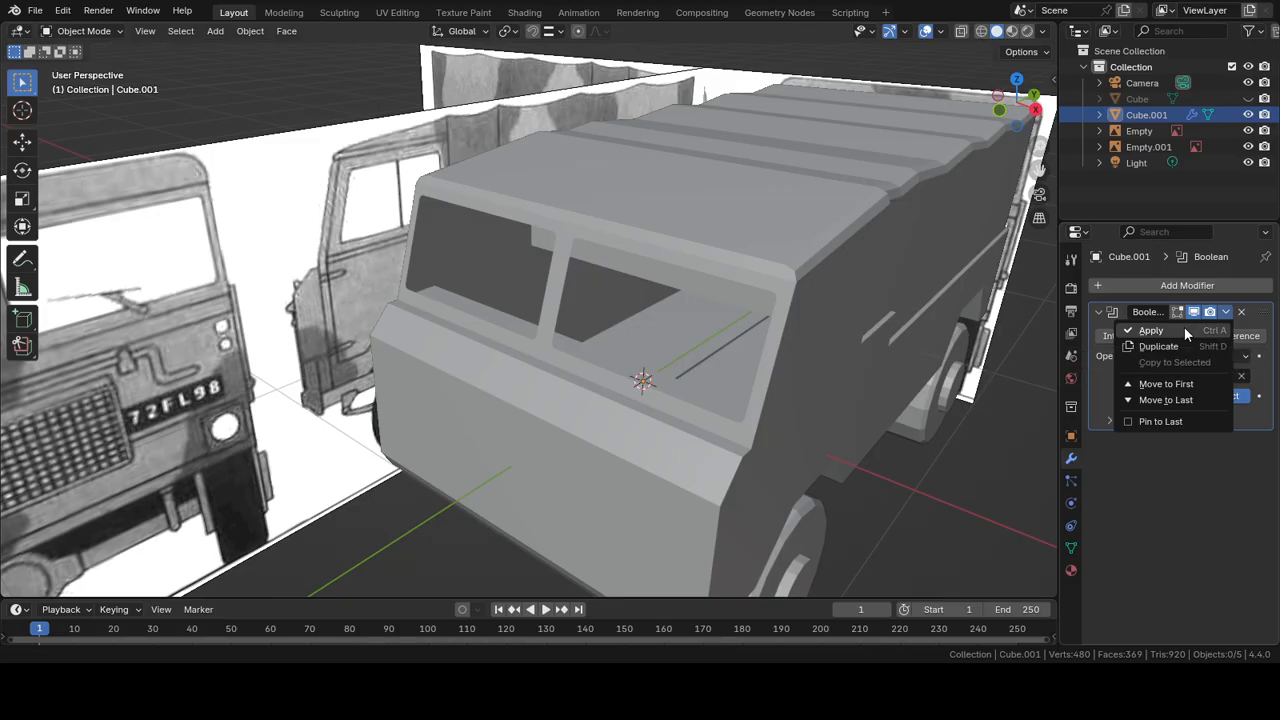
pyautogui.click(1151, 331)
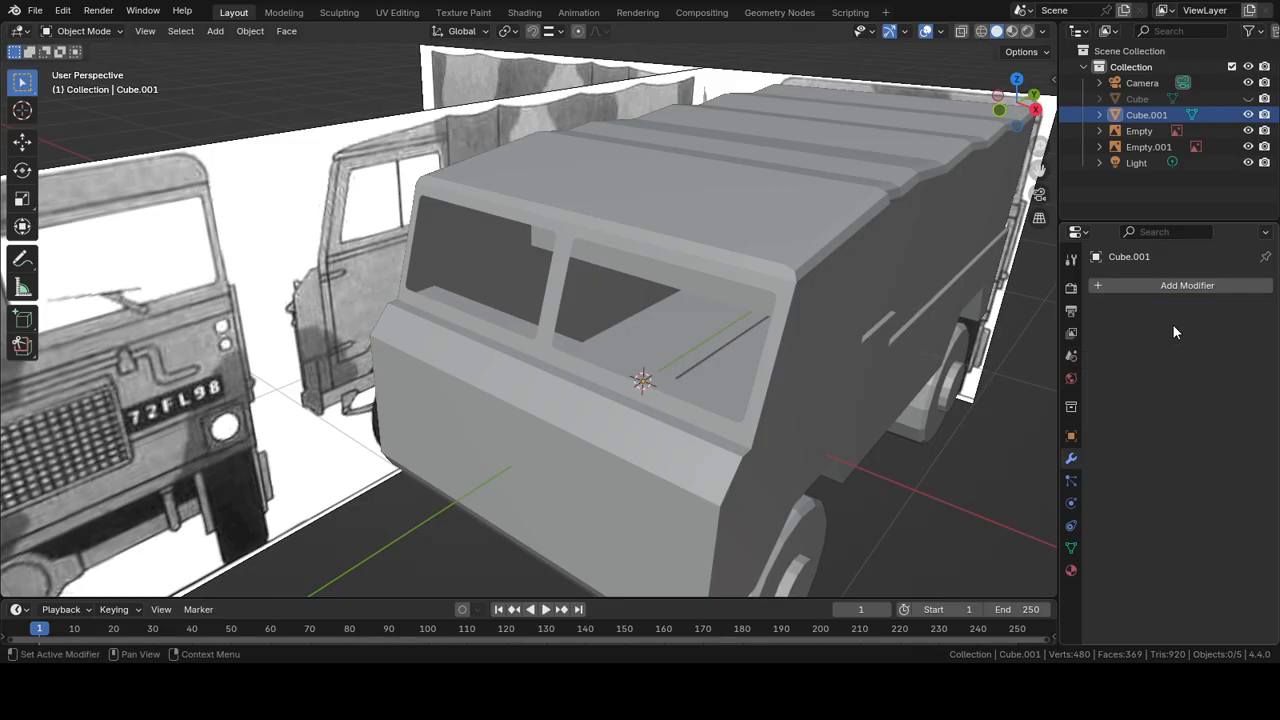
# Step: Show and re-hide the windscreen box object Cube, and open the truck body Cube.001 in Edit Mode to examine its windscreen openings
pyautogui.click(1249, 99)
pyautogui.click(1137, 98)
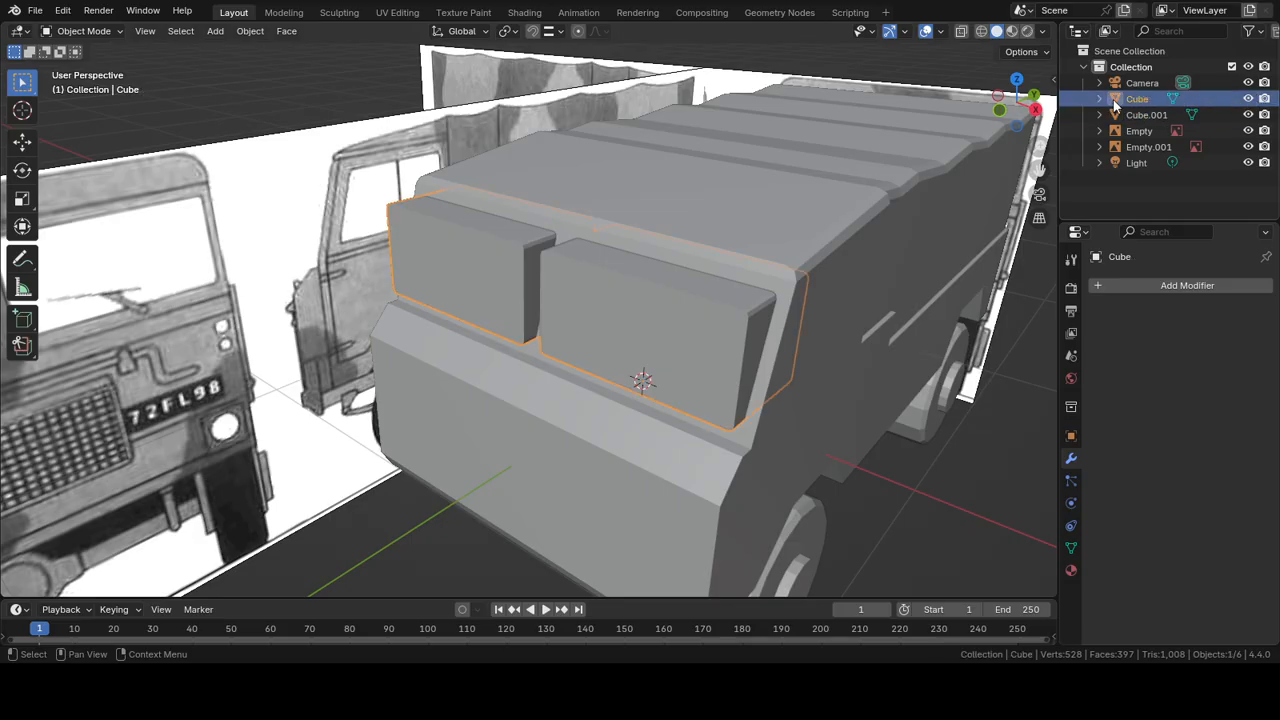
pyautogui.click(1249, 98)
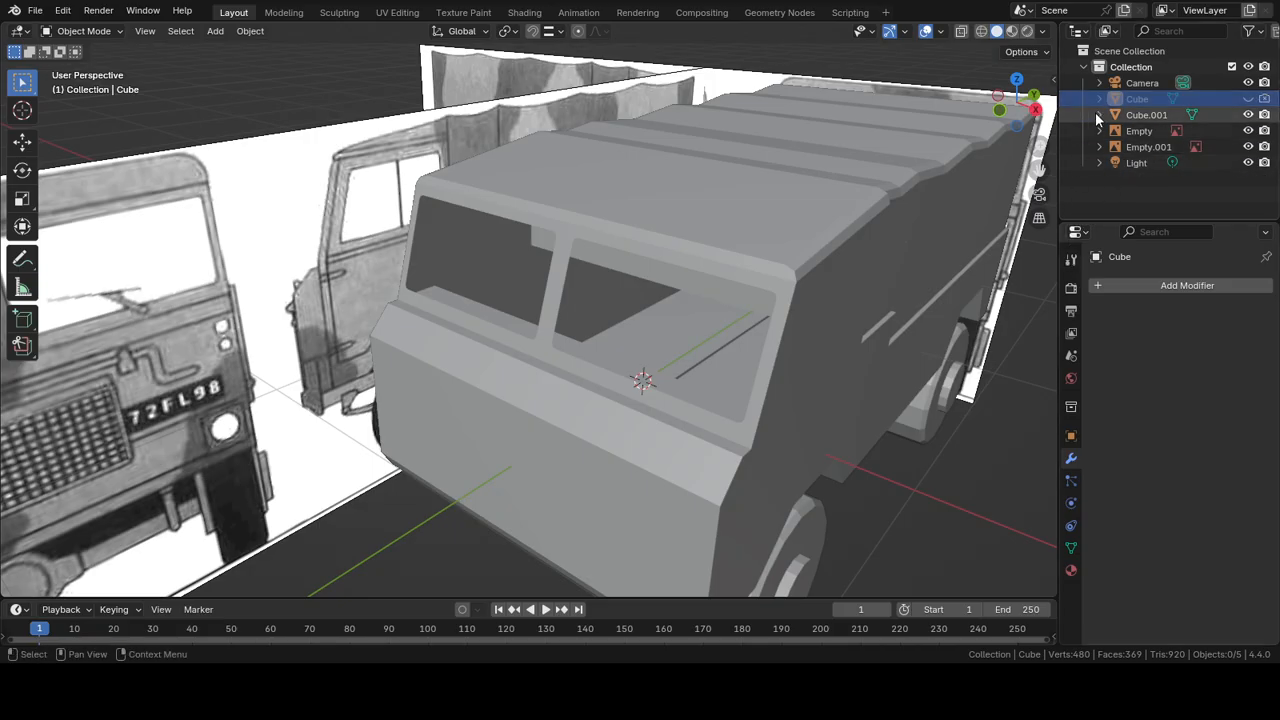
pyautogui.click(1140, 115)
pyautogui.press('Tab')
pyautogui.moveTo(720, 272); pyautogui.dragTo(767, 295, button='middle')
pyautogui.scroll(2, 740, 259)
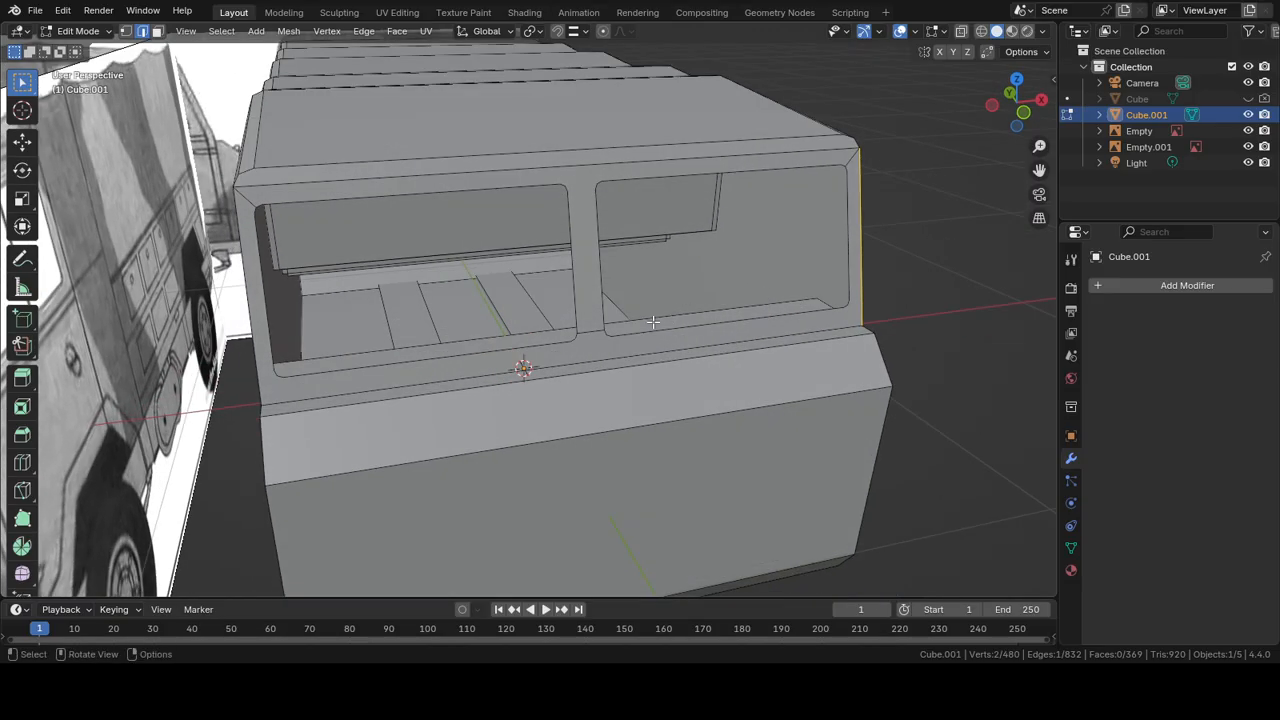
pyautogui.scroll(3, 656, 320)
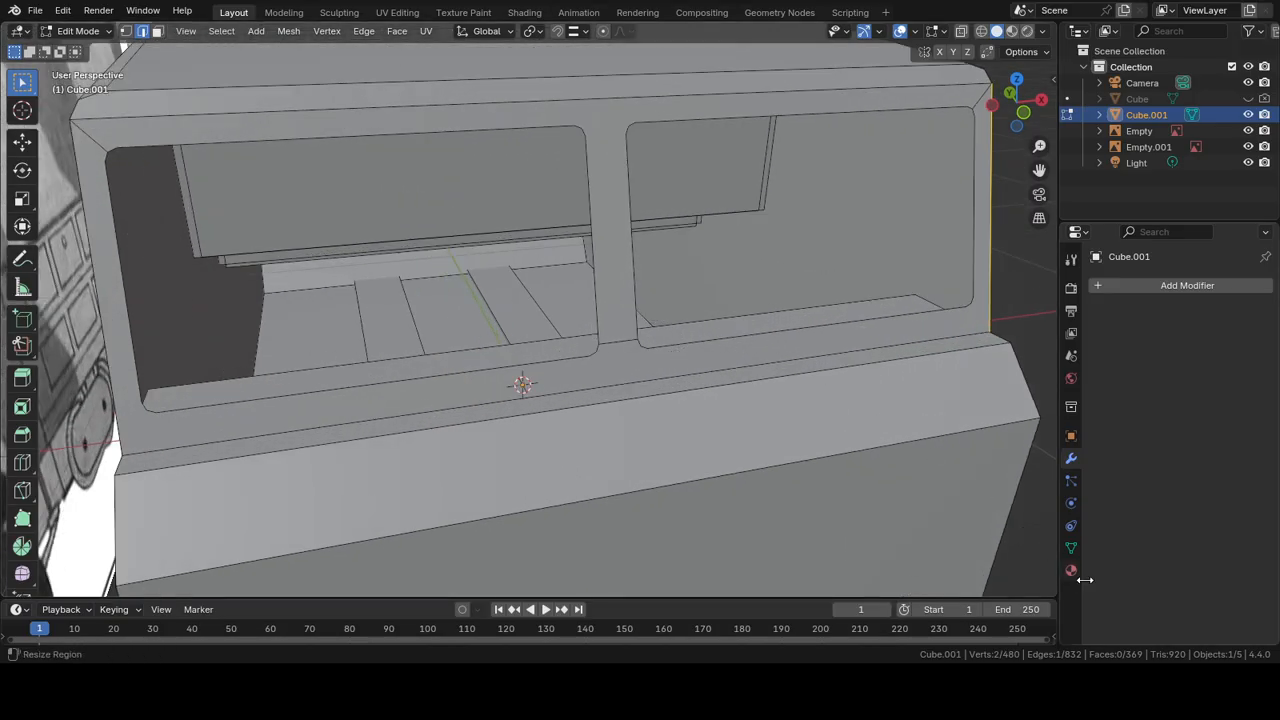
pyautogui.scroll(-3, 431, 333)
pyautogui.moveTo(550, 327); pyautogui.dragTo(446, 311, button='middle')
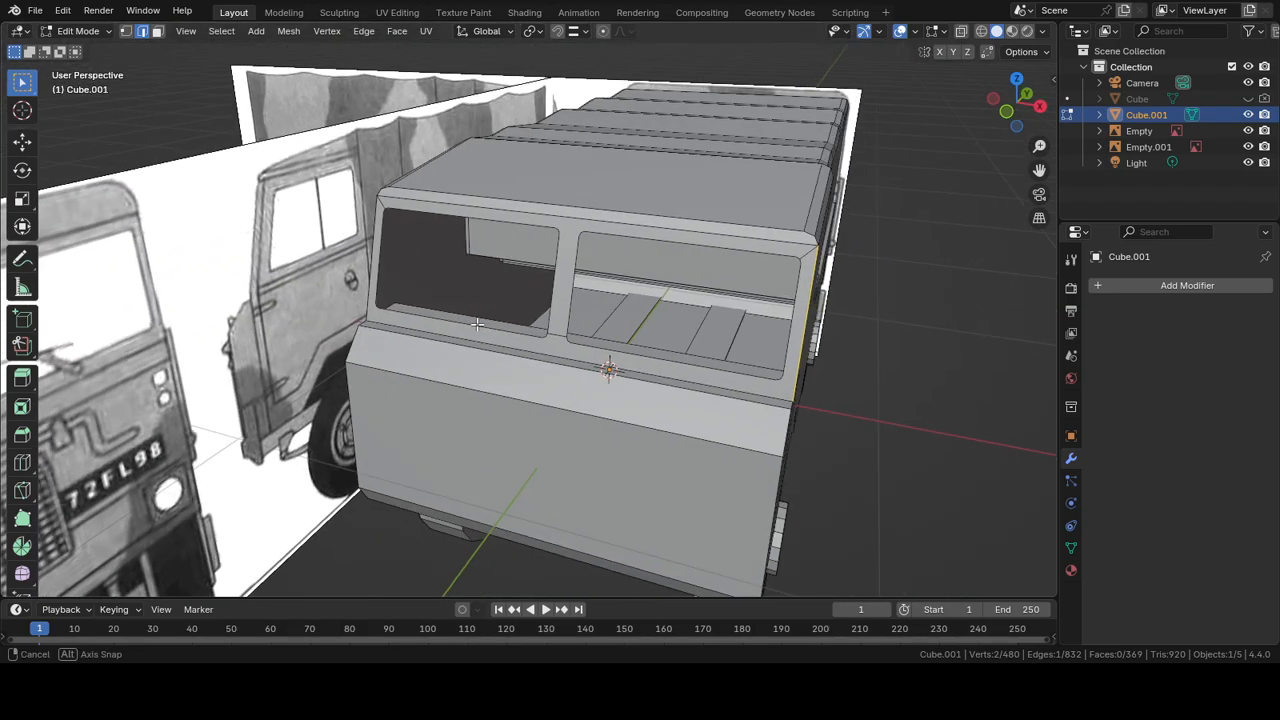
pyautogui.scroll(2, 424, 308)
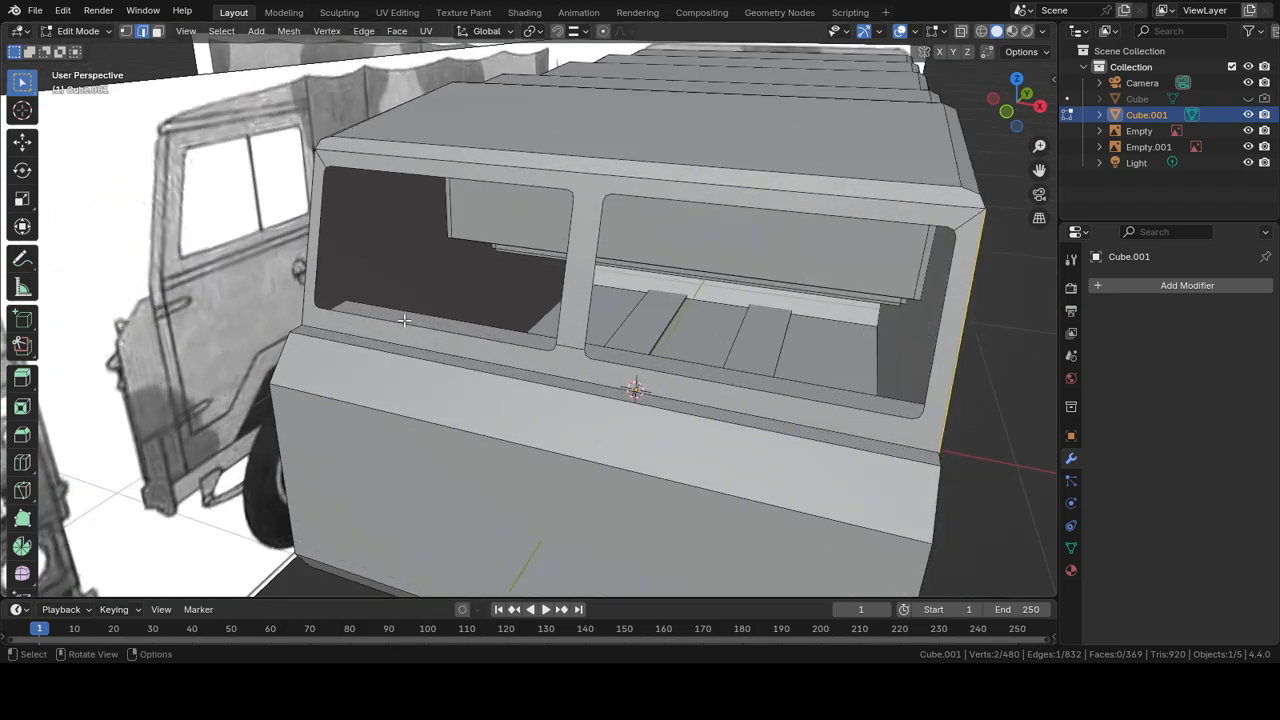
# Step: Select the edge loops around both windscreen openings and fill them with faces
pyautogui.click(401, 324)
pyautogui.keyDown('alt'); pyautogui.click(405, 324); pyautogui.keyUp('alt')
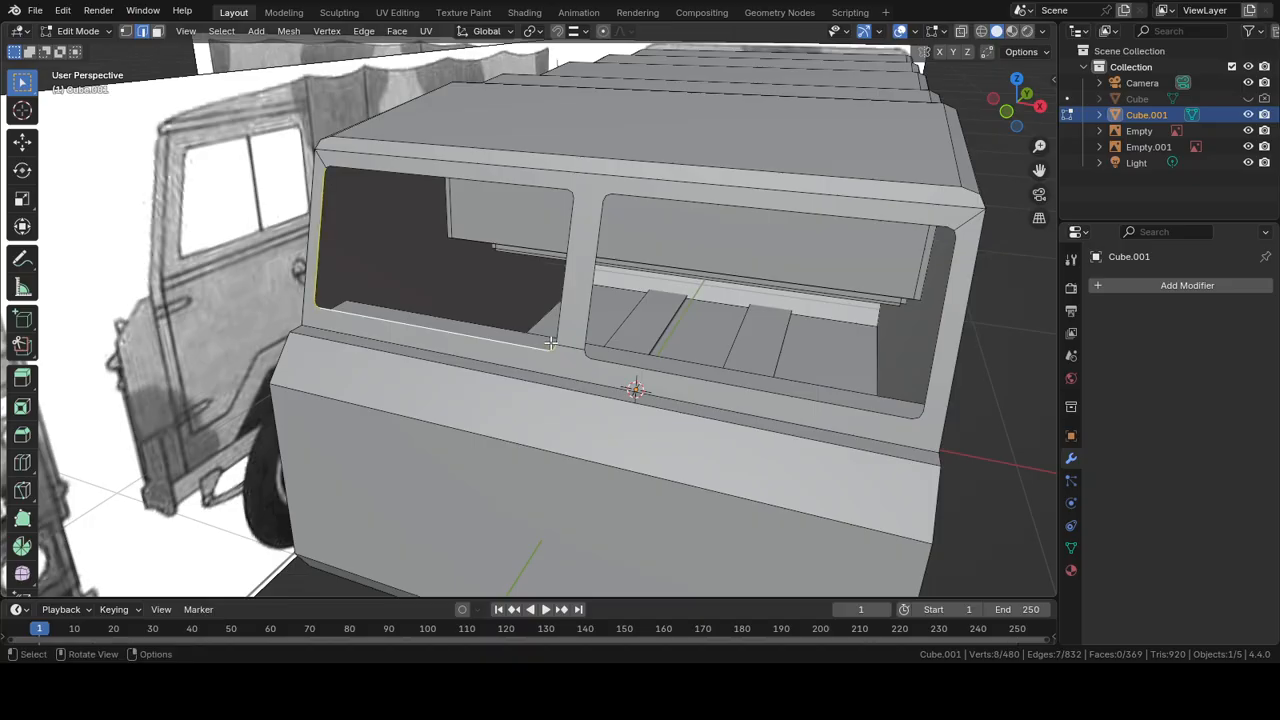
pyautogui.keyDown('alt'); pyautogui.click(559, 303); pyautogui.keyUp('alt')
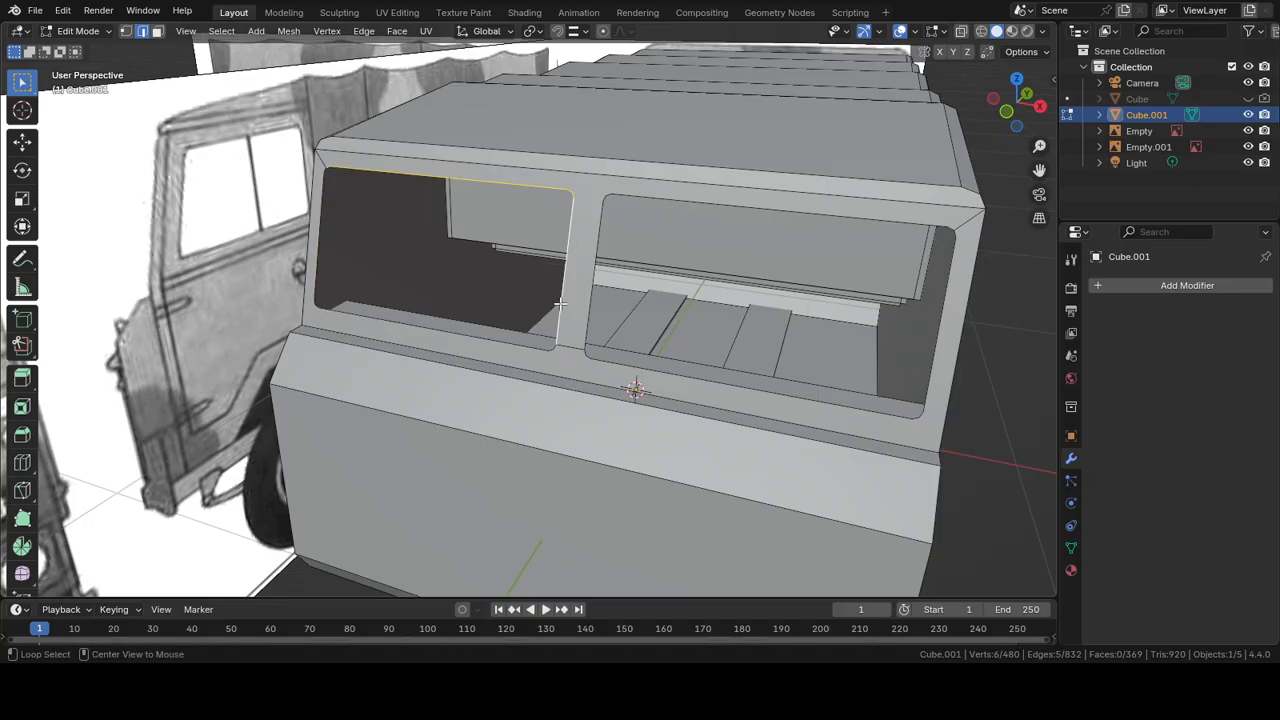
pyautogui.keyDown('alt'); pyautogui.click(528, 348); pyautogui.keyUp('alt')
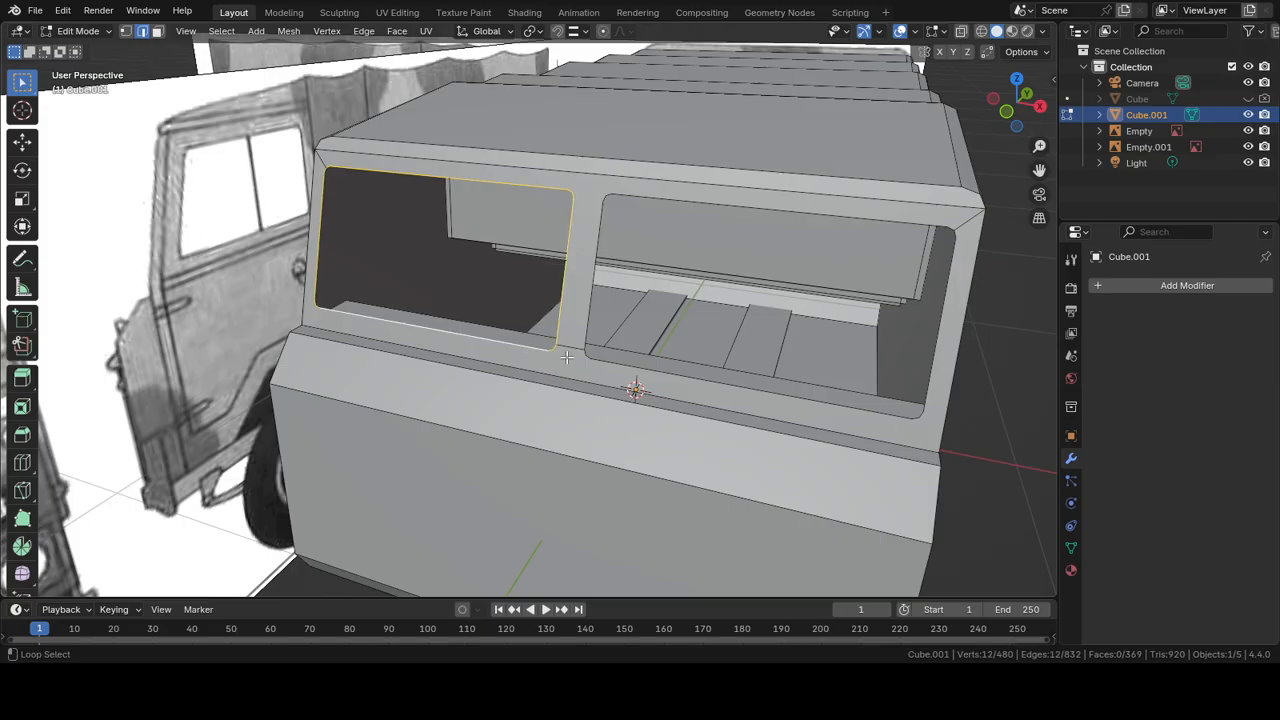
pyautogui.keyDown('alt'); pyautogui.keyDown('shift'); pyautogui.click(623, 364); pyautogui.keyUp('shift'); pyautogui.keyUp('alt')
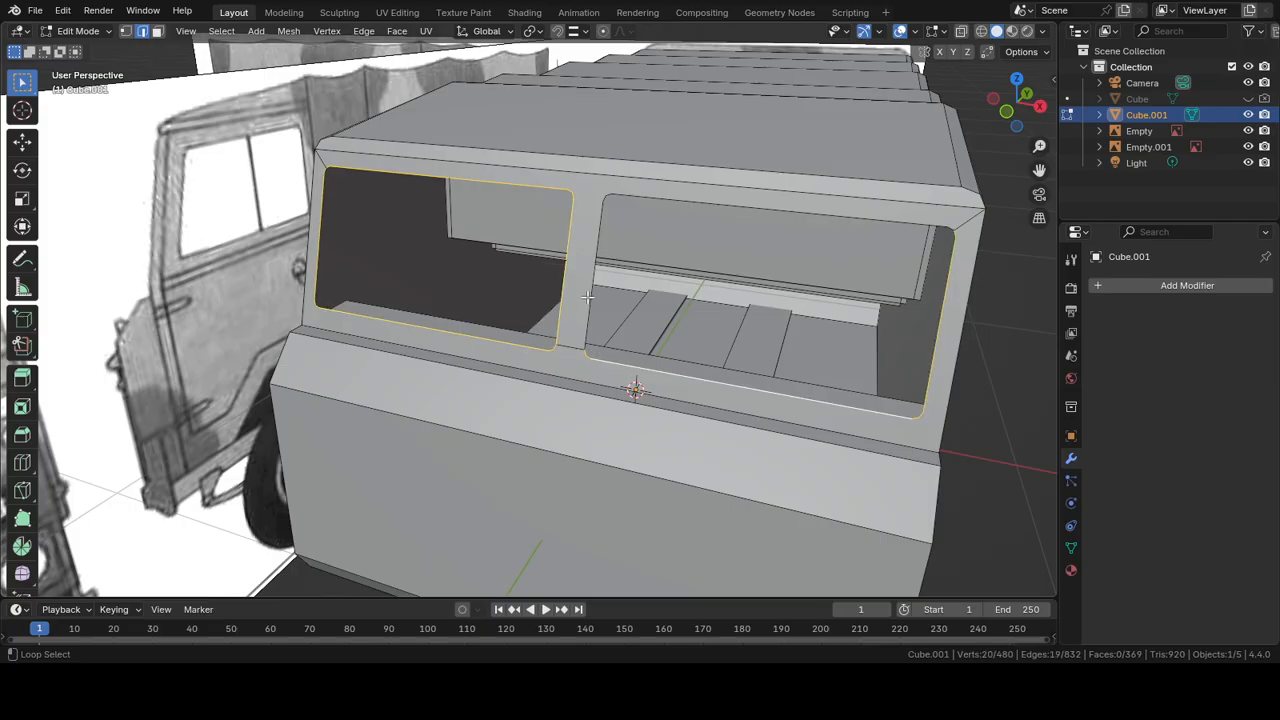
pyautogui.scroll(-3, 608, 292)
pyautogui.moveTo(608, 292); pyautogui.dragTo(666, 293, button='middle')
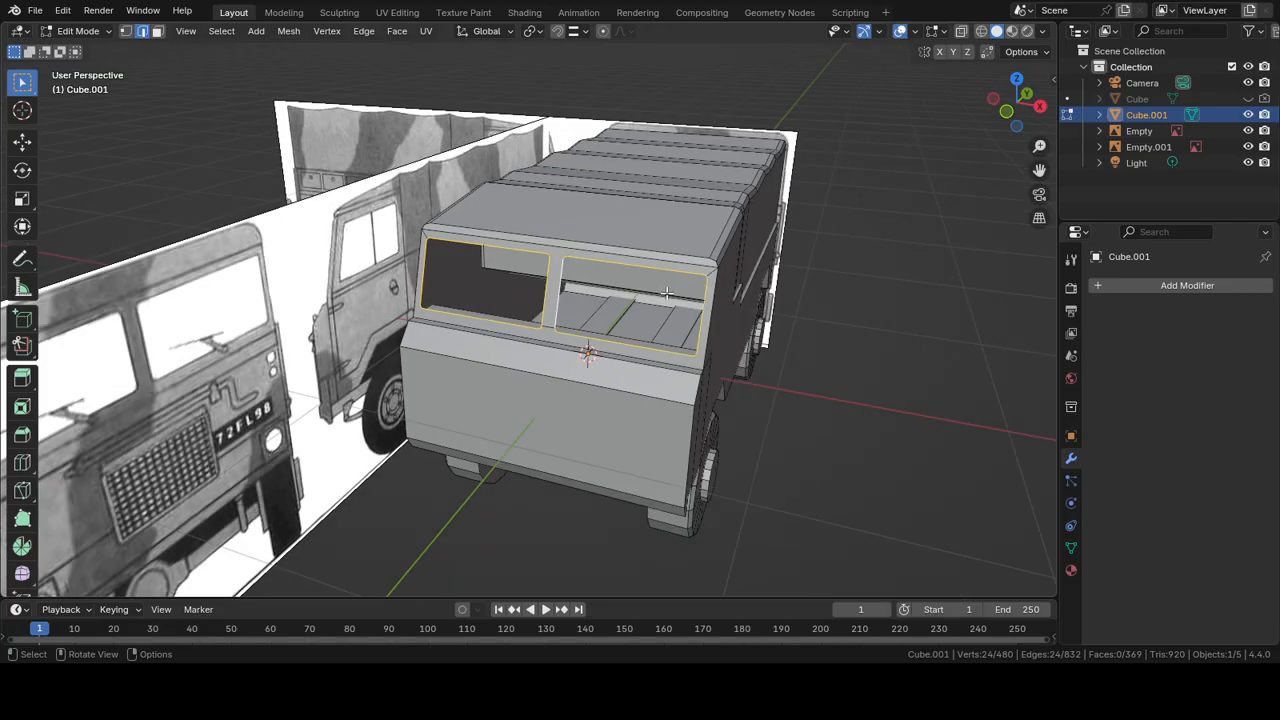
pyautogui.press('f')
pyautogui.scroll(4, 663, 301)
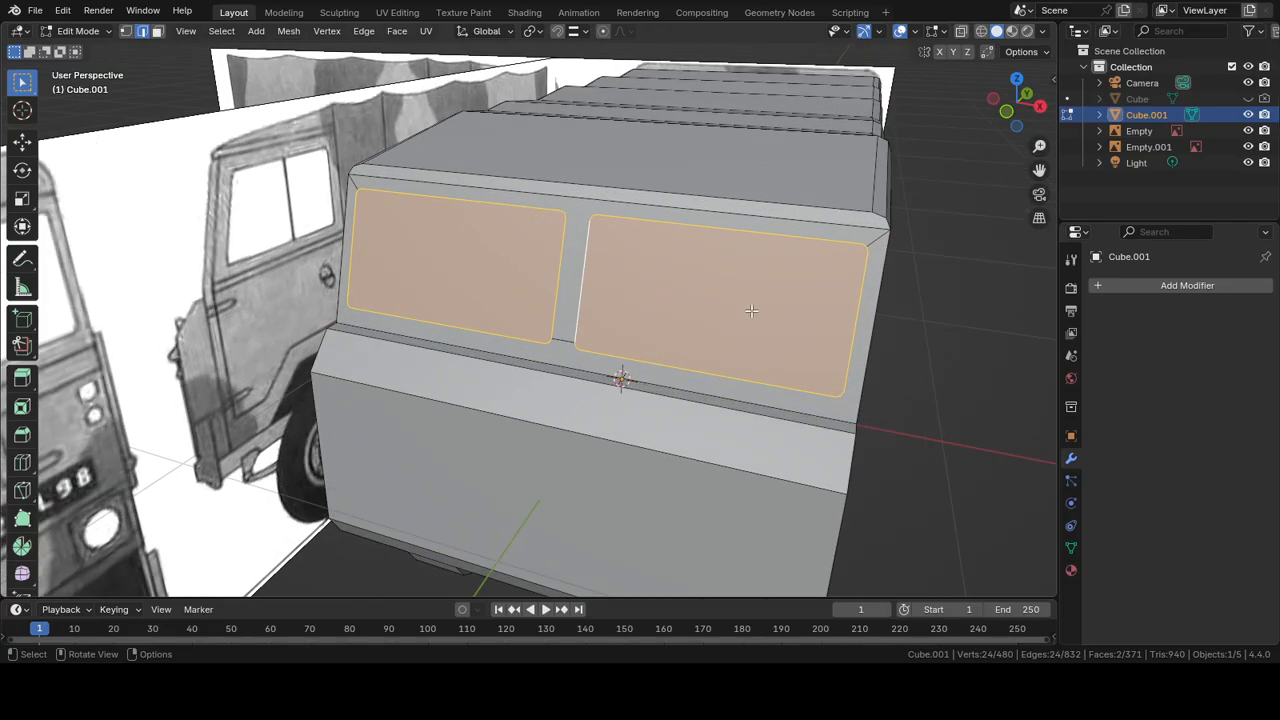
pyautogui.press('i')
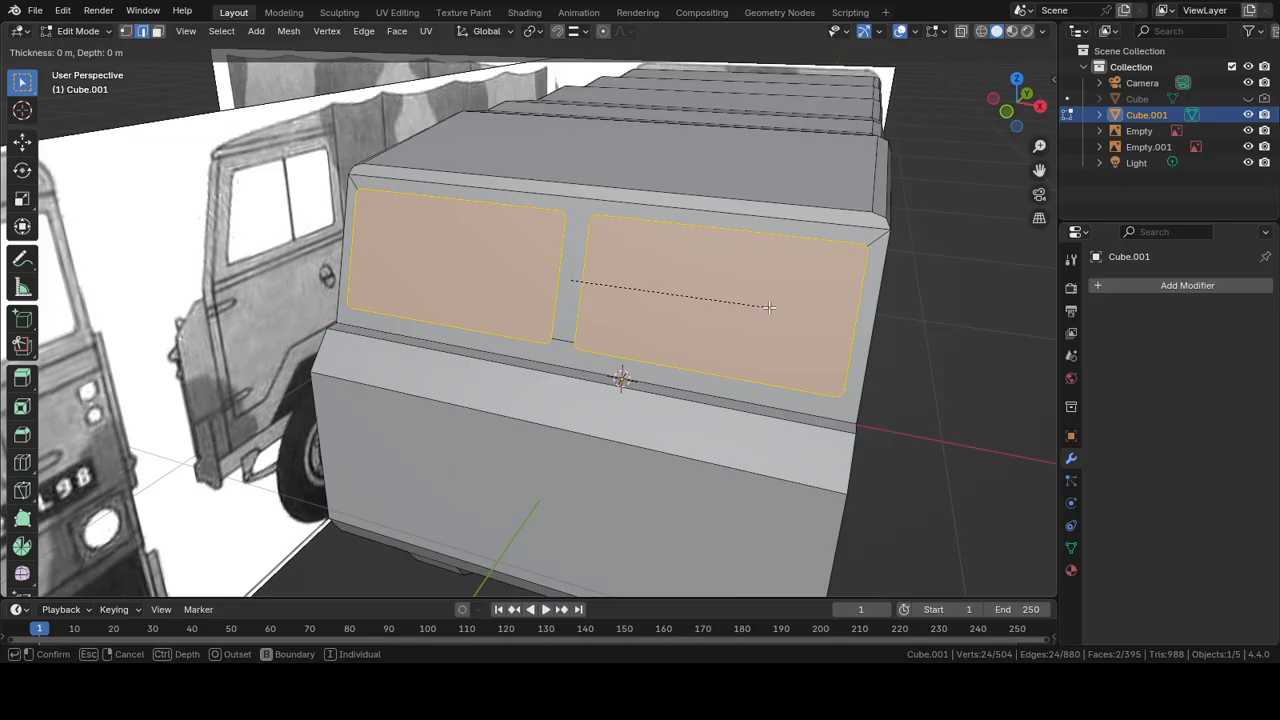
pyautogui.rightClick(687, 285)
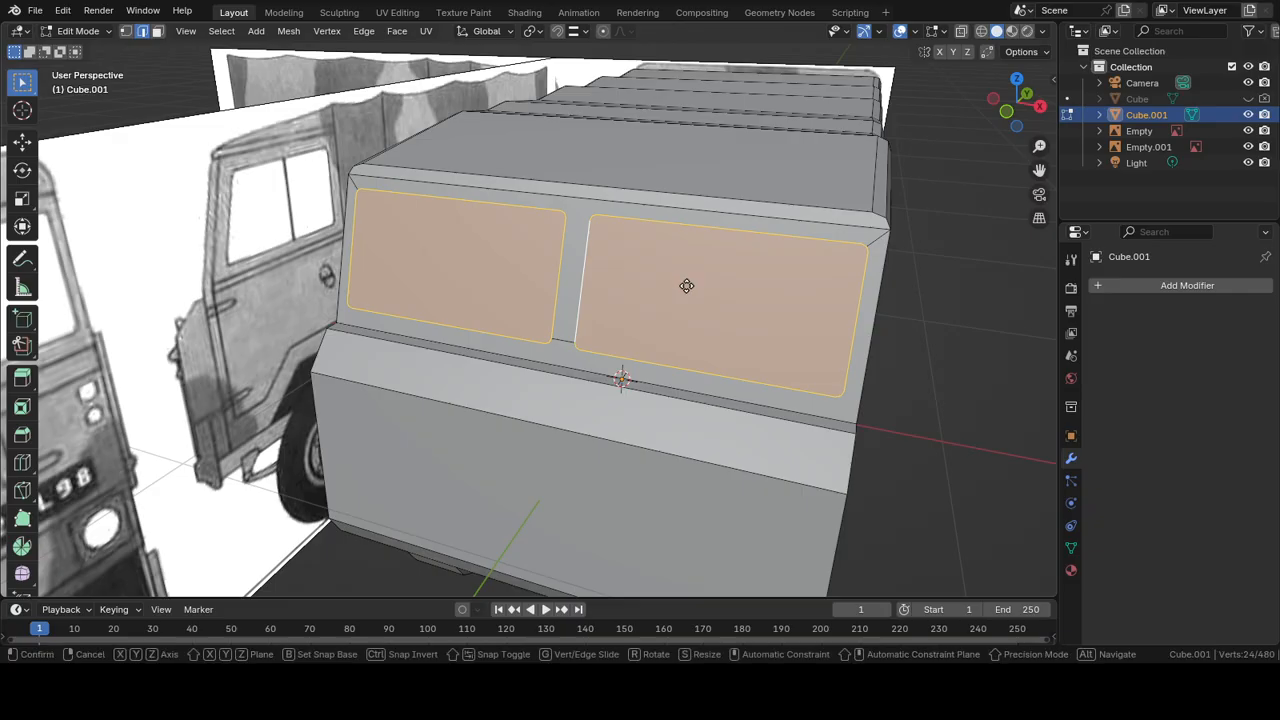
pyautogui.press('i')
pyautogui.rightClick(693, 285)
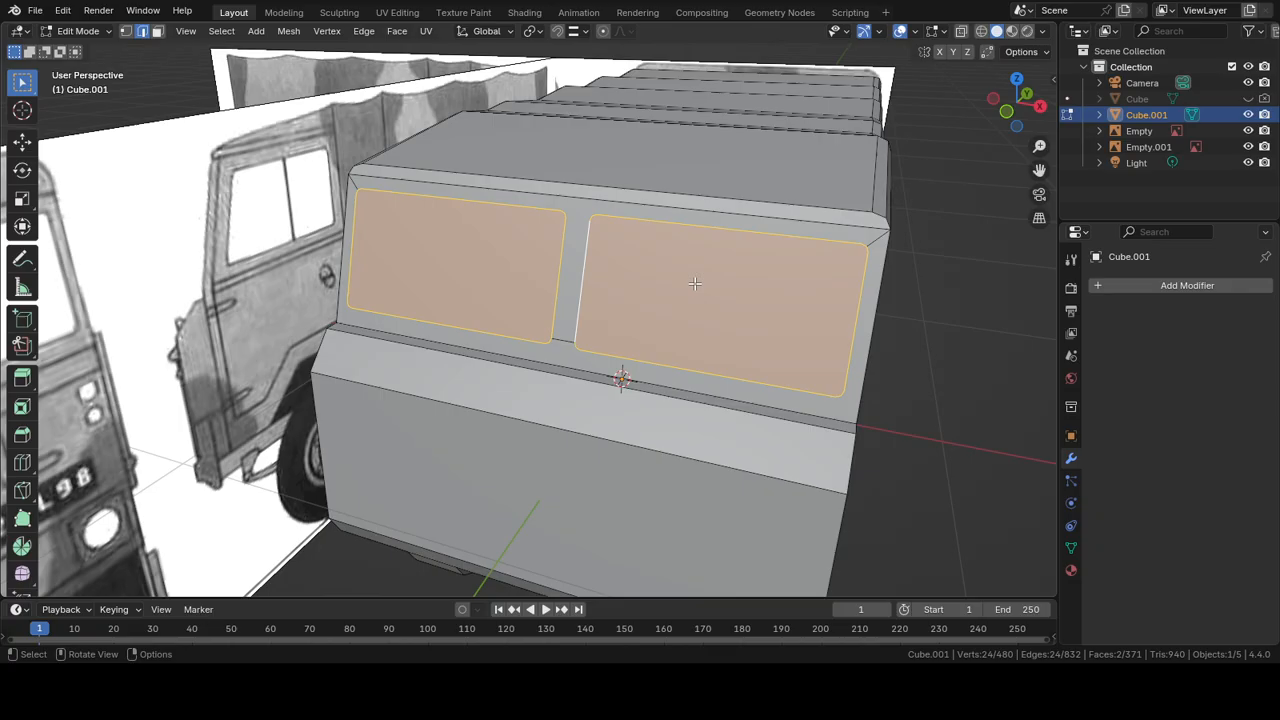
# Step: Extrude both windscreen faces and recess them about 0.02 m along Y into the cab
pyautogui.press('e')
pyautogui.press('Return')
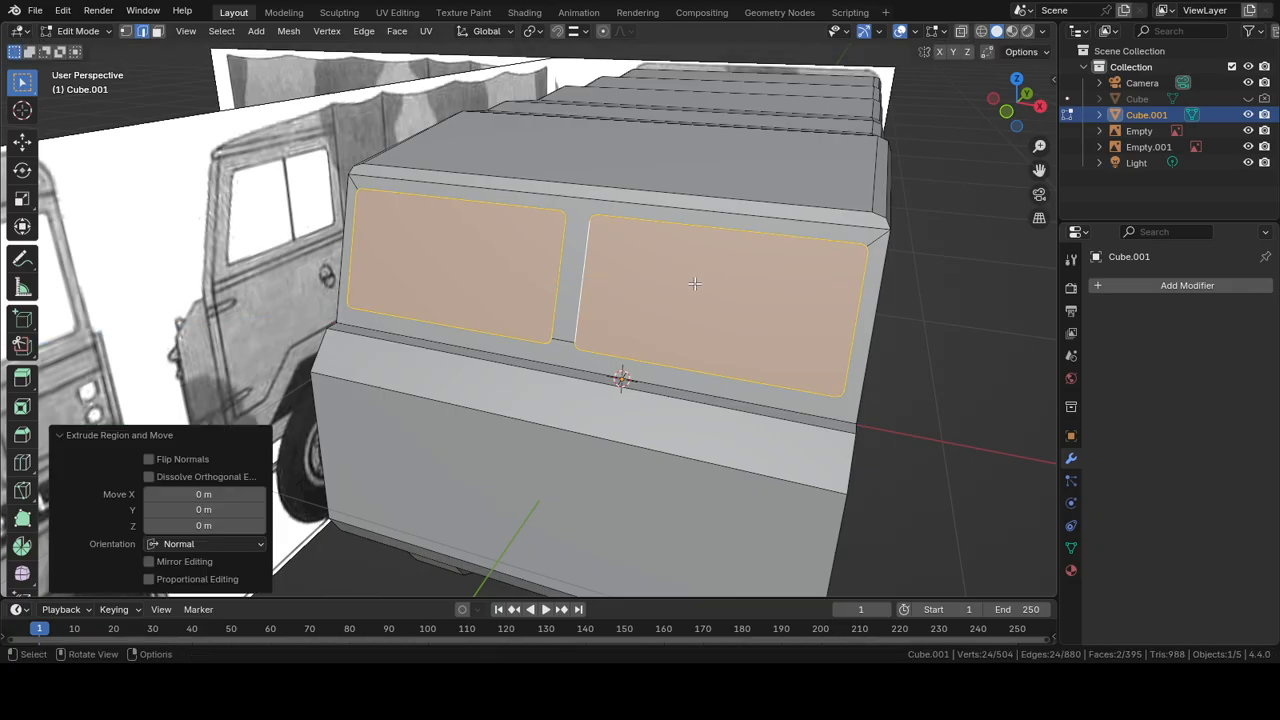
pyautogui.press('g')
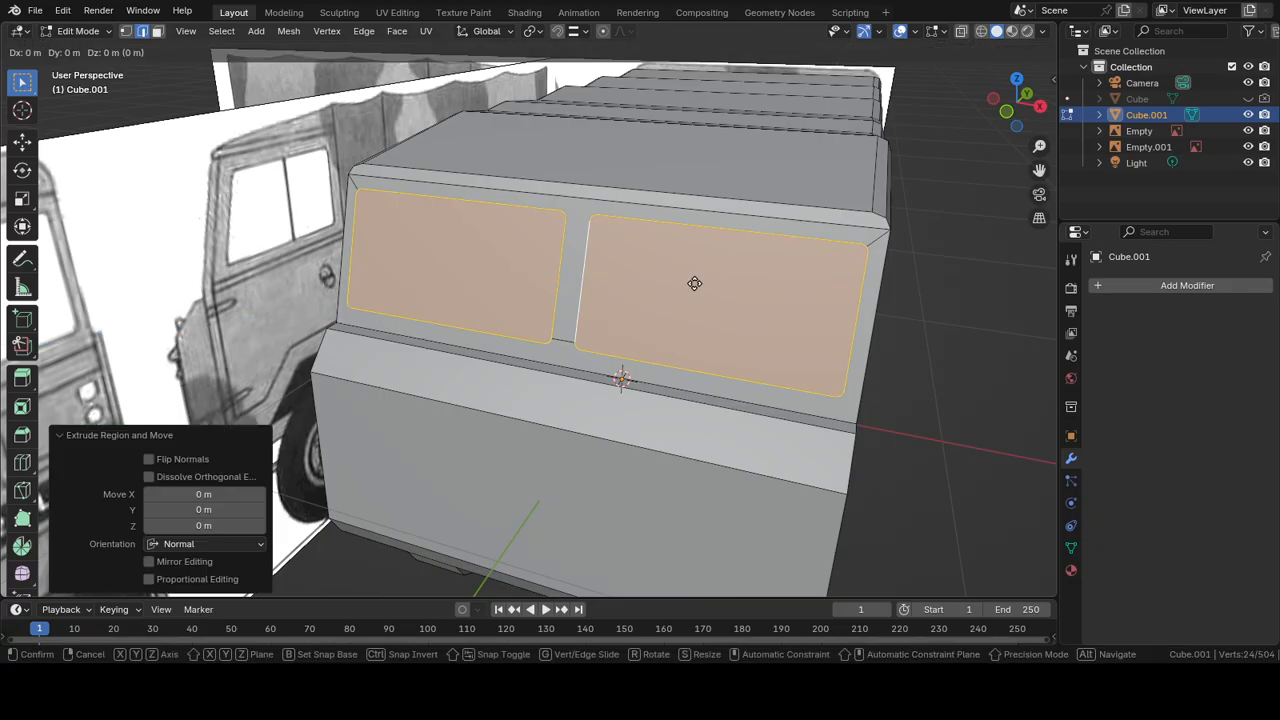
pyautogui.press('y')
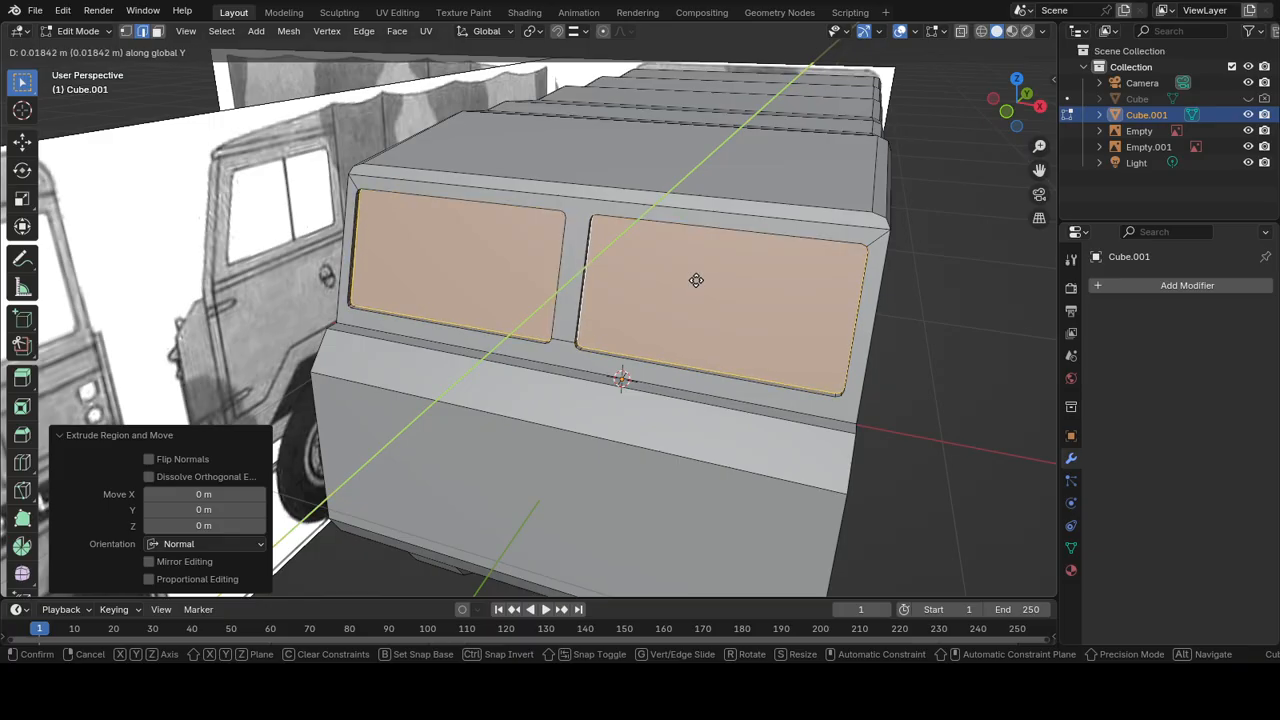
pyautogui.click(695, 281)
pyautogui.moveTo(695, 281); pyautogui.dragTo(457, 152, button='middle')
pyautogui.click(457, 152)
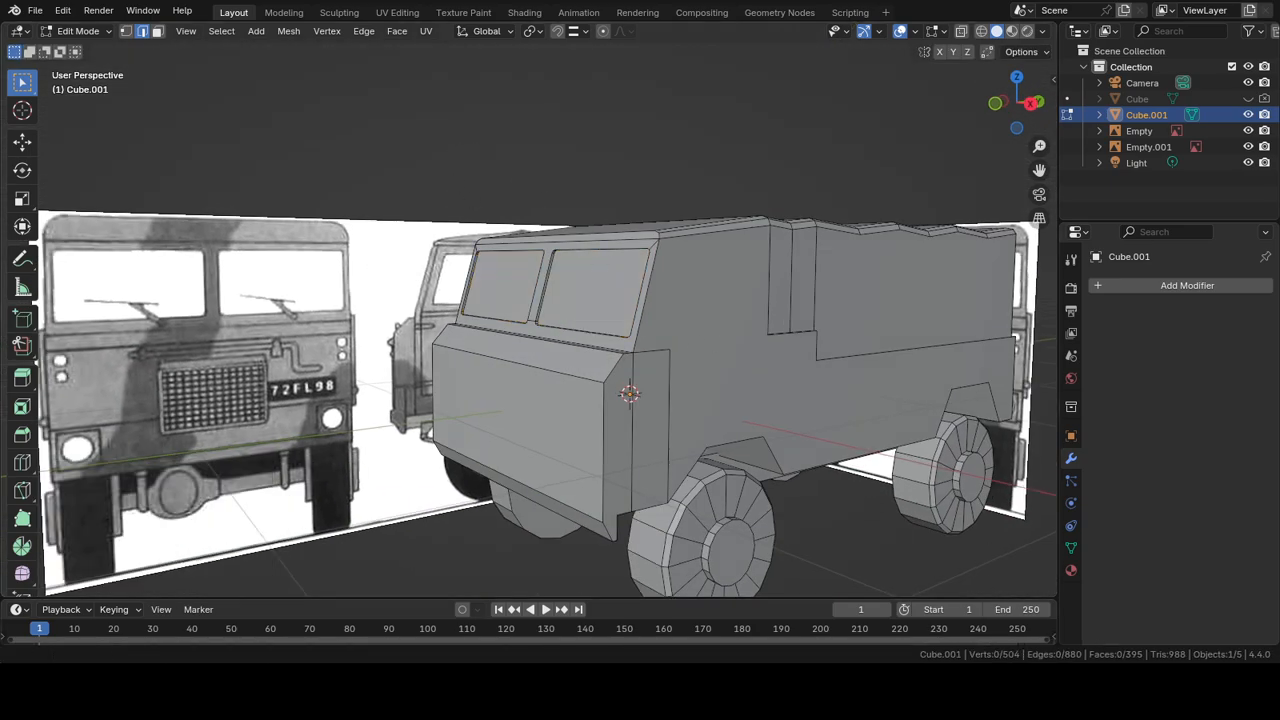
pyautogui.moveTo(925, 502); pyautogui.dragTo(604, 374, button='middle')
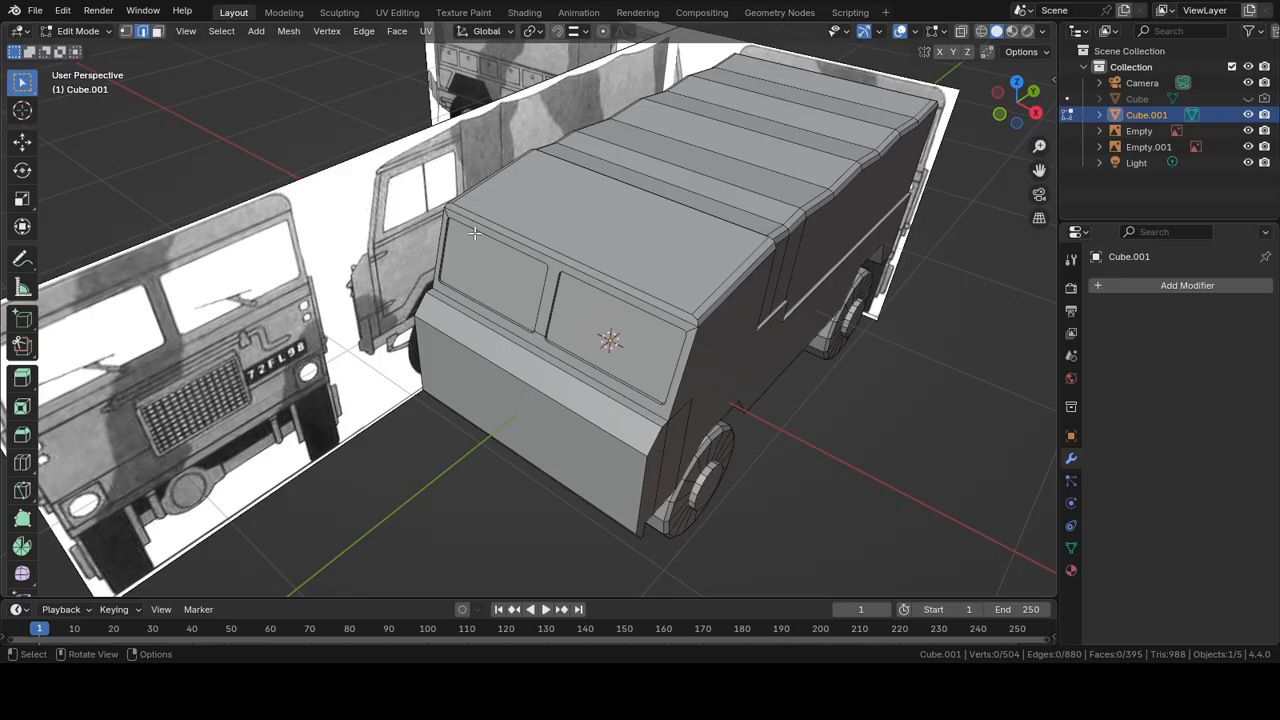
# Step: Add a separate 2 m cube object in the left orthographic view and scale its mesh by about 0.361 in Edit Mode
pyautogui.press('KP_3')
pyautogui.press('ctrl+KP_3')
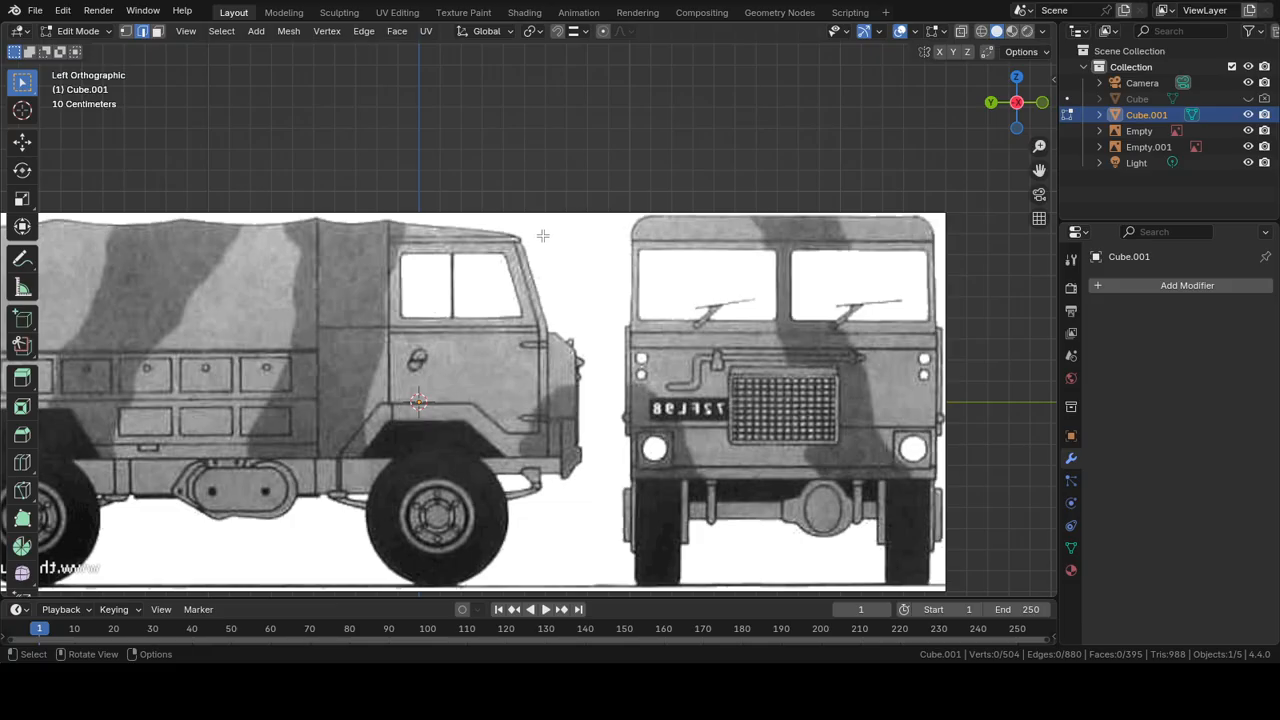
pyautogui.hotkey('shift', 'a')
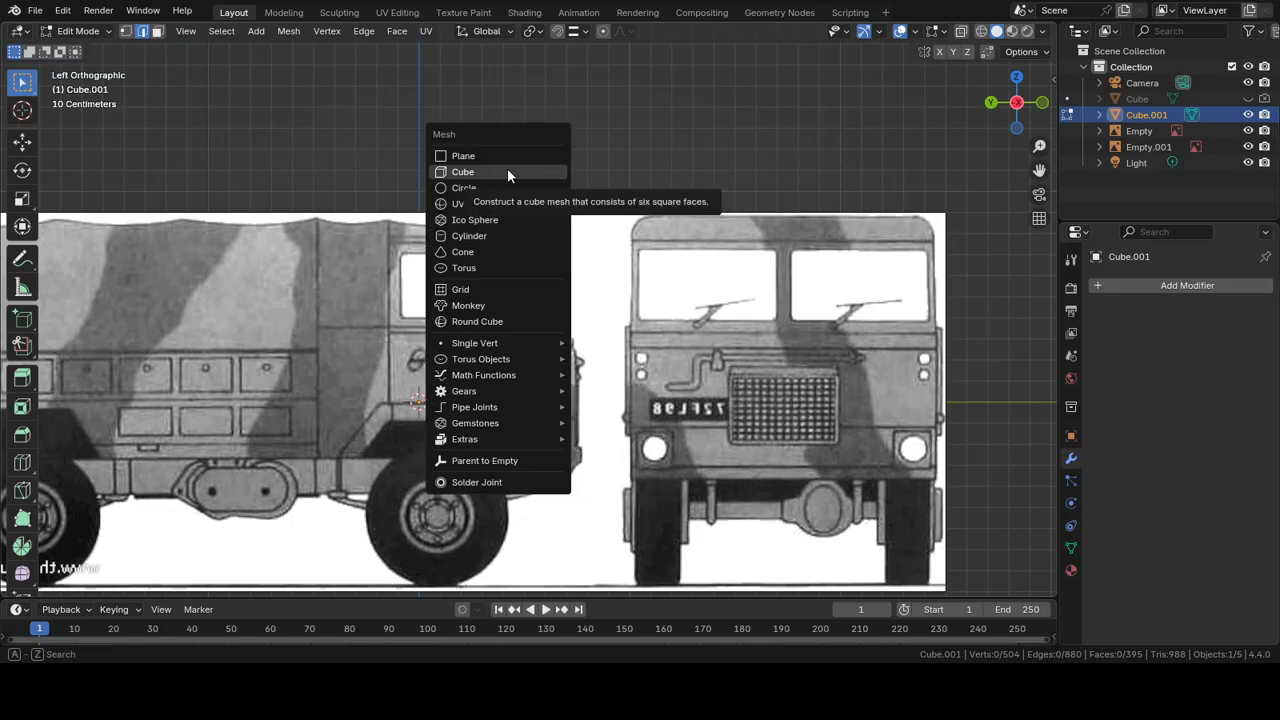
pyautogui.press('Escape')
pyautogui.press('Tab')
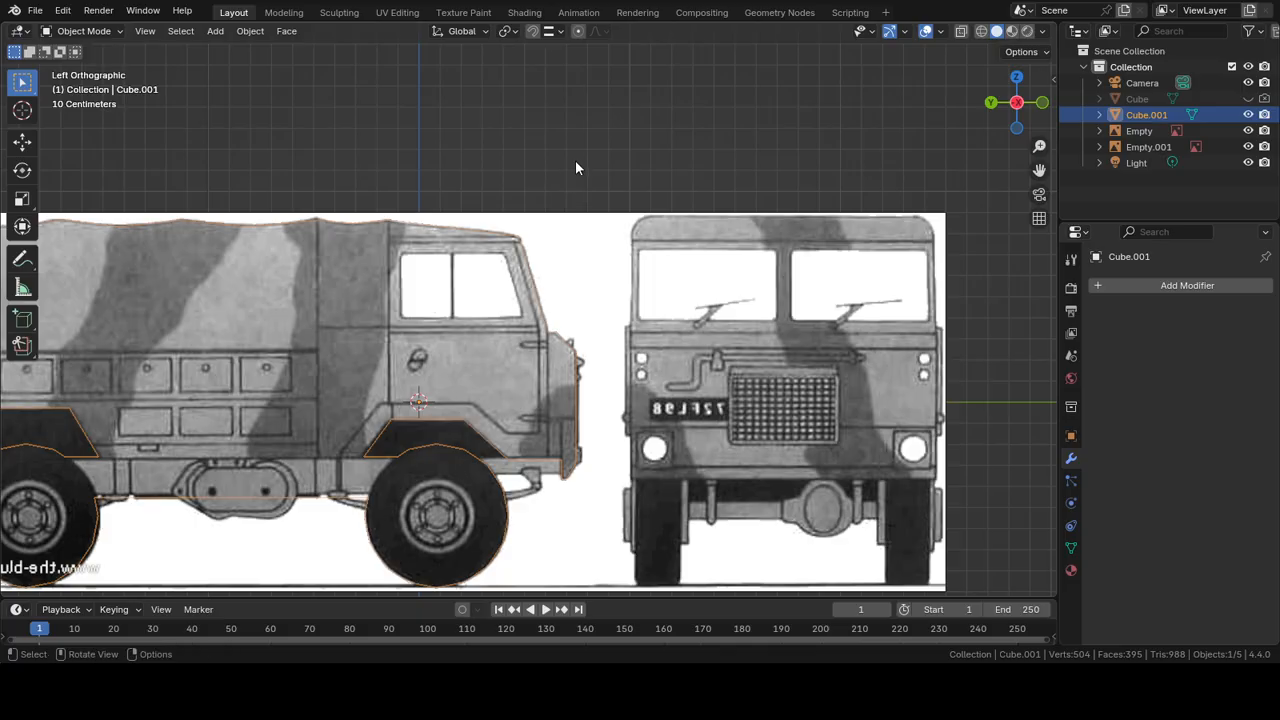
pyautogui.hotkey('shift', 'a')
pyautogui.moveTo(520, 160)
pyautogui.click(656, 177)
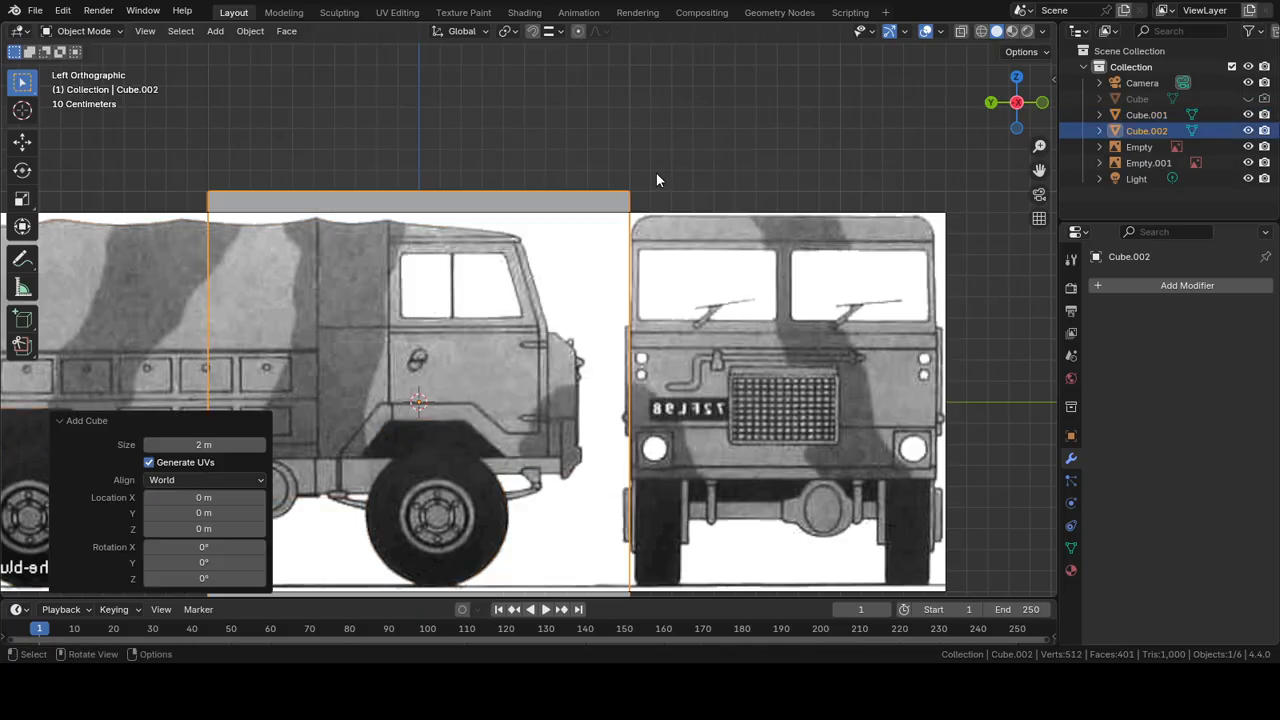
pyautogui.press('Tab')
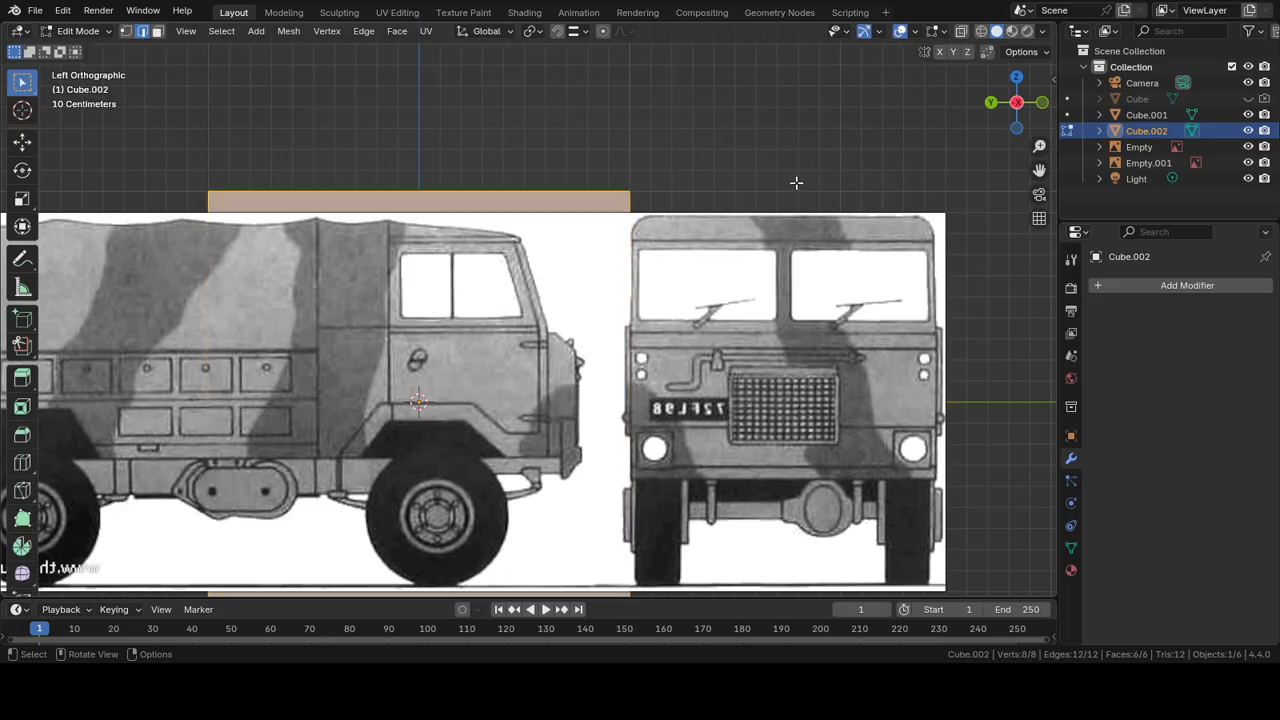
pyautogui.press('s')
pyautogui.click(539, 292)
pyautogui.press('g')
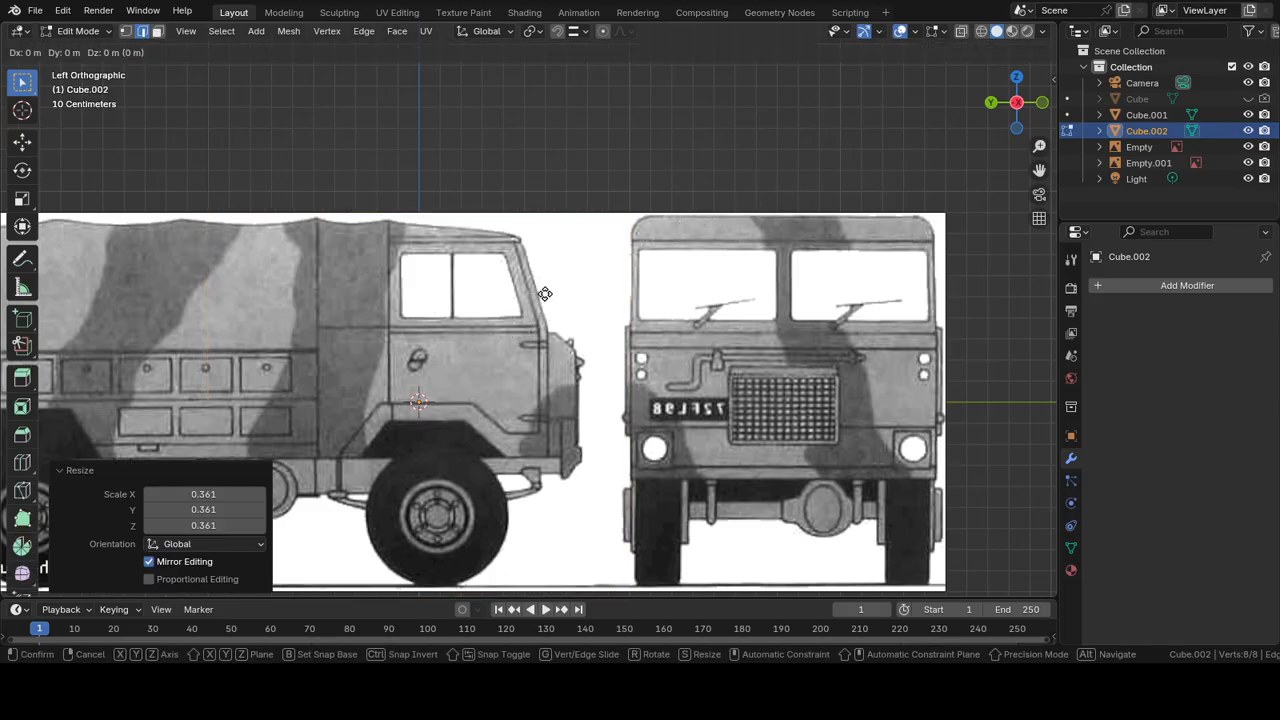
pyautogui.press('x')
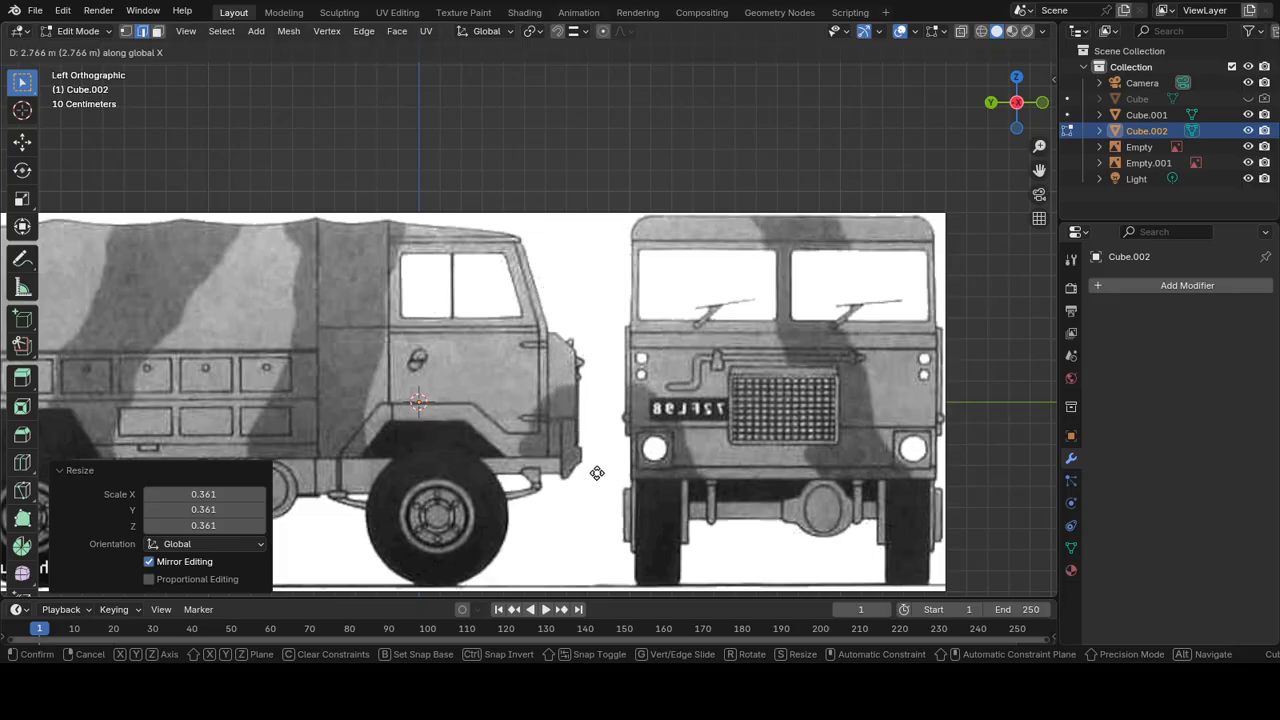
pyautogui.click(818, 521)
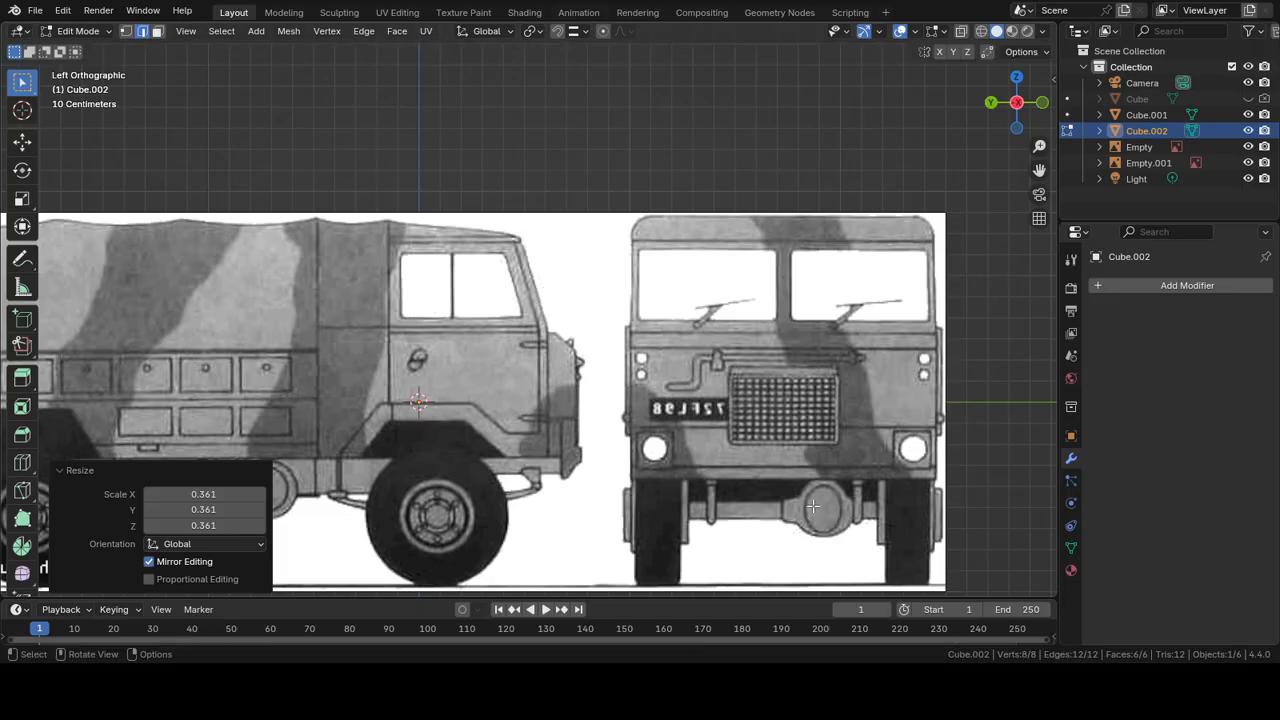
# Step: Shift the new cube about -1.77 m along X, clear of the truck body
pyautogui.moveTo(849, 395); pyautogui.dragTo(706, 463, button='middle')
pyautogui.press('g')
pyautogui.press('x')
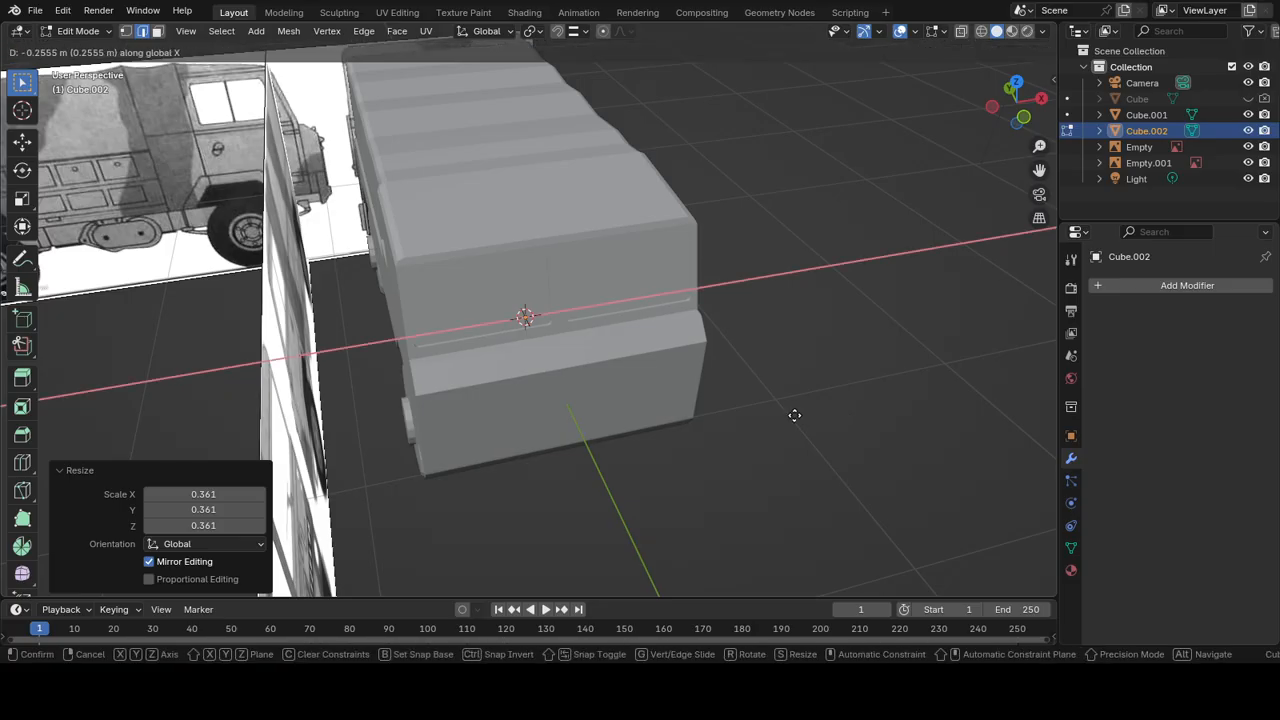
pyautogui.click(514, 423)
# Step: Raise the cube about 0.59 m along Z to the cab's side window on the blueprint and scale it by about 0.335
pyautogui.press('KP_3')
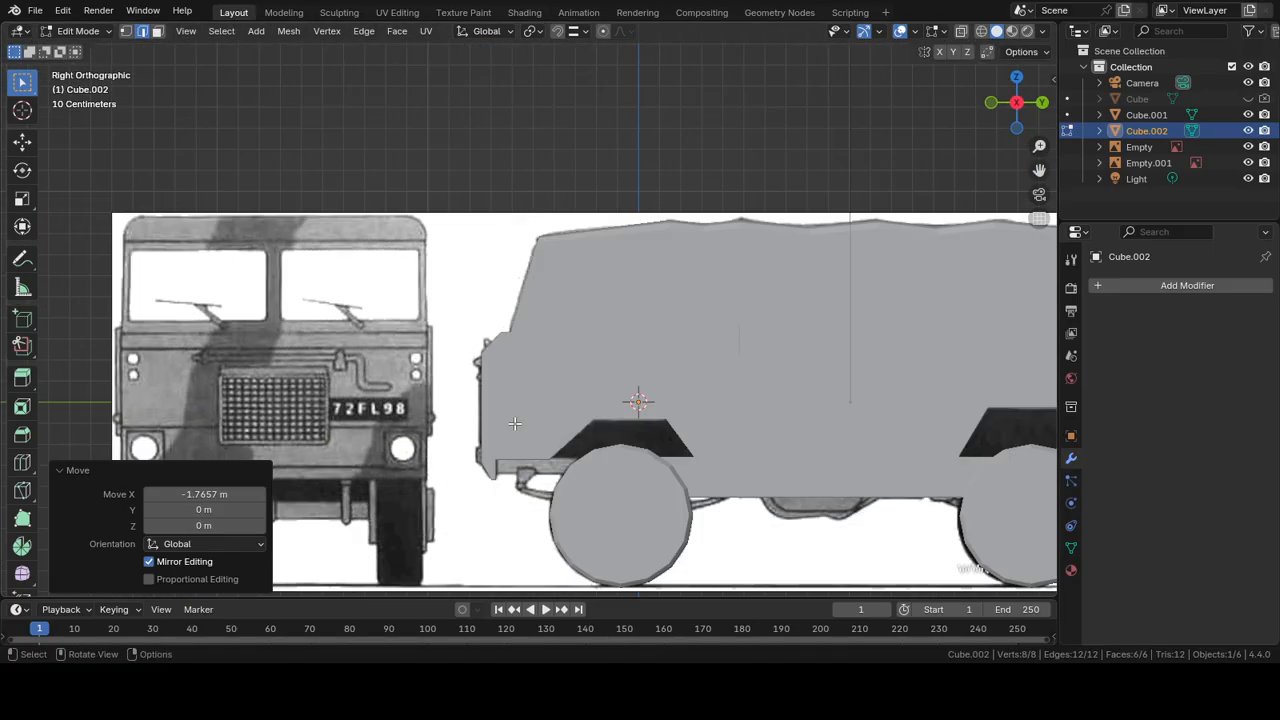
pyautogui.press('ctrl+KP_3')
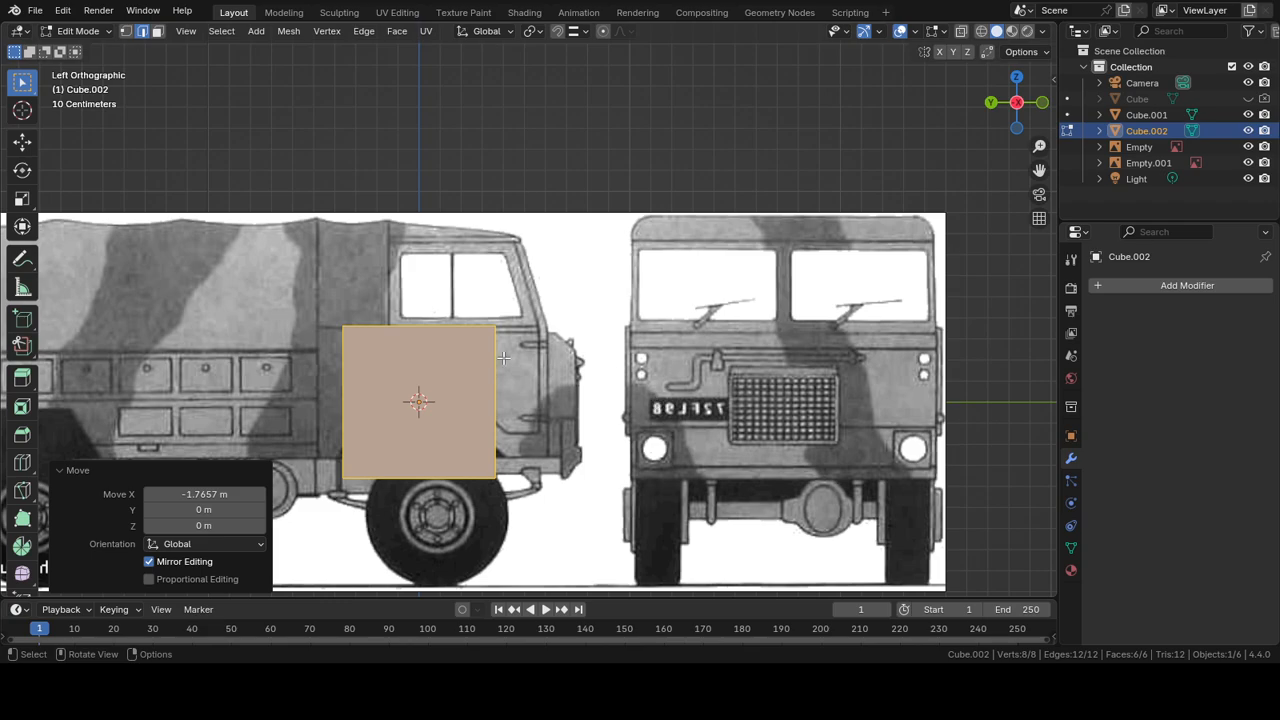
pyautogui.press('g')
pyautogui.press('z')
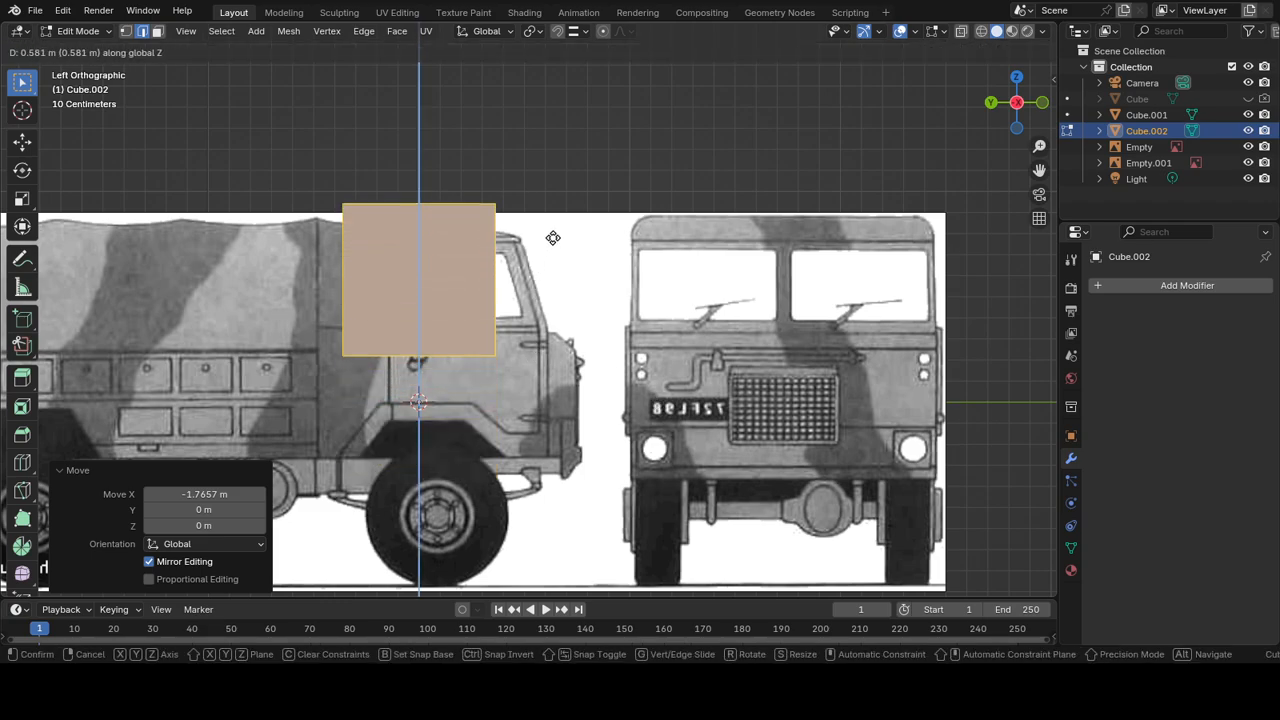
pyautogui.click(553, 237)
pyautogui.press('s')
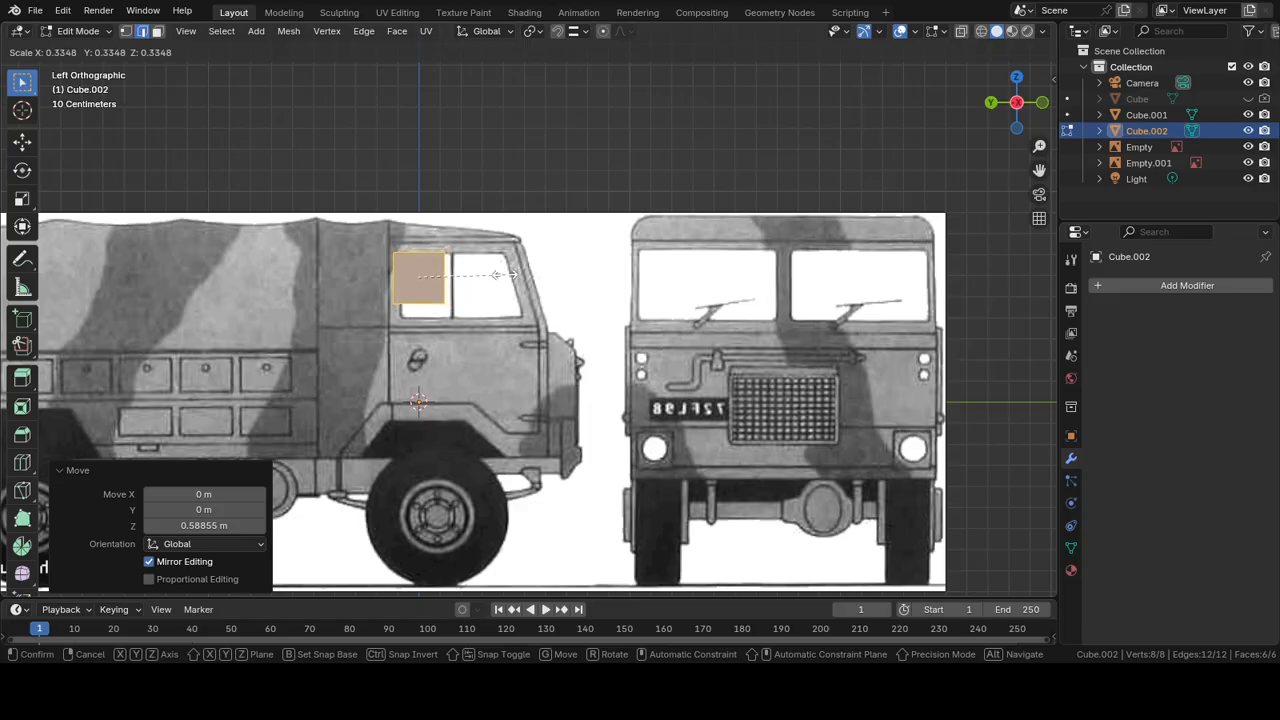
pyautogui.click(497, 274)
# Step: Move the cube about -0.168 m along Y to the middle of the blueprint's side window
pyautogui.scroll(4, 400, 240)
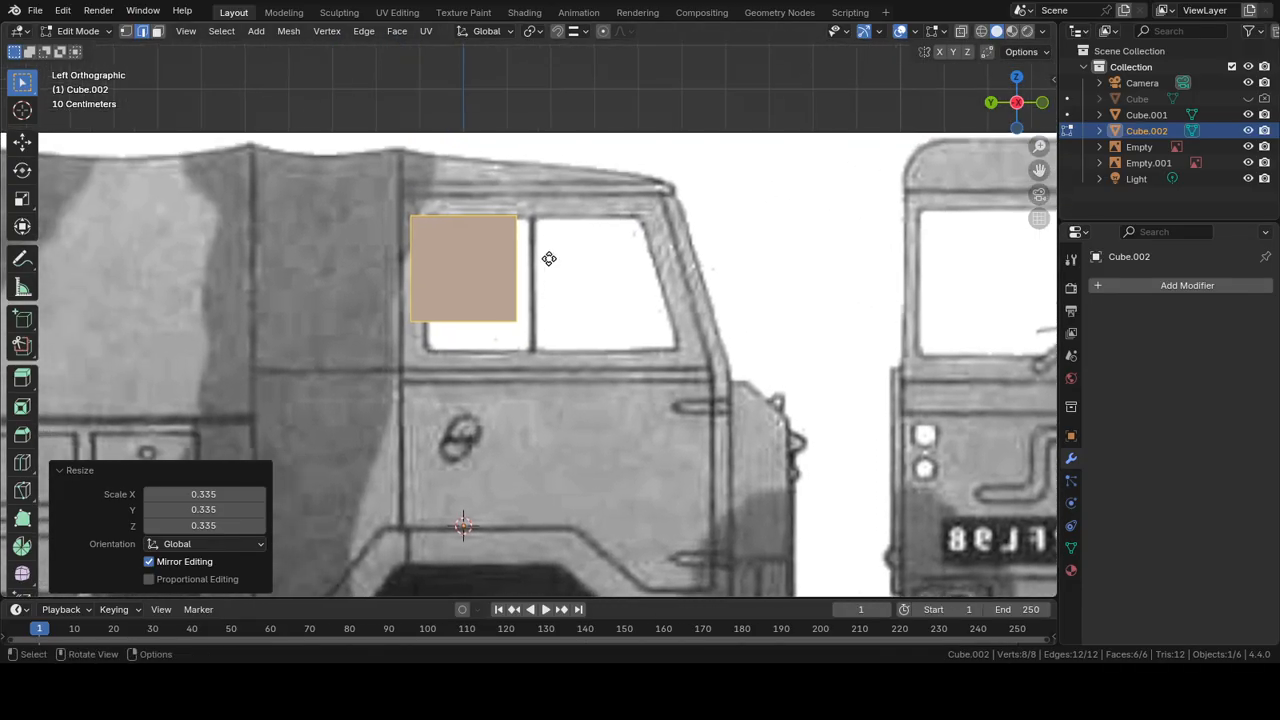
pyautogui.press('g')
pyautogui.press('x')
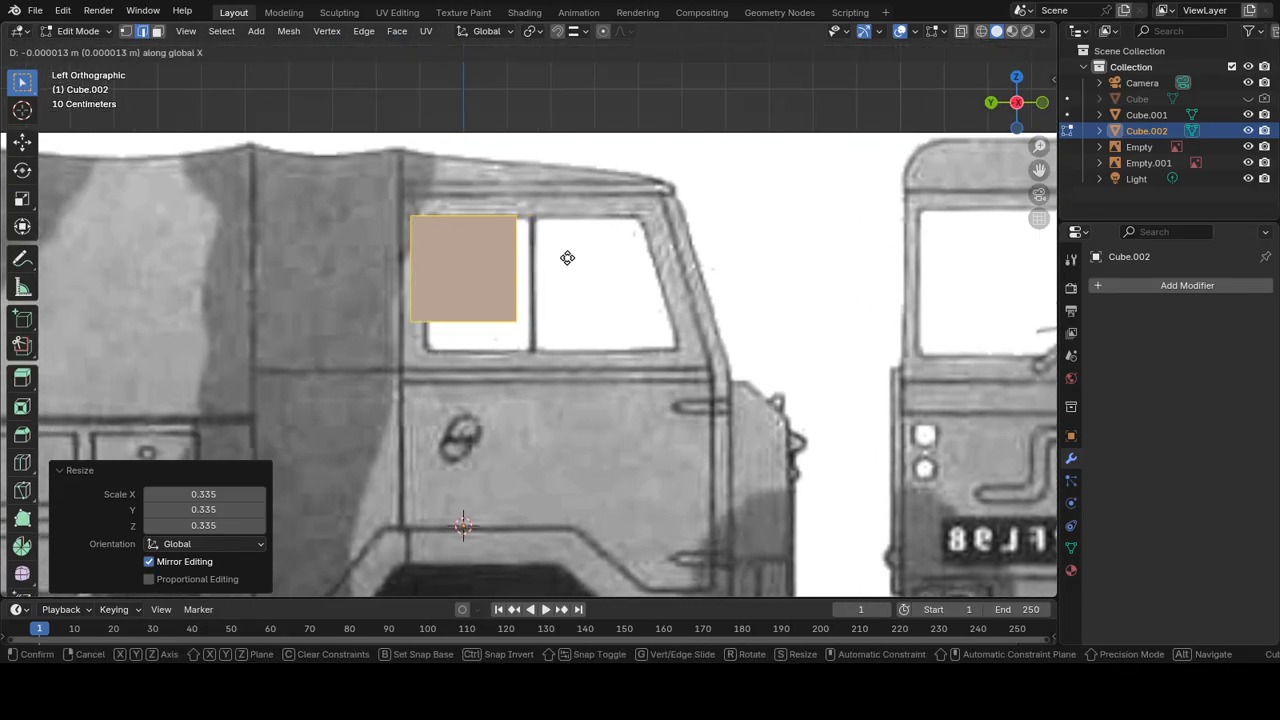
pyautogui.press('y')
pyautogui.click(622, 263)
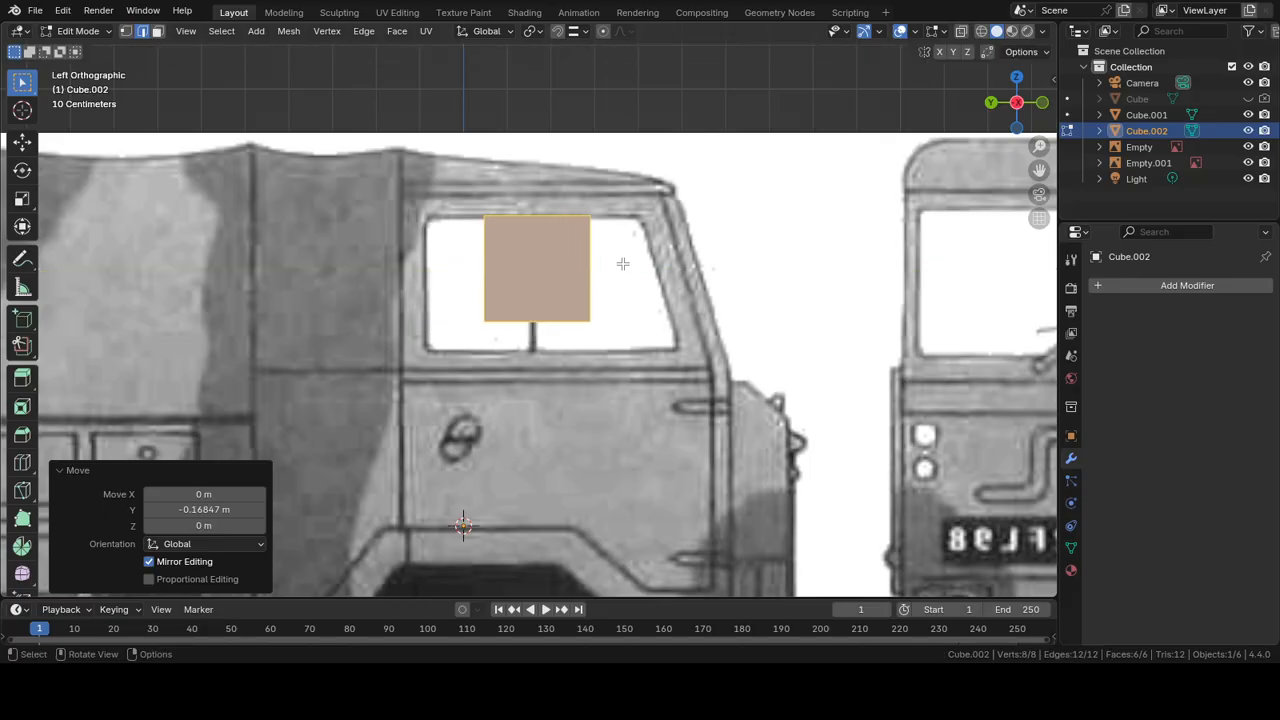
# Step: Lower the cube about 0.035 m along Z and scale it by about 1.28 to match the side window's height
pyautogui.press('g')
pyautogui.press('z')
pyautogui.click(628, 277)
pyautogui.press('s')
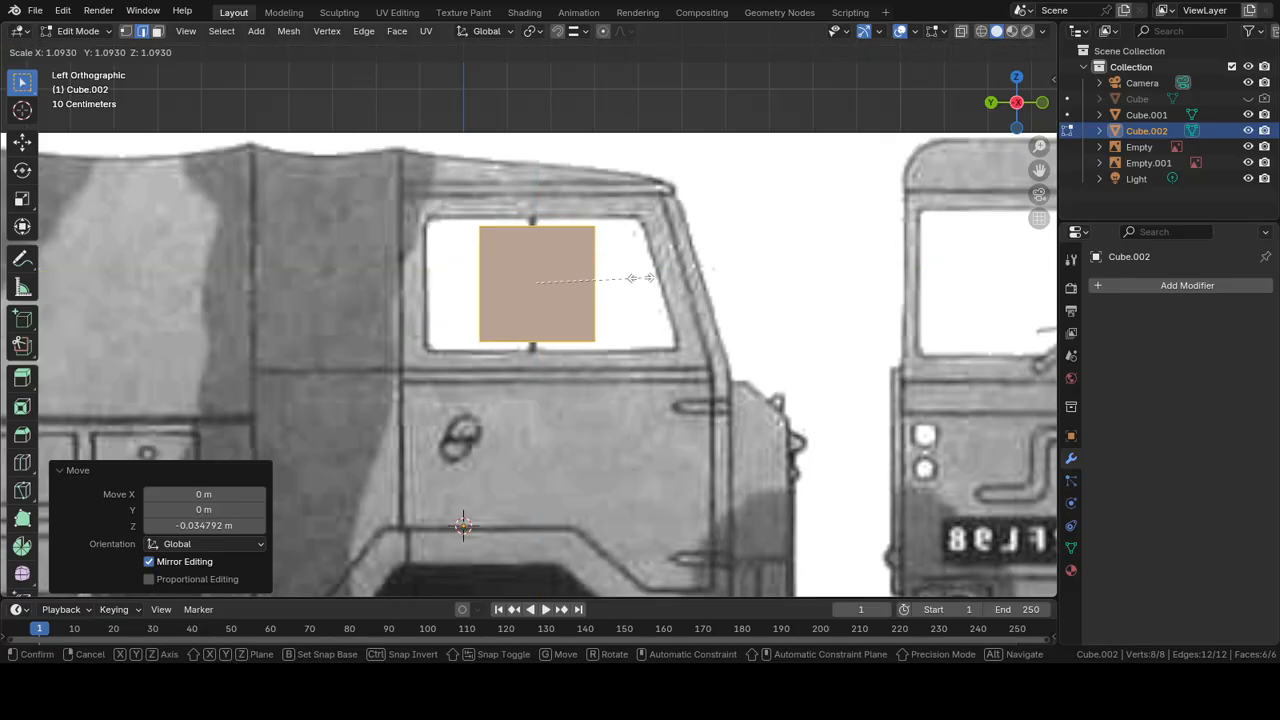
pyautogui.click(659, 275)
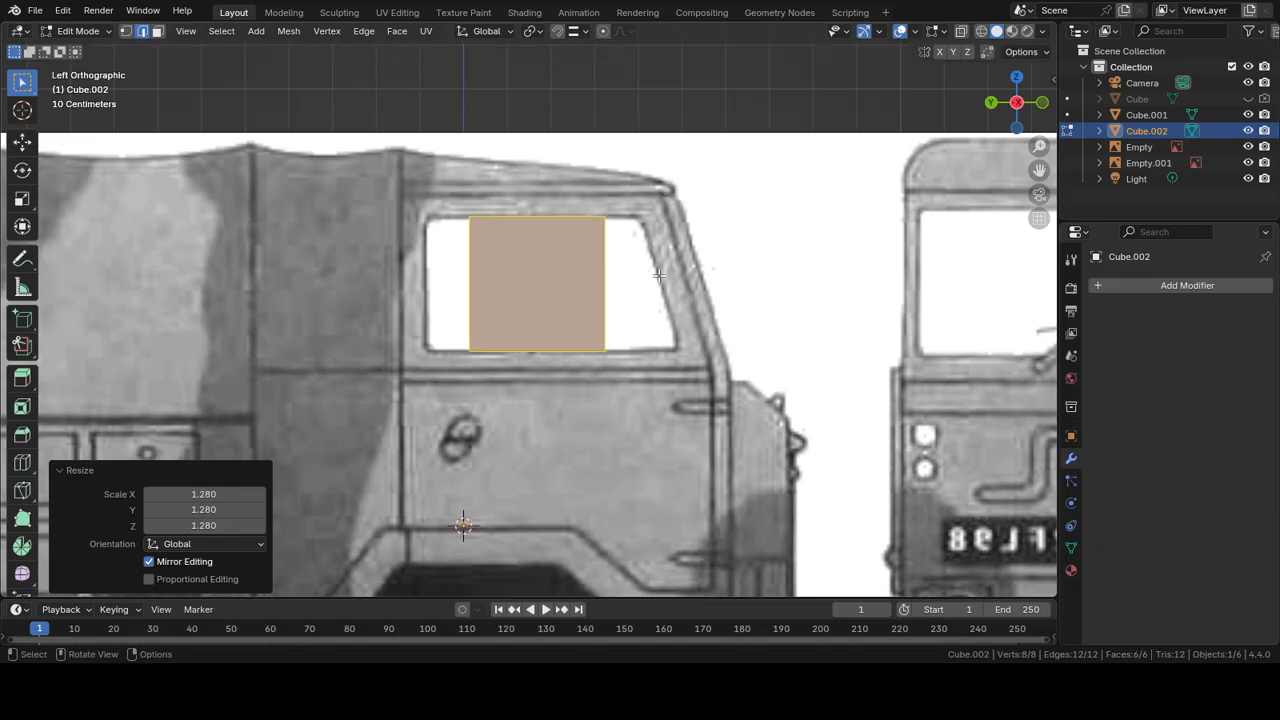
# Step: Stretch the box by about 1.555 along Y and shift it about 0.013 m to meet the side window's rear edge
pyautogui.press('s')
pyautogui.press('y')
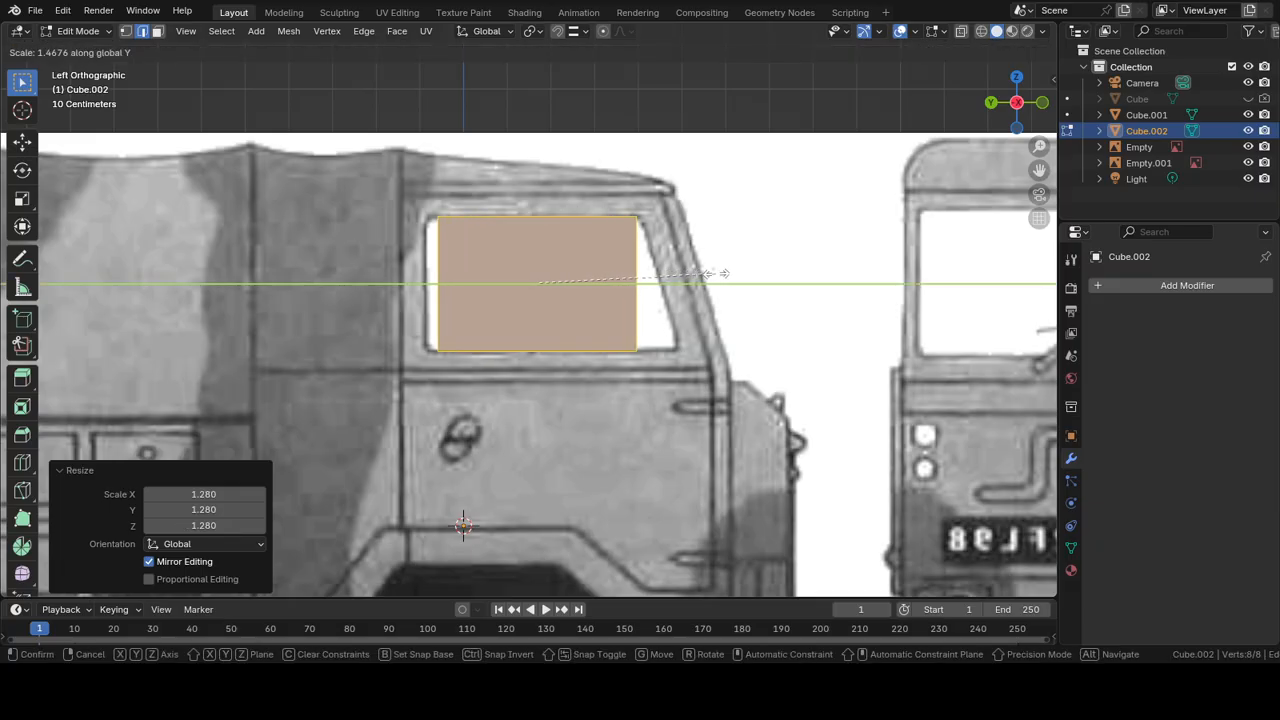
pyautogui.click(725, 272)
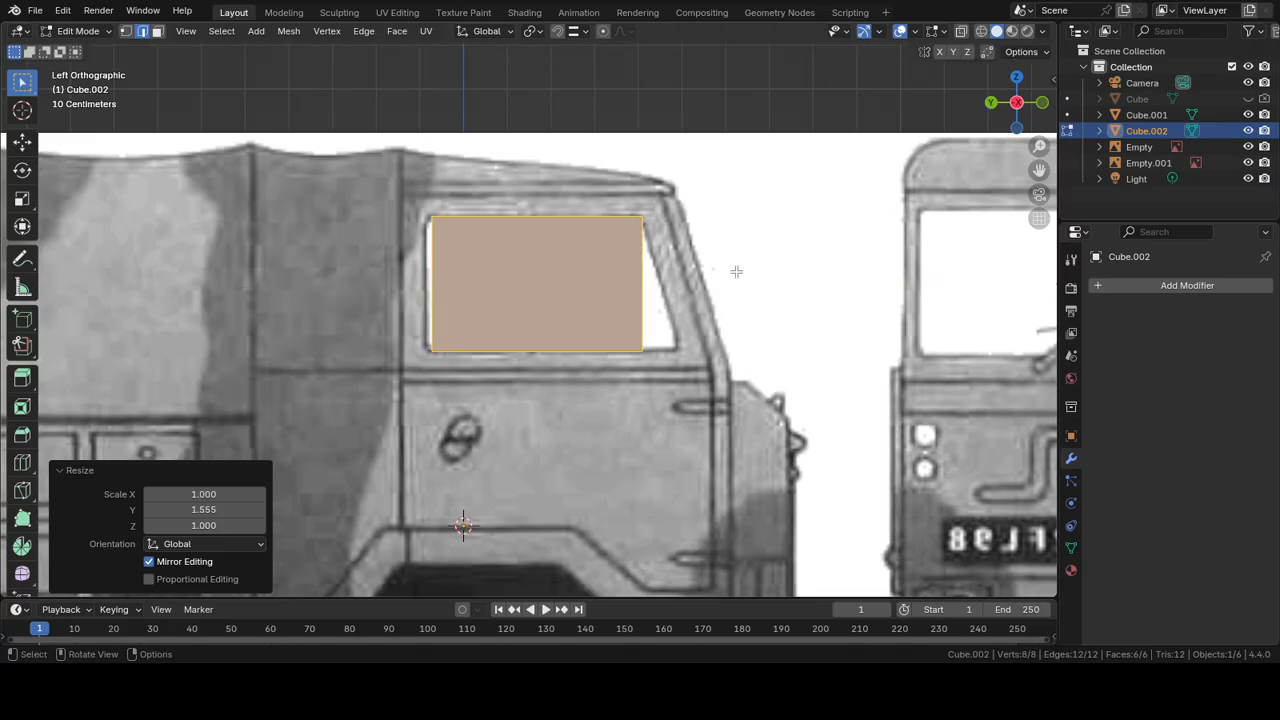
pyautogui.press('g')
pyautogui.press('y')
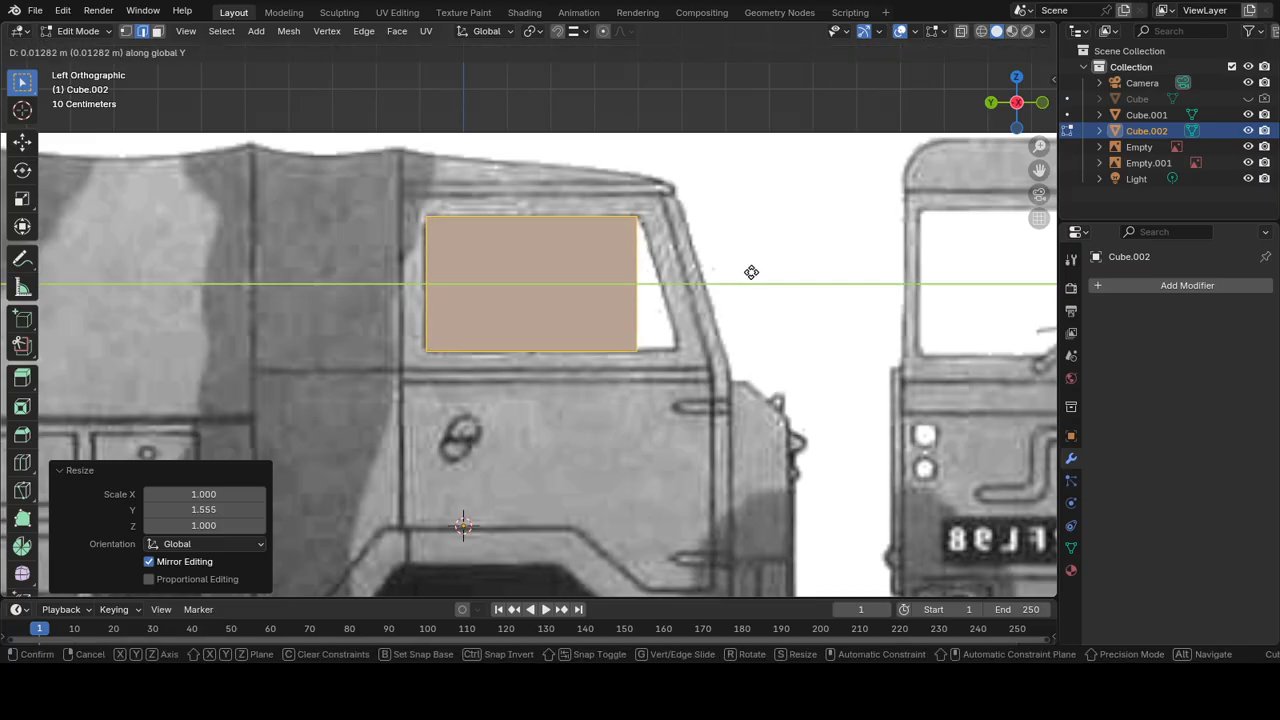
pyautogui.click(751, 272)
# Step: Move the box's lower front edge about -0.101 m along Y to match the side window's slanted front
pyautogui.moveTo(781, 277); pyautogui.dragTo(335, 318, button='middle')
pyautogui.click(326, 368)
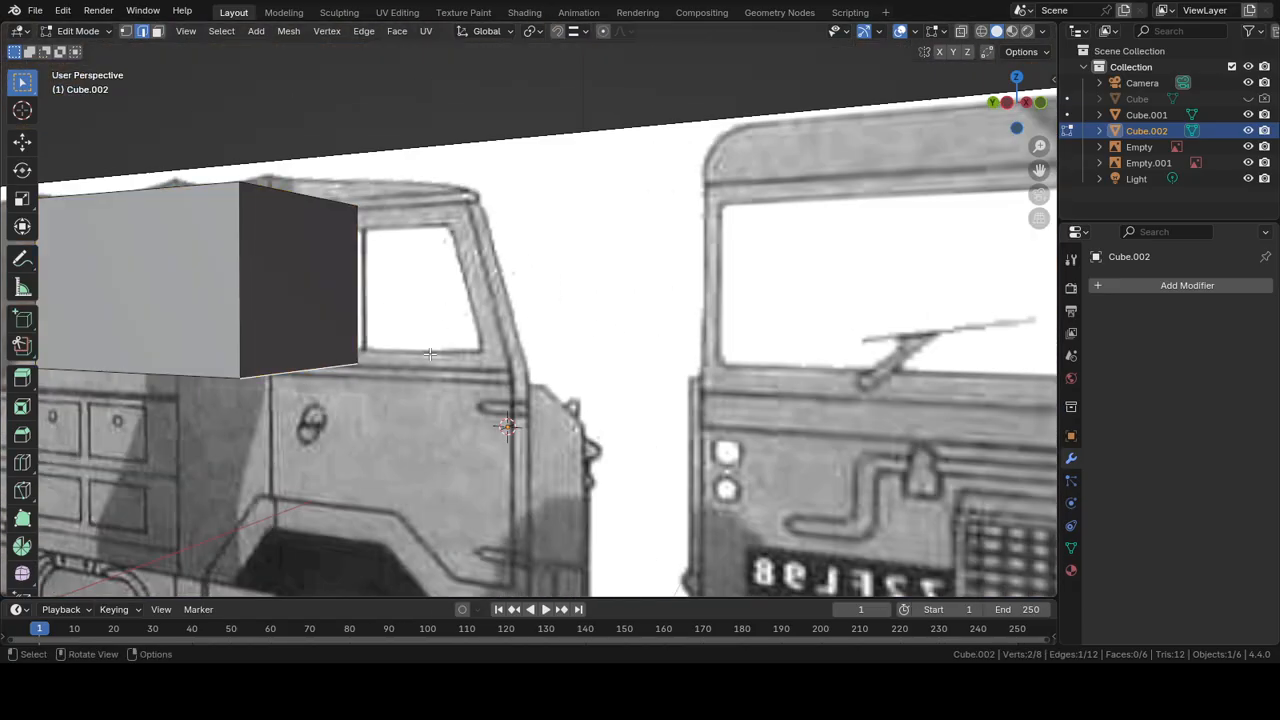
pyautogui.press('ctrl+KP_3')
pyautogui.press('g')
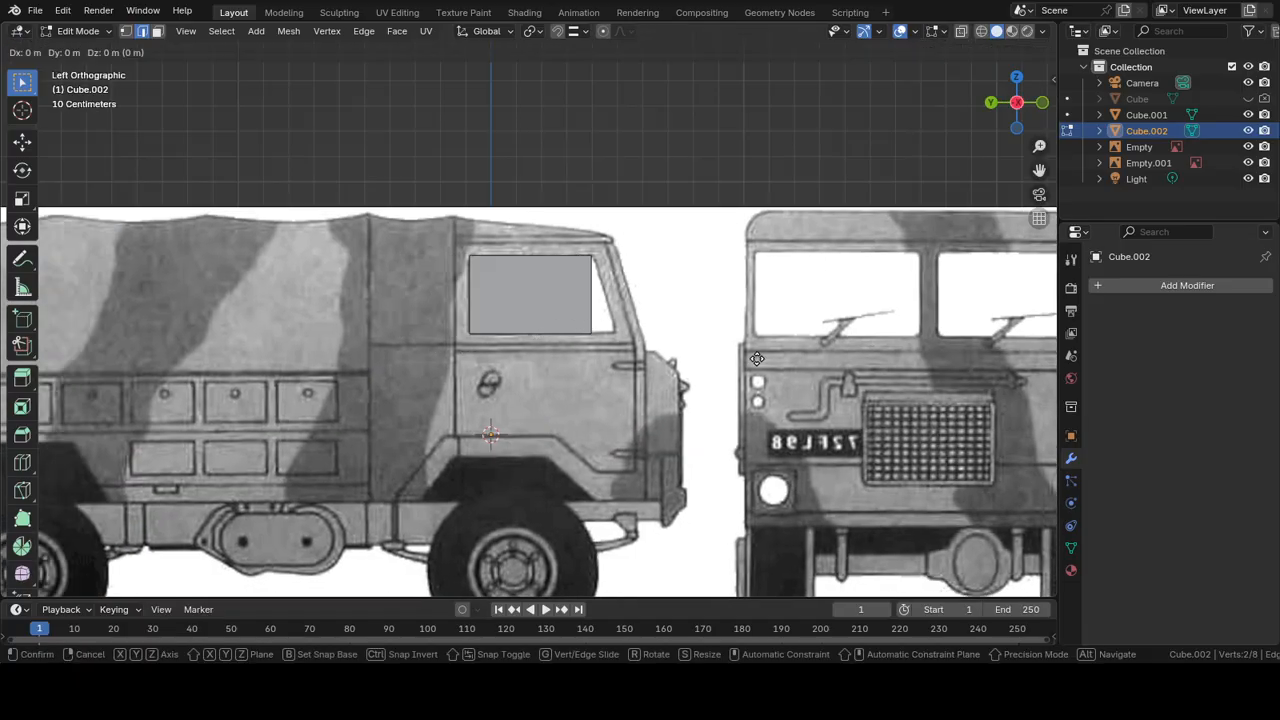
pyautogui.press('y')
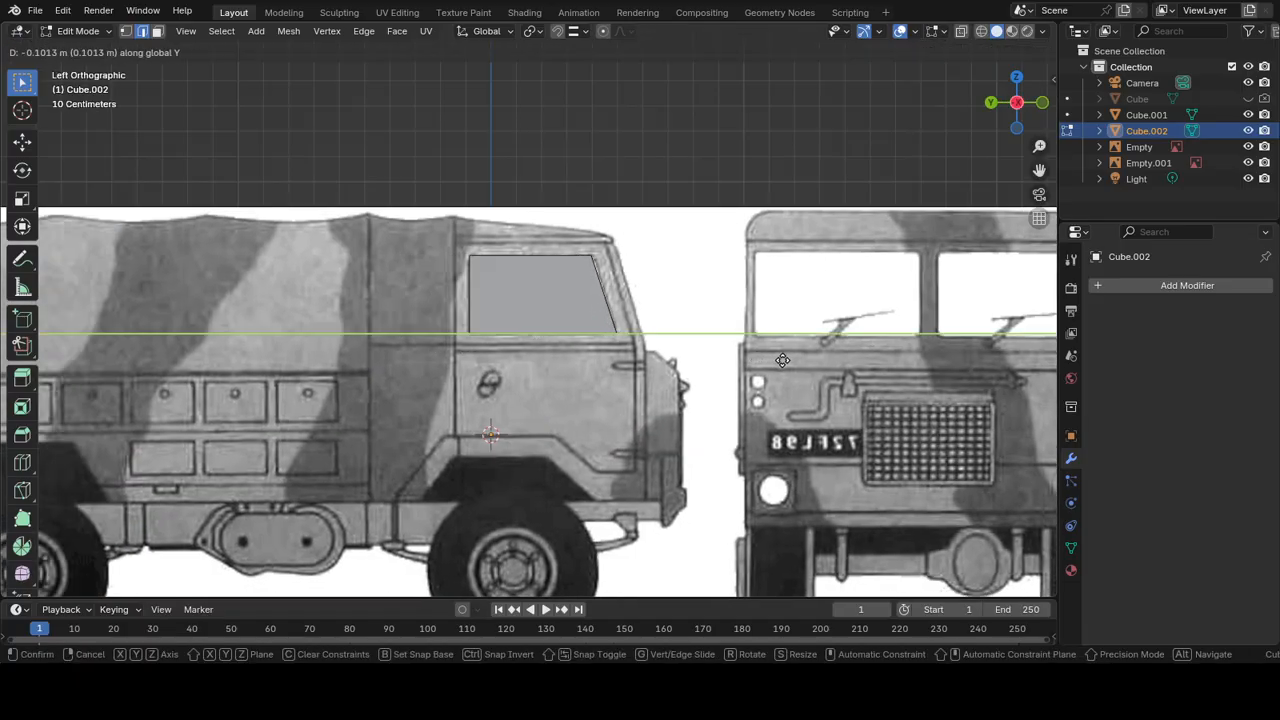
pyautogui.click(782, 360)
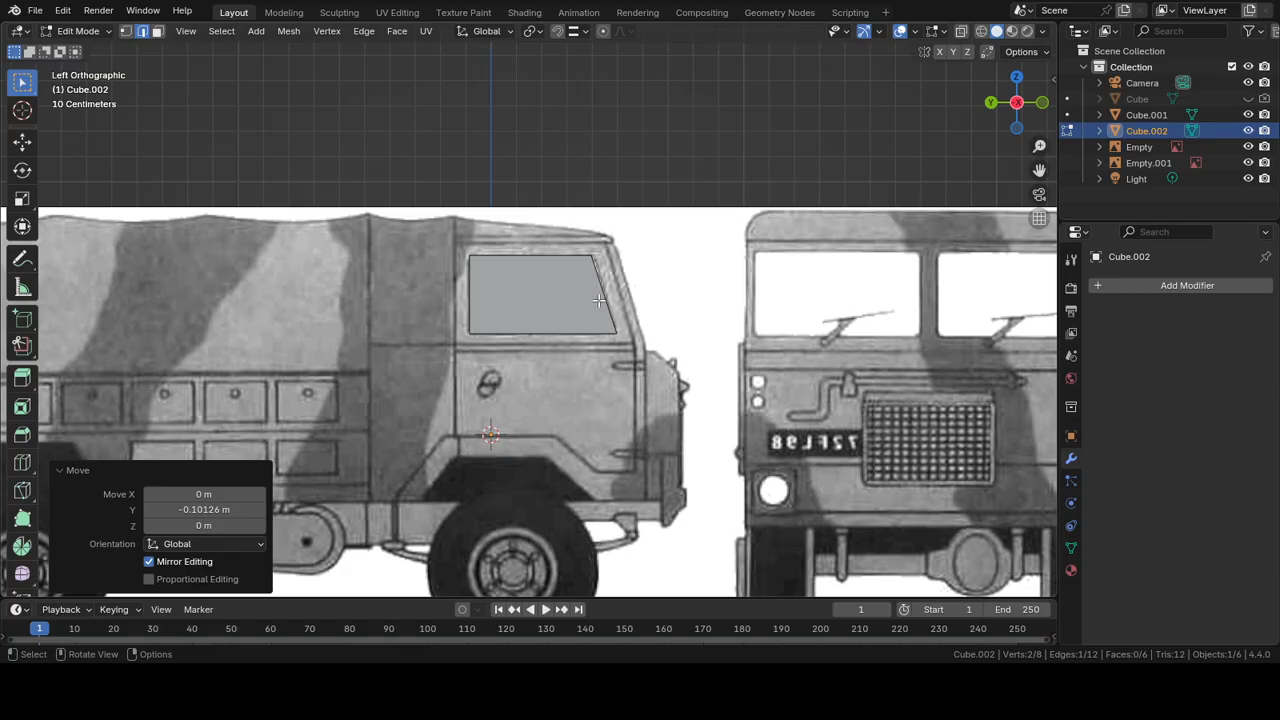
# Step: Select the whole side-window box and lengthen it along X, scaling by about 2.347 and again by about 3.041
pyautogui.scroll(-1, 601, 314)
pyautogui.moveTo(606, 296); pyautogui.dragTo(600, 330, button='middle')
pyautogui.press('a')
pyautogui.scroll(-2, 678, 285)
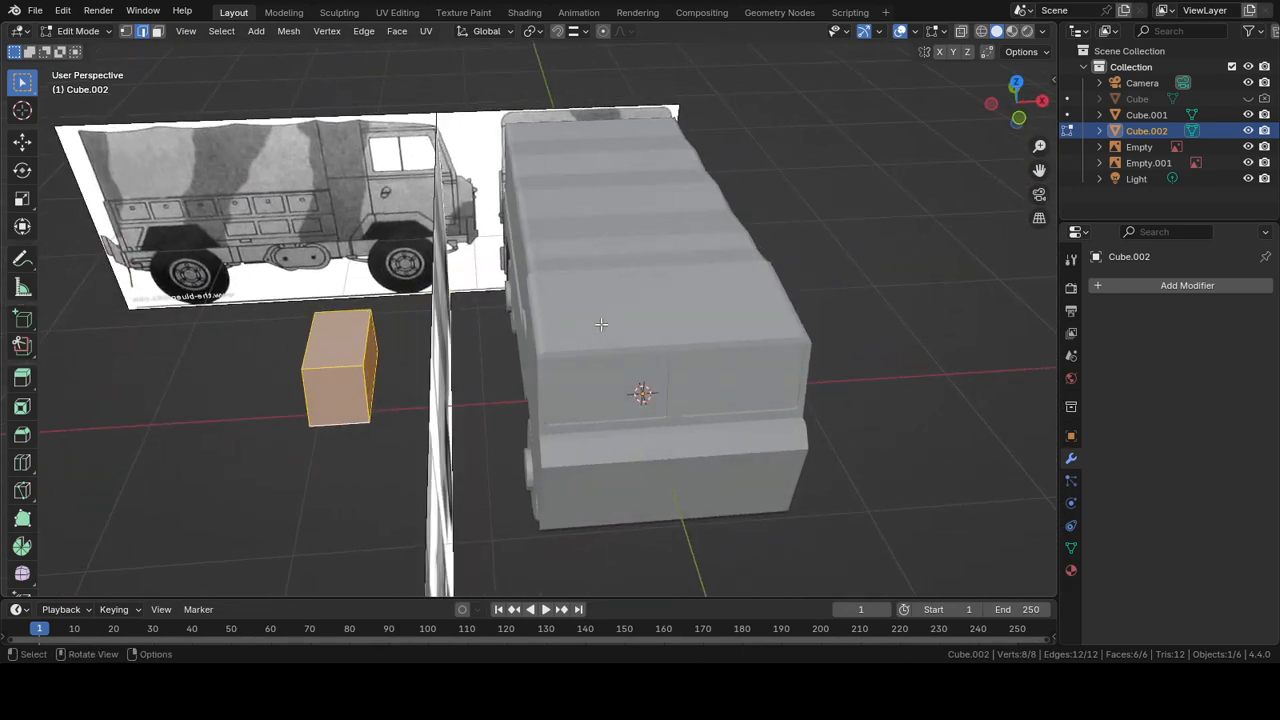
pyautogui.press('s')
pyautogui.press('y')
pyautogui.press('x')
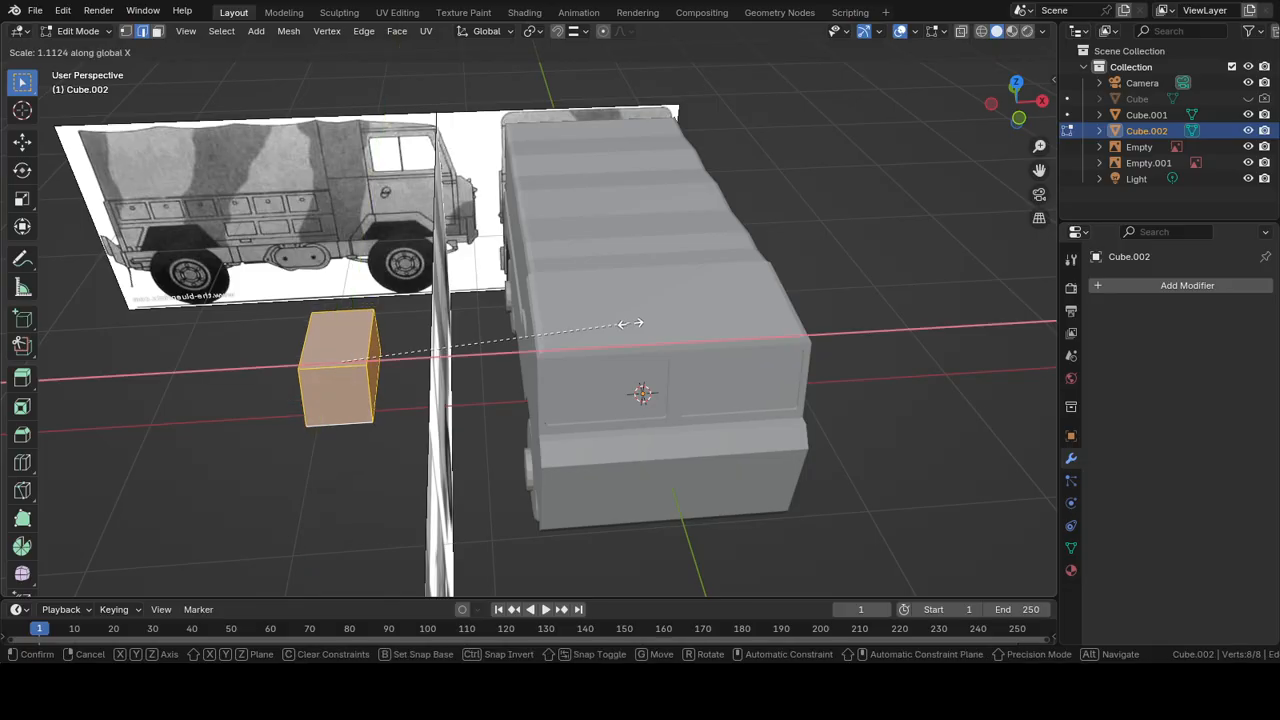
pyautogui.click(870, 317)
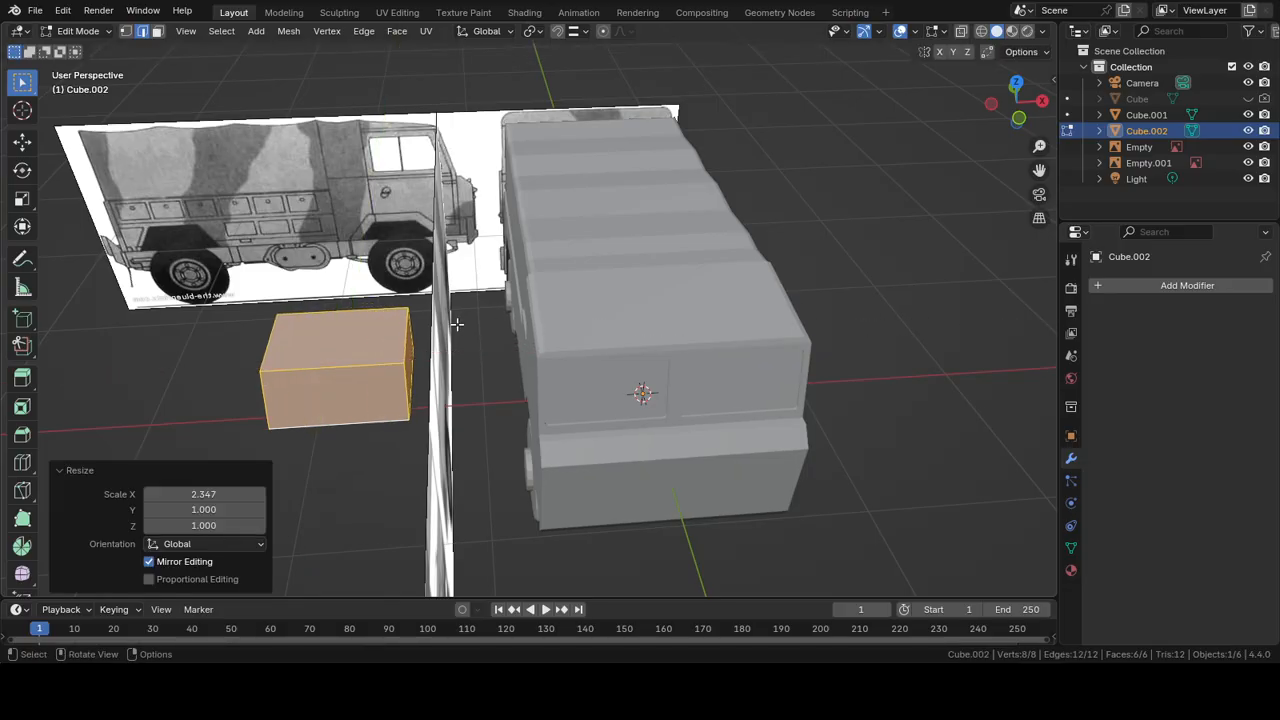
pyautogui.press('s')
pyautogui.press('x')
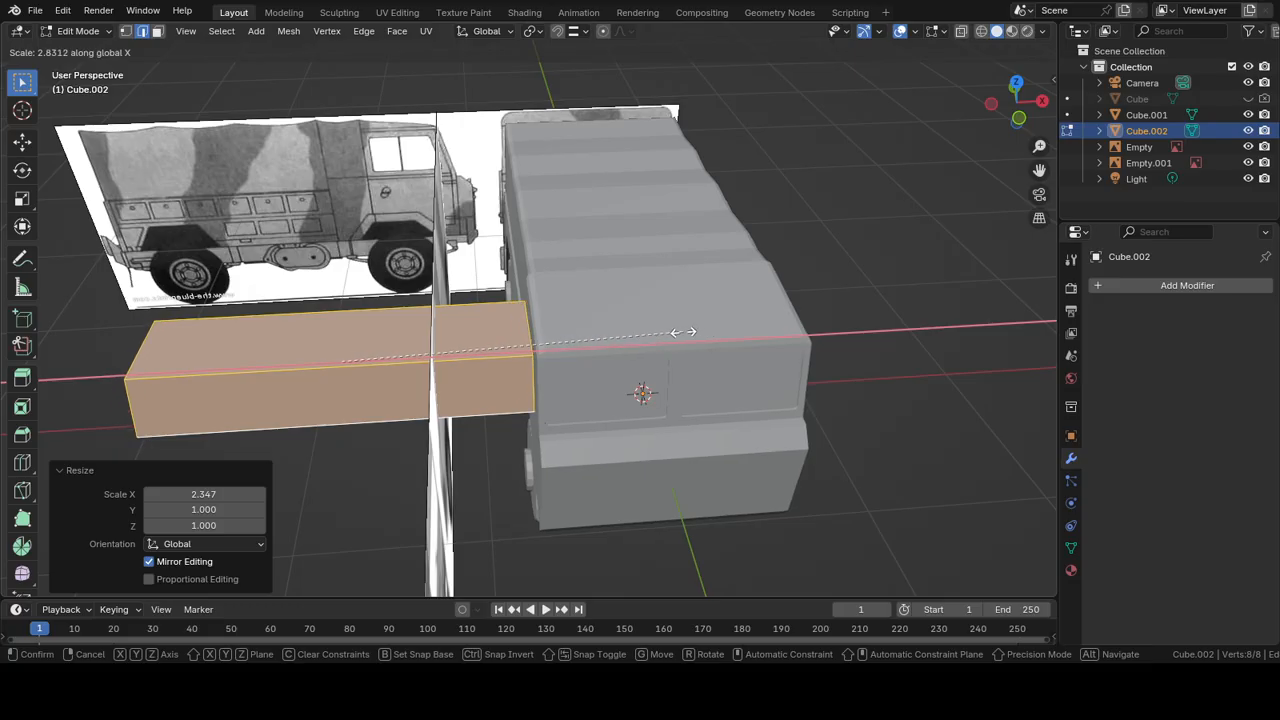
pyautogui.click(709, 333)
# Step: Shift the side-window box along X by about 1.715 m and back about -0.31 m so it passes through the cab
pyautogui.press('g')
pyautogui.press('x')
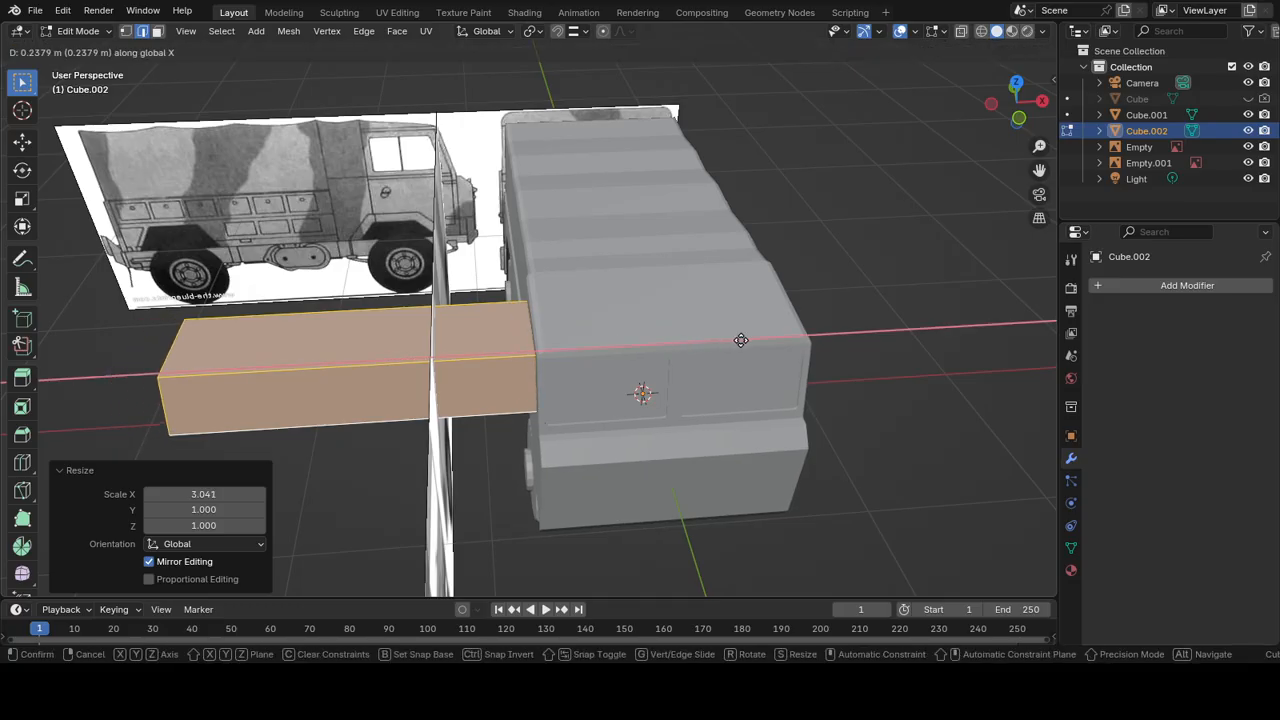
pyautogui.click(997, 333)
pyautogui.press('g')
pyautogui.press('x')
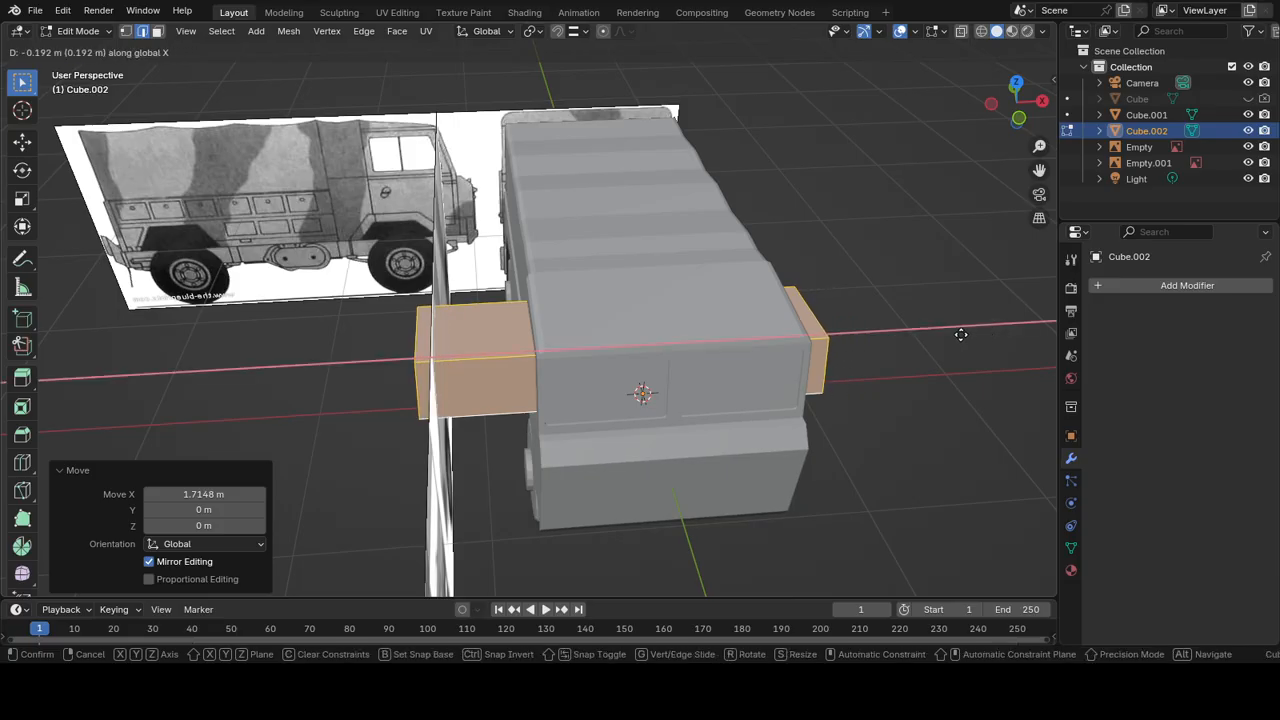
pyautogui.click(942, 335)
pyautogui.press('KP_3')
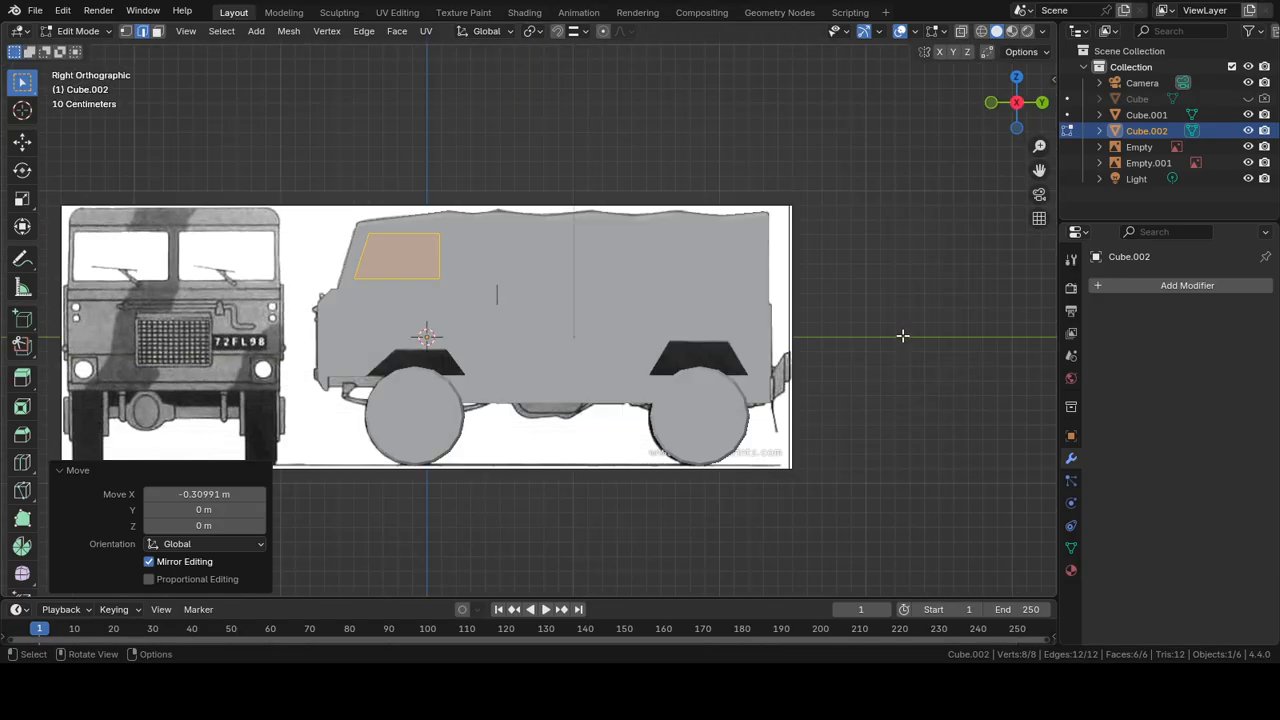
pyautogui.scroll(3, 334, 143)
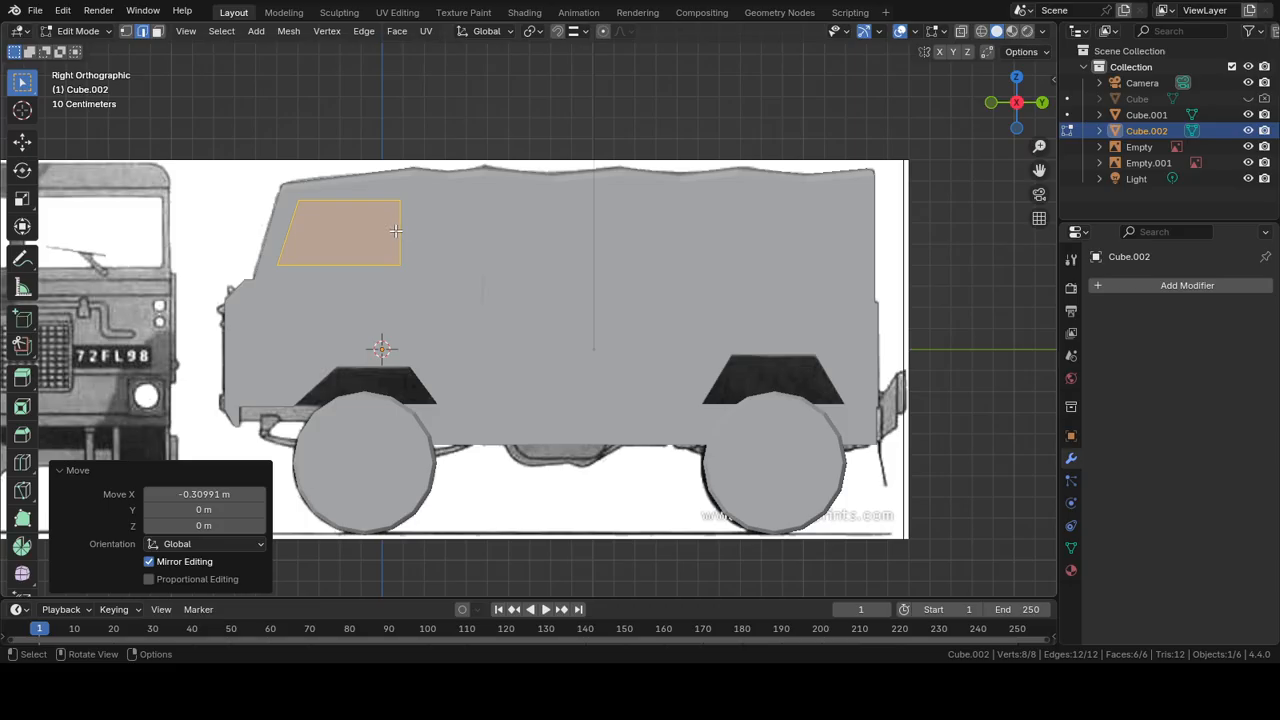
pyautogui.click(372, 205)
pyautogui.moveTo(372, 205); pyautogui.dragTo(423, 226, button='middle')
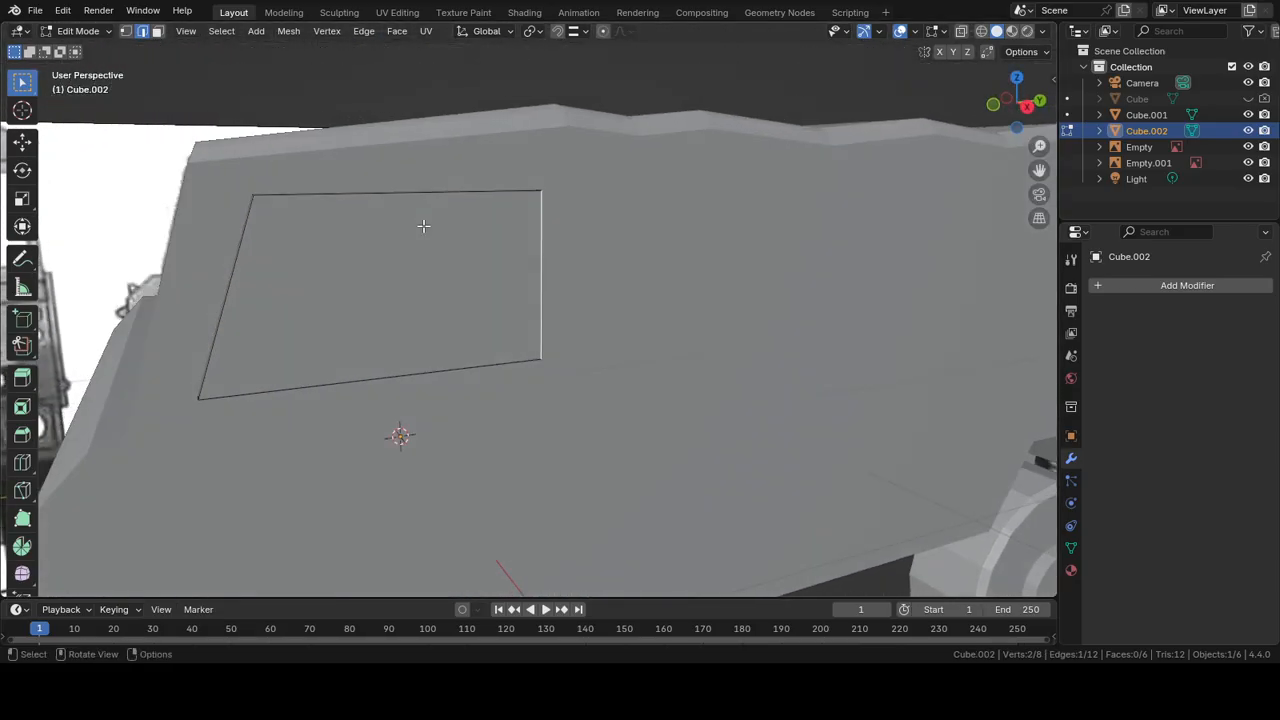
pyautogui.moveTo(285, 267); pyautogui.dragTo(371, 280, button='middle')
pyautogui.keyDown('shift'); pyautogui.click(379, 283); pyautogui.keyUp('shift')
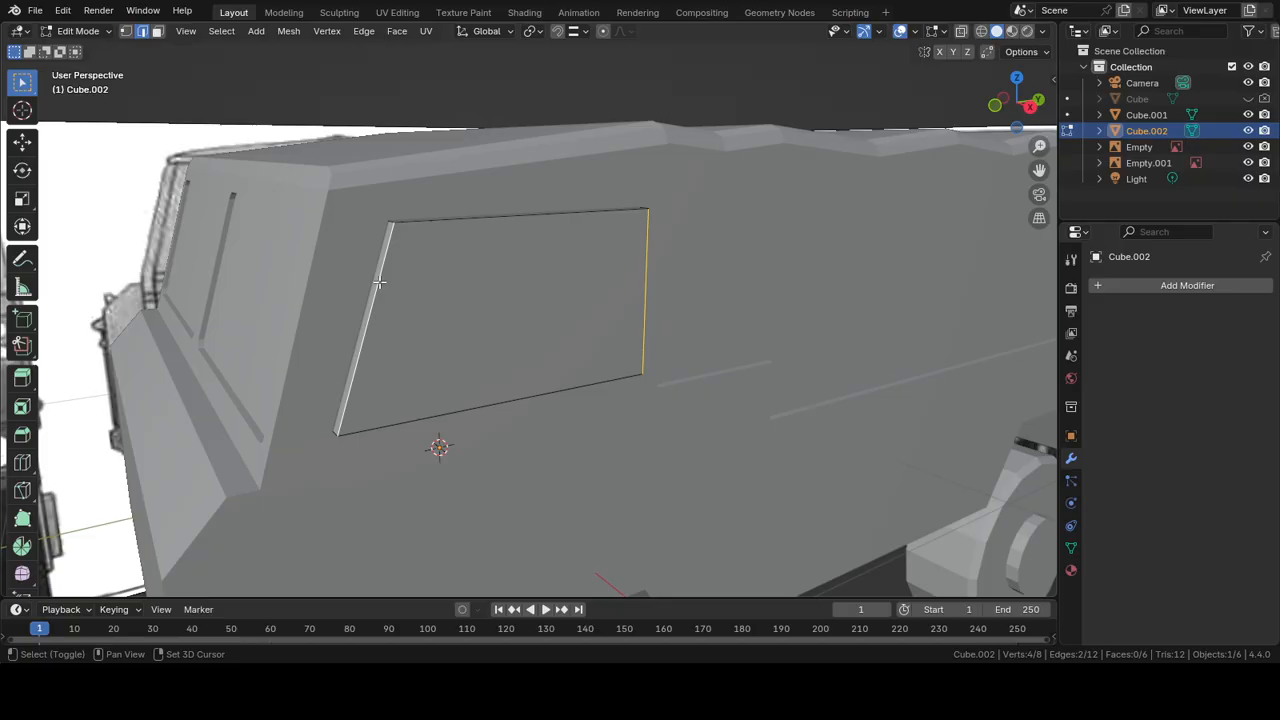
pyautogui.click(379, 283)
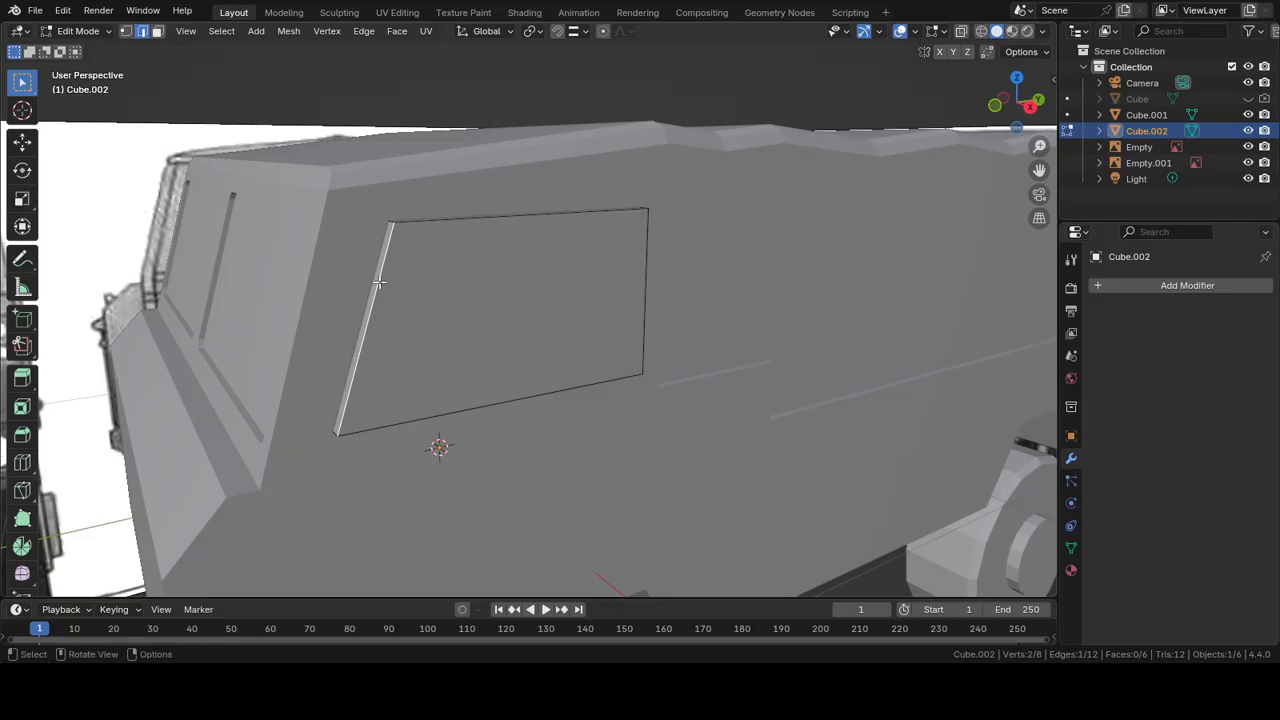
pyautogui.click(436, 219)
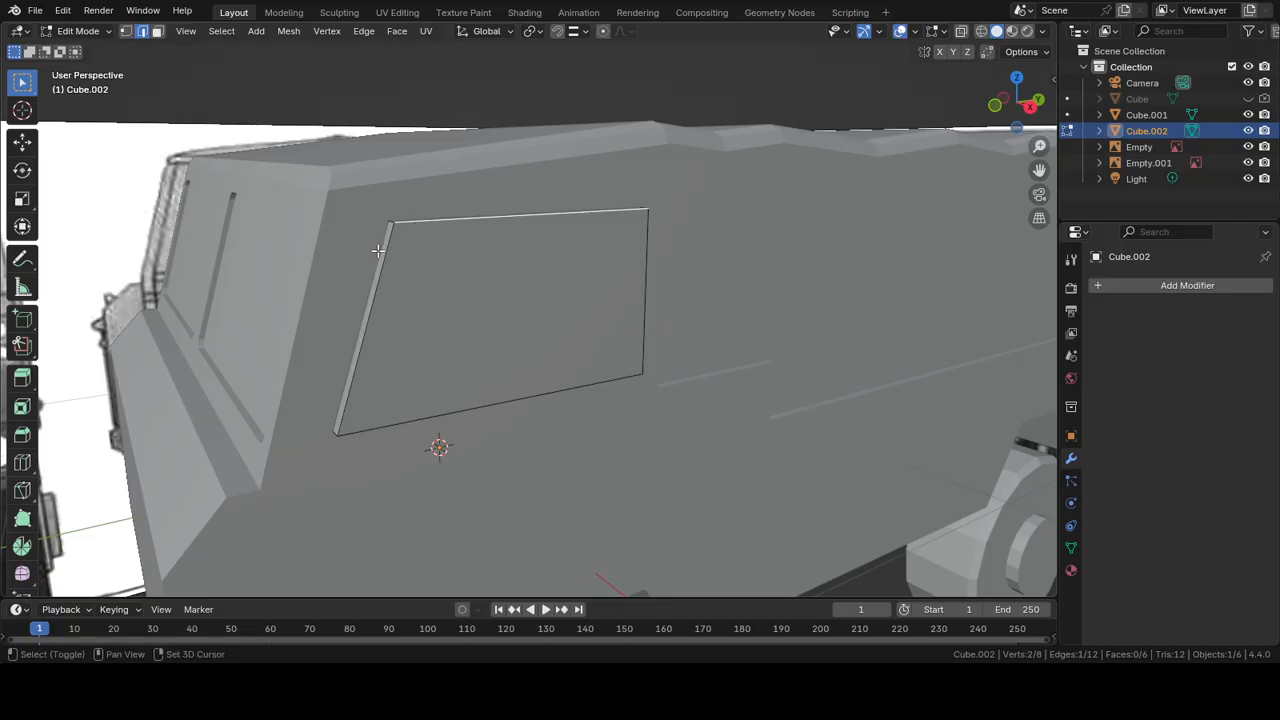
pyautogui.keyDown('shift'); pyautogui.click(401, 278); pyautogui.keyUp('shift')
pyautogui.keyDown('shift'); pyautogui.click(471, 407); pyautogui.keyUp('shift')
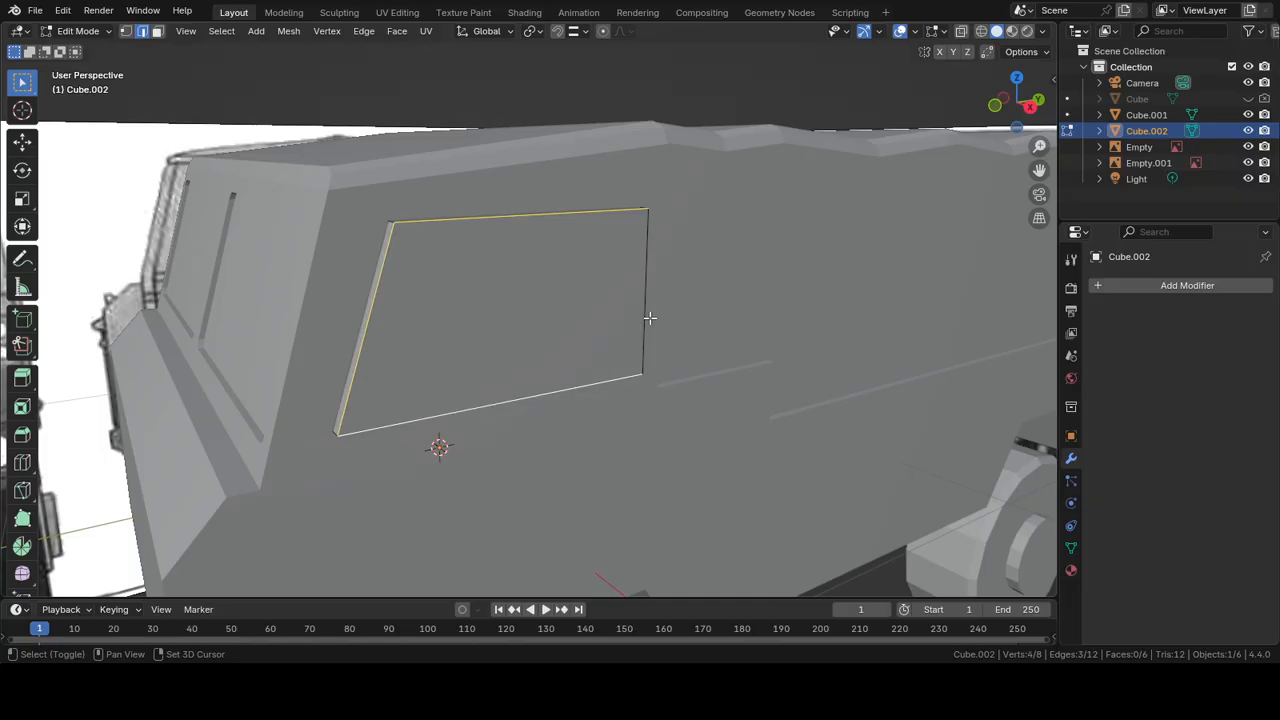
pyautogui.keyDown('shift'); pyautogui.click(650, 318); pyautogui.keyUp('shift')
pyautogui.moveTo(650, 318); pyautogui.dragTo(512, 325, button='middle')
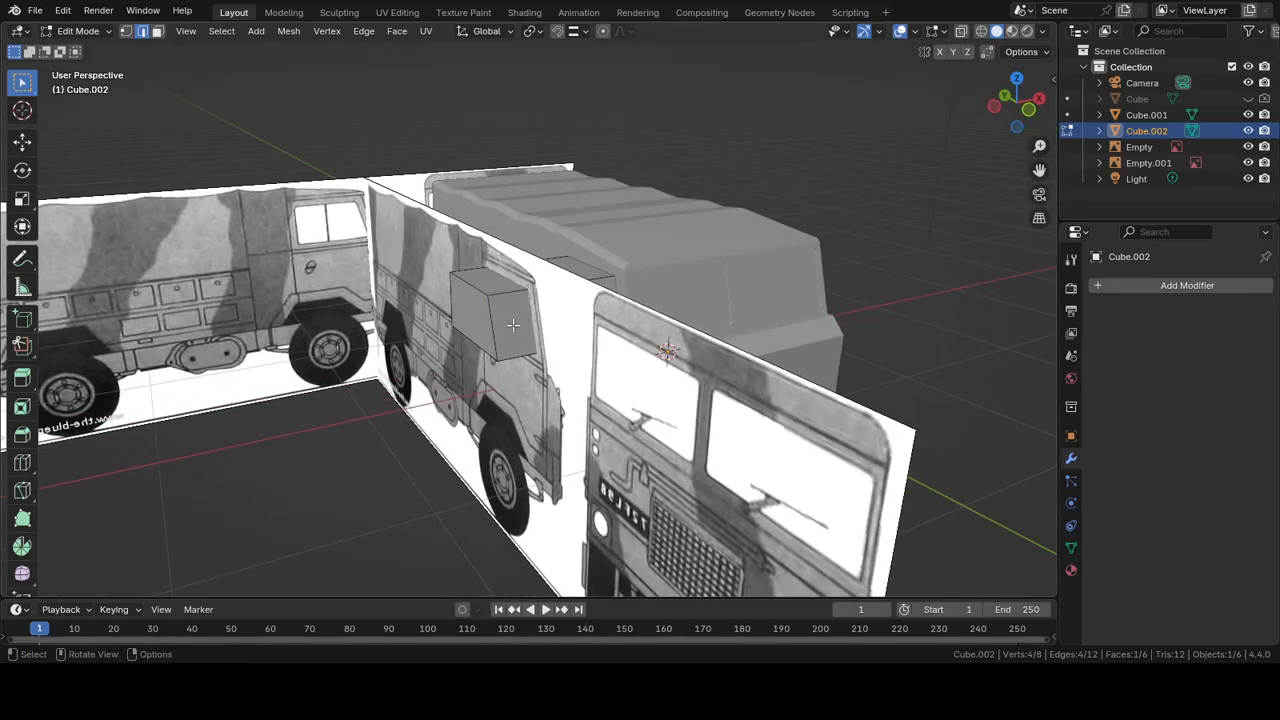
pyautogui.keyDown('shift'); pyautogui.click(467, 289); pyautogui.keyUp('shift')
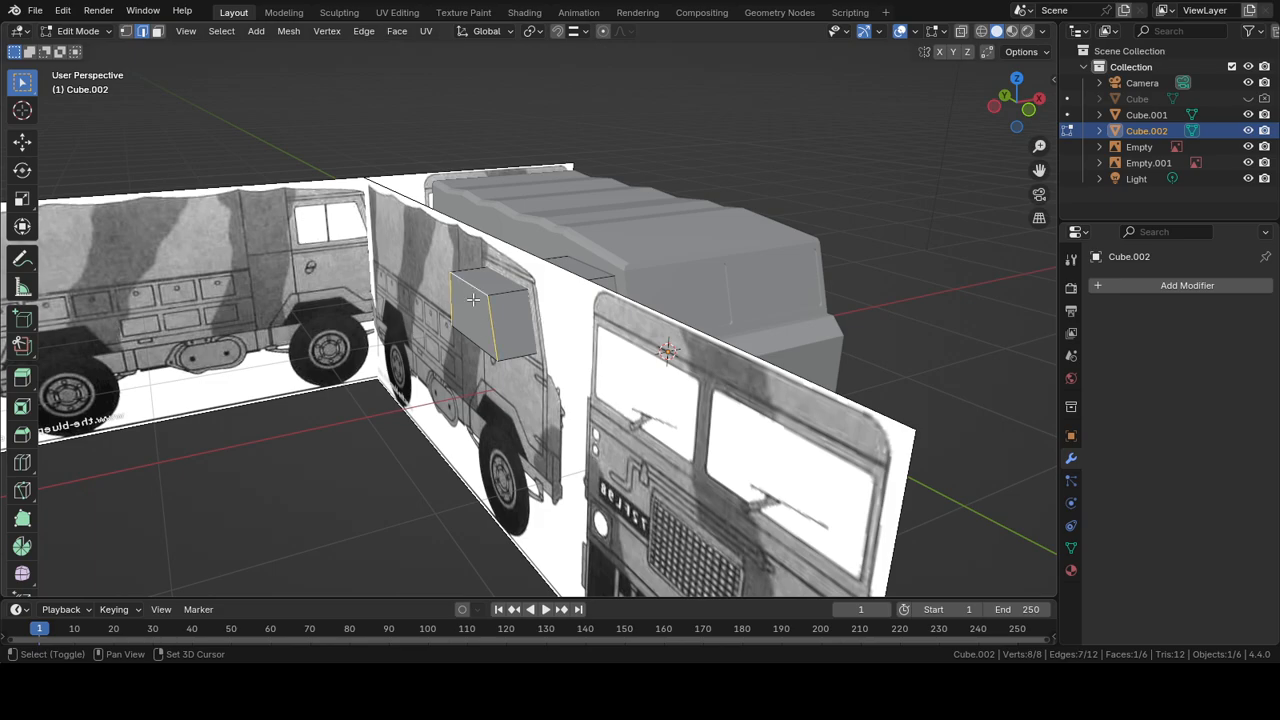
pyautogui.keyDown('shift'); pyautogui.click(474, 343); pyautogui.keyUp('shift')
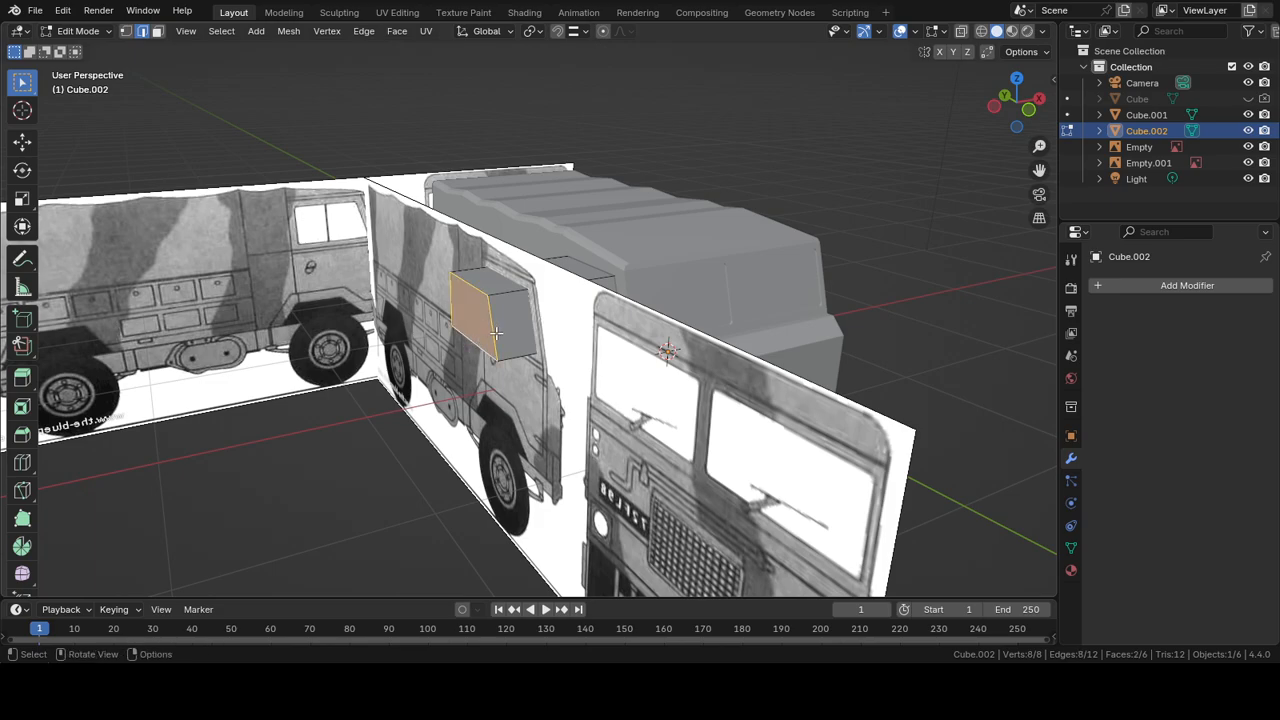
pyautogui.scroll(2, 641, 344)
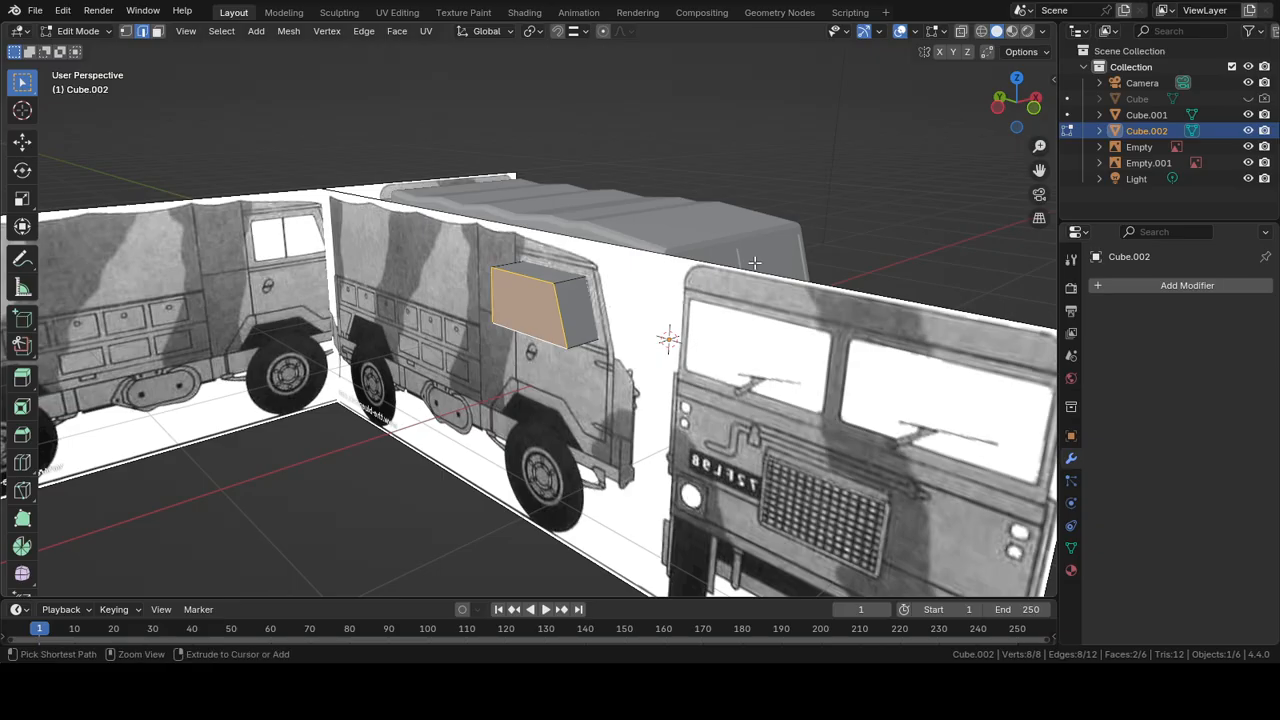
pyautogui.hotkey('ctrl', 'b')
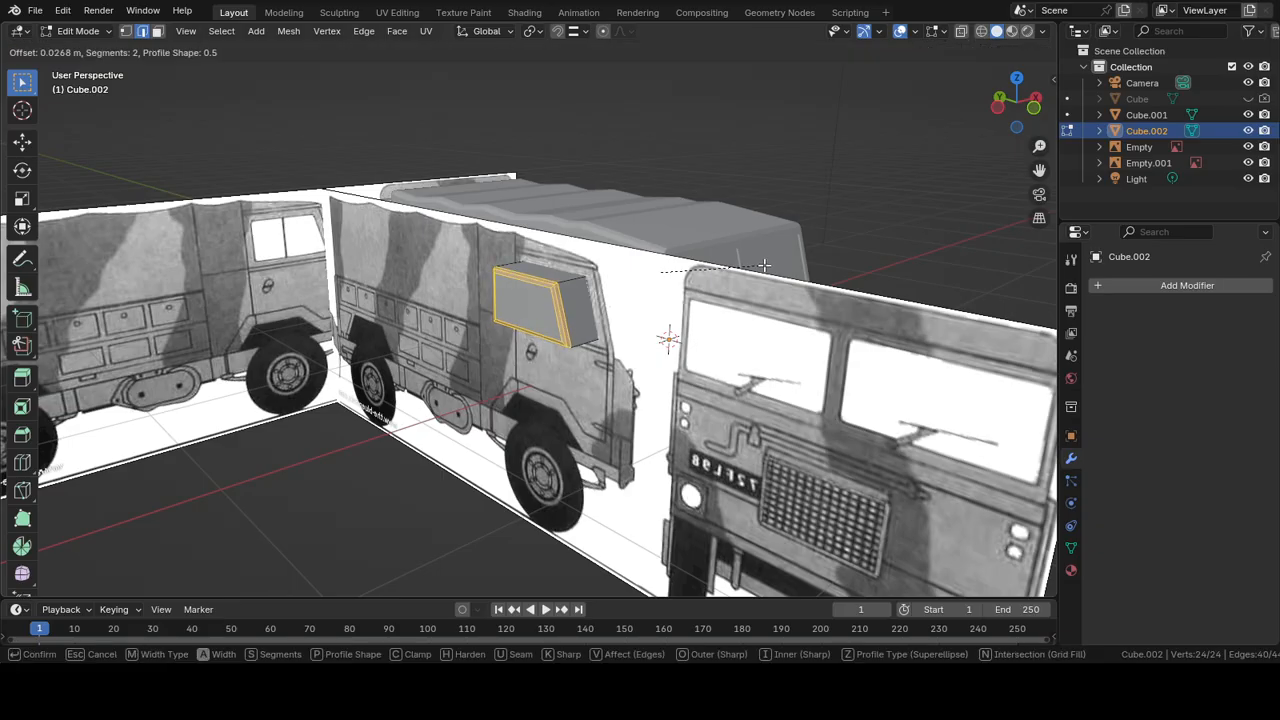
pyautogui.press('Escape')
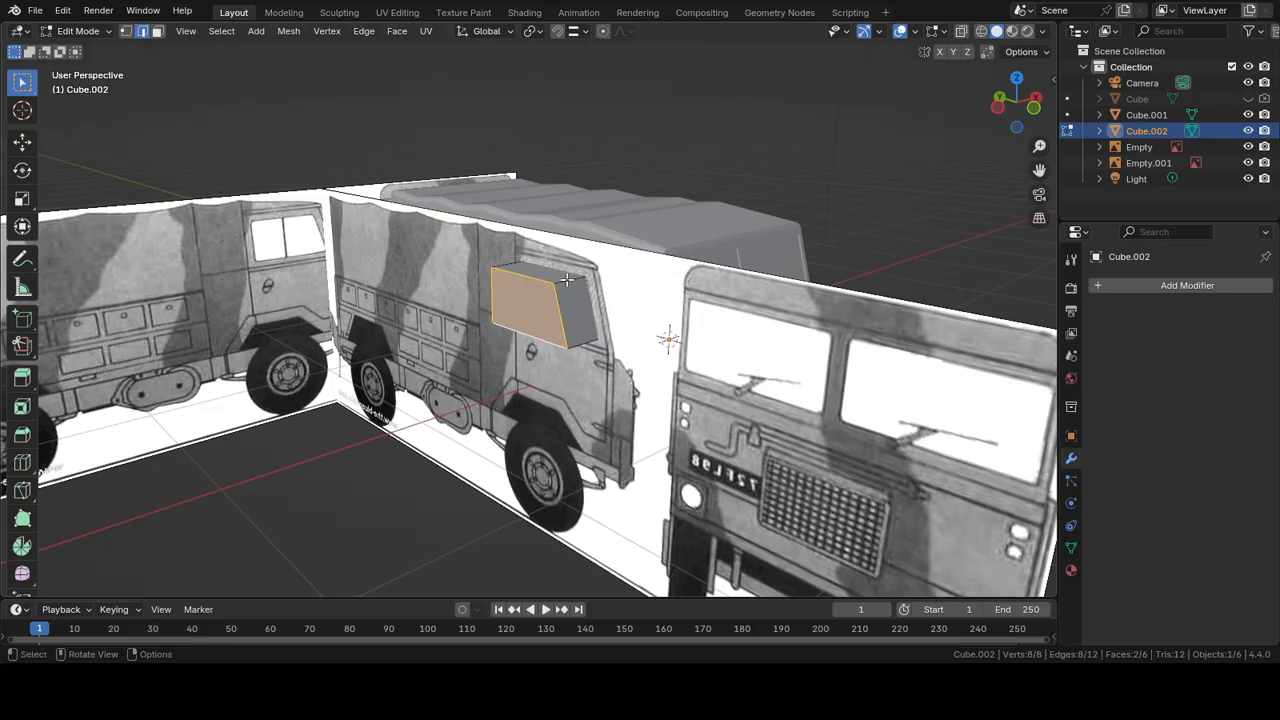
pyautogui.click(581, 319)
pyautogui.keyDown('shift'); pyautogui.click(586, 347); pyautogui.keyUp('shift')
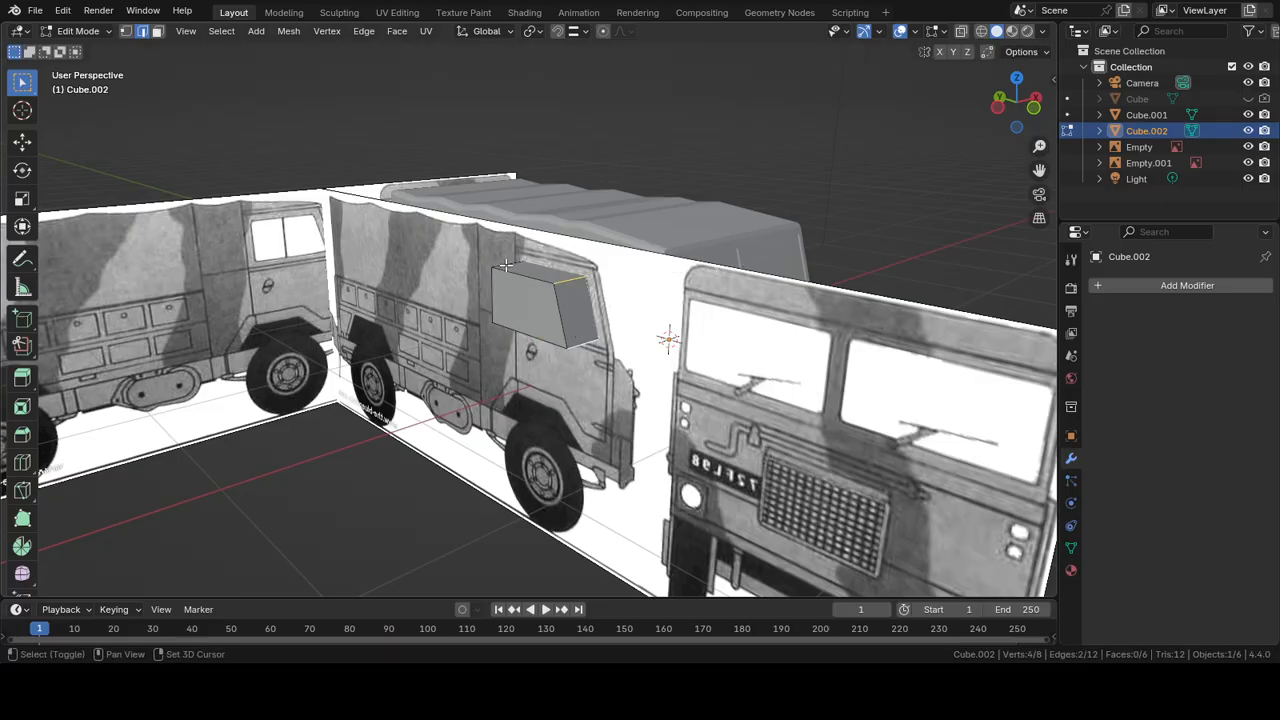
pyautogui.keyDown('shift'); pyautogui.click(507, 265); pyautogui.keyUp('shift')
pyautogui.moveTo(507, 265); pyautogui.dragTo(690, 207, button='middle')
pyautogui.keyDown('shift'); pyautogui.click(666, 275); pyautogui.keyUp('shift')
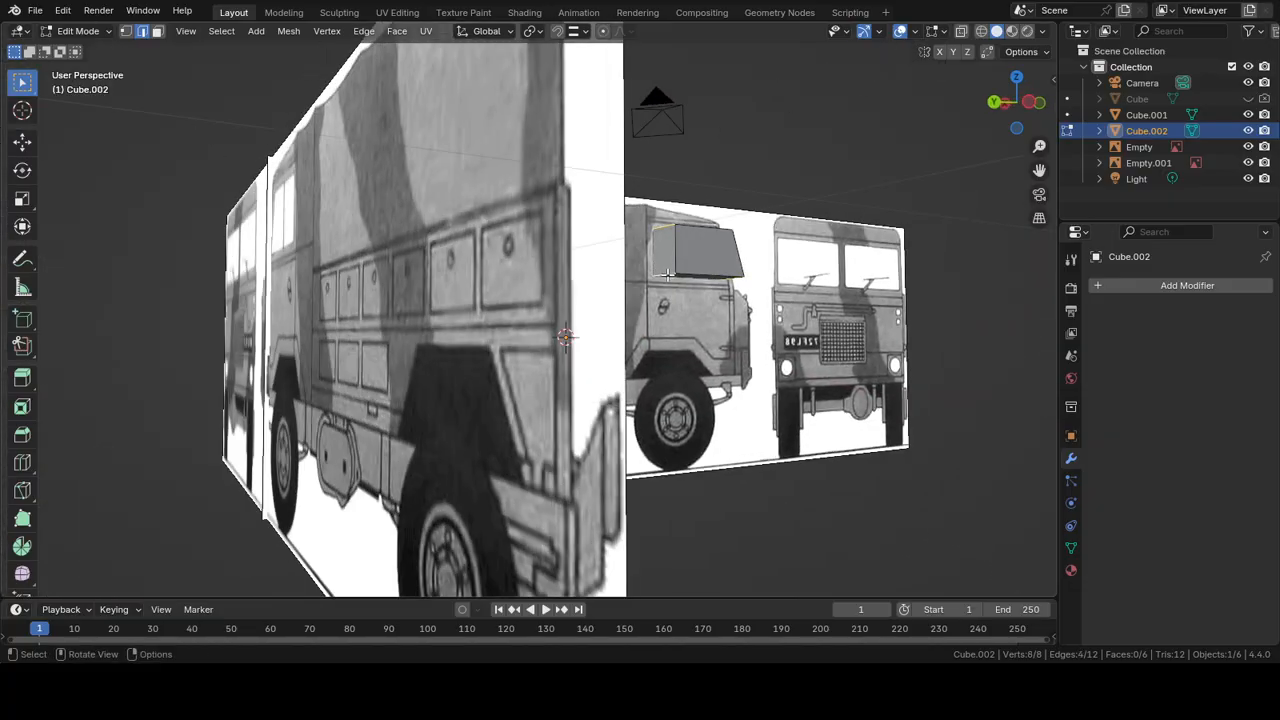
pyautogui.moveTo(666, 275); pyautogui.dragTo(751, 286, button='middle')
pyautogui.hotkey('ctrl', 'b')
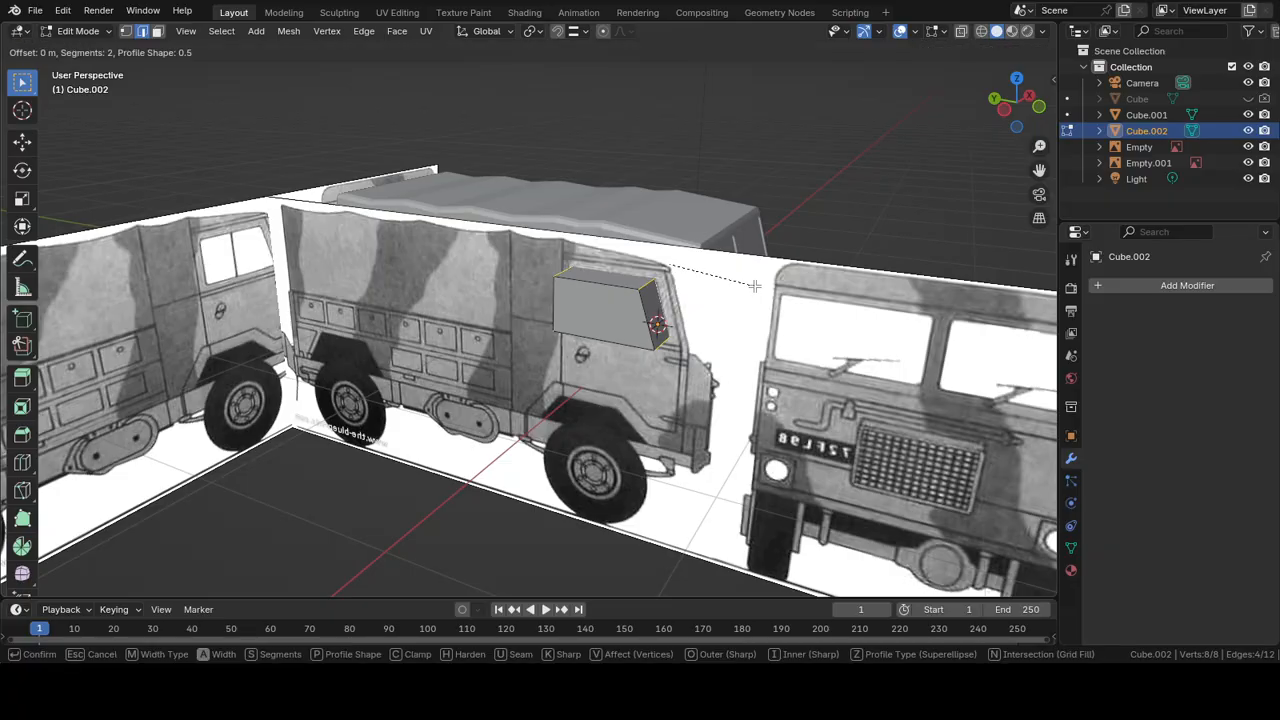
pyautogui.press('Escape')
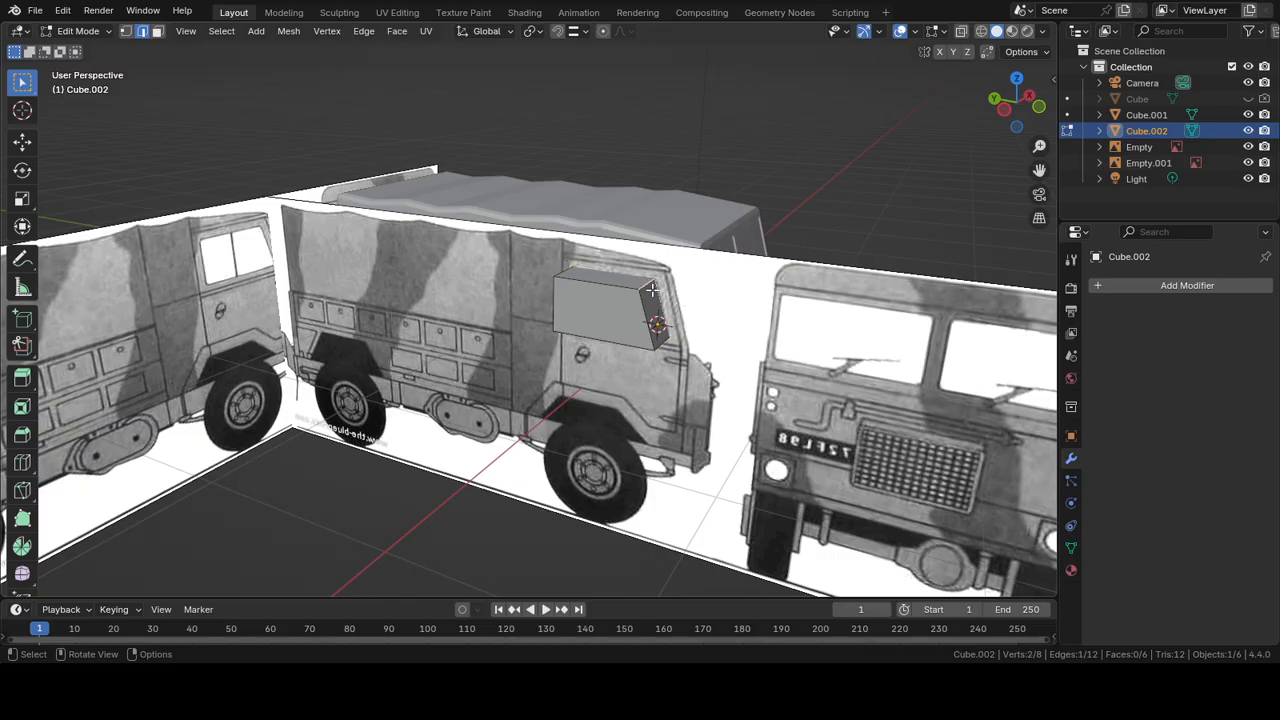
# Step: Bevel the window box's four lengthwise edges with two segments and an offset of about 0.014 m
pyautogui.hotkey('ctrl', 'b')
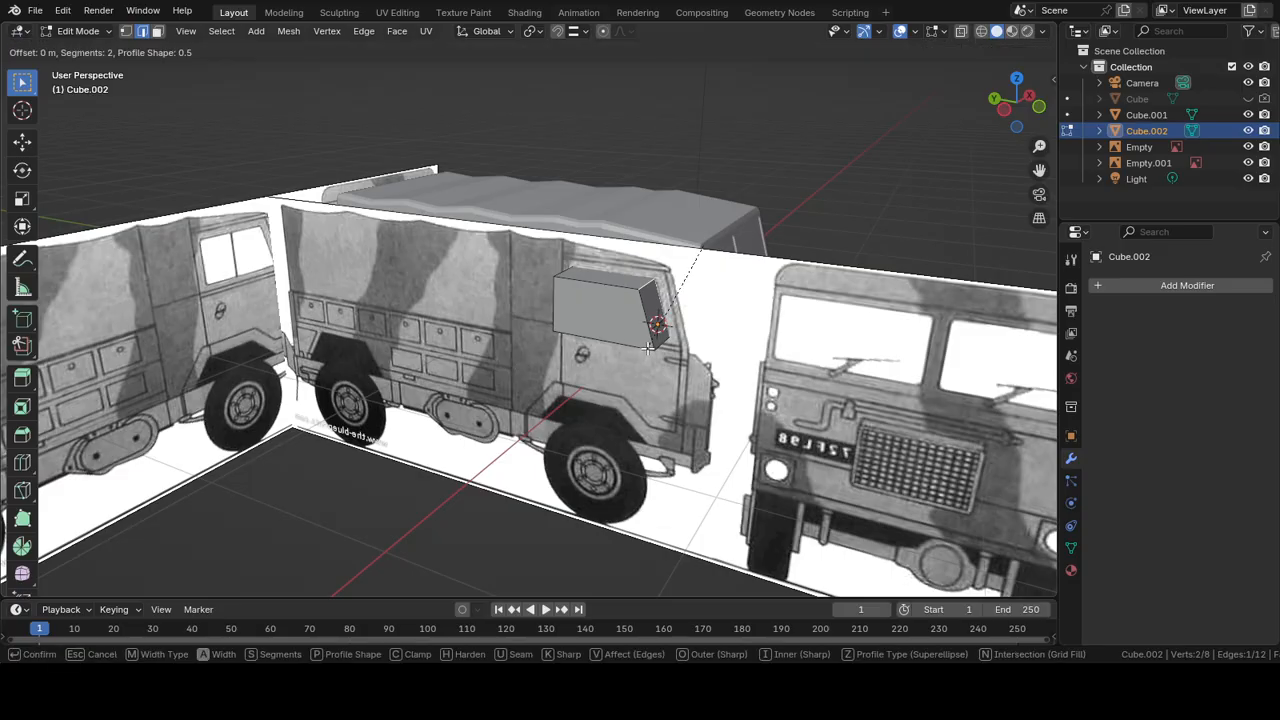
pyautogui.press('Escape')
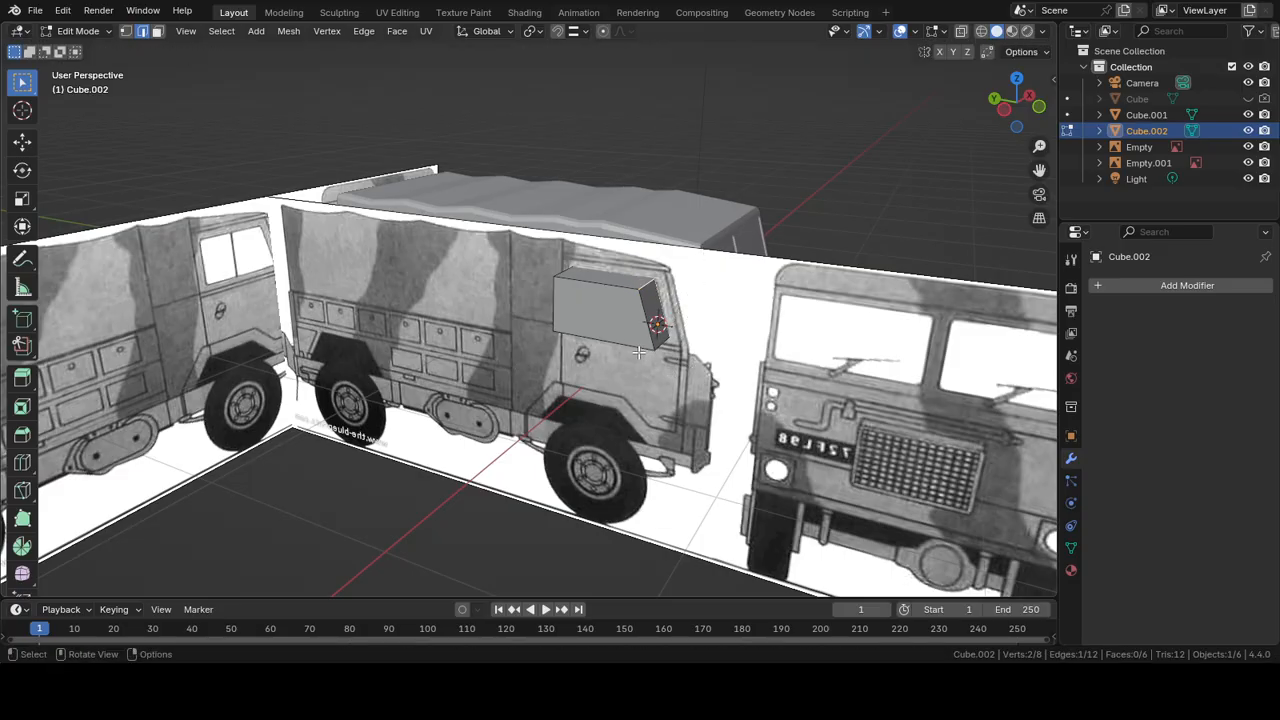
pyautogui.hotkey('ctrl', 'b')
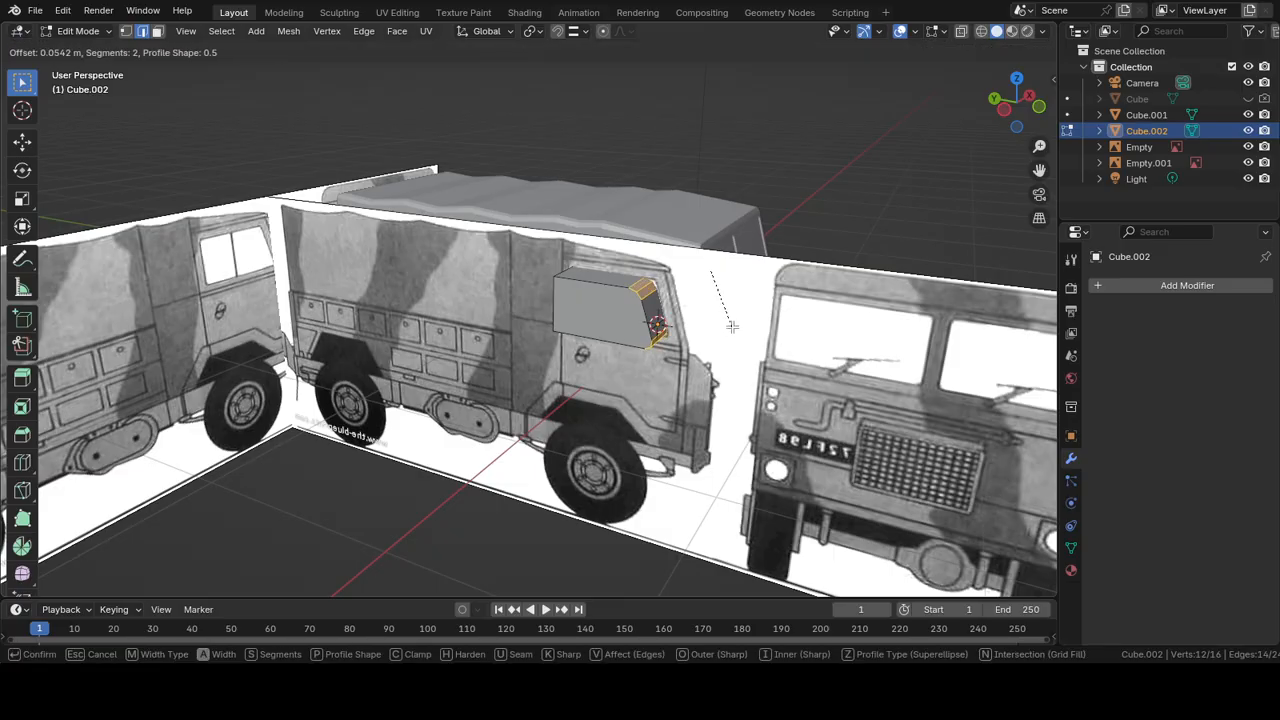
pyautogui.press('Escape')
pyautogui.moveTo(732, 326); pyautogui.dragTo(647, 325, button='middle')
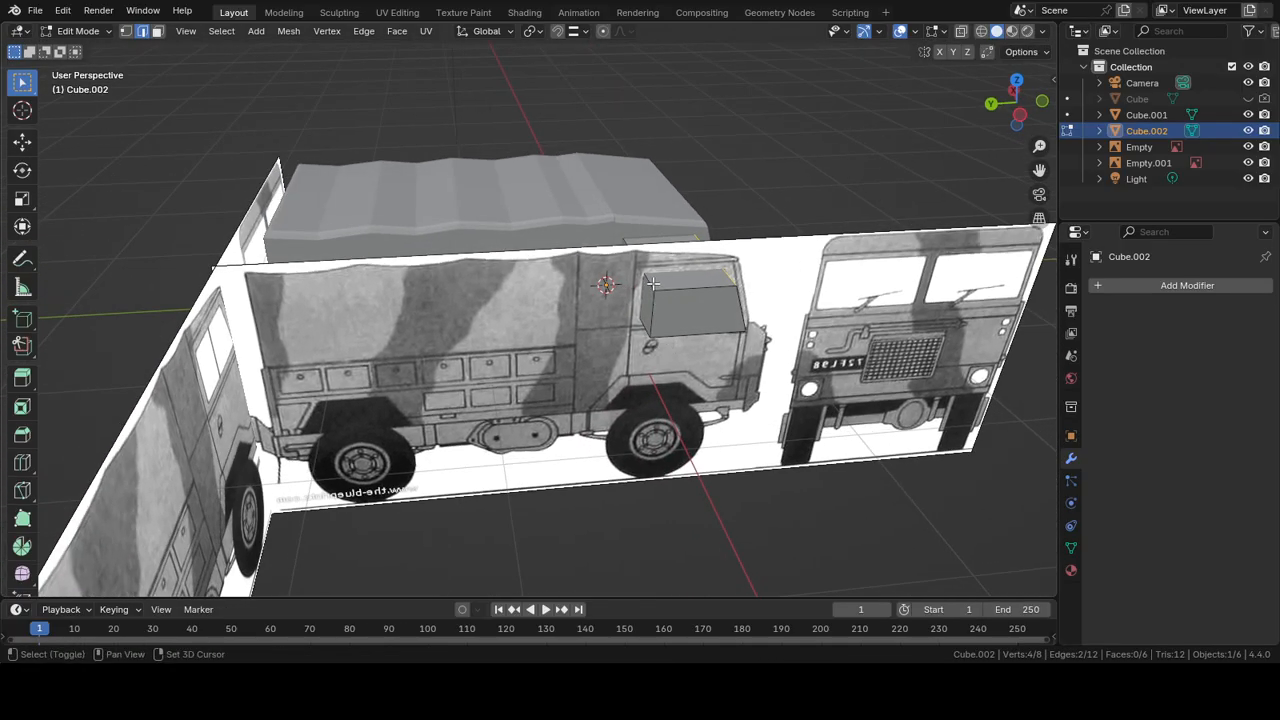
pyautogui.keyDown('shift'); pyautogui.click(647, 325); pyautogui.keyUp('shift')
pyautogui.moveTo(700, 262); pyautogui.dragTo(724, 130, button='middle')
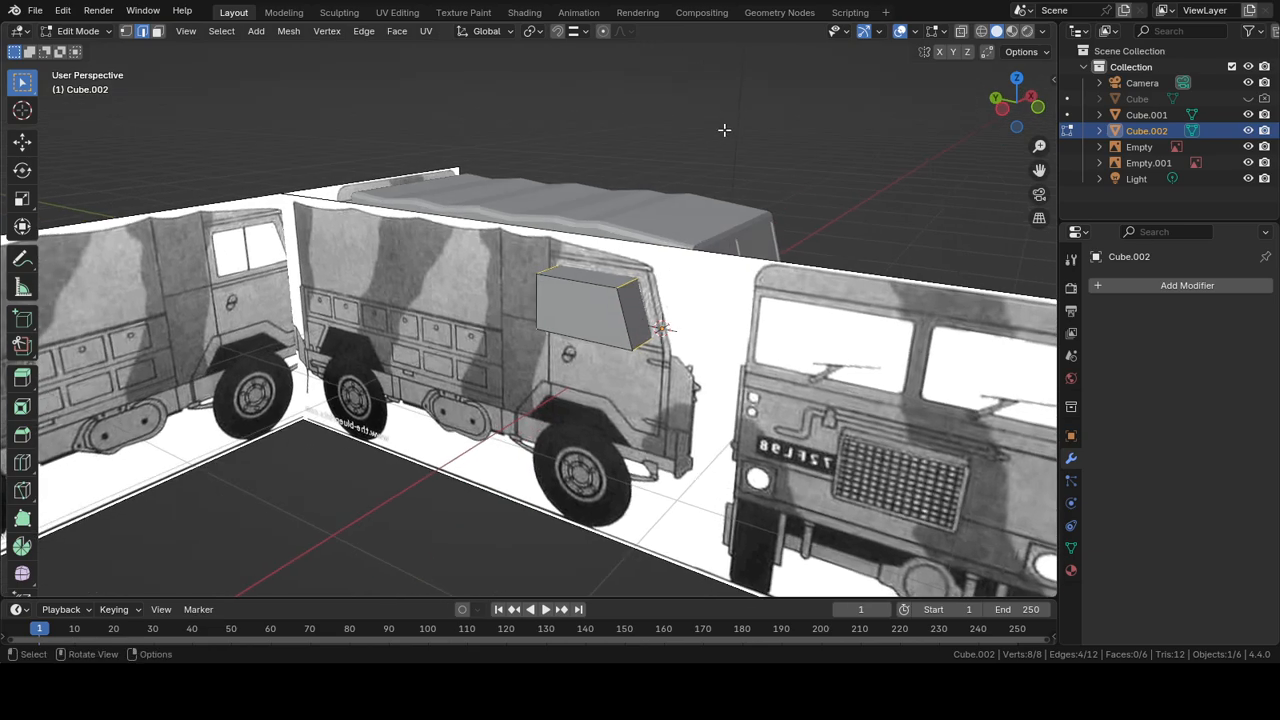
pyautogui.hotkey('ctrl', 'b')
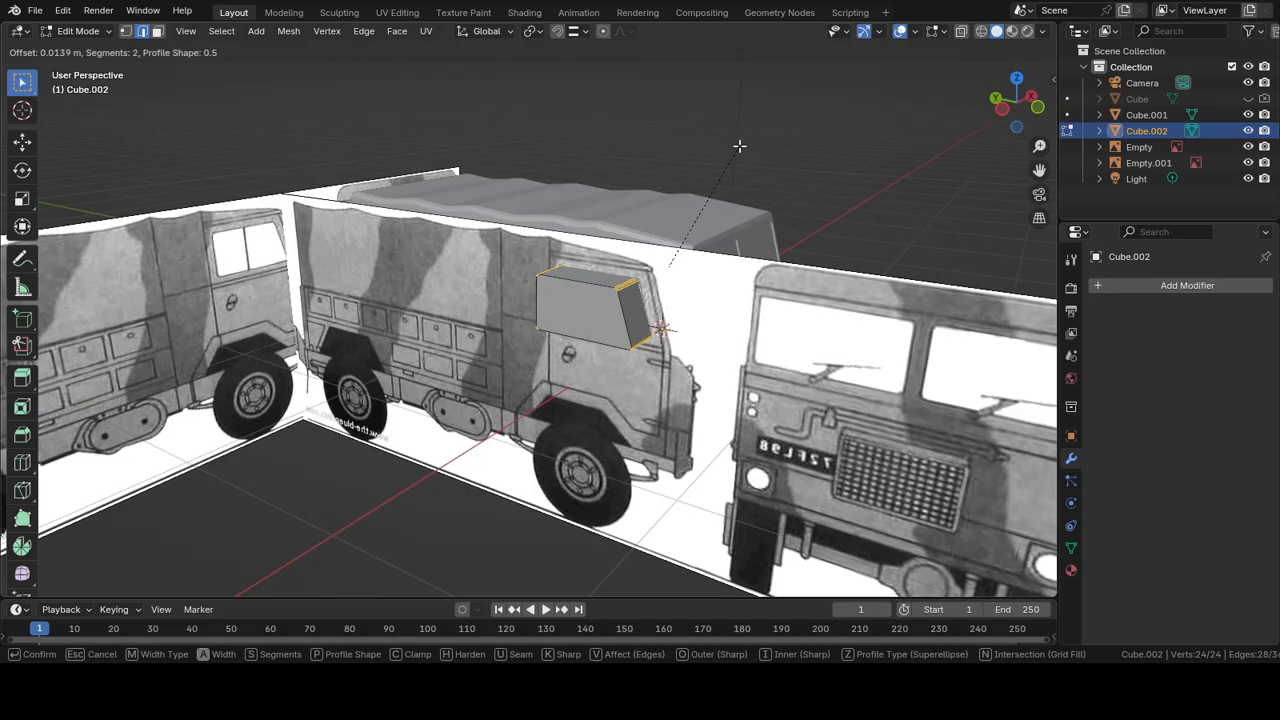
pyautogui.click(741, 145)
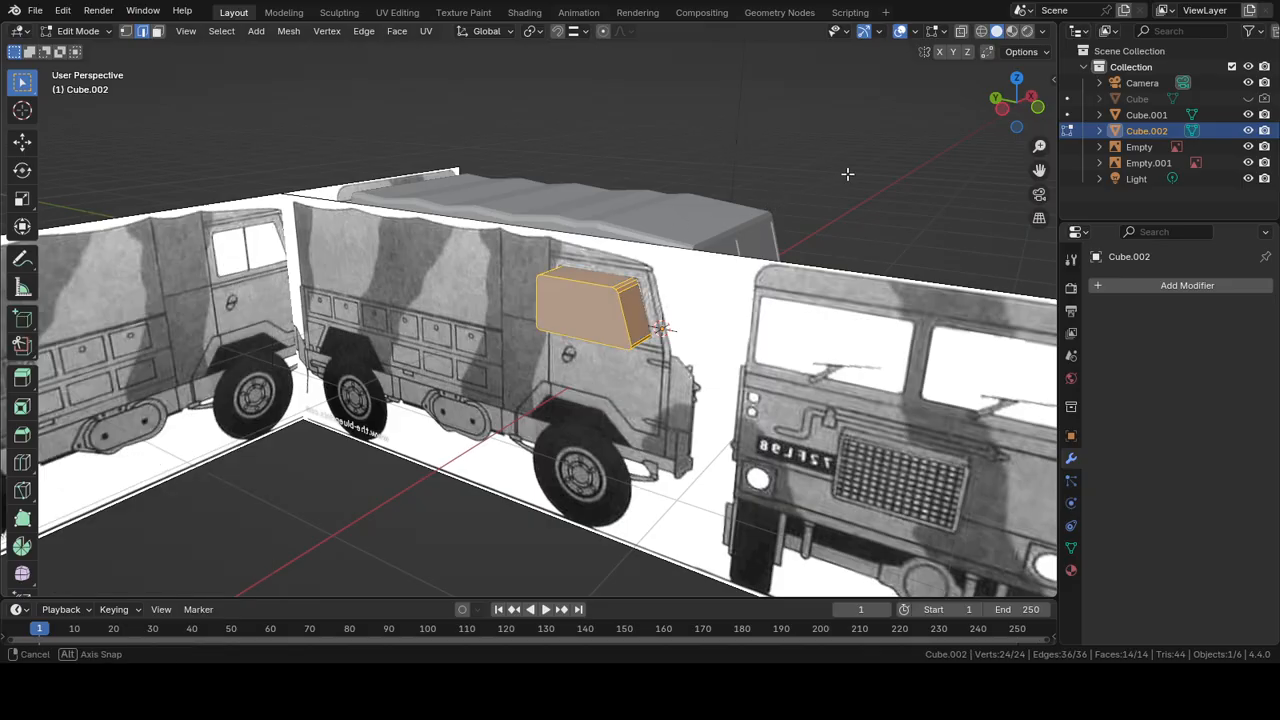
# Step: Move the beveled window box about 0.336 m along X so it protrudes from both sides of the cab
pyautogui.moveTo(846, 177); pyautogui.dragTo(724, 233, button='middle')
pyautogui.press('g')
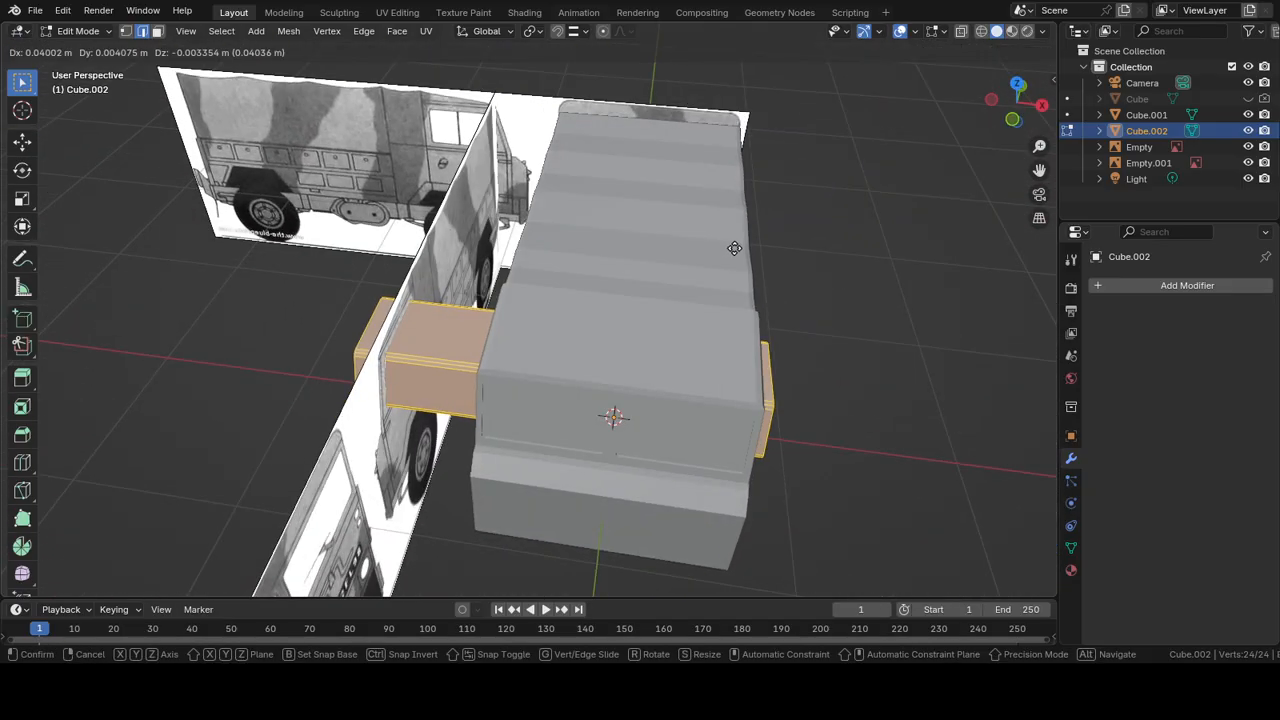
pyautogui.press('x')
pyautogui.click(787, 250)
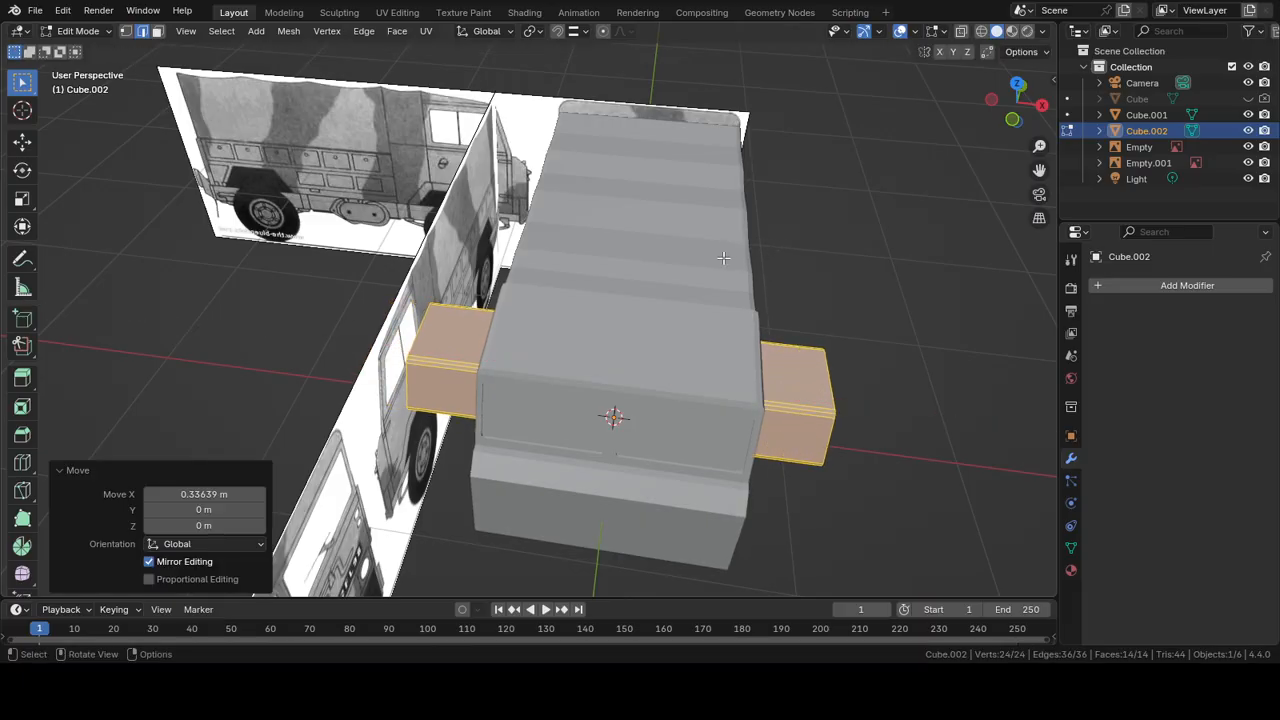
pyautogui.moveTo(724, 258); pyautogui.dragTo(740, 219, button='middle')
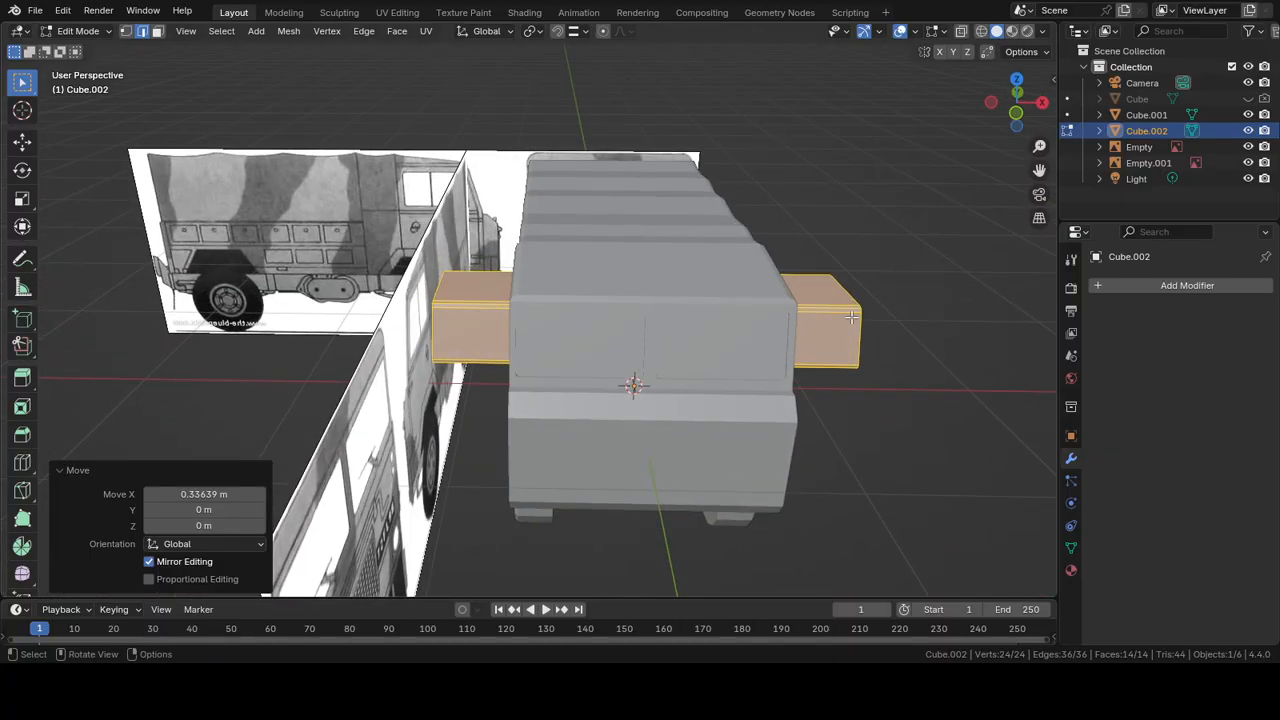
# Step: Leave mesh editing and add a Boolean modifier to the truck body Cube.001 with the window box Cube.002 as its object
pyautogui.press('Tab')
pyautogui.click(1146, 115)
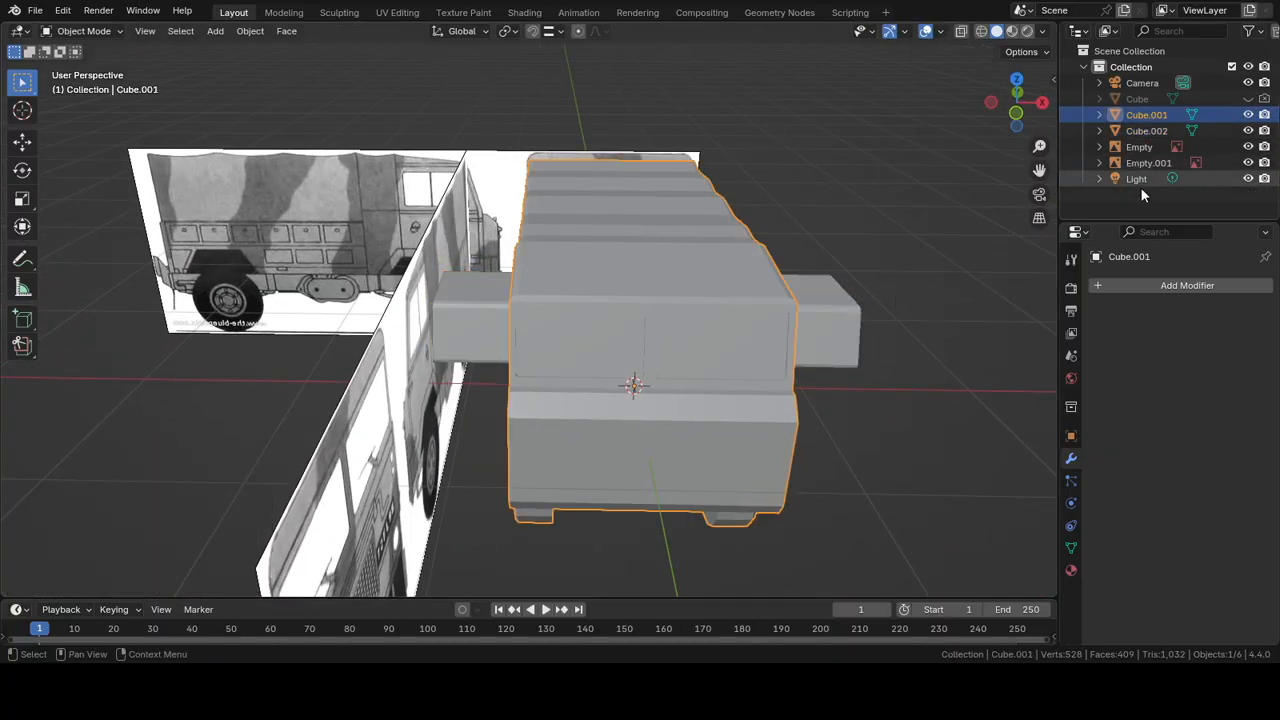
pyautogui.click(1139, 285)
pyautogui.moveTo(1096, 286)
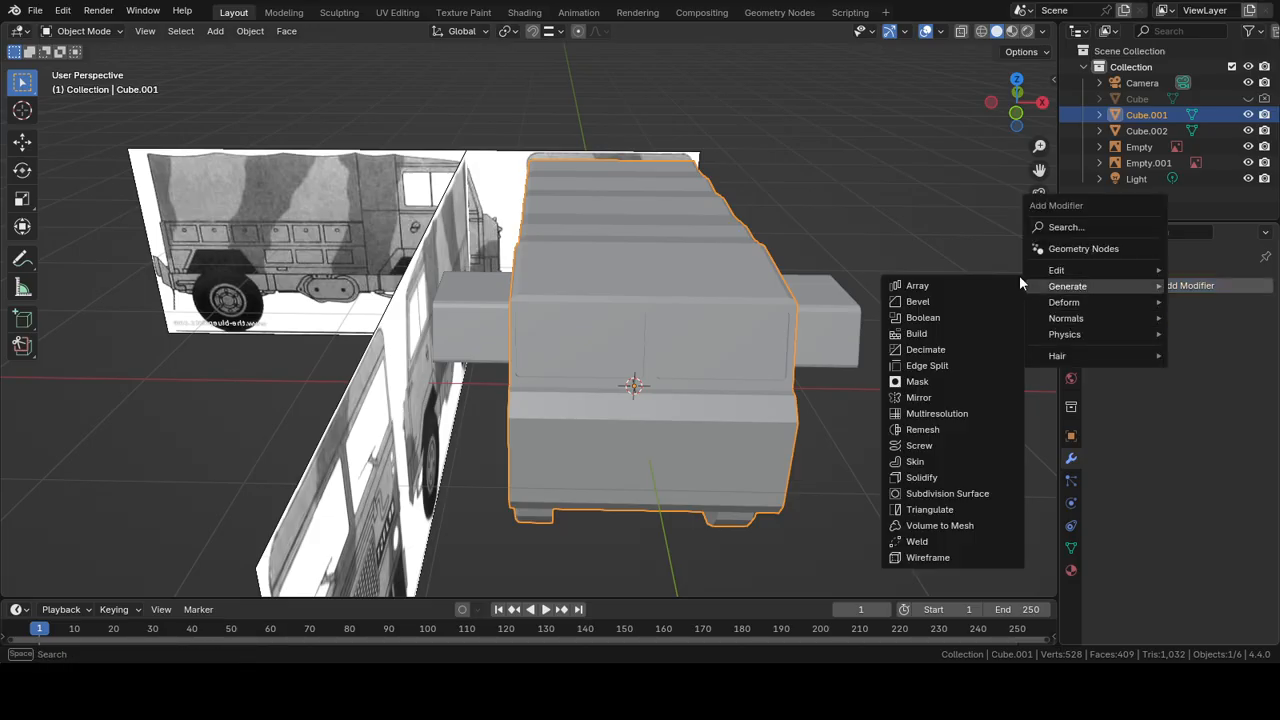
pyautogui.click(937, 320)
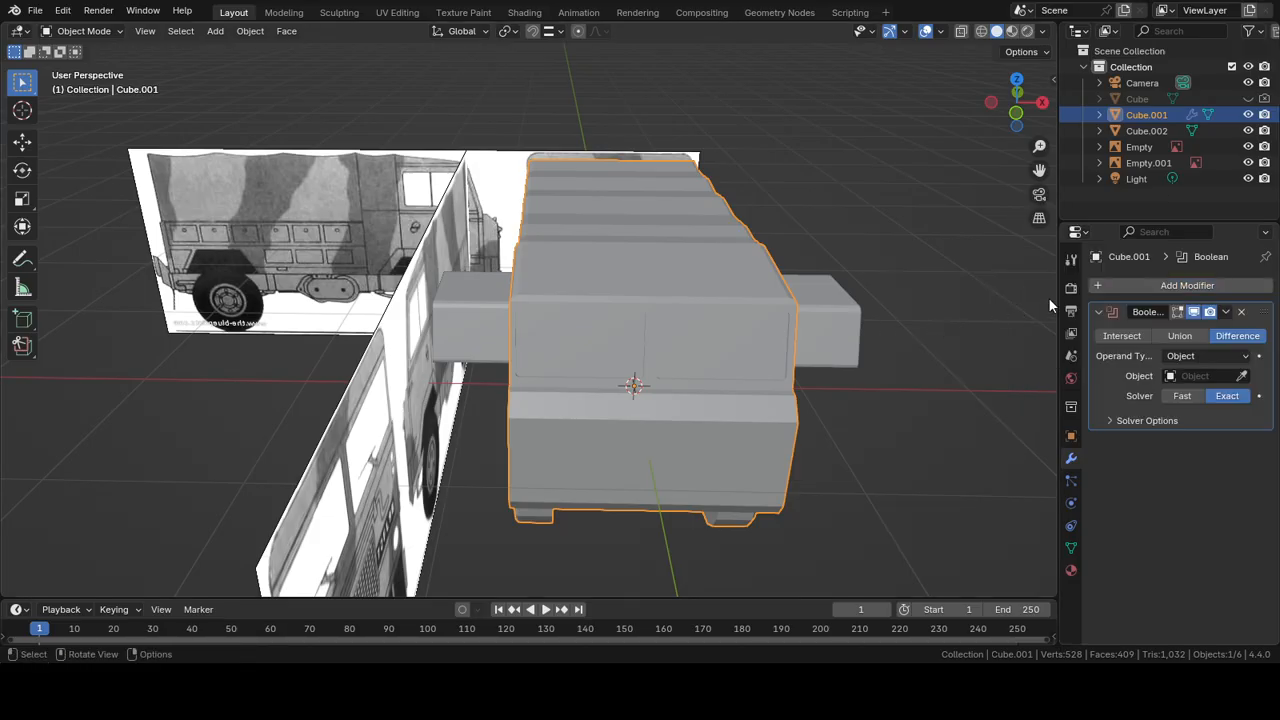
pyautogui.click(1241, 375)
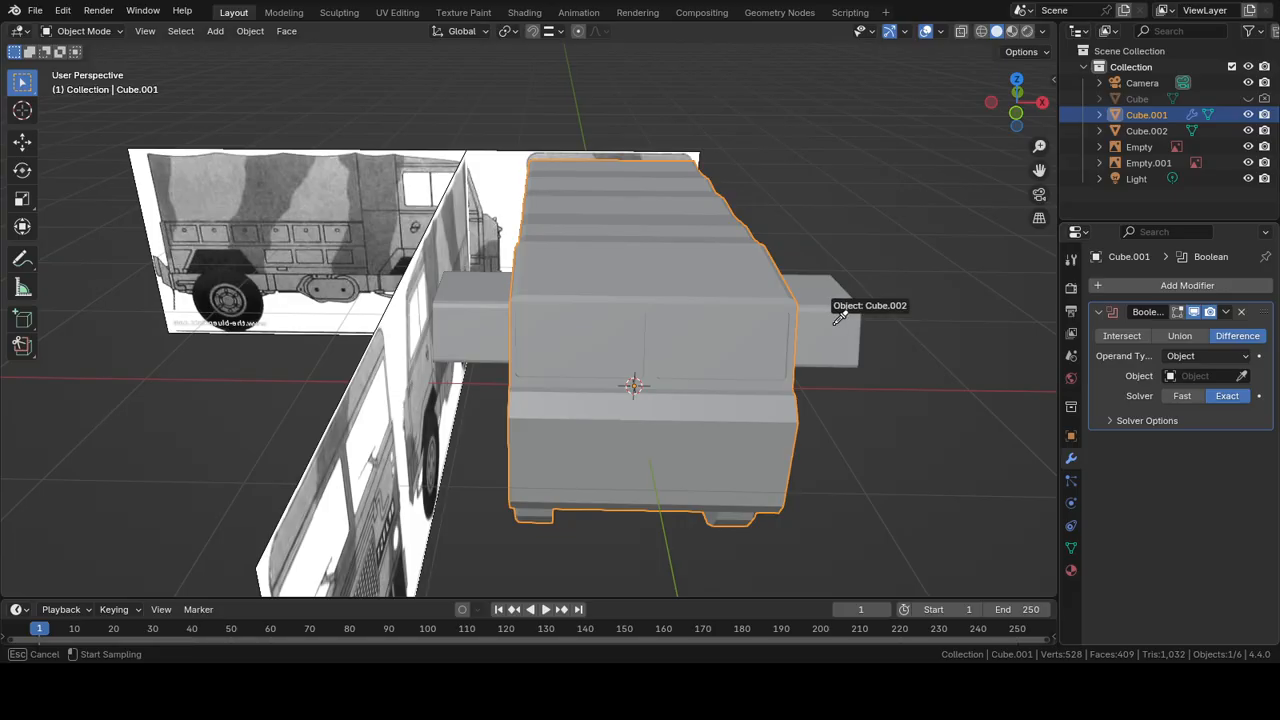
pyautogui.click(840, 316)
# Step: Try the Boolean as Union, restore Difference, and check the cut by hiding and reshowing the truck body
pyautogui.click(1180, 336)
pyautogui.moveTo(955, 341); pyautogui.dragTo(1079, 205, button='middle')
pyautogui.click(1237, 336)
pyautogui.click(1248, 115)
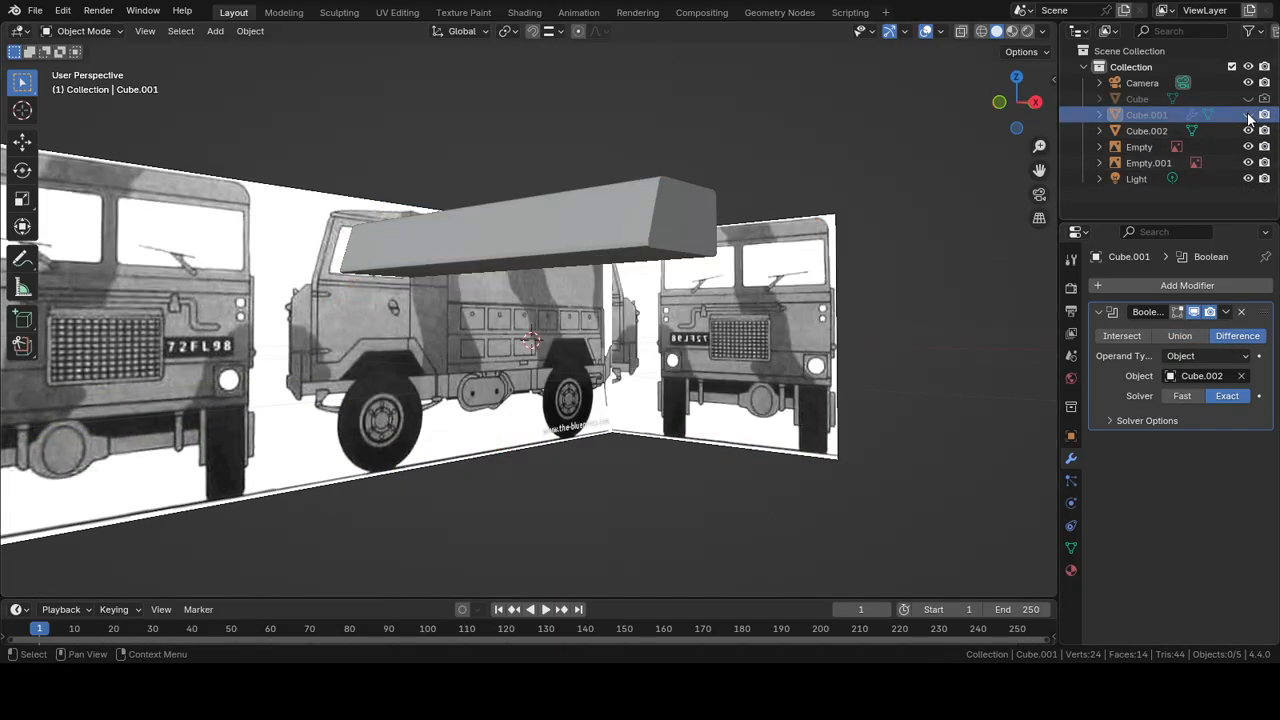
pyautogui.click(1248, 115)
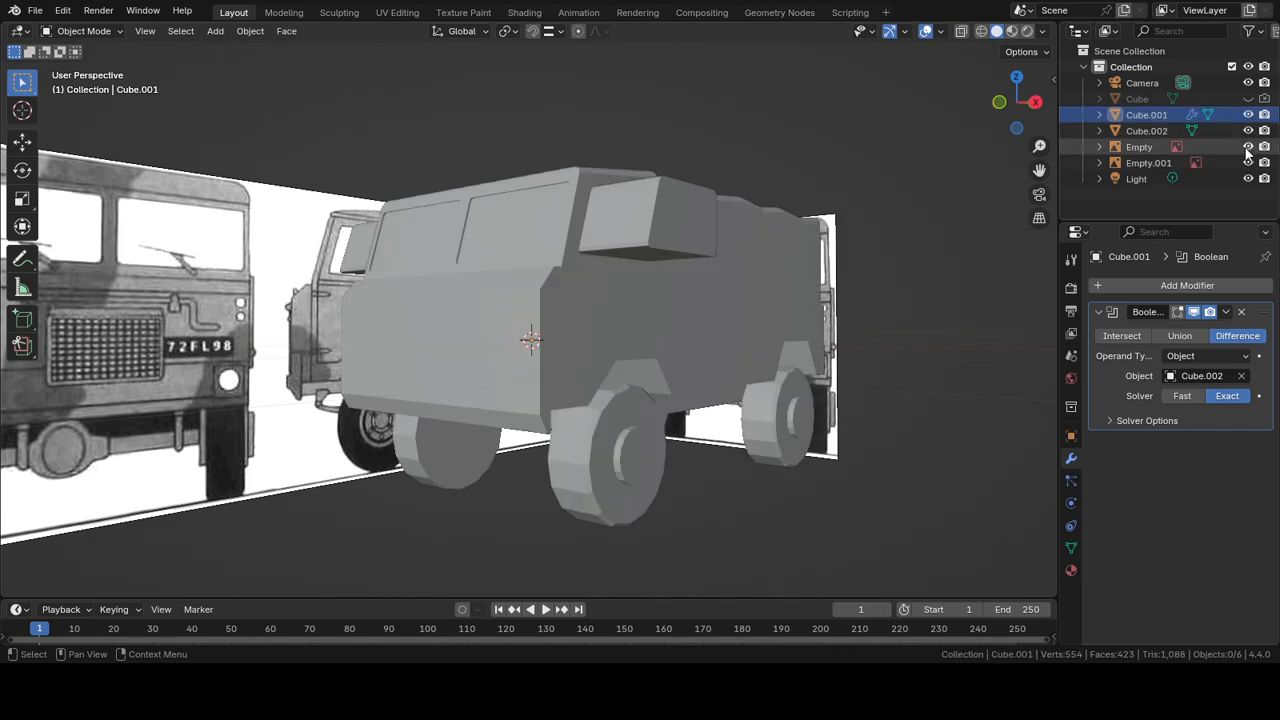
# Step: Replace the truck body's Boolean modifier with a fresh Boolean Difference that uses the window box Cube.002 as its object
pyautogui.click(1243, 312)
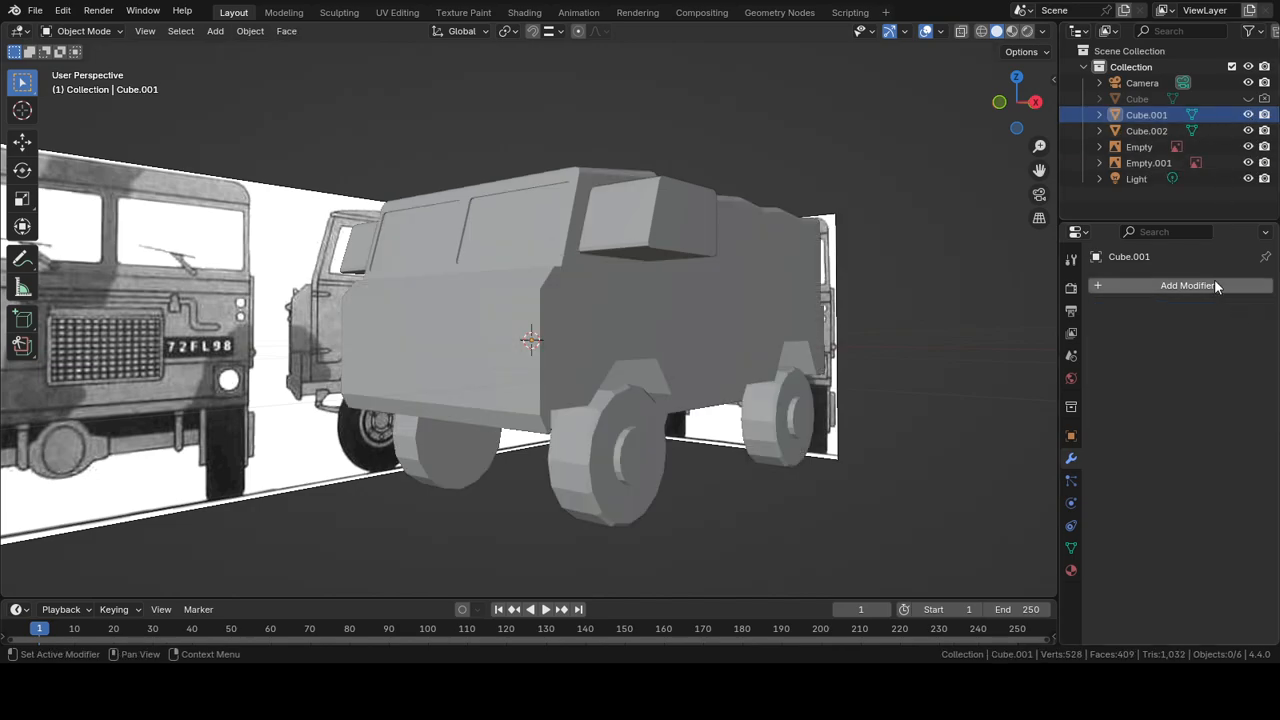
pyautogui.click(1147, 128)
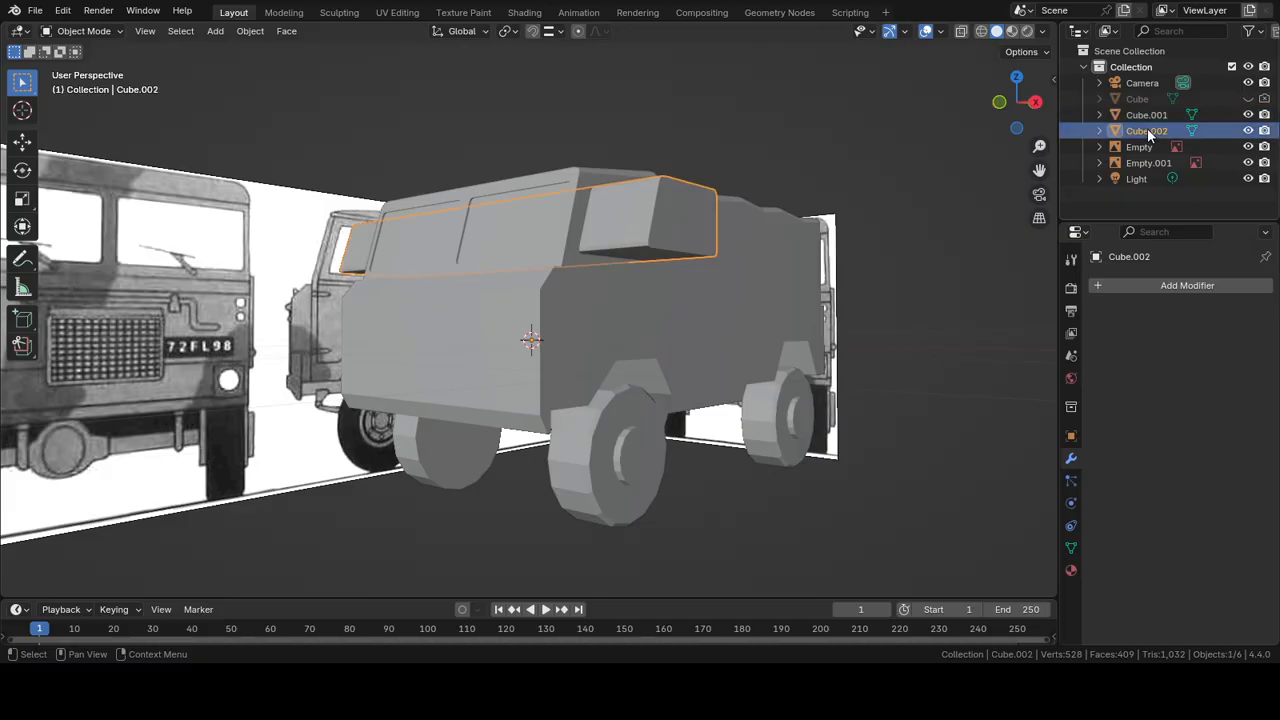
pyautogui.click(1151, 116)
pyautogui.click(1114, 285)
pyautogui.moveTo(1114, 286)
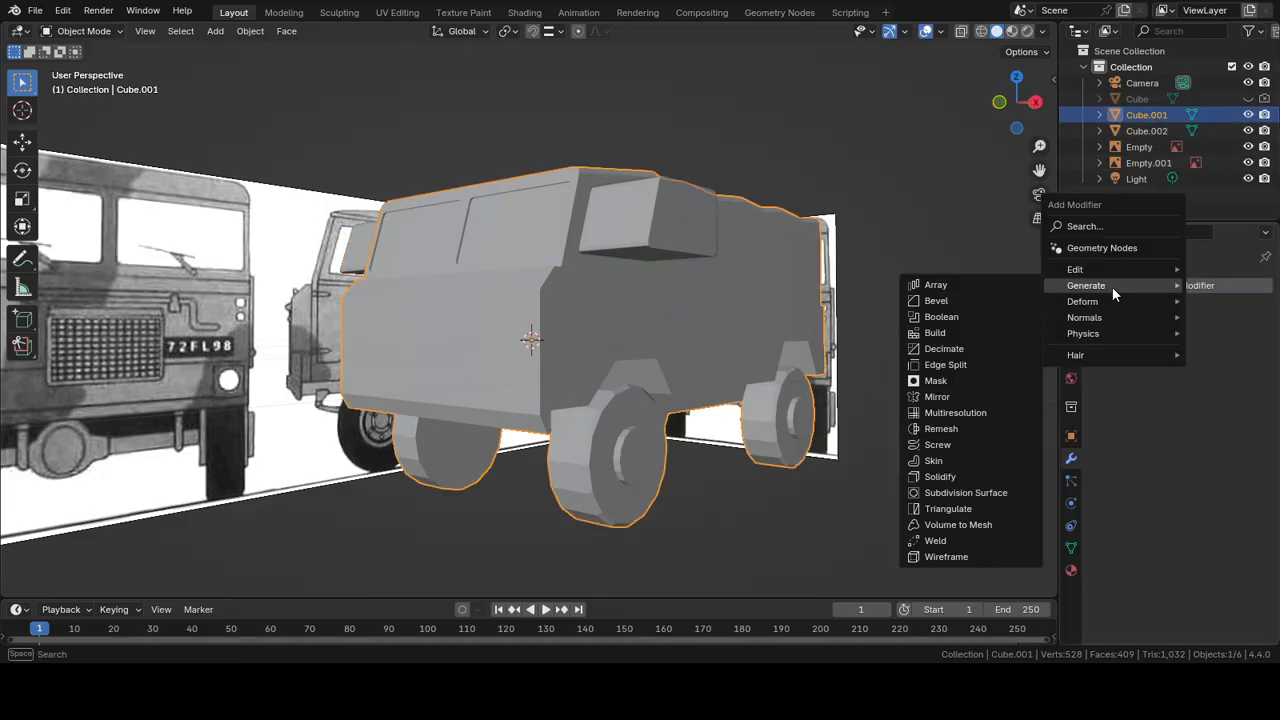
pyautogui.click(966, 317)
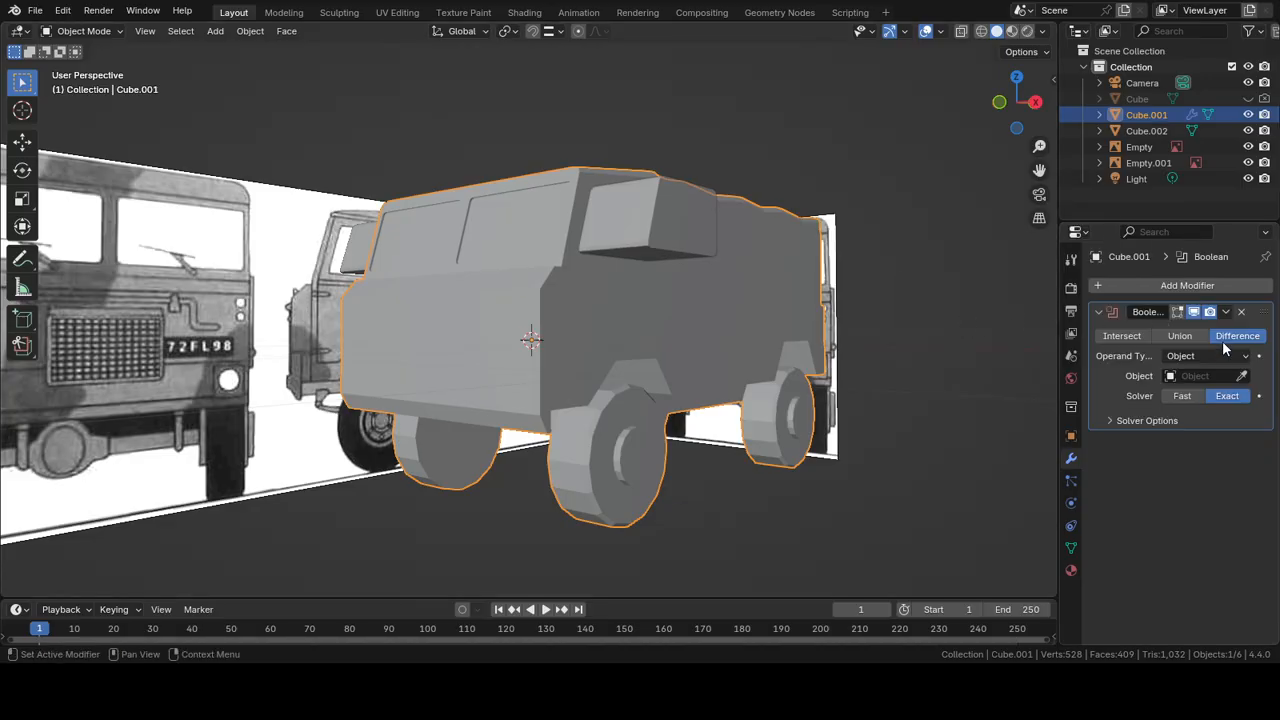
pyautogui.click(1240, 375)
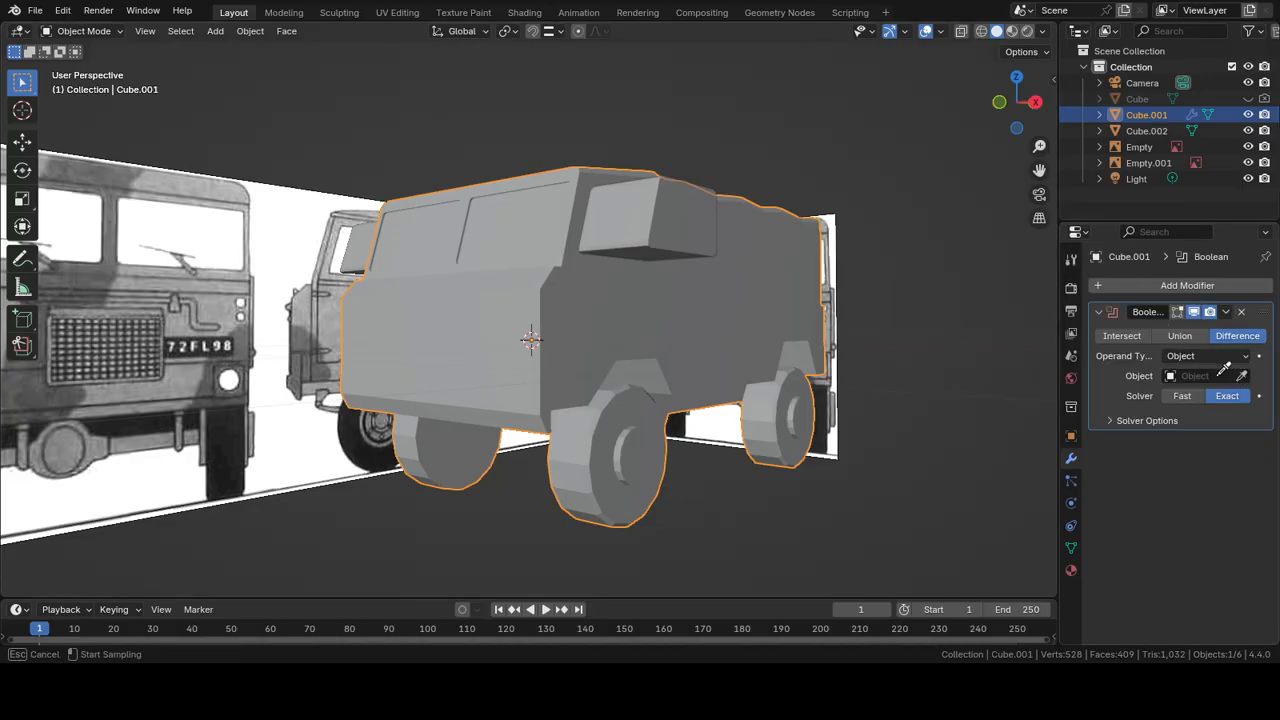
pyautogui.click(657, 229)
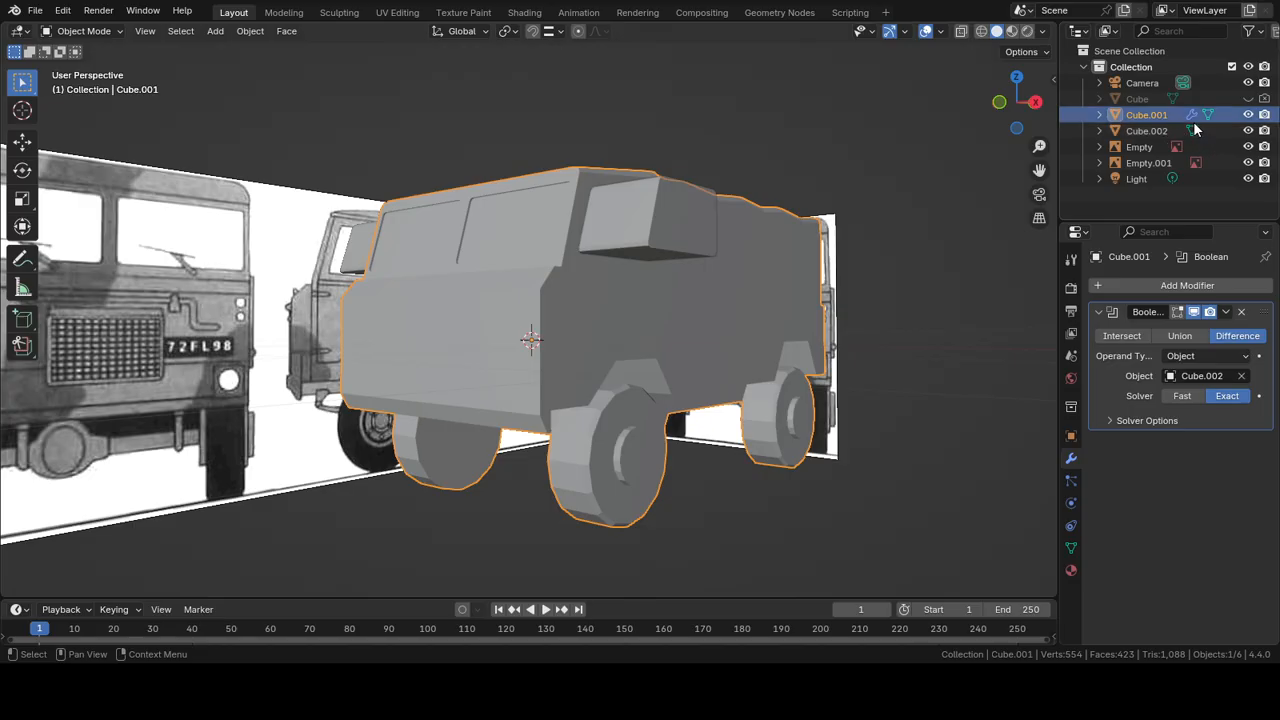
# Step: Hide the window box Cube.002 and apply the Boolean modifier to the truck body Cube.001
pyautogui.click(1248, 131)
pyautogui.moveTo(960, 205); pyautogui.dragTo(806, 223, button='middle')
pyautogui.moveTo(970, 262); pyautogui.dragTo(790, 246, button='middle')
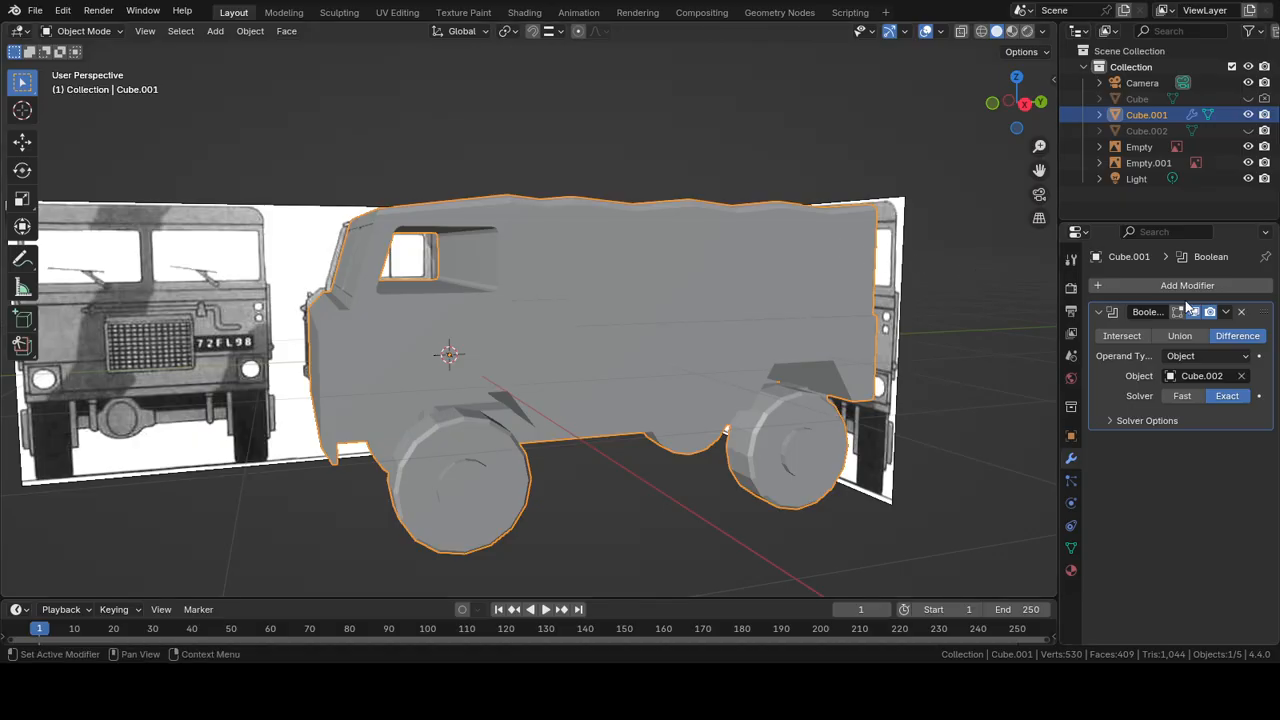
pyautogui.click(1226, 318)
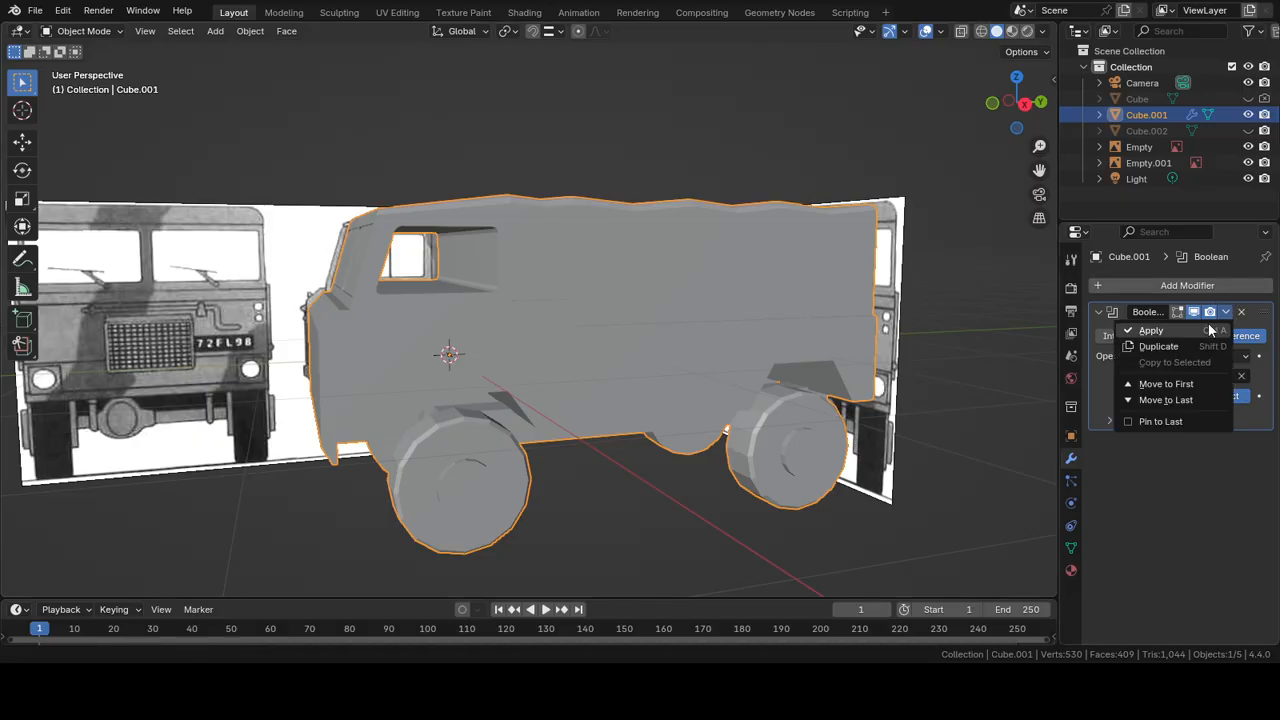
pyautogui.click(1193, 327)
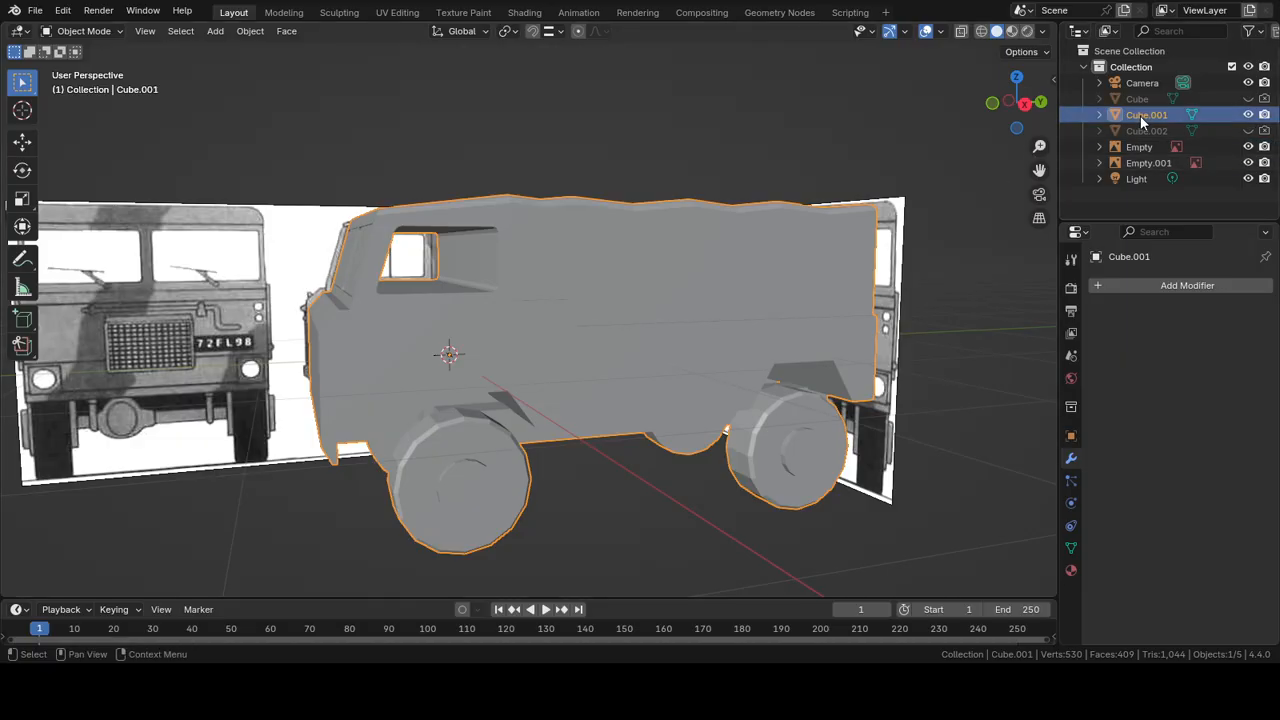
# Step: Select the edges around the cab's side window opening on the +X side in mesh editing and fill them with a face
pyautogui.press('Tab')
pyautogui.moveTo(598, 233); pyautogui.dragTo(627, 271, button='middle')
pyautogui.scroll(5, 600, 262)
pyautogui.keyDown('alt'); pyautogui.click(577, 350); pyautogui.keyUp('alt')
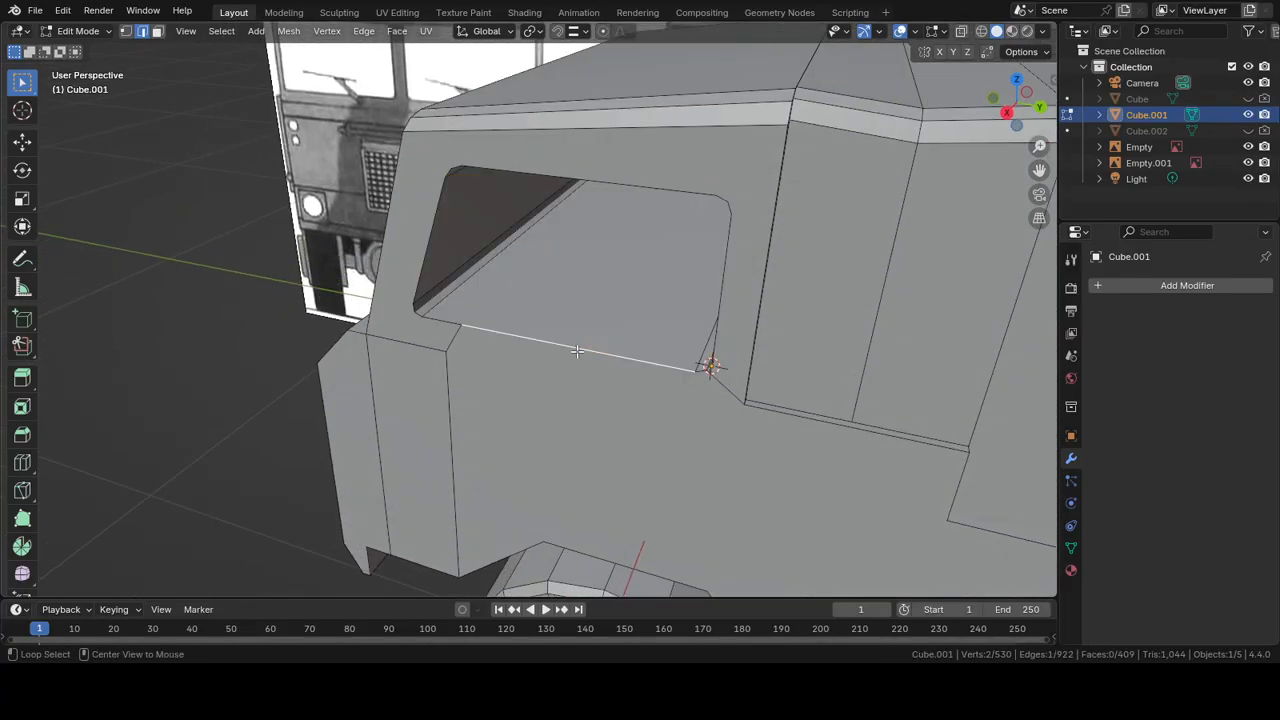
pyautogui.keyDown('shift'); pyautogui.click(436, 322); pyautogui.keyUp('shift')
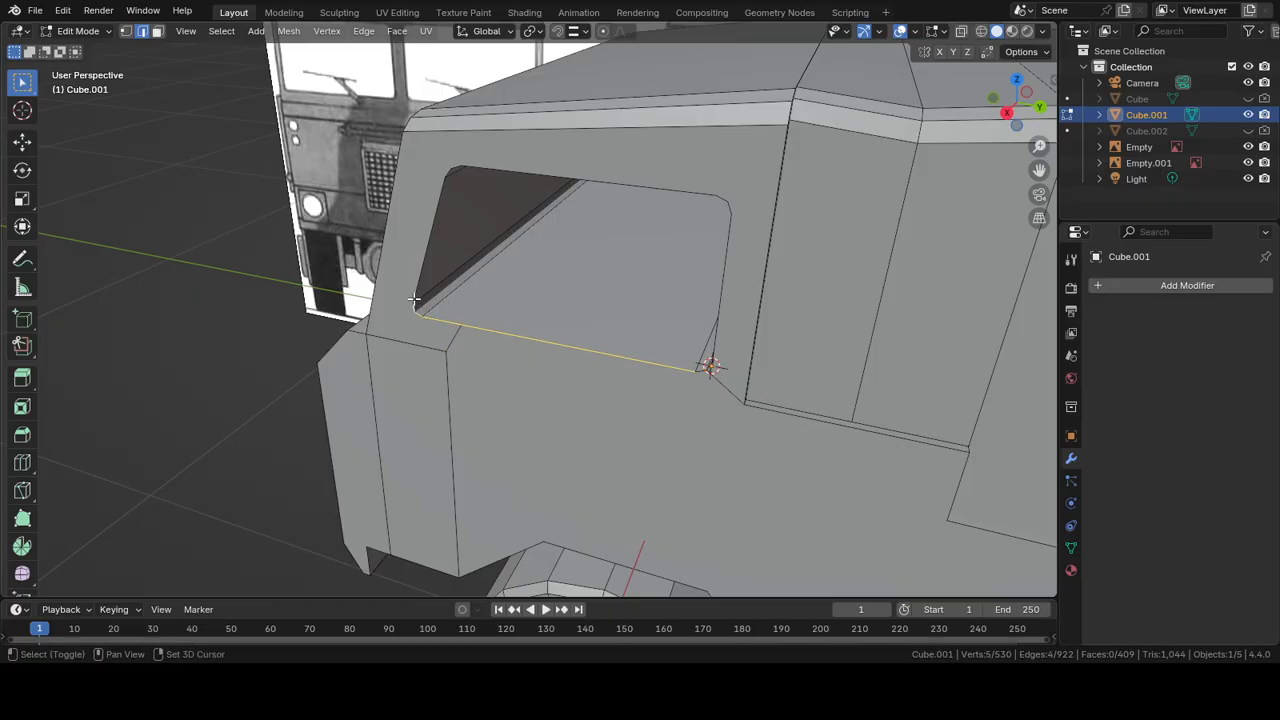
pyautogui.keyDown('shift'); pyautogui.click(418, 285); pyautogui.keyUp('shift')
pyautogui.keyDown('shift'); pyautogui.click(448, 171); pyautogui.keyUp('shift')
pyautogui.keyDown('shift'); pyautogui.click(510, 174); pyautogui.keyUp('shift')
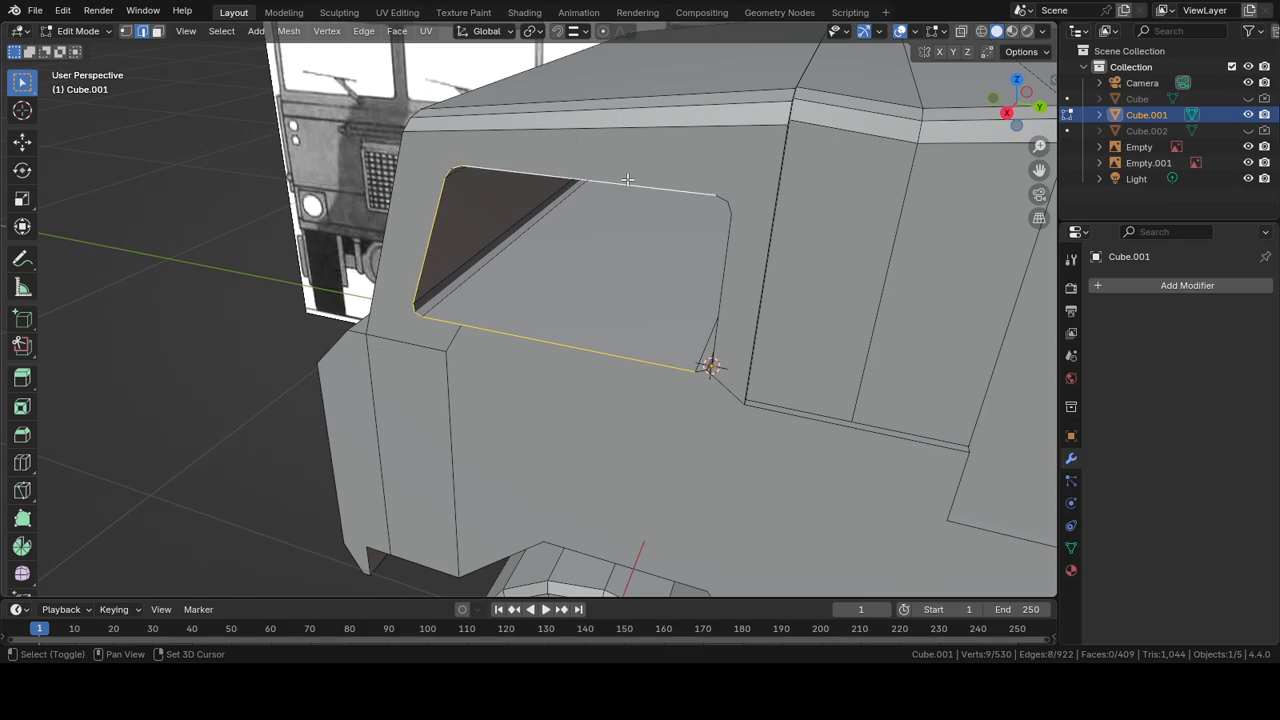
pyautogui.keyDown('shift'); pyautogui.click(725, 197); pyautogui.keyUp('shift')
pyautogui.keyDown('shift'); pyautogui.click(730, 207); pyautogui.keyUp('shift')
pyautogui.moveTo(731, 209); pyautogui.dragTo(754, 259, button='middle')
pyautogui.keyDown('shift'); pyautogui.click(933, 292); pyautogui.keyUp('shift')
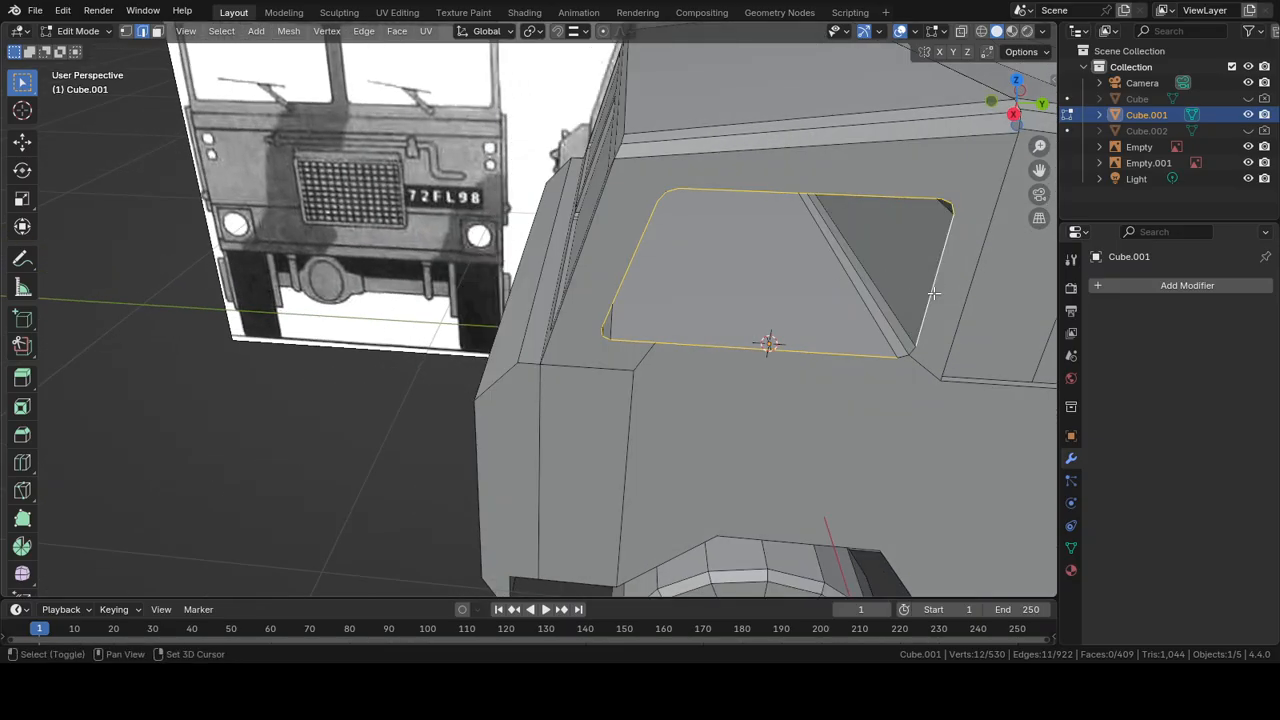
pyautogui.keyDown('shift'); pyautogui.click(914, 351); pyautogui.keyUp('shift')
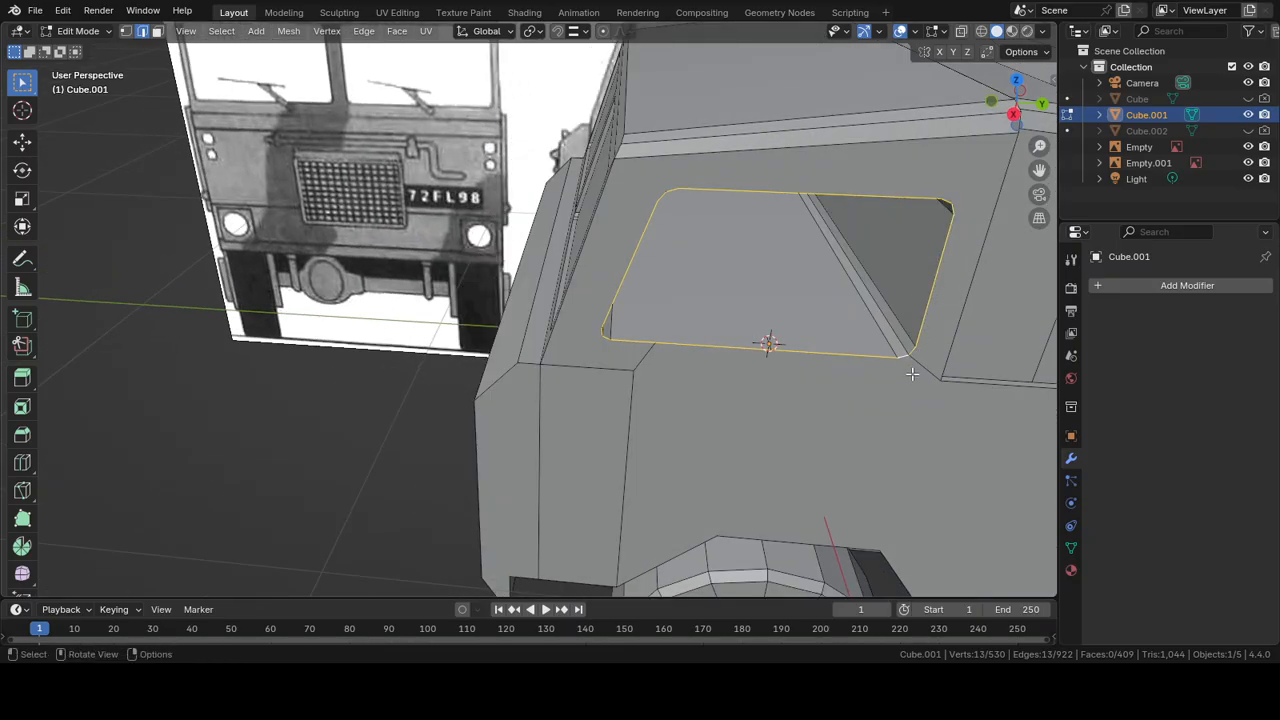
pyautogui.press('f')
# Step: Select all edges around the side window opening on the cab's -X side and fill them with a face
pyautogui.moveTo(543, 259); pyautogui.dragTo(718, 308, button='middle')
pyautogui.scroll(4, 691, 277)
pyautogui.scroll(1, 746, 226)
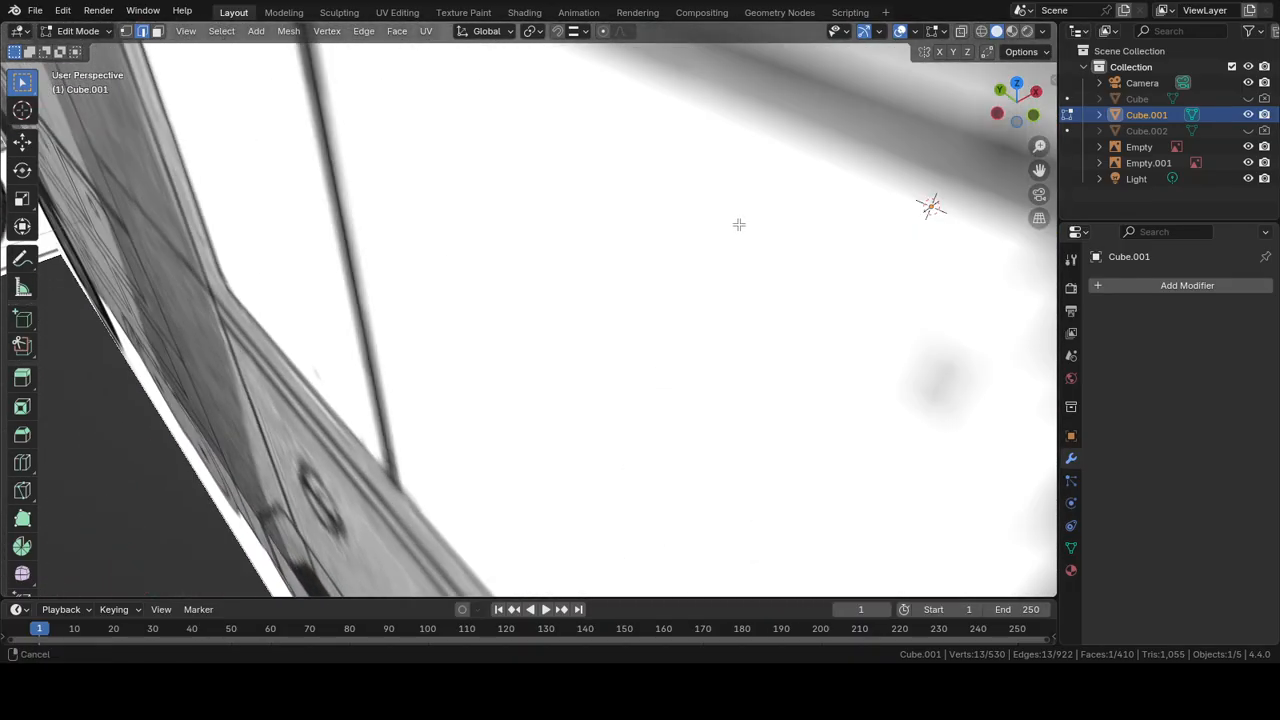
pyautogui.keyDown('shift'); pyautogui.moveTo(738, 223); pyautogui.dragTo(580, 300, button='middle'); pyautogui.keyUp('shift')
pyautogui.click(636, 250)
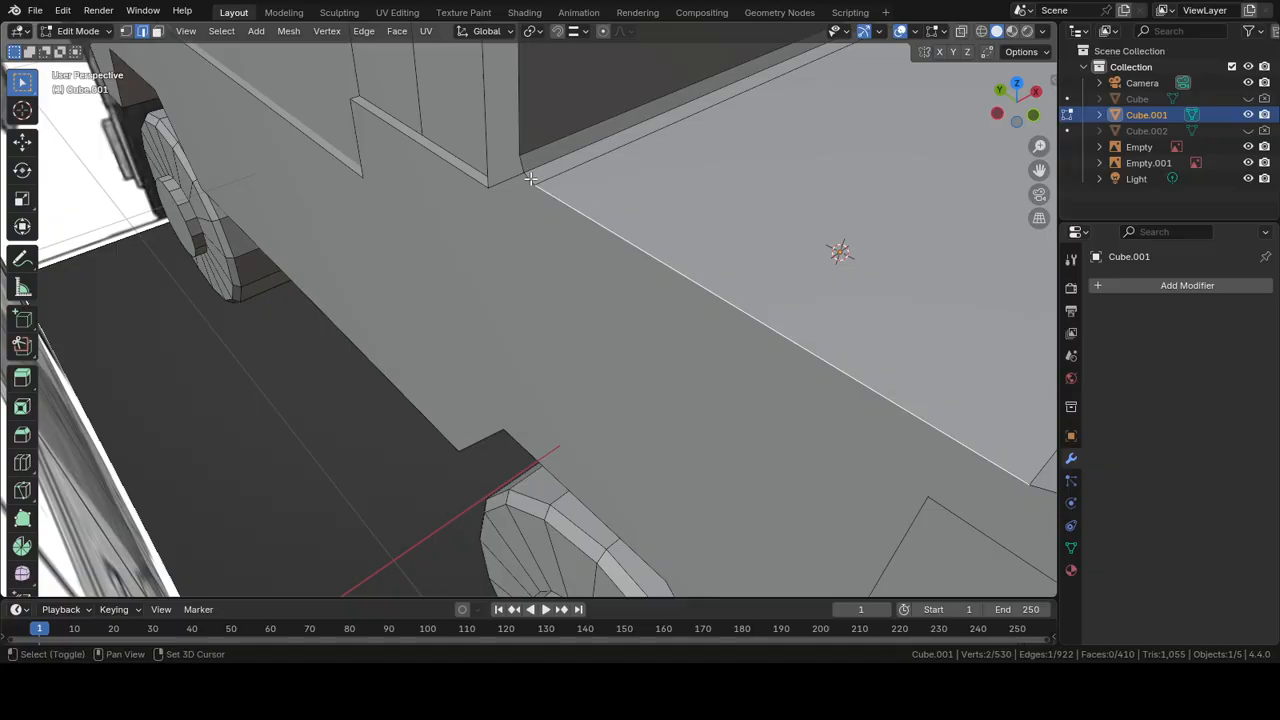
pyautogui.keyDown('shift'); pyautogui.click(531, 179); pyautogui.keyUp('shift')
pyautogui.keyDown('shift'); pyautogui.click(526, 163); pyautogui.keyUp('shift')
pyautogui.scroll(-3, 529, 160)
pyautogui.keyDown('shift'); pyautogui.click(521, 143); pyautogui.keyUp('shift')
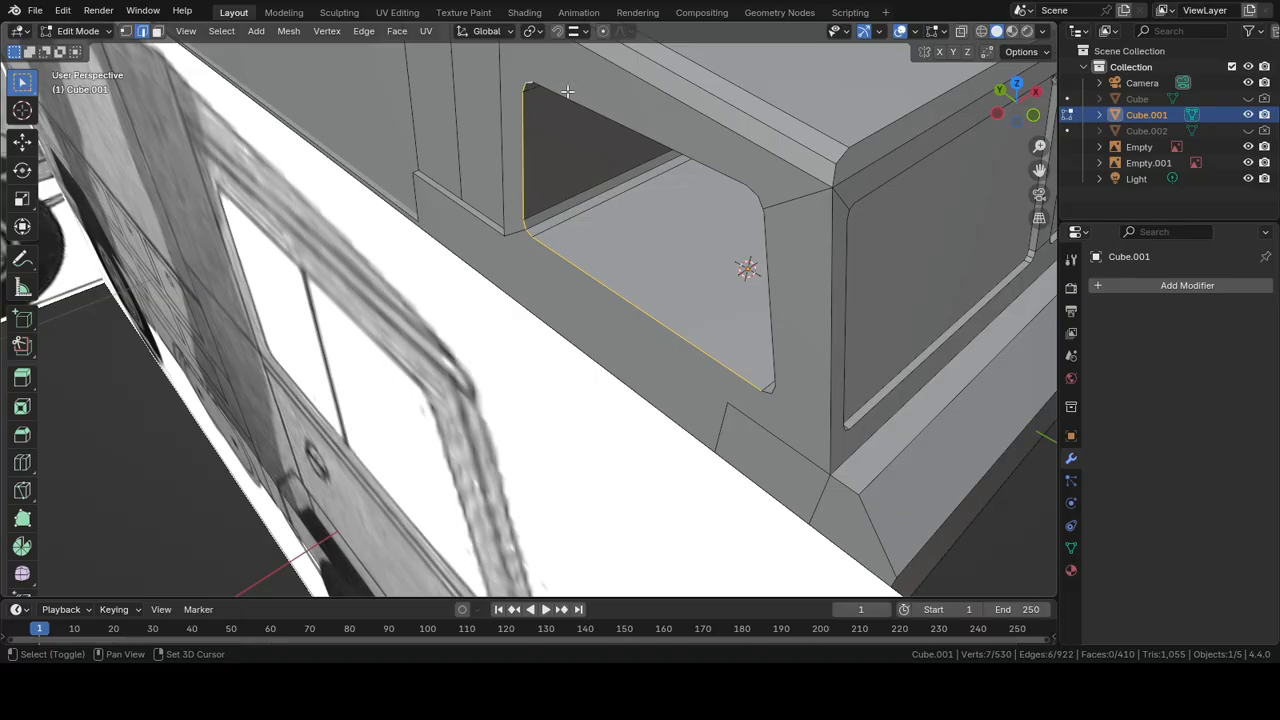
pyautogui.keyDown('shift'); pyautogui.click(569, 99); pyautogui.keyUp('shift')
pyautogui.keyDown('shift'); pyautogui.click(752, 194); pyautogui.keyUp('shift')
pyautogui.keyDown('shift'); pyautogui.click(765, 213); pyautogui.keyUp('shift')
pyautogui.keyDown('shift'); pyautogui.click(768, 290); pyautogui.keyUp('shift')
pyautogui.moveTo(775, 331); pyautogui.dragTo(866, 177, button='middle')
pyautogui.keyDown('shift'); pyautogui.click(727, 181); pyautogui.keyUp('shift')
pyautogui.keyDown('shift'); pyautogui.click(733, 172); pyautogui.keyUp('shift')
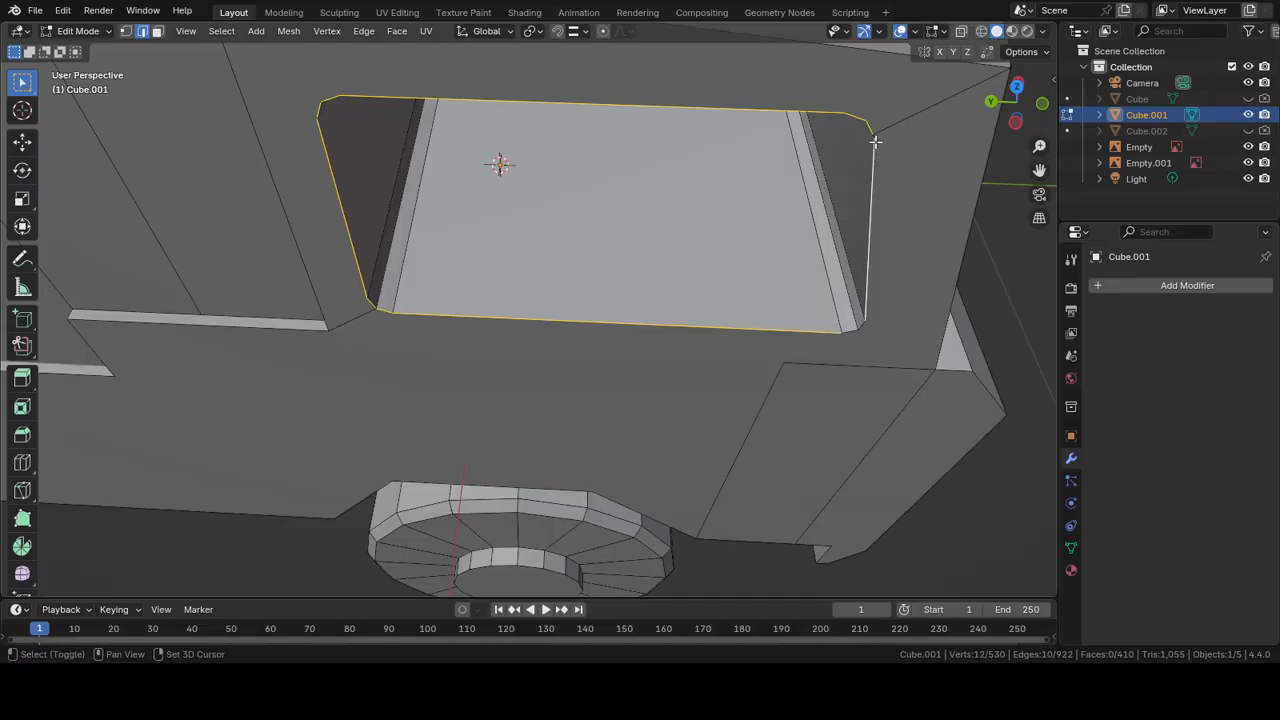
pyautogui.keyDown('shift'); pyautogui.click(874, 136); pyautogui.keyUp('shift')
pyautogui.moveTo(871, 131); pyautogui.dragTo(729, 304, button='middle')
pyautogui.keyDown('shift'); pyautogui.click(690, 218); pyautogui.keyUp('shift')
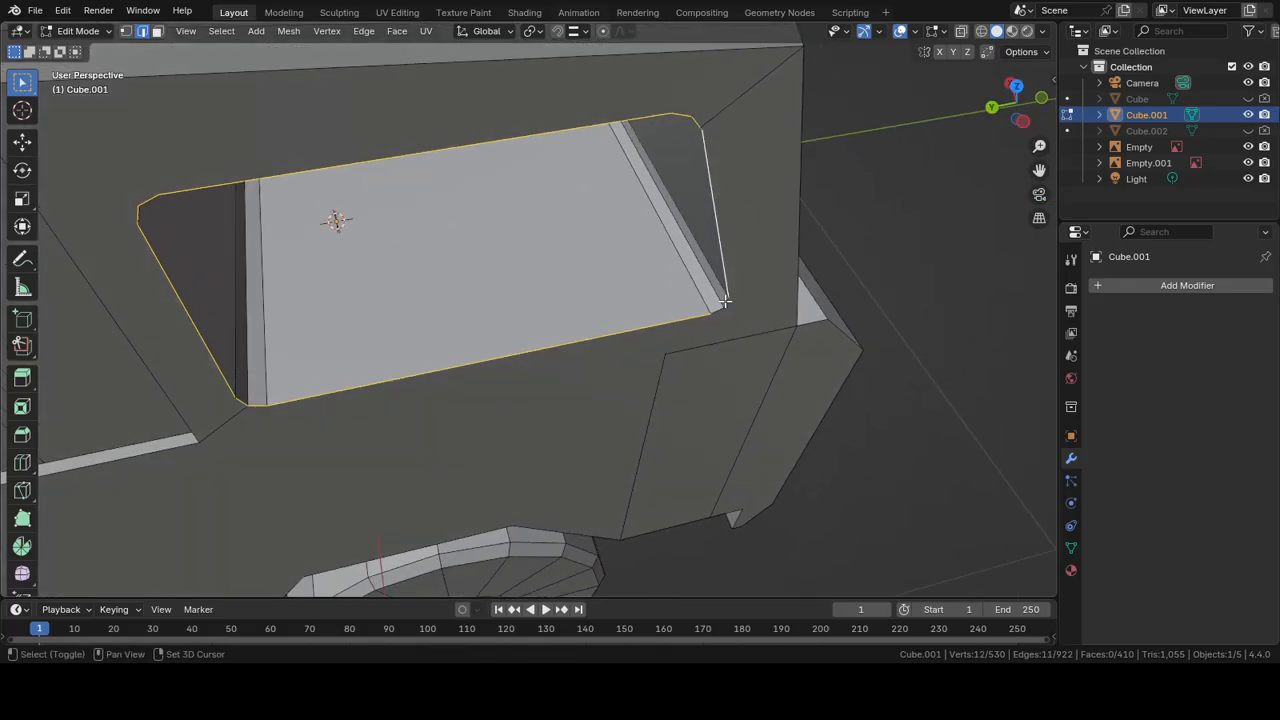
pyautogui.keyDown('shift'); pyautogui.click(717, 308); pyautogui.keyUp('shift')
pyautogui.scroll(-7, 740, 313)
pyautogui.moveTo(812, 277); pyautogui.dragTo(405, 177, button='middle')
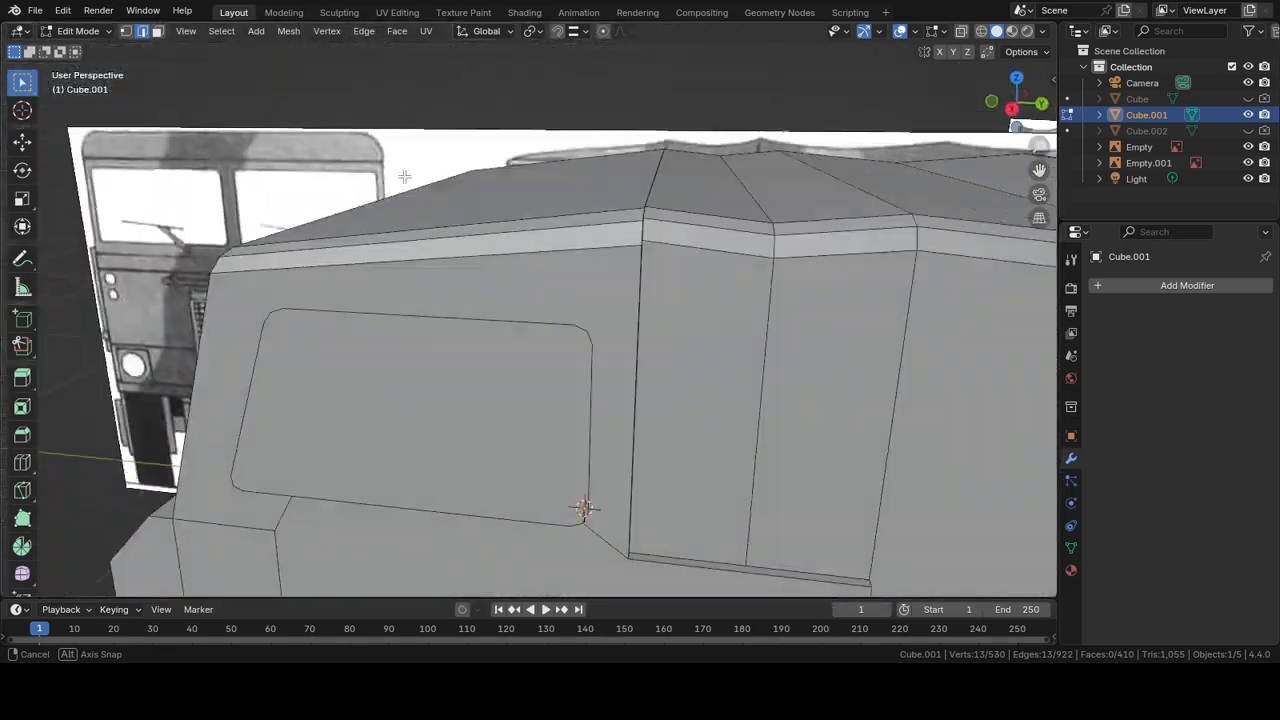
pyautogui.scroll(-4, 470, 225)
pyautogui.moveTo(566, 273); pyautogui.dragTo(857, 314, button='middle')
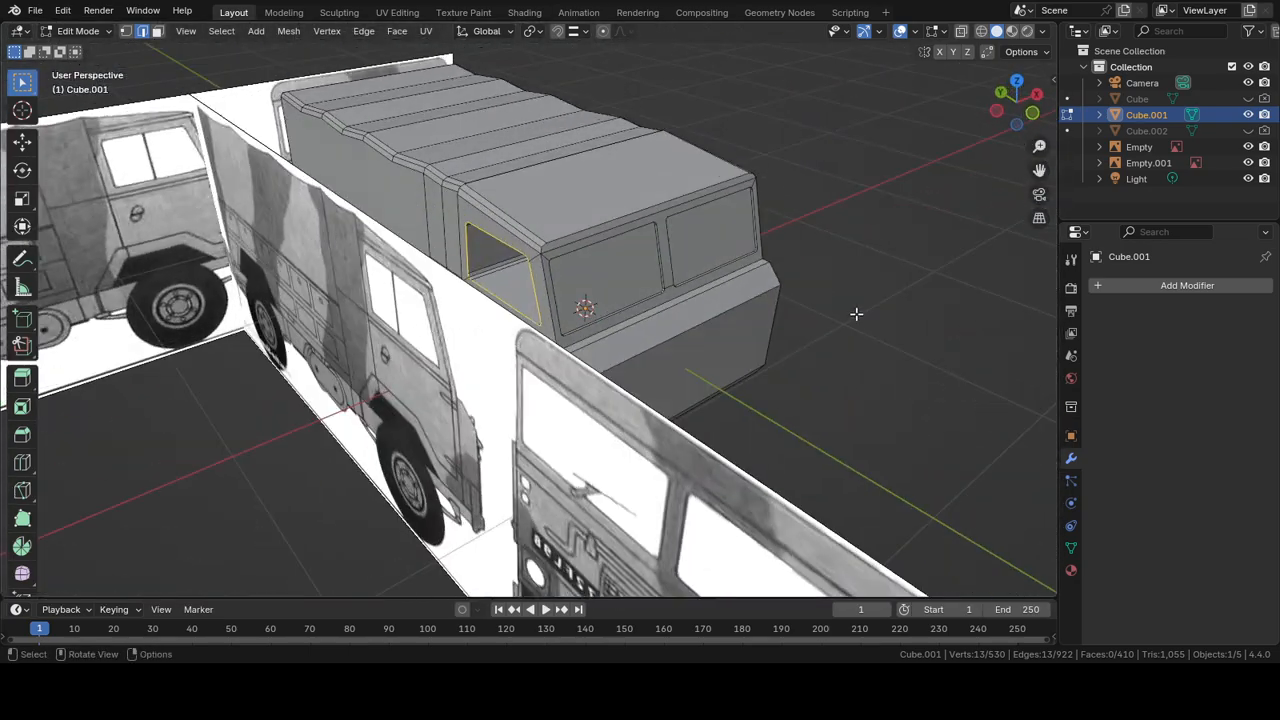
pyautogui.press('f')
# Step: Switch to face selection and select the filled window faces on both sides of the cab
pyautogui.scroll(3, 357, 157)
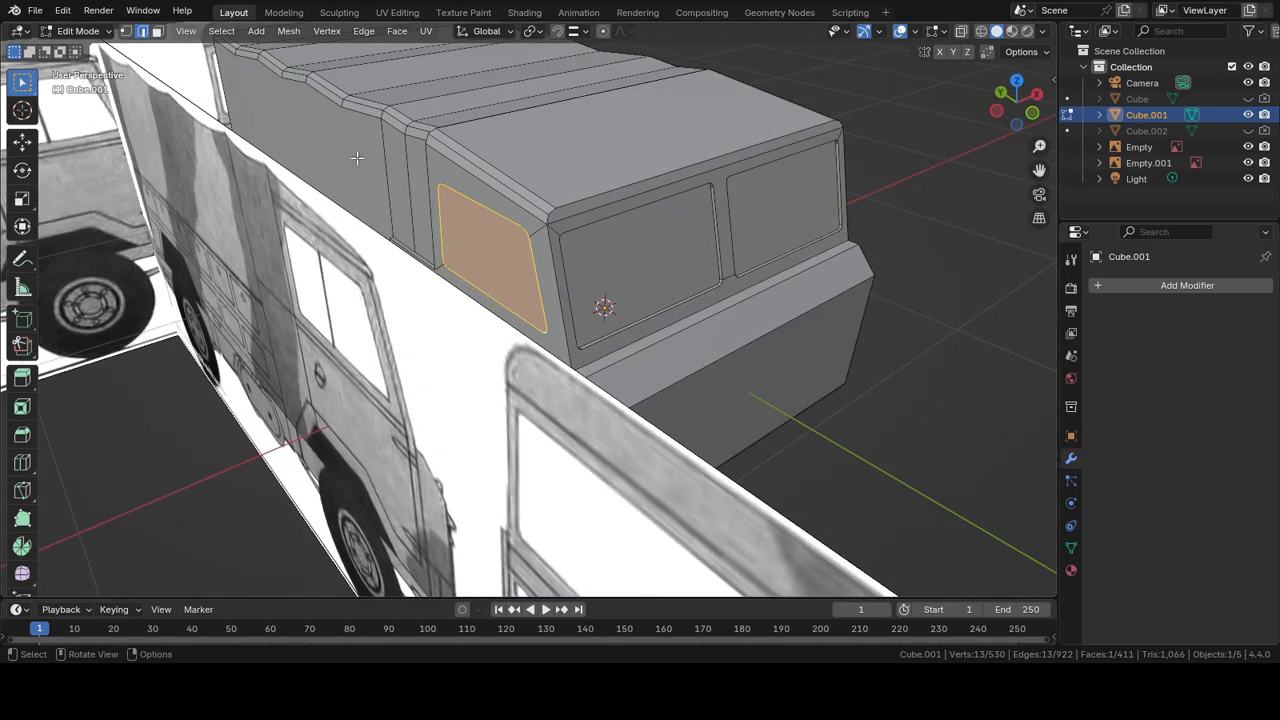
pyautogui.click(157, 31)
pyautogui.moveTo(502, 253); pyautogui.dragTo(594, 218, button='middle')
pyautogui.keyDown('shift'); pyautogui.click(686, 318); pyautogui.keyUp('shift')
pyautogui.scroll(3, 650, 260)
pyautogui.scroll(-3, 700, 288)
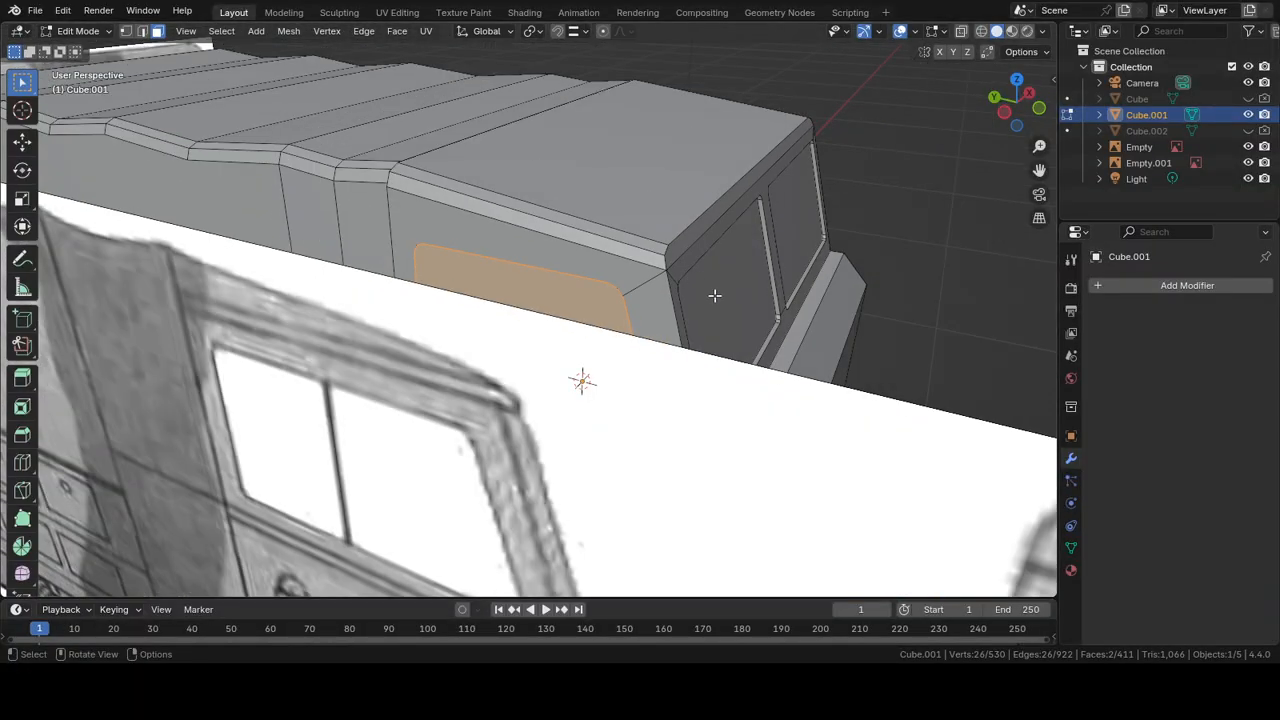
pyautogui.moveTo(827, 259); pyautogui.dragTo(530, 207, button='middle')
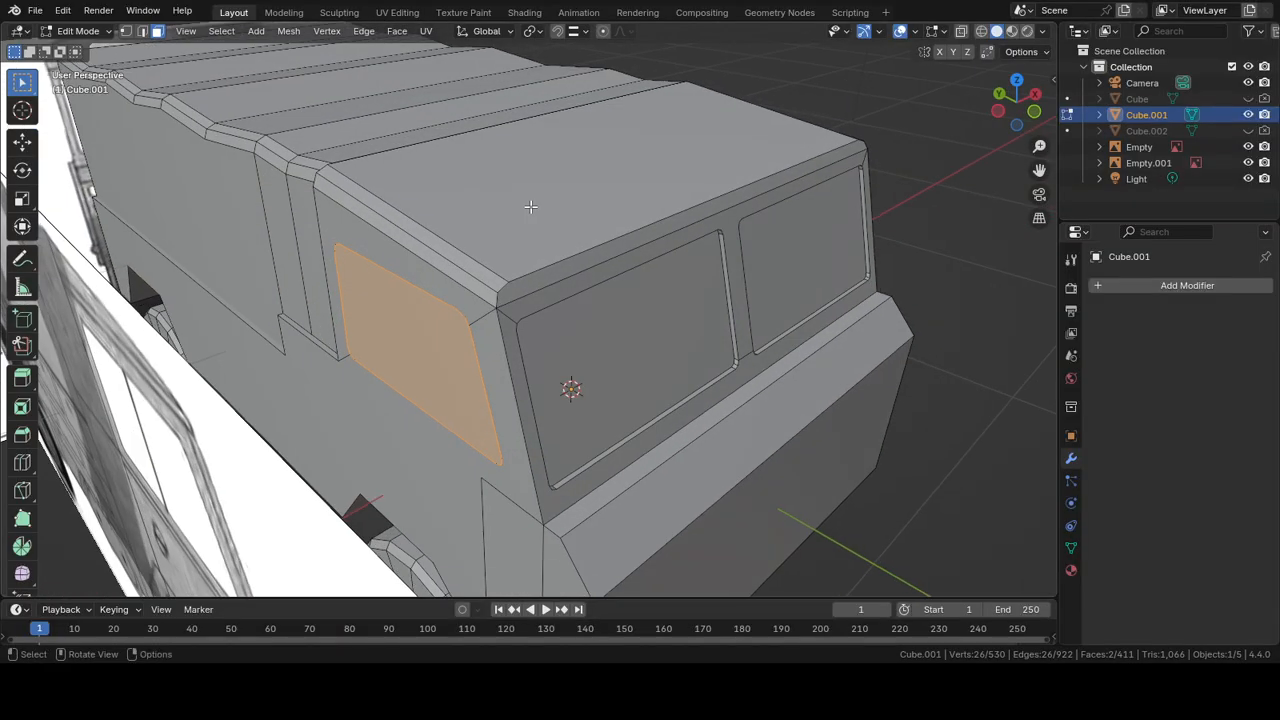
# Step: Extrude both side window faces in place and scale them to about 0.991 along X to recess them into the cab
pyautogui.press('e')
pyautogui.rightClick(813, 272)
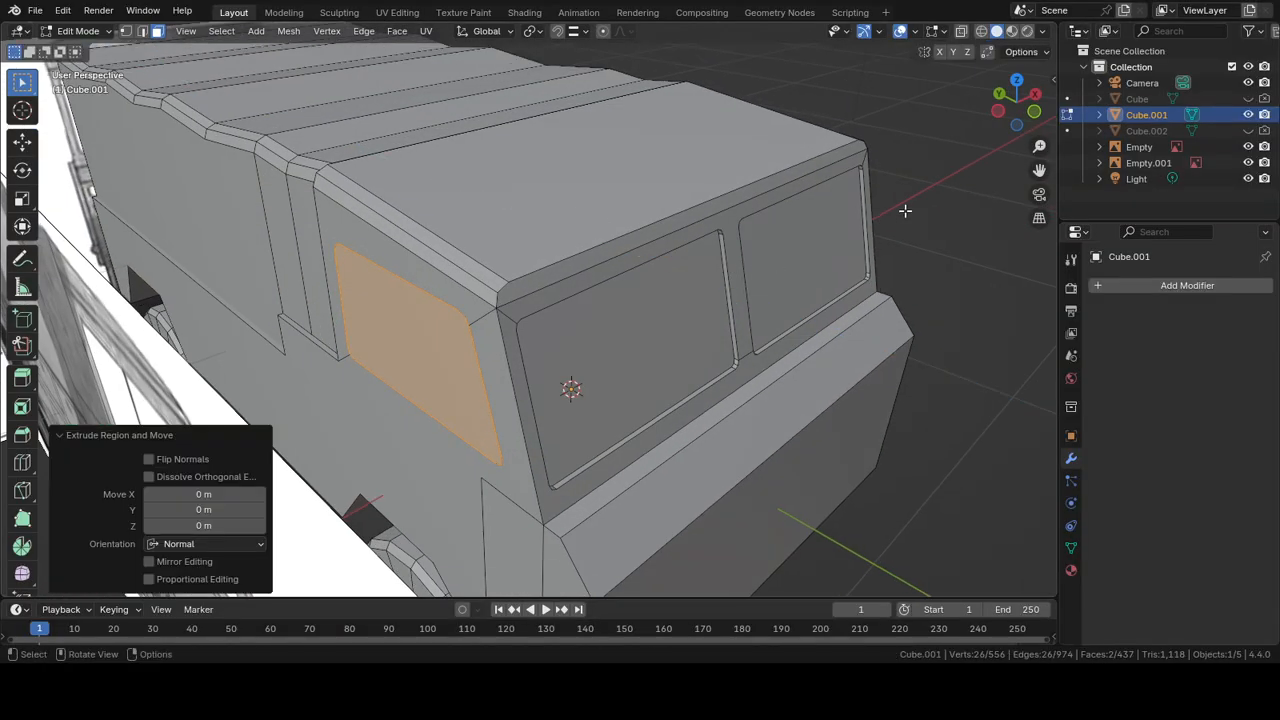
pyautogui.press('s')
pyautogui.press('y')
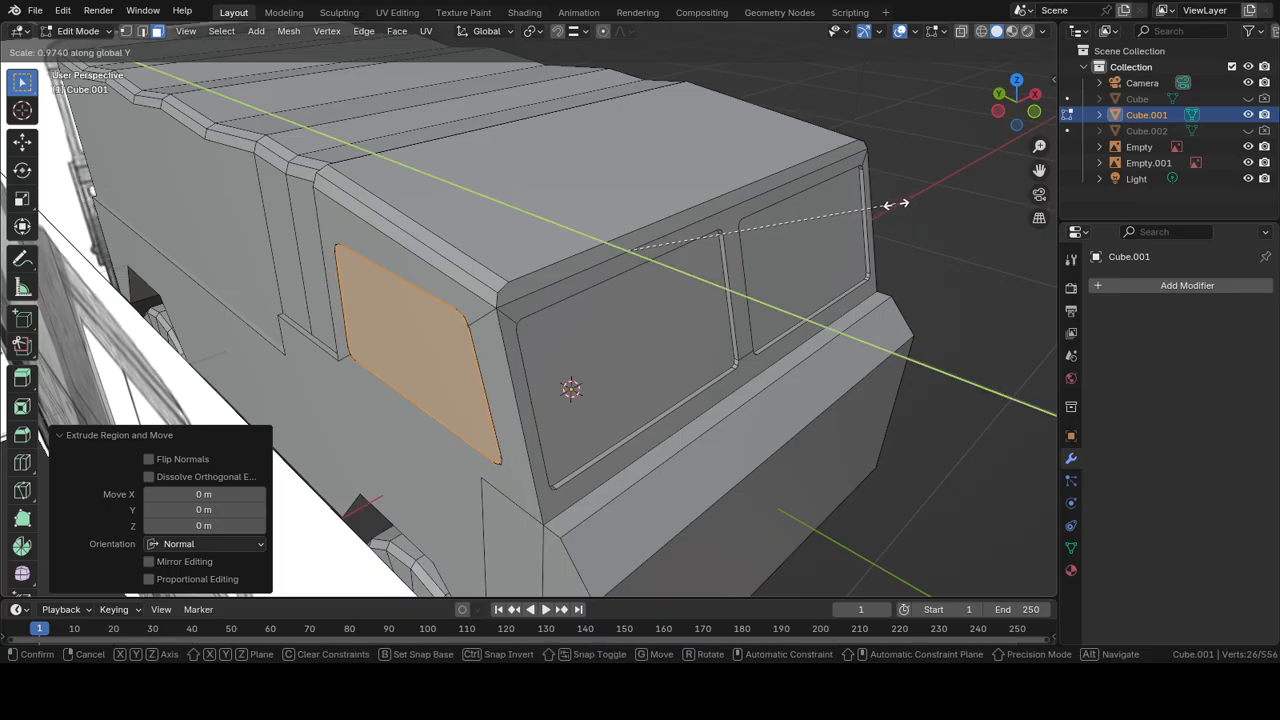
pyautogui.press('x')
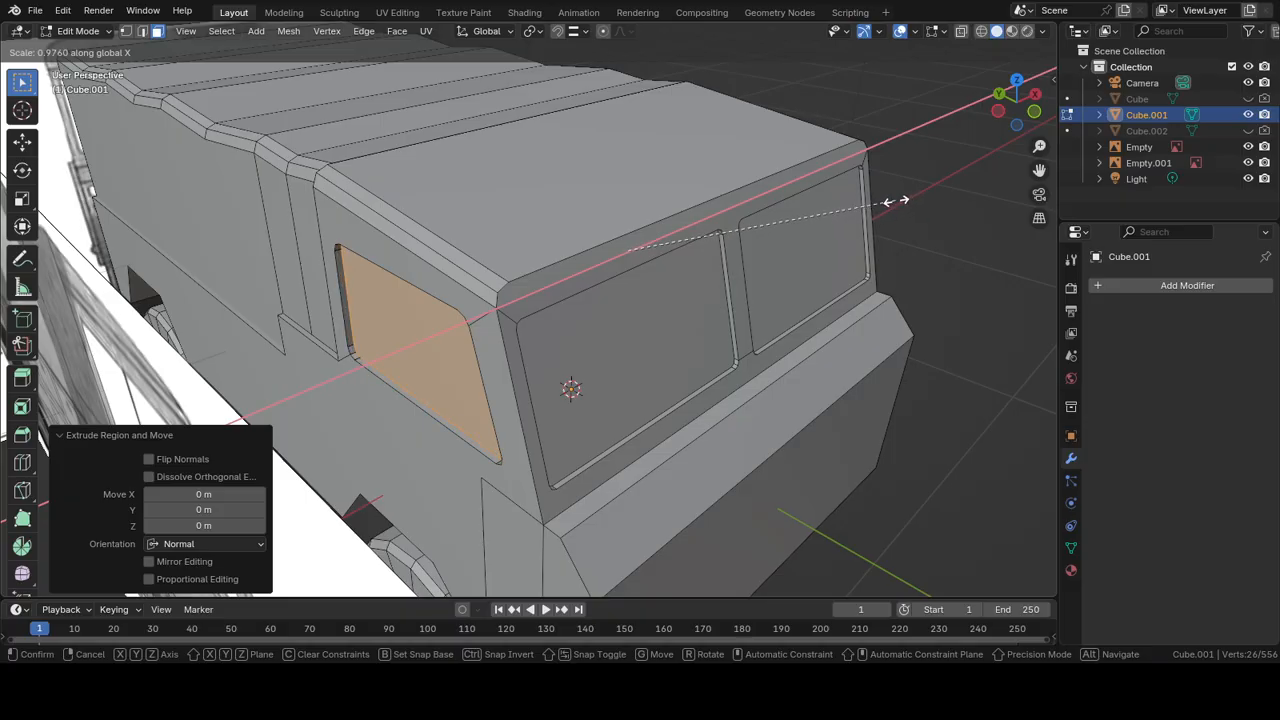
pyautogui.click(897, 200)
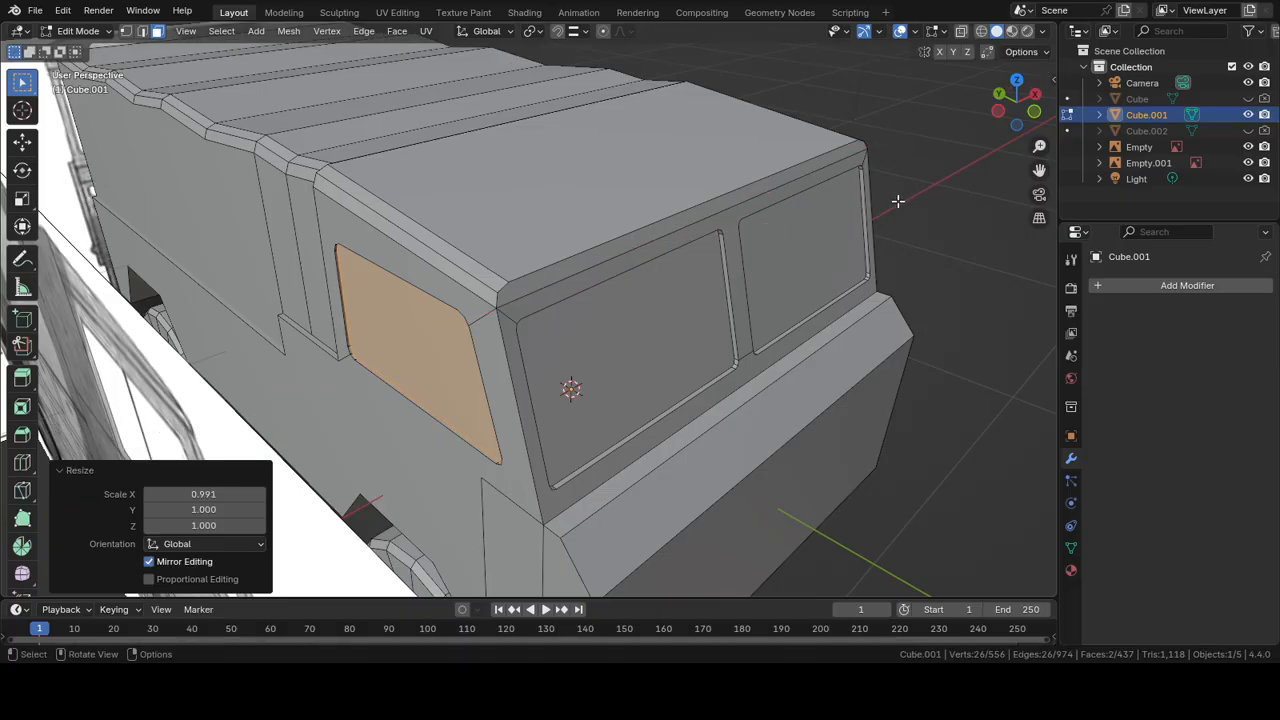
# Step: Merge the vertices of the entire truck body mesh by distance at 0.0001 m and save the file
pyautogui.moveTo(897, 200); pyautogui.dragTo(743, 223, button='middle')
pyautogui.press('a')
pyautogui.scroll(-5, 712, 271)
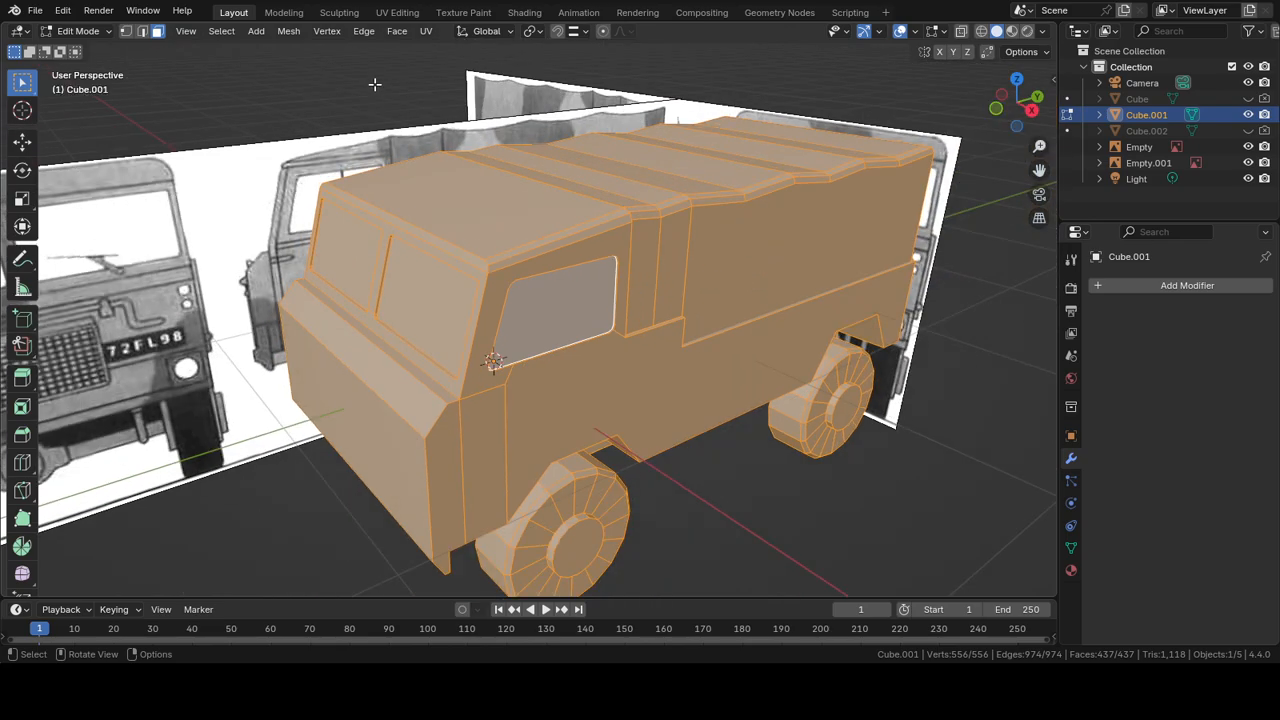
pyautogui.click(363, 31)
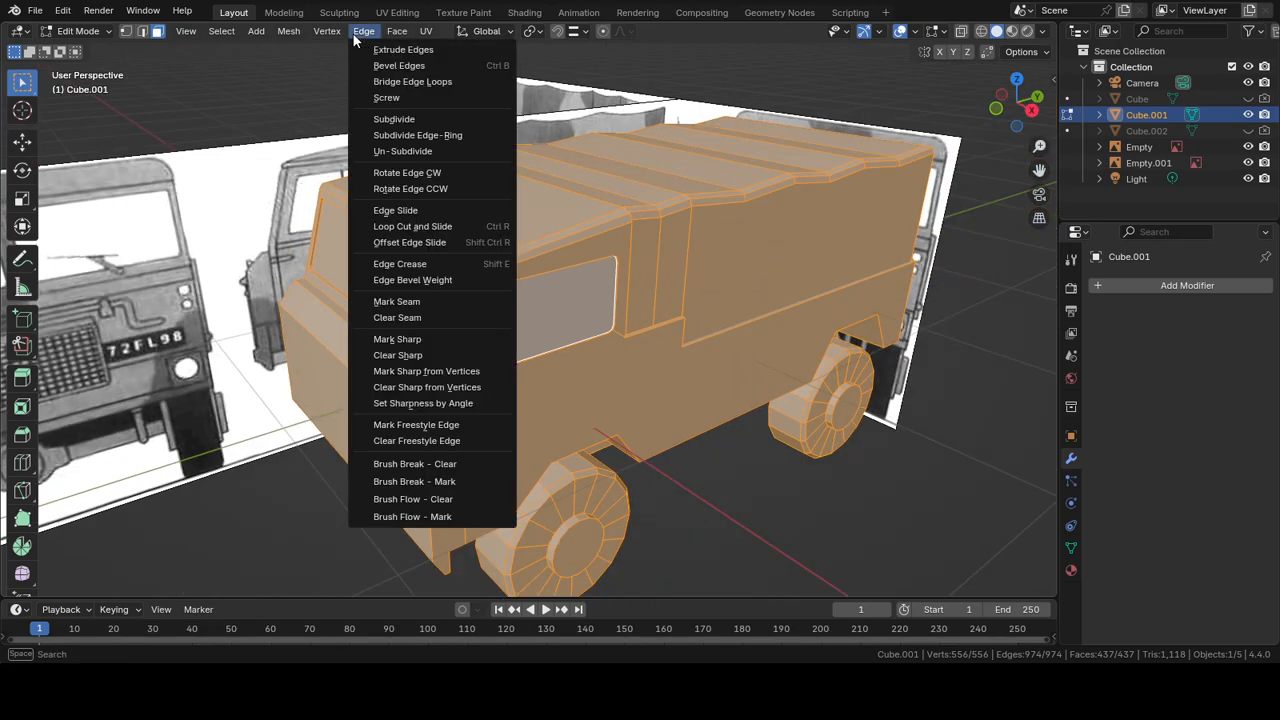
pyautogui.moveTo(290, 31)
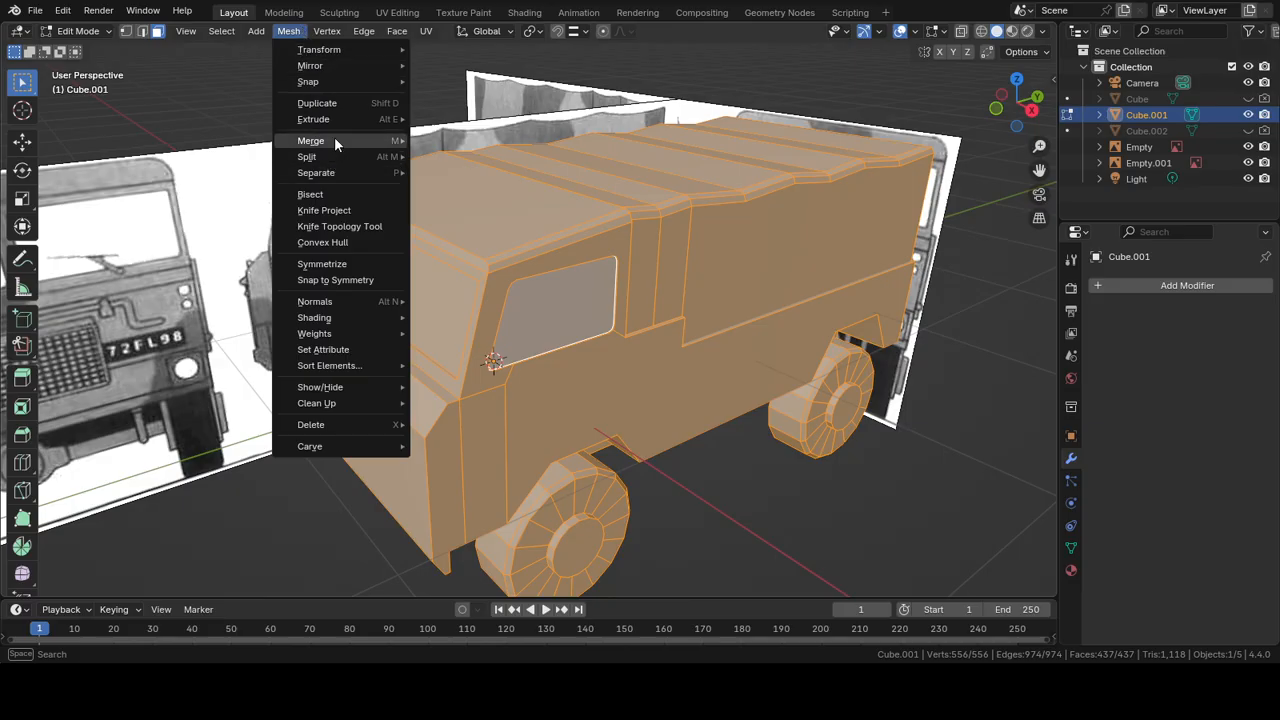
pyautogui.moveTo(334, 138)
pyautogui.click(449, 198)
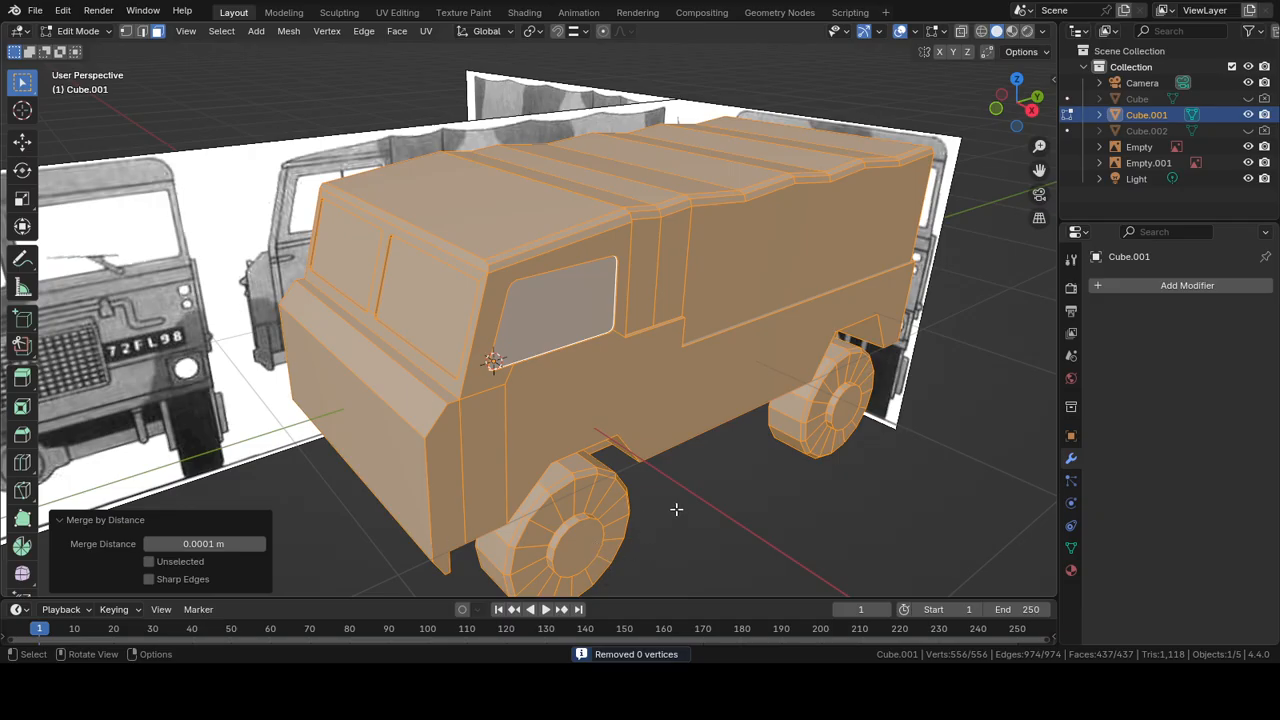
pyautogui.hotkey('ctrl', 's')
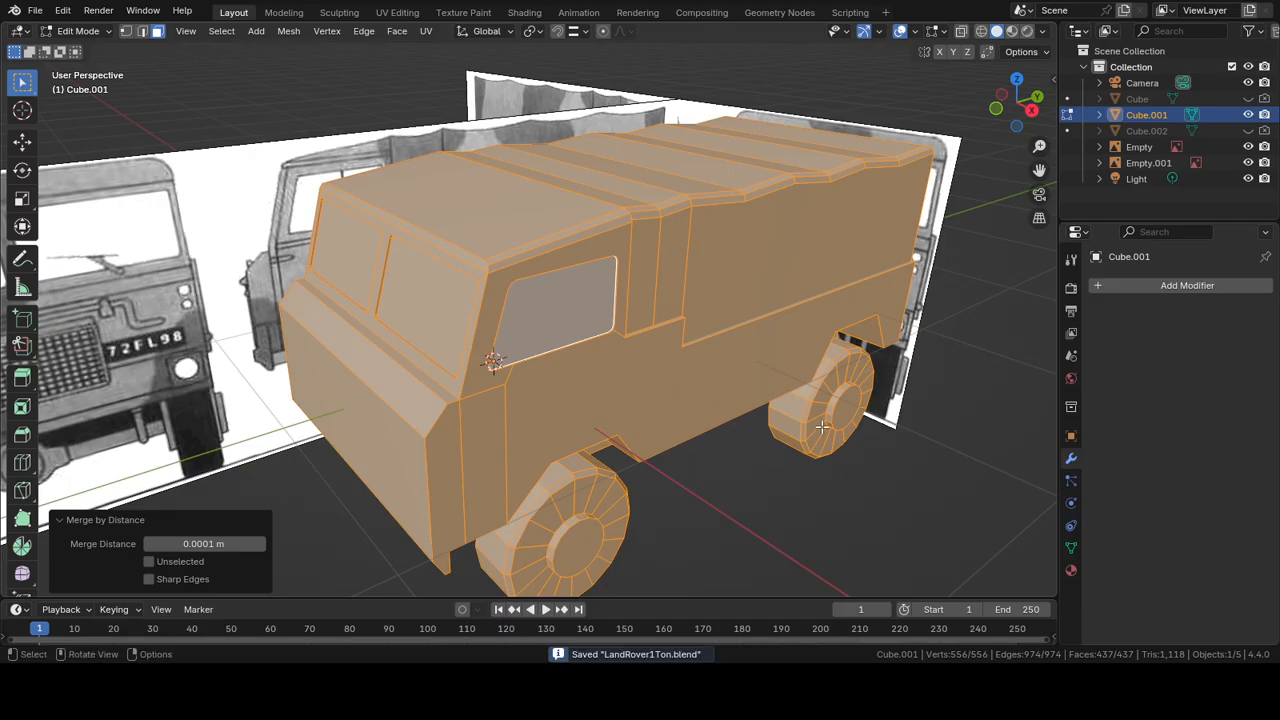
# Step: Add a 2 m cube to the truck mesh and move it about 1.79 m along Y
pyautogui.moveTo(820, 427); pyautogui.dragTo(691, 423, button='middle')
pyautogui.moveTo(710, 421); pyautogui.dragTo(716, 415, button='middle')
pyautogui.moveTo(159, 273); pyautogui.dragTo(340, 310, button='middle')
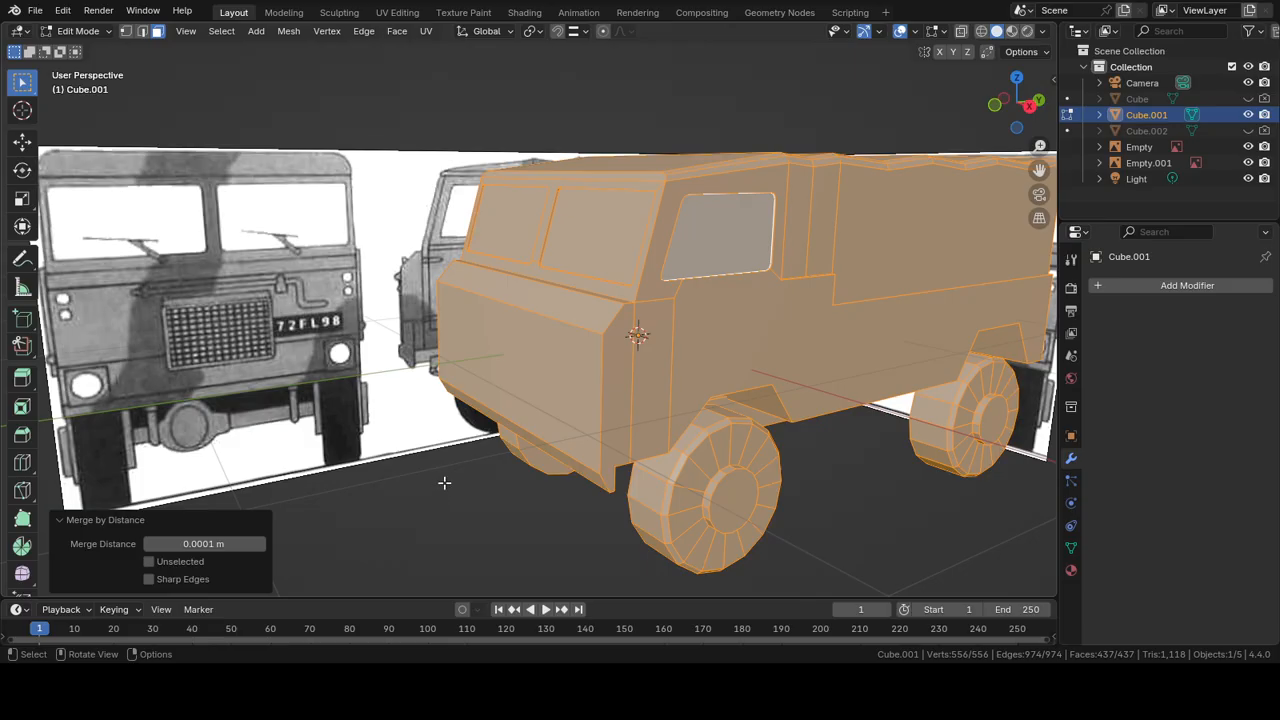
pyautogui.hotkey('shift', 'a')
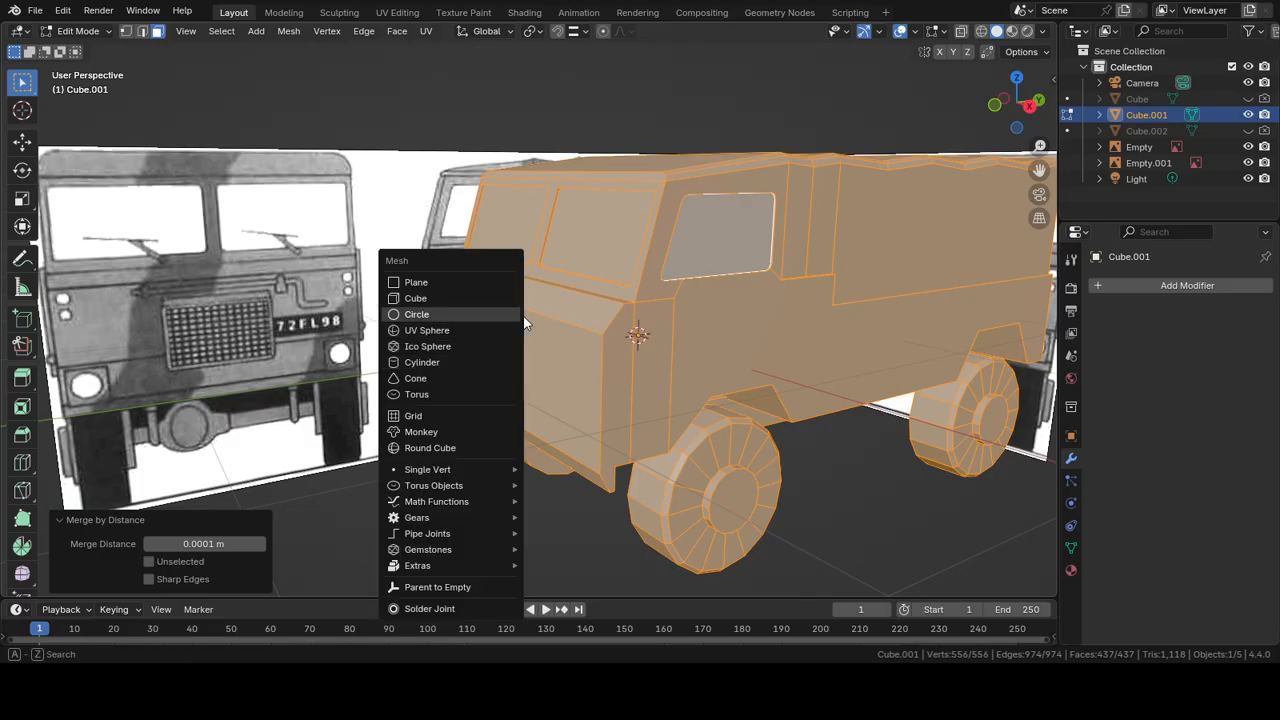
pyautogui.click(446, 292)
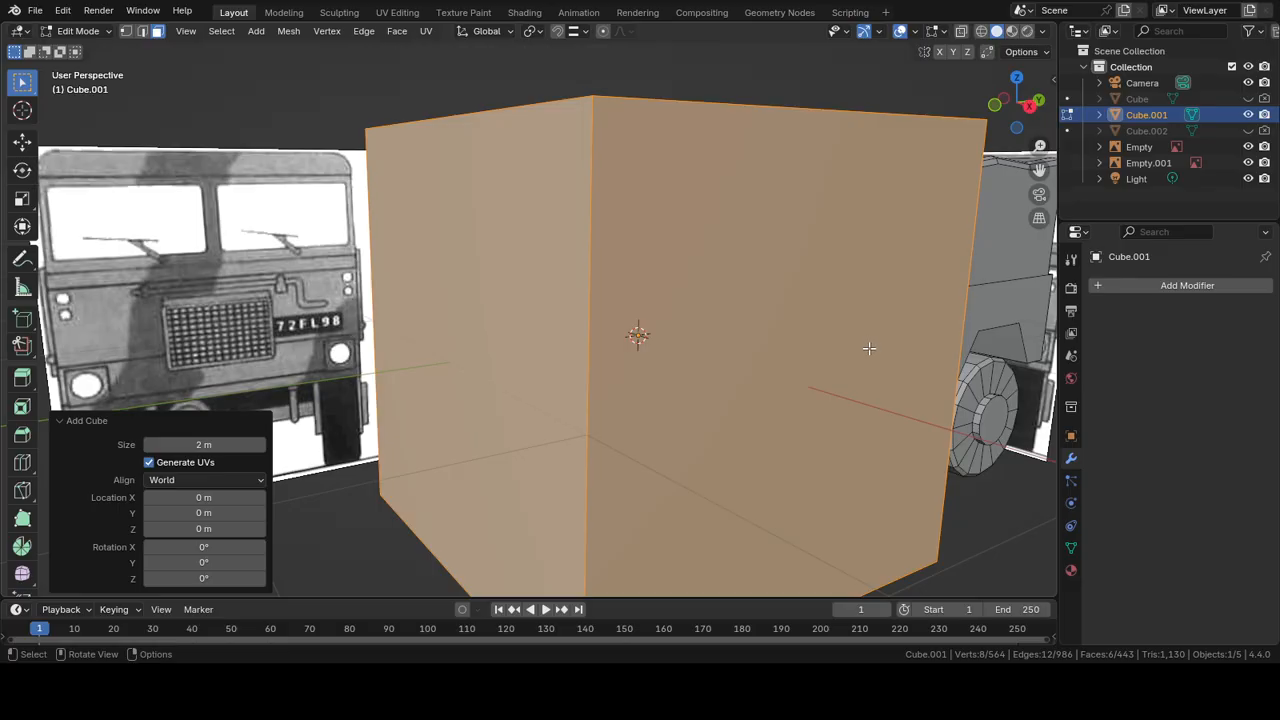
pyautogui.scroll(-3, 867, 356)
pyautogui.moveTo(977, 347); pyautogui.dragTo(739, 351, button='middle')
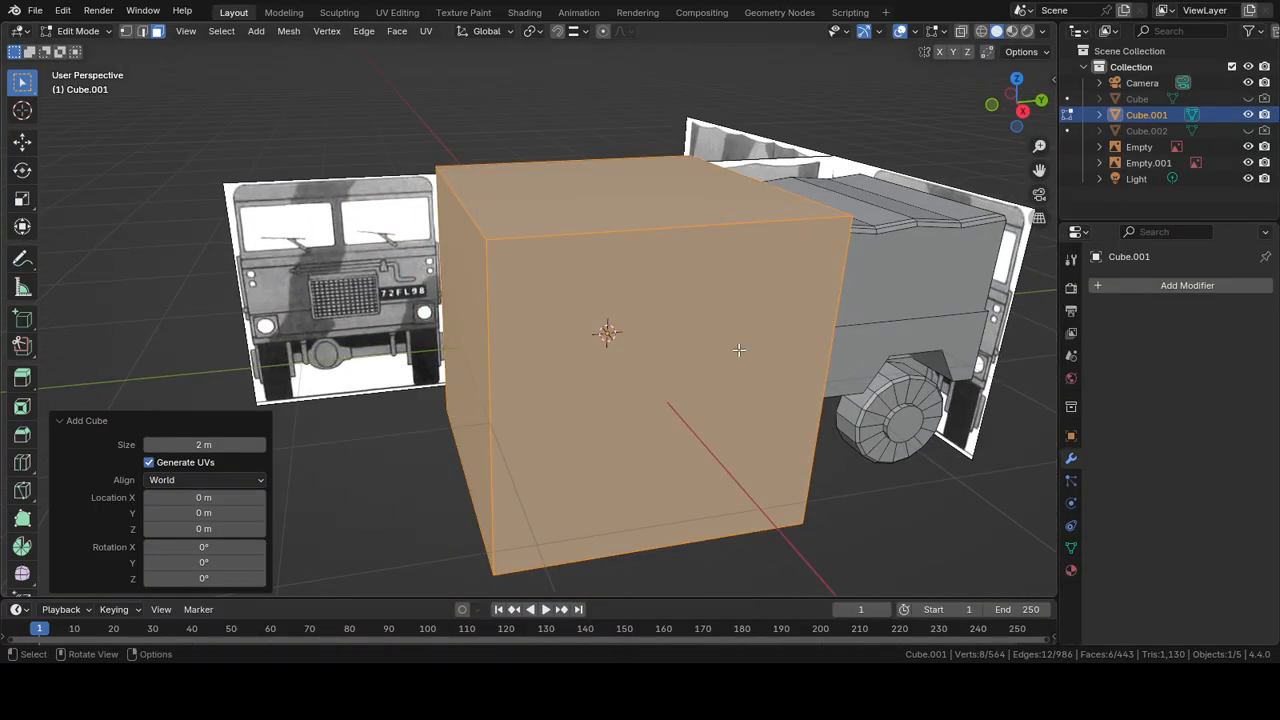
pyautogui.press('g')
pyautogui.press('y')
pyautogui.click(950, 300)
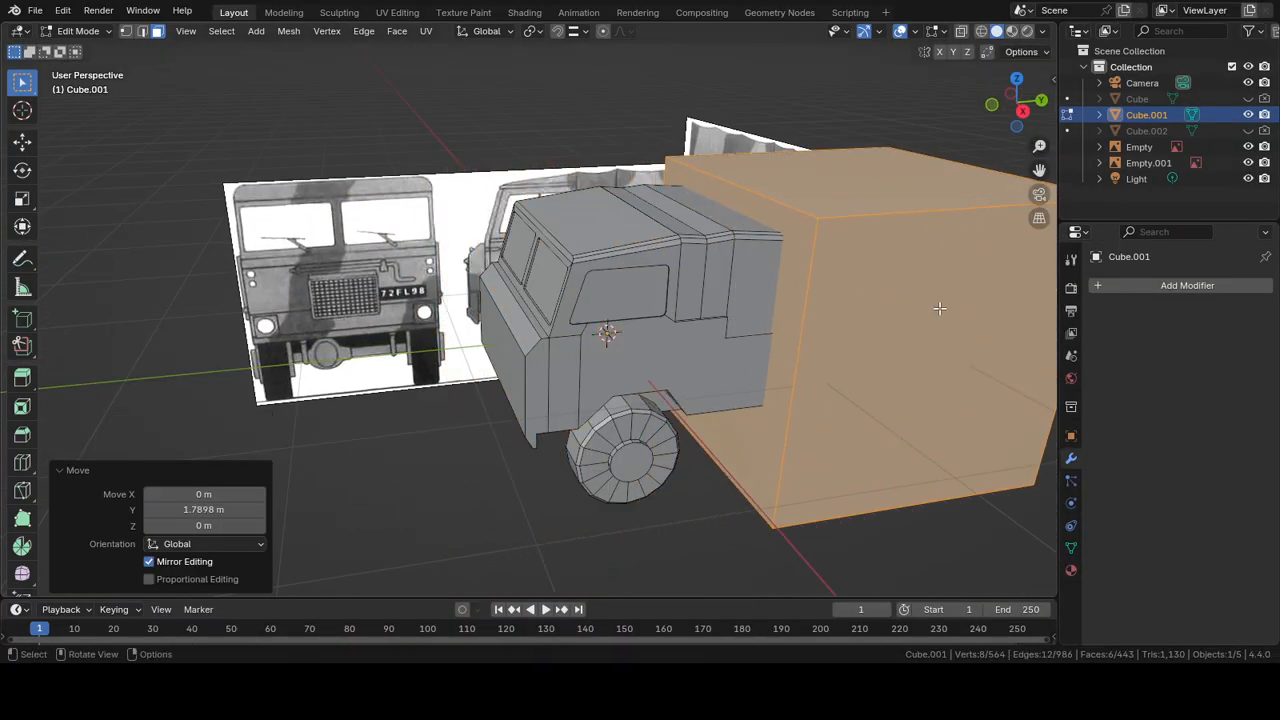
# Step: Scale the cube down uniformly and move it about 1.18 m further along Y, clear of the truck's rear
pyautogui.moveTo(936, 309); pyautogui.dragTo(937, 274, button='middle')
pyautogui.press('s')
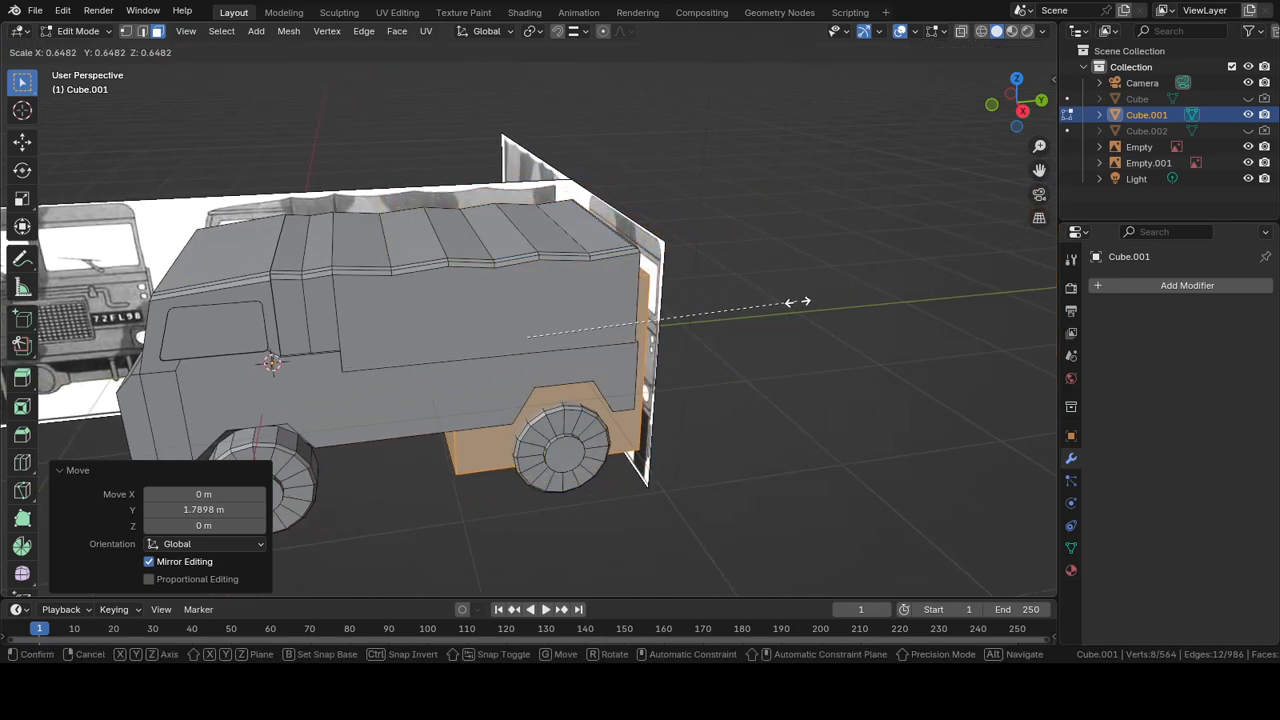
pyautogui.click(713, 320)
pyautogui.press('g')
pyautogui.press('y')
pyautogui.click(851, 294)
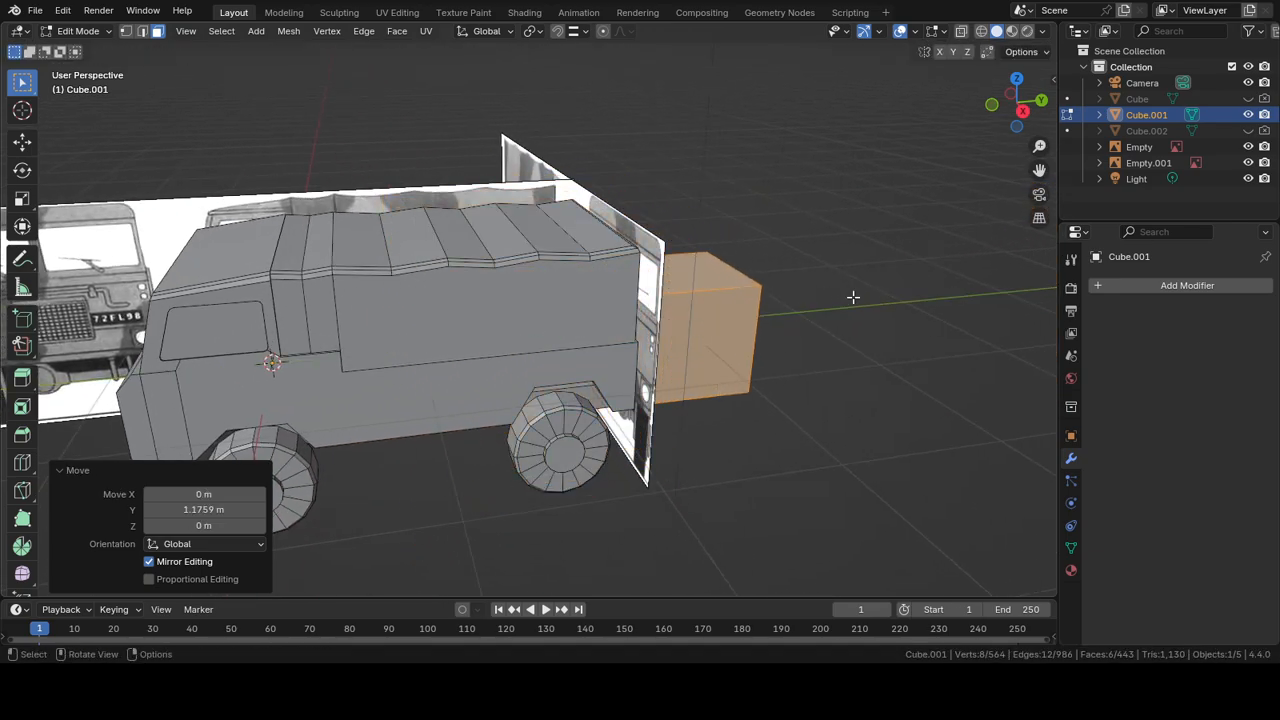
# Step: Using the back view, scale the cube uniformly to 0.416 and lower it about 0.018 m over the blueprint's radiator grille
pyautogui.press('KP_3')
pyautogui.press('ctrl+KP_3')
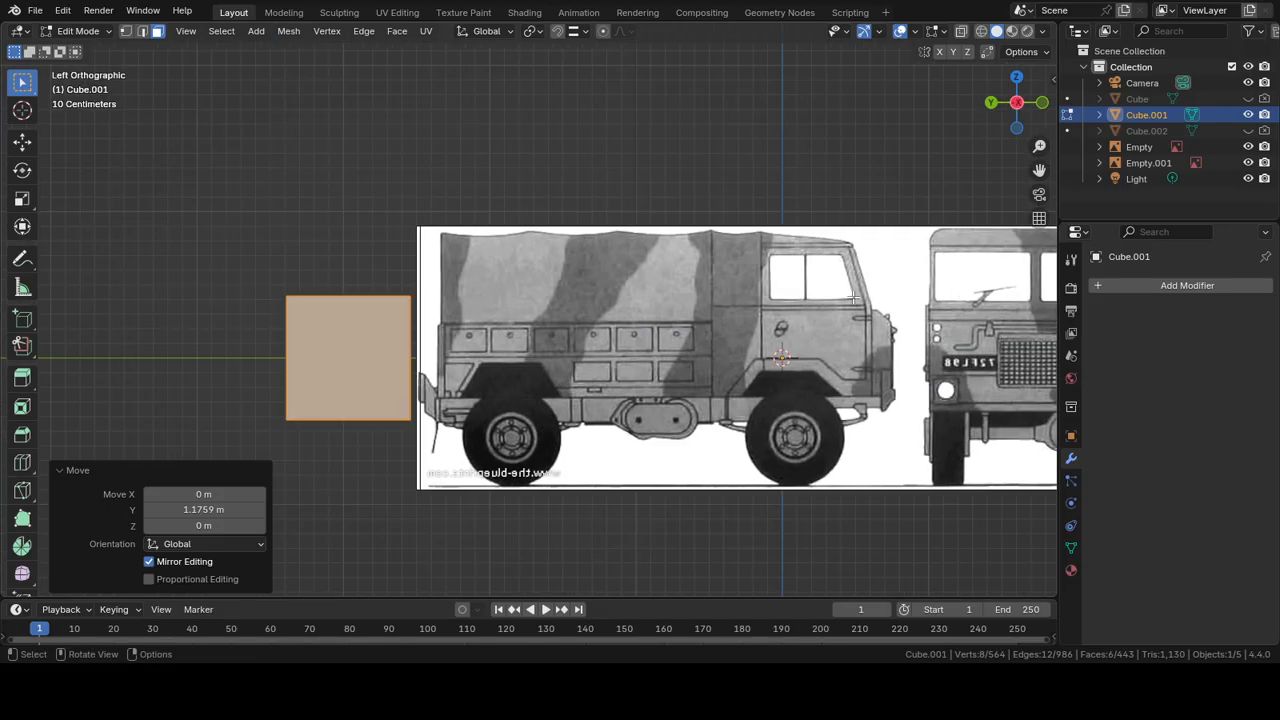
pyautogui.press('ctrl+KP_1')
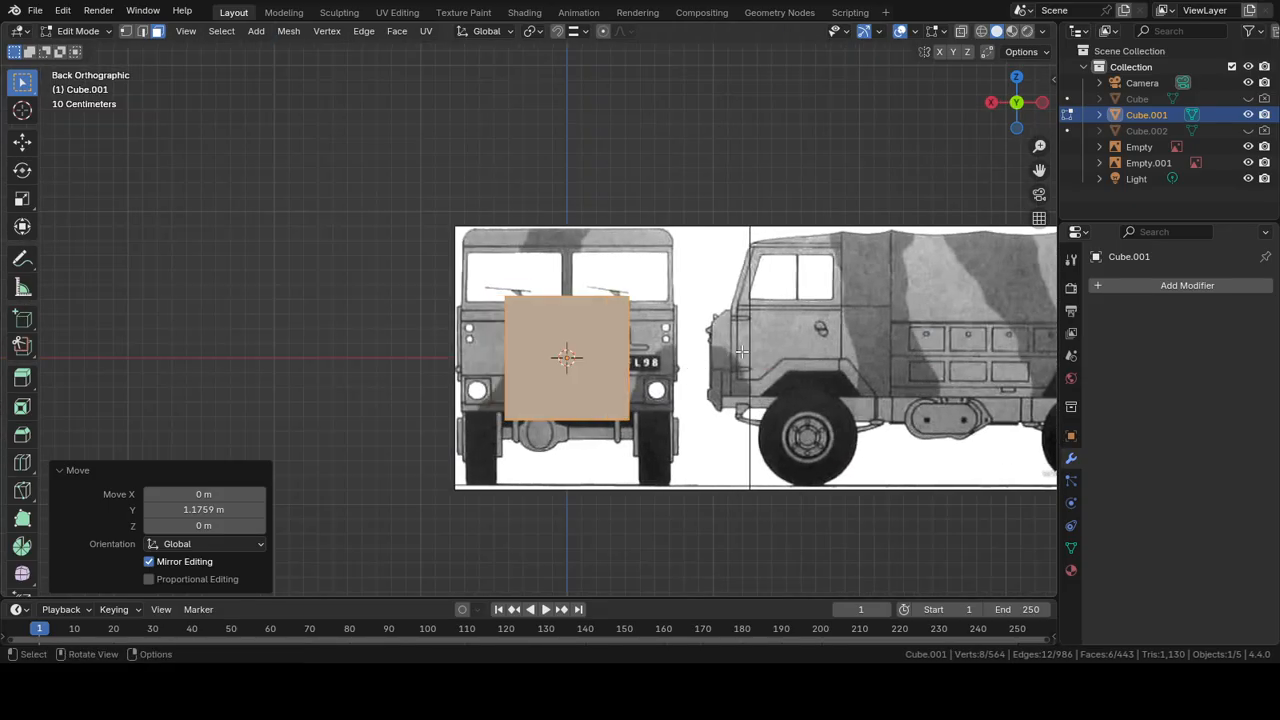
pyautogui.press('s')
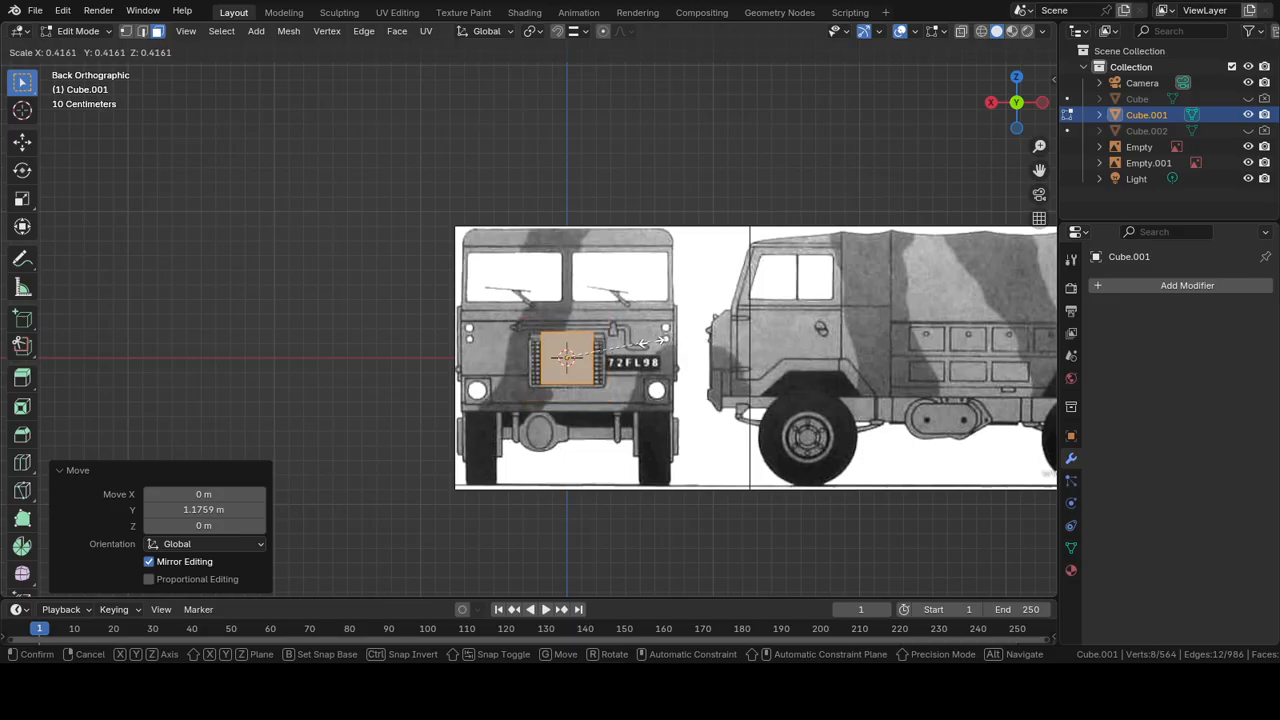
pyautogui.click(661, 341)
pyautogui.scroll(6, 675, 320)
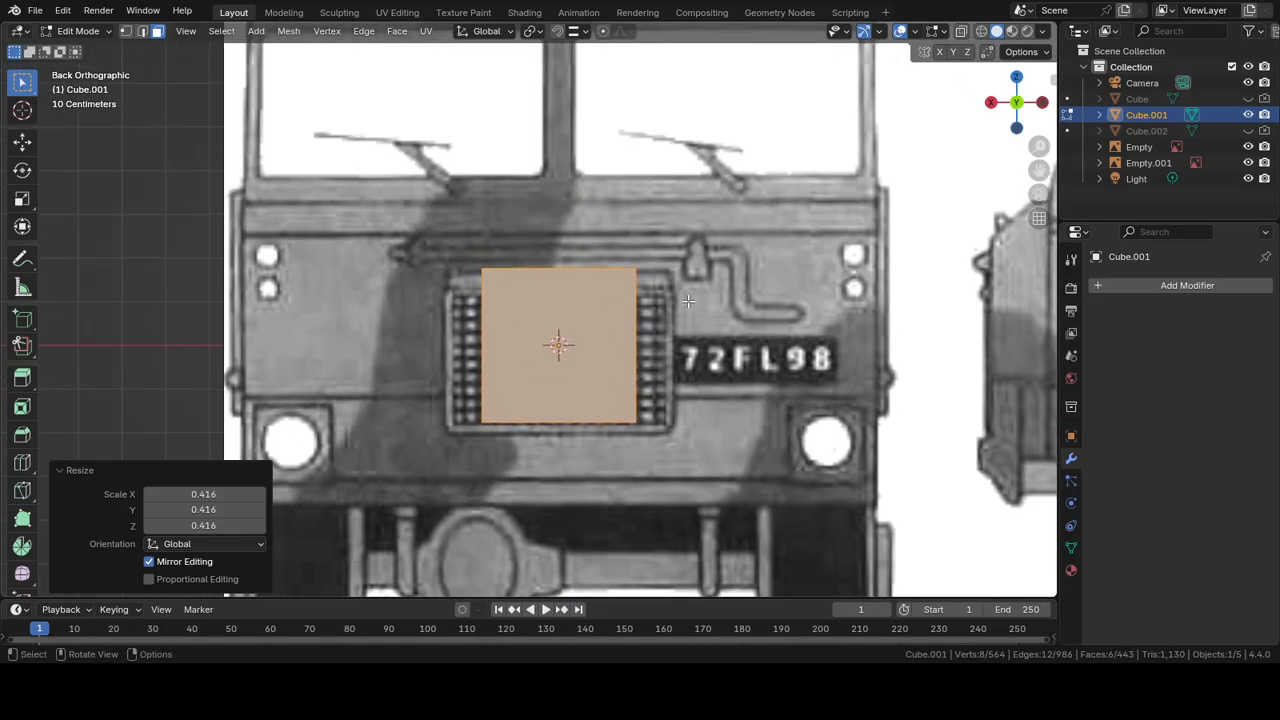
pyautogui.press('g')
pyautogui.press('z')
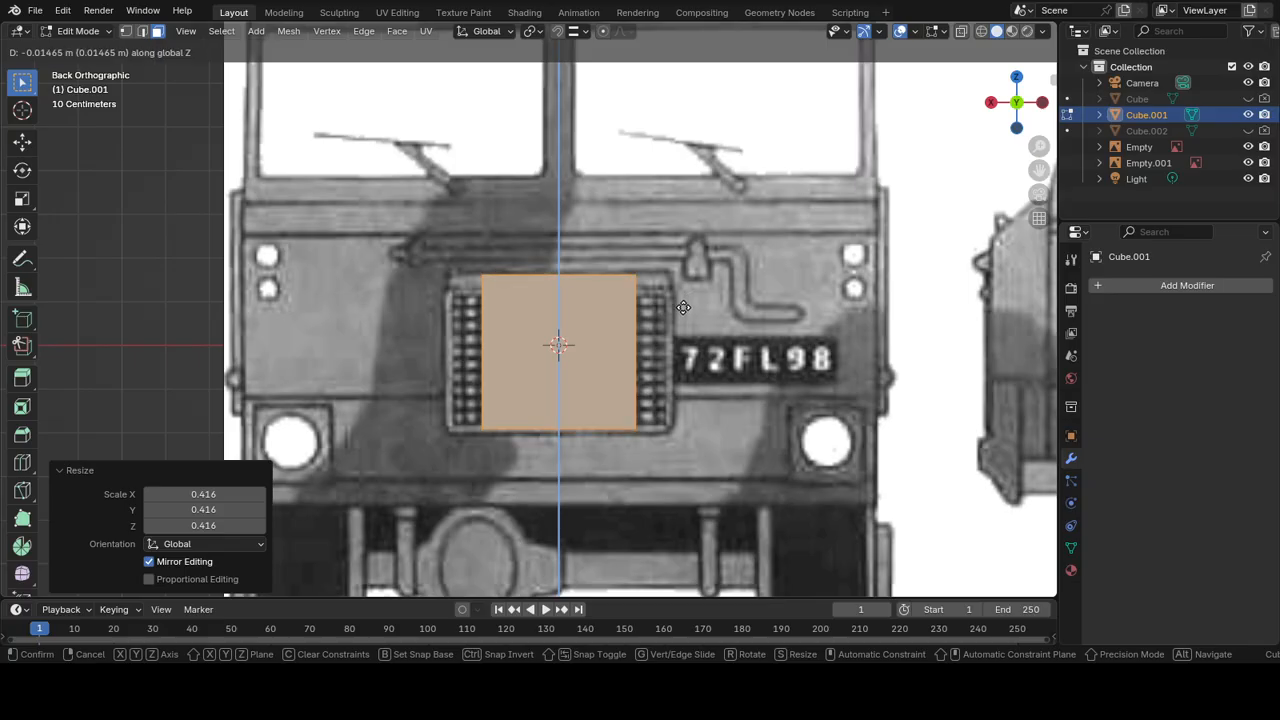
pyautogui.click(681, 308)
# Step: Fit the cube to the blueprint grille outline by scaling it 1.03 along Z and about 1.487 along X
pyautogui.press('s')
pyautogui.press('z')
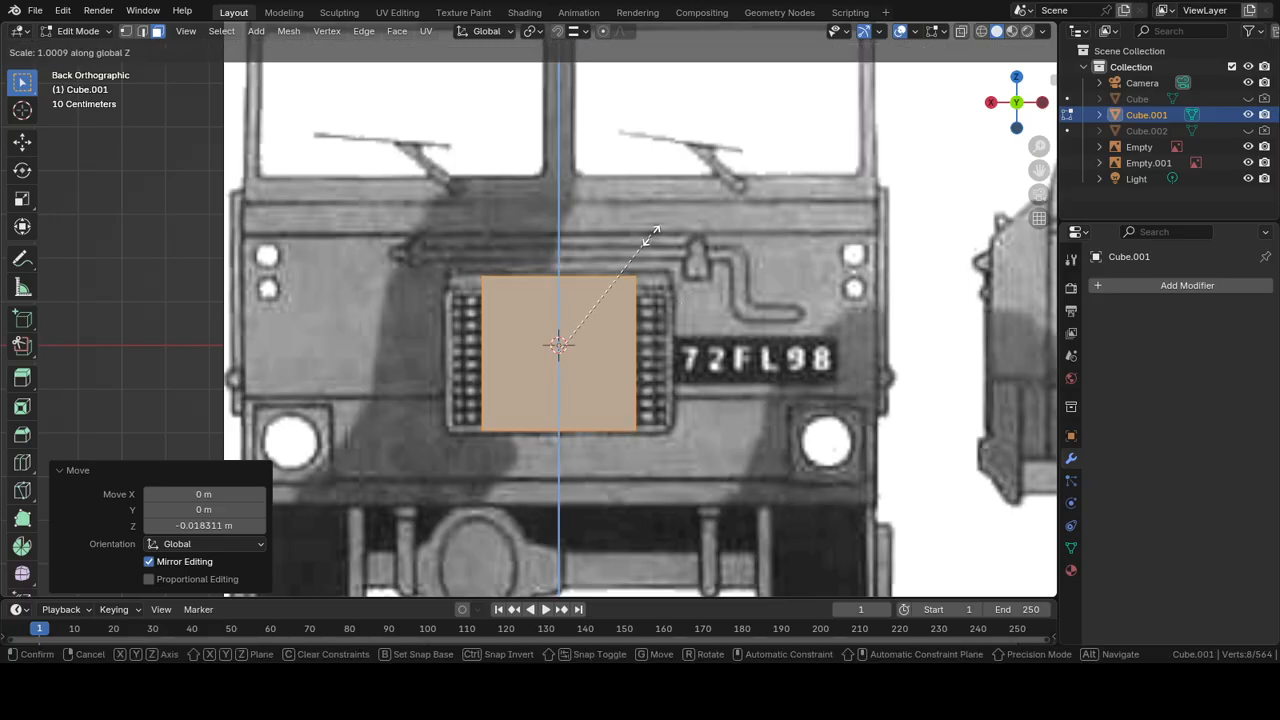
pyautogui.click(655, 235)
pyautogui.press('g')
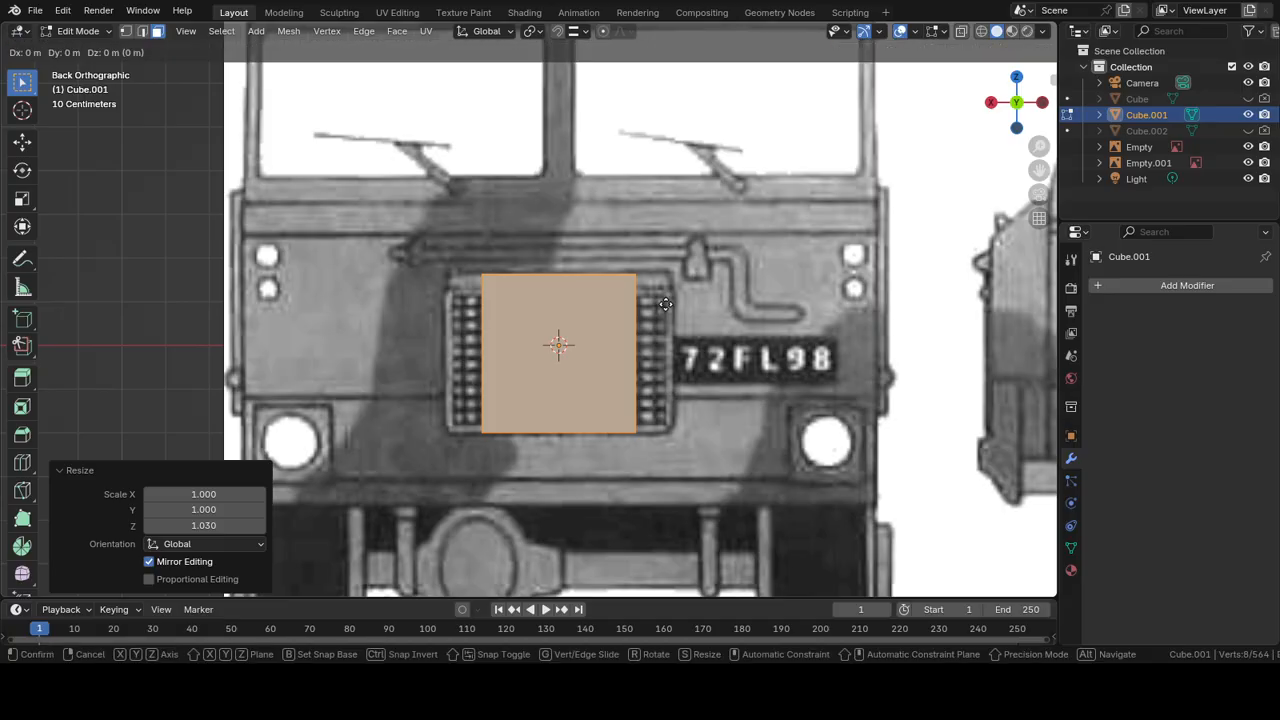
pyautogui.press('s')
pyautogui.press('y')
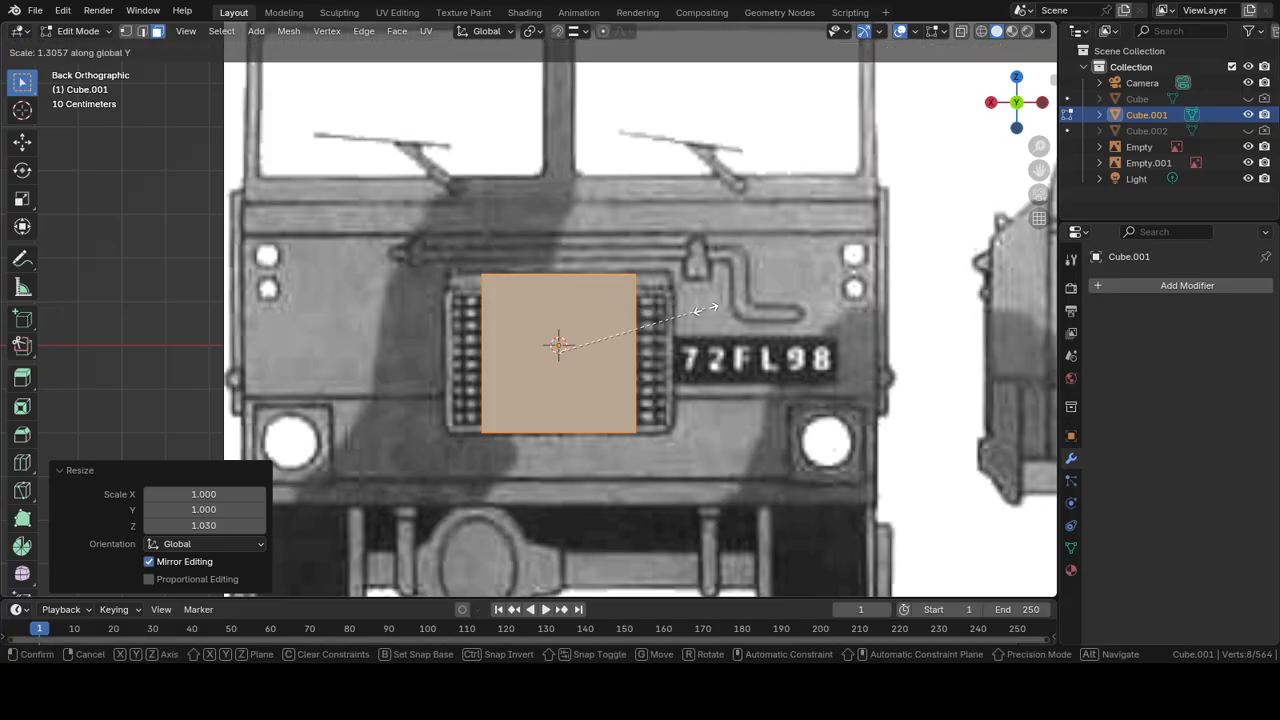
pyautogui.press('x')
pyautogui.click(726, 304)
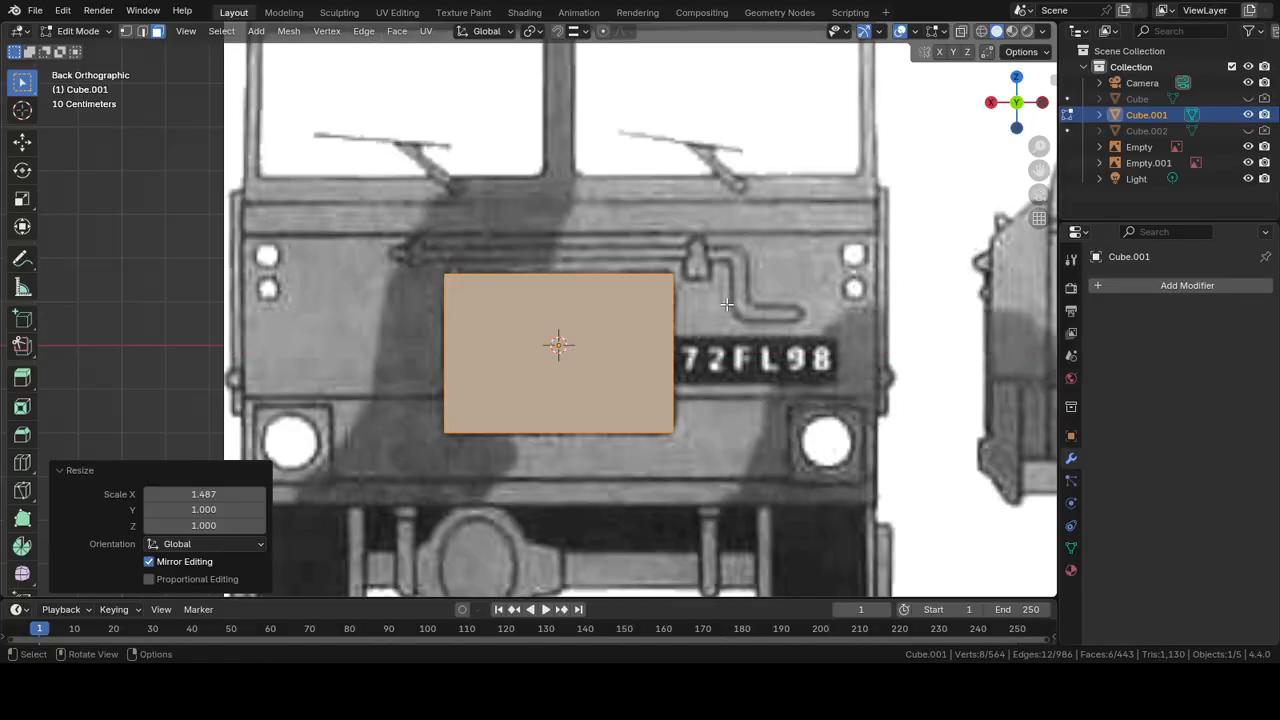
# Step: Flatten the cube into a grille panel by scaling it to about 0.214 along Y
pyautogui.scroll(-2, 726, 304)
pyautogui.moveTo(726, 304); pyautogui.dragTo(719, 334, button='middle')
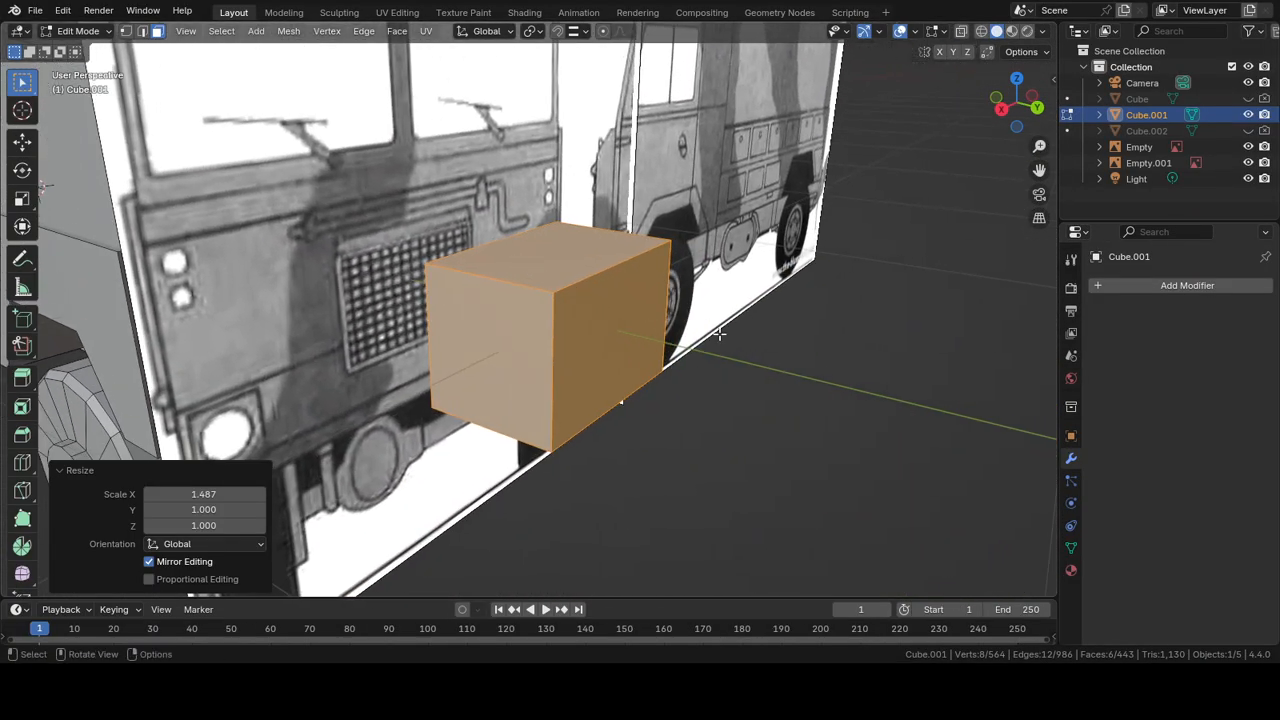
pyautogui.press('s')
pyautogui.press('x')
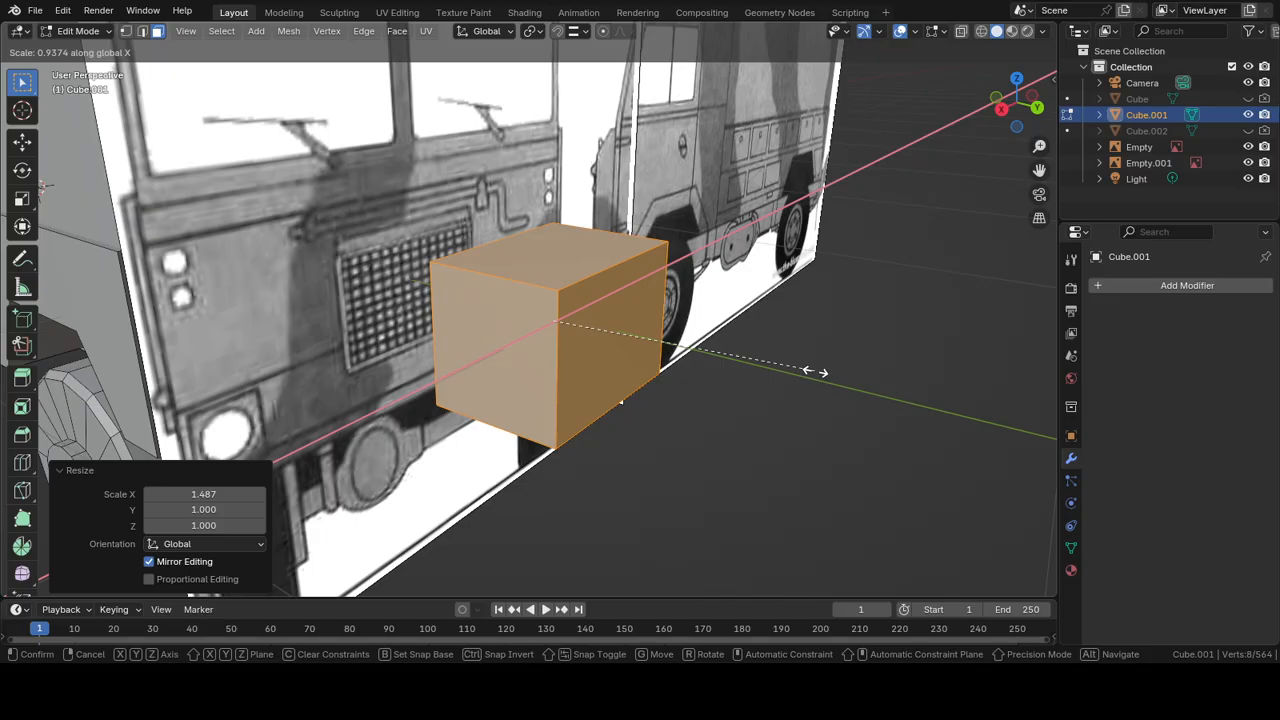
pyautogui.press('y')
pyautogui.click(611, 316)
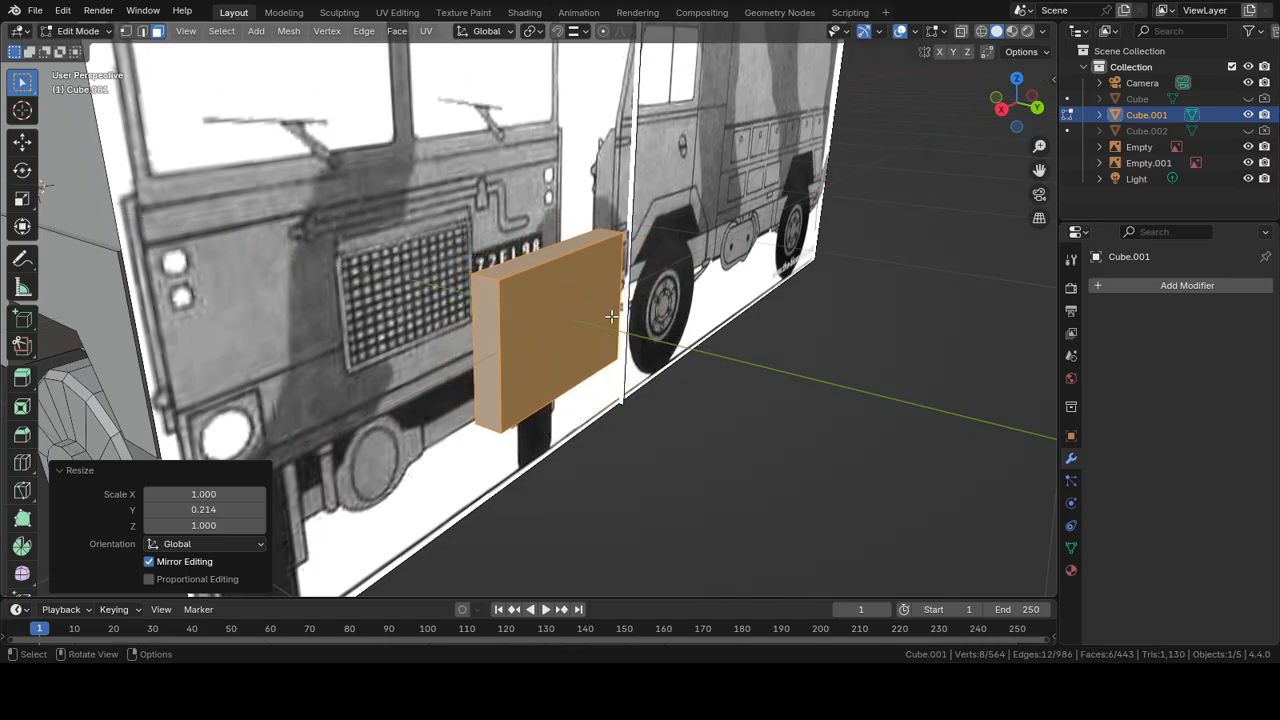
# Step: Move the grille panel about -4.01 m along Y to bring it in front of the cab
pyautogui.scroll(-4, 611, 316)
pyautogui.moveTo(611, 316); pyautogui.dragTo(766, 360, button='middle')
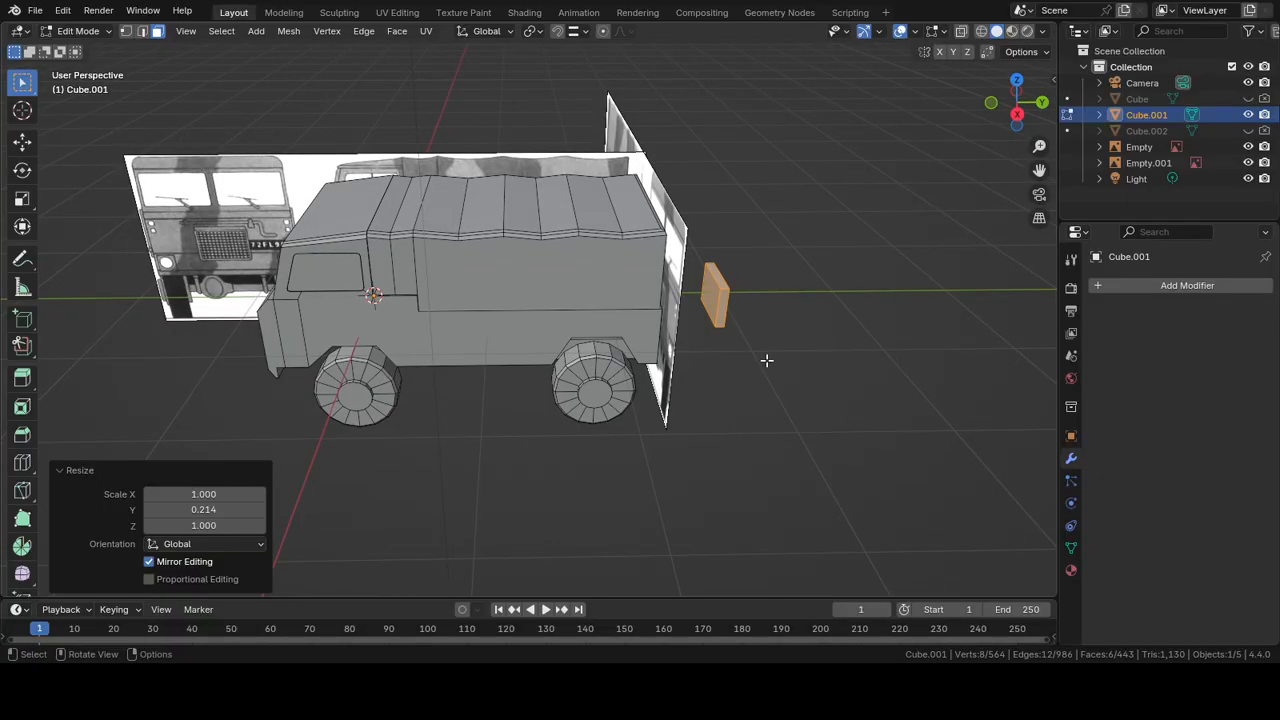
pyautogui.press('g')
pyautogui.press('y')
pyautogui.click(294, 359)
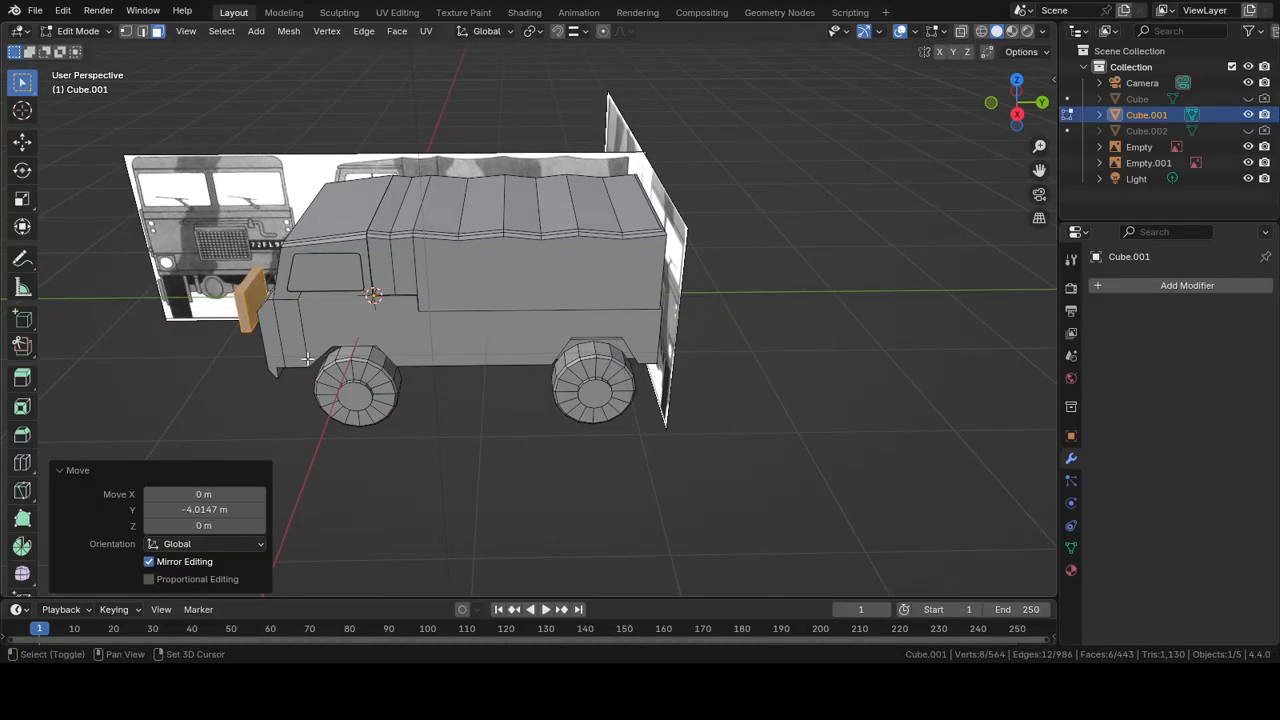
# Step: In top view, move the grille panel about 0.314 m along Y so it sits against the cab's front face
pyautogui.keyDown('shift'); pyautogui.moveTo(294, 359); pyautogui.dragTo(586, 378, button='middle'); pyautogui.keyUp('shift')
pyautogui.scroll(4, 588, 380)
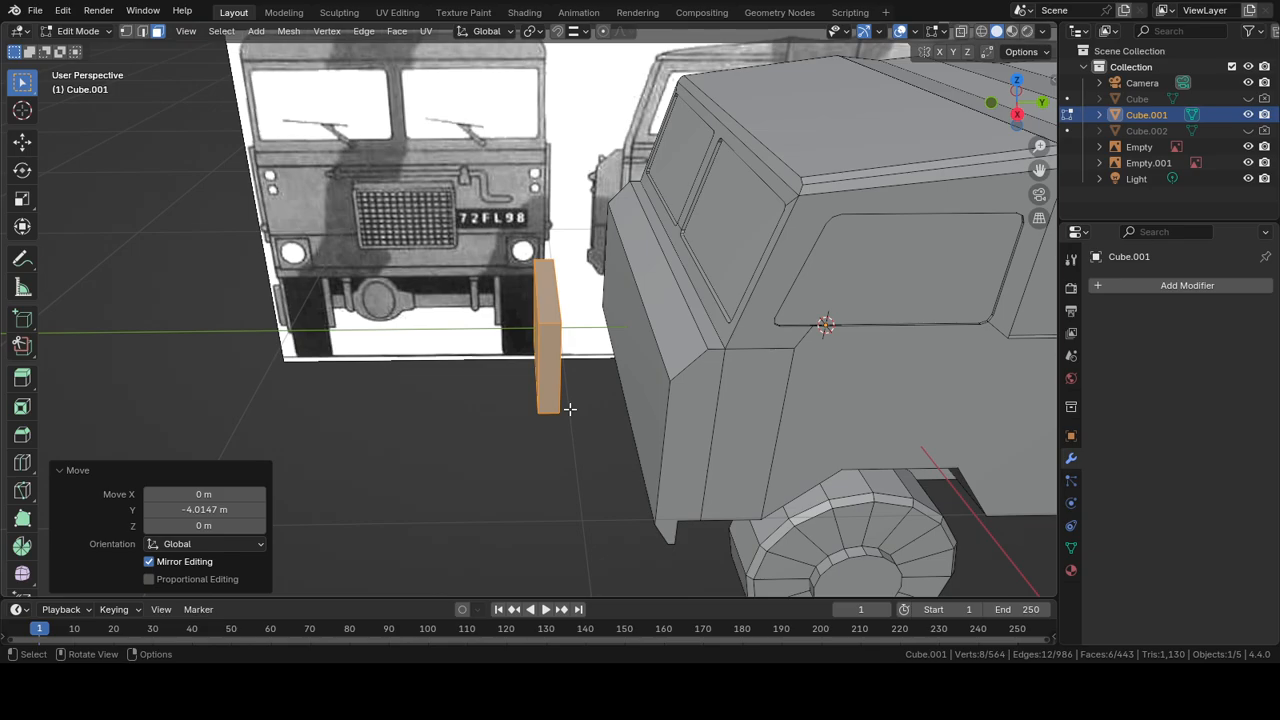
pyautogui.press('KP_7')
pyautogui.press('g')
pyautogui.press('y')
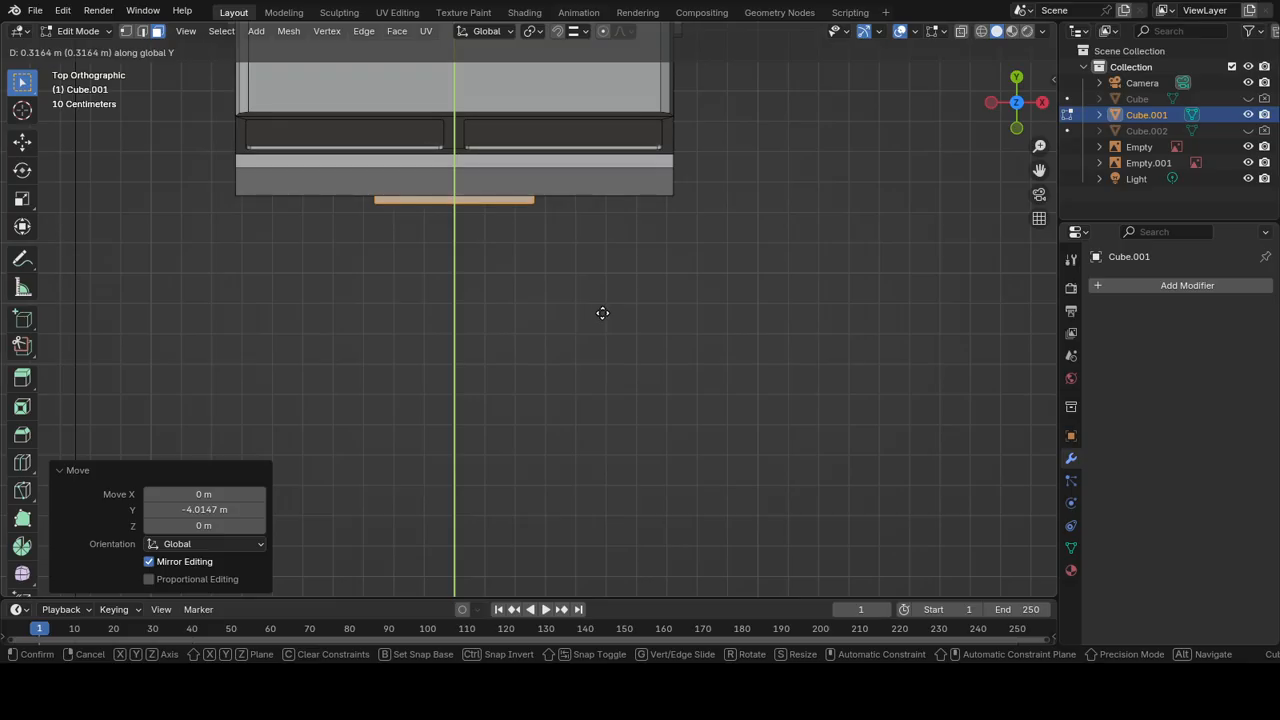
pyautogui.click(602, 313)
# Step: Bevel the grille panel's two upper corner edges by about 0.0265 m with 2 segments, and save the file
pyautogui.moveTo(603, 320); pyautogui.dragTo(506, 178, button='middle')
pyautogui.scroll(3, 534, 373)
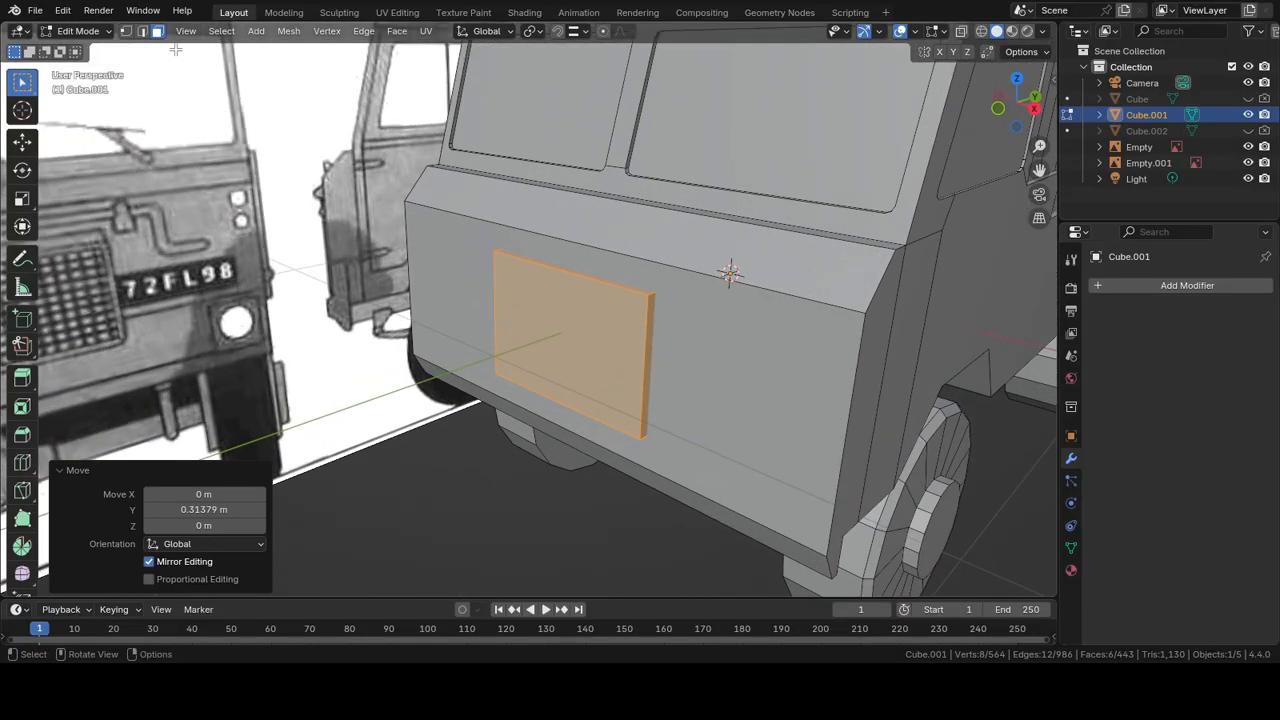
pyautogui.click(141, 31)
pyautogui.click(484, 246)
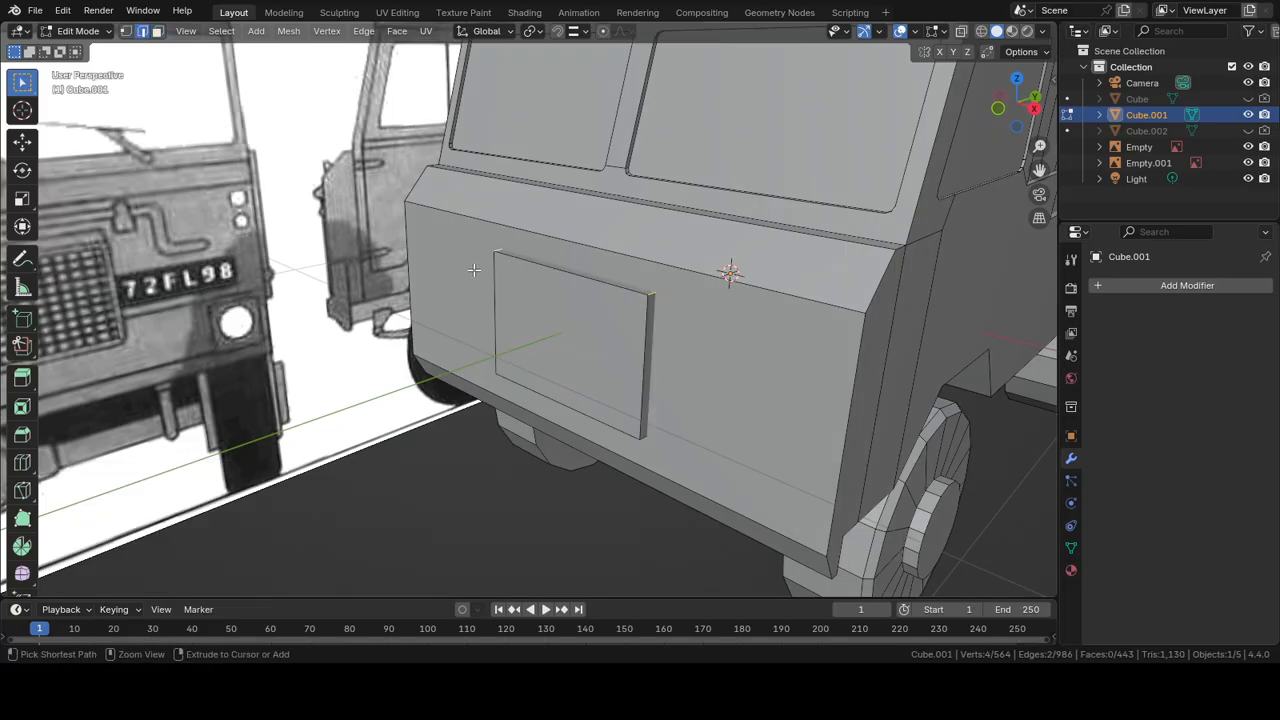
pyautogui.hotkey('ctrl', 'b')
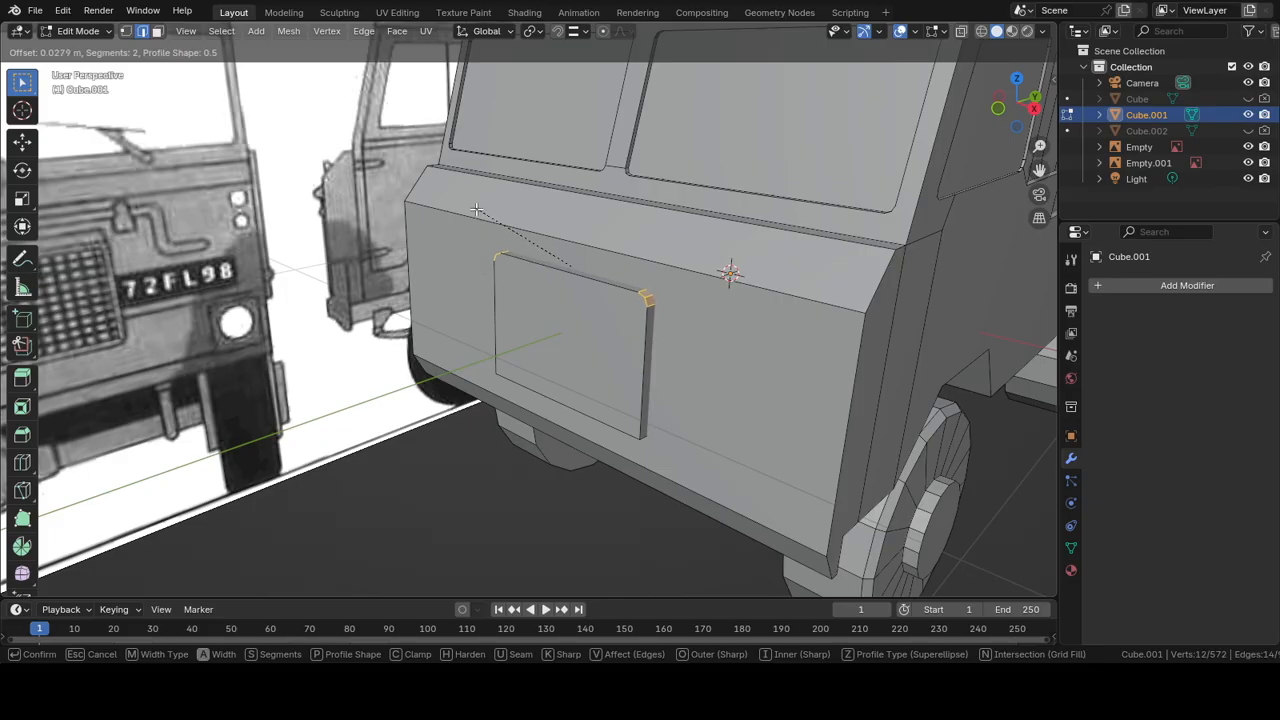
pyautogui.click(475, 210)
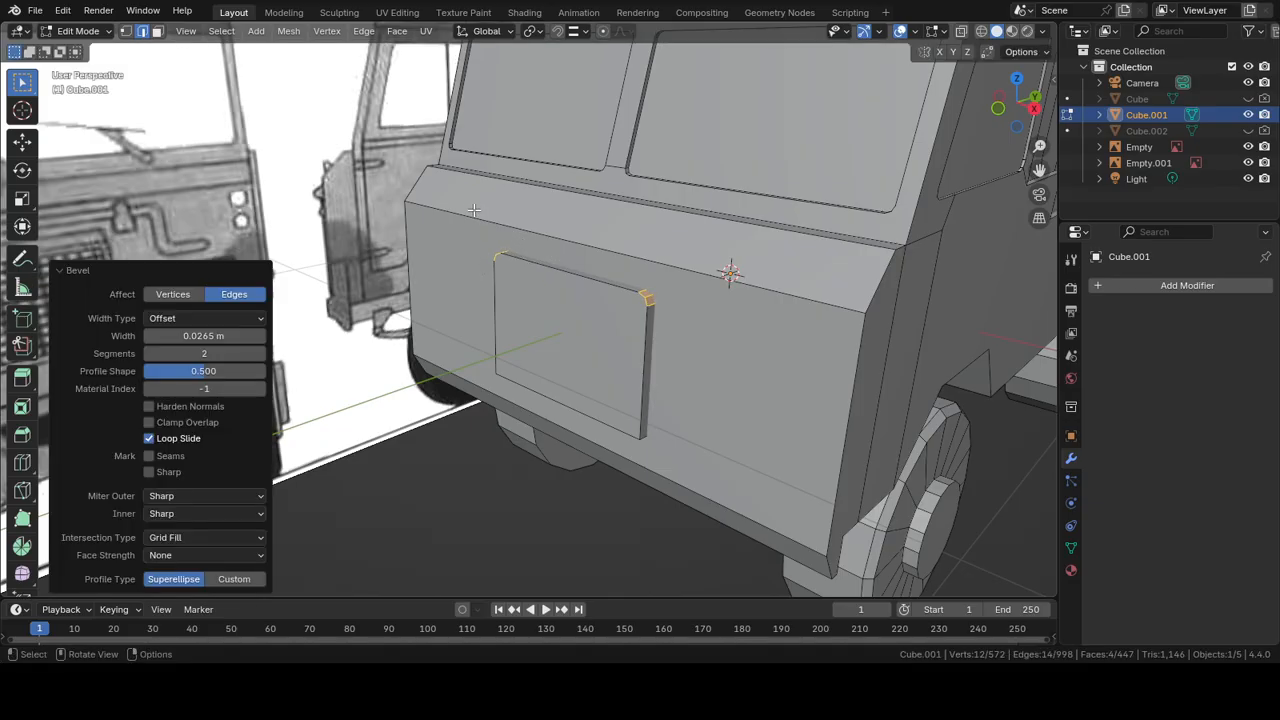
pyautogui.scroll(-5, 523, 269)
pyautogui.moveTo(803, 367); pyautogui.dragTo(759, 352, button='middle')
pyautogui.click(547, 420)
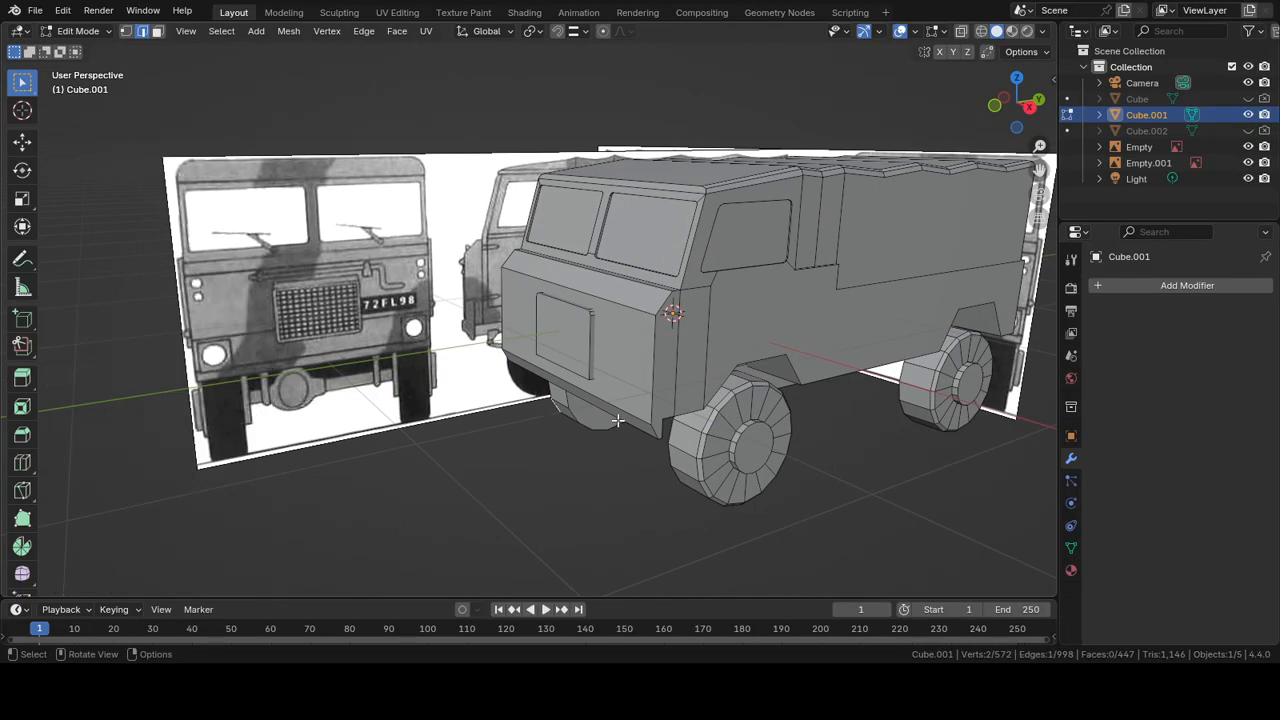
pyautogui.scroll(3, 615, 420)
pyautogui.hotkey('ctrl', 's')
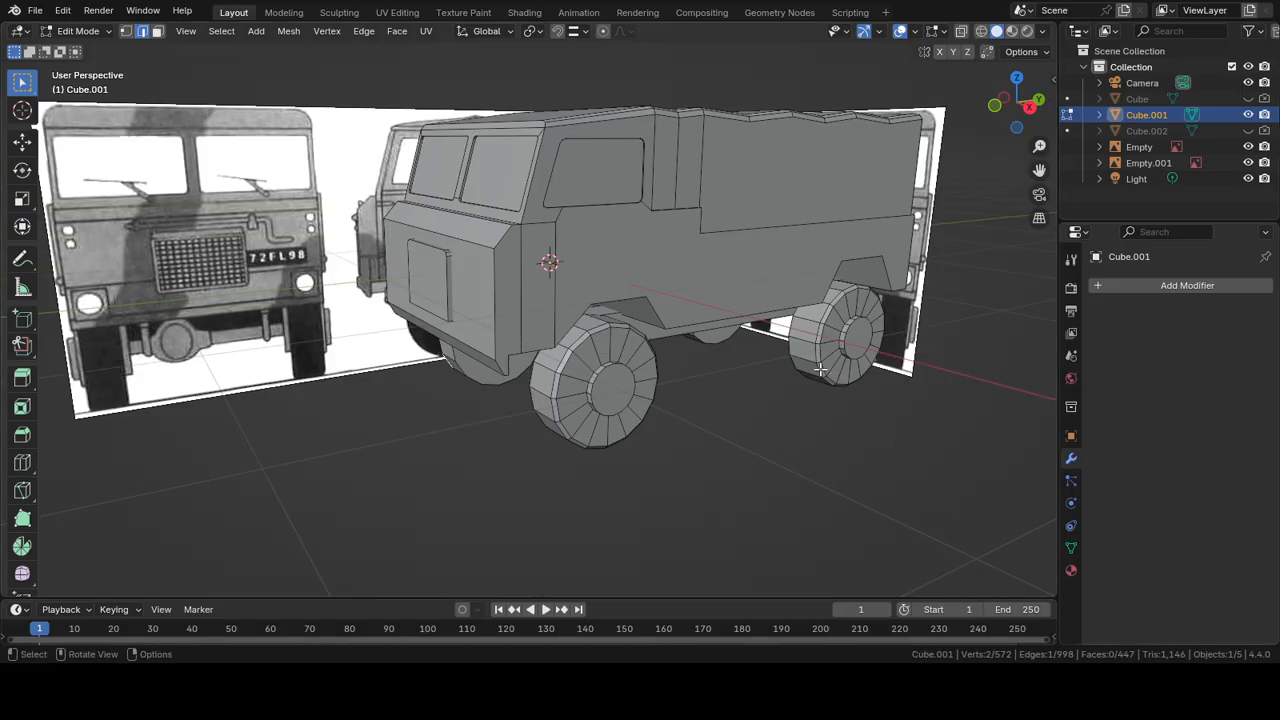
# Step: Select the inward-facing side faces of all four wheels and delete only those faces
pyautogui.moveTo(820, 369); pyautogui.dragTo(557, 328, button='middle')
pyautogui.moveTo(137, 130); pyautogui.dragTo(217, 78, button='middle')
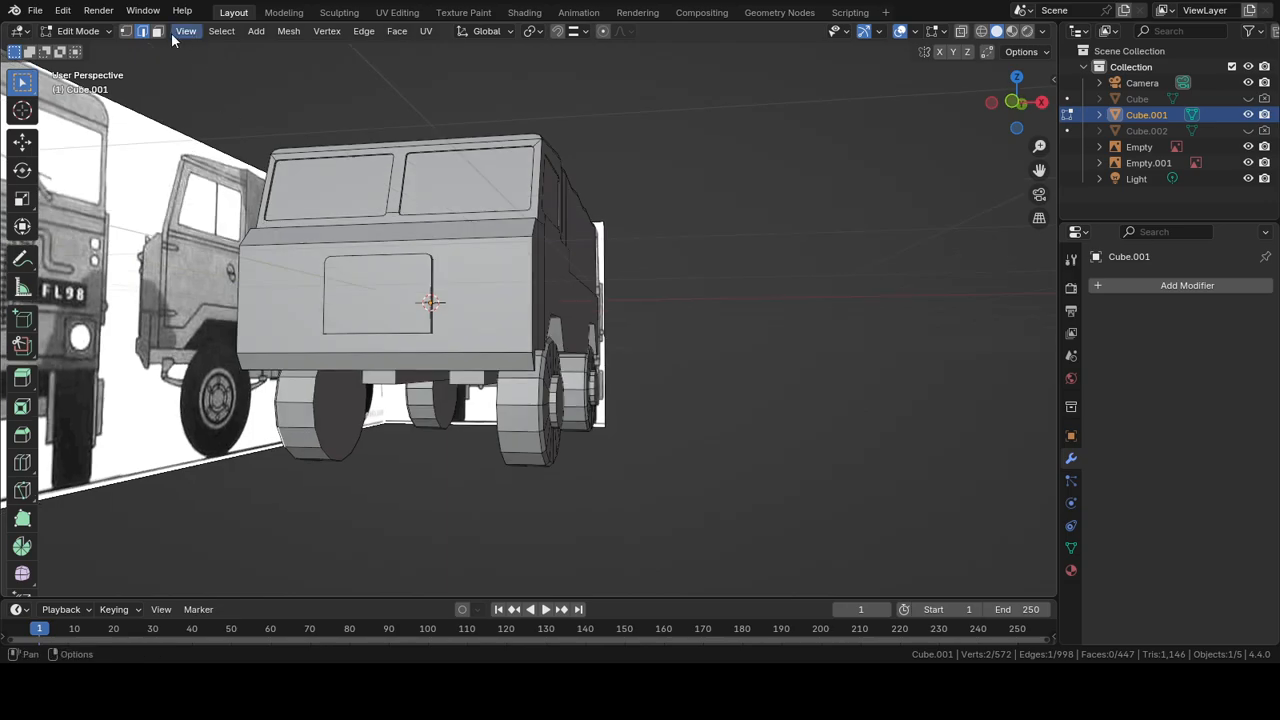
pyautogui.click(158, 32)
pyautogui.keyDown('shift'); pyautogui.moveTo(275, 340); pyautogui.dragTo(419, 281, button='middle'); pyautogui.keyUp('shift')
pyautogui.scroll(5, 429, 386)
pyautogui.click(411, 400)
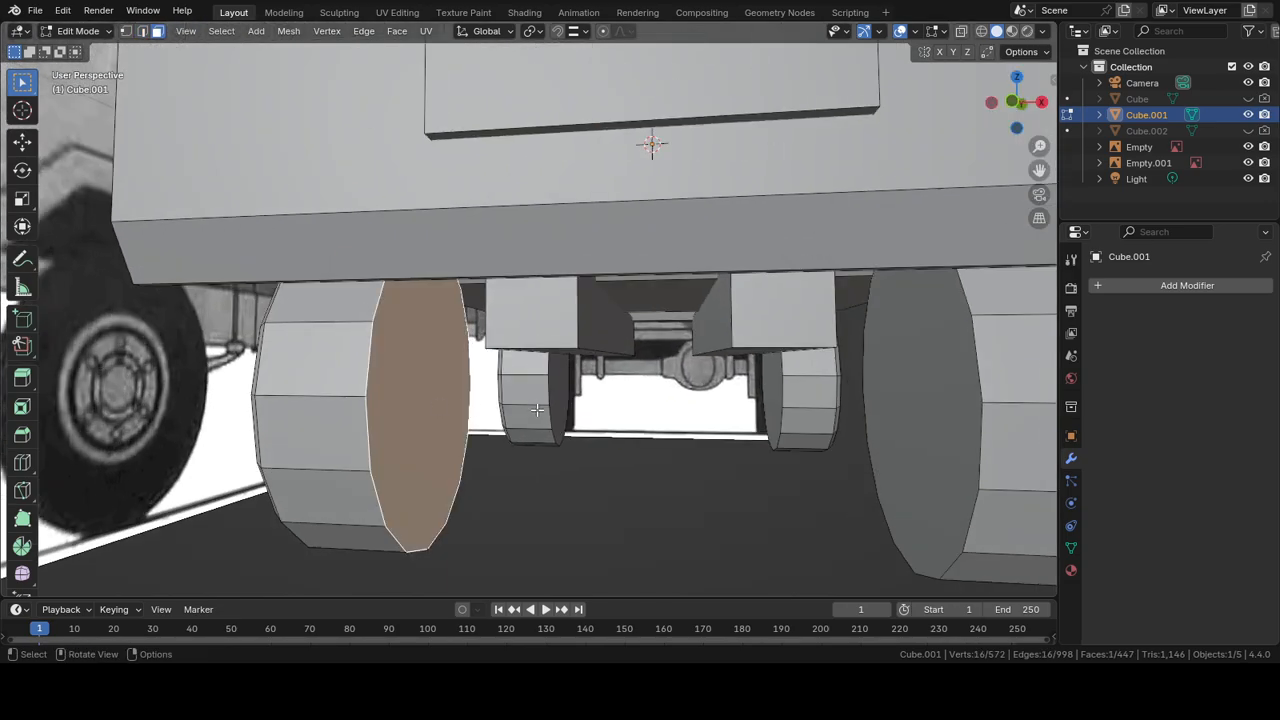
pyautogui.keyDown('shift'); pyautogui.click(562, 383); pyautogui.keyUp('shift')
pyautogui.moveTo(563, 383); pyautogui.dragTo(785, 396, button='middle')
pyautogui.keyDown('shift'); pyautogui.click(569, 395); pyautogui.keyUp('shift')
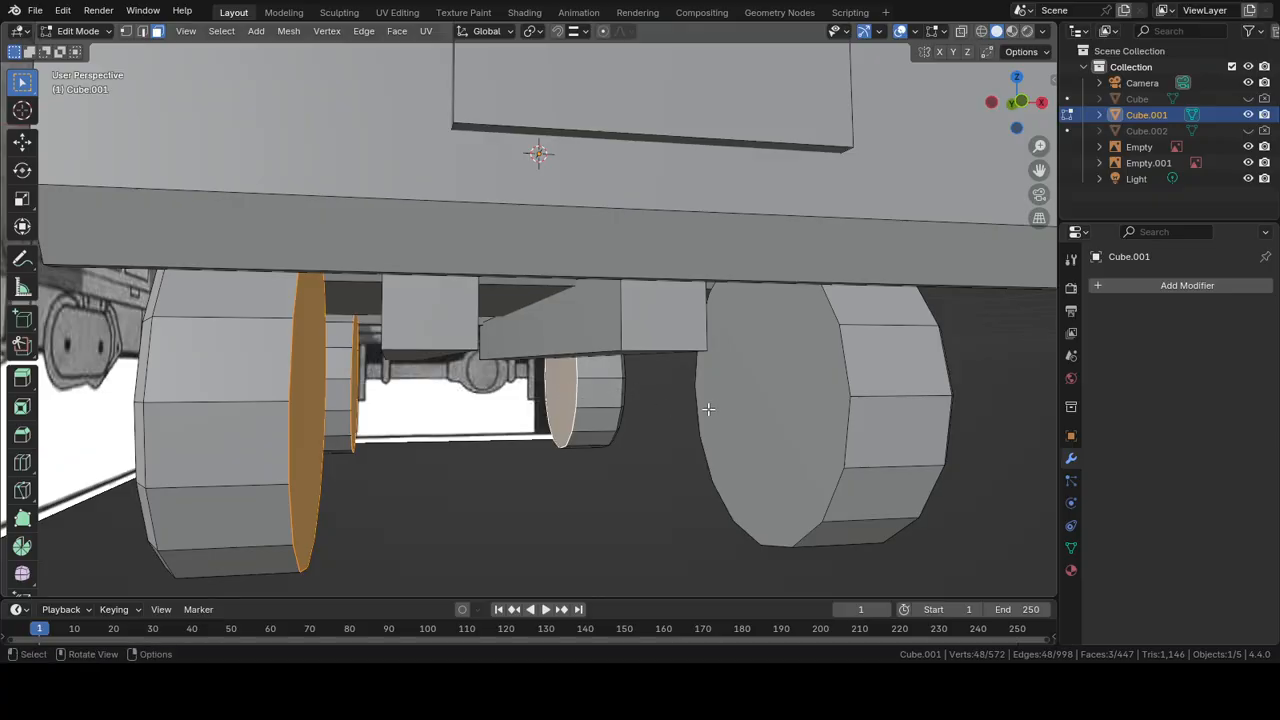
pyautogui.keyDown('shift'); pyautogui.click(734, 404); pyautogui.keyUp('shift')
pyautogui.press('x')
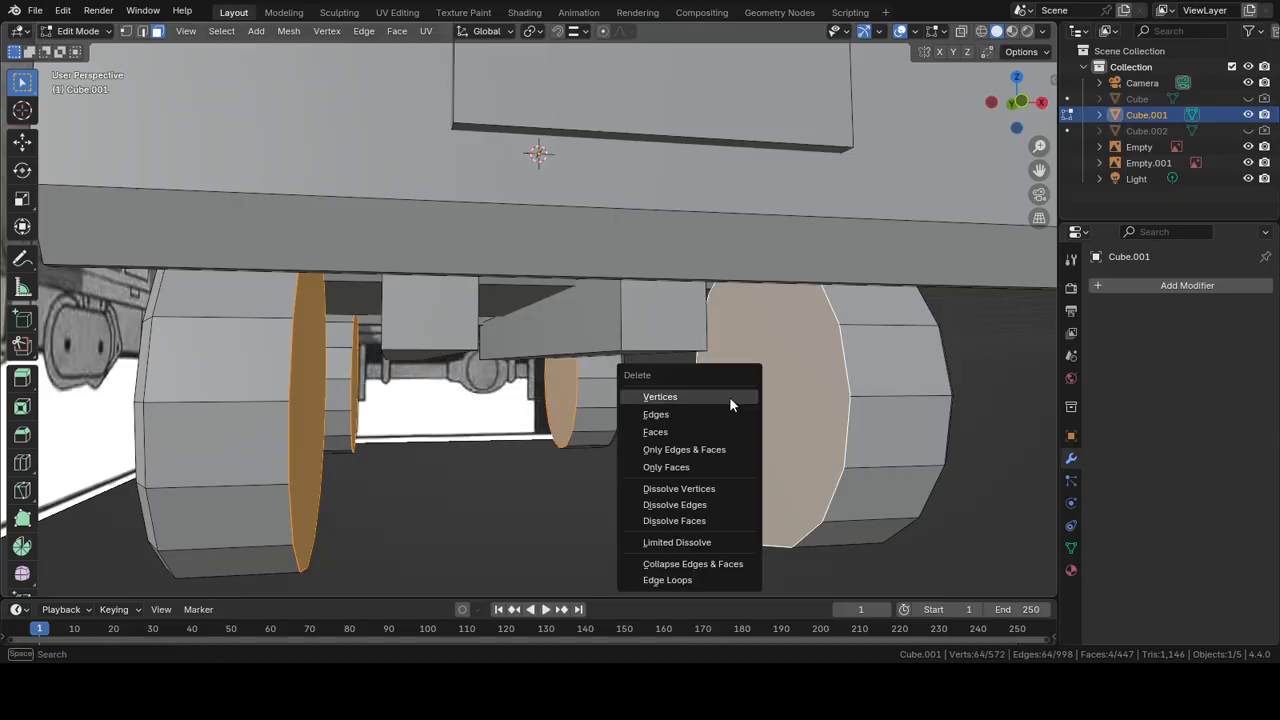
pyautogui.click(666, 467)
# Step: Delete only the large hidden overhead face inside the truck body, keeping its edges
pyautogui.moveTo(711, 383); pyautogui.dragTo(588, 360, button='middle')
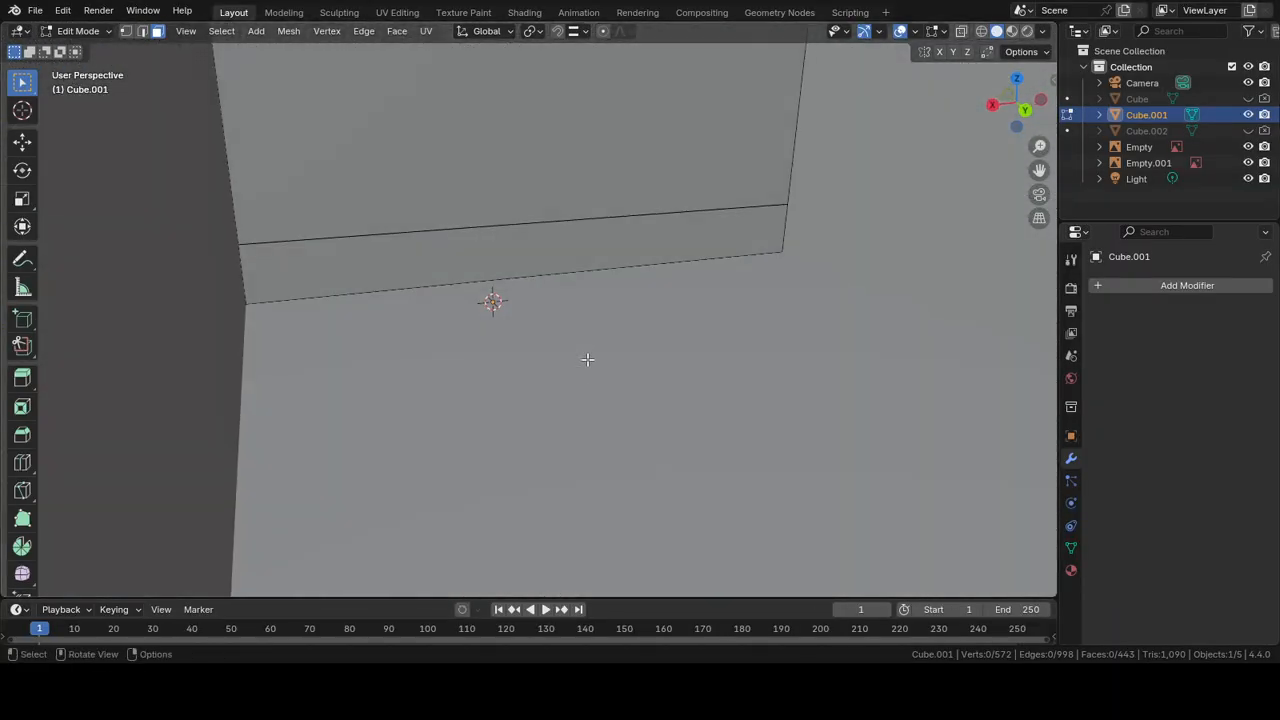
pyautogui.scroll(3, 588, 330)
pyautogui.keyDown('shift'); pyautogui.moveTo(588, 300); pyautogui.dragTo(537, 283, button='middle'); pyautogui.keyUp('shift')
pyautogui.scroll(-7, 609, 401)
pyautogui.scroll(3, 536, 373)
pyautogui.click(556, 338)
pyautogui.click(465, 68)
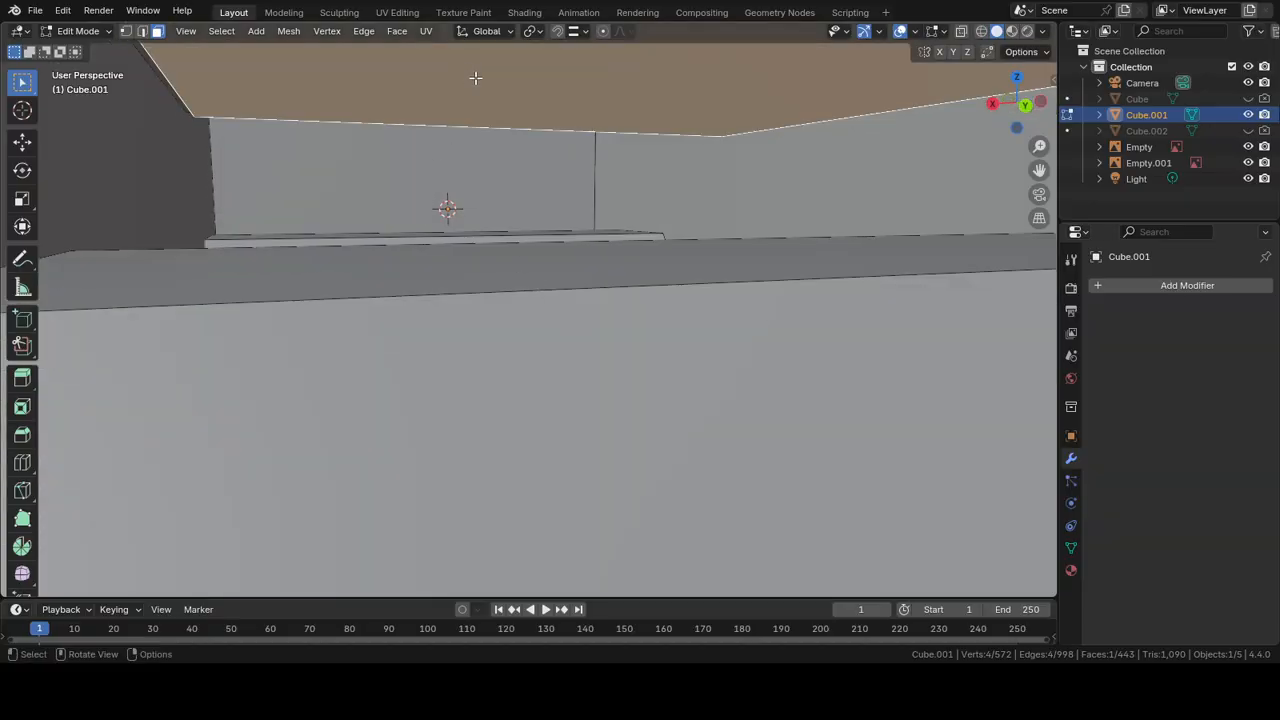
pyautogui.press('x')
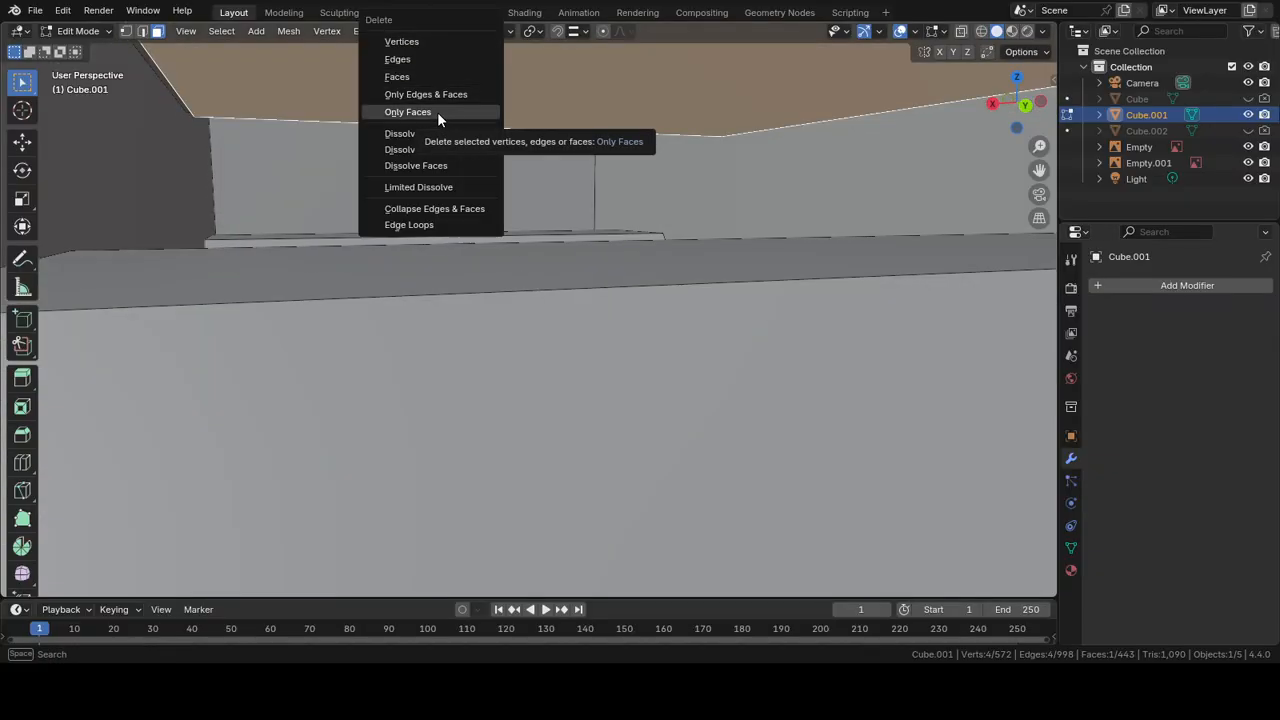
pyautogui.click(437, 112)
# Step: Select the hidden top faces of the two long chassis rails inside the body and delete only those faces
pyautogui.moveTo(569, 151); pyautogui.dragTo(530, 335, button='middle')
pyautogui.scroll(-10, 574, 287)
pyautogui.scroll(12, 540, 360)
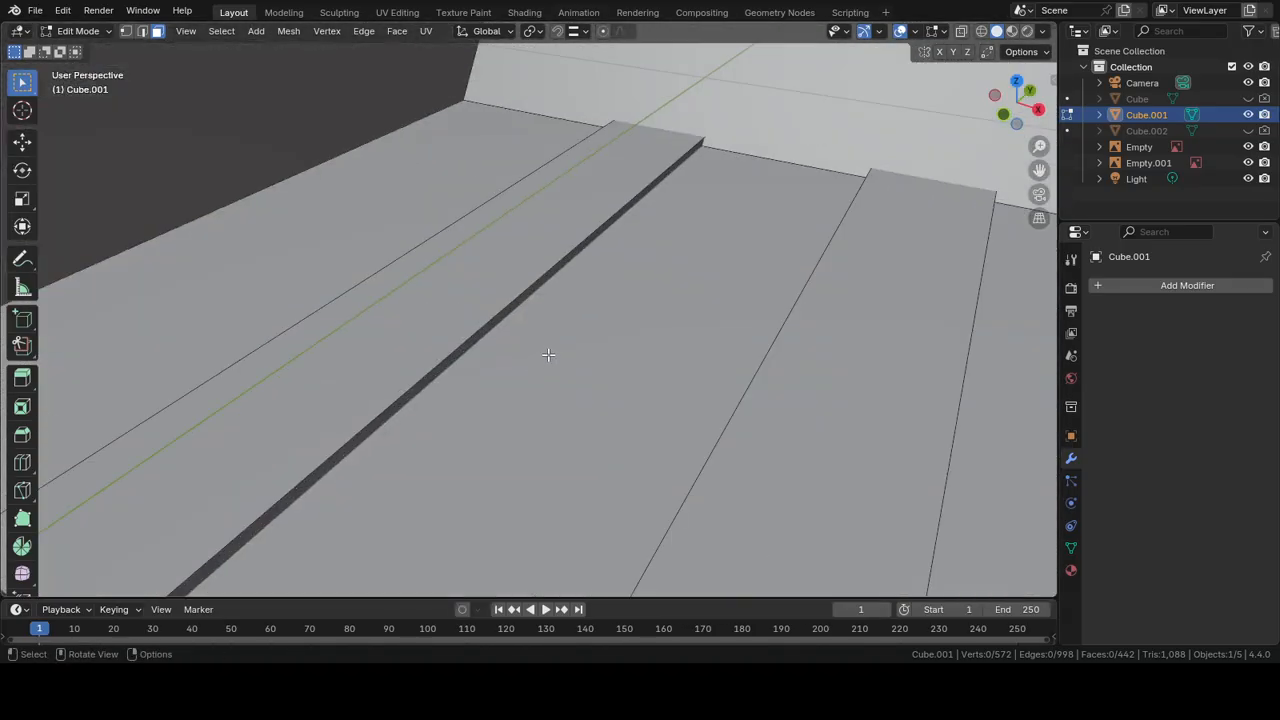
pyautogui.scroll(-2, 548, 354)
pyautogui.click(525, 277)
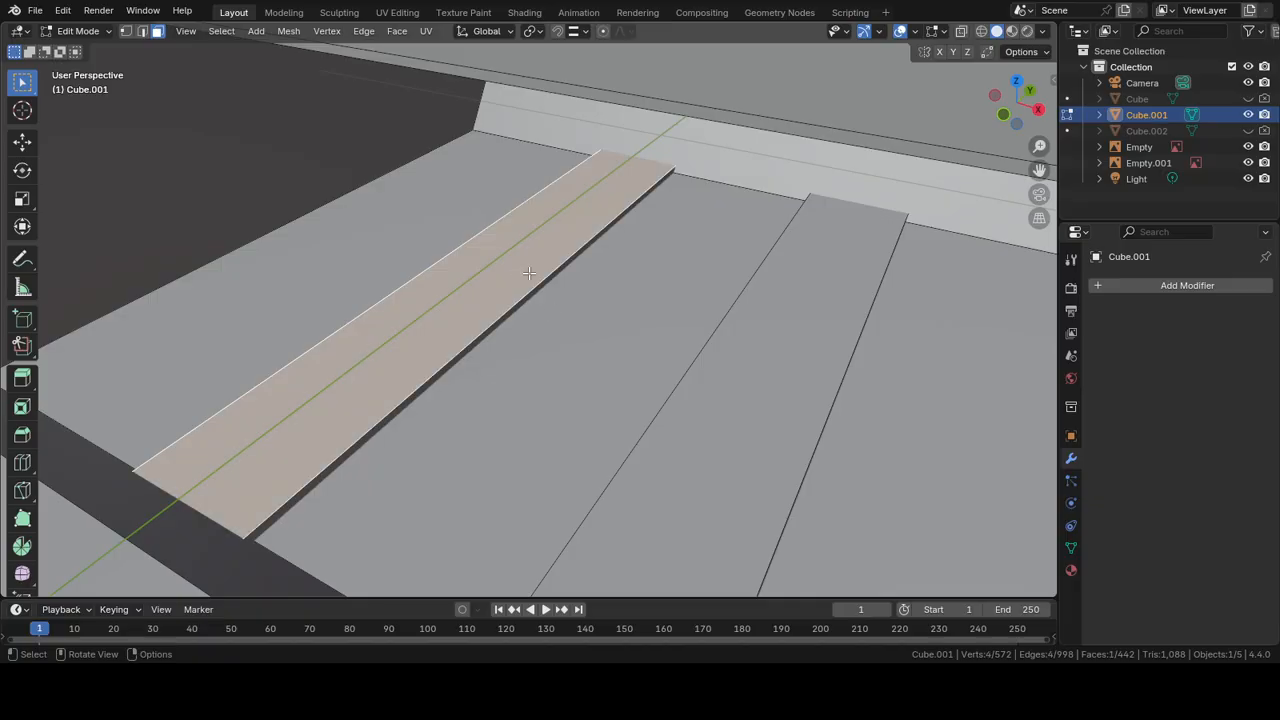
pyautogui.keyDown('shift'); pyautogui.click(793, 365); pyautogui.keyUp('shift')
pyautogui.press('x')
pyautogui.click(787, 366)
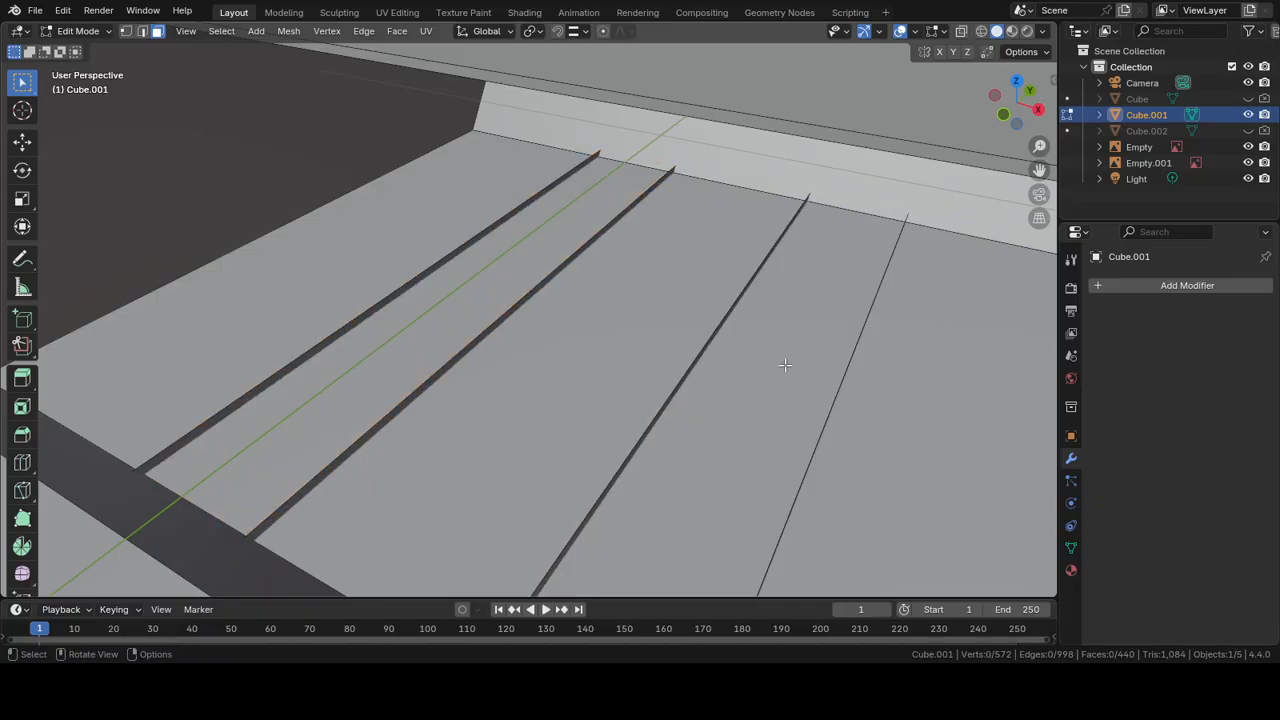
pyautogui.scroll(4, 708, 331)
pyautogui.scroll(-8, 730, 335)
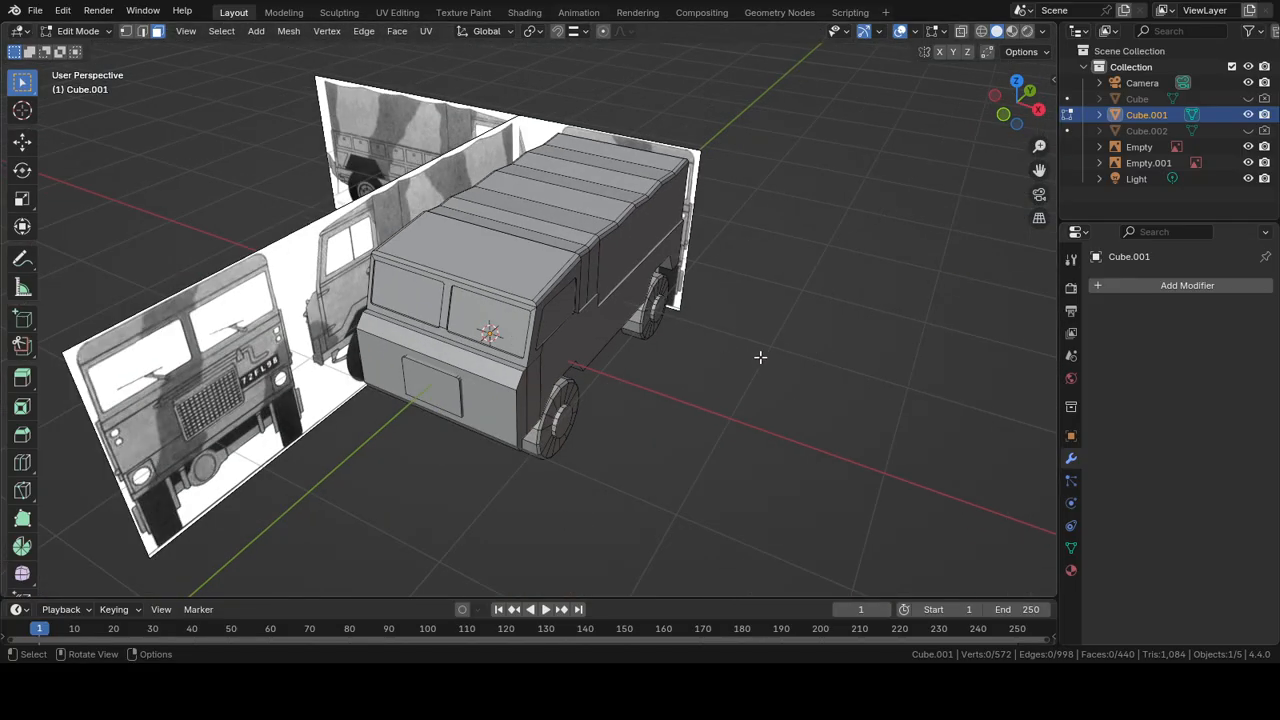
# Step: With X-ray on, delete only the narrow internal face spanning the cab between the side windows' lower rear corners
pyautogui.moveTo(763, 357); pyautogui.dragTo(724, 280, button='middle')
pyautogui.scroll(5, 751, 266)
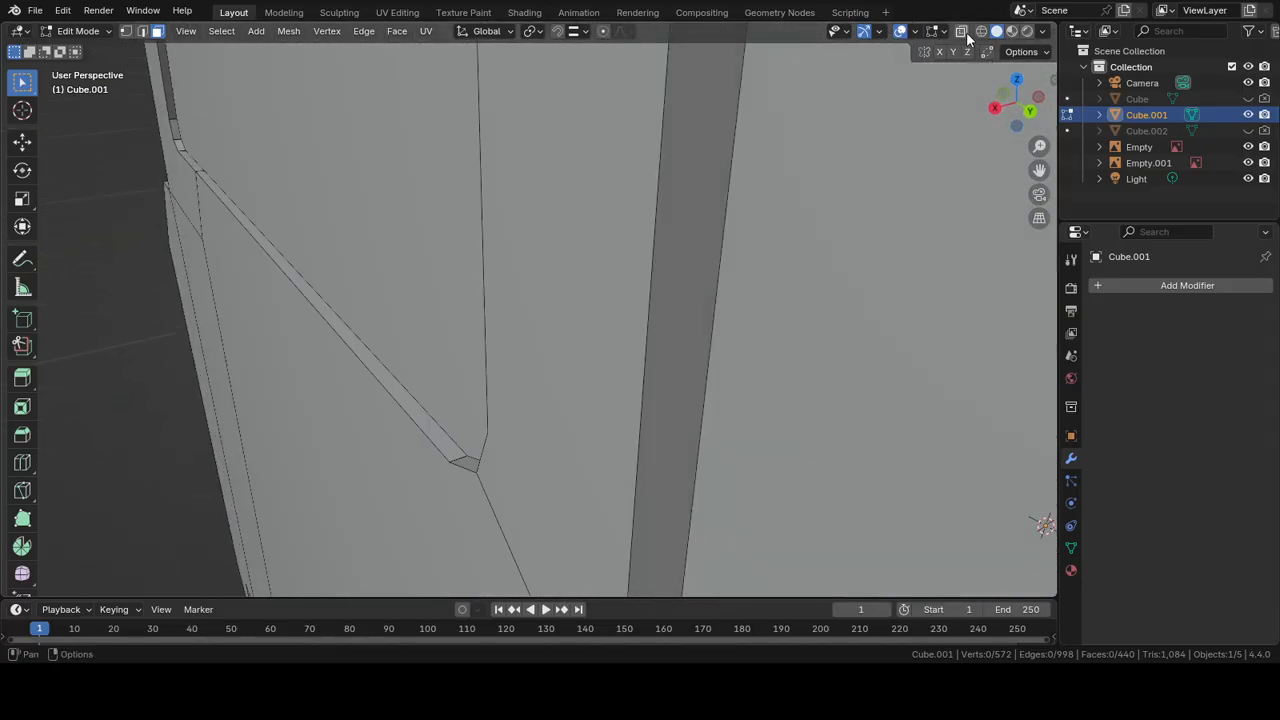
pyautogui.click(963, 34)
pyautogui.scroll(-6, 700, 320)
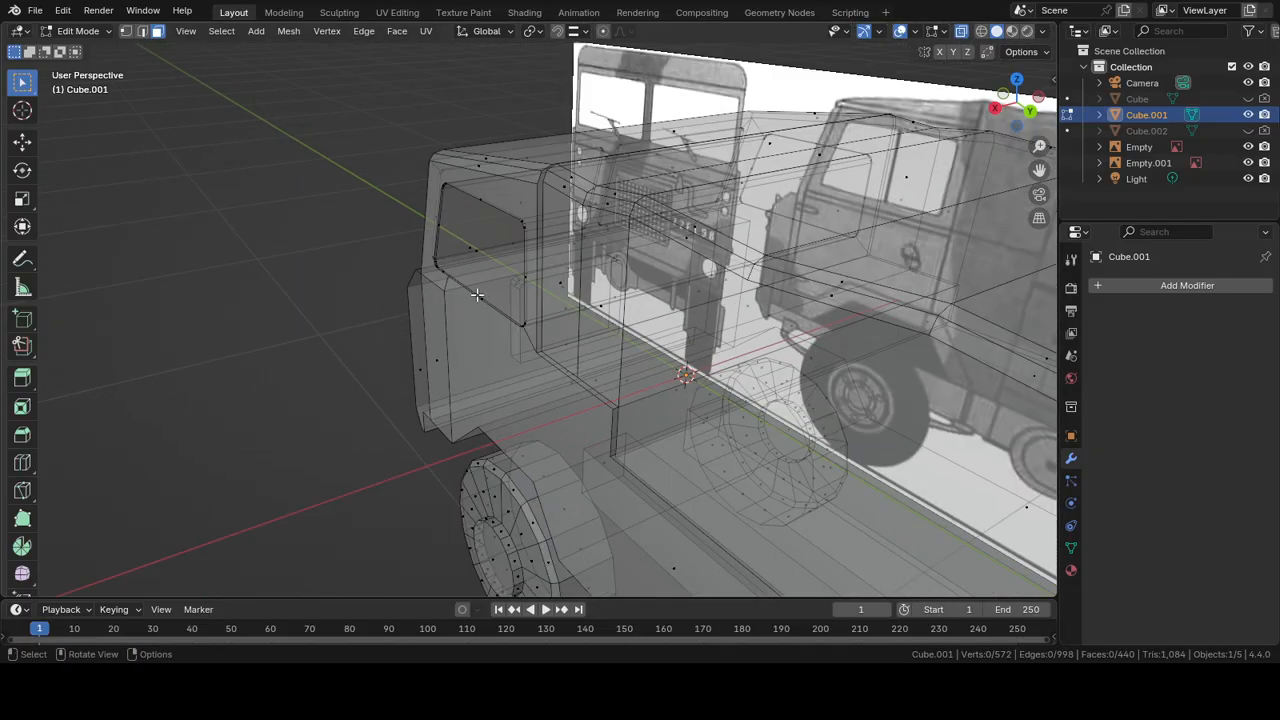
pyautogui.moveTo(690, 280); pyautogui.dragTo(723, 271, button='middle')
pyautogui.scroll(2, 716, 321)
pyautogui.click(575, 322)
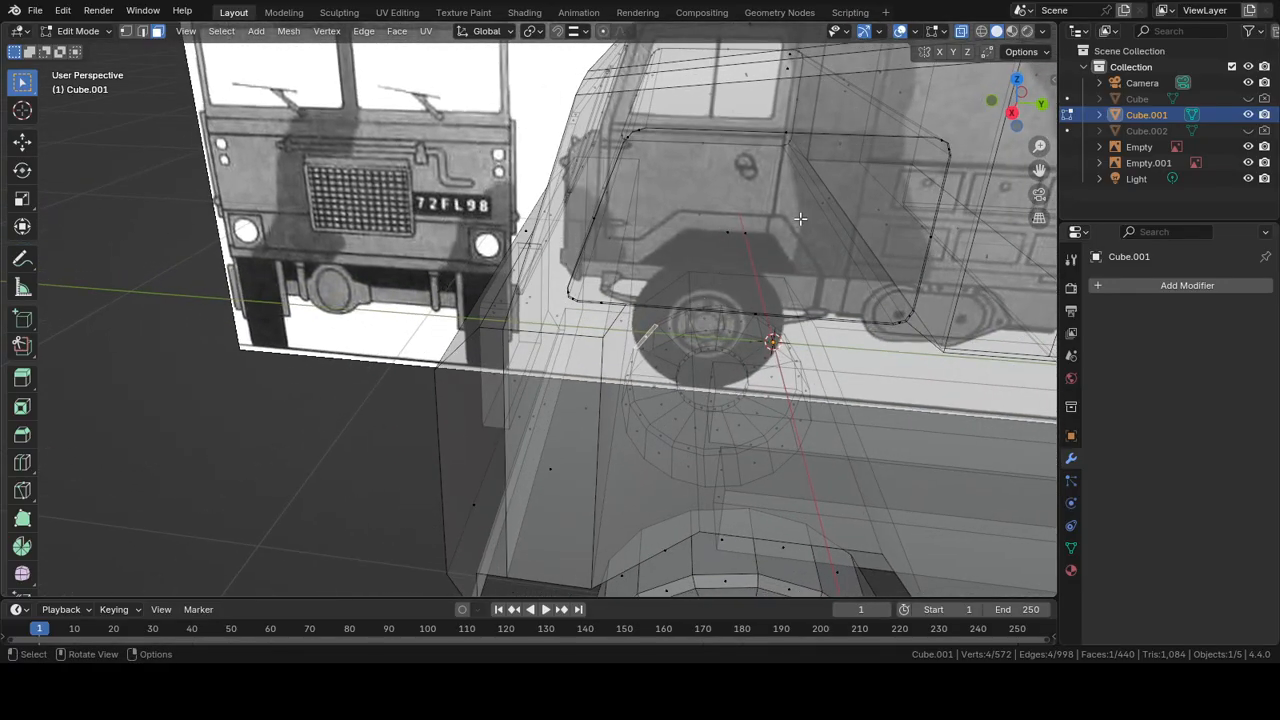
pyautogui.click(820, 203)
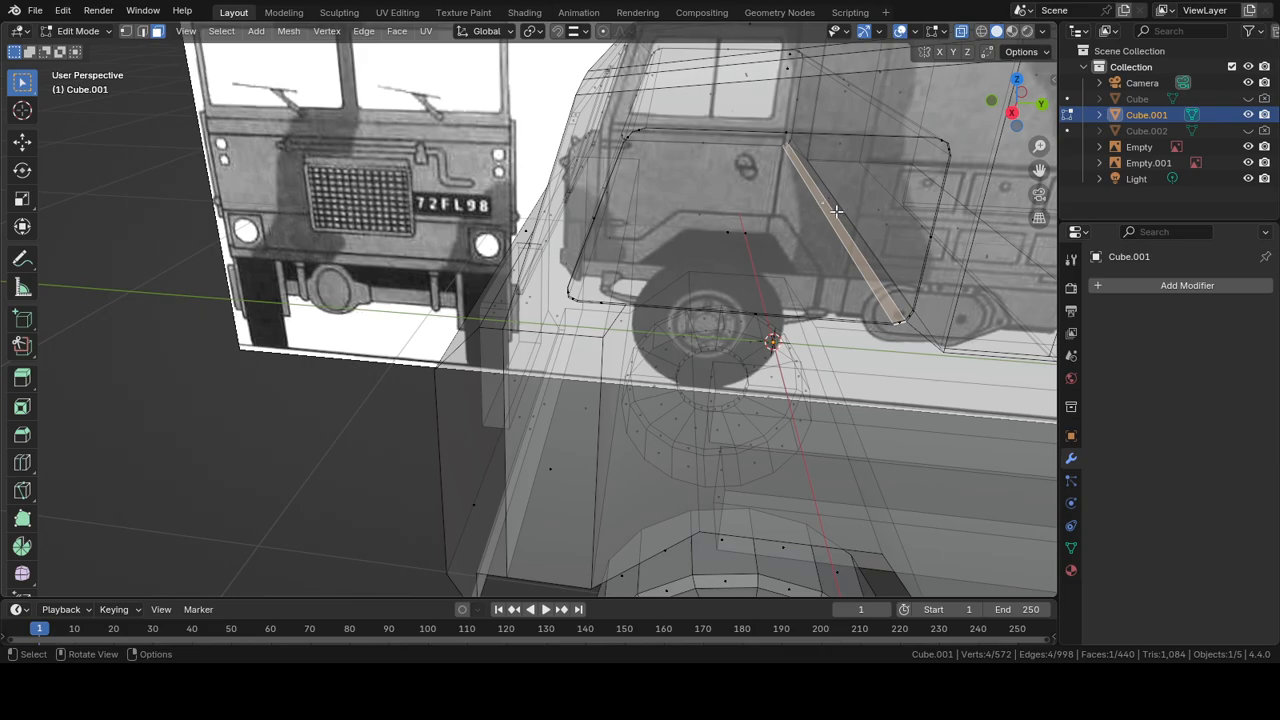
pyautogui.moveTo(836, 210); pyautogui.dragTo(704, 353, button='middle')
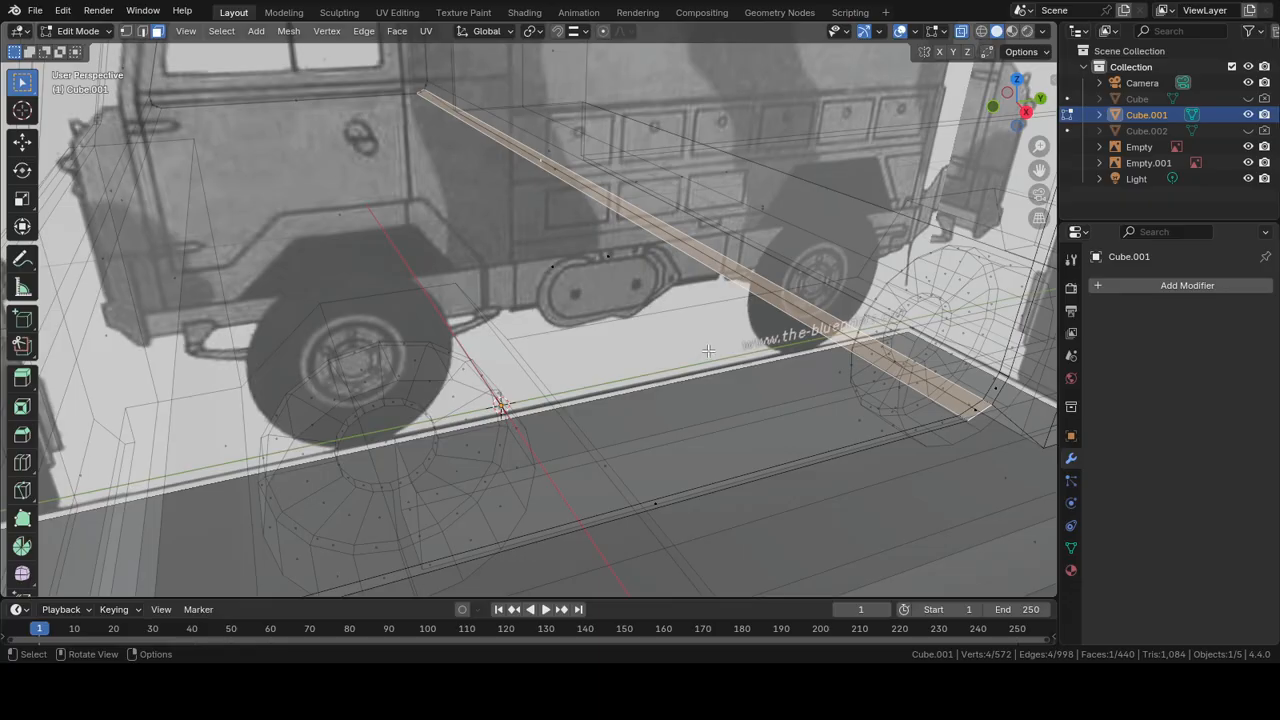
pyautogui.press('x')
pyautogui.click(679, 351)
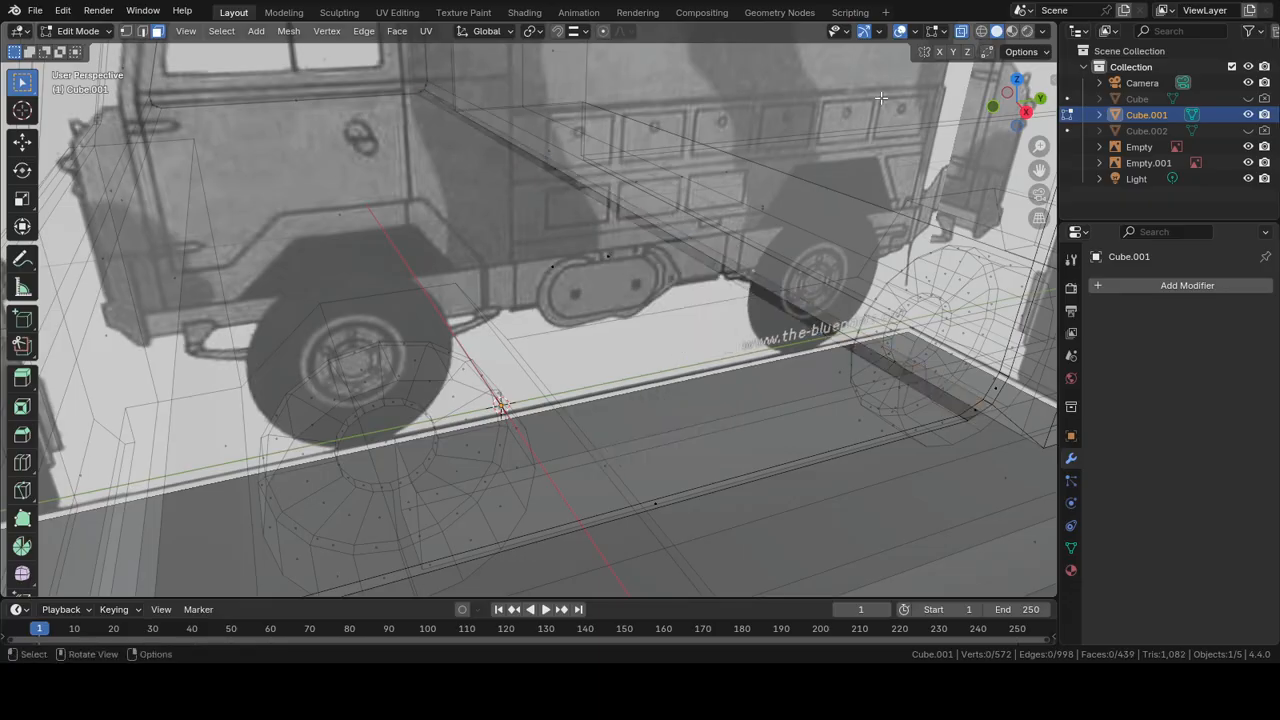
pyautogui.click(961, 31)
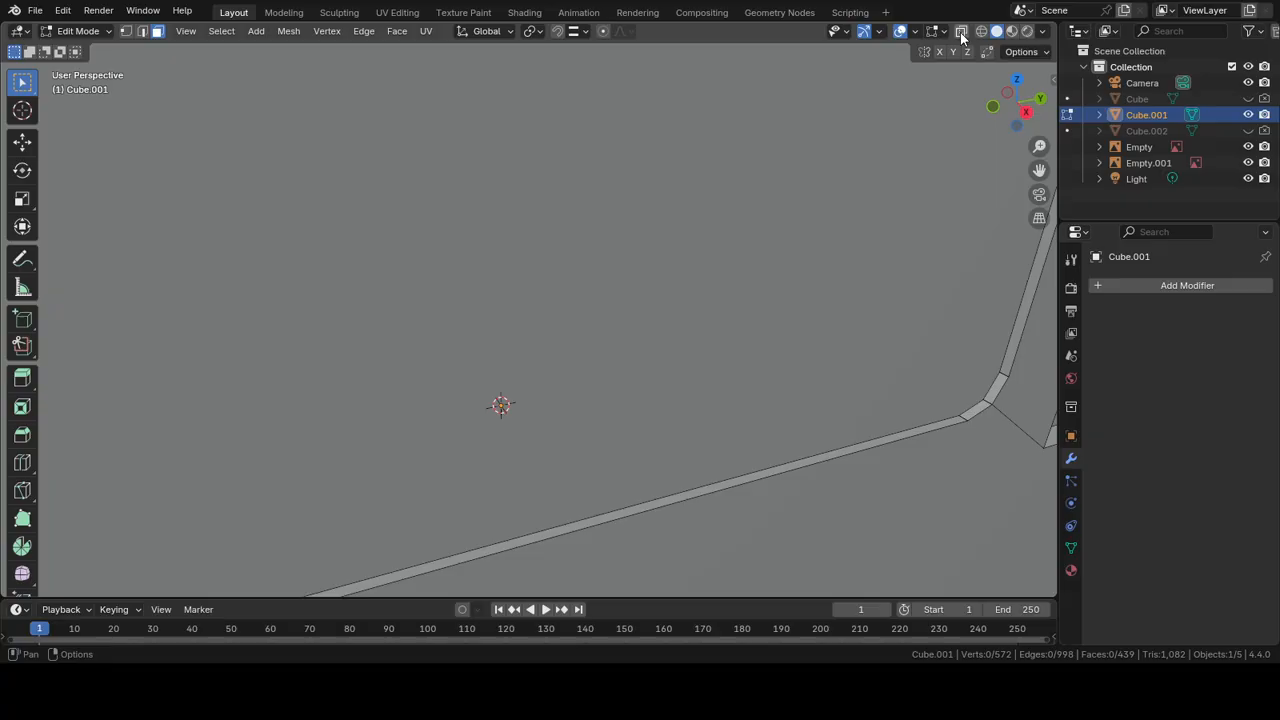
pyautogui.click(961, 31)
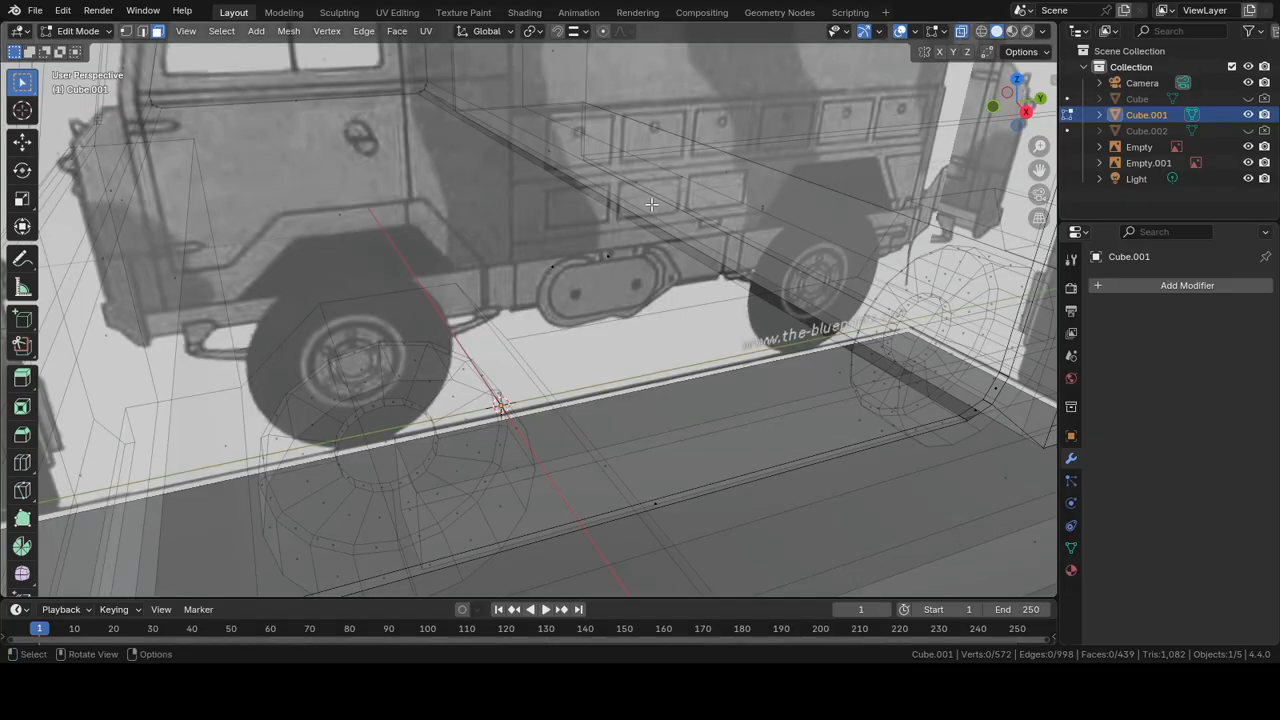
# Step: Select the remaining four internal faces joining the rear edges and corners of the side windows and delete only those faces
pyautogui.moveTo(651, 204); pyautogui.dragTo(537, 254, button='middle')
pyautogui.click(540, 201)
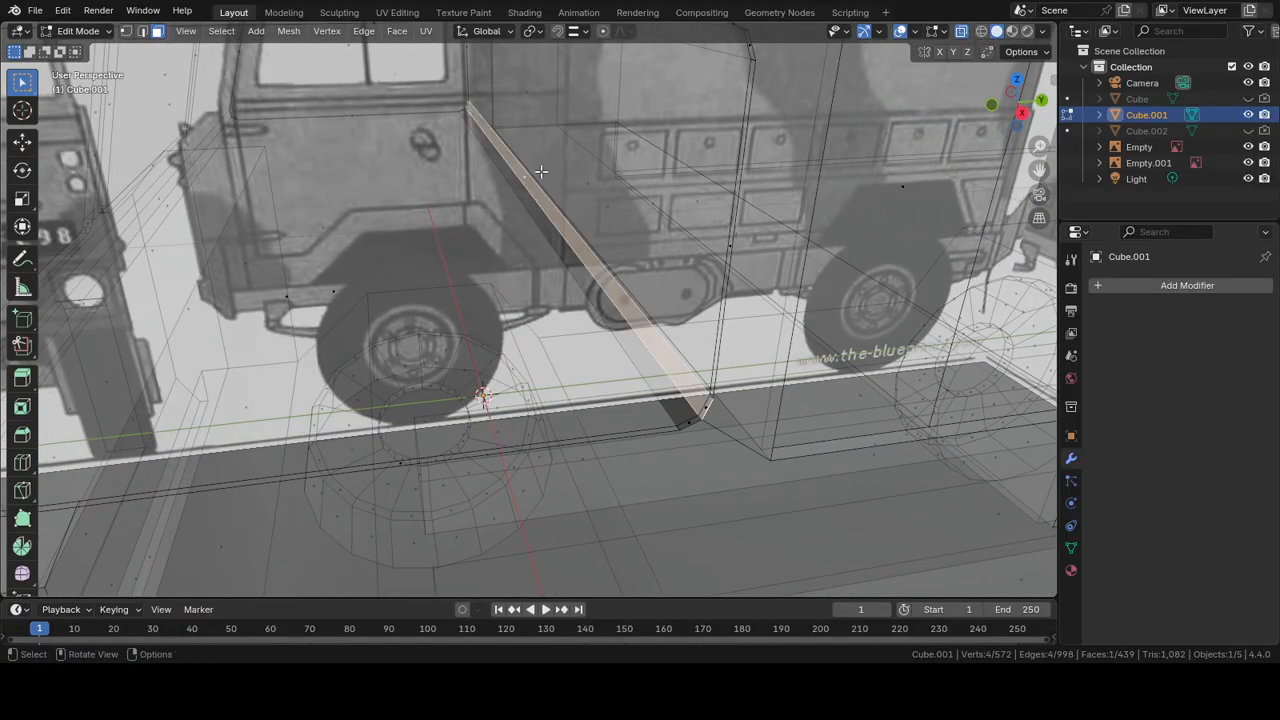
pyautogui.keyDown('shift'); pyautogui.click(524, 97); pyautogui.keyUp('shift')
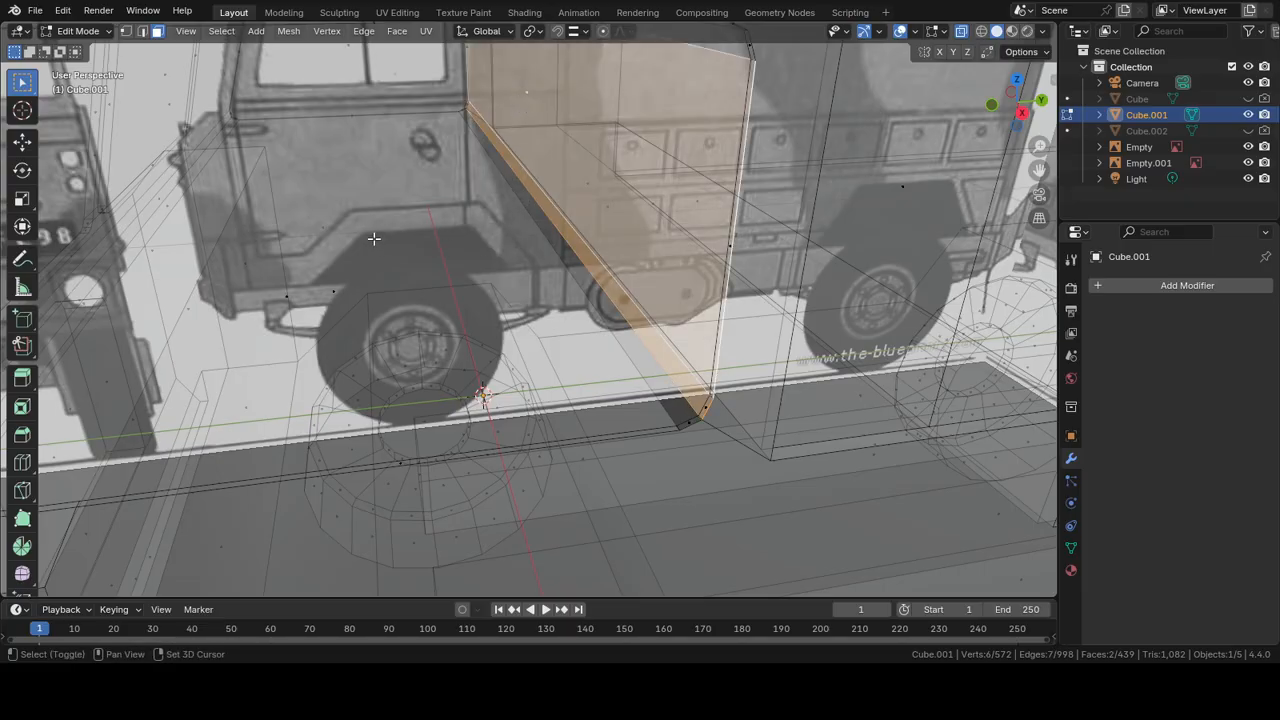
pyautogui.keyDown('shift'); pyautogui.moveTo(374, 240); pyautogui.dragTo(476, 262, button='middle'); pyautogui.keyUp('shift')
pyautogui.moveTo(476, 262); pyautogui.dragTo(287, 220, button='middle')
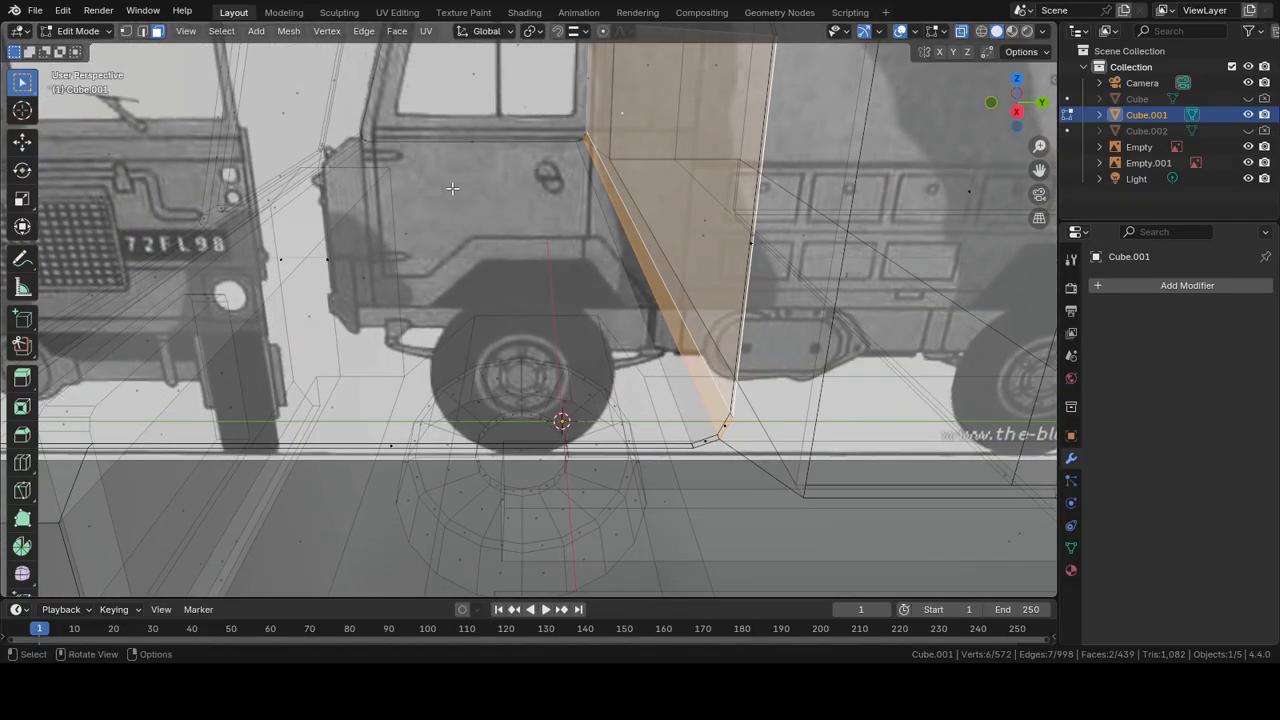
pyautogui.moveTo(452, 188); pyautogui.dragTo(528, 184, button='middle')
pyautogui.moveTo(528, 184); pyautogui.dragTo(532, 236, button='middle')
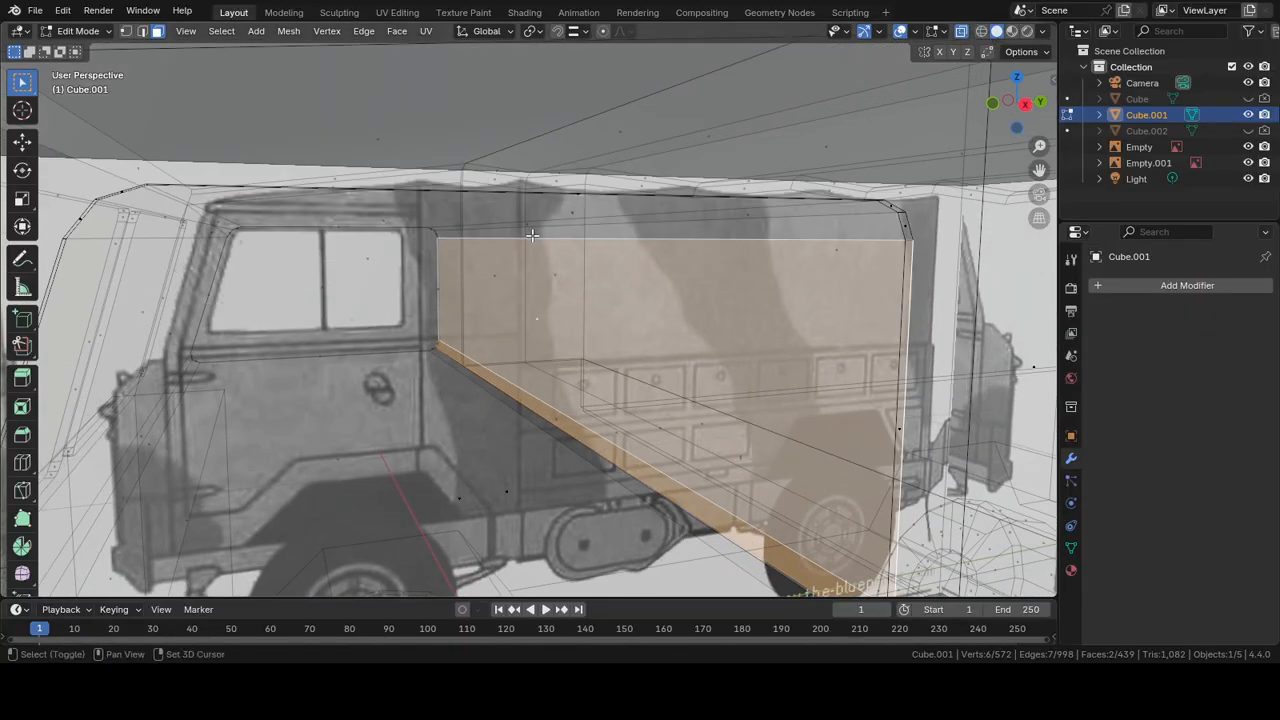
pyautogui.keyDown('shift'); pyautogui.click(533, 234); pyautogui.keyUp('shift')
pyautogui.keyDown('shift'); pyautogui.click(537, 226); pyautogui.keyUp('shift')
pyautogui.keyDown('shift'); pyautogui.click(497, 207); pyautogui.keyUp('shift')
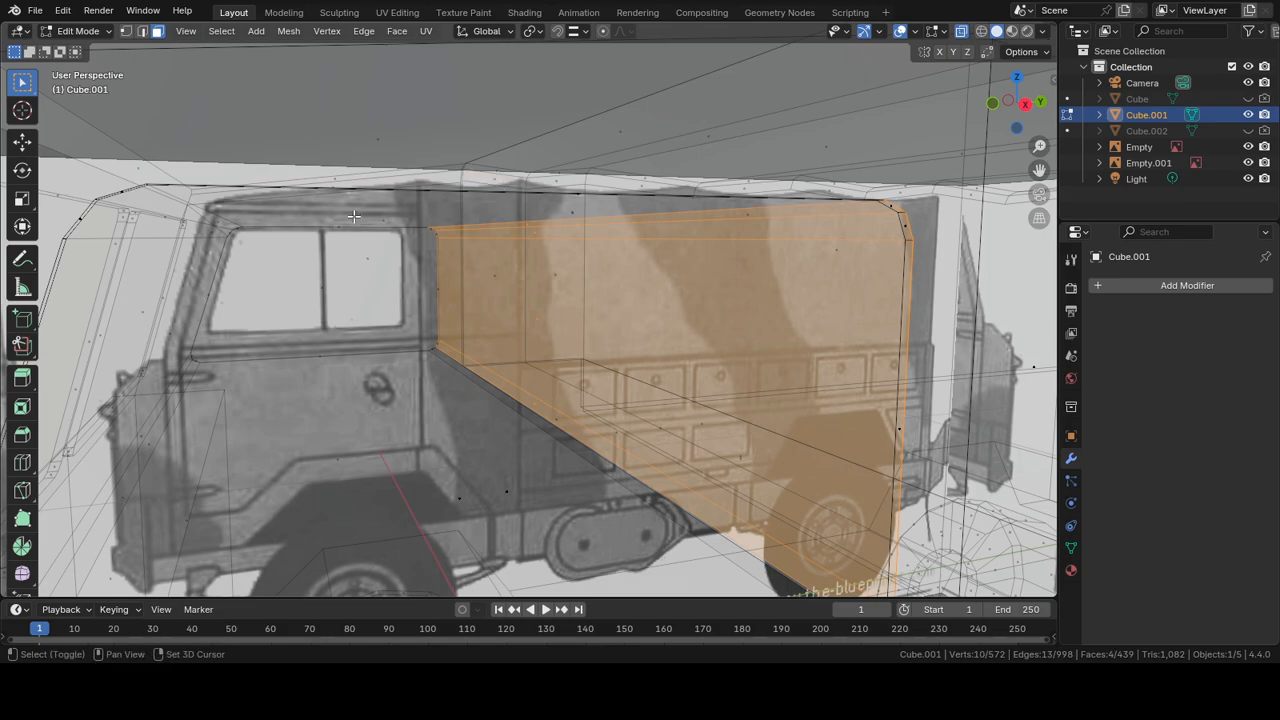
pyautogui.press('x')
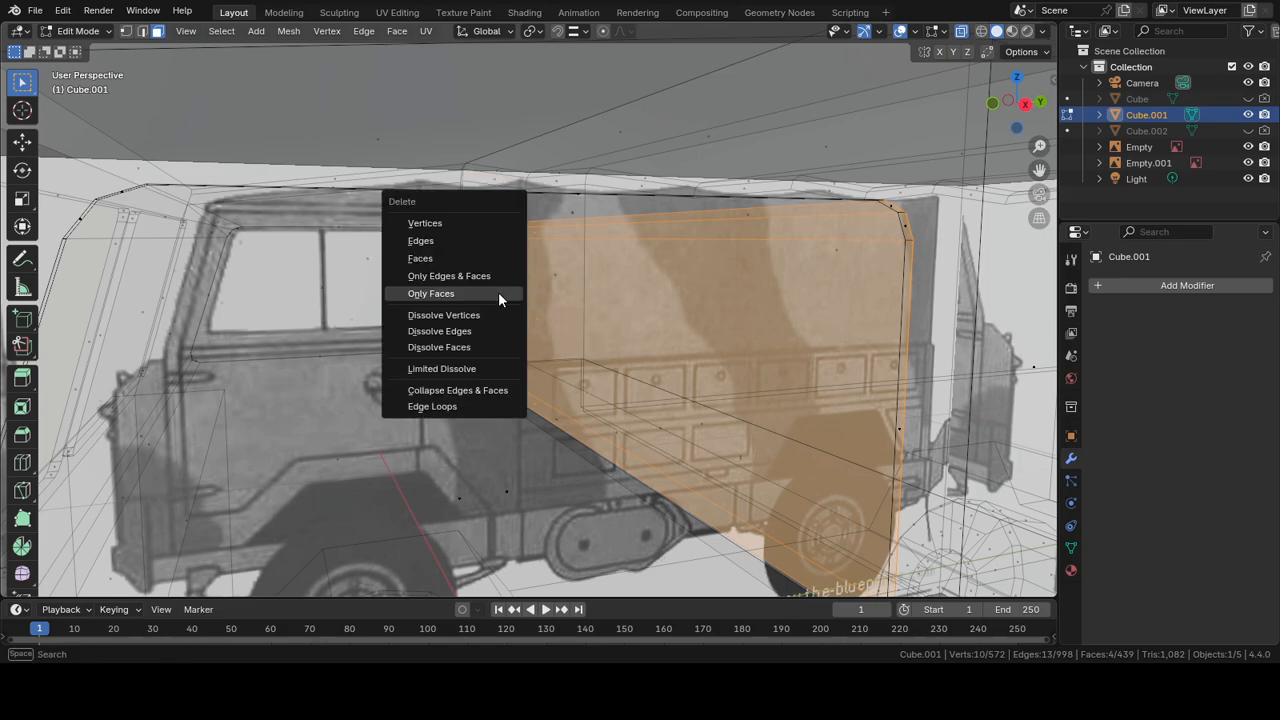
pyautogui.click(435, 293)
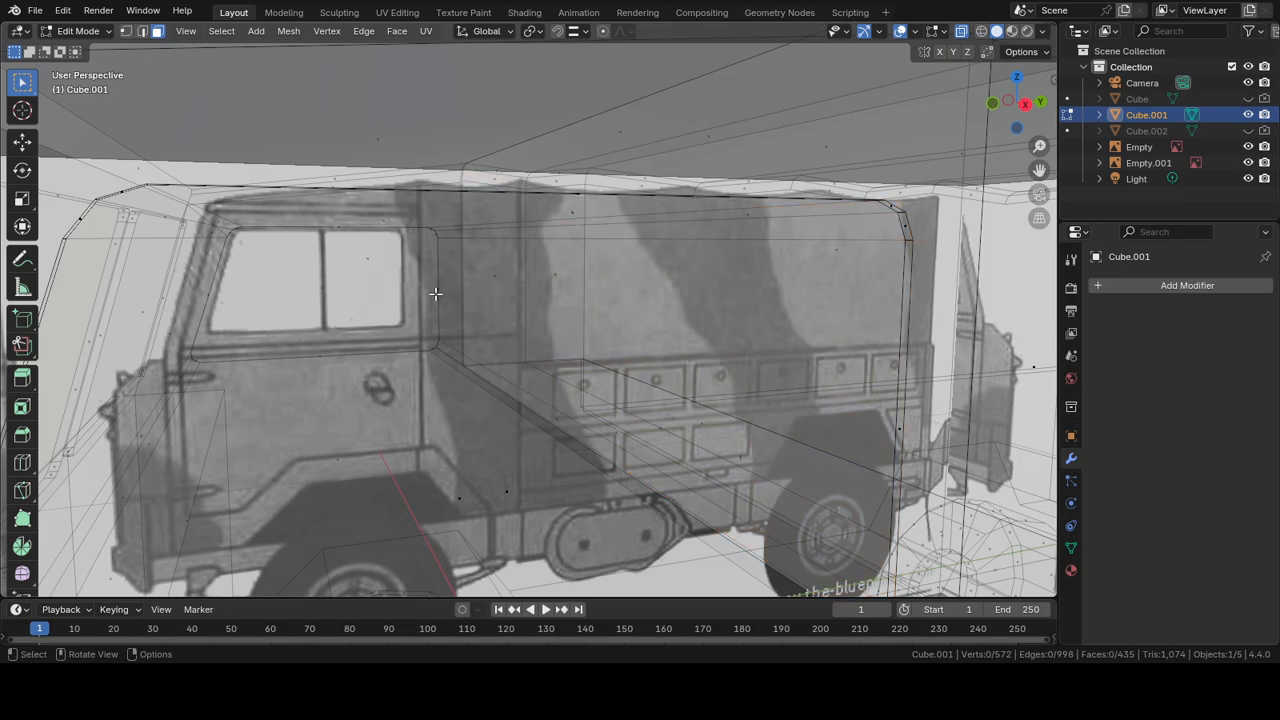
# Step: Using X-ray, delete only the wide internal face that crosses the cab between the two side windows
pyautogui.click(960, 31)
pyautogui.moveTo(834, 186); pyautogui.dragTo(705, 124, button='middle')
pyautogui.scroll(-5, 705, 124)
pyautogui.keyDown('shift'); pyautogui.moveTo(714, 185); pyautogui.dragTo(813, 151, button='middle'); pyautogui.keyUp('shift')
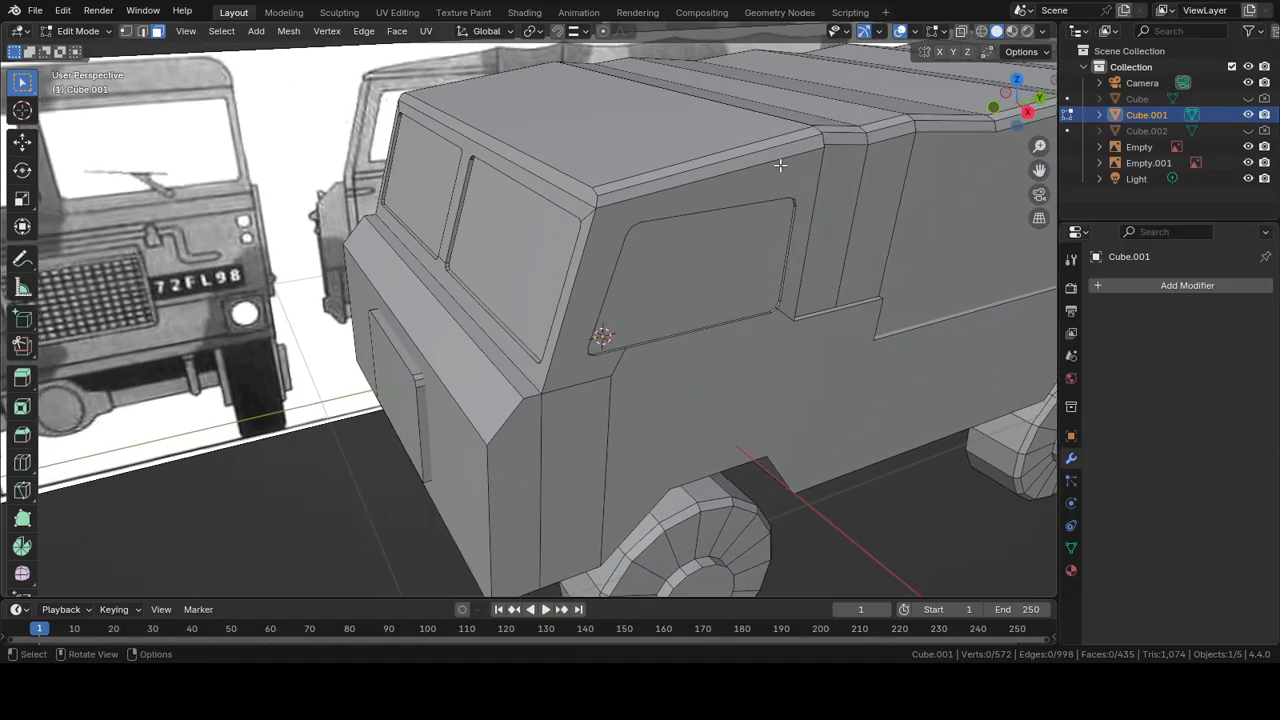
pyautogui.click(958, 36)
pyautogui.moveTo(700, 220); pyautogui.dragTo(616, 262, button='middle')
pyautogui.click(582, 198)
pyautogui.press('x')
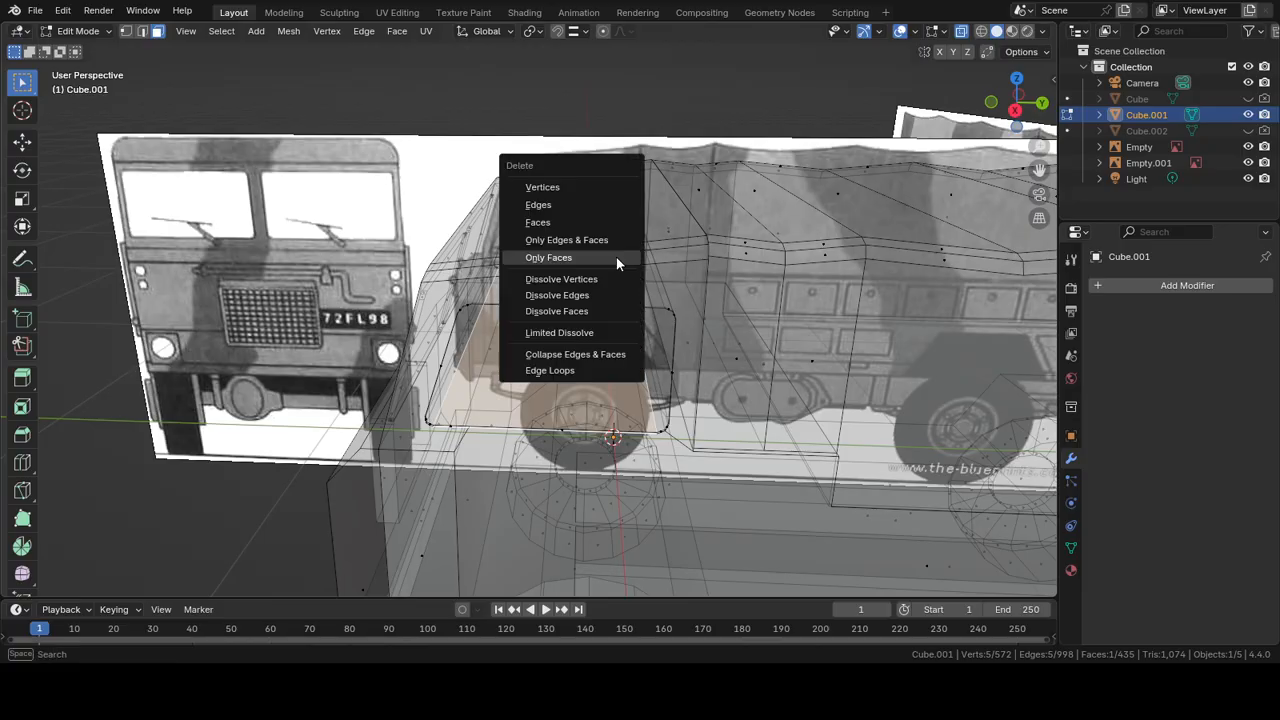
pyautogui.click(577, 260)
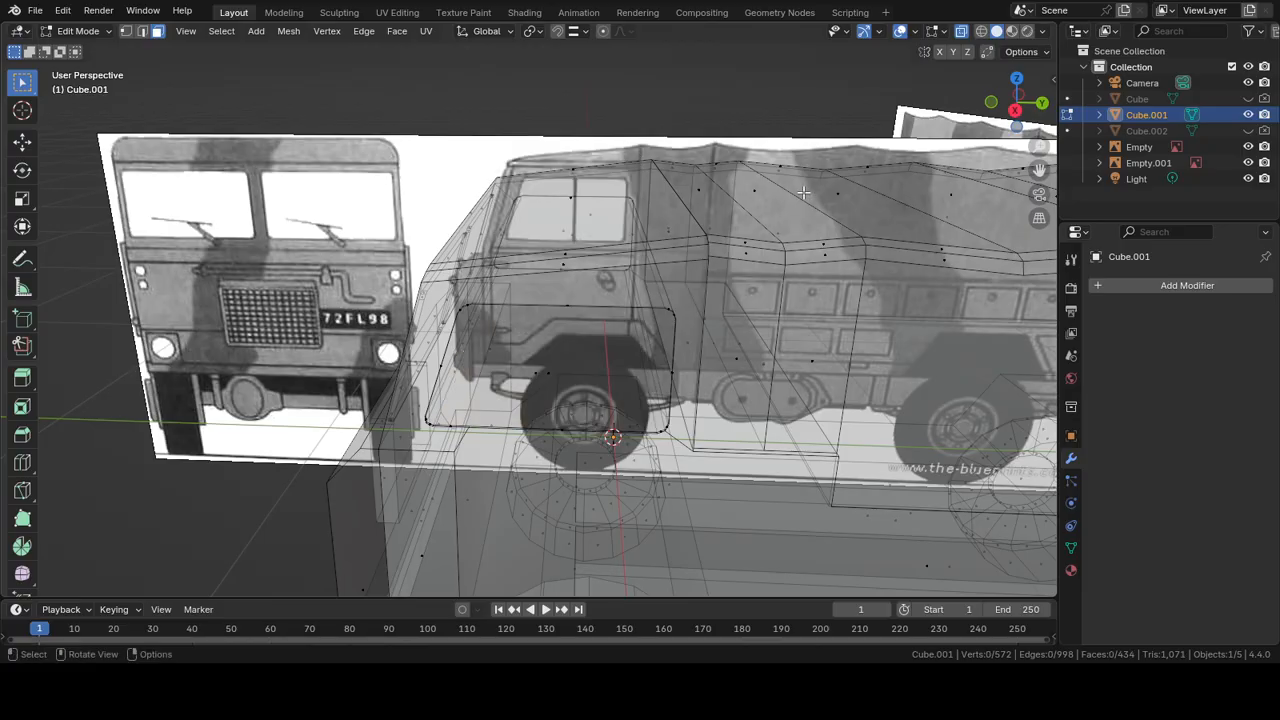
# Step: Delete only two more hidden faces inside the cab, using X-ray to reach them, and restore the solid view
pyautogui.click(961, 31)
pyautogui.moveTo(748, 282); pyautogui.dragTo(731, 224, button='middle')
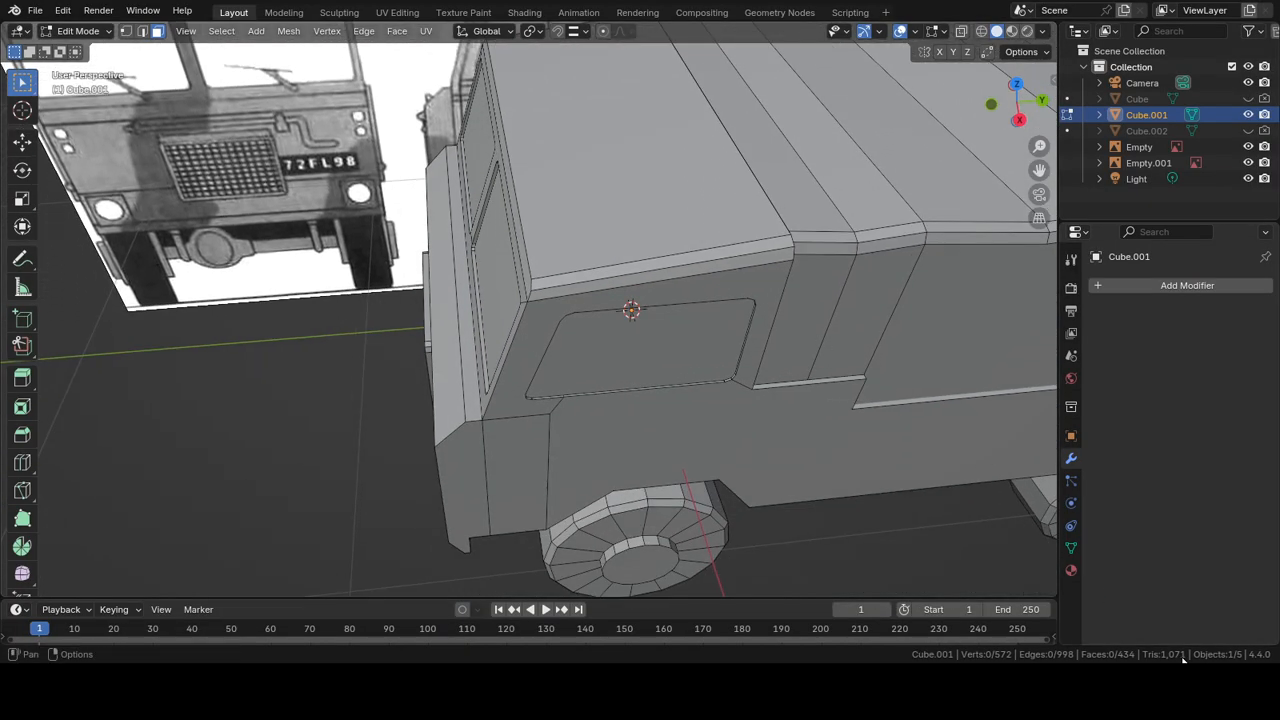
pyautogui.moveTo(803, 468); pyautogui.dragTo(762, 428, button='middle')
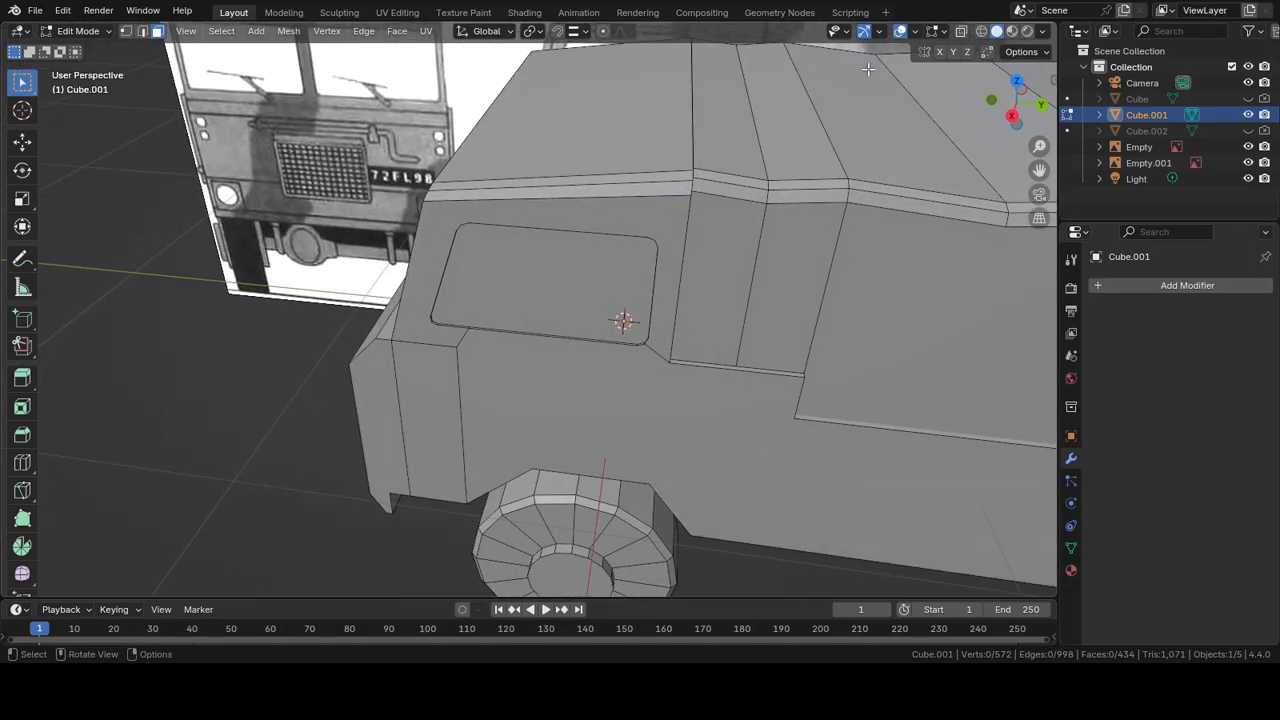
pyautogui.click(962, 31)
pyautogui.moveTo(700, 330); pyautogui.dragTo(651, 309, button='middle')
pyautogui.click(571, 308)
pyautogui.scroll(-3, 598, 322)
pyautogui.press('x')
pyautogui.click(651, 309)
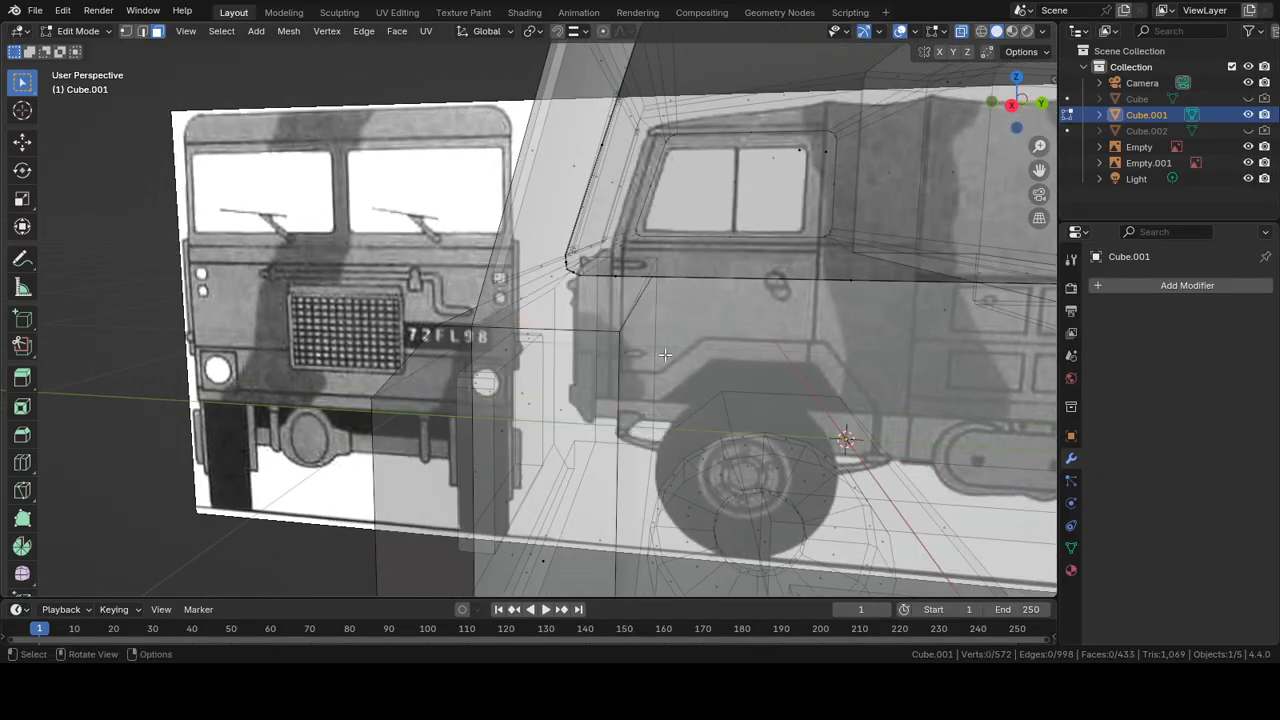
pyautogui.click(640, 353)
pyautogui.moveTo(680, 380); pyautogui.dragTo(766, 238, button='middle')
pyautogui.click(575, 402)
pyautogui.press('x')
pyautogui.click(581, 399)
pyautogui.click(961, 32)
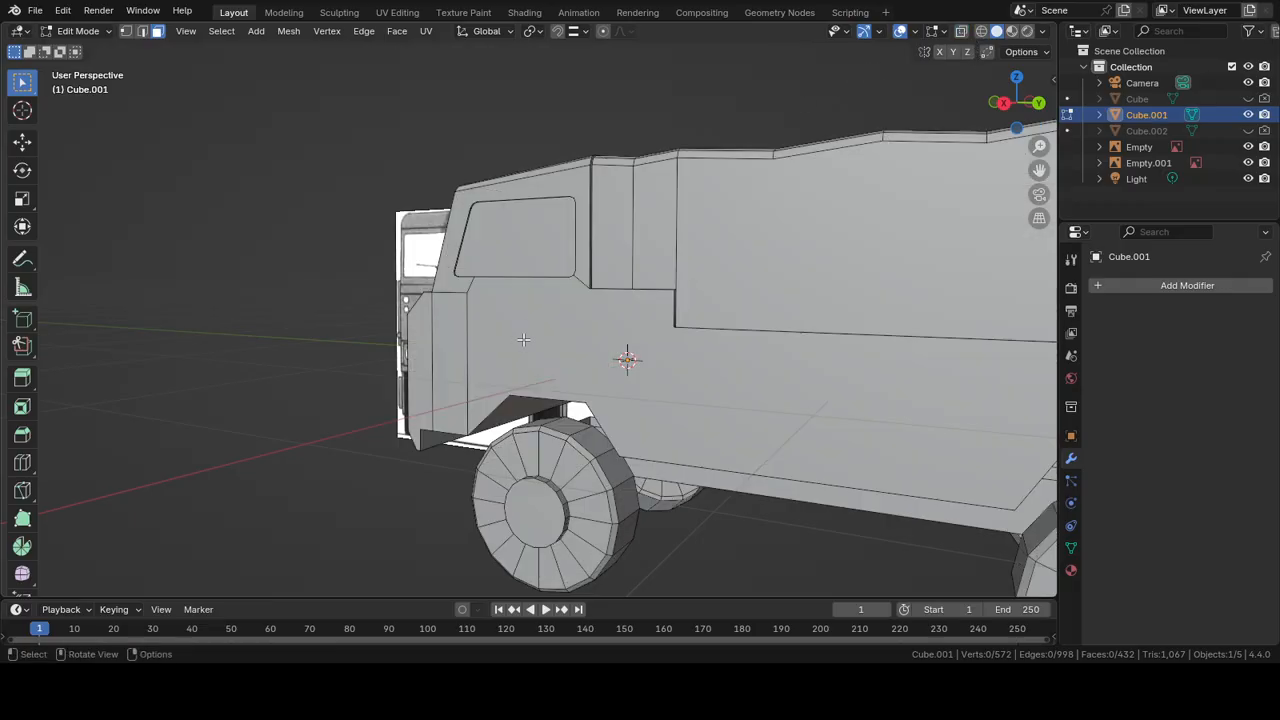
# Step: With X-ray on, delete only the grille panel's hidden back face against the cab front
pyautogui.moveTo(550, 340); pyautogui.dragTo(651, 337, button='middle')
pyautogui.scroll(3, 763, 343)
pyautogui.scroll(1, 763, 343)
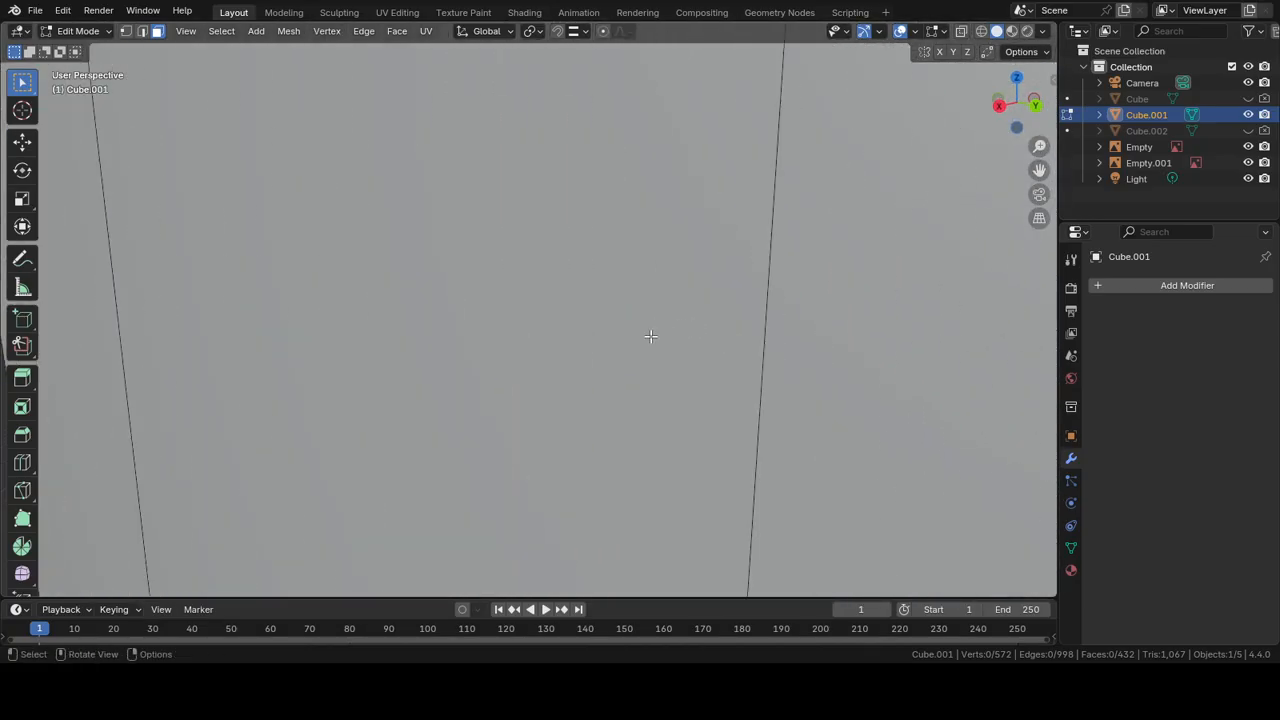
pyautogui.scroll(1, 688, 337)
pyautogui.scroll(-1, 692, 340)
pyautogui.scroll(-4, 769, 187)
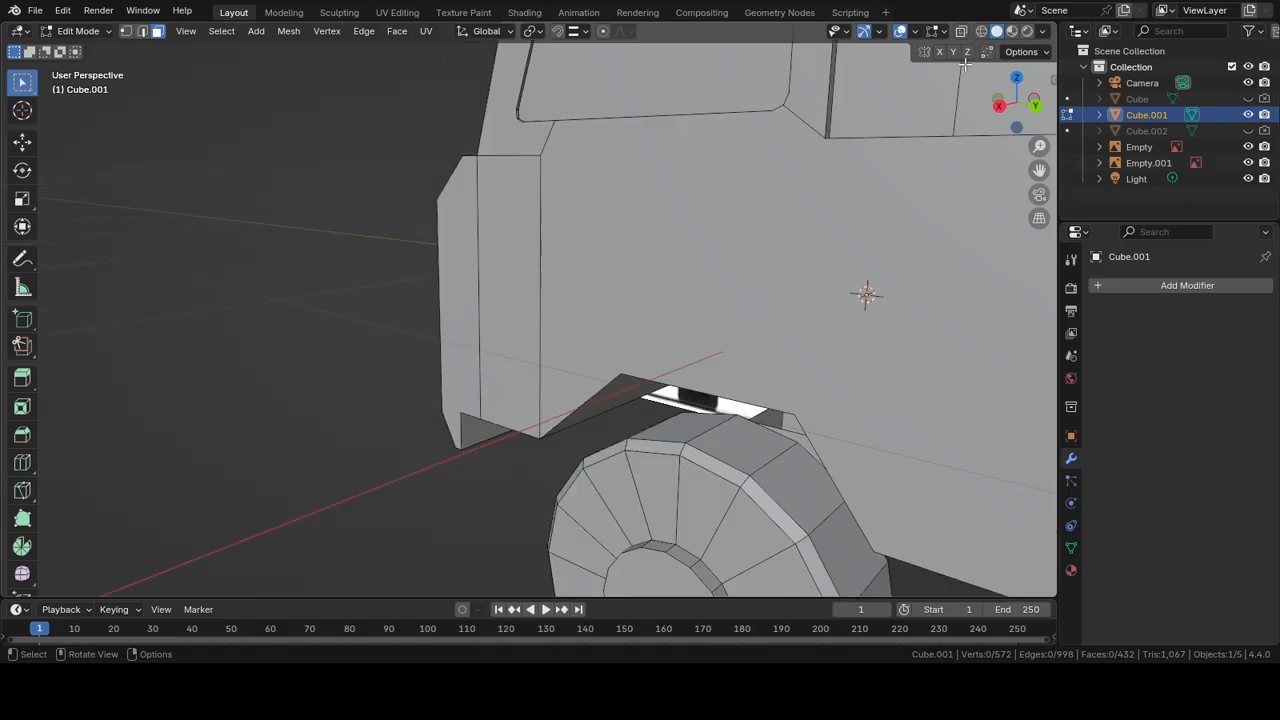
pyautogui.click(961, 31)
pyautogui.scroll(3, 699, 230)
pyautogui.moveTo(699, 233); pyautogui.dragTo(504, 295, button='middle')
pyautogui.click(514, 251)
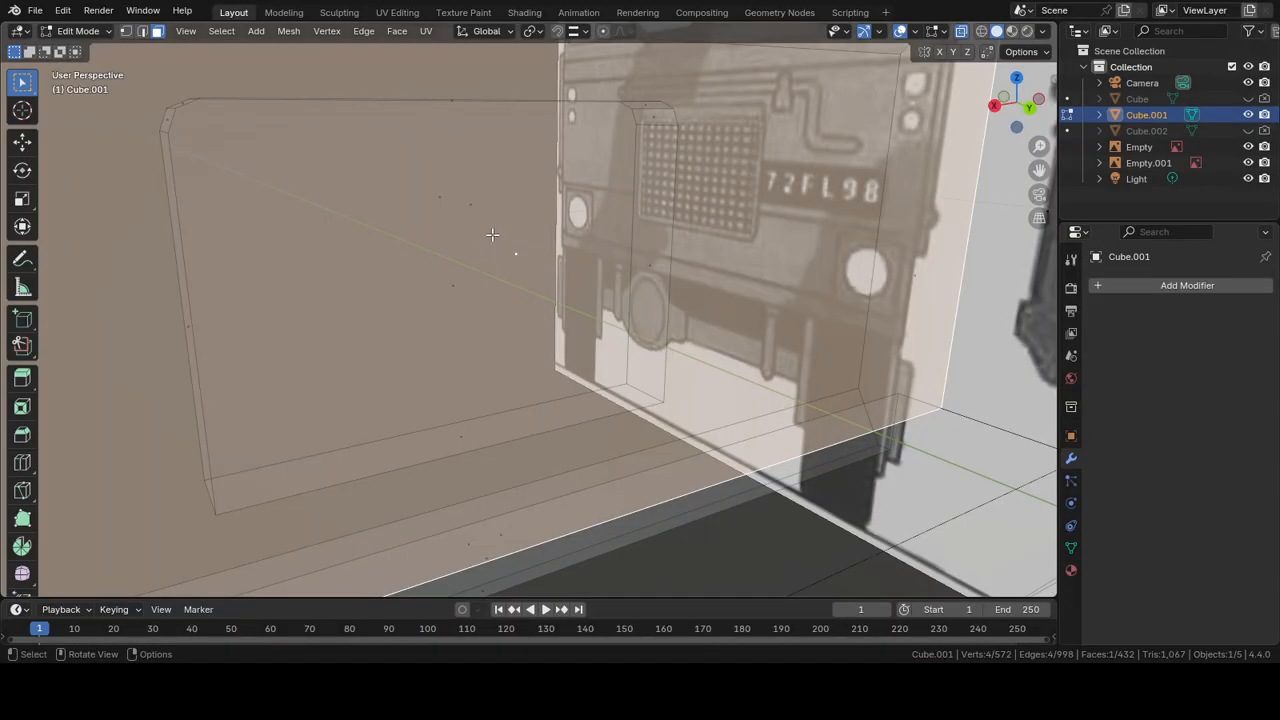
pyautogui.click(471, 205)
pyautogui.moveTo(448, 295); pyautogui.dragTo(468, 290, button='middle')
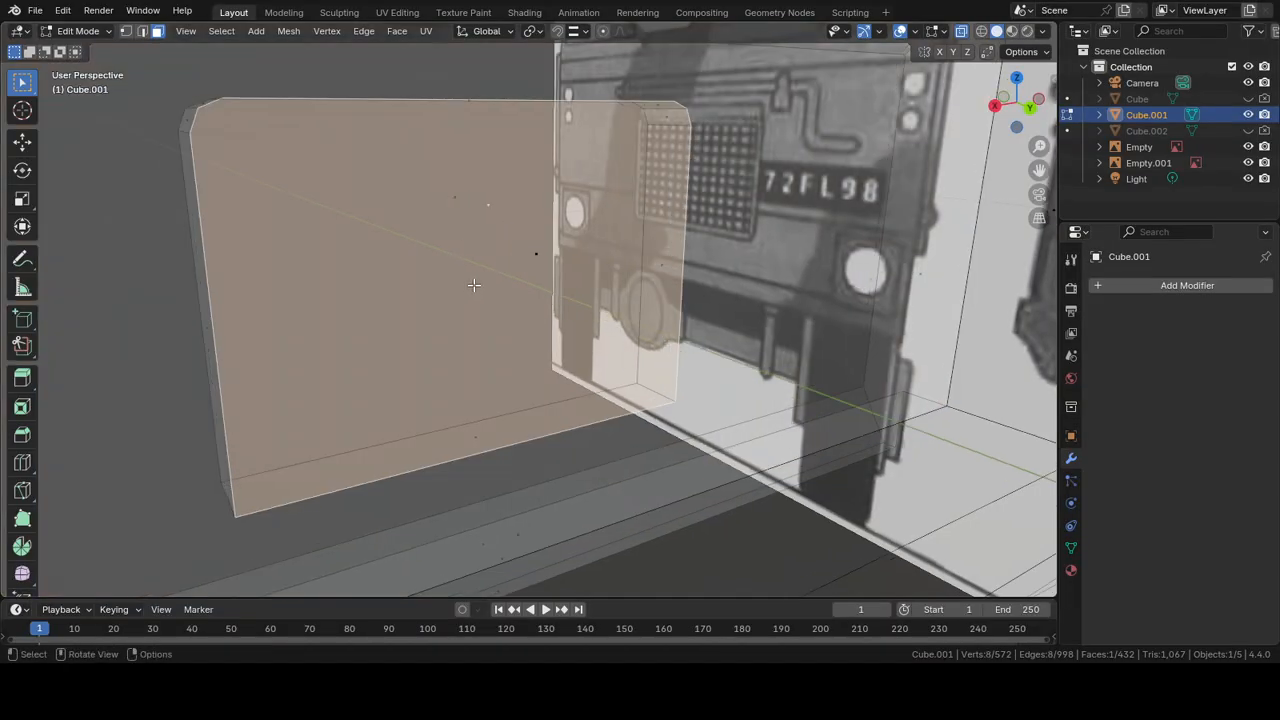
pyautogui.press('x')
pyautogui.click(445, 288)
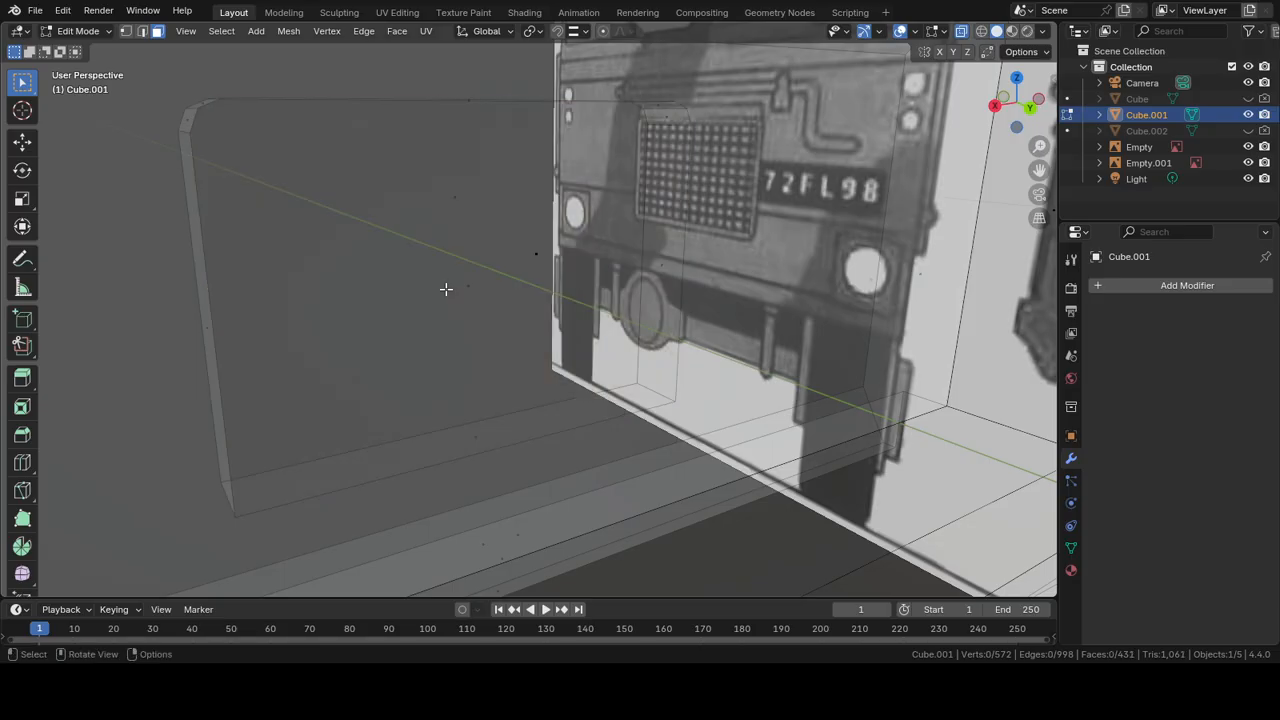
pyautogui.moveTo(543, 334); pyautogui.dragTo(598, 355, button='middle')
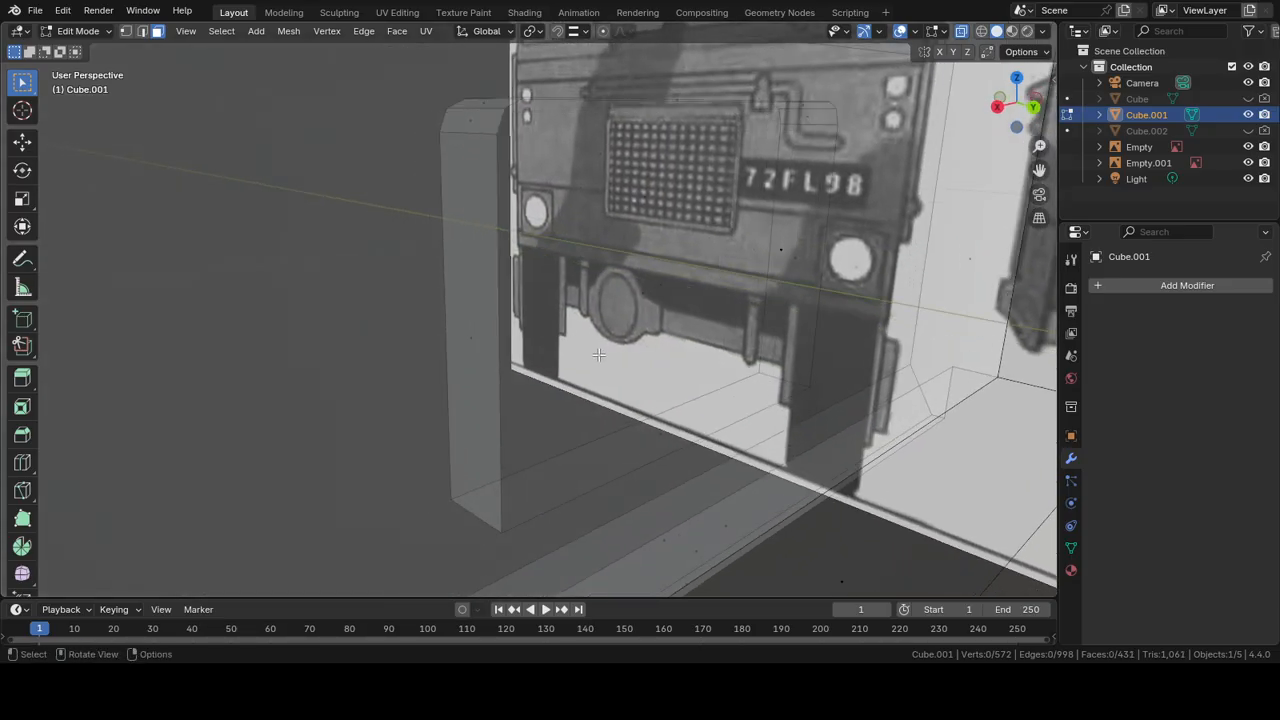
# Step: Delete only the narrow hidden face along the bottom edge of the grille panel and turn X-ray off
pyautogui.click(664, 437)
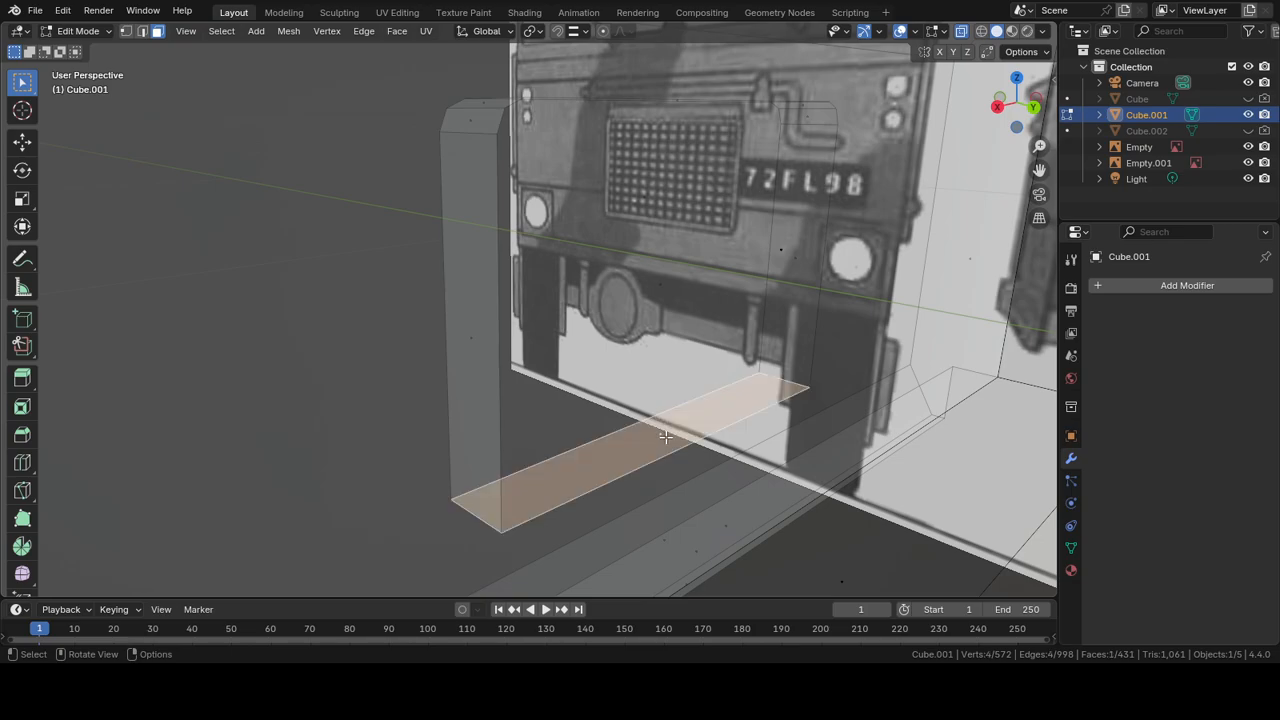
pyautogui.press('x')
pyautogui.click(648, 438)
pyautogui.moveTo(629, 434); pyautogui.dragTo(840, 400, button='middle')
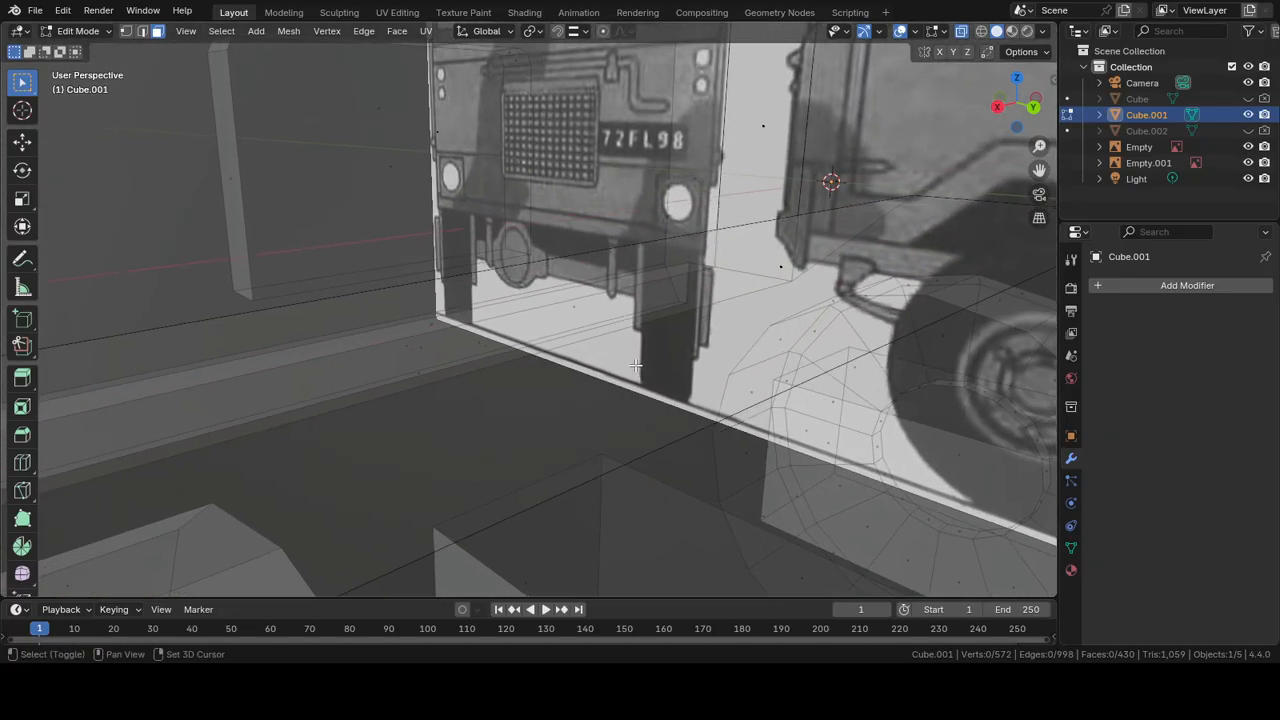
pyautogui.click(960, 33)
# Step: Select the long underside faces of both chassis rails beneath the truck and delete only those two faces
pyautogui.scroll(-8, 633, 363)
pyautogui.moveTo(577, 389); pyautogui.dragTo(648, 173, button='middle')
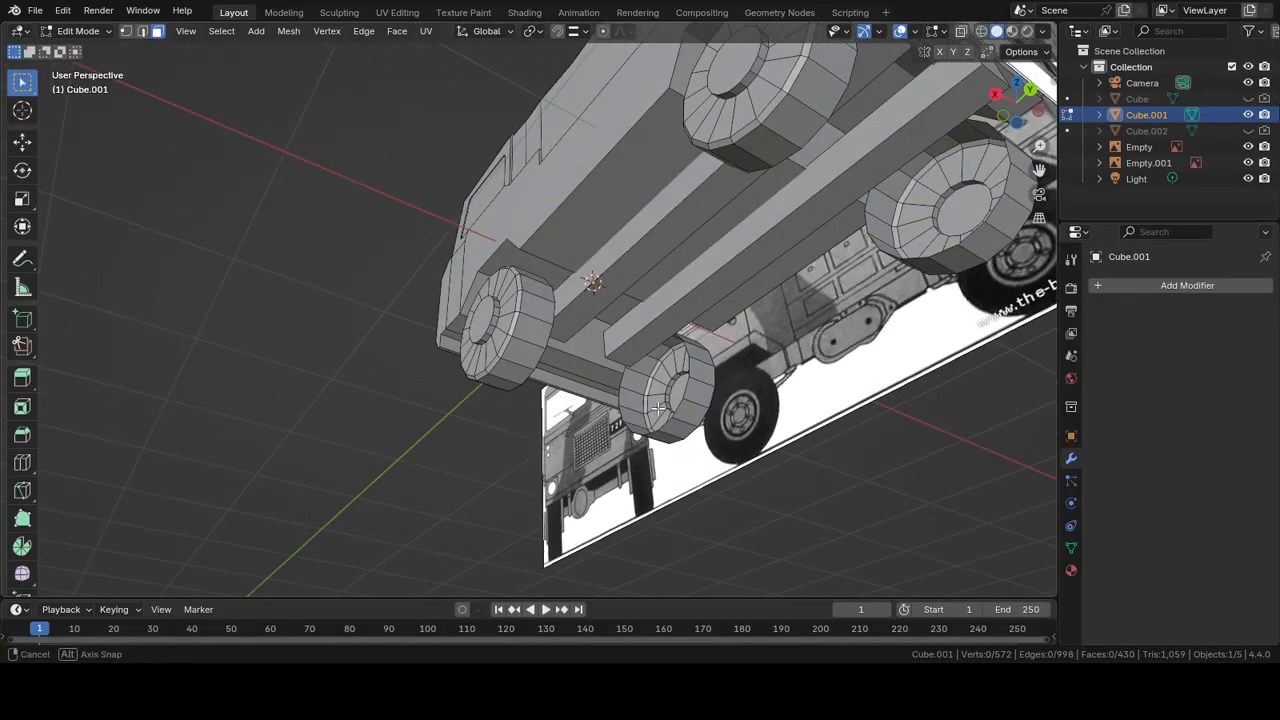
pyautogui.click(643, 178)
pyautogui.moveTo(716, 151); pyautogui.dragTo(586, 236, button='middle')
pyautogui.click(528, 216)
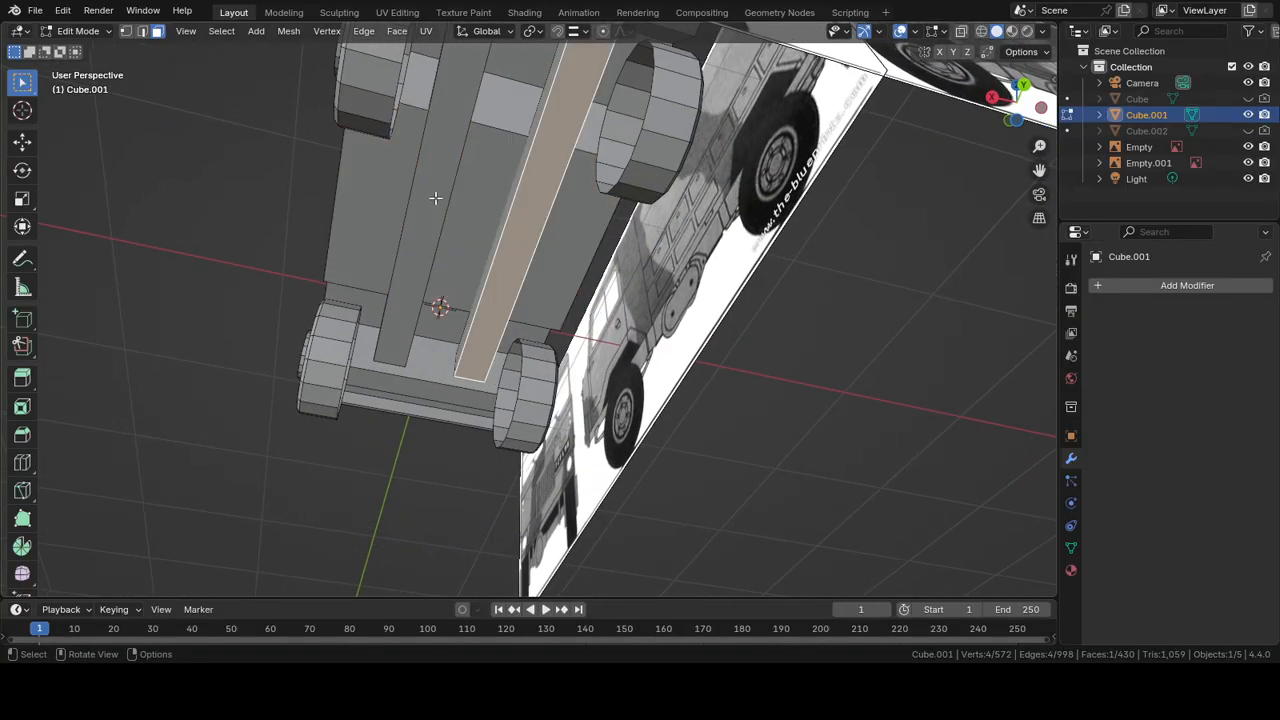
pyautogui.keyDown('shift'); pyautogui.click(423, 194); pyautogui.keyUp('shift')
pyautogui.press('x')
pyautogui.click(396, 196)
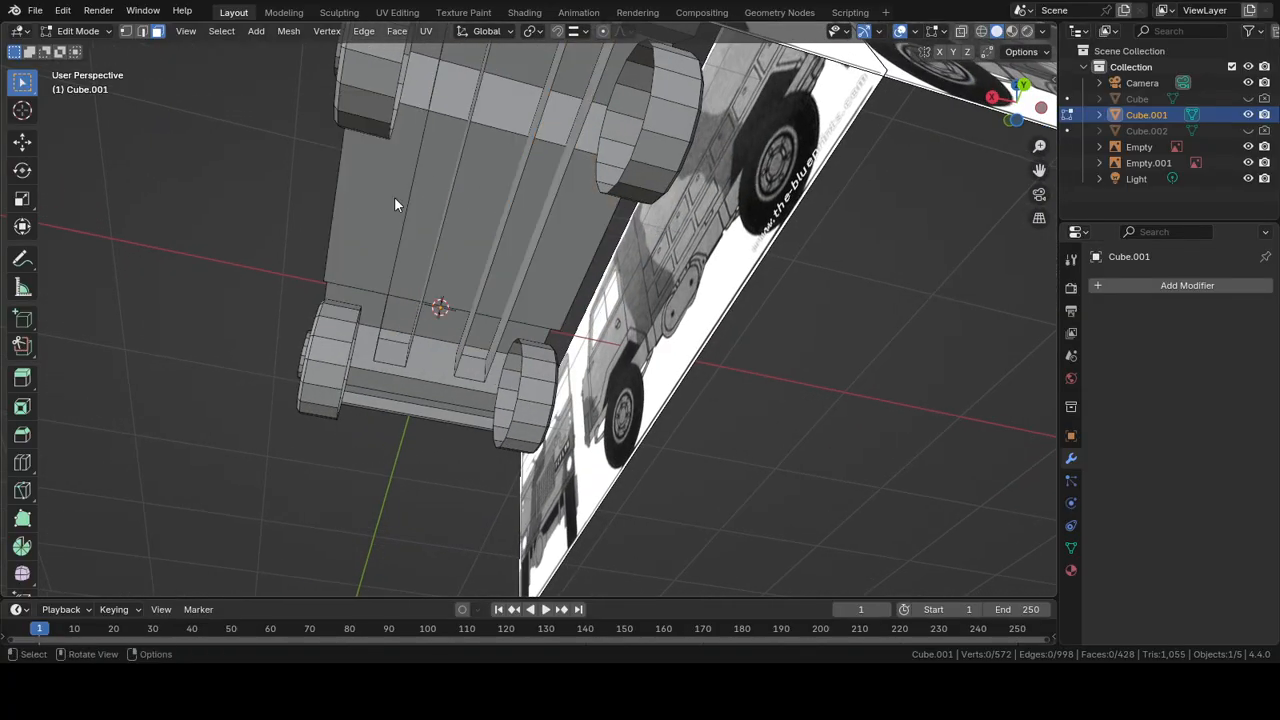
# Step: Check the reduced truck from underneath, the front and the side, and save the Blender file
pyautogui.moveTo(451, 205); pyautogui.dragTo(629, 289, button='middle')
pyautogui.scroll(5, 474, 315)
pyautogui.moveTo(452, 236); pyautogui.dragTo(522, 195, button='middle')
pyautogui.moveTo(534, 278); pyautogui.dragTo(709, 270, button='middle')
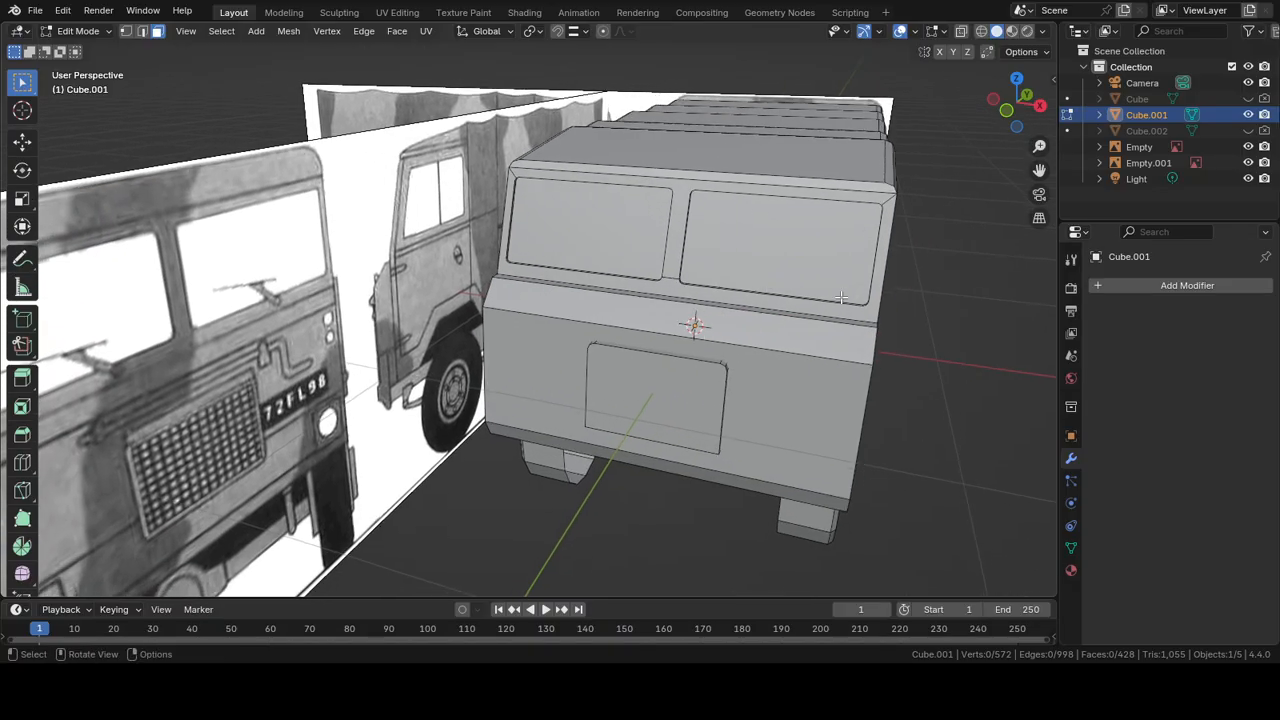
pyautogui.moveTo(783, 289); pyautogui.dragTo(574, 283, button='middle')
pyautogui.scroll(-15, 574, 283)
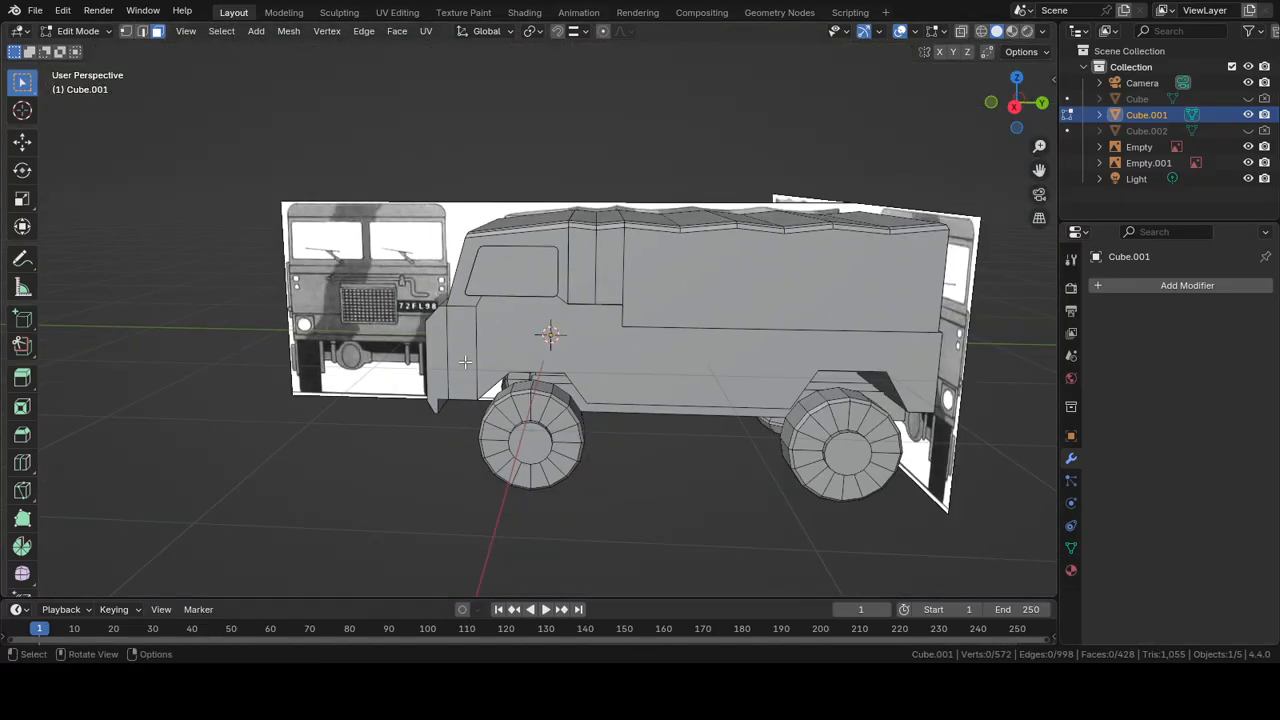
pyautogui.moveTo(537, 394); pyautogui.dragTo(540, 368, button='middle')
pyautogui.hotkey('ctrl', 's')
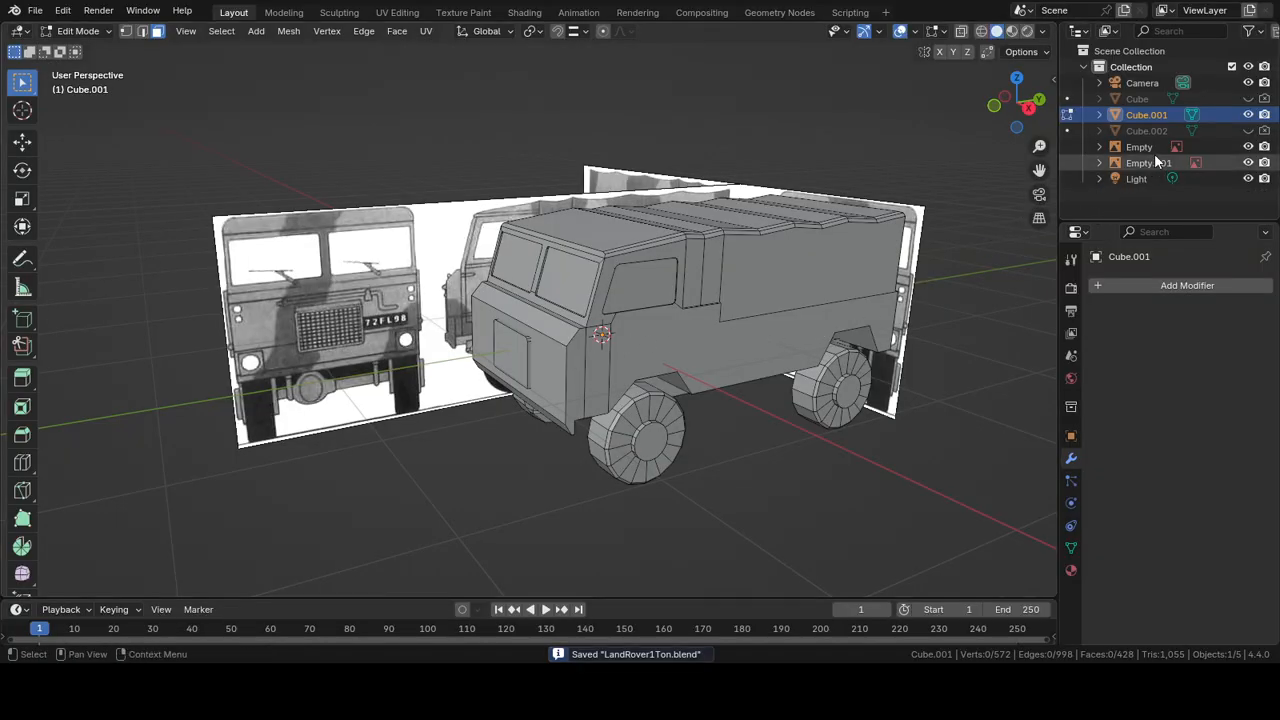
# Step: Delete the two leftover hidden objects, Cube.002 and Cube, from the scene collection
pyautogui.rightClick(1141, 128)
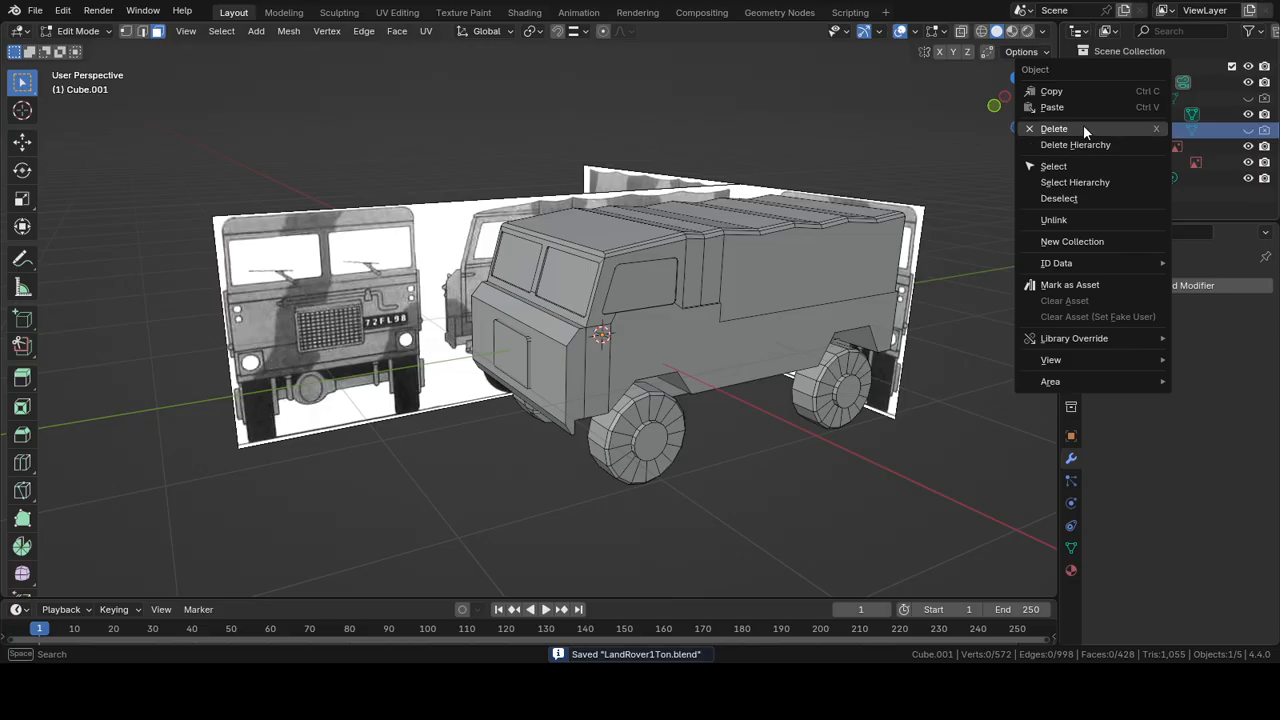
pyautogui.click(1083, 126)
pyautogui.rightClick(1138, 96)
pyautogui.click(1107, 100)
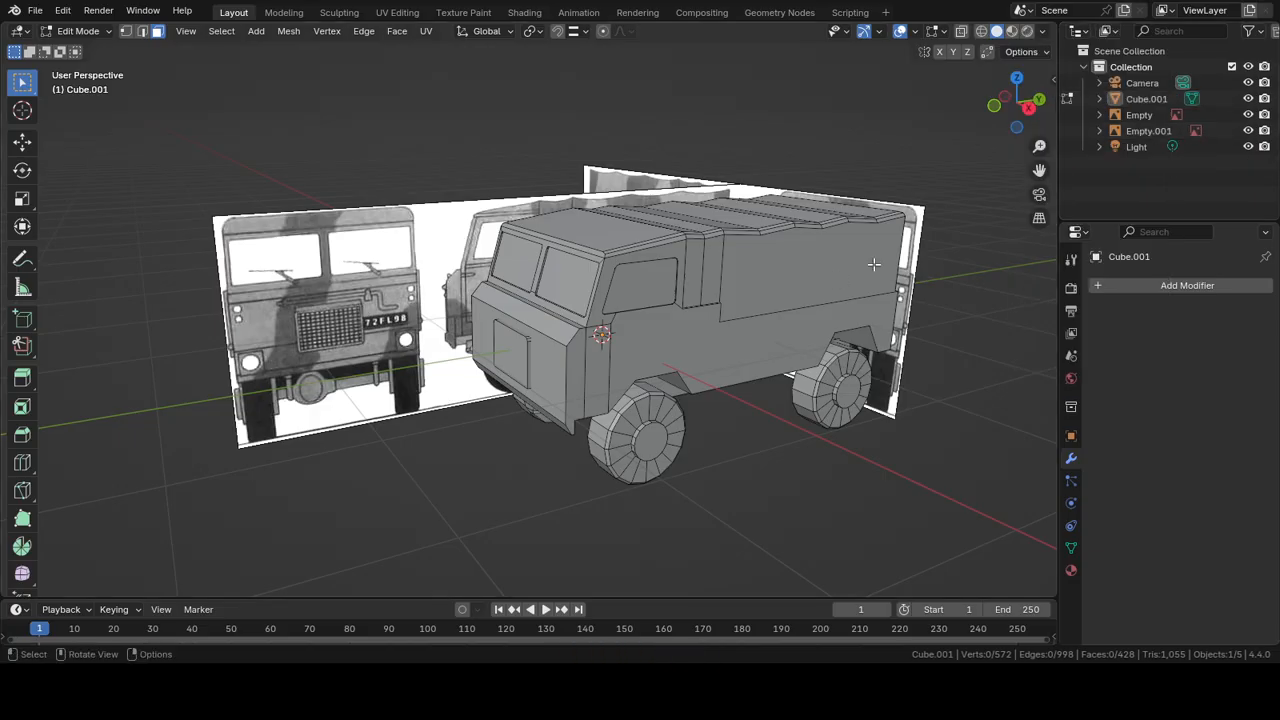
# Step: Select all faces of the truck mesh and create a new material for it
pyautogui.keyDown('shift'); pyautogui.moveTo(982, 329); pyautogui.dragTo(877, 297, button='middle'); pyautogui.keyUp('shift')
pyautogui.click(1071, 570)
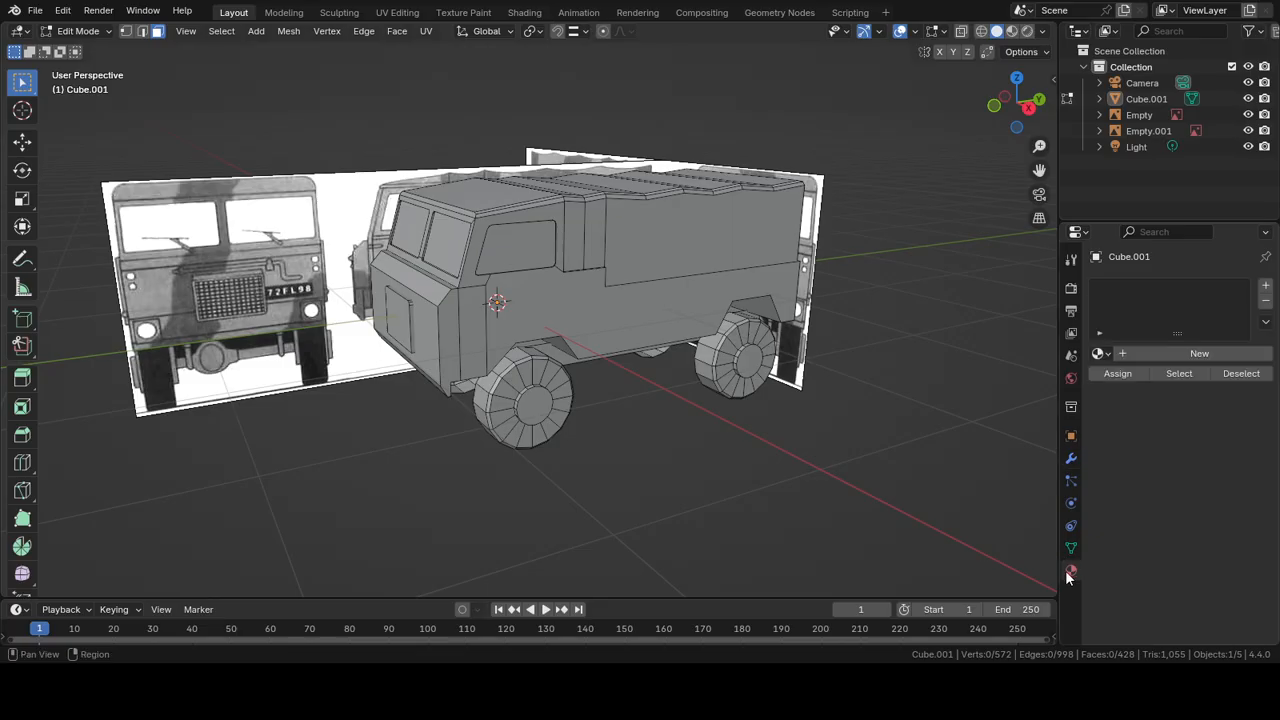
pyautogui.press('a')
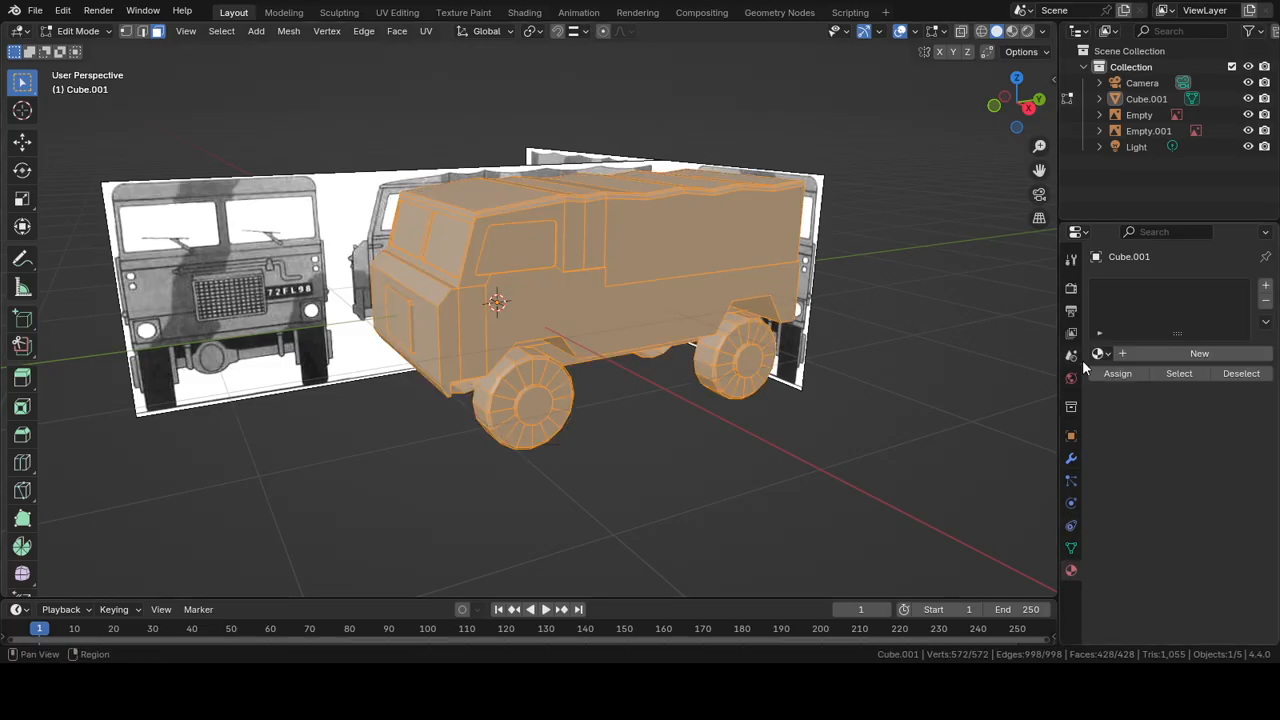
pyautogui.click(1152, 353)
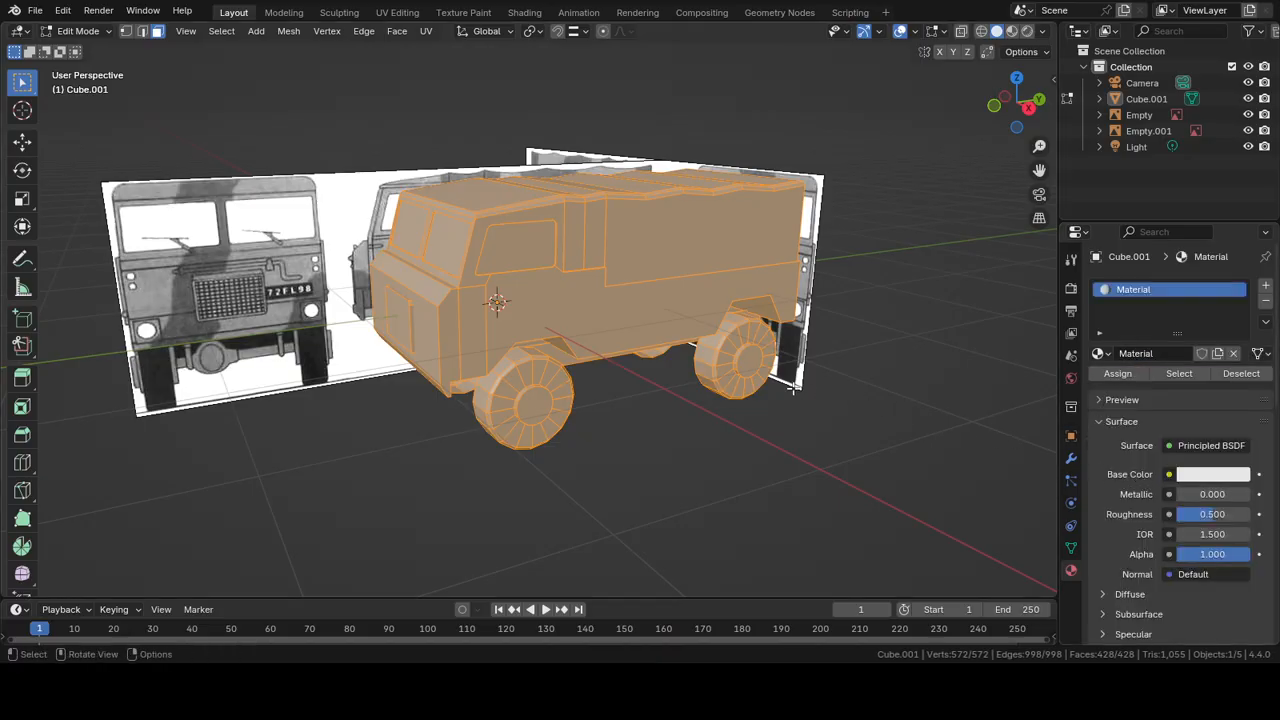
# Step: Unwrap all the truck's faces with Smart UV Project, using an island margin of 0.01
pyautogui.press('u')
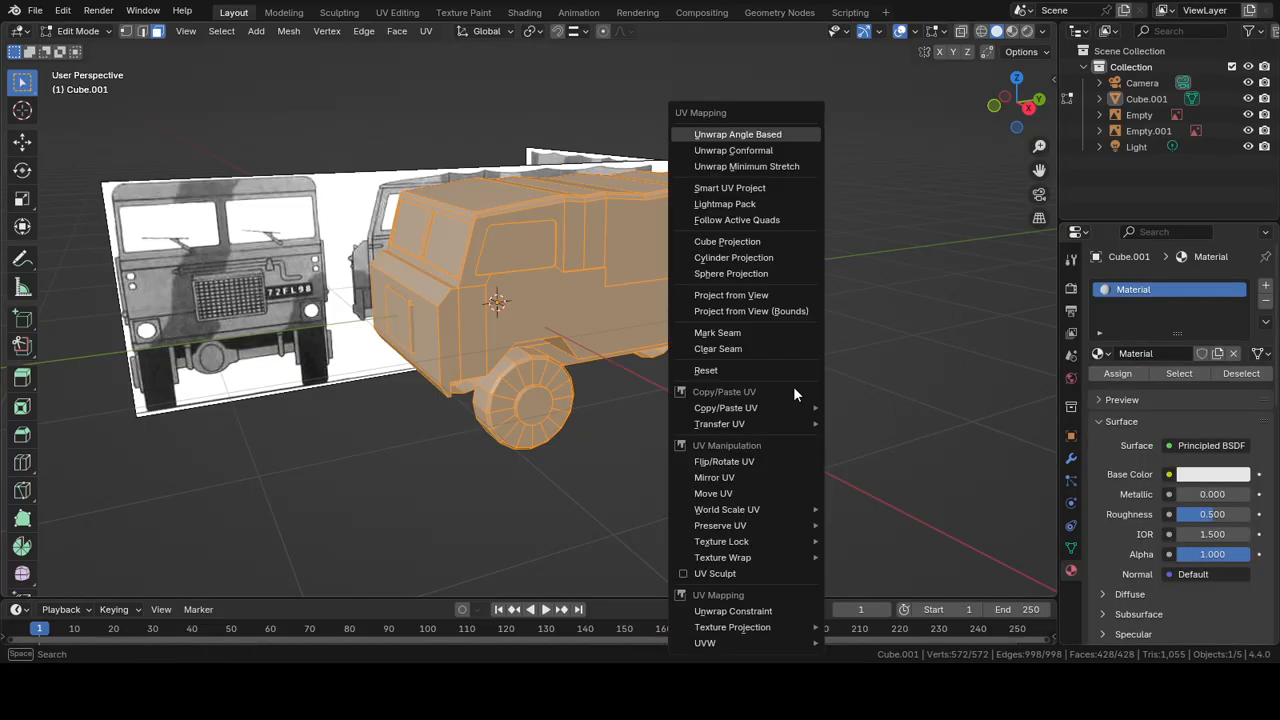
pyautogui.click(745, 191)
pyautogui.click(812, 259)
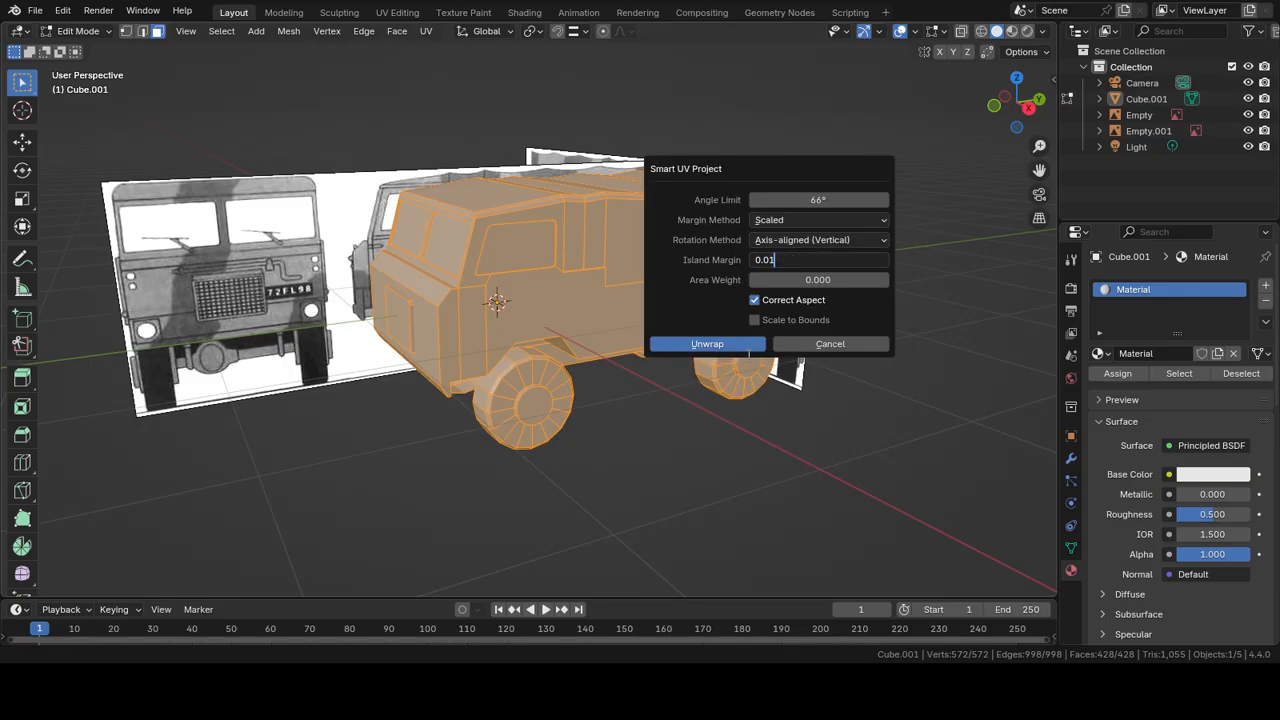
pyautogui.click(707, 343)
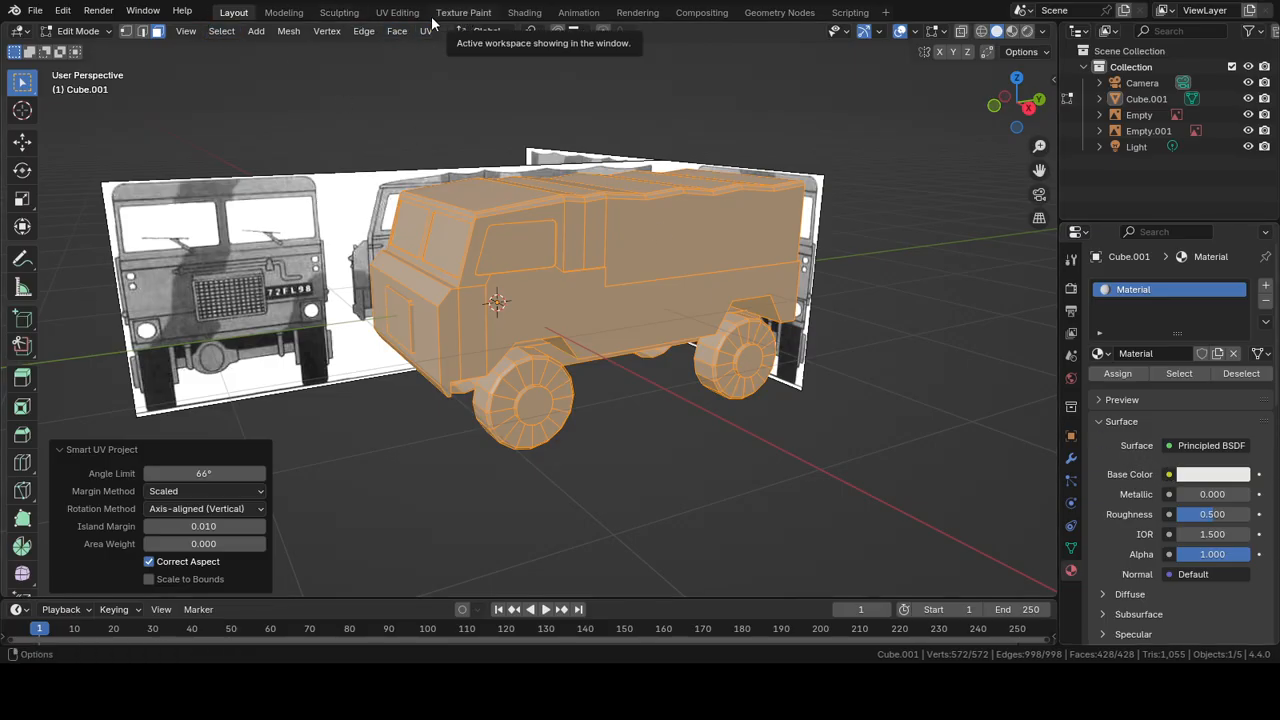
# Step: In the UV Editing workspace, create a blank image named LandRover1Ton and fit it in the UV view
pyautogui.click(397, 12)
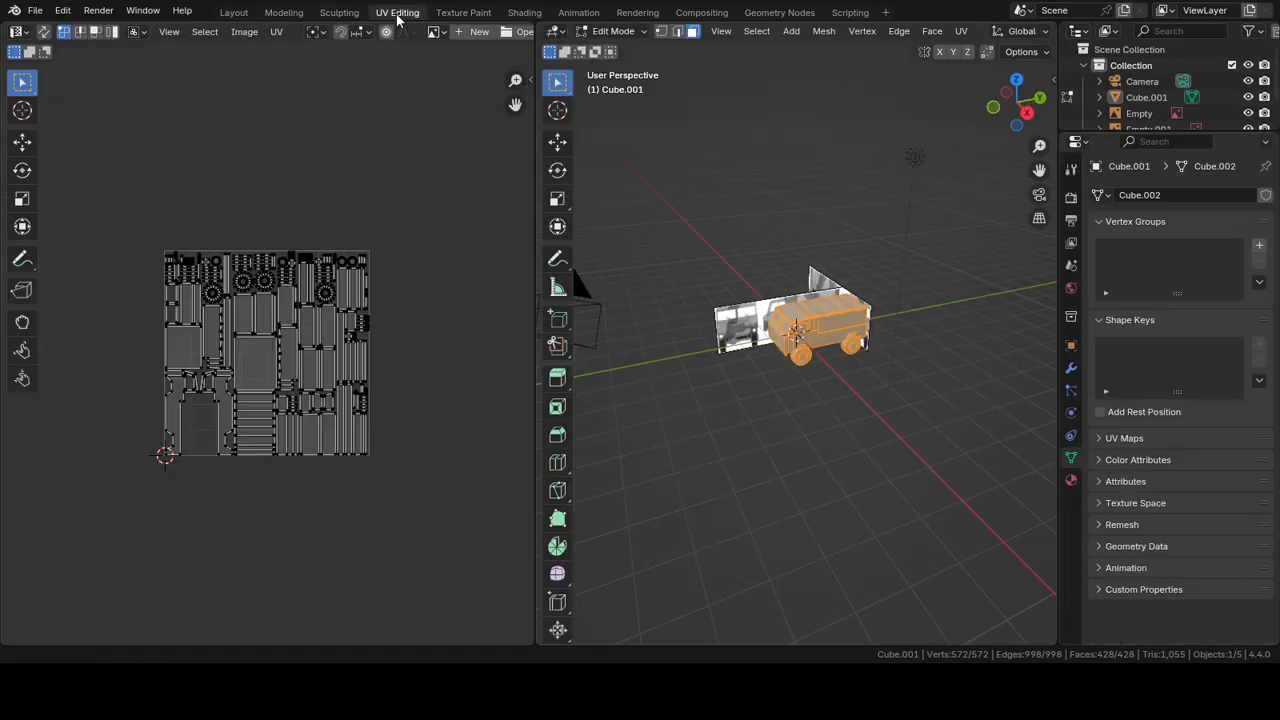
pyautogui.click(244, 31)
pyautogui.click(290, 49)
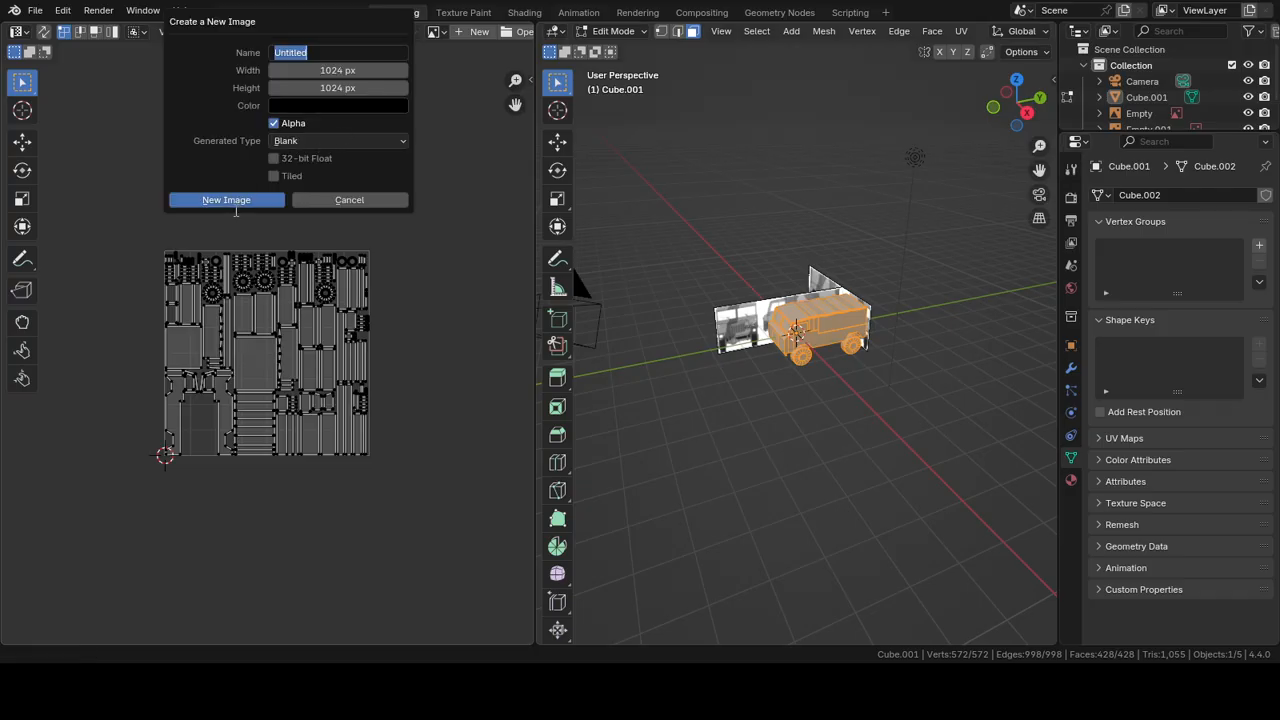
pyautogui.write('LandRover1Ton')
pyautogui.click(236, 200)
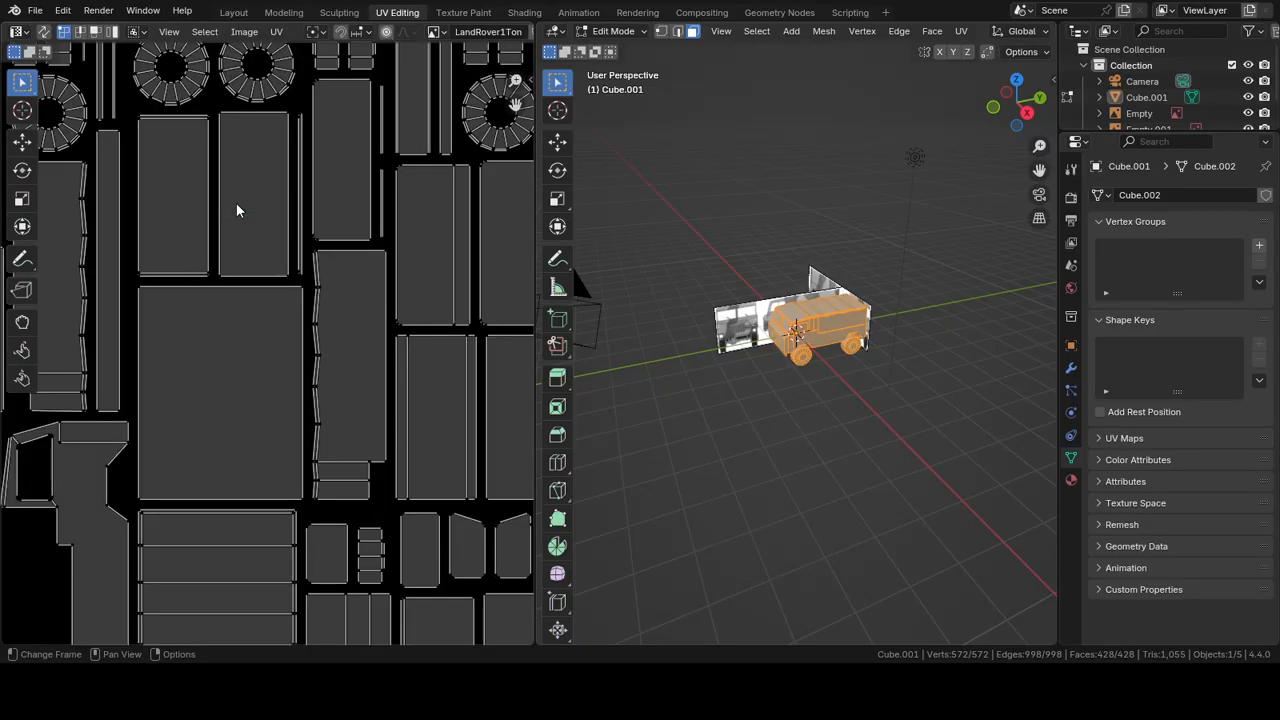
pyautogui.press('Home')
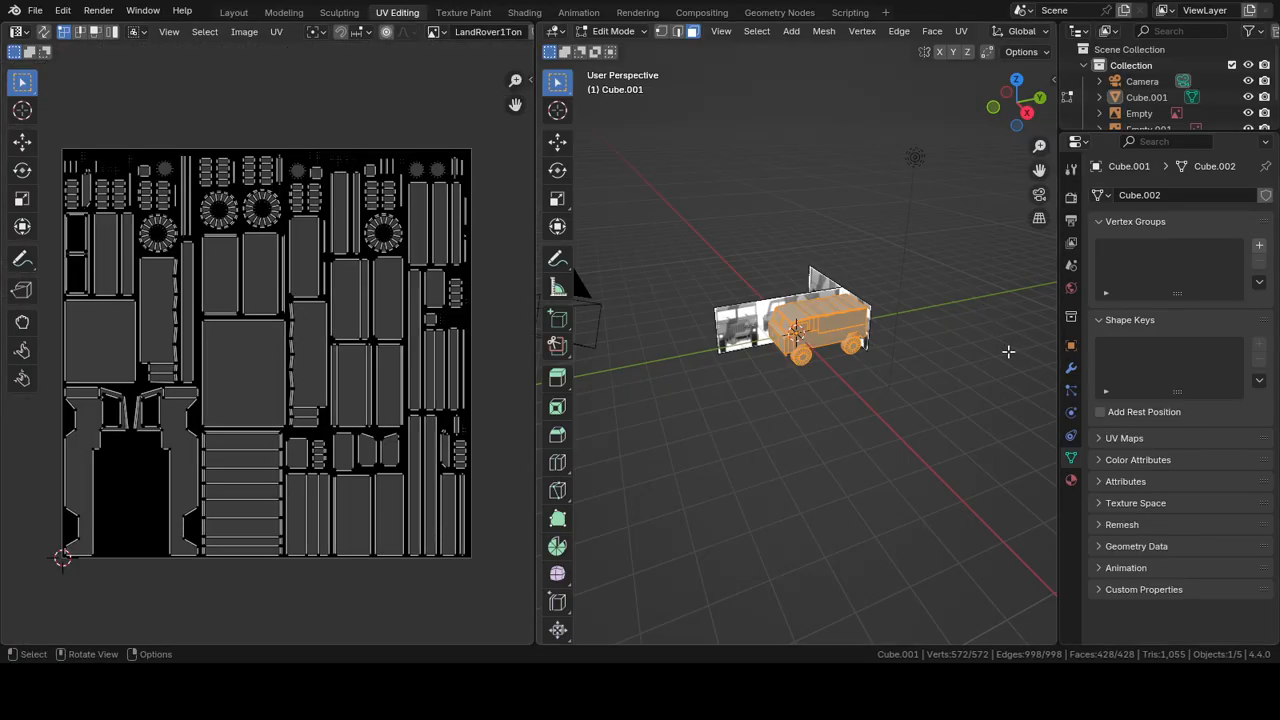
# Step: Feed the material's Base Color from an Image Texture that uses the LandRover1Ton image
pyautogui.click(1071, 480)
pyautogui.click(1169, 384)
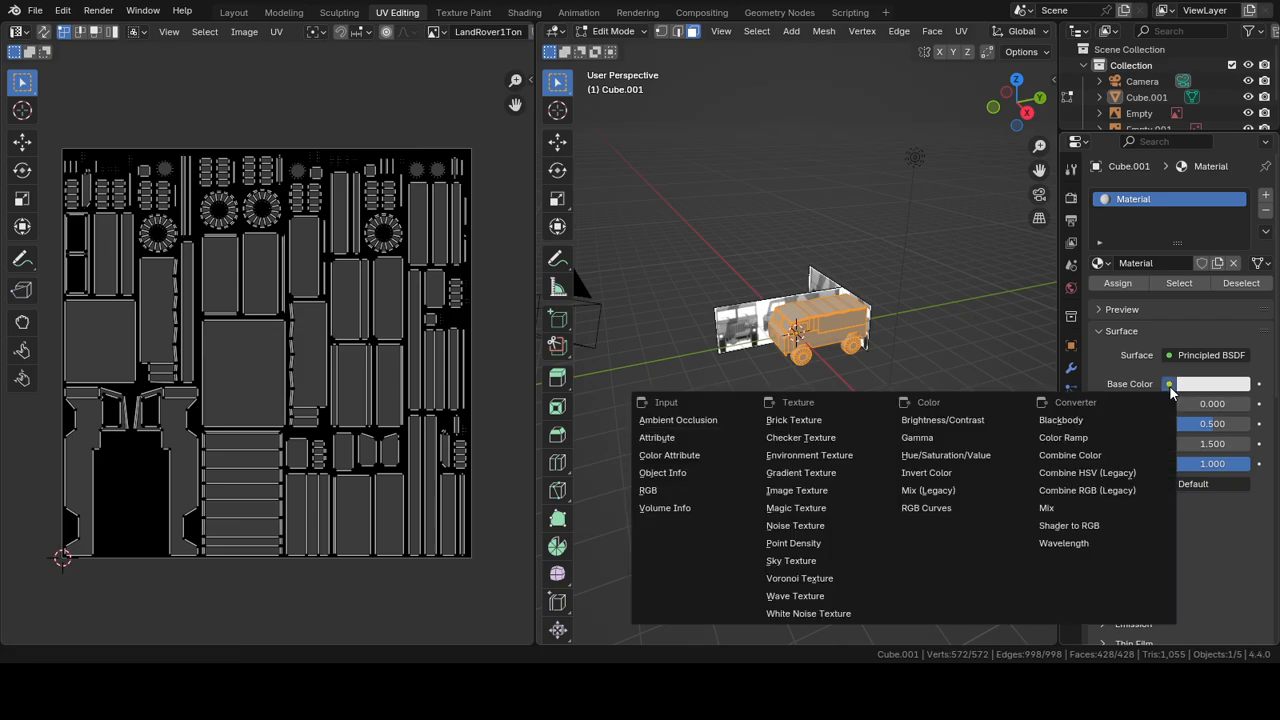
pyautogui.click(817, 491)
pyautogui.click(1105, 404)
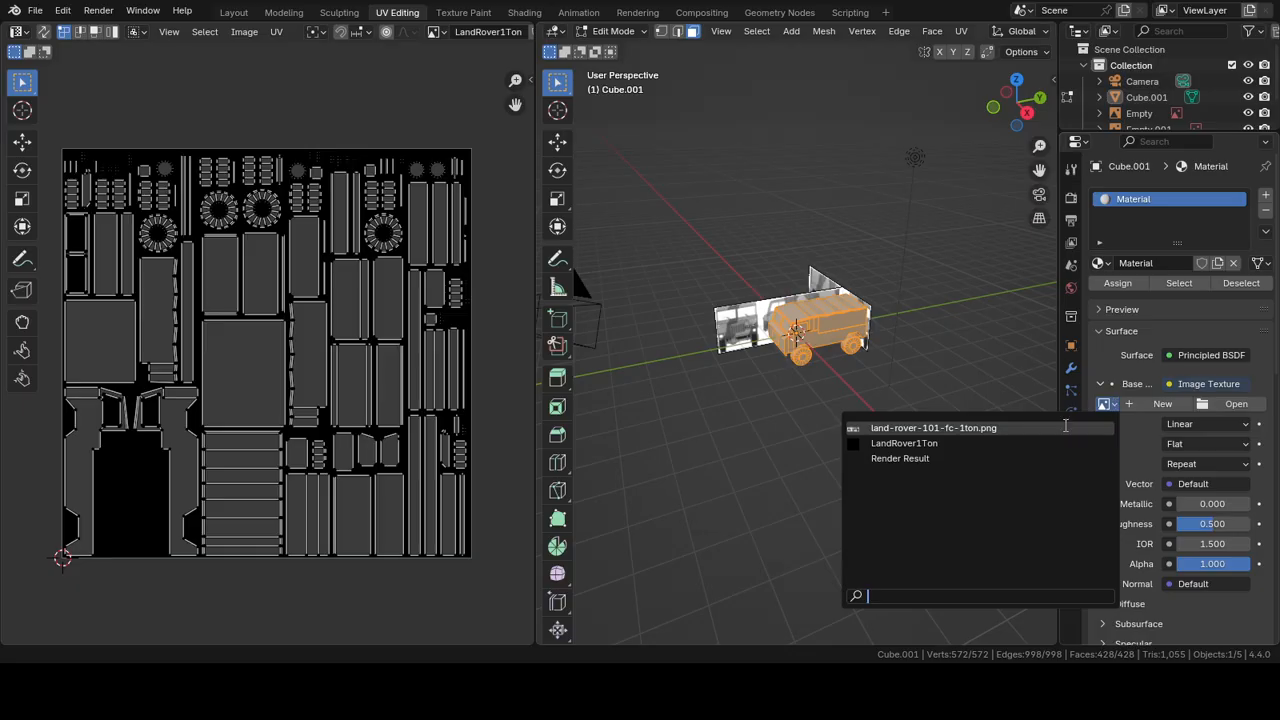
pyautogui.click(968, 444)
# Step: Inspect the unwrapped truck up close and save LandRover1Ton.blend with its new material and texture
pyautogui.scroll(3, 790, 352)
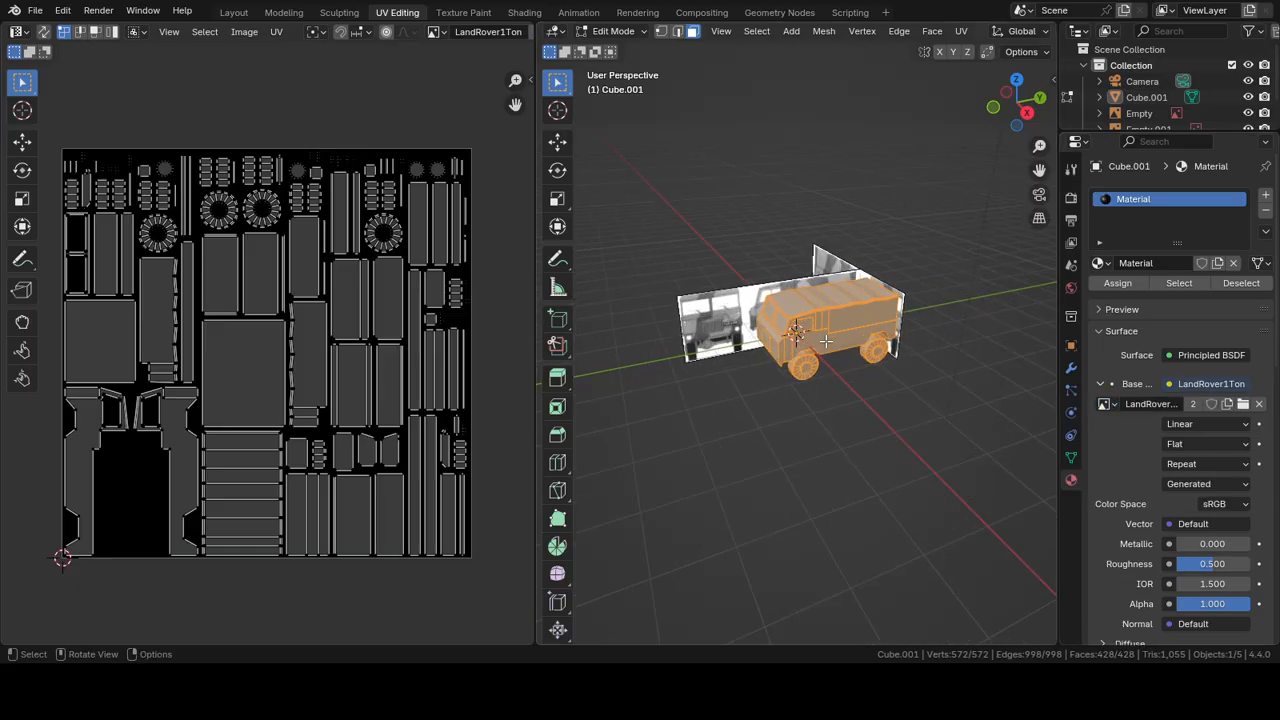
pyautogui.scroll(6, 826, 341)
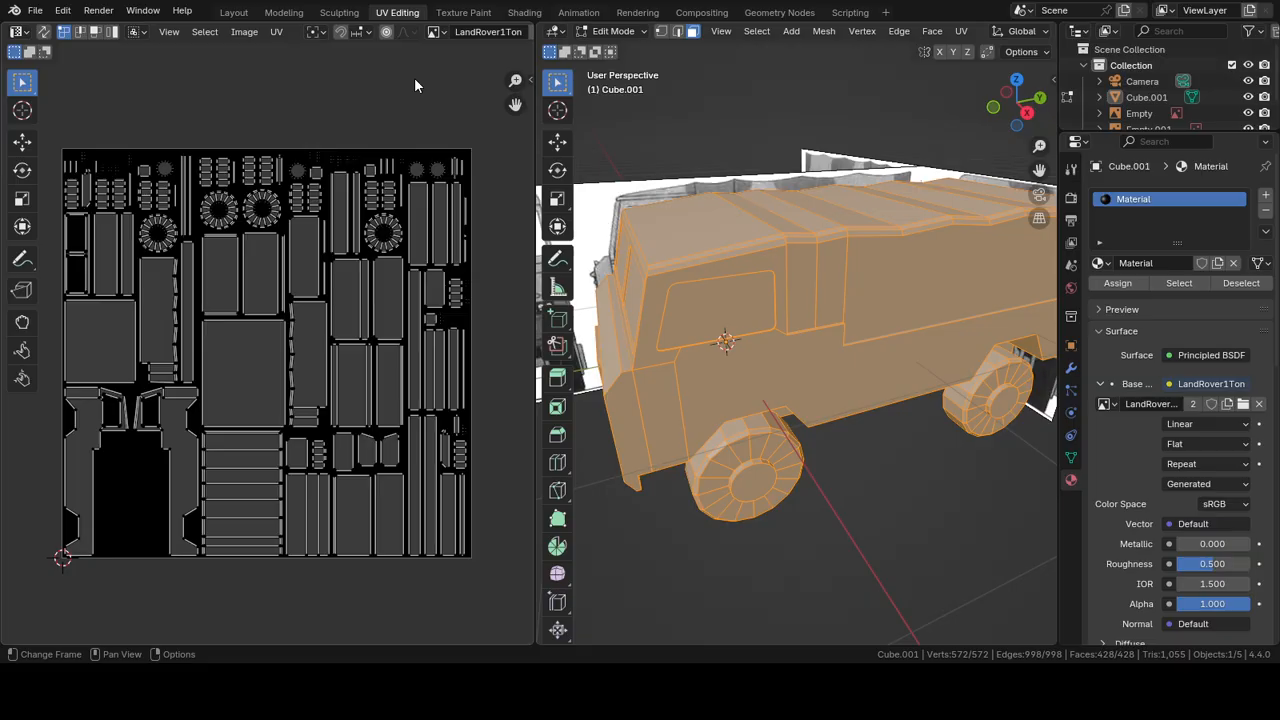
pyautogui.click(35, 10)
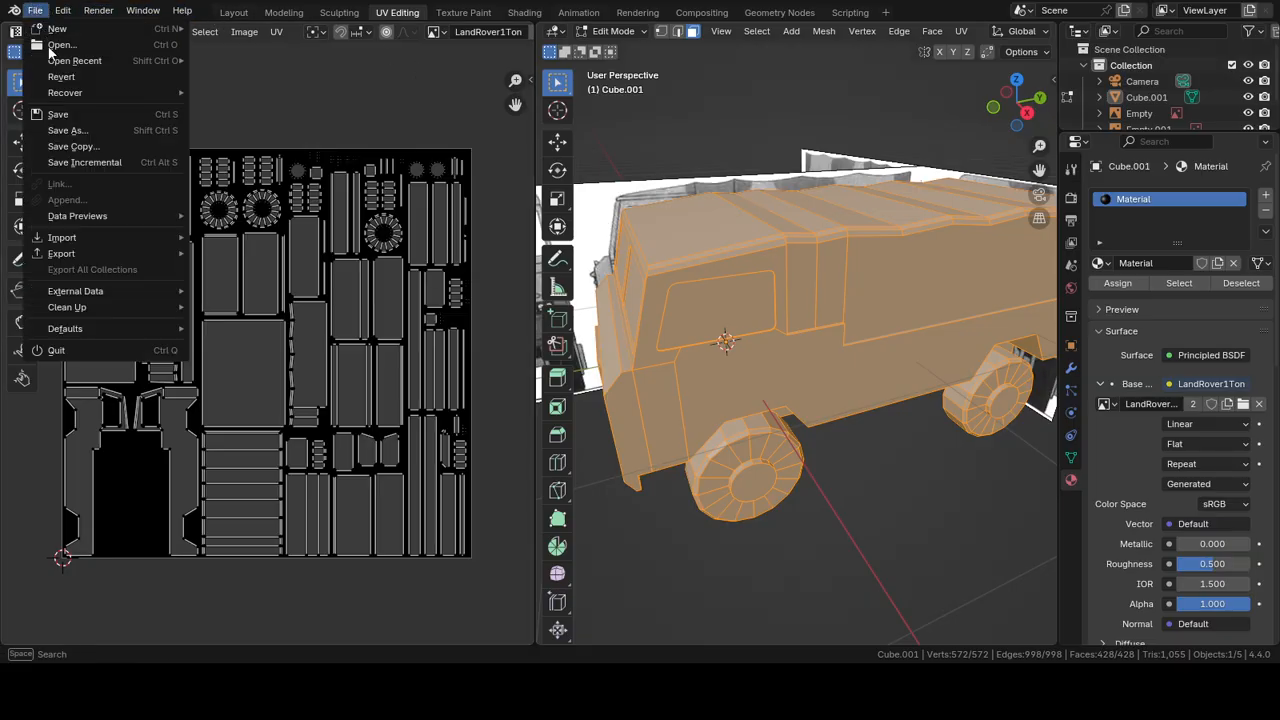
pyautogui.click(58, 114)
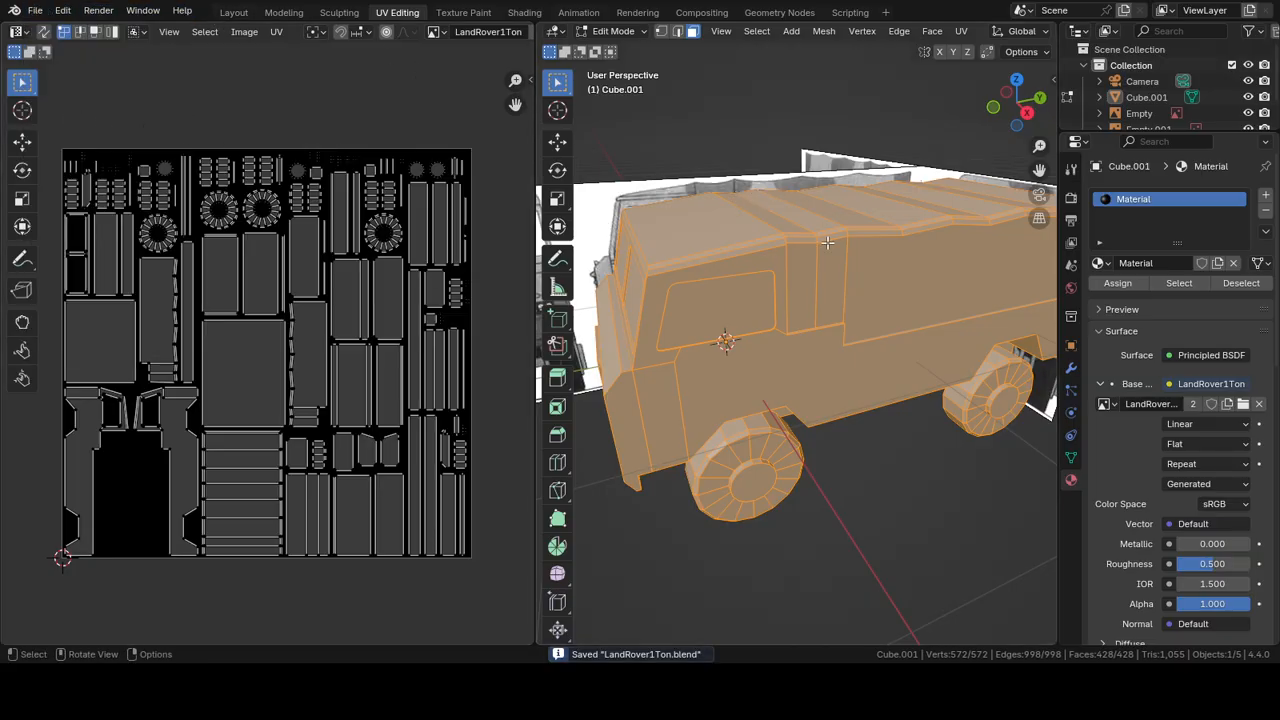
pyautogui.moveTo(827, 242); pyautogui.dragTo(792, 219, button='middle')
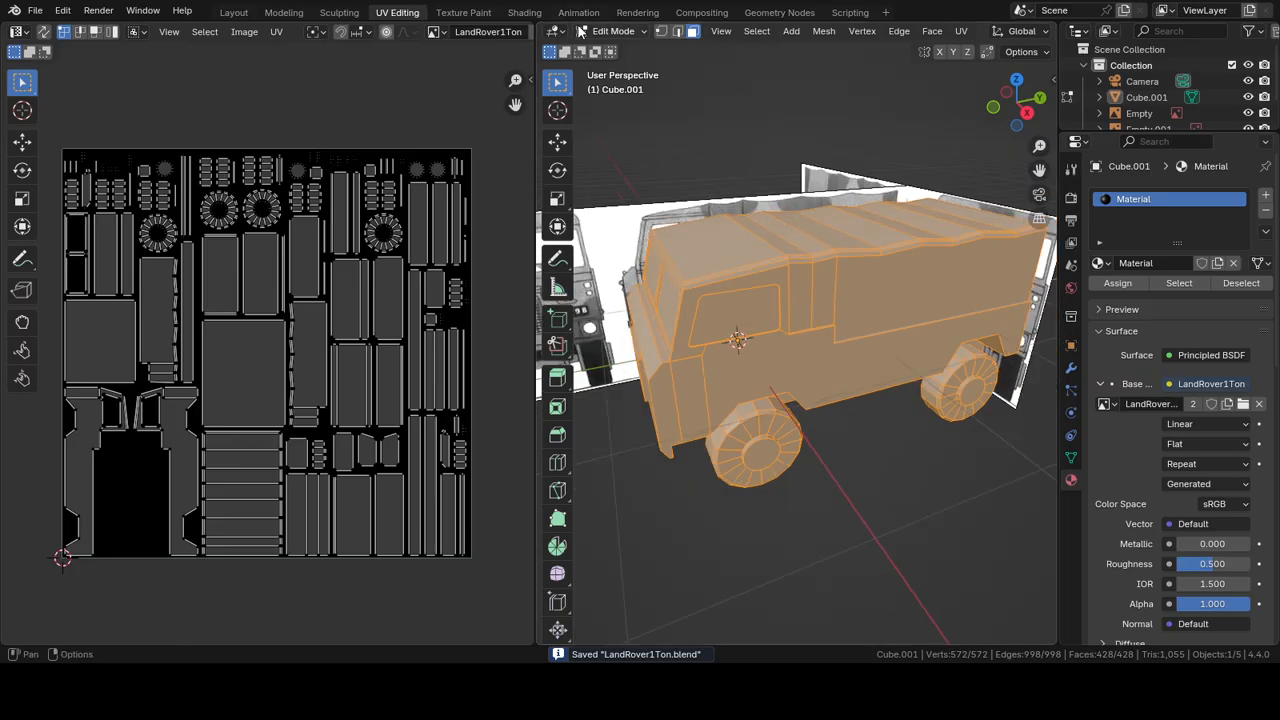
# Step: Switch to the Texture Paint workspace, enable face-selection masking on the truck and activate the Select Box tool
pyautogui.click(460, 12)
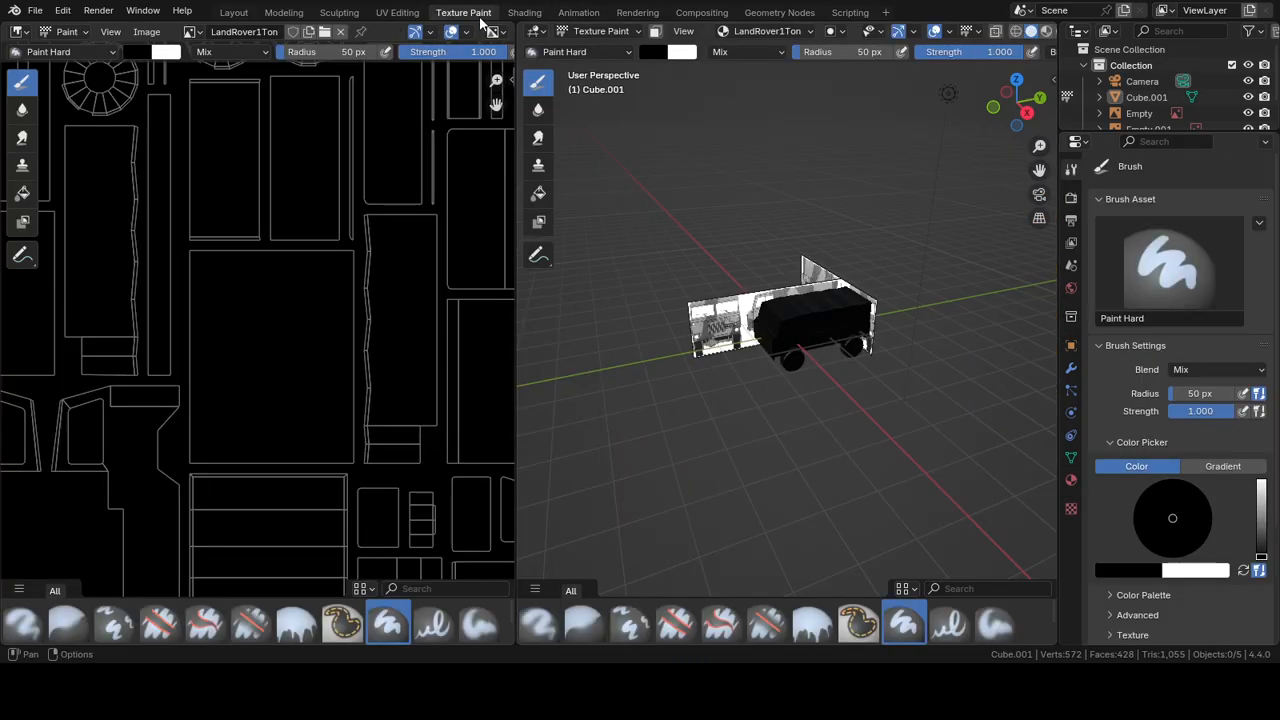
pyautogui.click(612, 51)
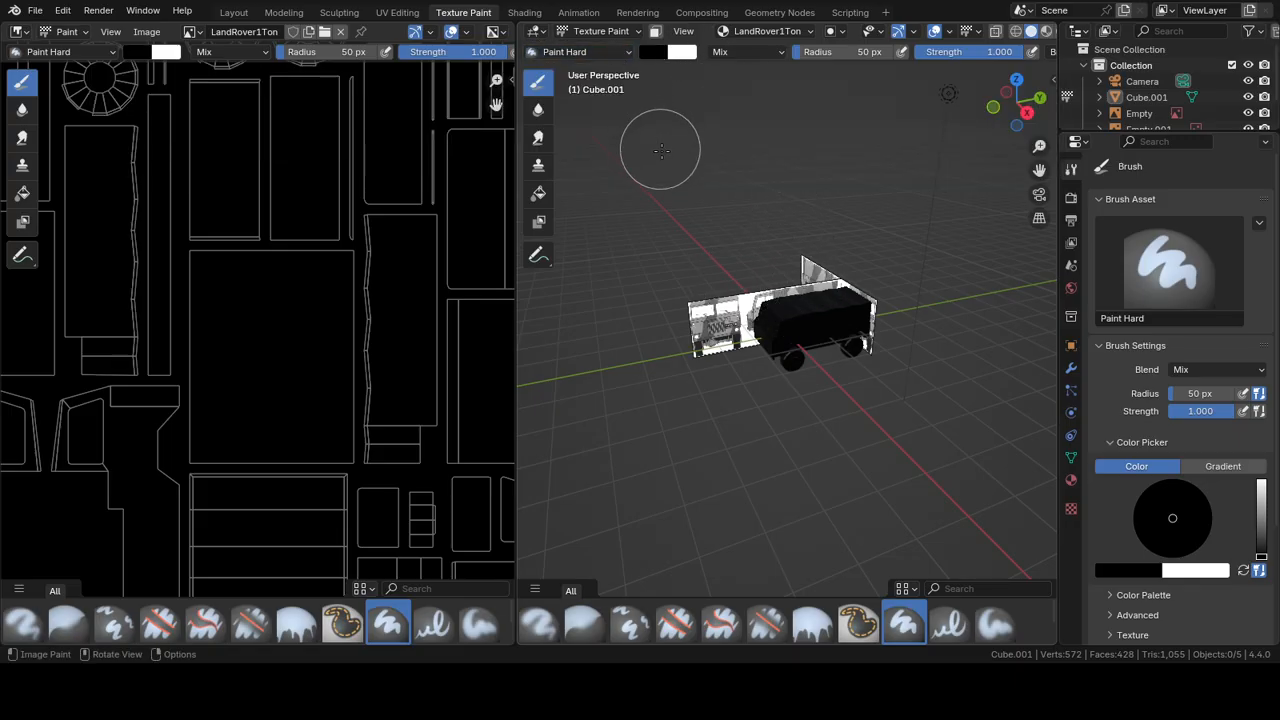
pyautogui.scroll(5, 832, 268)
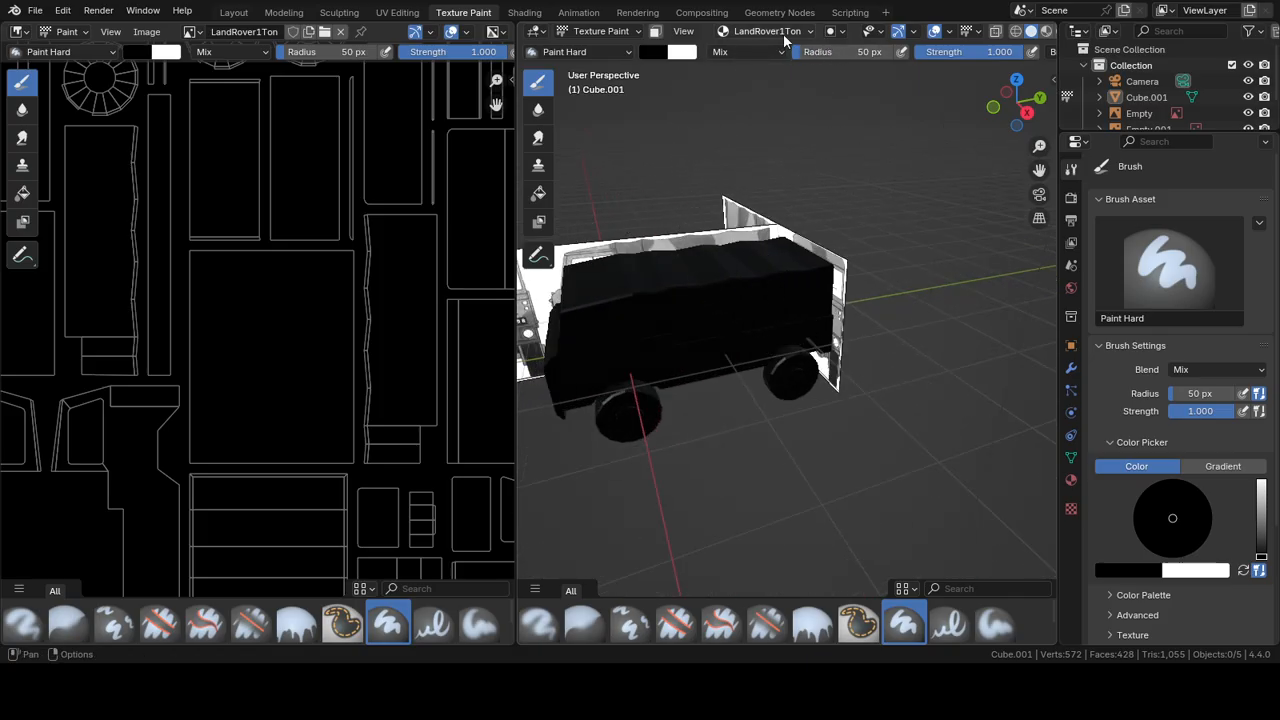
pyautogui.click(655, 32)
pyautogui.keyDown('shift'); pyautogui.moveTo(702, 183); pyautogui.dragTo(771, 147, button='middle'); pyautogui.keyUp('shift')
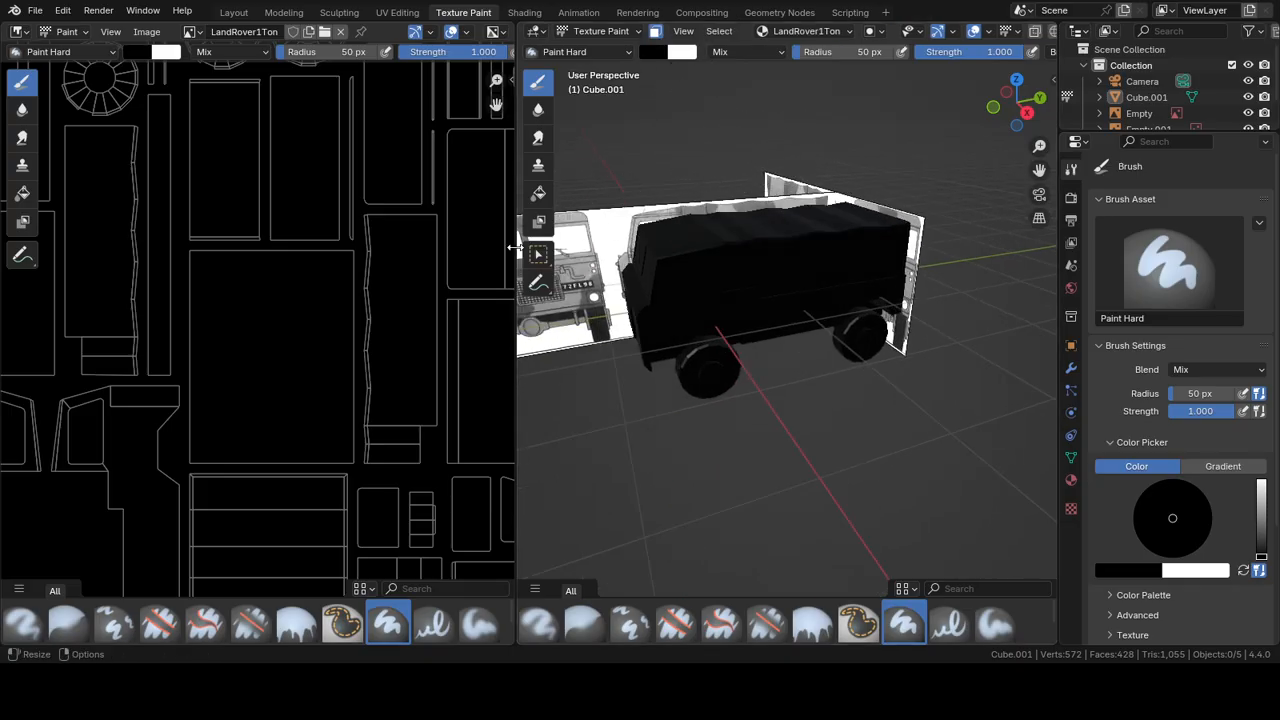
pyautogui.click(543, 258)
# Step: Select a face on the near front wheel and extend the selection to all faces linked to it
pyautogui.scroll(2, 681, 371)
pyautogui.click(666, 400)
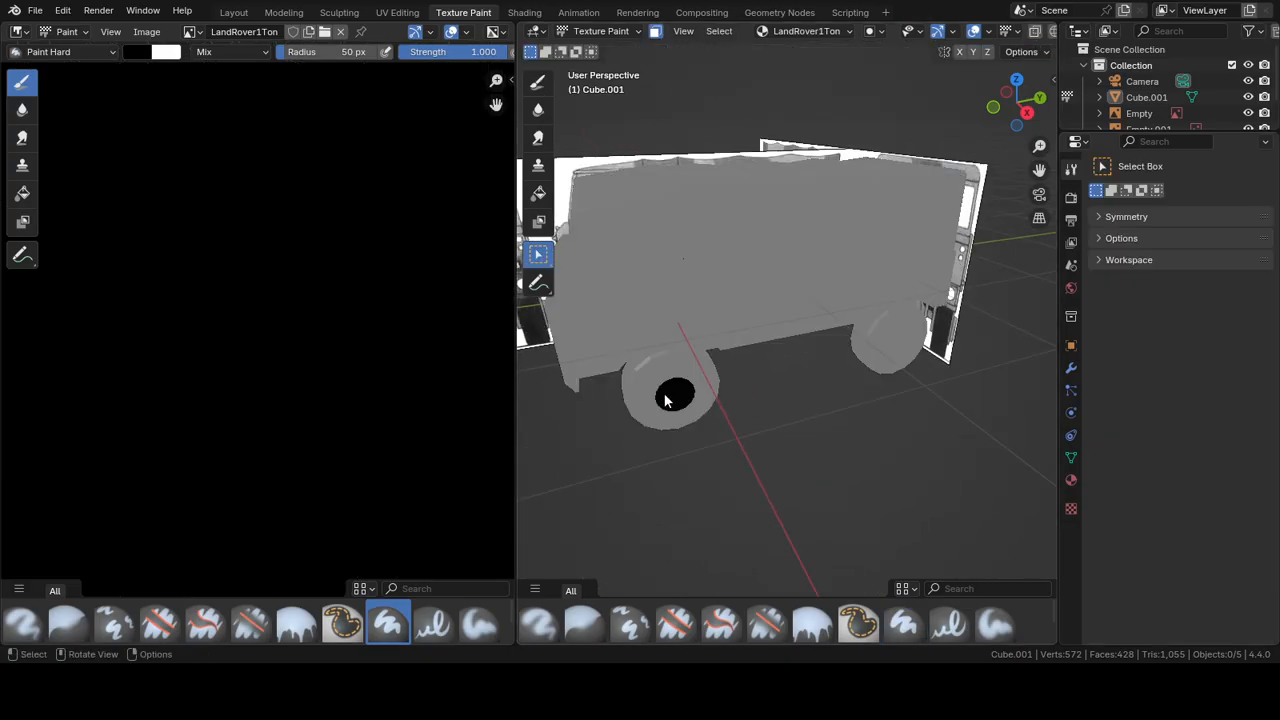
pyautogui.click(686, 375)
pyautogui.click(719, 31)
pyautogui.click(773, 192)
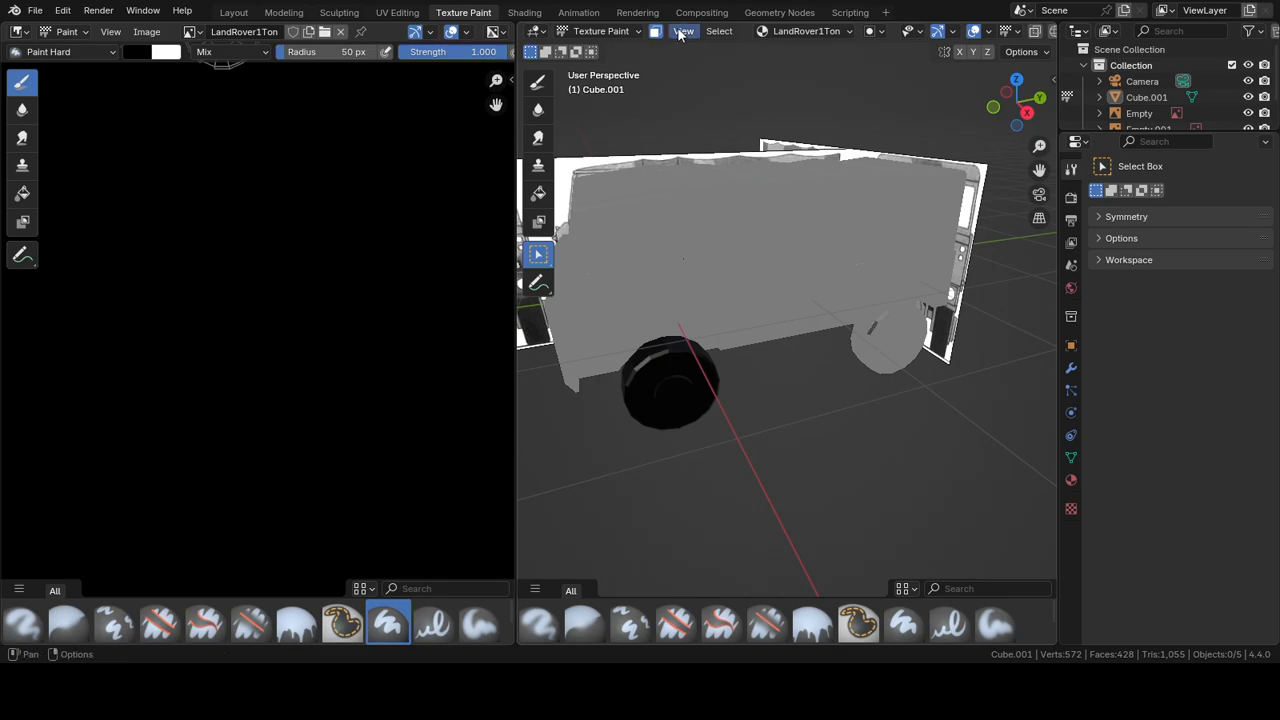
# Step: Add the truck's other wheels to the face selection by extending it from single wheel faces to all linked faces
pyautogui.click(719, 31)
pyautogui.click(767, 194)
pyautogui.moveTo(735, 234)
pyautogui.mouseDown(button='middle')
pyautogui.moveTo(918, 186)
pyautogui.moveTo(882, 265)
pyautogui.moveTo(837, 261)
pyautogui.moveTo(797, 210)
pyautogui.moveTo(804, 222)
pyautogui.moveTo(714, 249)
pyautogui.moveTo(748, 227)
pyautogui.mouseUp(button='middle')
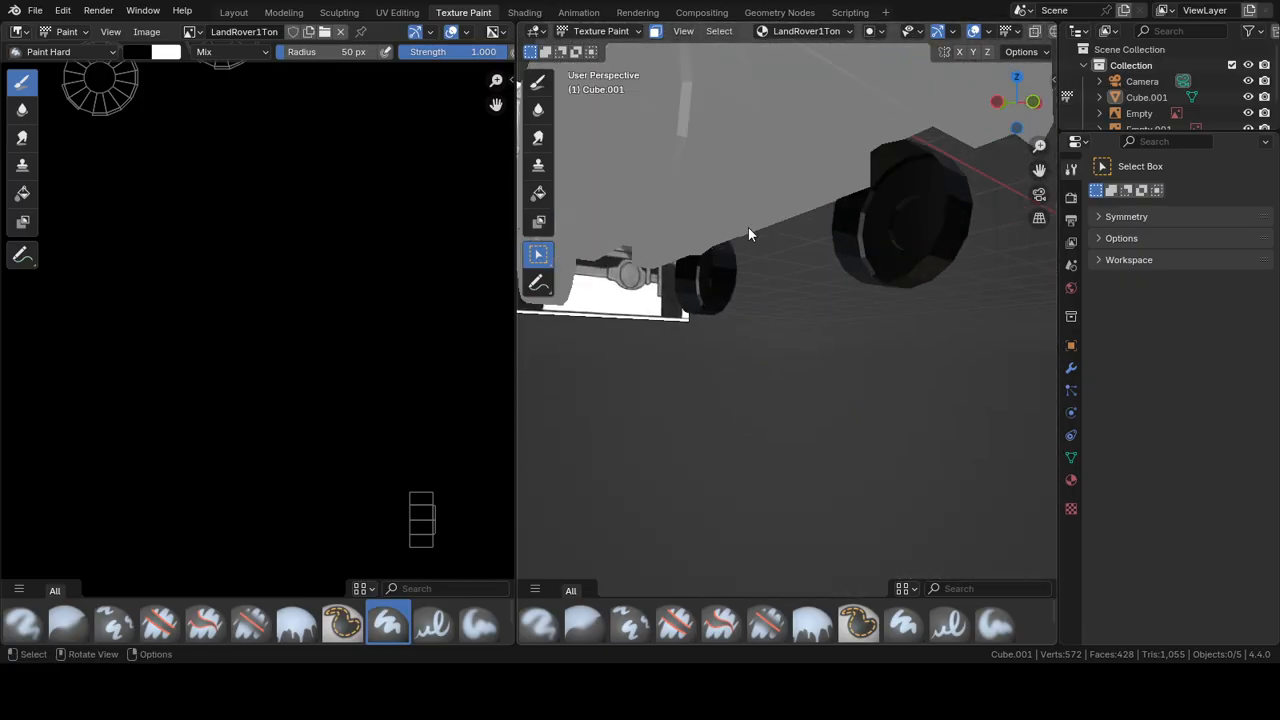
pyautogui.click(686, 193)
pyautogui.moveTo(686, 193); pyautogui.dragTo(726, 226, button='middle')
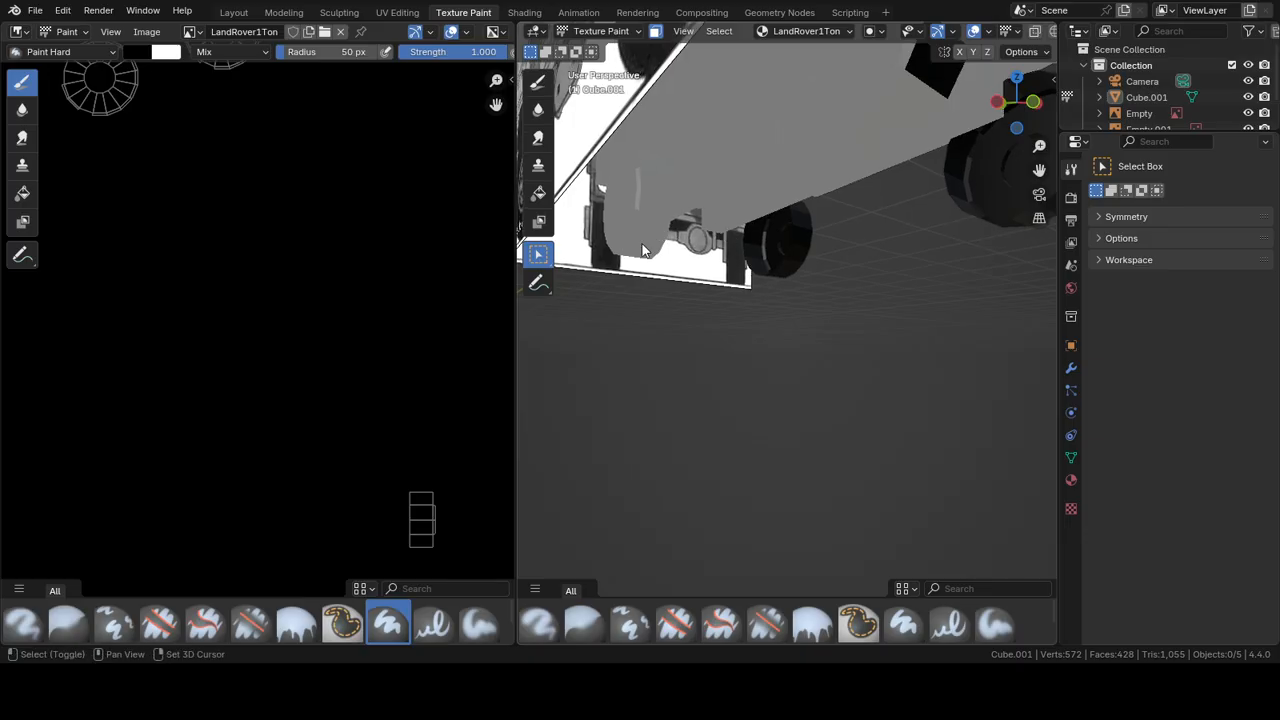
pyautogui.click(719, 31)
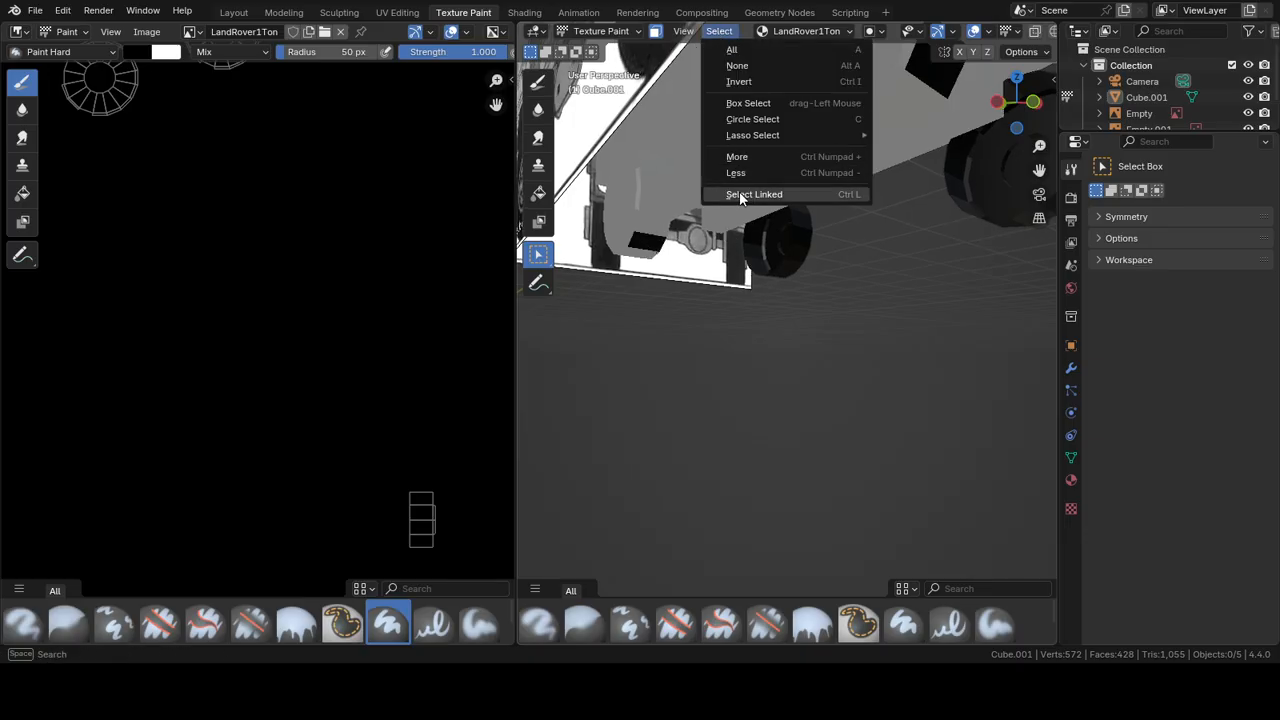
pyautogui.moveTo(737, 194); pyautogui.dragTo(826, 192, button='middle')
# Step: Deselect the round outer hub faces of the wheels and start deselecting the side faces around one hub
pyautogui.click(821, 130)
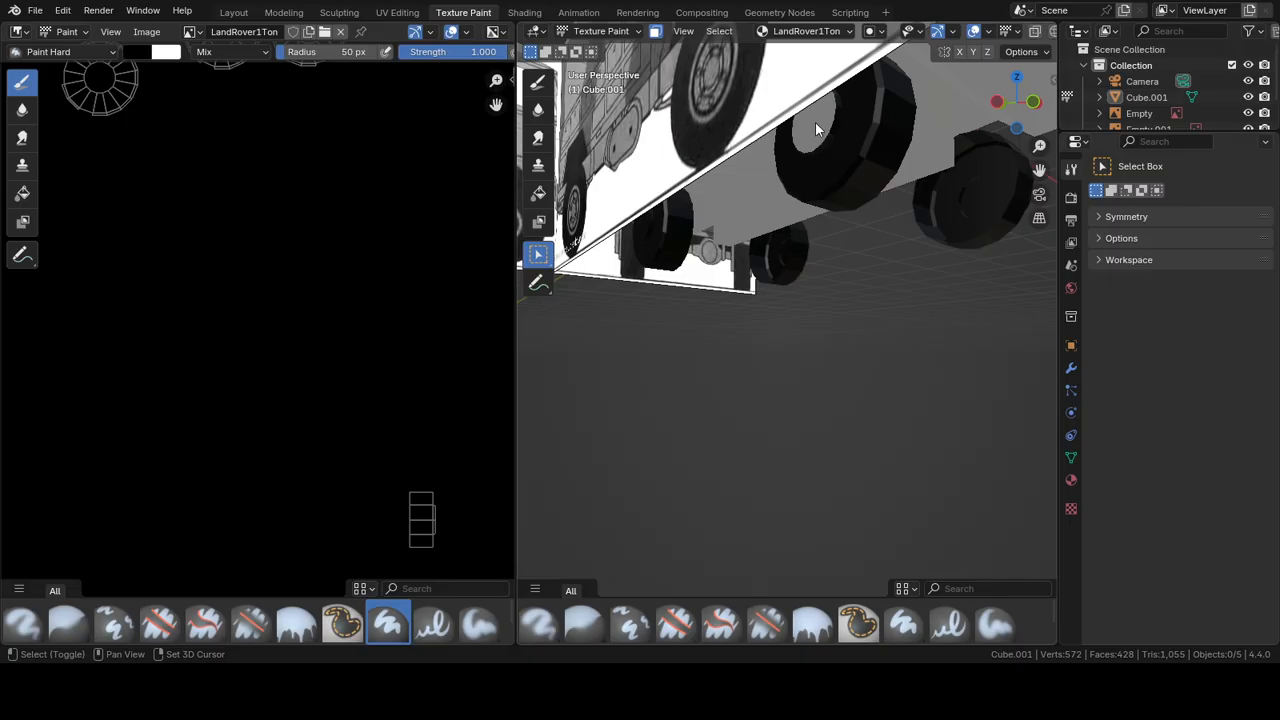
pyautogui.moveTo(644, 220); pyautogui.dragTo(803, 188, button='middle')
pyautogui.press('shift')
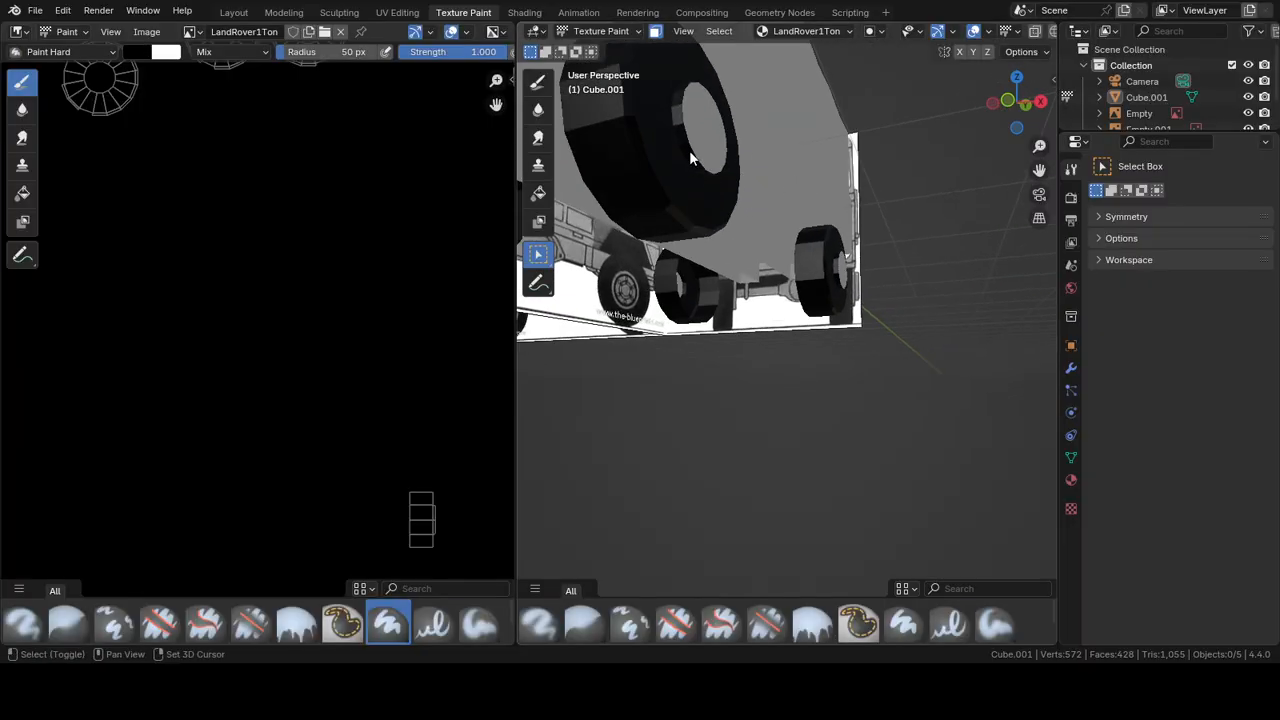
pyautogui.keyDown('alt'); pyautogui.click(689, 157); pyautogui.keyUp('alt')
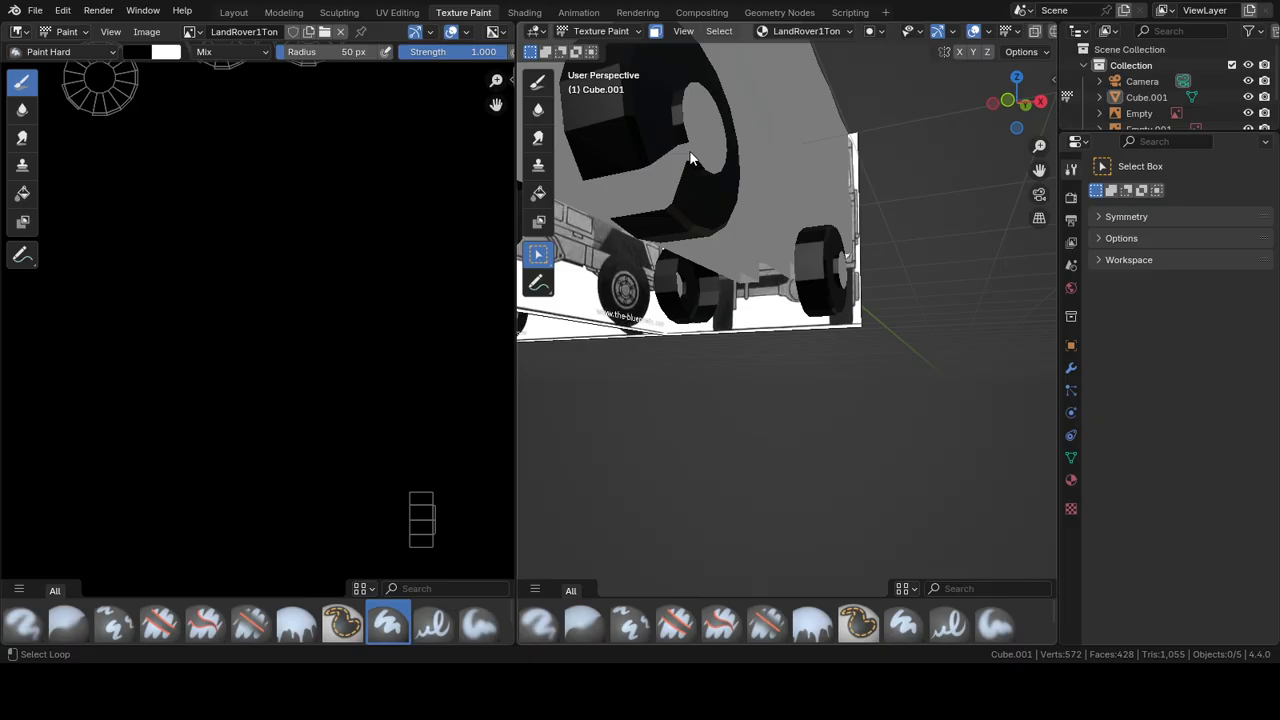
pyautogui.keyDown('alt'); pyautogui.click(687, 157); pyautogui.keyUp('alt')
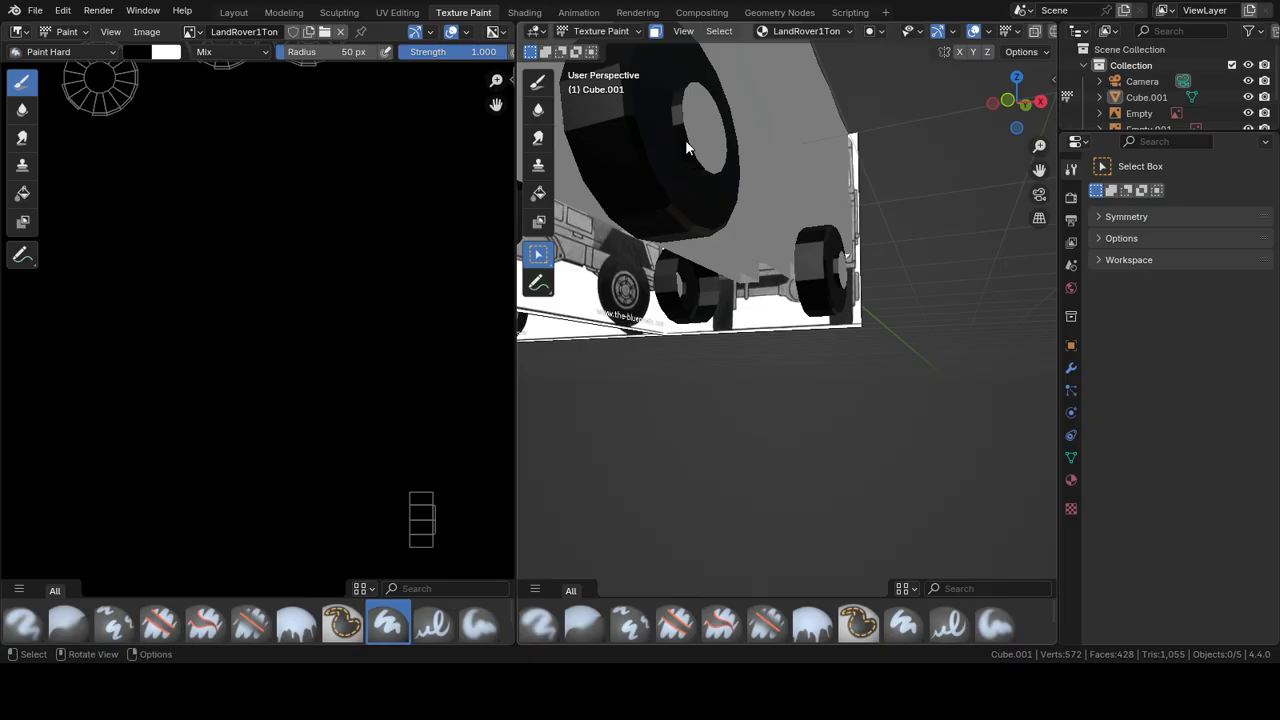
pyautogui.press('shift')
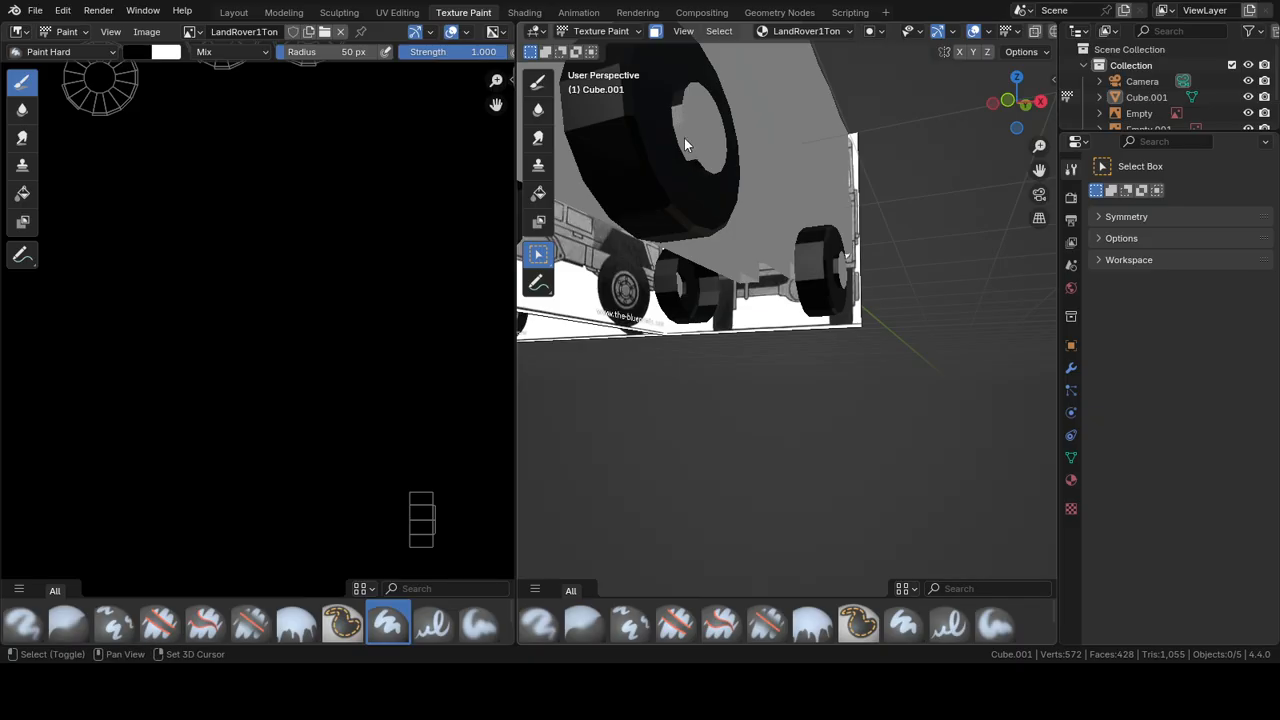
pyautogui.moveTo(744, 175); pyautogui.dragTo(824, 186, button='middle')
pyautogui.press('shift')
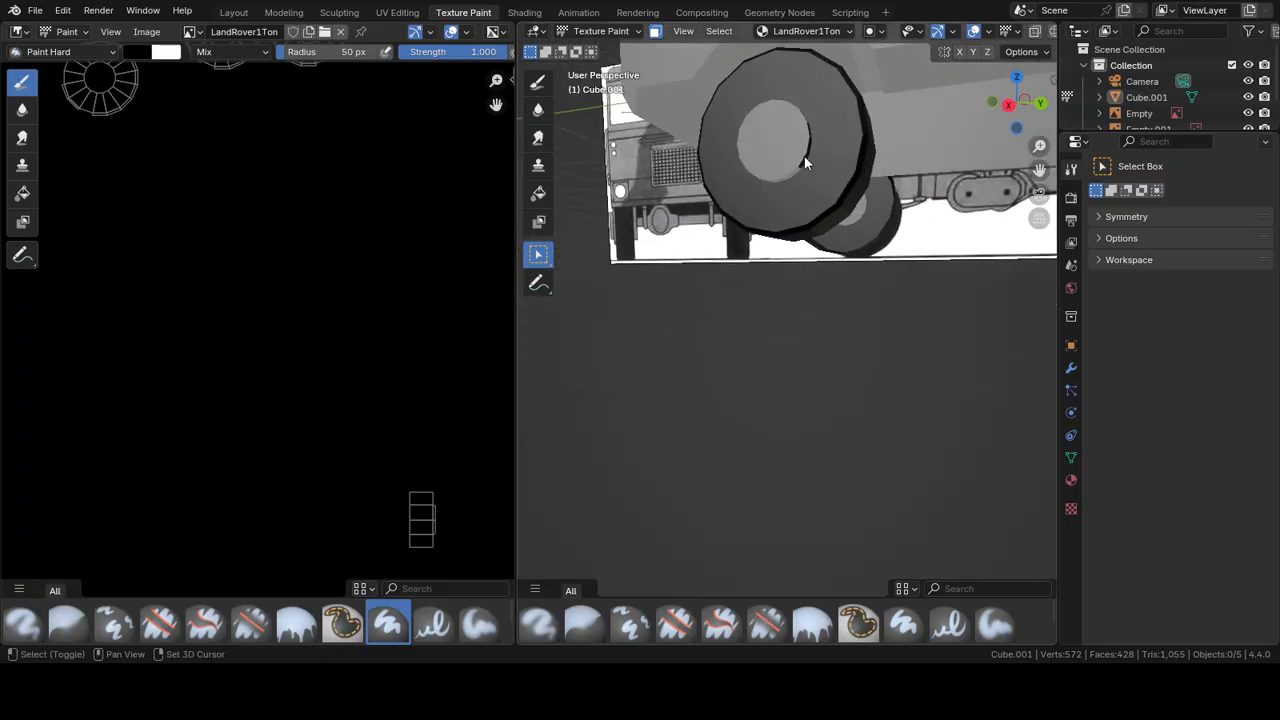
# Step: Deselect the remaining side faces around the hubs on one side of the truck, keeping the tyre faces selected
pyautogui.moveTo(809, 130); pyautogui.dragTo(842, 288, button='middle')
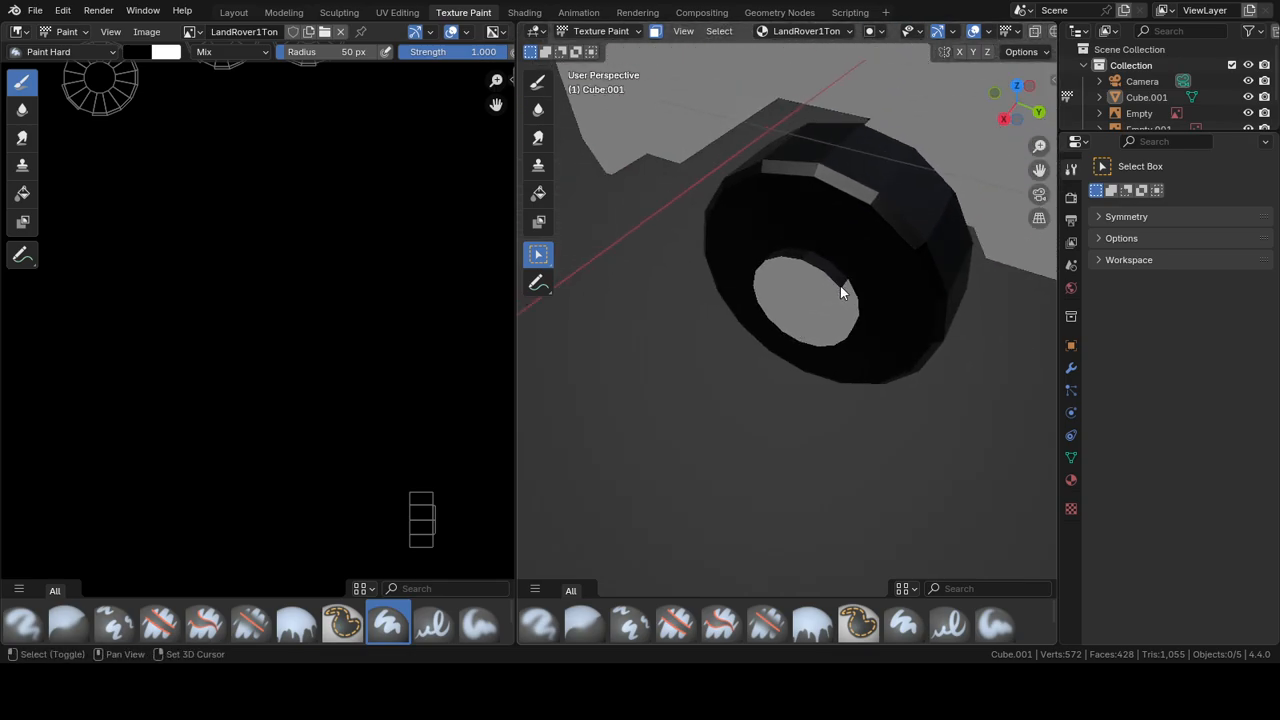
pyautogui.moveTo(789, 255); pyautogui.dragTo(822, 217, button='middle')
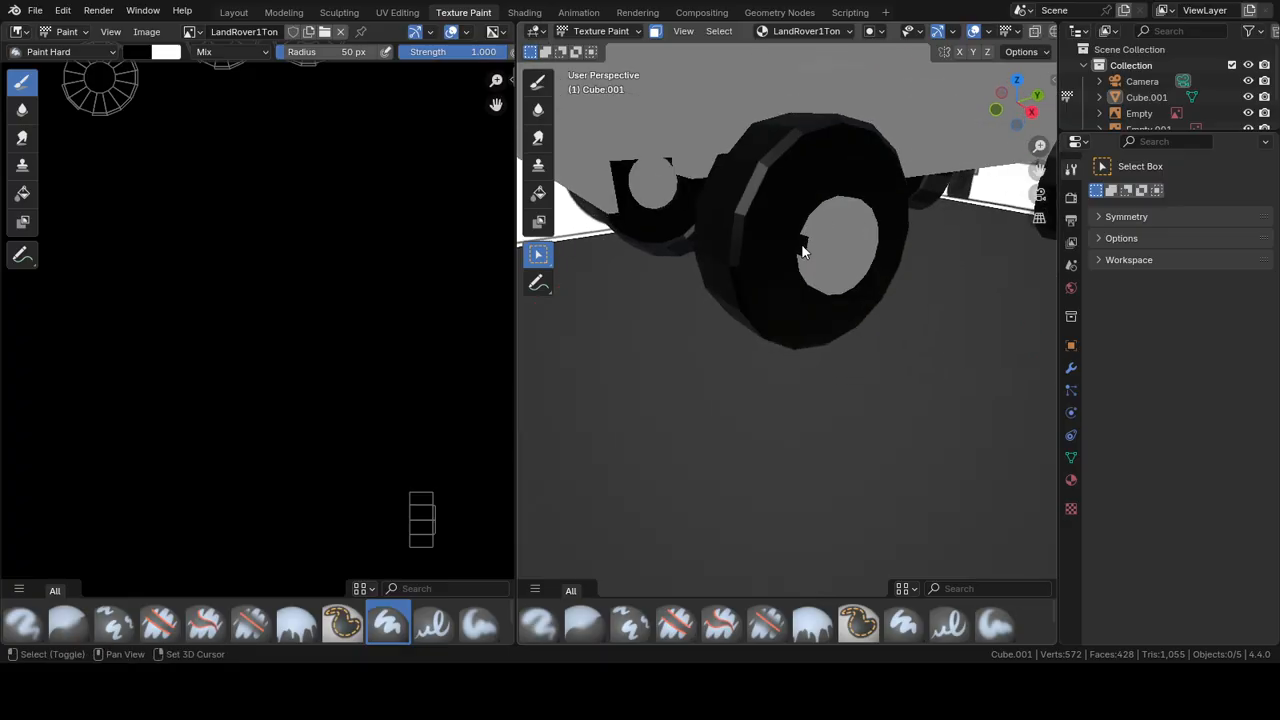
pyautogui.keyDown('ctrl'); pyautogui.moveTo(915, 278); pyautogui.dragTo(775, 360, button='middle'); pyautogui.keyUp('ctrl')
pyautogui.moveTo(731, 188); pyautogui.dragTo(890, 257, button='middle')
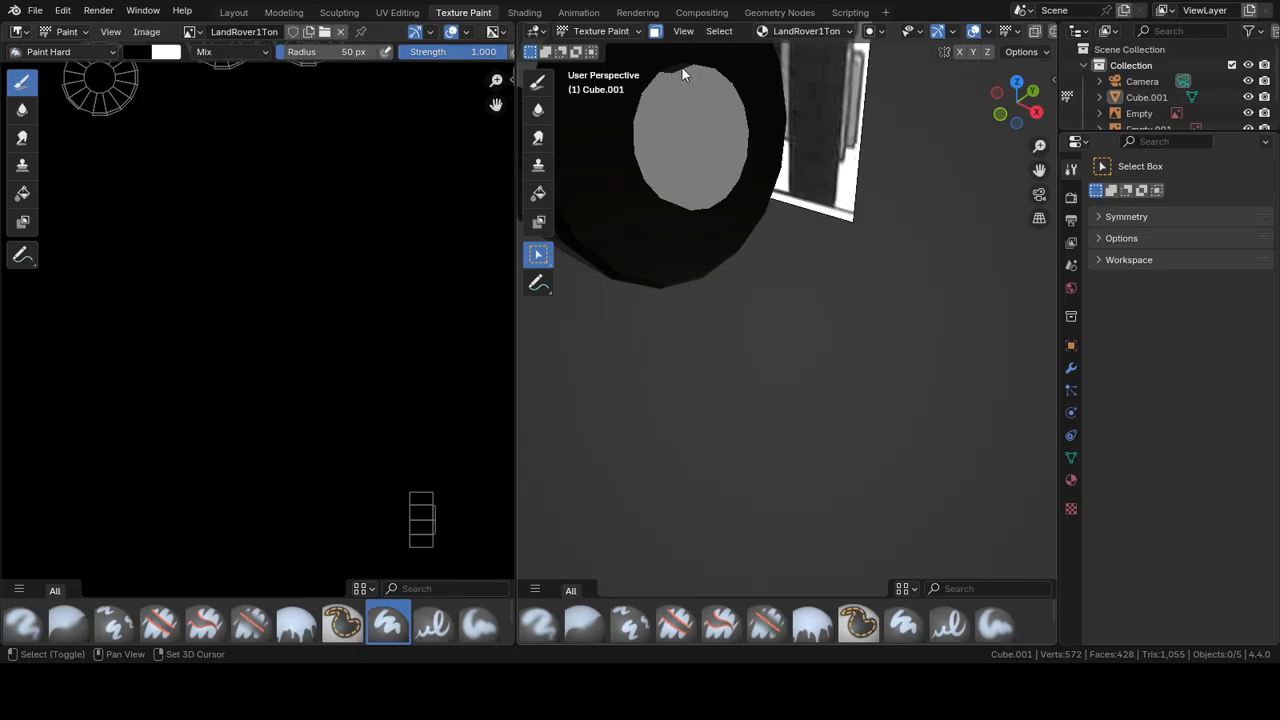
pyautogui.moveTo(681, 66); pyautogui.dragTo(766, 223, button='middle')
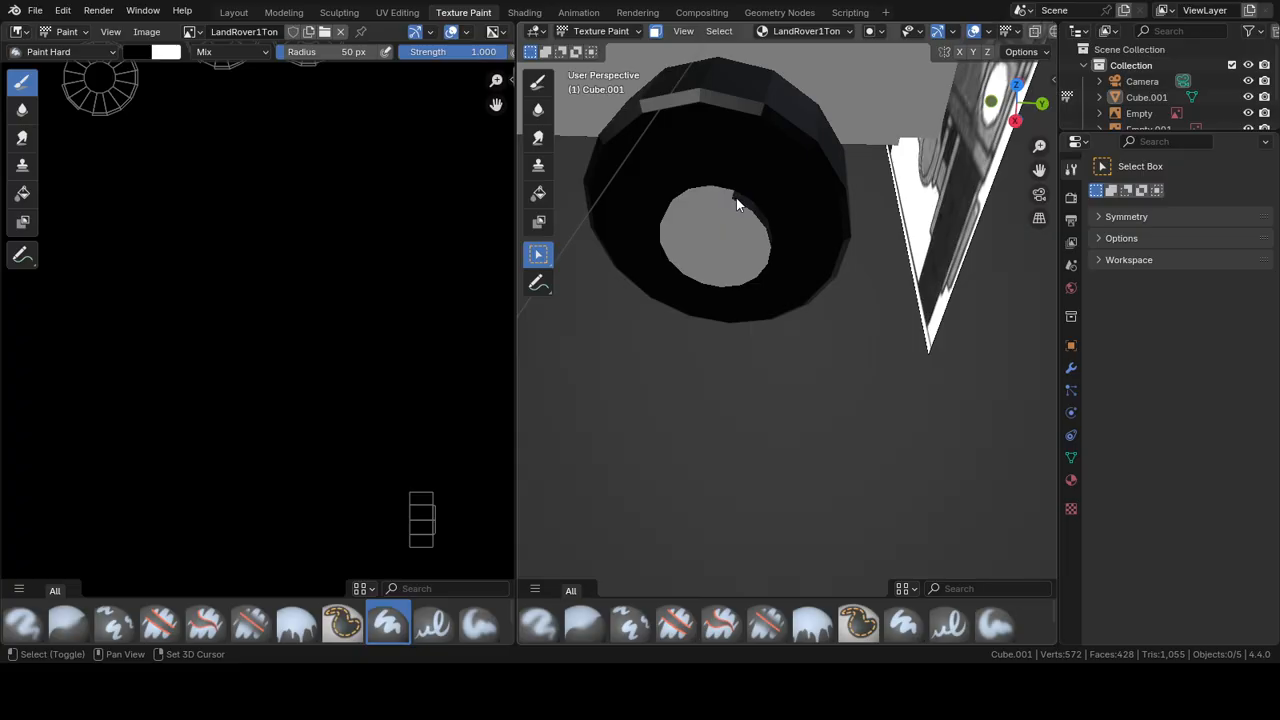
pyautogui.moveTo(834, 309); pyautogui.dragTo(873, 308, button='middle')
pyautogui.press('shift')
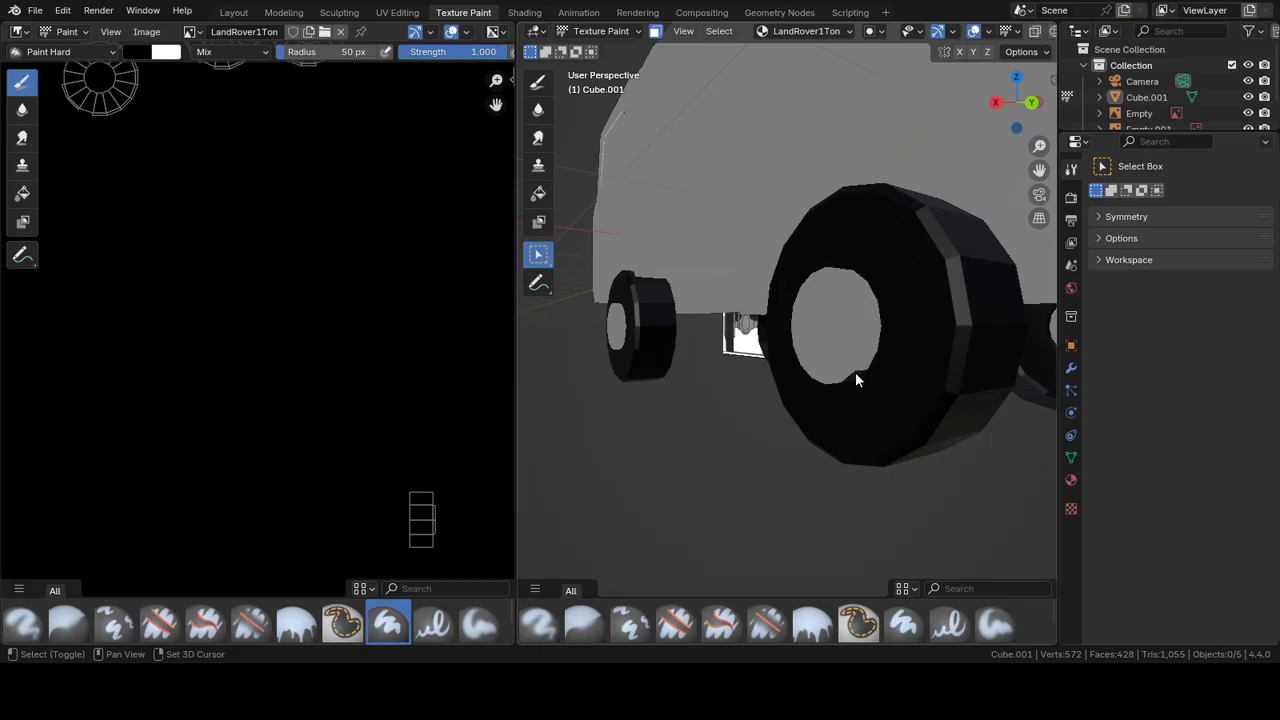
pyautogui.moveTo(855, 372); pyautogui.dragTo(750, 553, button='middle')
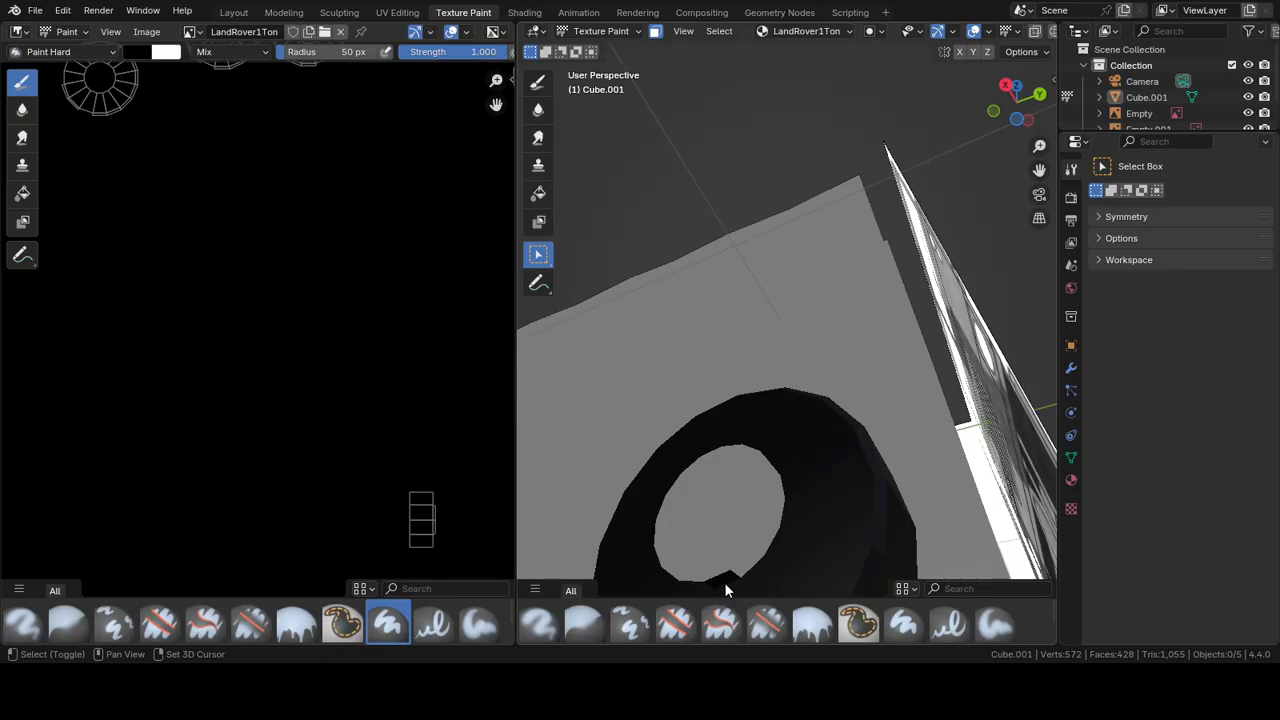
pyautogui.moveTo(700, 591); pyautogui.dragTo(586, 323, button='middle')
# Step: Deselect the side faces around a protruding wheel hub on the opposite side of the truck
pyautogui.scroll(6, 711, 277)
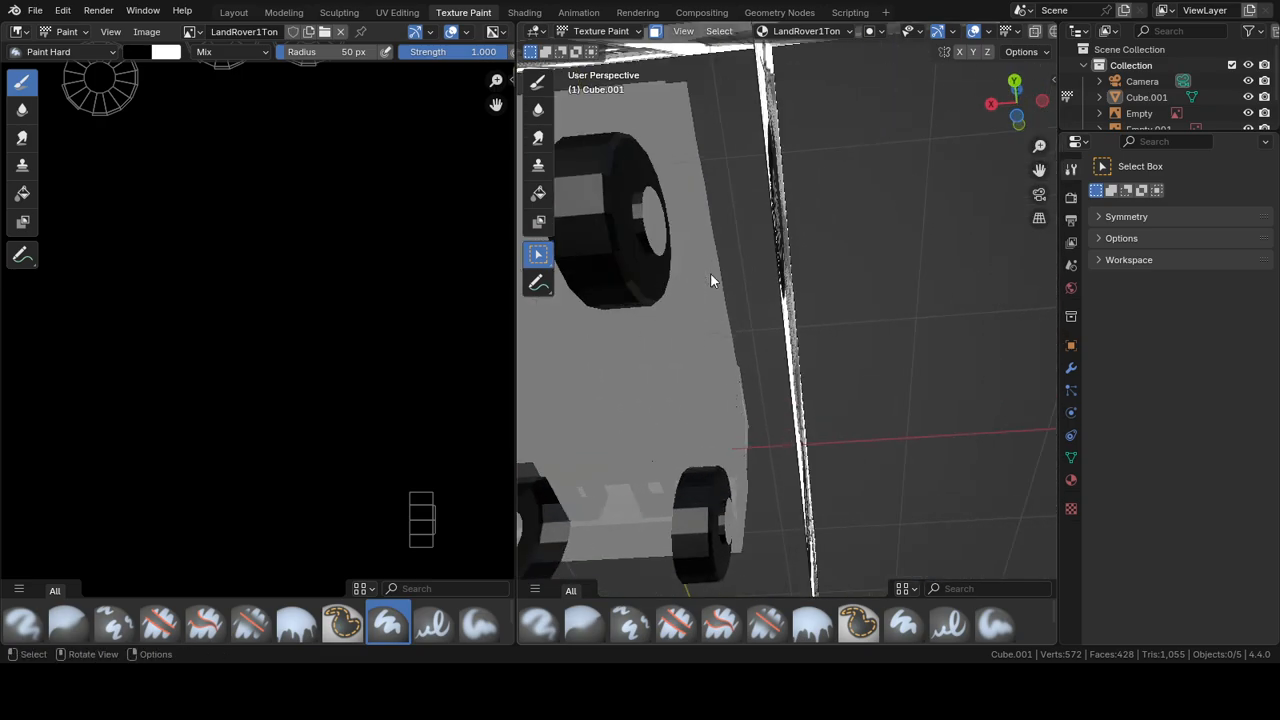
pyautogui.keyDown('shift'); pyautogui.moveTo(661, 237); pyautogui.dragTo(714, 175, button='middle'); pyautogui.keyUp('shift')
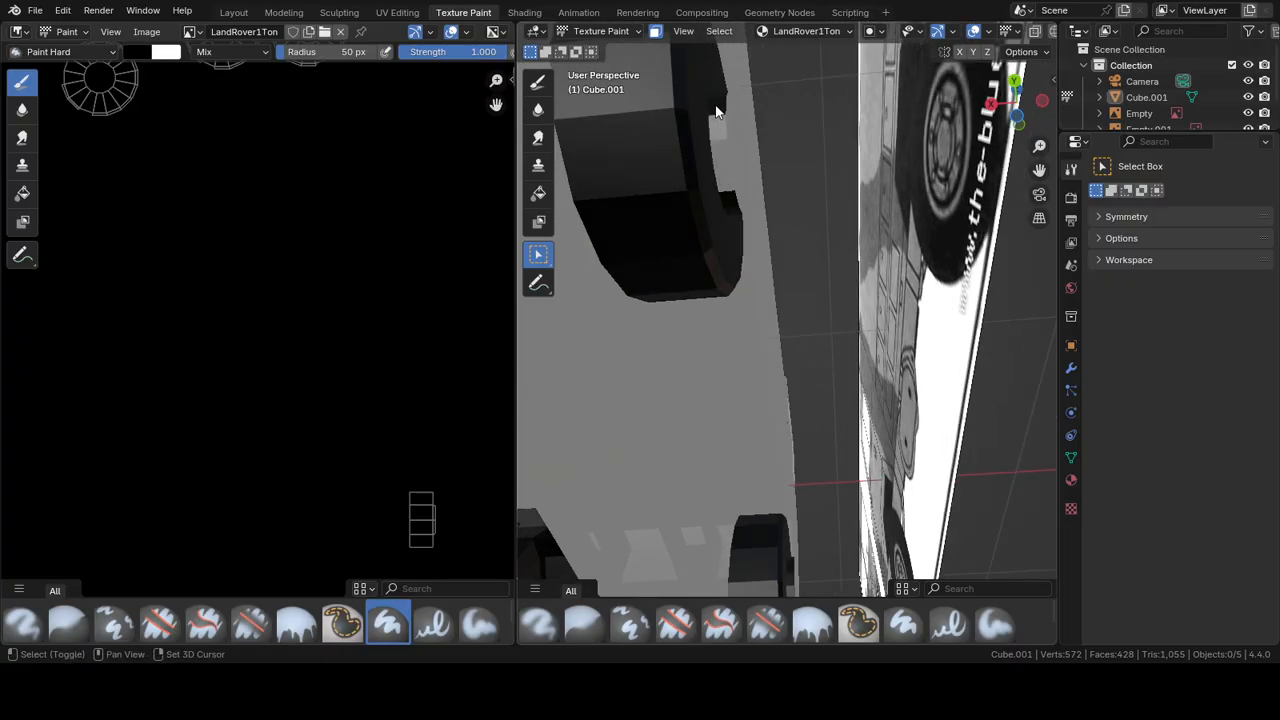
pyautogui.moveTo(733, 217); pyautogui.dragTo(700, 373, button='middle')
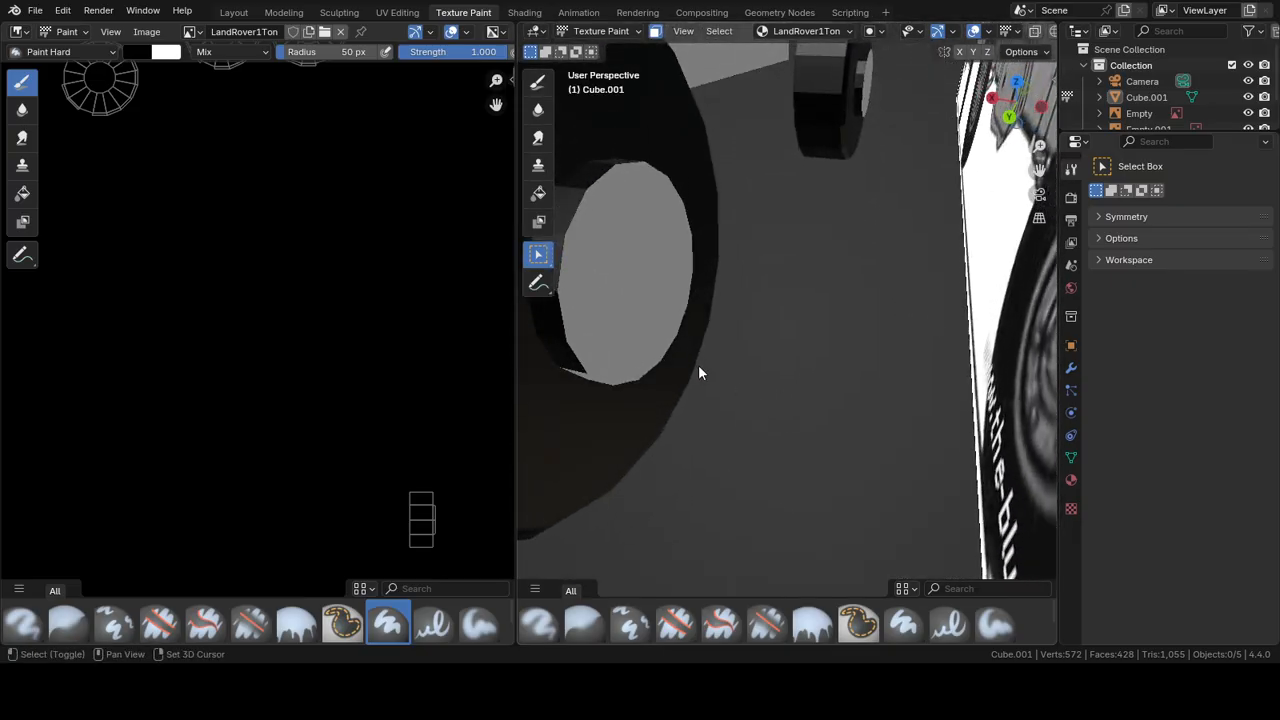
pyautogui.moveTo(555, 330); pyautogui.dragTo(668, 341, button='middle')
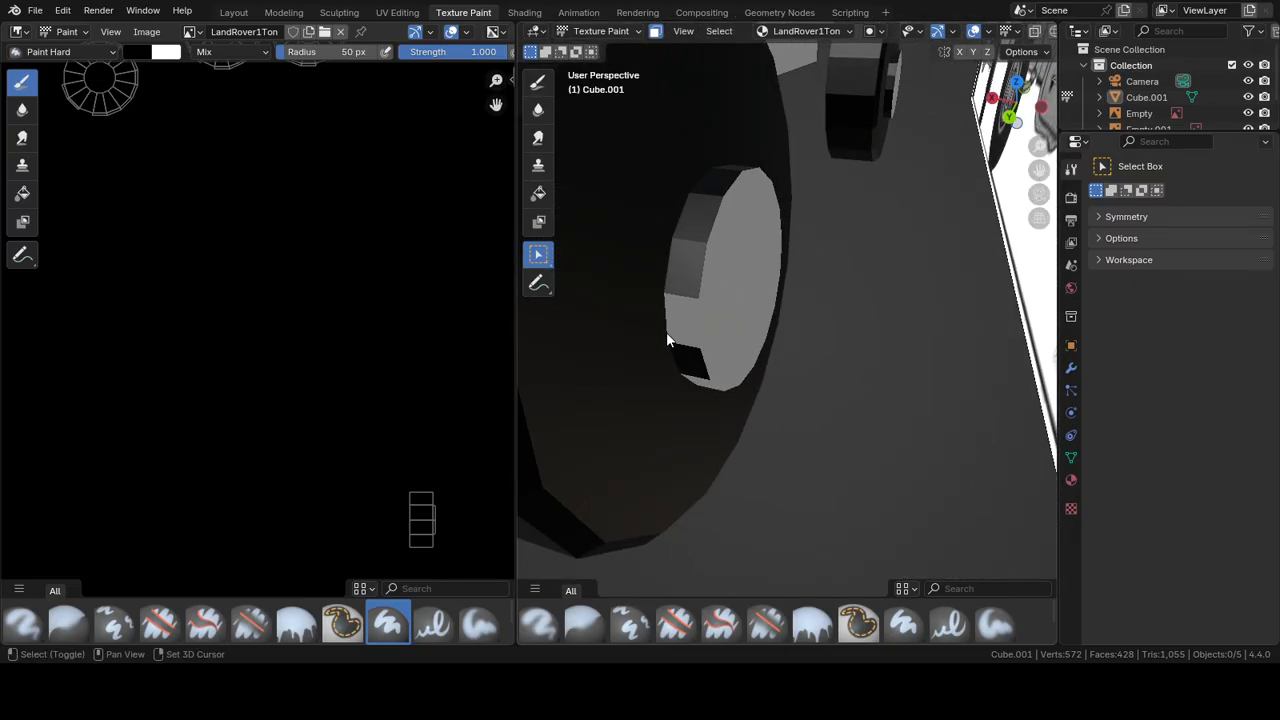
pyautogui.keyDown('shift'); pyautogui.click(696, 250); pyautogui.keyUp('shift')
pyautogui.keyDown('shift'); pyautogui.click(708, 212); pyautogui.keyUp('shift')
pyautogui.keyDown('shift'); pyautogui.click(697, 250); pyautogui.keyUp('shift')
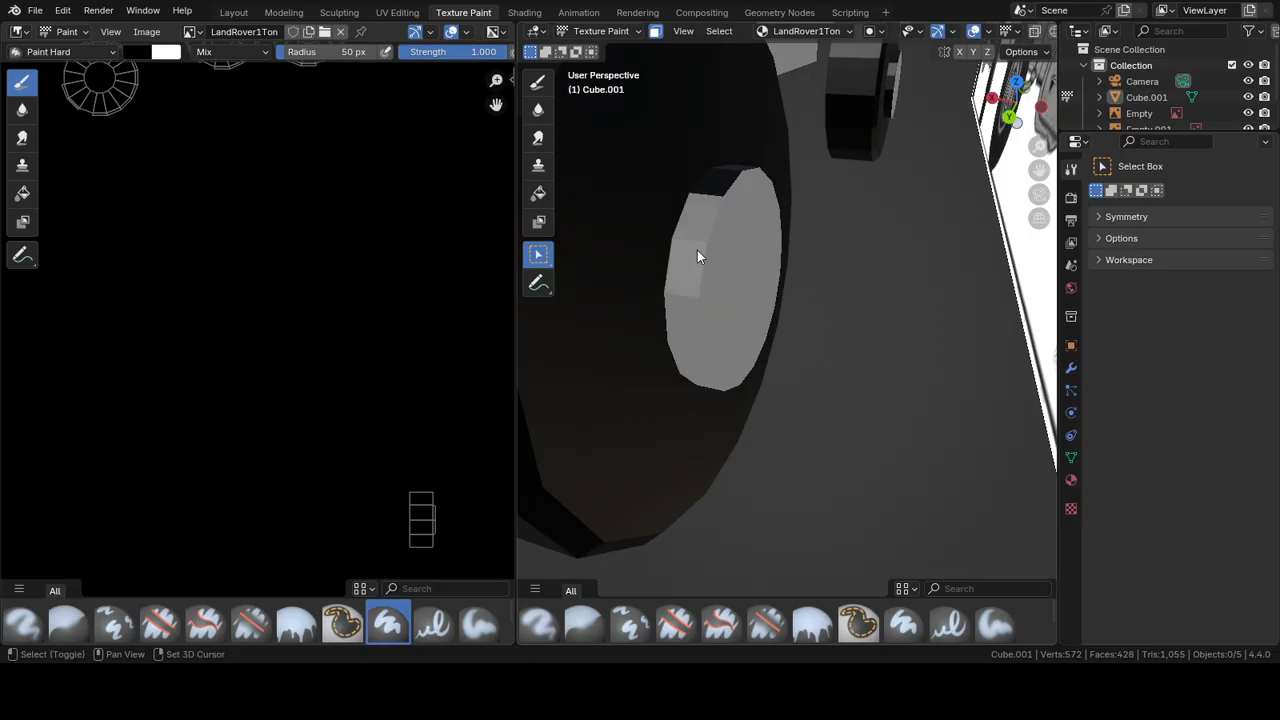
pyautogui.moveTo(725, 188); pyautogui.dragTo(686, 266, button='middle')
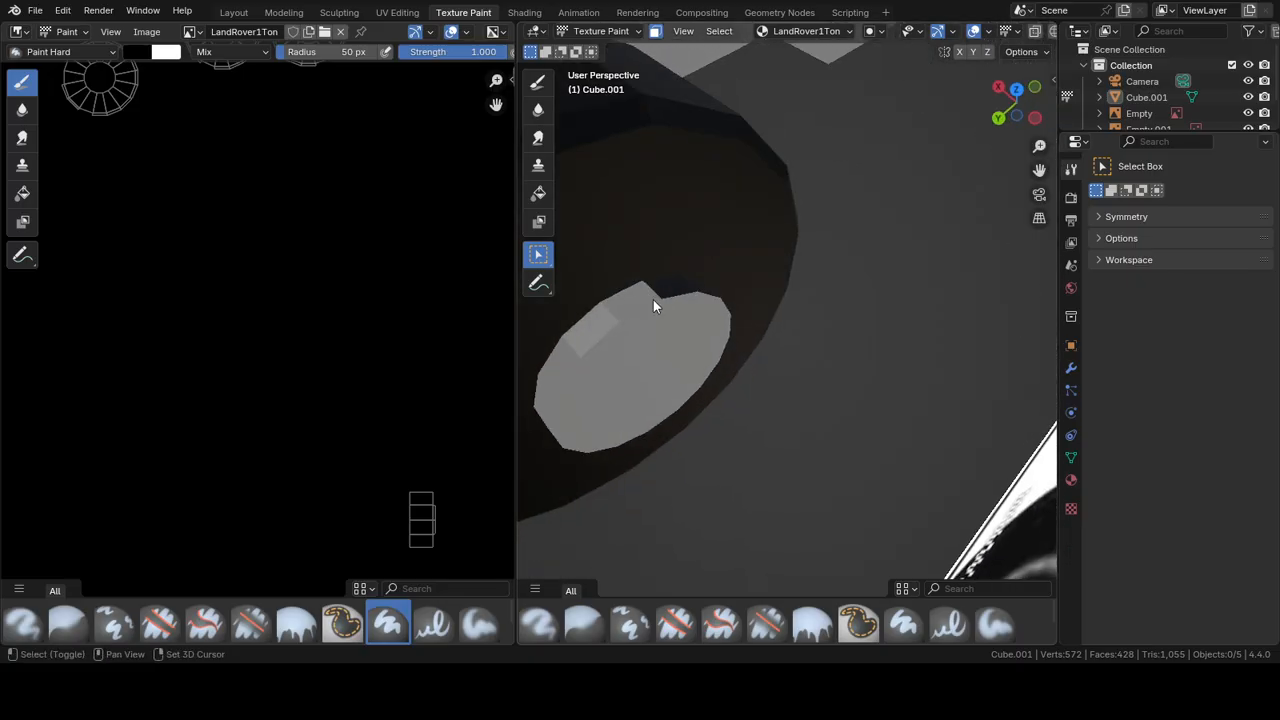
pyautogui.moveTo(748, 311); pyautogui.dragTo(742, 144, button='middle')
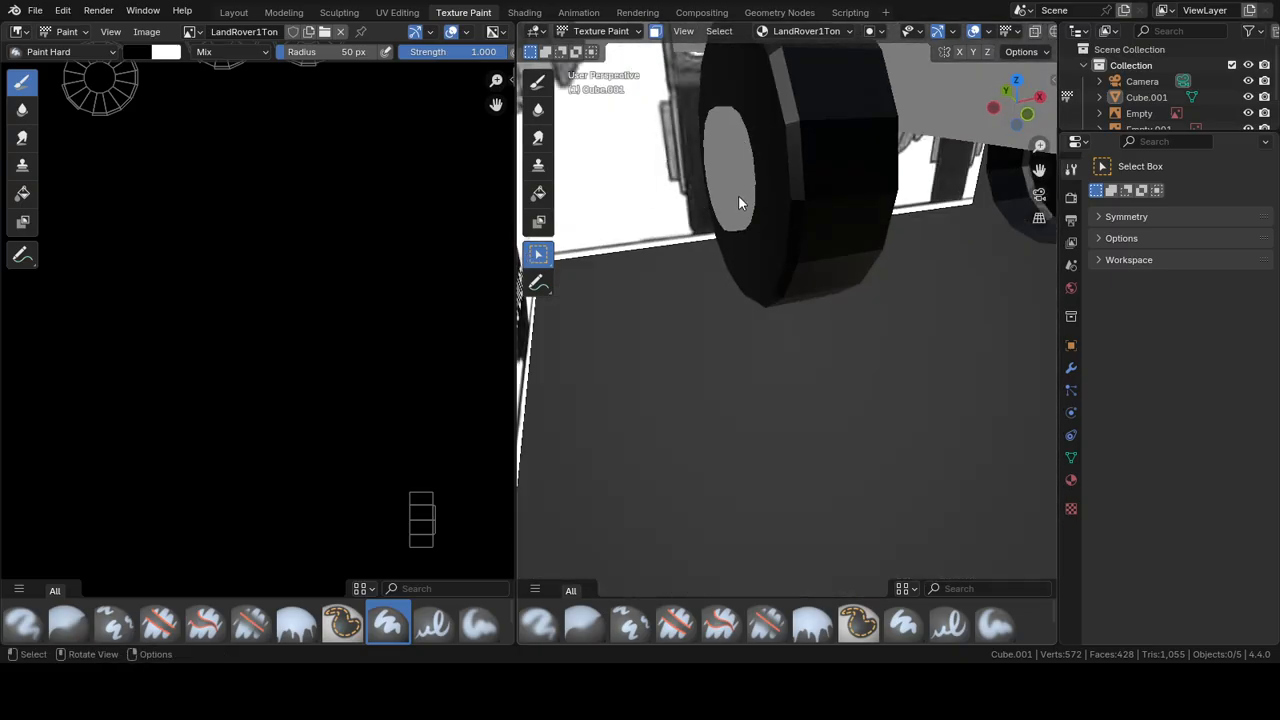
# Step: Deselect the last hub side faces on the wheels, leaving only the tyre faces in the selection
pyautogui.moveTo(738, 195); pyautogui.dragTo(691, 240, button='middle')
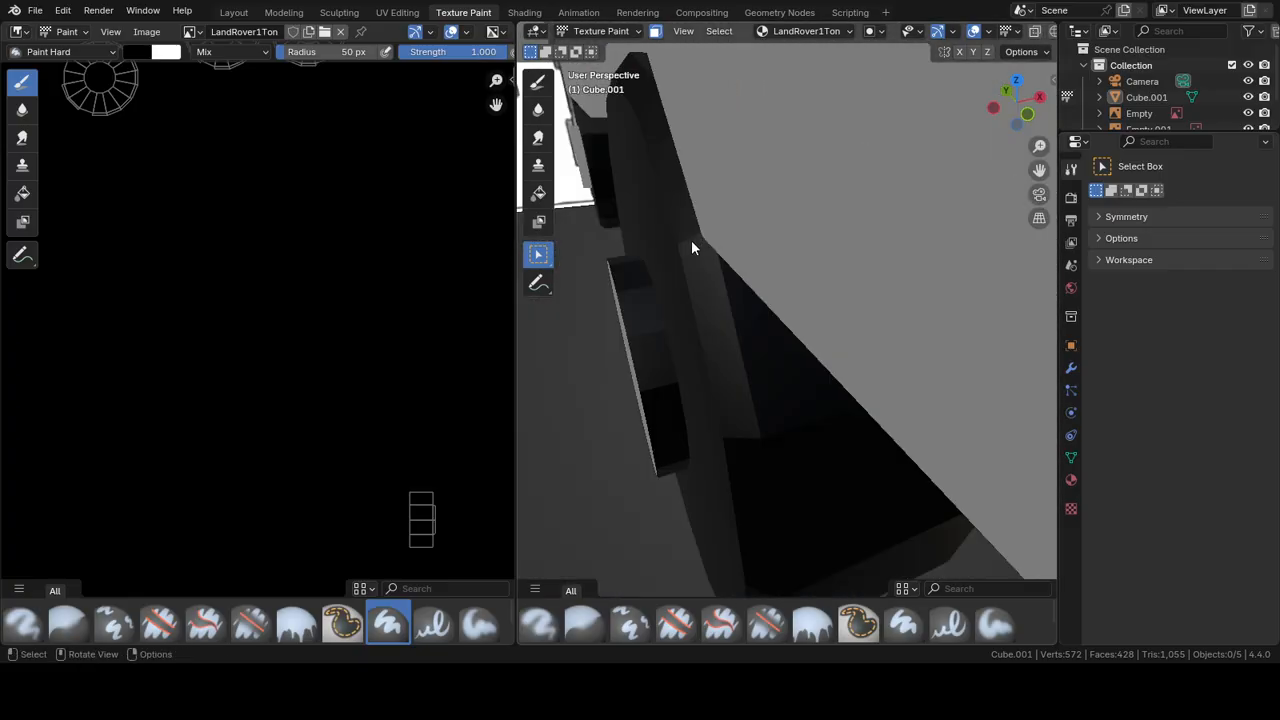
pyautogui.keyDown('shift'); pyautogui.click(655, 352); pyautogui.keyUp('shift')
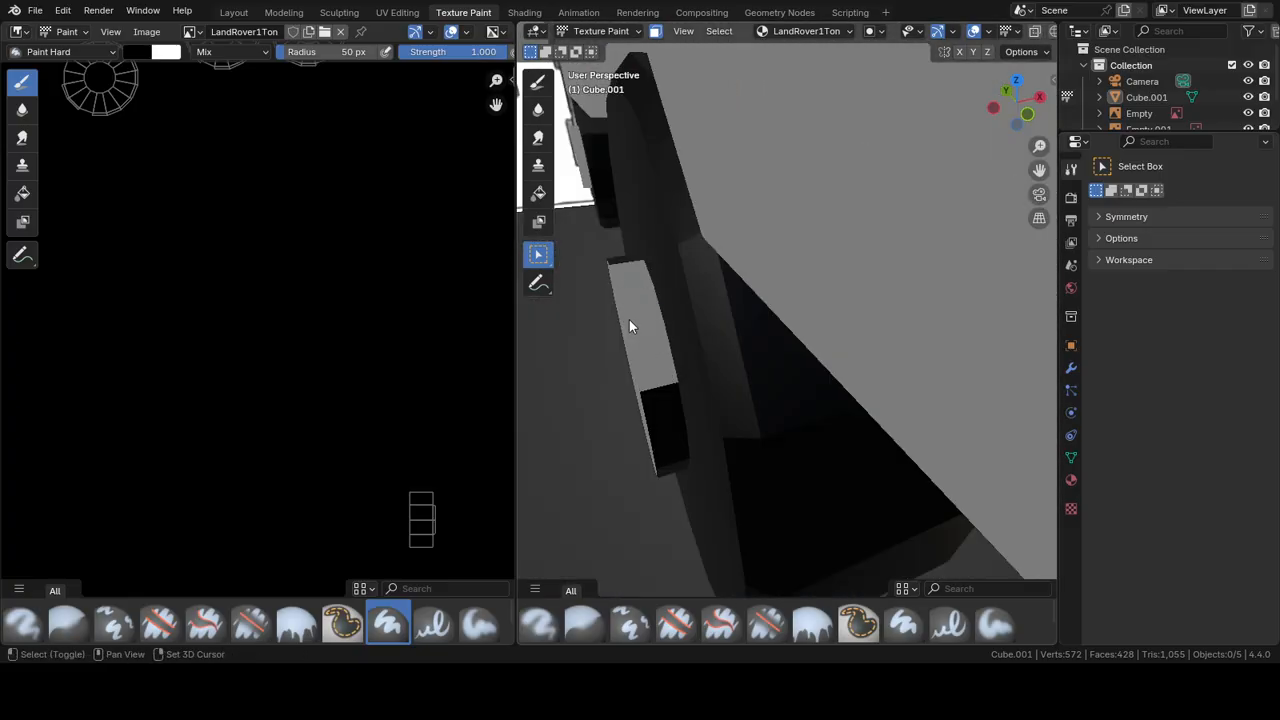
pyautogui.moveTo(660, 446); pyautogui.dragTo(657, 373, button='middle')
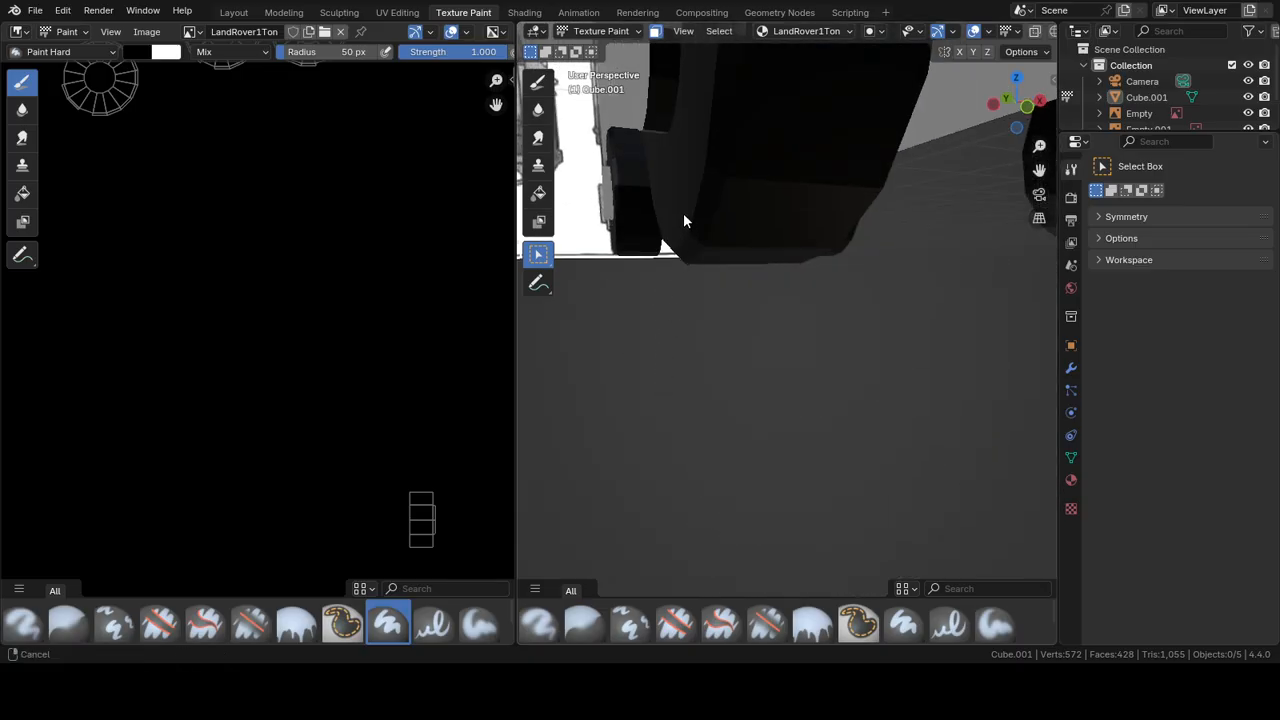
pyautogui.moveTo(683, 213); pyautogui.dragTo(760, 185, button='middle')
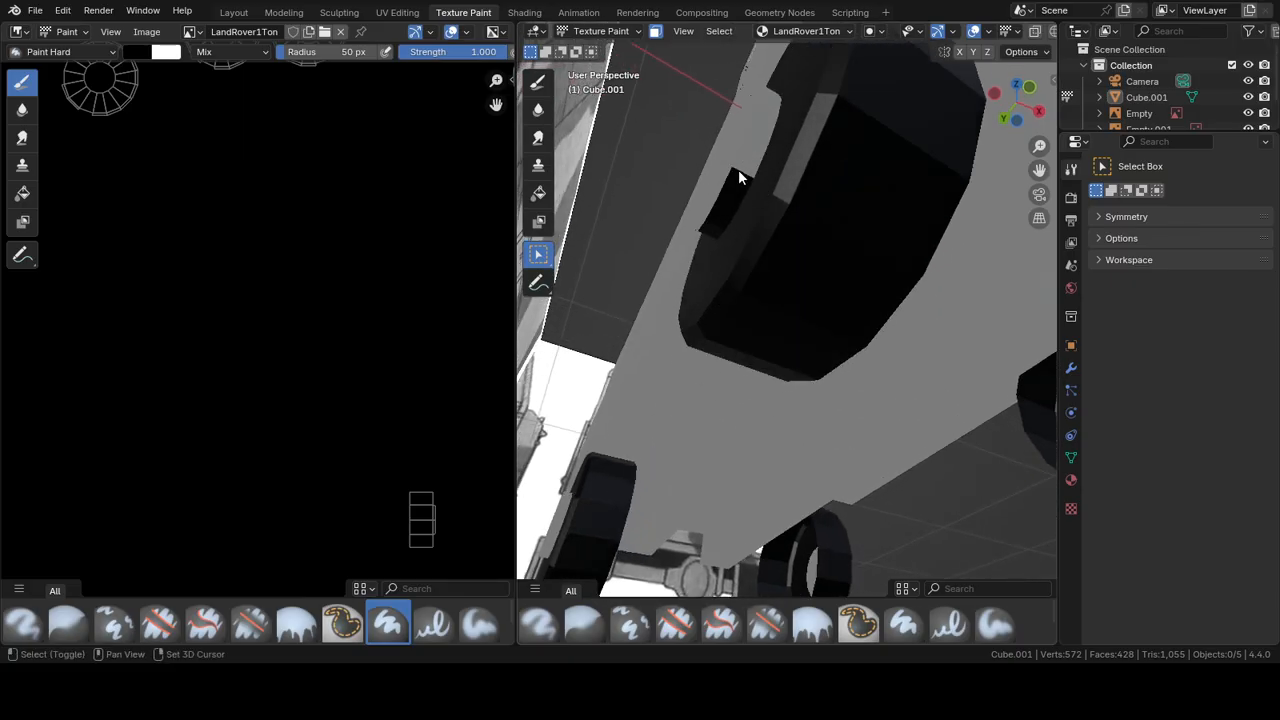
pyautogui.moveTo(706, 234); pyautogui.dragTo(729, 246, button='middle')
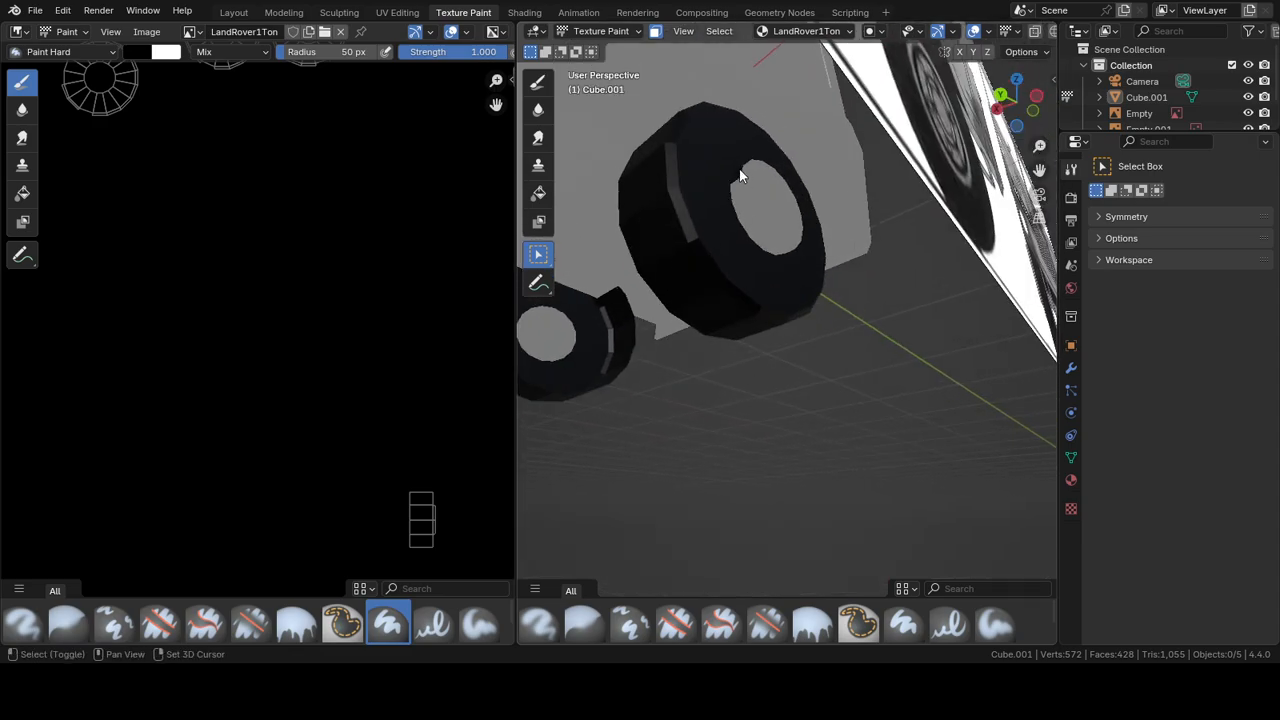
pyautogui.moveTo(740, 178); pyautogui.dragTo(710, 284, button='middle')
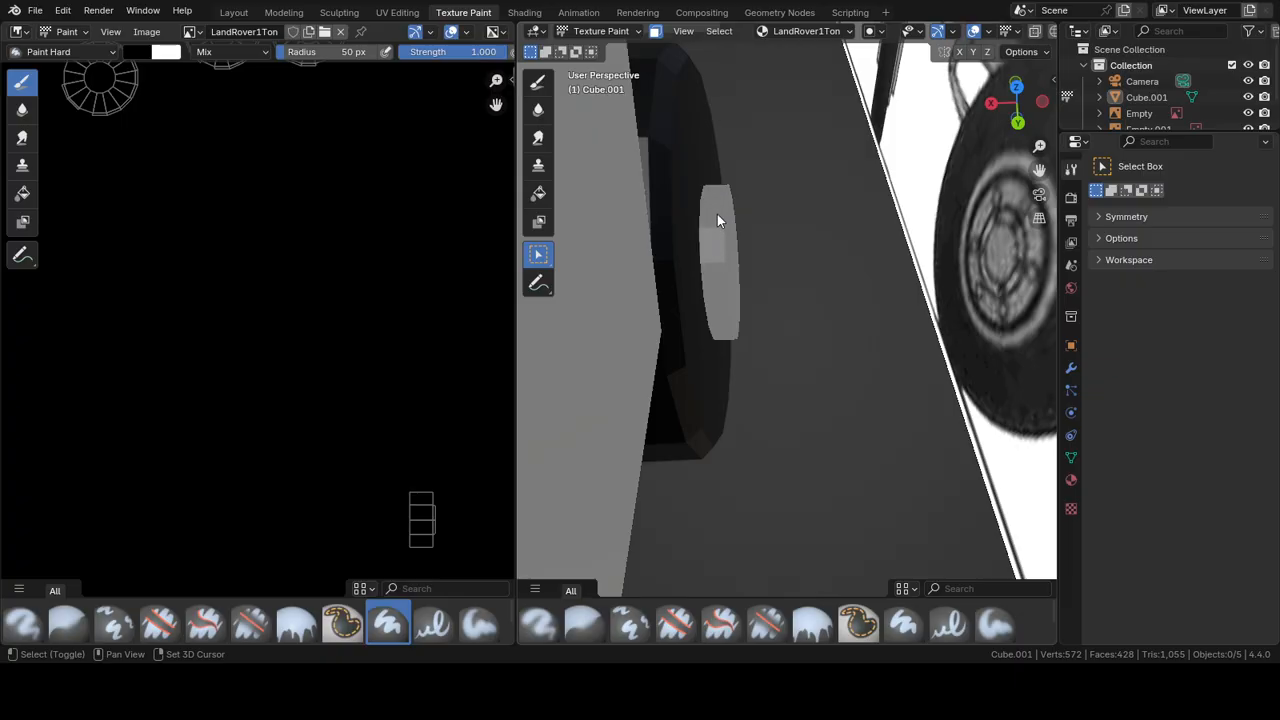
# Step: Activate the Fill tool and set its primary color to dark grey #242424
pyautogui.scroll(-10, 756, 211)
pyautogui.moveTo(729, 241); pyautogui.dragTo(820, 171, button='middle')
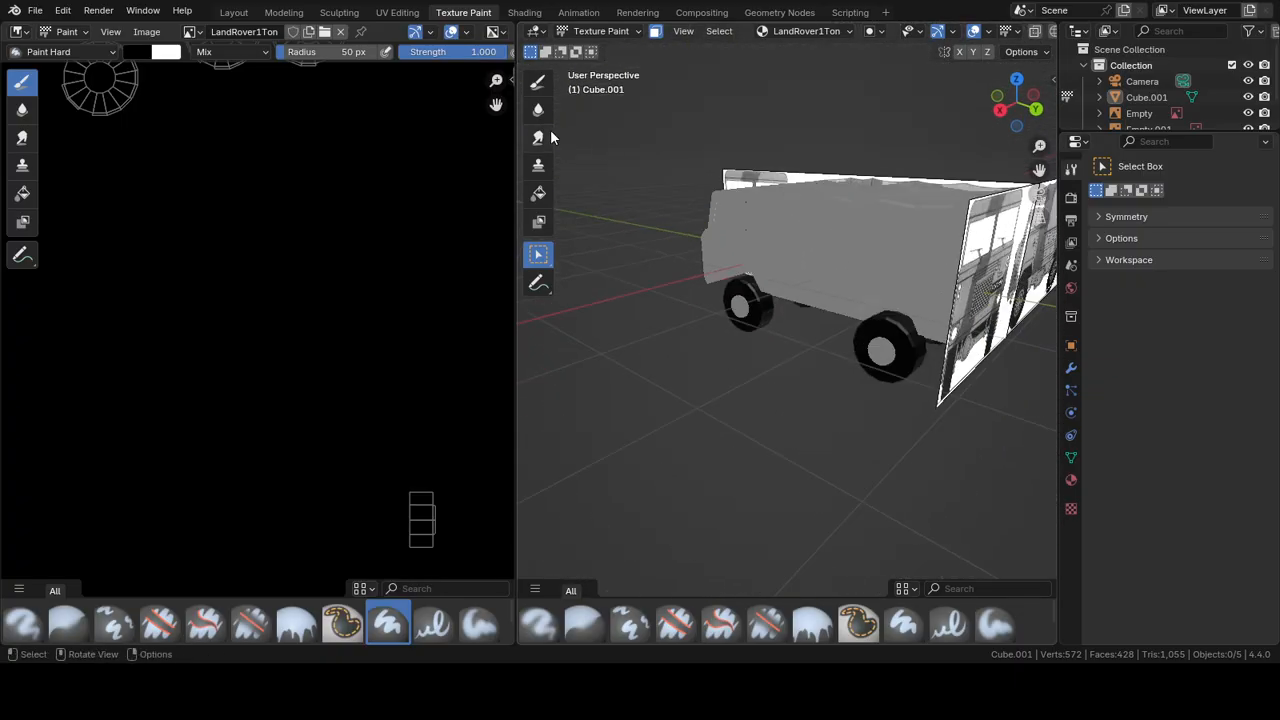
pyautogui.click(540, 196)
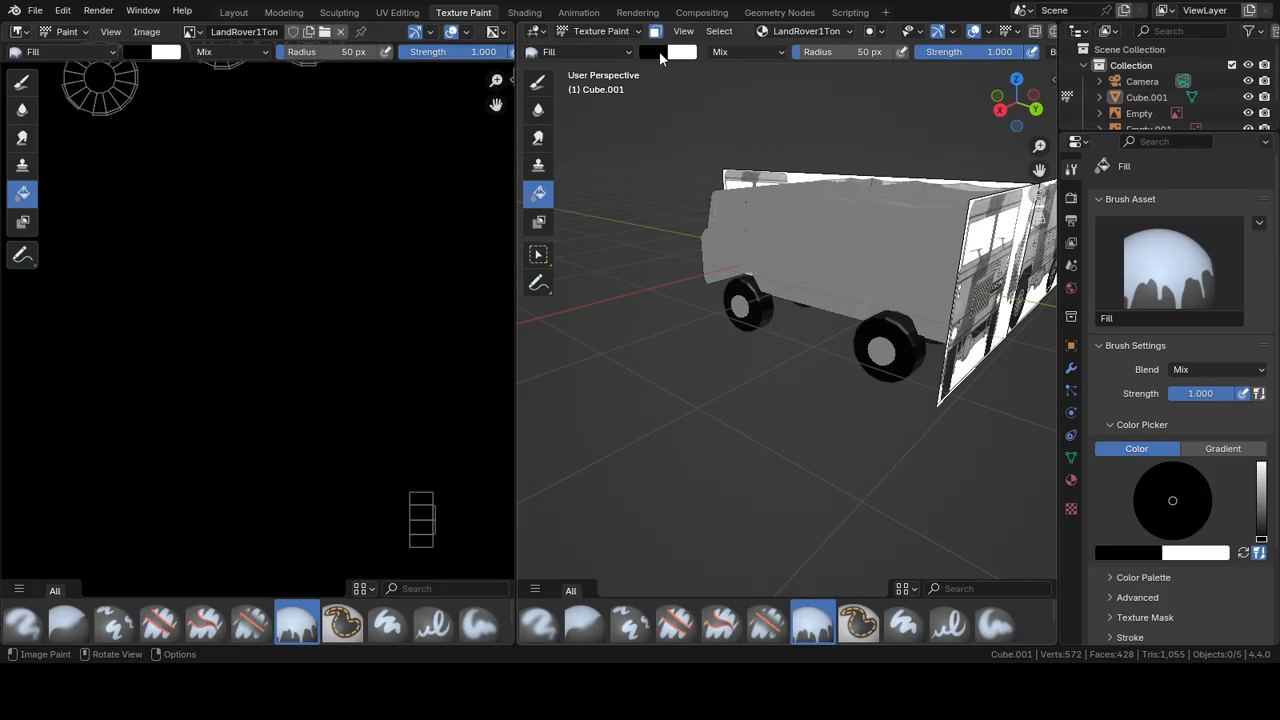
pyautogui.click(659, 51)
pyautogui.moveTo(784, 172); pyautogui.dragTo(784, 177)
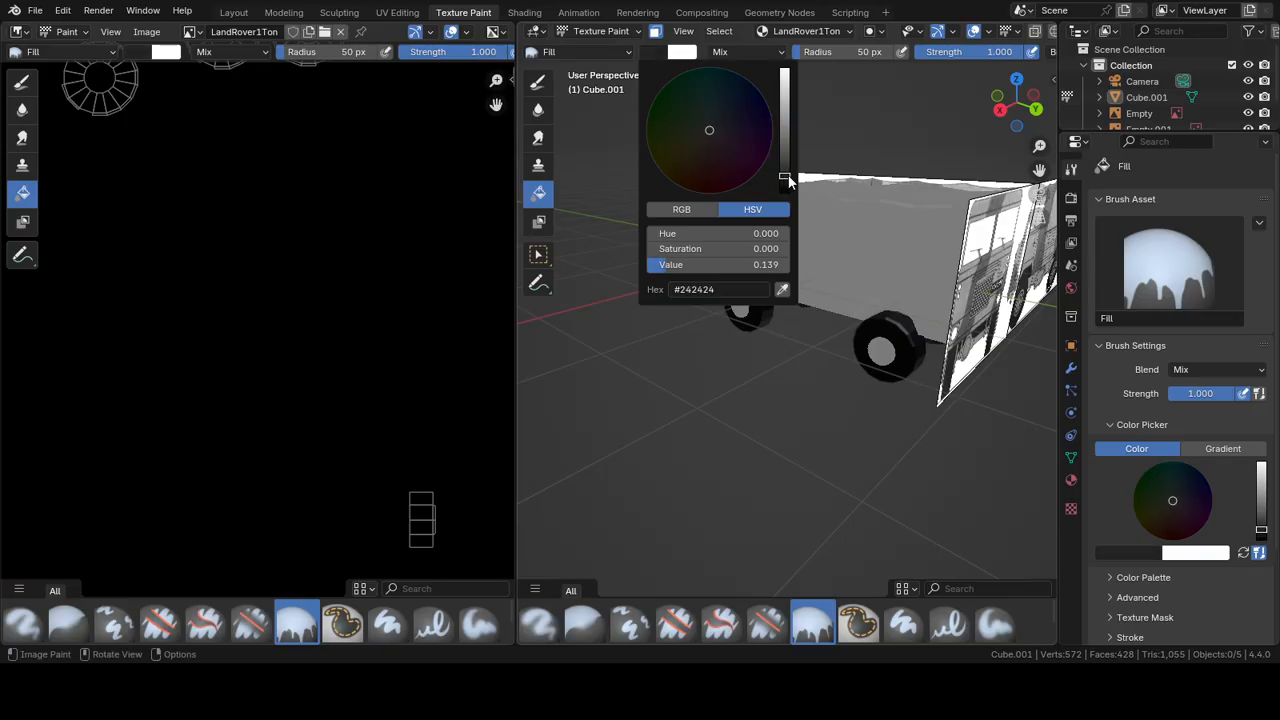
pyautogui.click(874, 250)
# Step: Fill the selected tyre faces with the dark grey color and view the wheels from the side
pyautogui.moveTo(874, 250); pyautogui.dragTo(688, 250, button='middle')
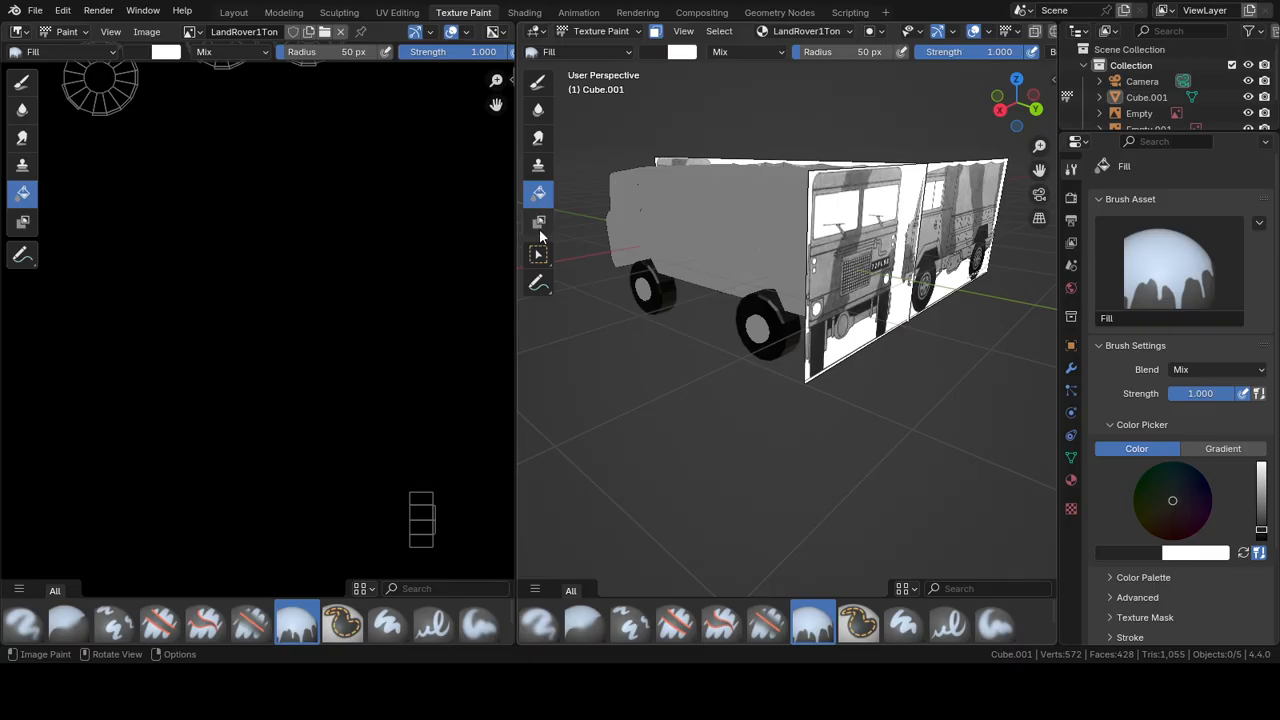
pyautogui.scroll(5, 690, 310)
pyautogui.scroll(-6, 751, 299)
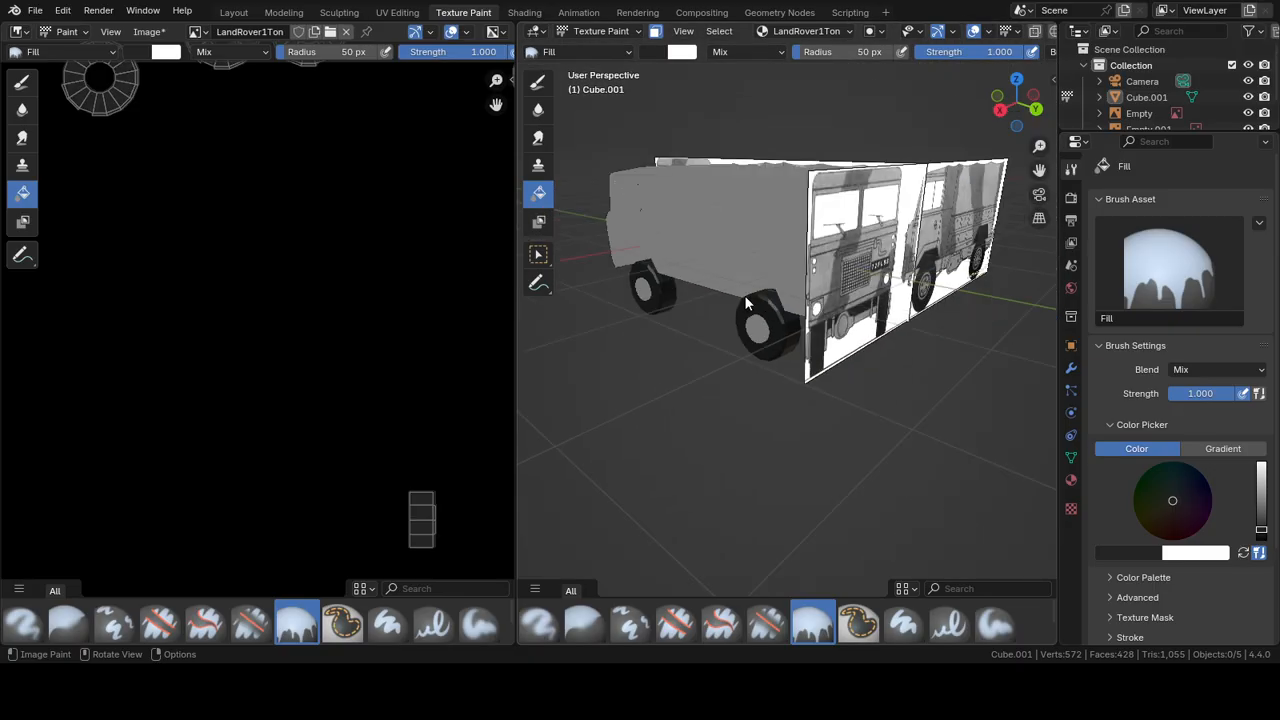
pyautogui.moveTo(744, 295); pyautogui.dragTo(793, 299, button='middle')
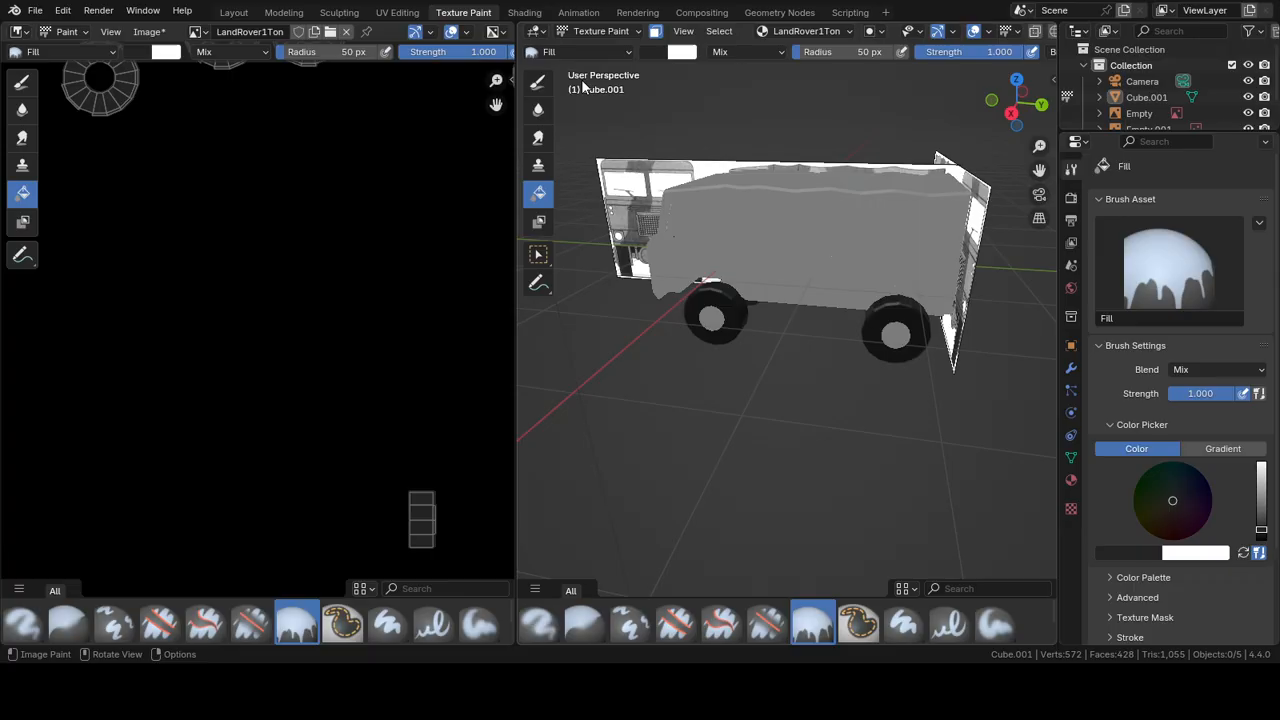
pyautogui.keyDown('shift'); pyautogui.moveTo(698, 121); pyautogui.dragTo(660, 144, button='middle'); pyautogui.keyUp('shift')
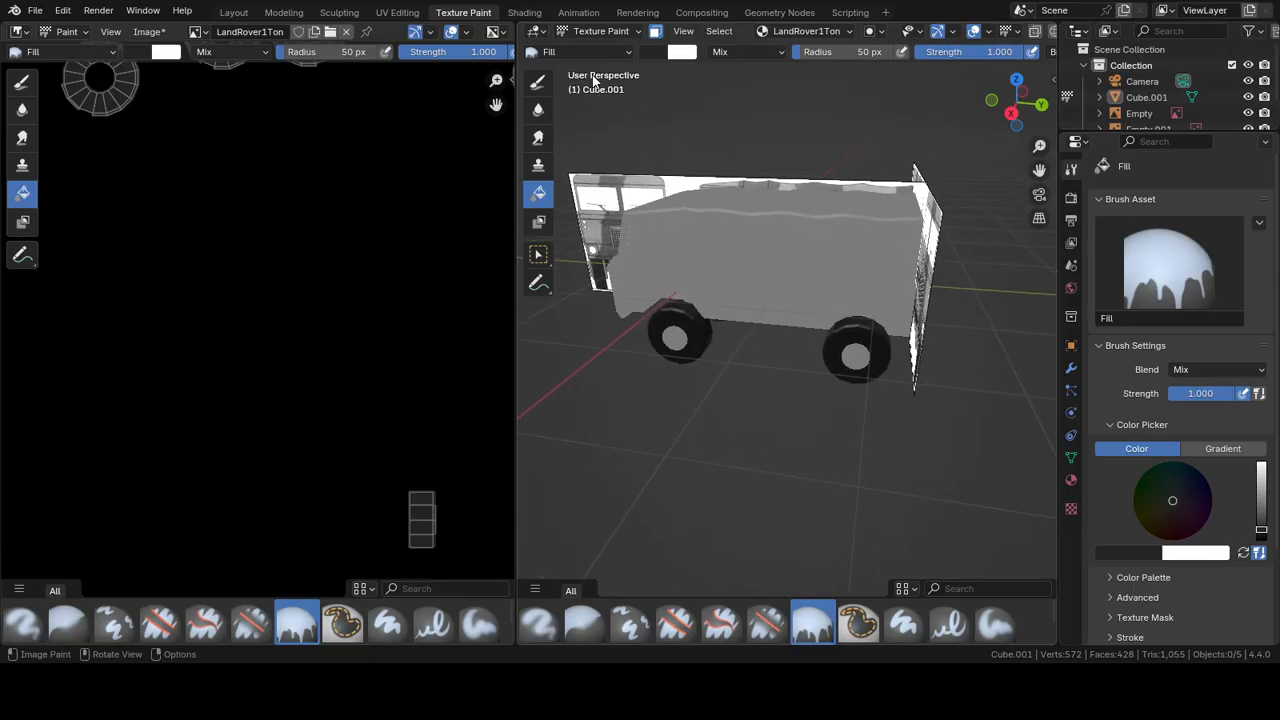
# Step: Invert the face selection to cover the truck body and set the Fill tool's primary color to dark green #08520D
pyautogui.click(719, 31)
pyautogui.click(754, 86)
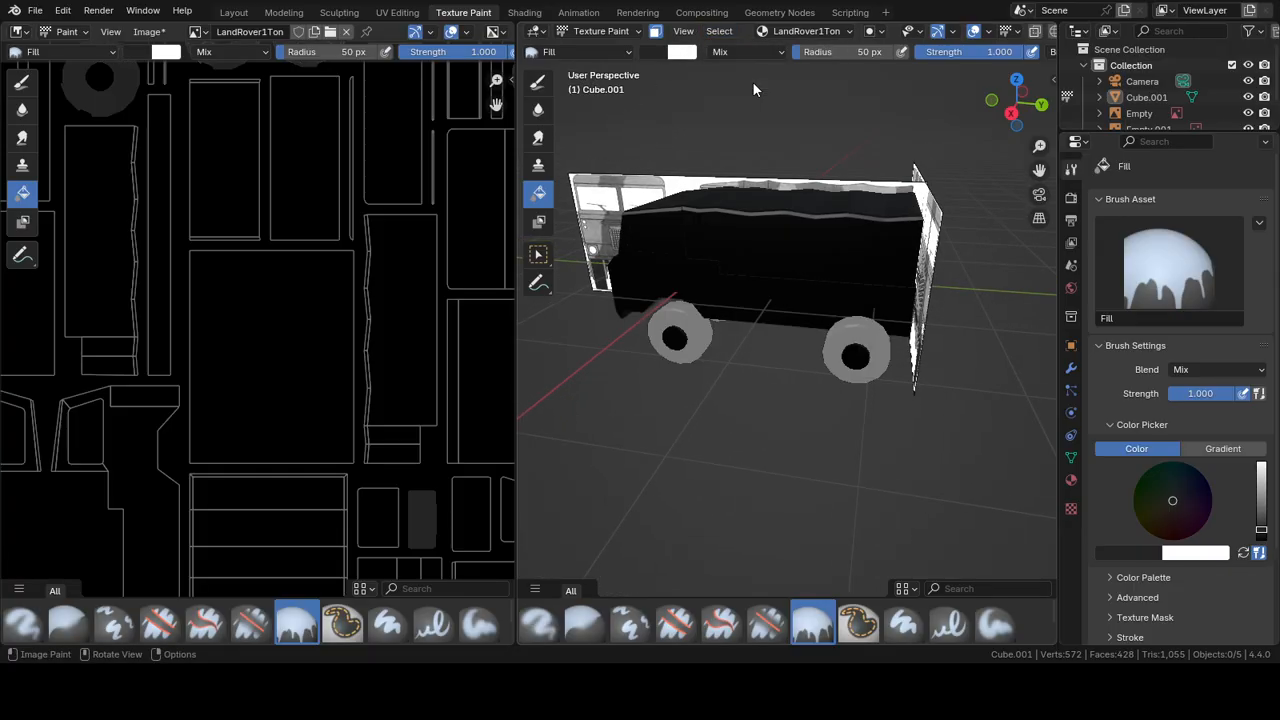
pyautogui.click(642, 52)
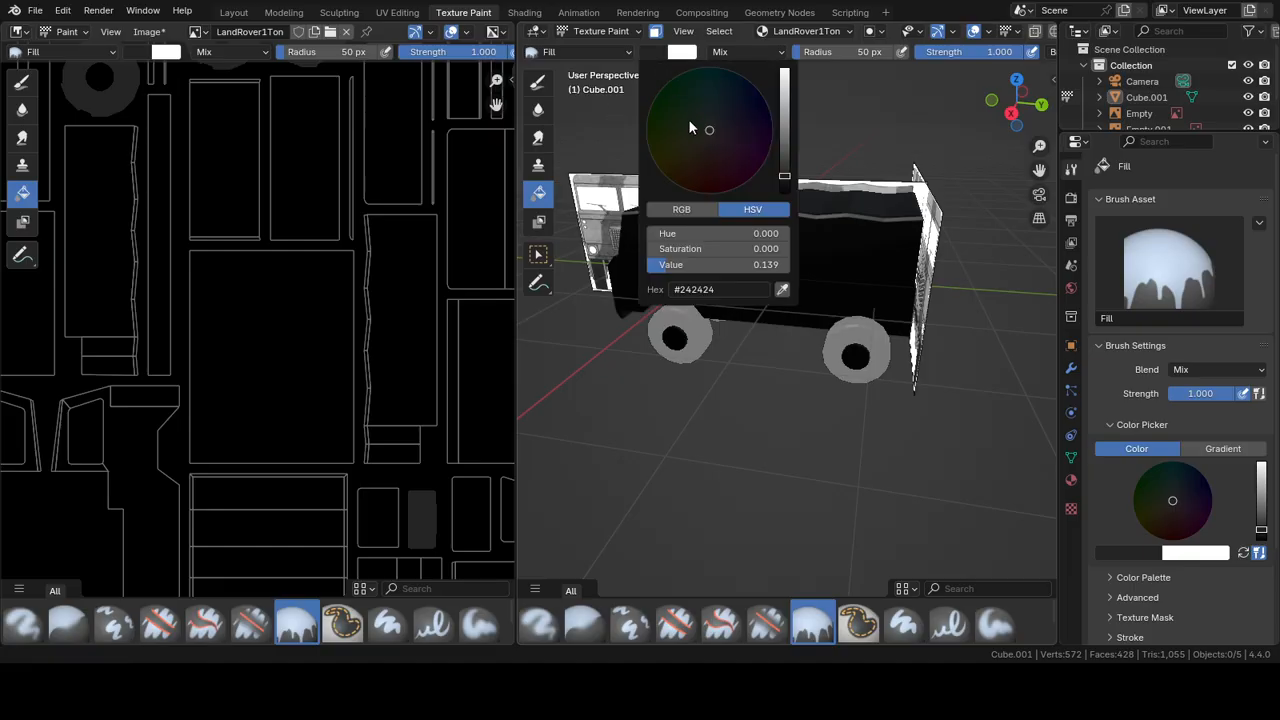
pyautogui.scroll(17, 690, 119)
pyautogui.scroll(-4, 720, 115)
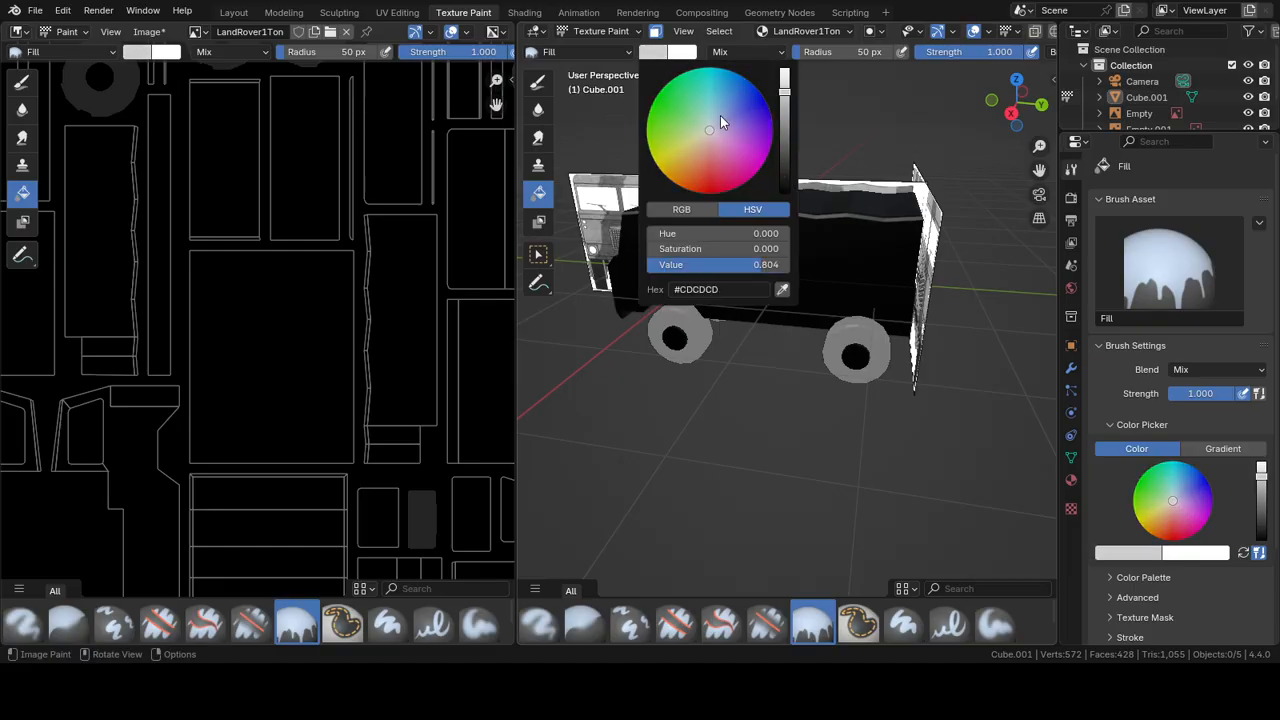
pyautogui.moveTo(670, 101); pyautogui.dragTo(662, 98)
pyautogui.moveTo(784, 91); pyautogui.dragTo(784, 152)
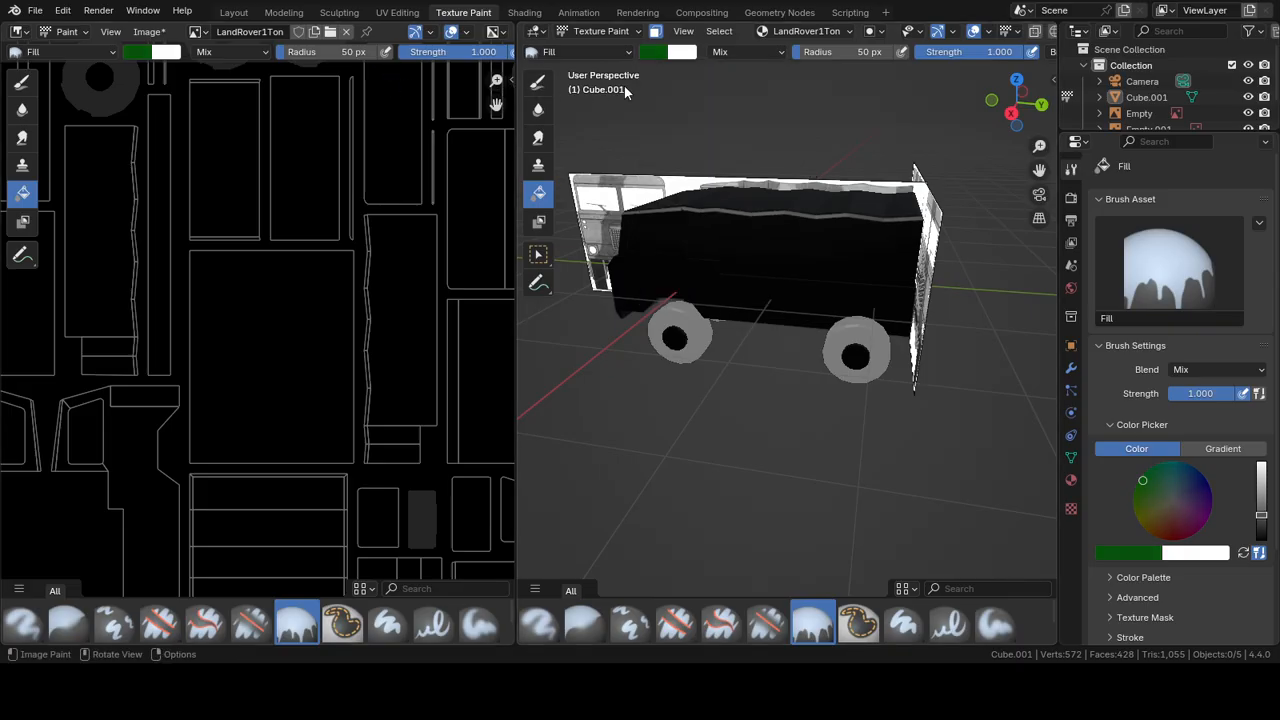
# Step: Fill the selected body and hub faces with the dark green color, check the truck from the front corner and save the file
pyautogui.click(738, 259)
pyautogui.moveTo(739, 258)
pyautogui.mouseDown(button='middle')
pyautogui.moveTo(748, 244)
pyautogui.moveTo(799, 267)
pyautogui.moveTo(745, 262)
pyautogui.moveTo(763, 284)
pyautogui.moveTo(848, 289)
pyautogui.mouseUp(button='middle')
pyautogui.scroll(-4, 800, 267)
pyautogui.scroll(4, 731, 302)
pyautogui.hotkey('ctrl', 's')
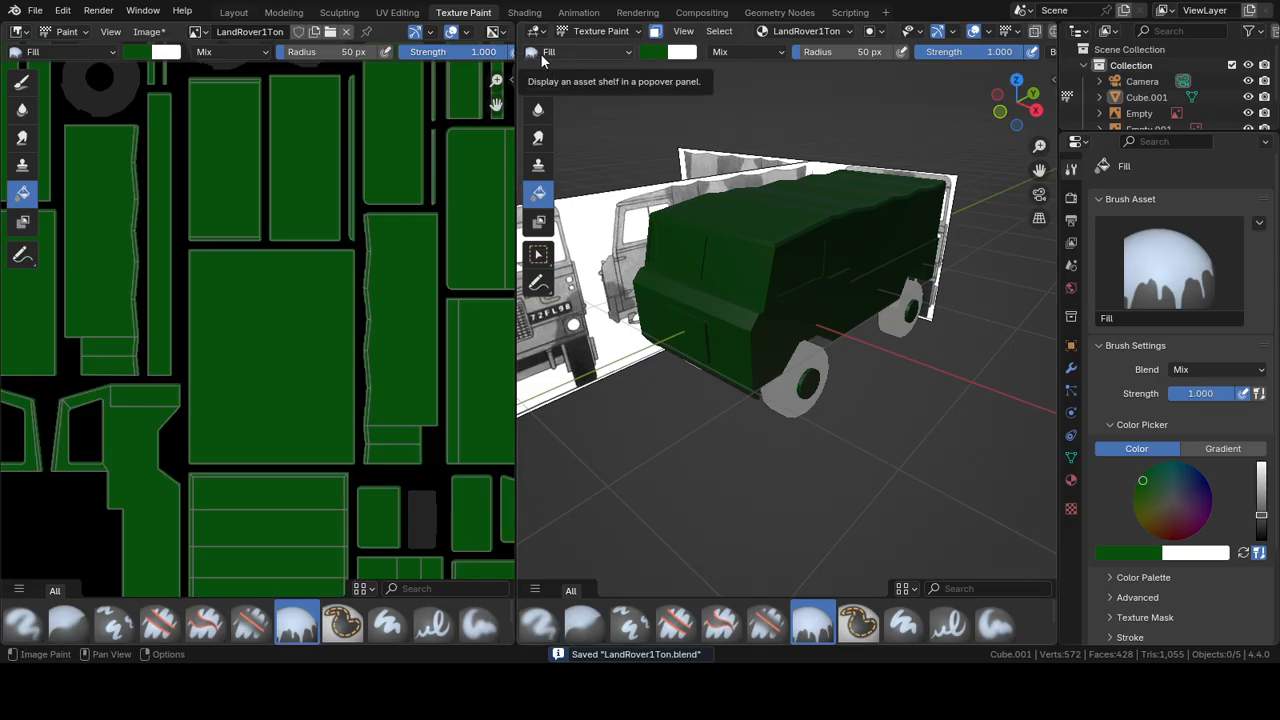
# Step: Select the windscreen and side window faces of the cab with the Select Box tool
pyautogui.scroll(4, 760, 258)
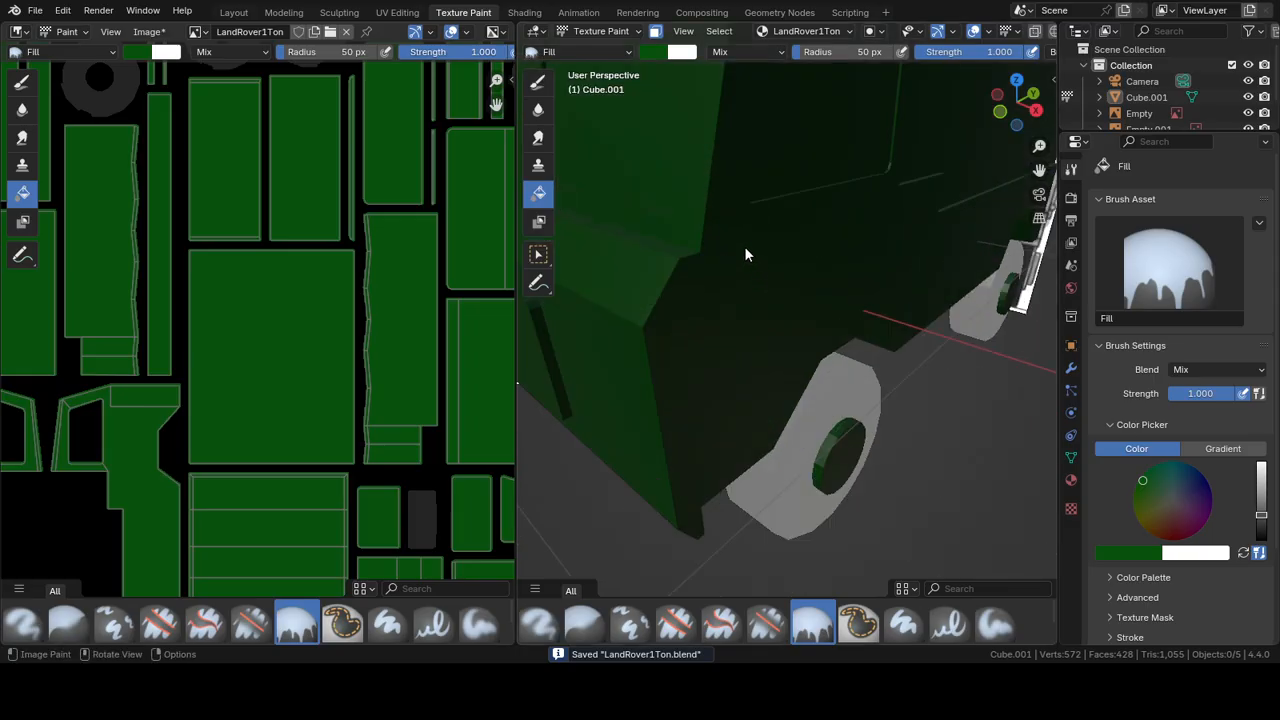
pyautogui.keyDown('shift'); pyautogui.moveTo(744, 246); pyautogui.dragTo(808, 362, button='middle'); pyautogui.keyUp('shift')
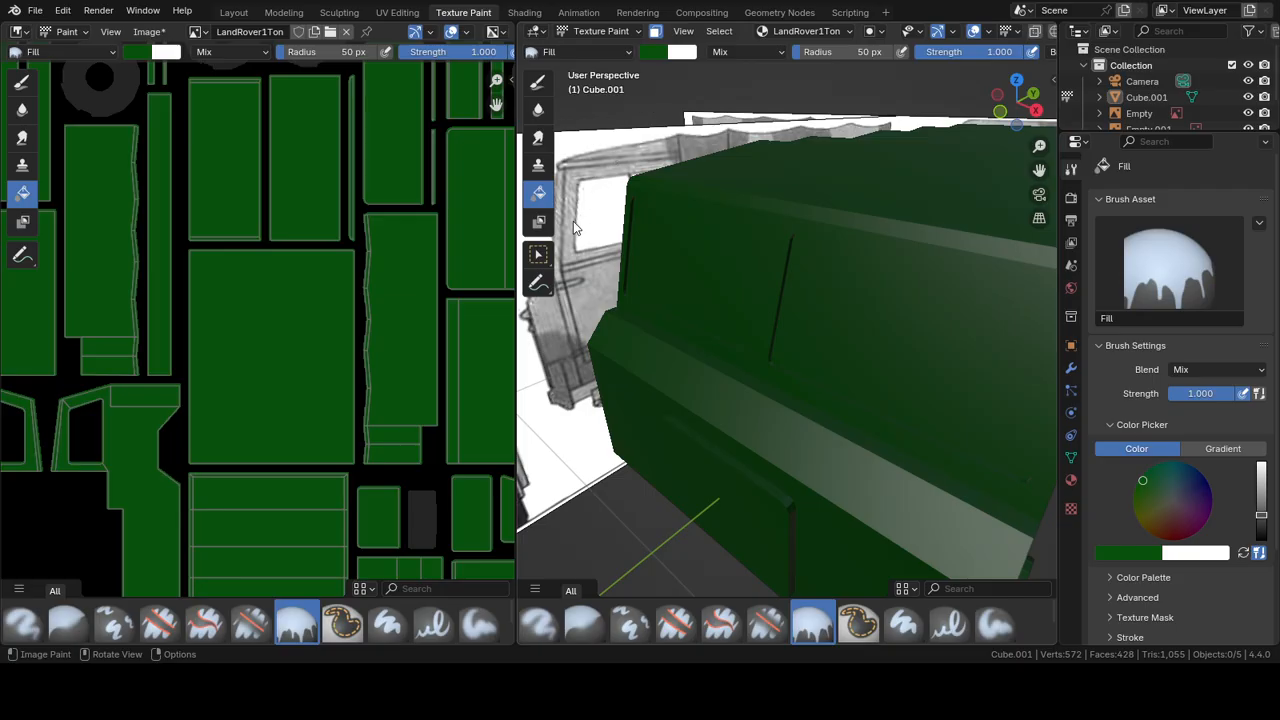
pyautogui.click(538, 254)
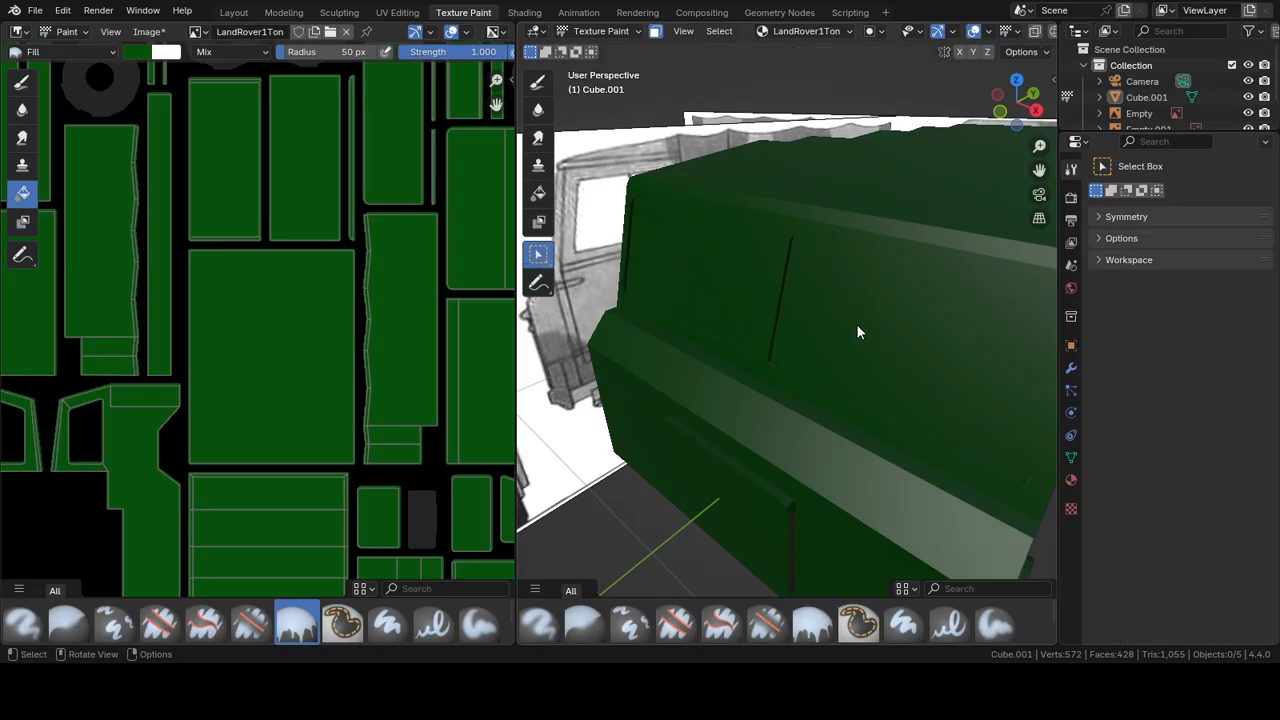
pyautogui.keyDown('shift'); pyautogui.moveTo(856, 323); pyautogui.dragTo(819, 288, button='middle'); pyautogui.keyUp('shift')
pyautogui.click(877, 241)
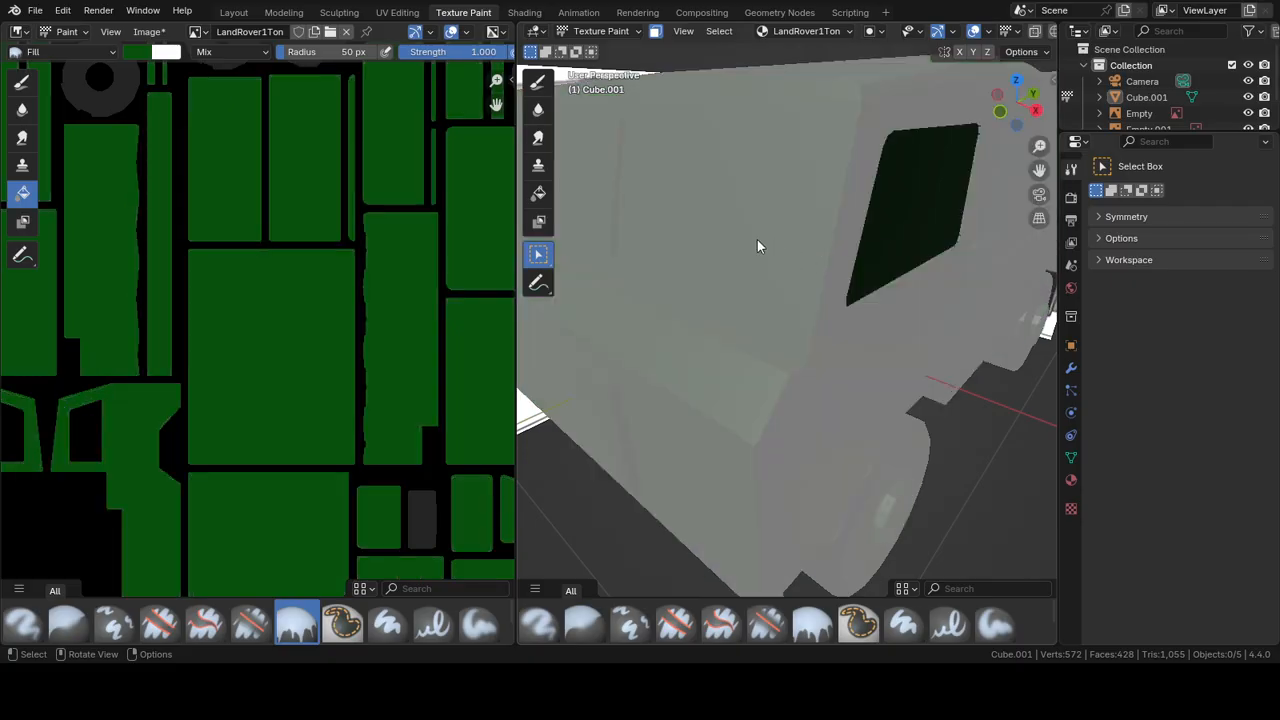
pyautogui.moveTo(757, 246); pyautogui.dragTo(753, 208, button='middle')
pyautogui.moveTo(929, 189); pyautogui.dragTo(597, 200, button='middle')
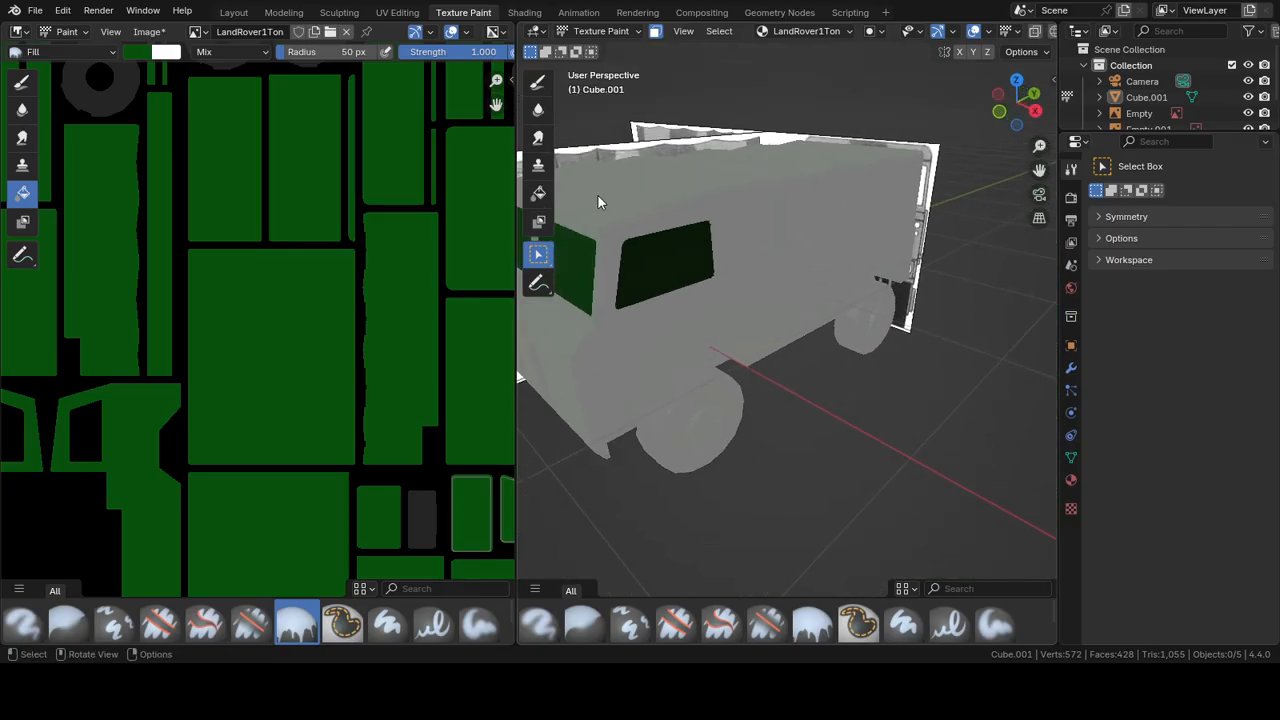
# Step: Fill the selected window faces with a muted dark blue using the Fill tool
pyautogui.click(538, 194)
pyautogui.click(651, 53)
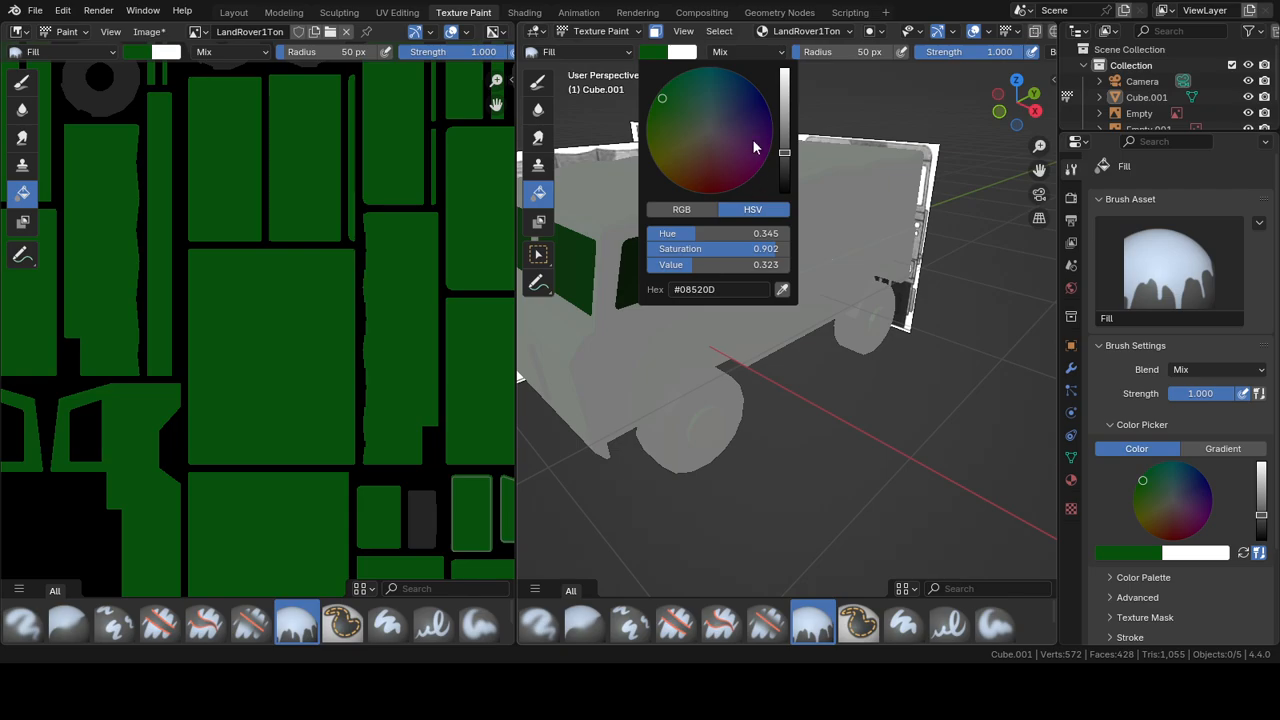
pyautogui.moveTo(755, 147)
pyautogui.mouseDown()
pyautogui.moveTo(714, 99)
pyautogui.moveTo(730, 101)
pyautogui.moveTo(726, 90)
pyautogui.mouseUp()
pyautogui.moveTo(785, 156); pyautogui.dragTo(785, 147)
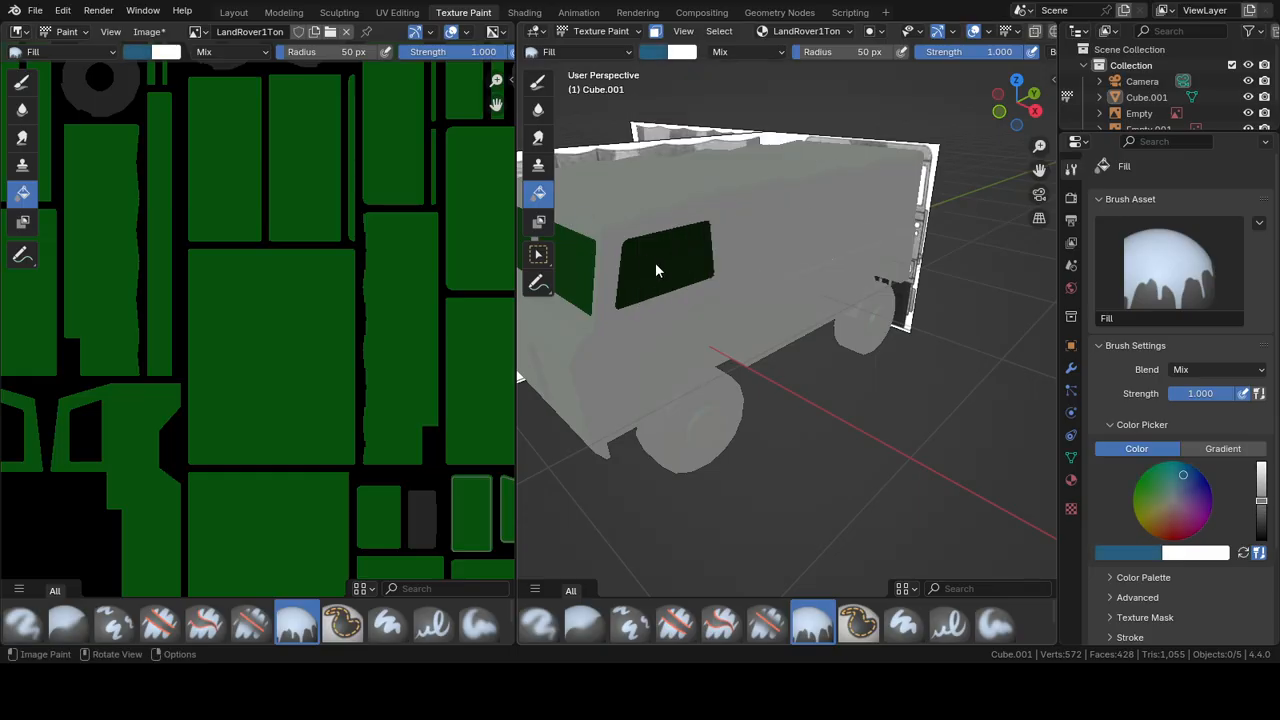
pyautogui.click(656, 264)
pyautogui.moveTo(657, 262); pyautogui.dragTo(812, 256, button='middle')
pyautogui.moveTo(708, 112); pyautogui.dragTo(770, 245, button='middle')
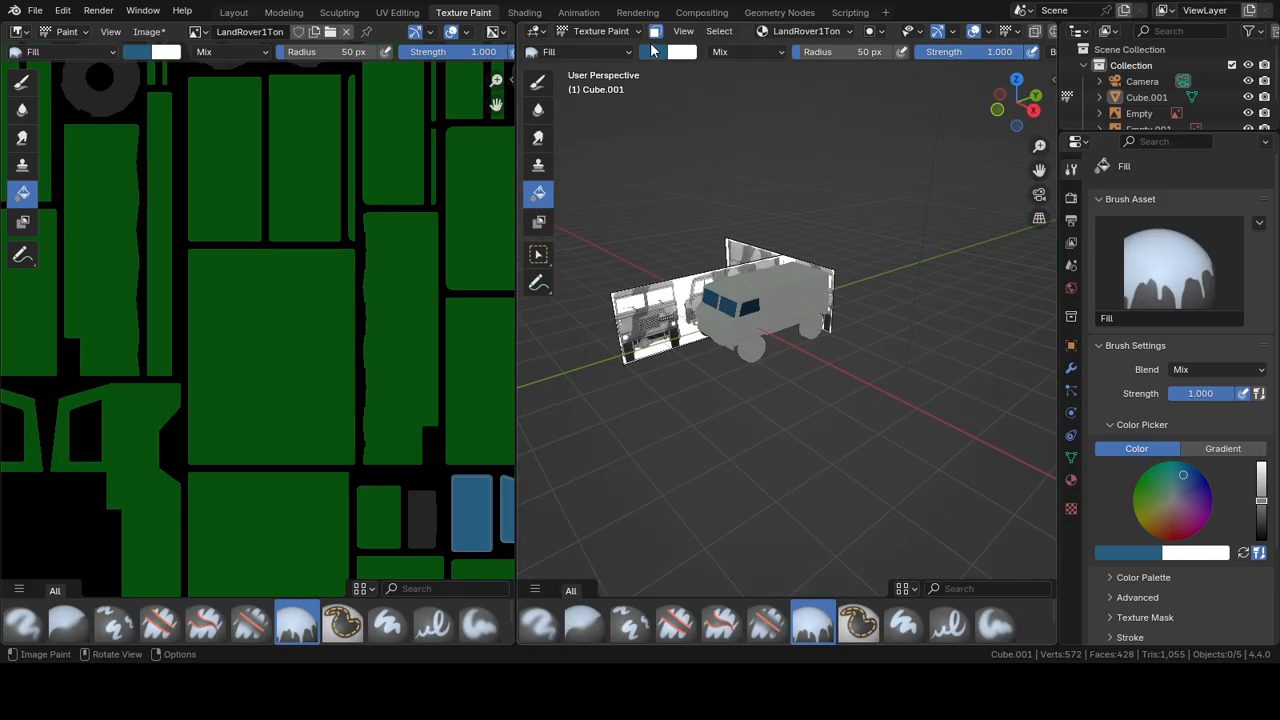
# Step: Render an image of the painted truck and save the file
pyautogui.click(640, 13)
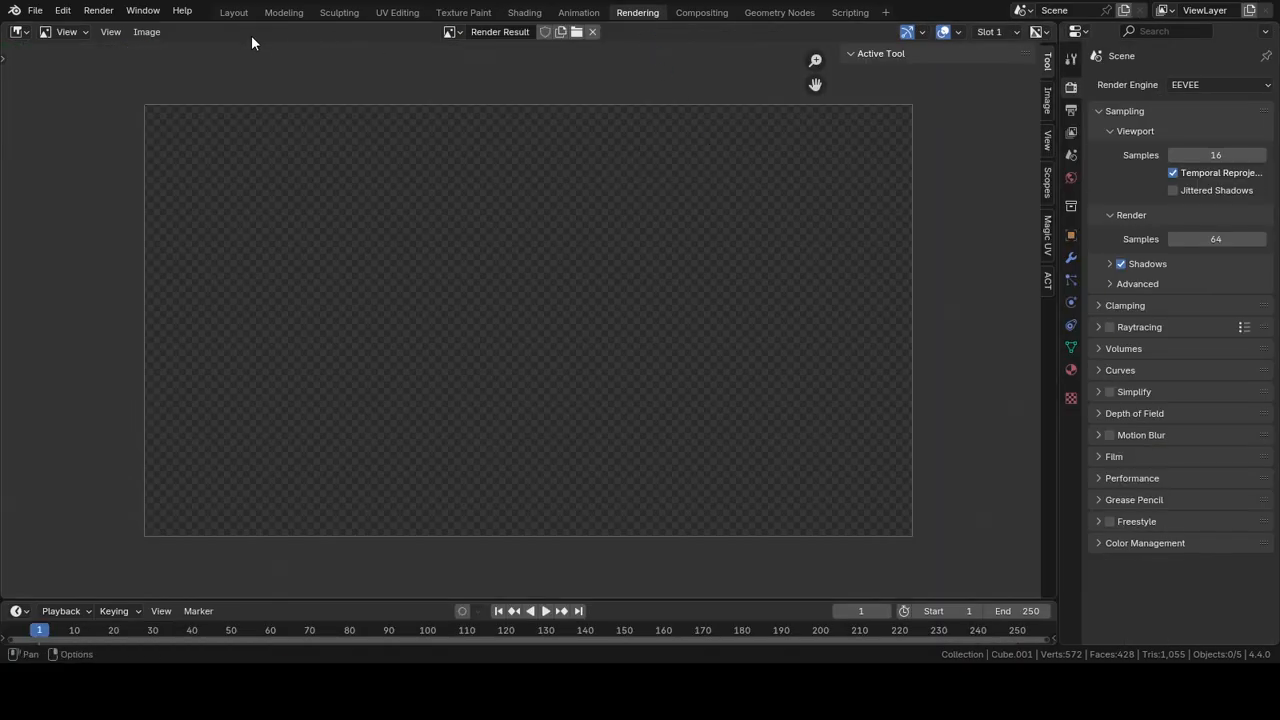
pyautogui.click(98, 10)
pyautogui.click(100, 28)
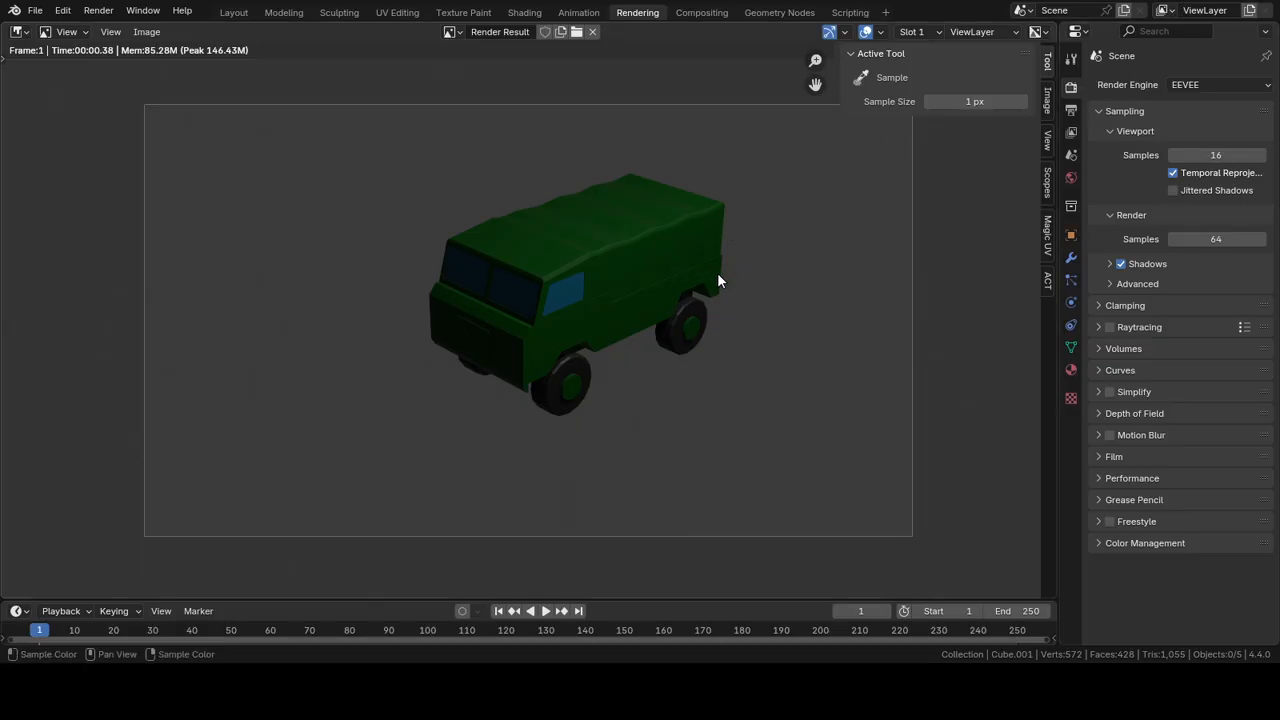
pyautogui.hotkey('ctrl', 's')
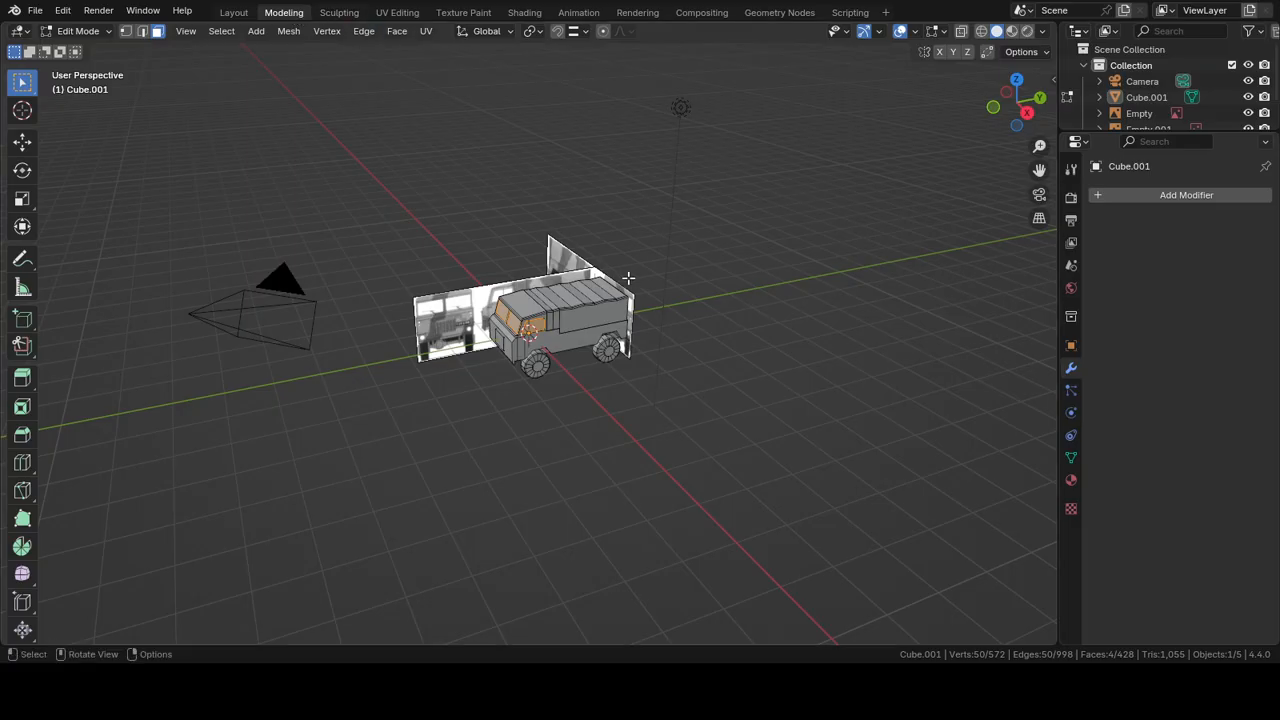
# Step: Select the truck's whole mesh in Edit Mode and try Shade Smooth from Object Mode
pyautogui.press('a')
pyautogui.press('Tab')
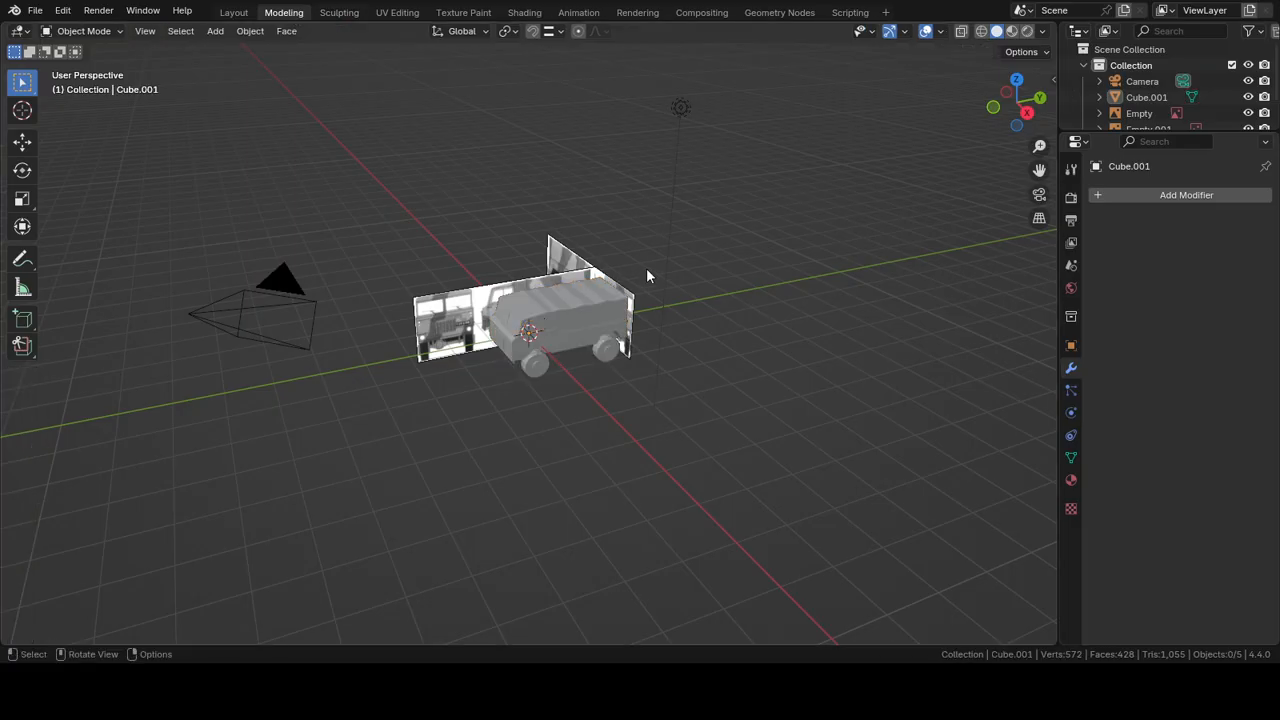
pyautogui.click(251, 31)
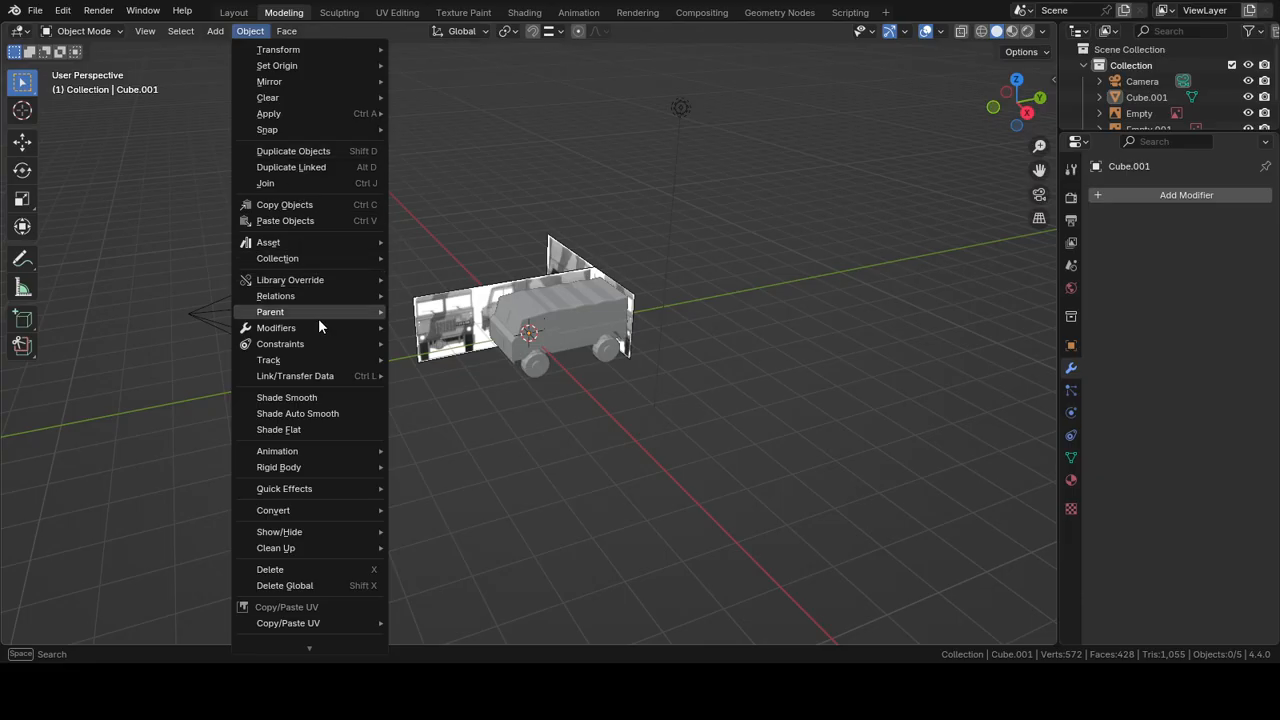
pyautogui.click(291, 397)
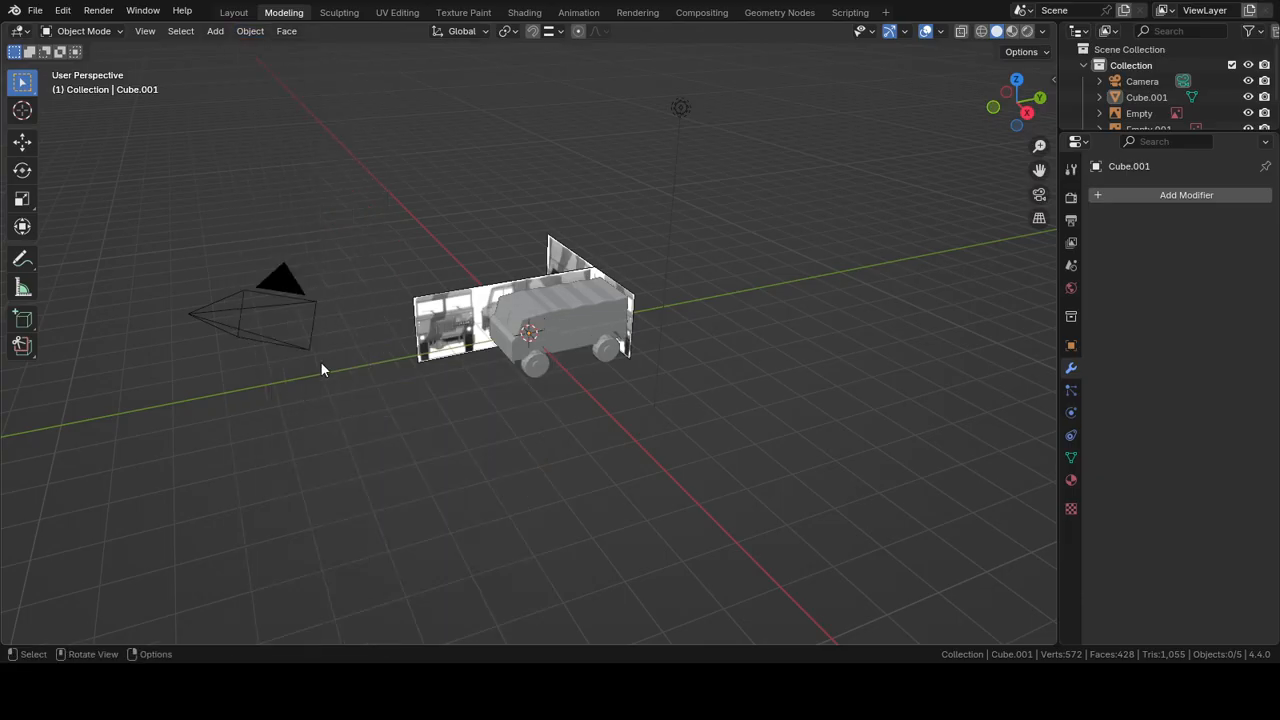
pyautogui.click(98, 10)
pyautogui.scroll(4, 560, 300)
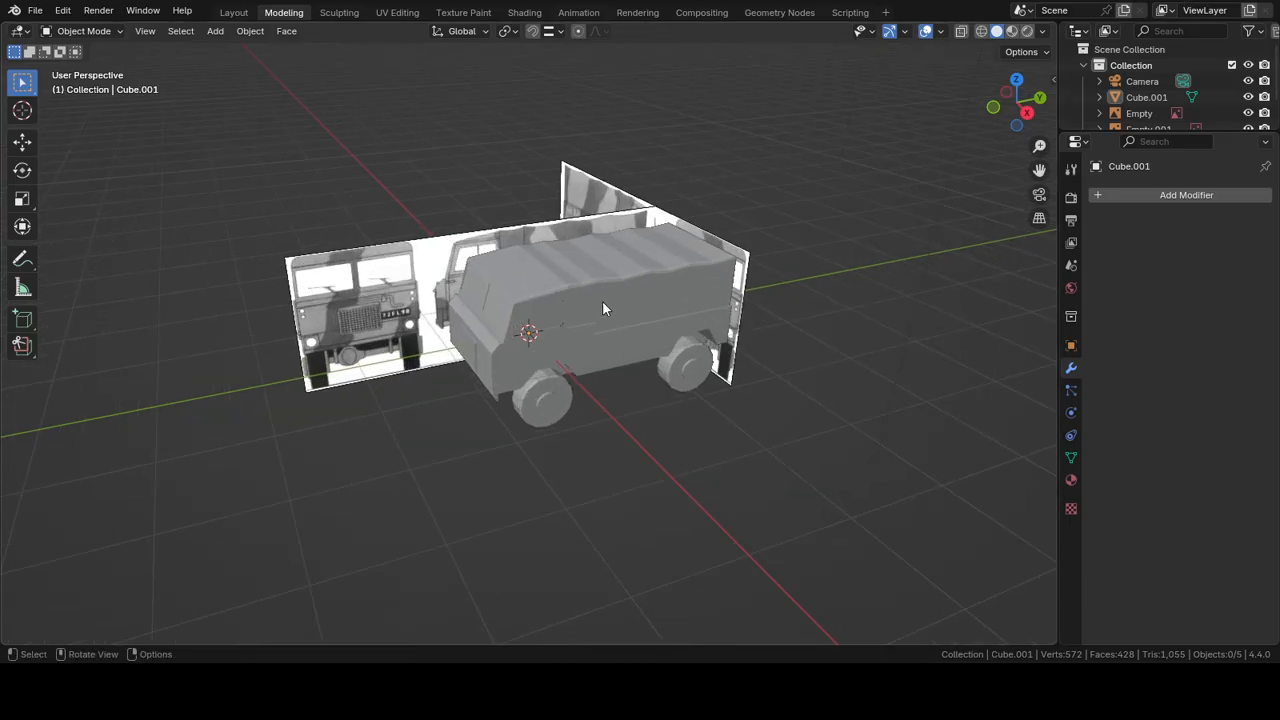
# Step: Select all objects, apply Shade Smooth to the truck and render it
pyautogui.press('a')
pyautogui.click(218, 32)
pyautogui.moveTo(250, 31)
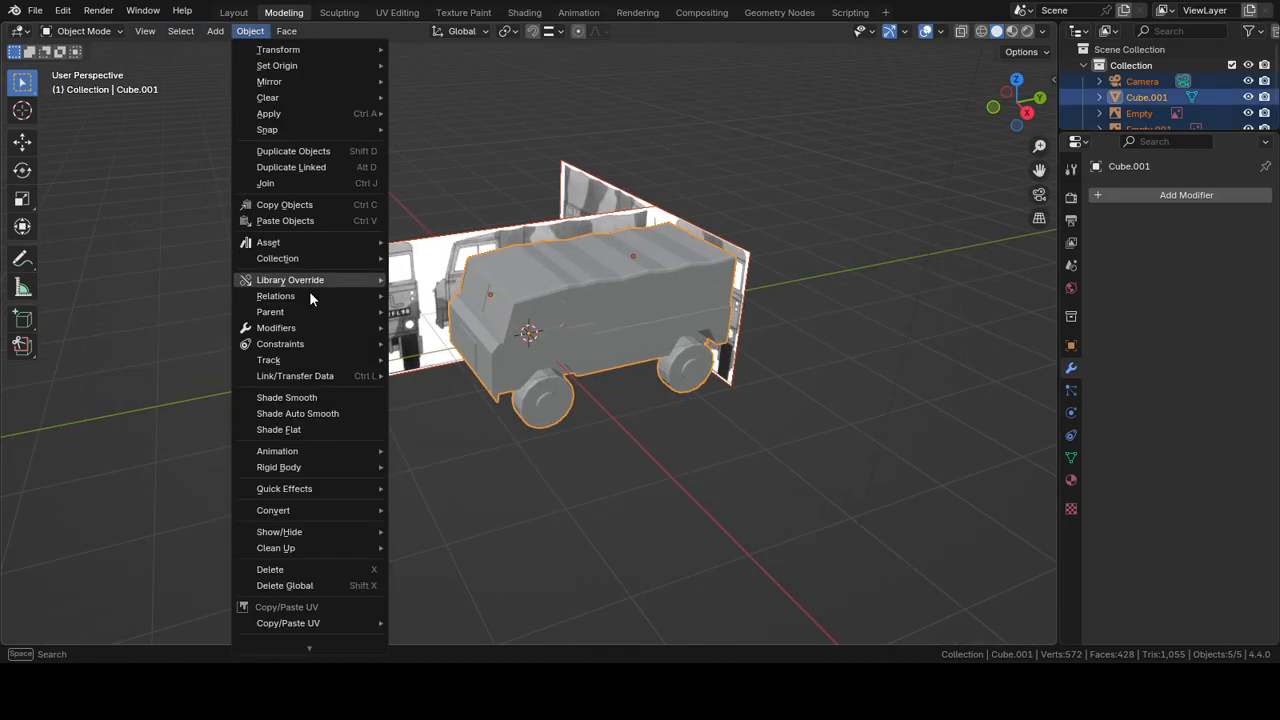
pyautogui.click(314, 398)
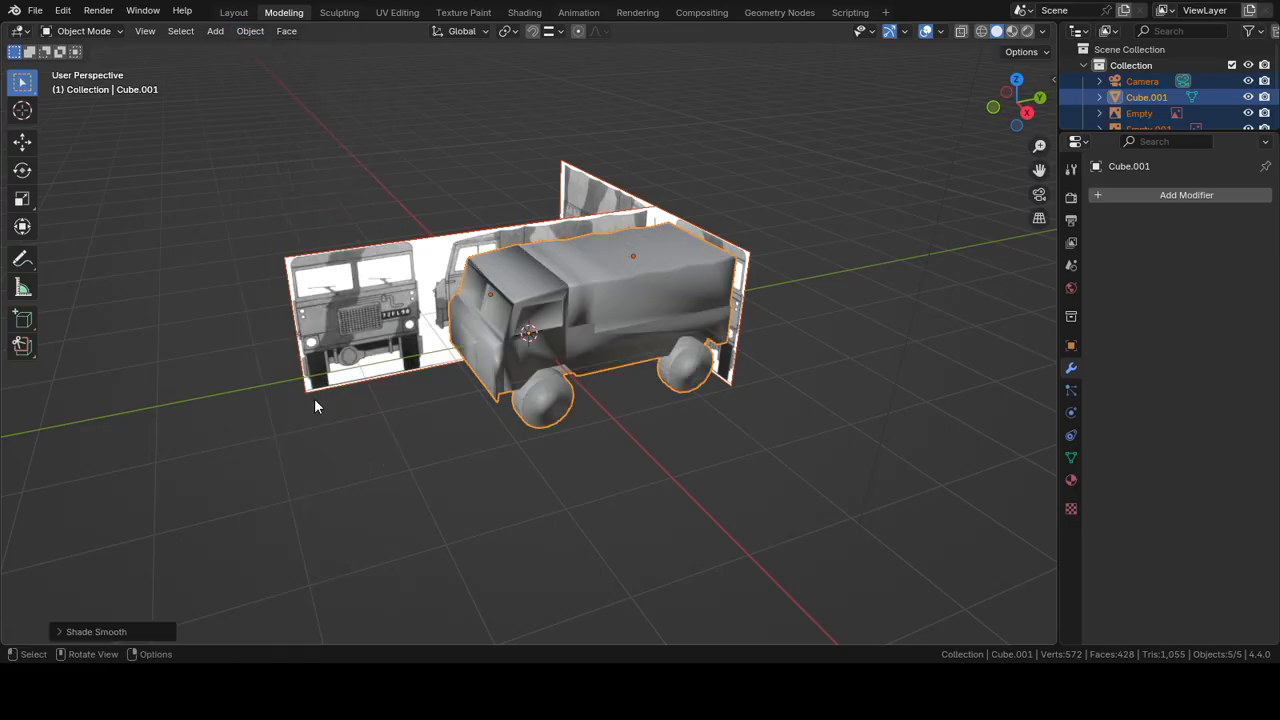
pyautogui.click(102, 12)
# Step: Inspect the Specular settings of the truck's material and view a render of the smooth-shaded truck
pyautogui.click(1071, 480)
pyautogui.scroll(-5, 1129, 469)
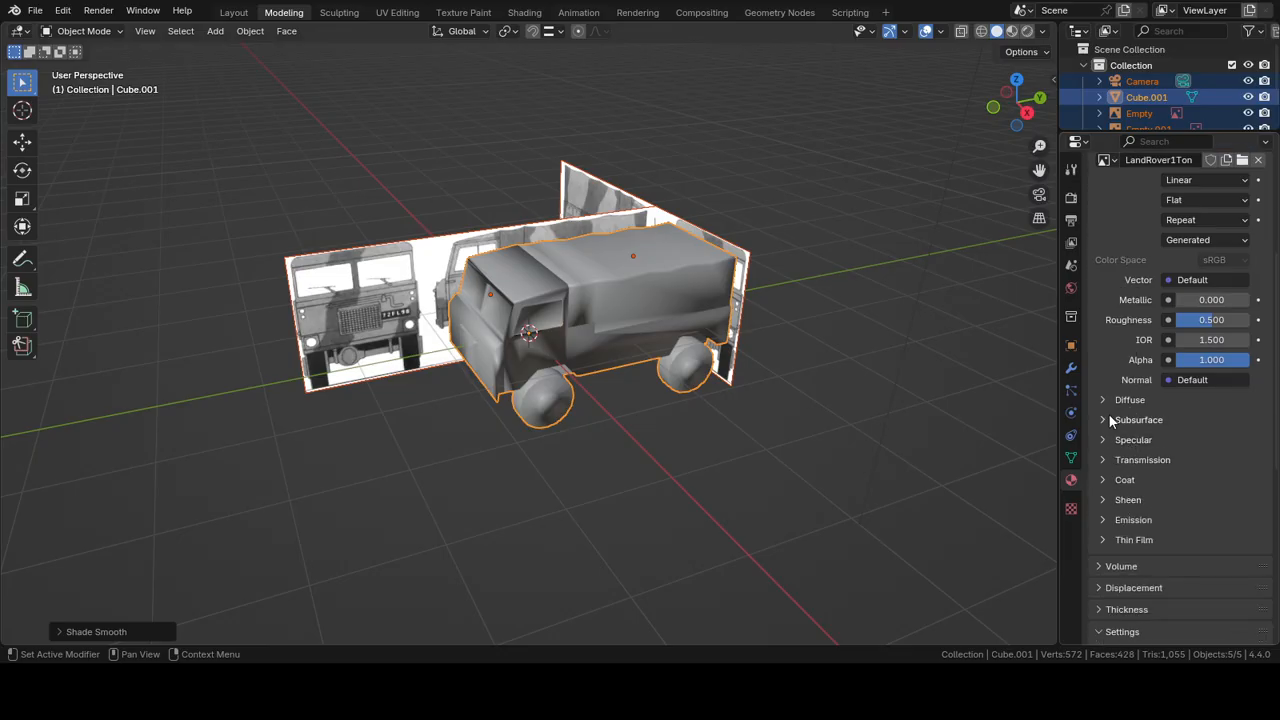
pyautogui.click(1104, 440)
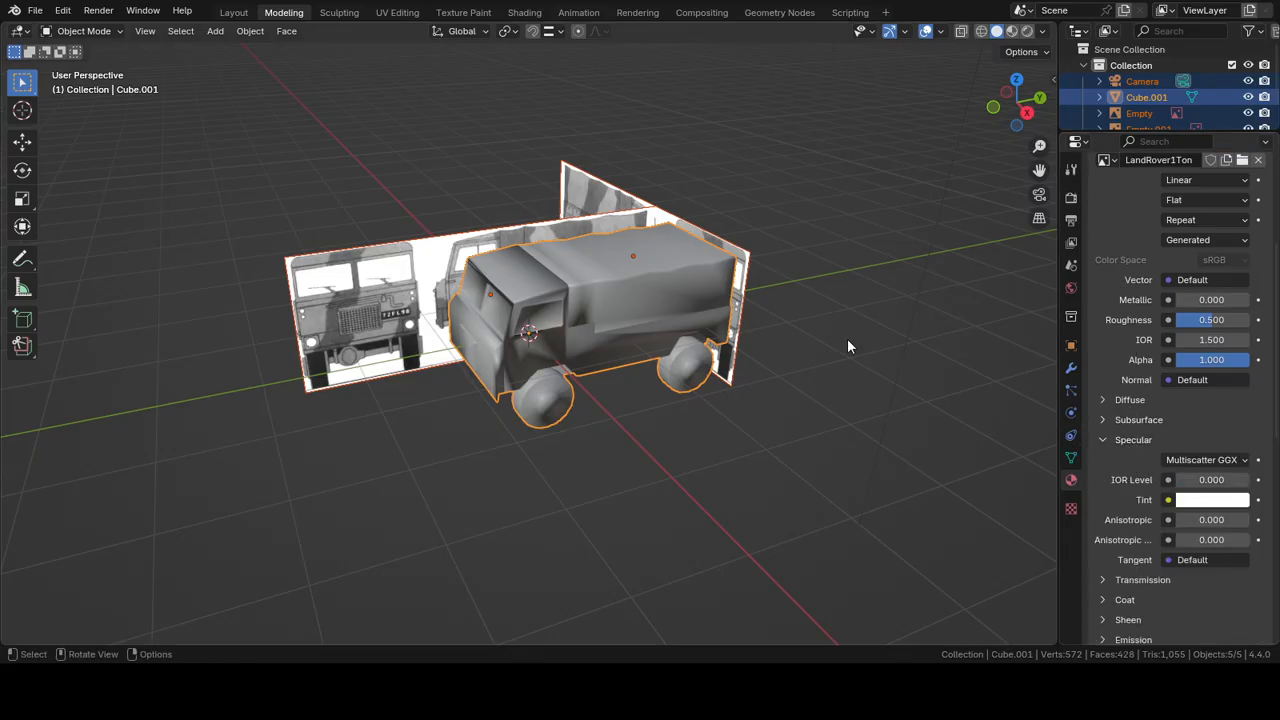
pyautogui.click(98, 11)
pyautogui.click(632, 12)
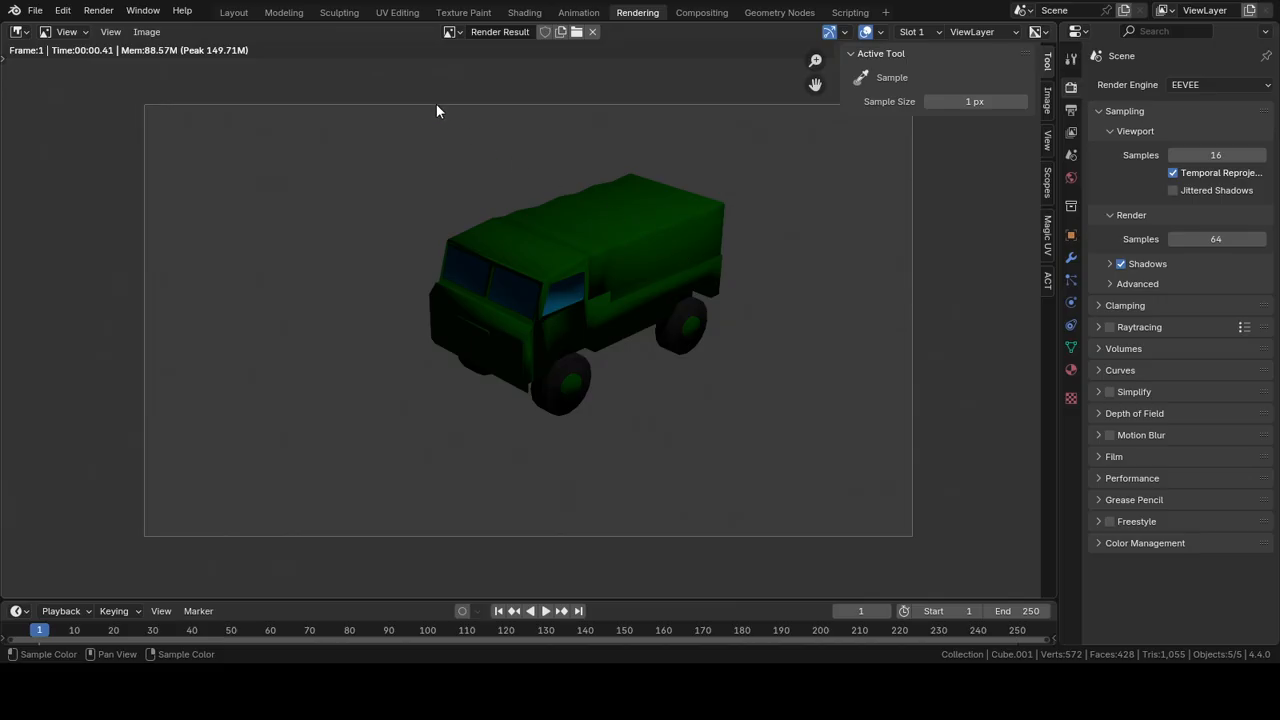
# Step: Apply Shade Auto Smooth to the truck in Object Mode
pyautogui.click(280, 13)
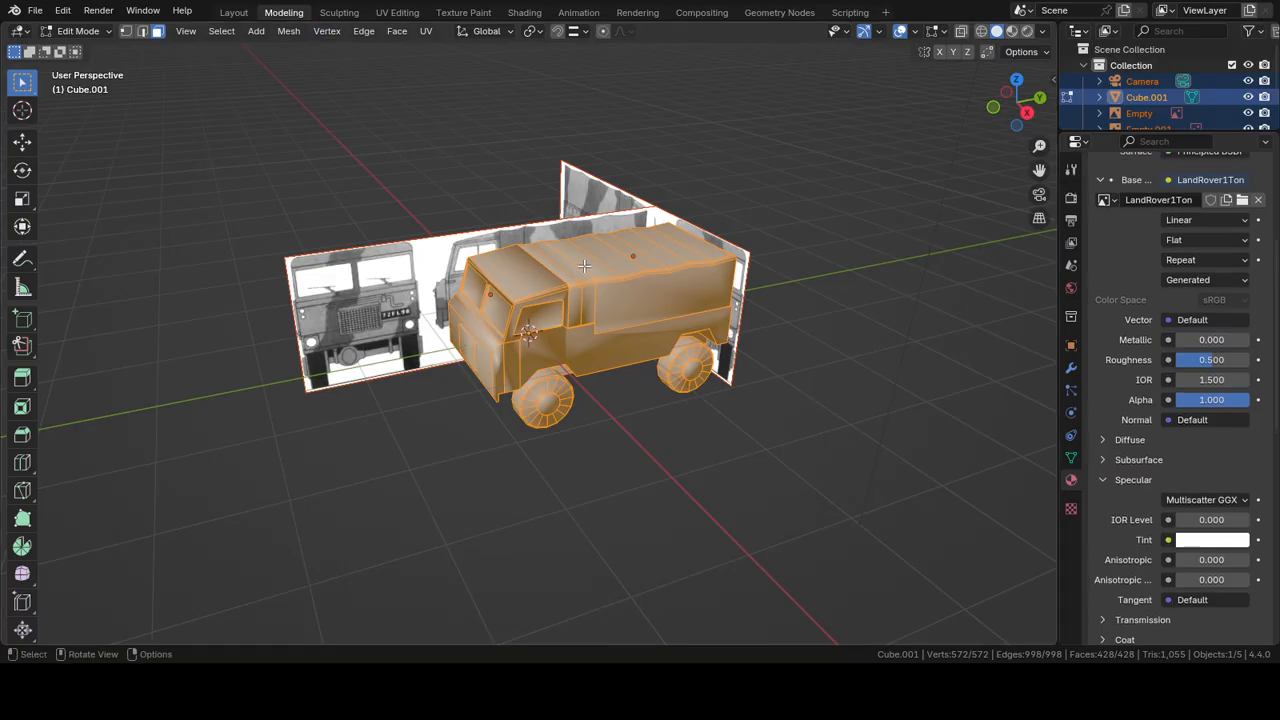
pyautogui.click(289, 31)
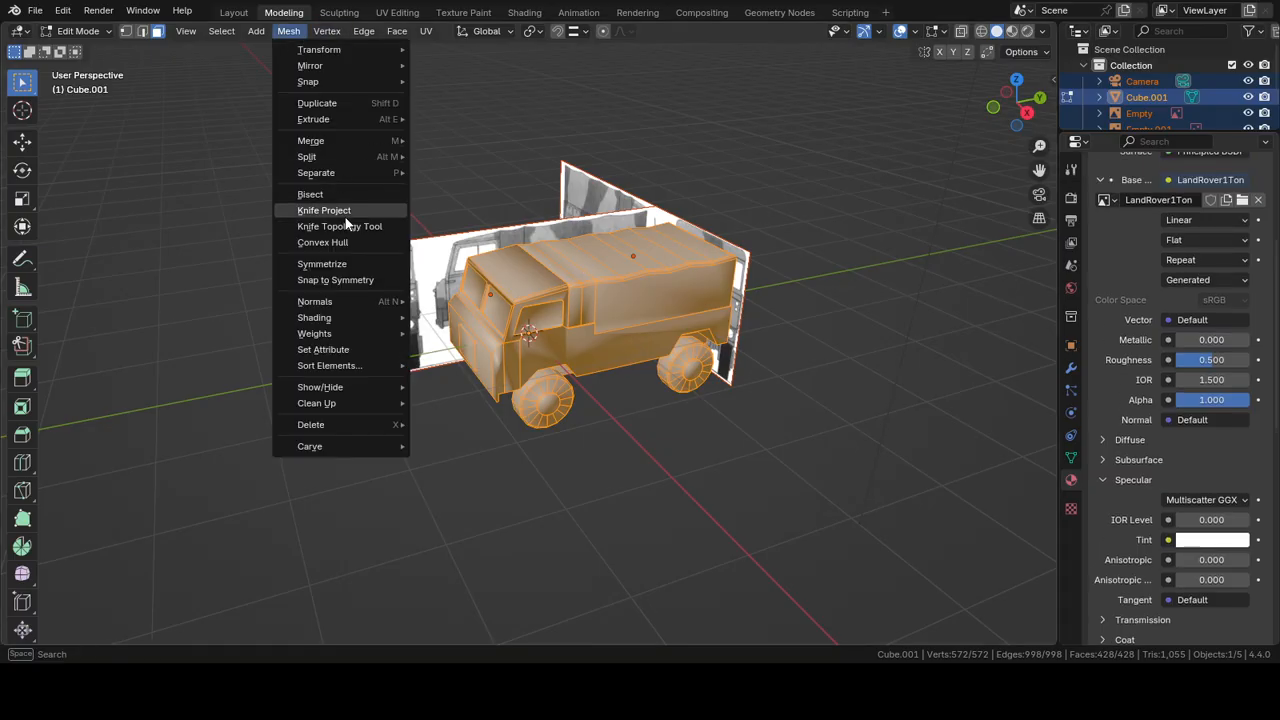
pyautogui.press('Escape')
pyautogui.press('Tab')
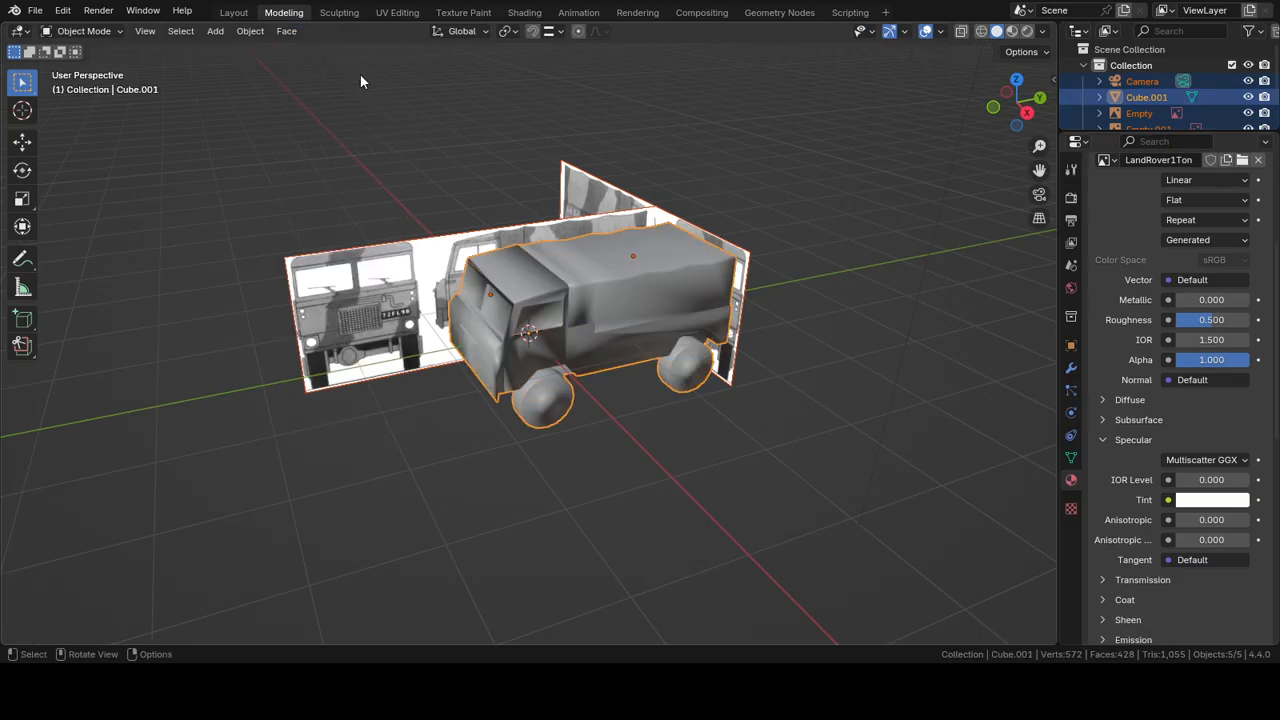
pyautogui.click(250, 31)
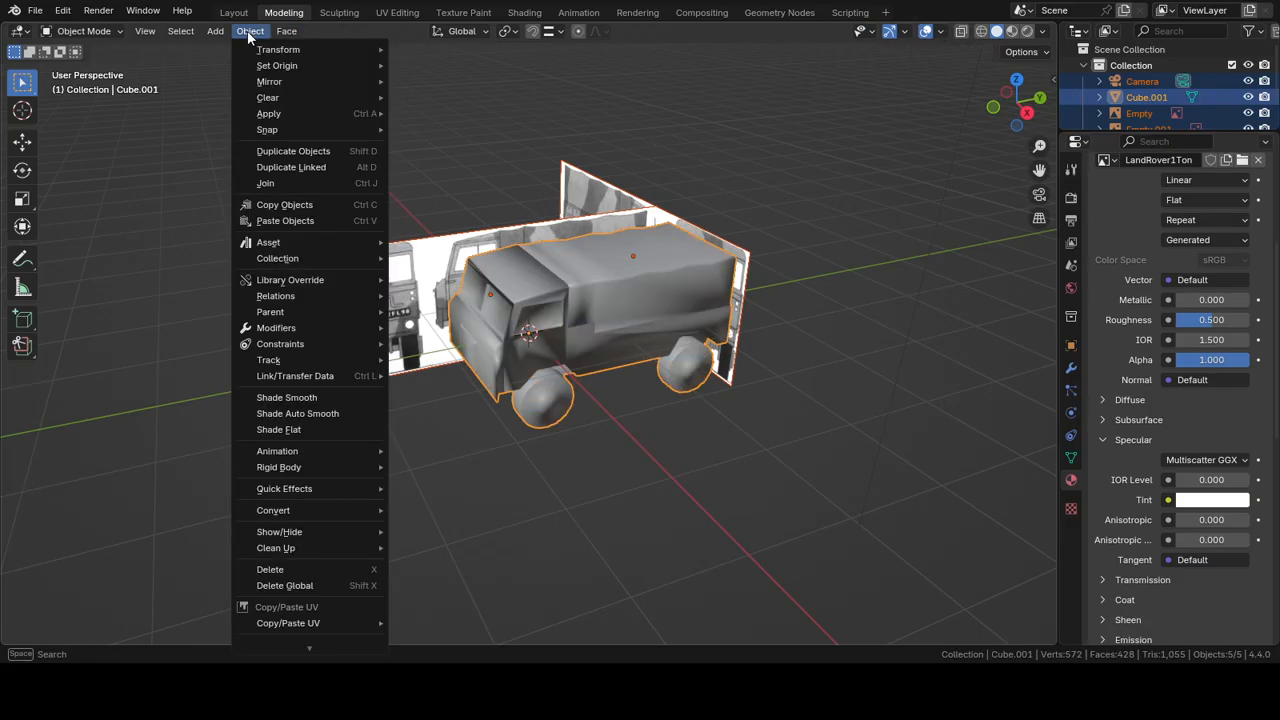
pyautogui.click(300, 413)
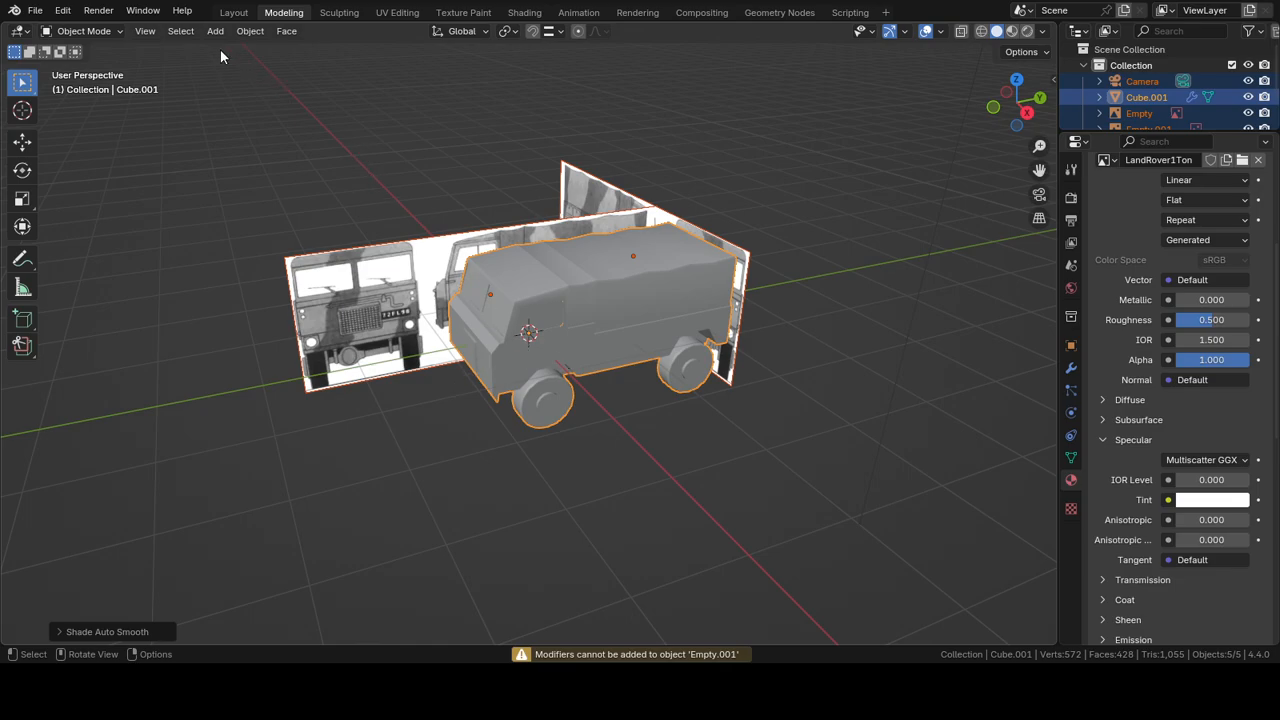
pyautogui.click(250, 31)
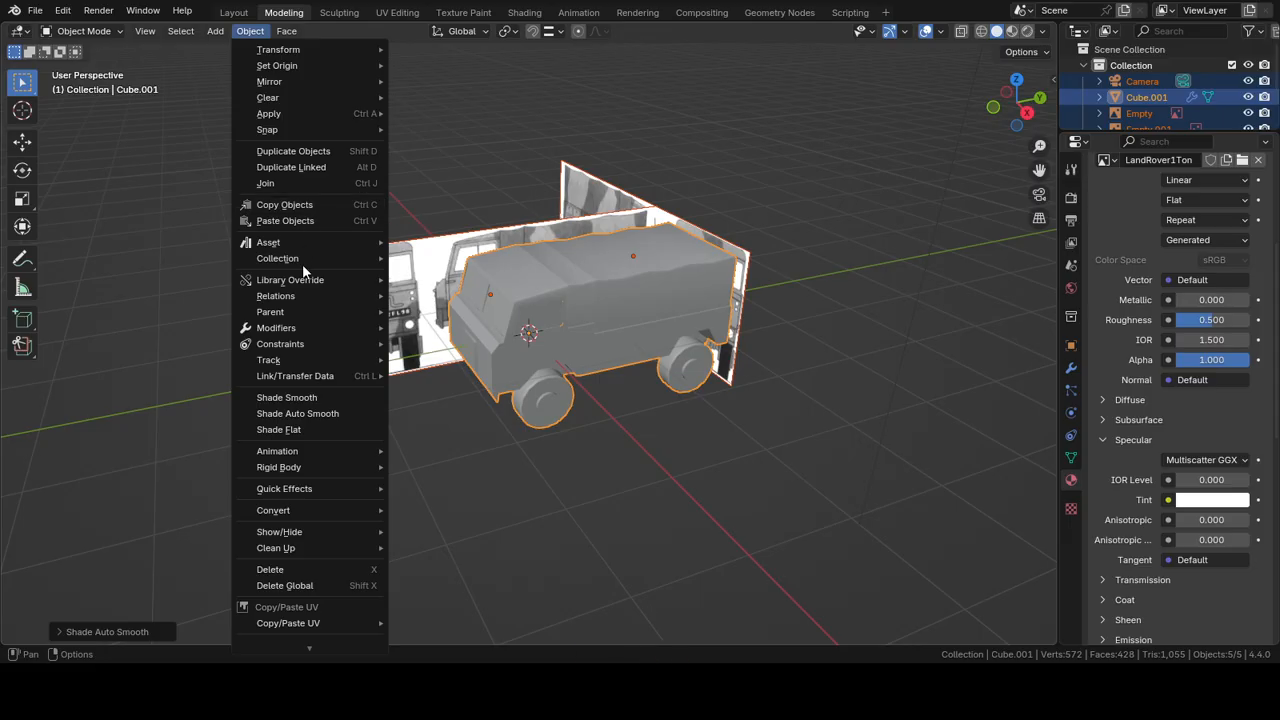
pyautogui.click(307, 413)
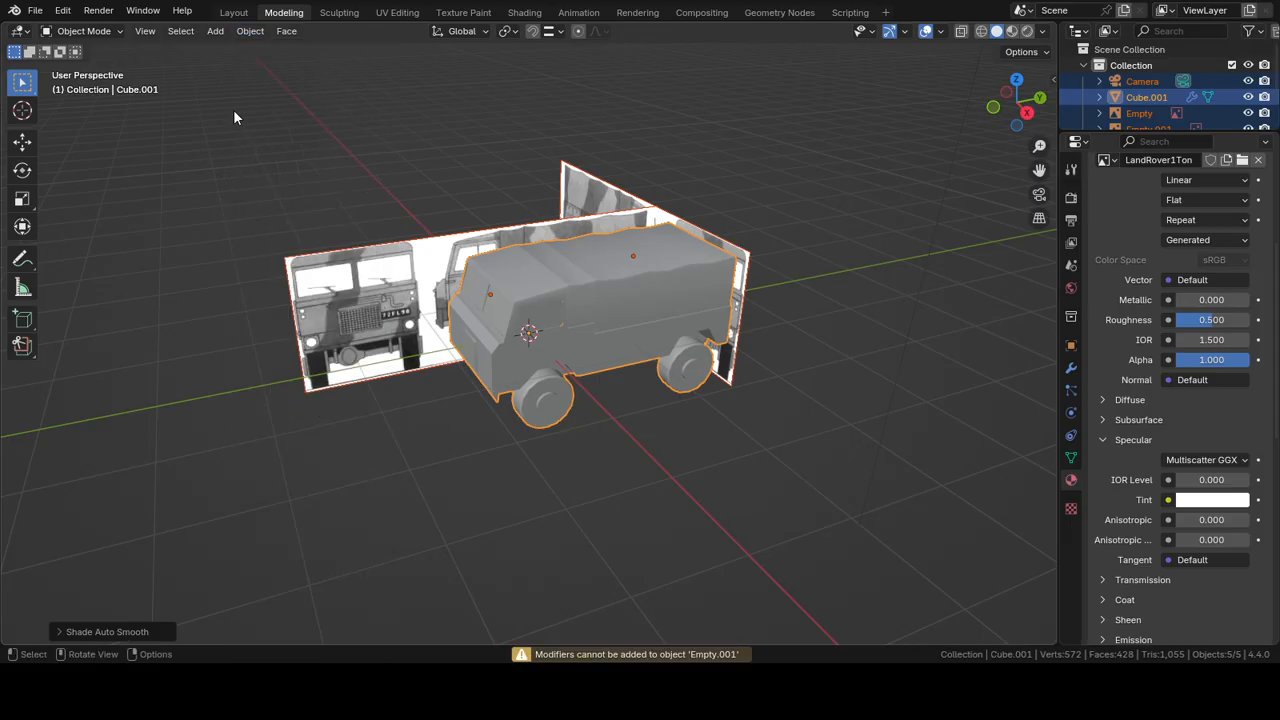
# Step: Apply Shade Flat to the truck and render an image of the result
pyautogui.click(250, 31)
pyautogui.click(293, 432)
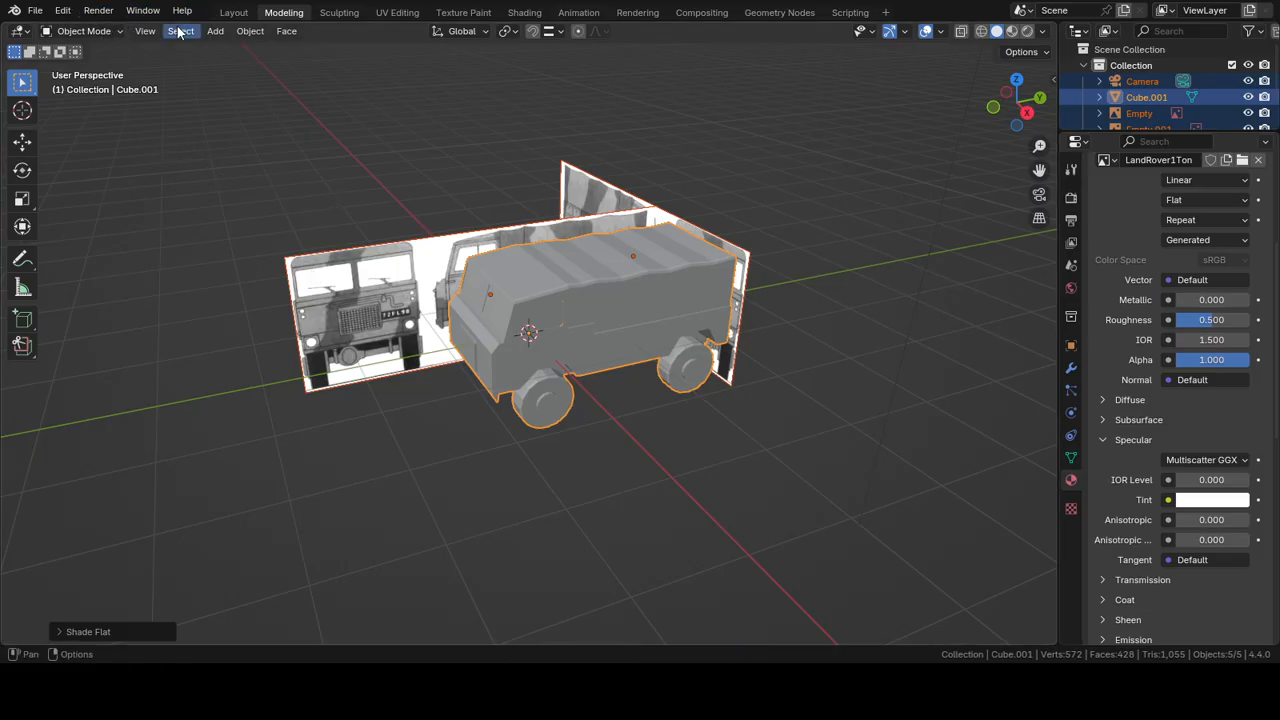
pyautogui.click(98, 10)
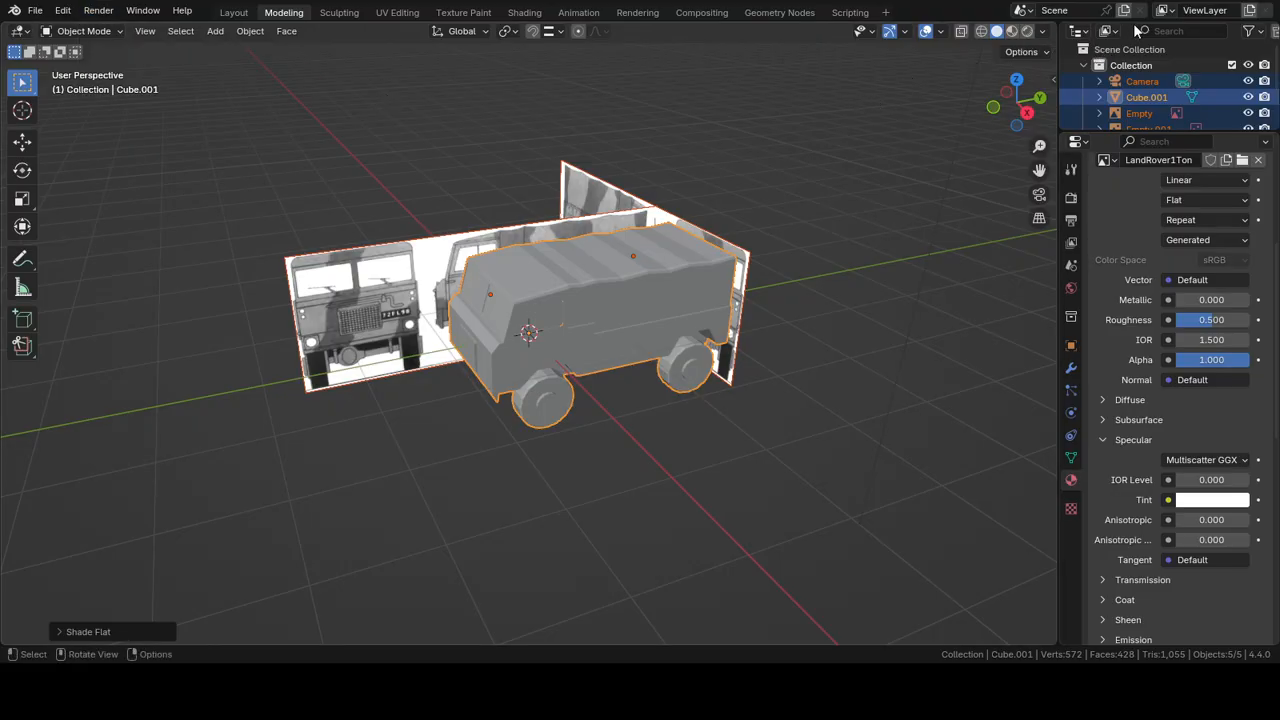
pyautogui.click(630, 12)
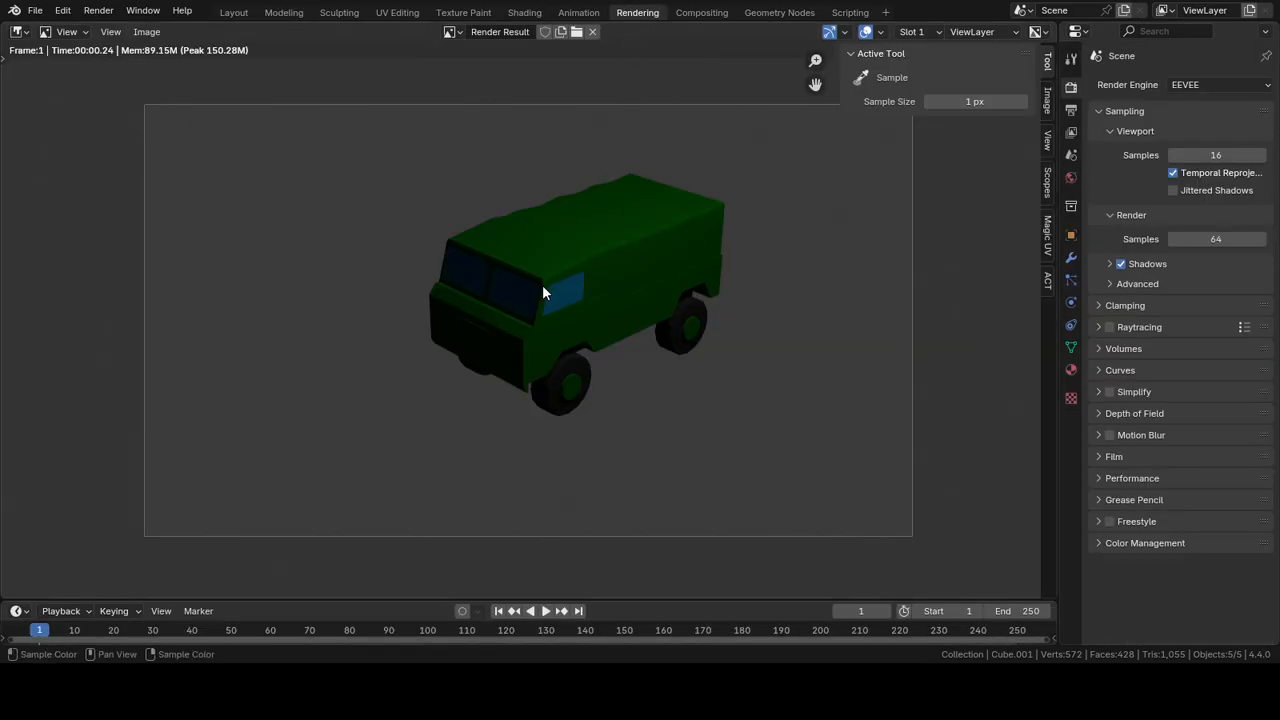